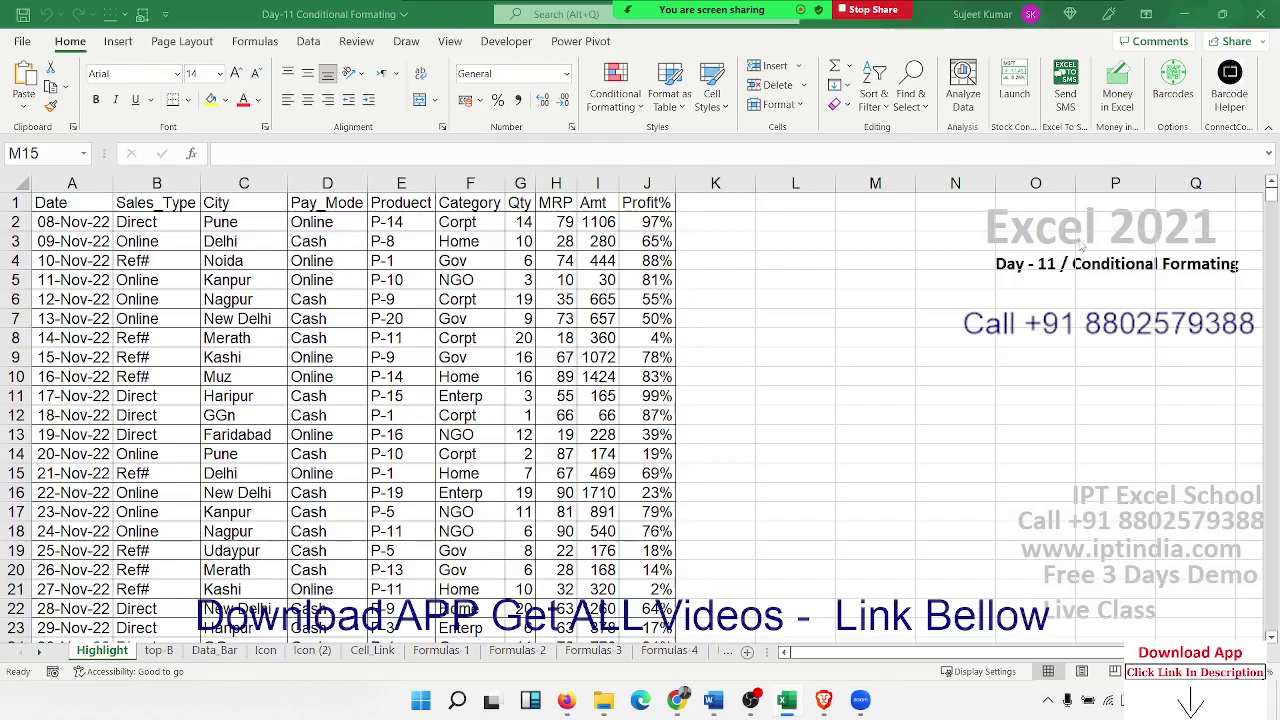
Fill H7 yellow by hand, then undo that manual fill.
left_click(545, 318)
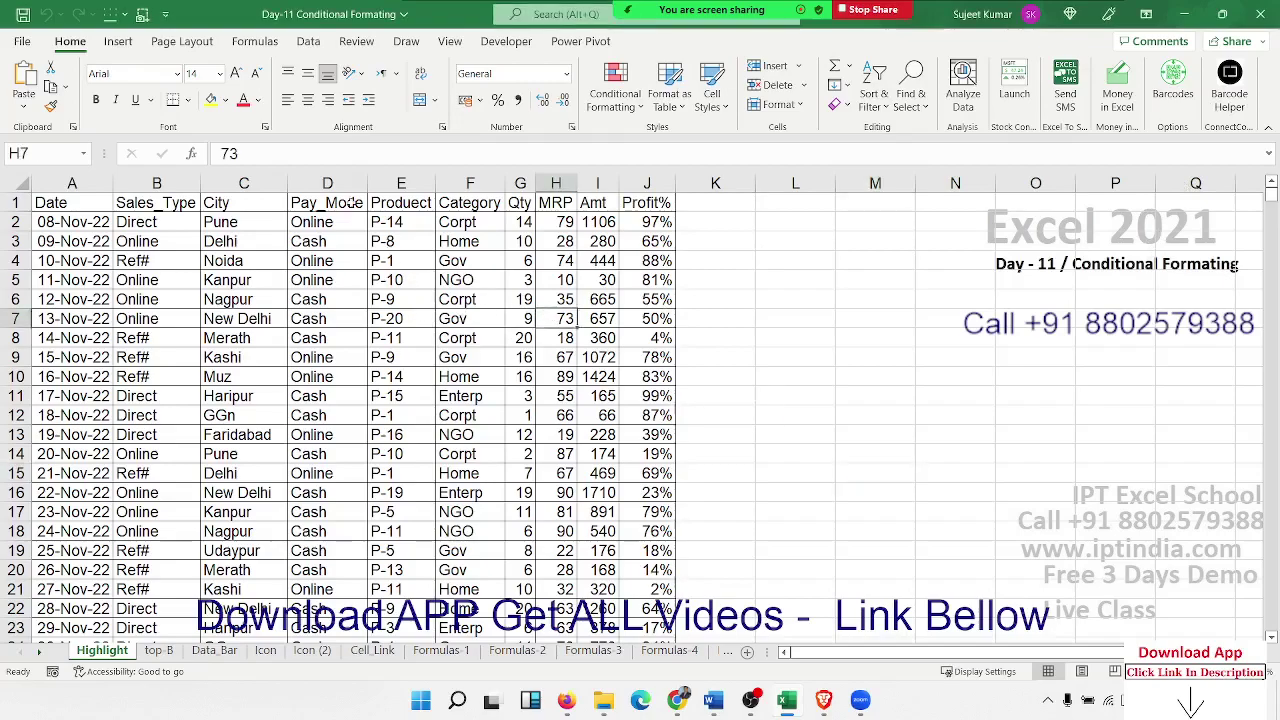
left_click(212, 100)
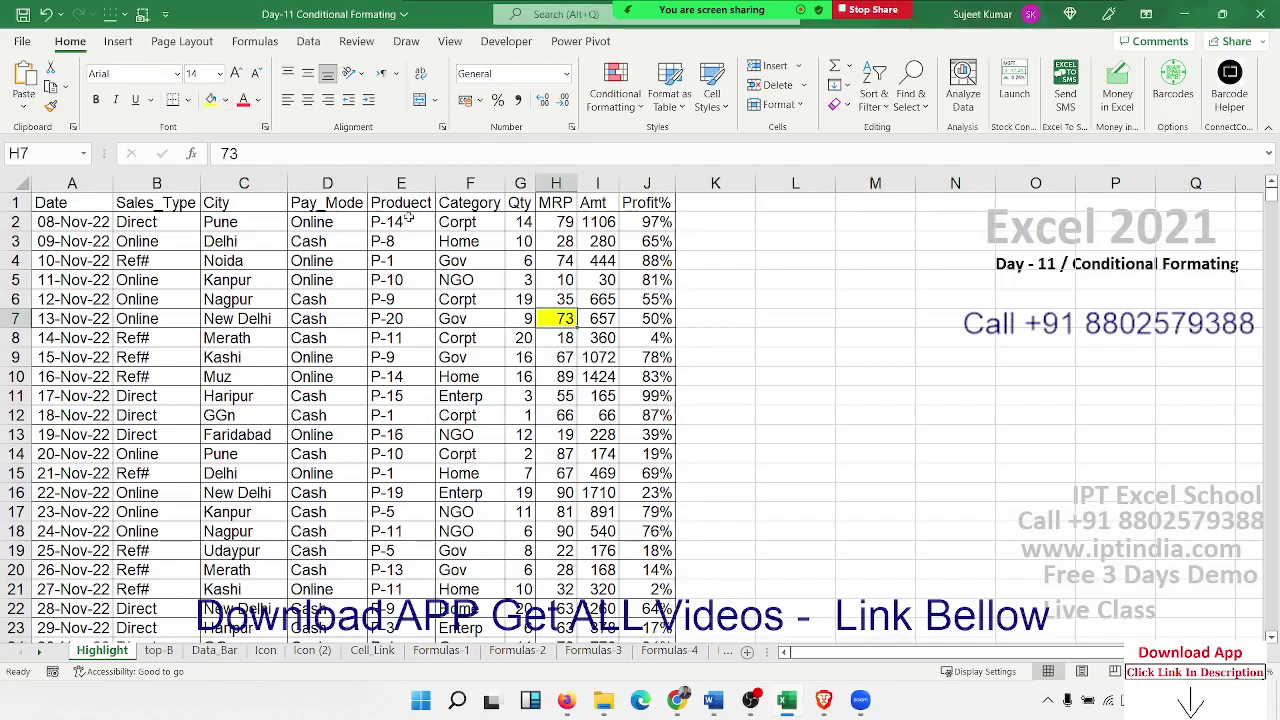
key("ctrl+z")
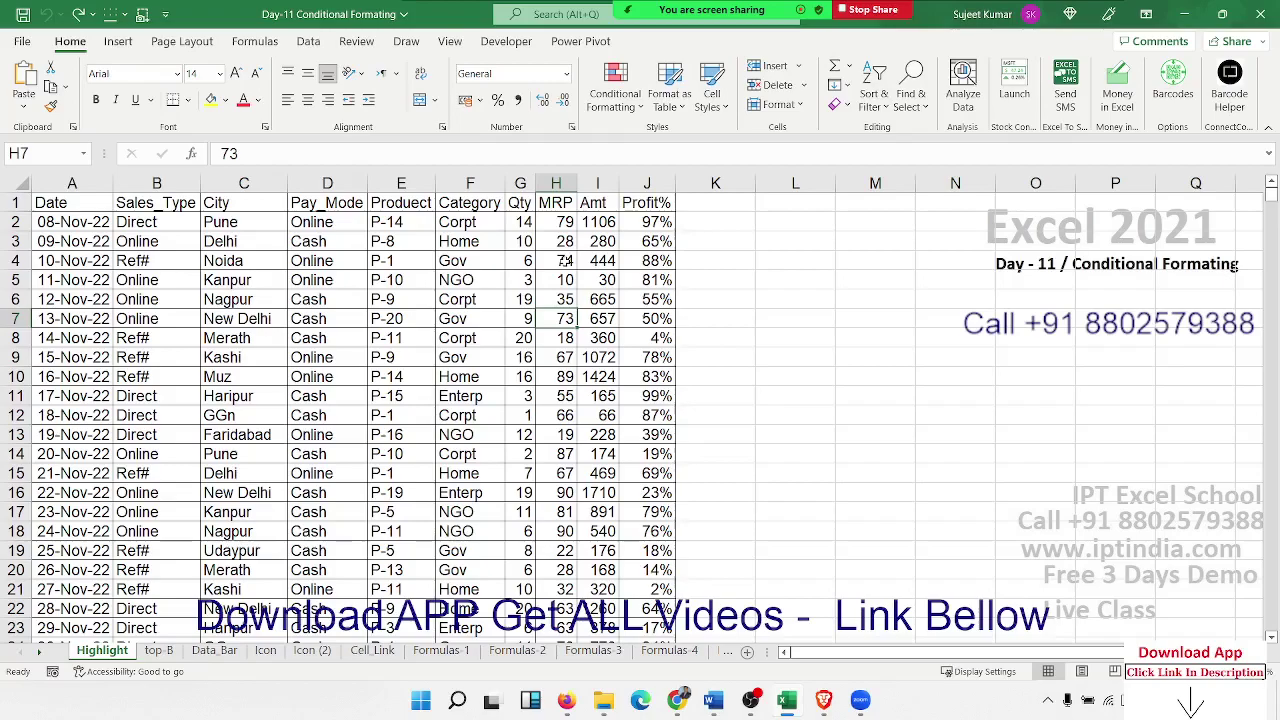
left_click(564, 279)
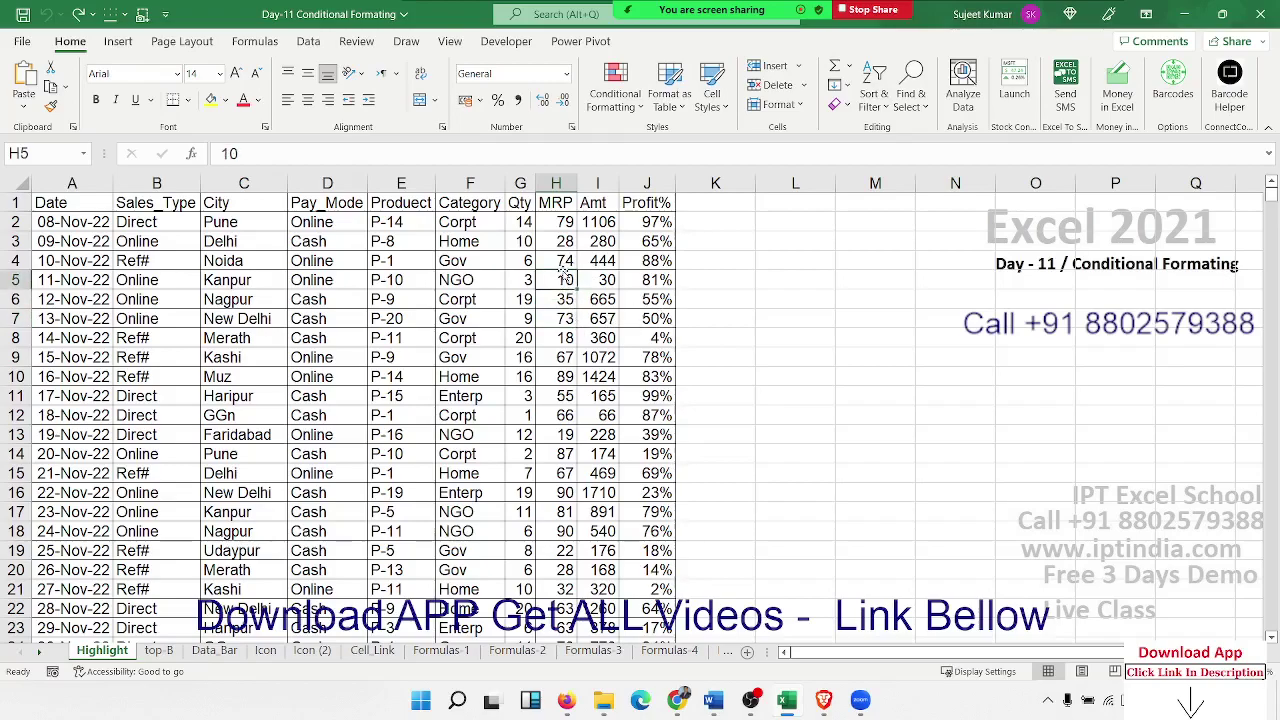
Start a Greater Than highlight rule on column H with threshold 50.
left_click(556, 183)
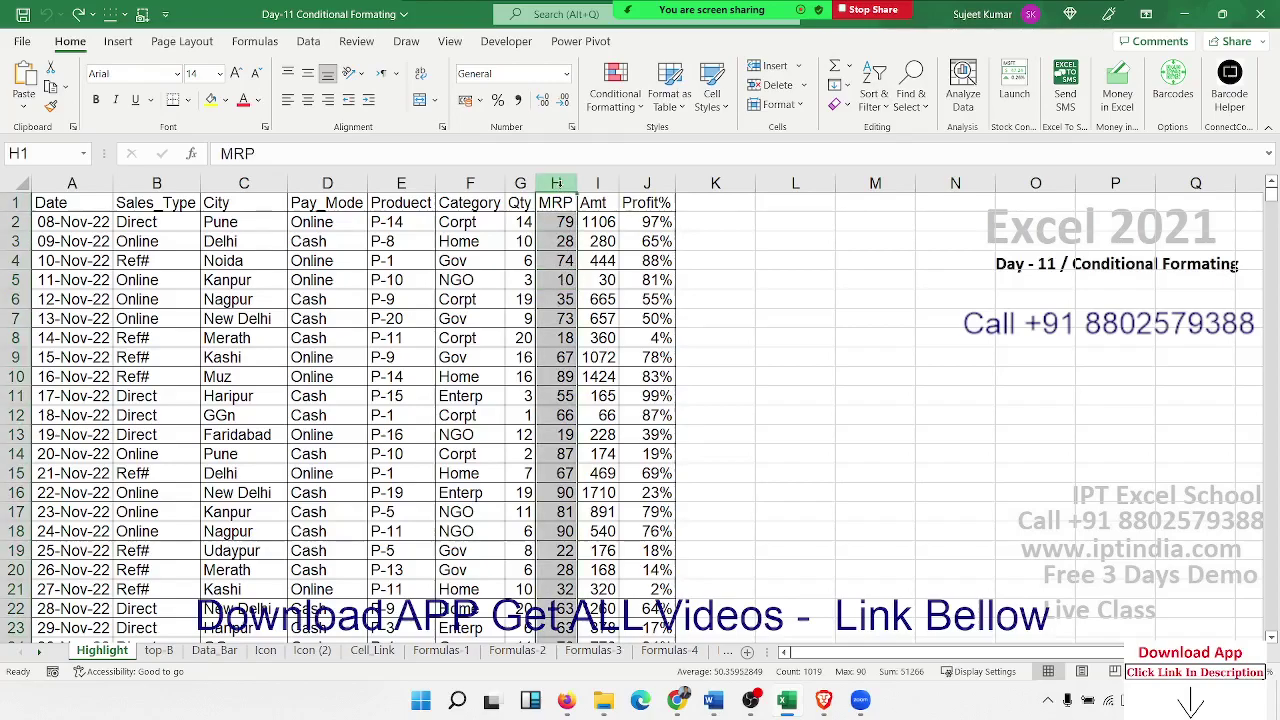
left_click(612, 110)
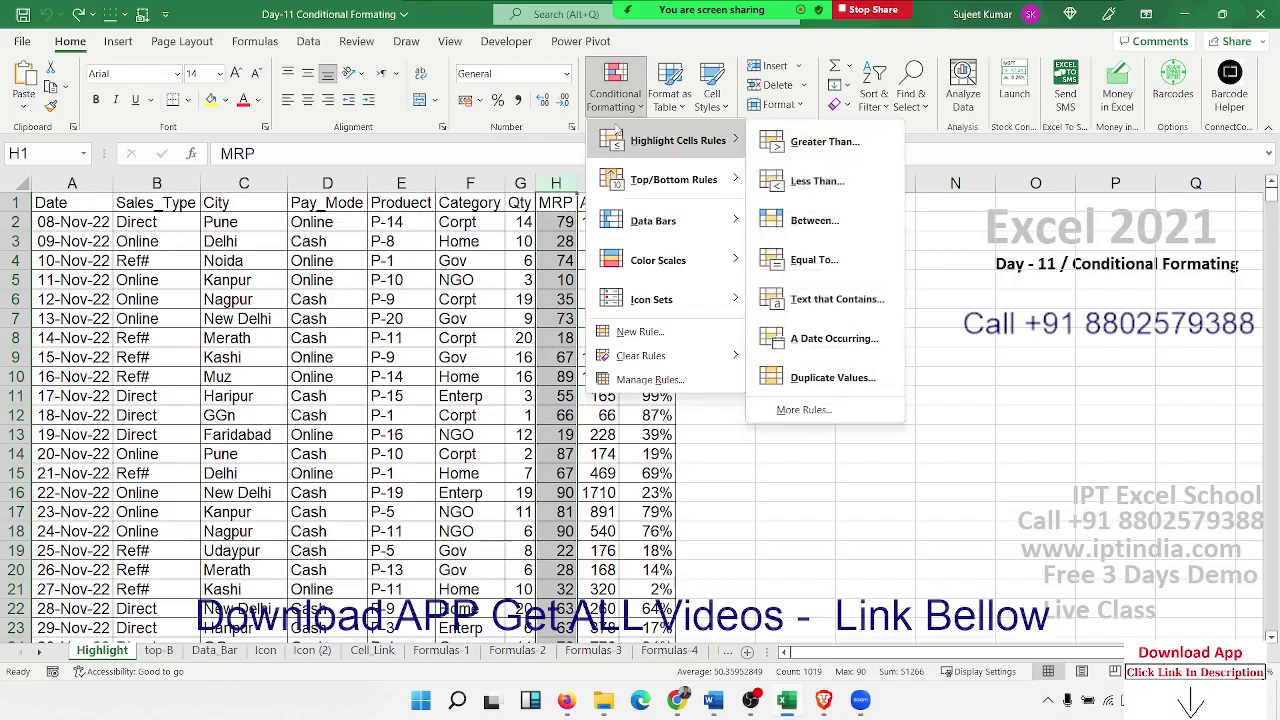
mouse_move(668, 140)
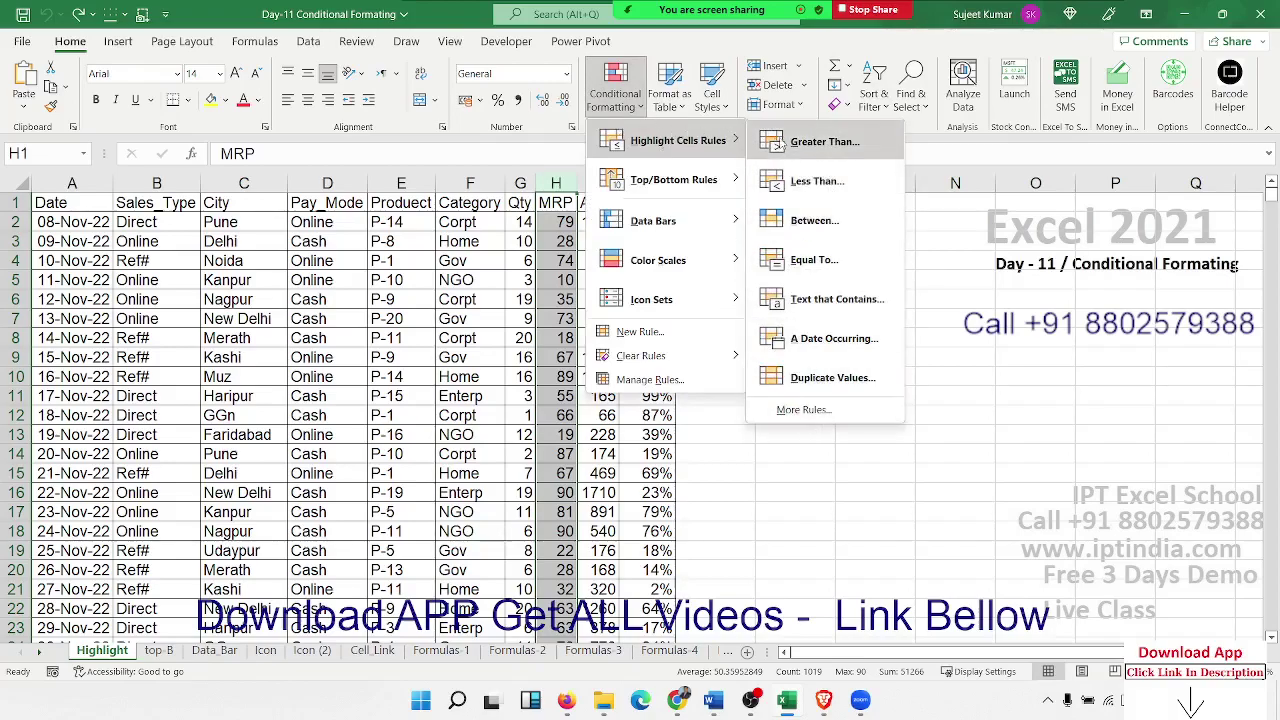
left_click(778, 143)
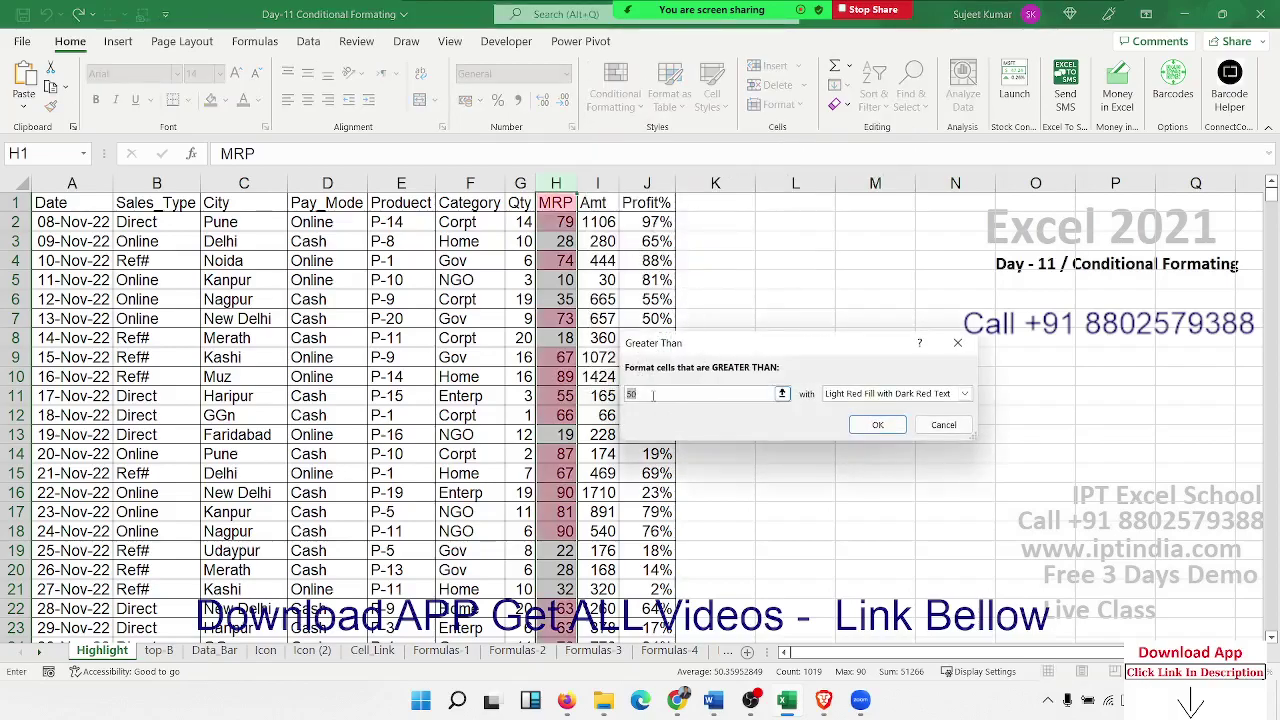
type("50")
double_click(652, 395)
type("5")
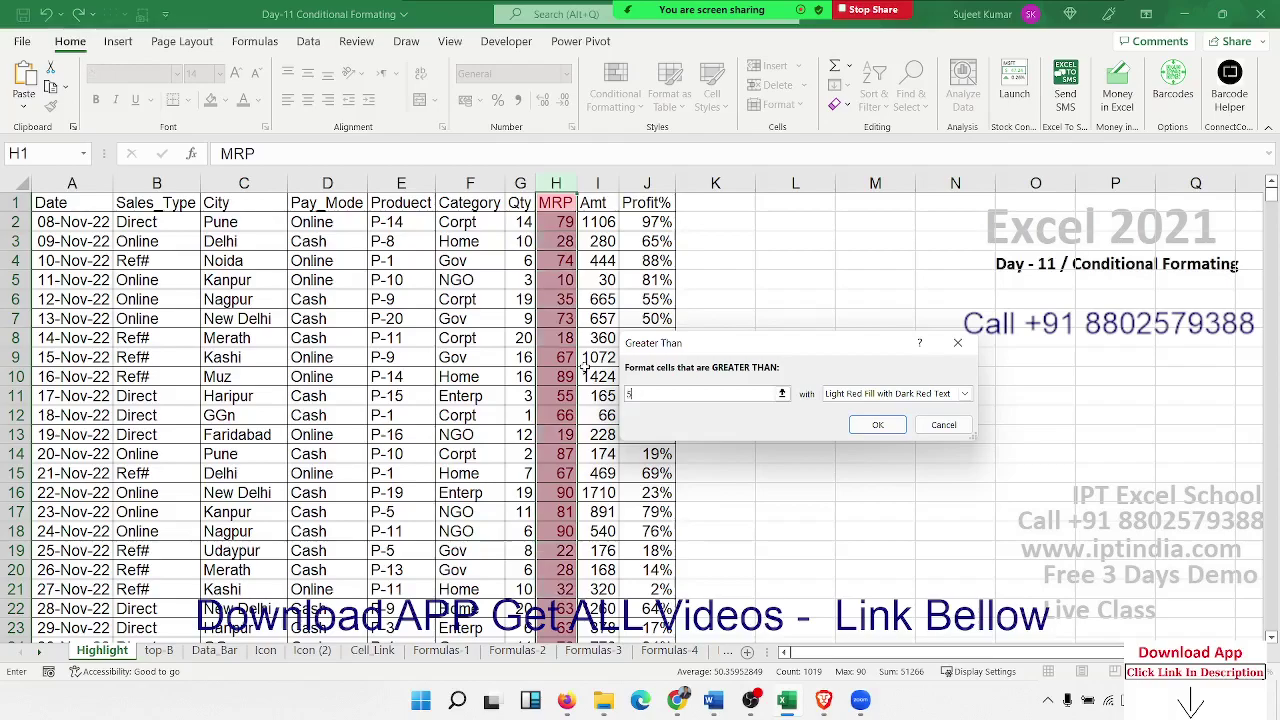
type("0")
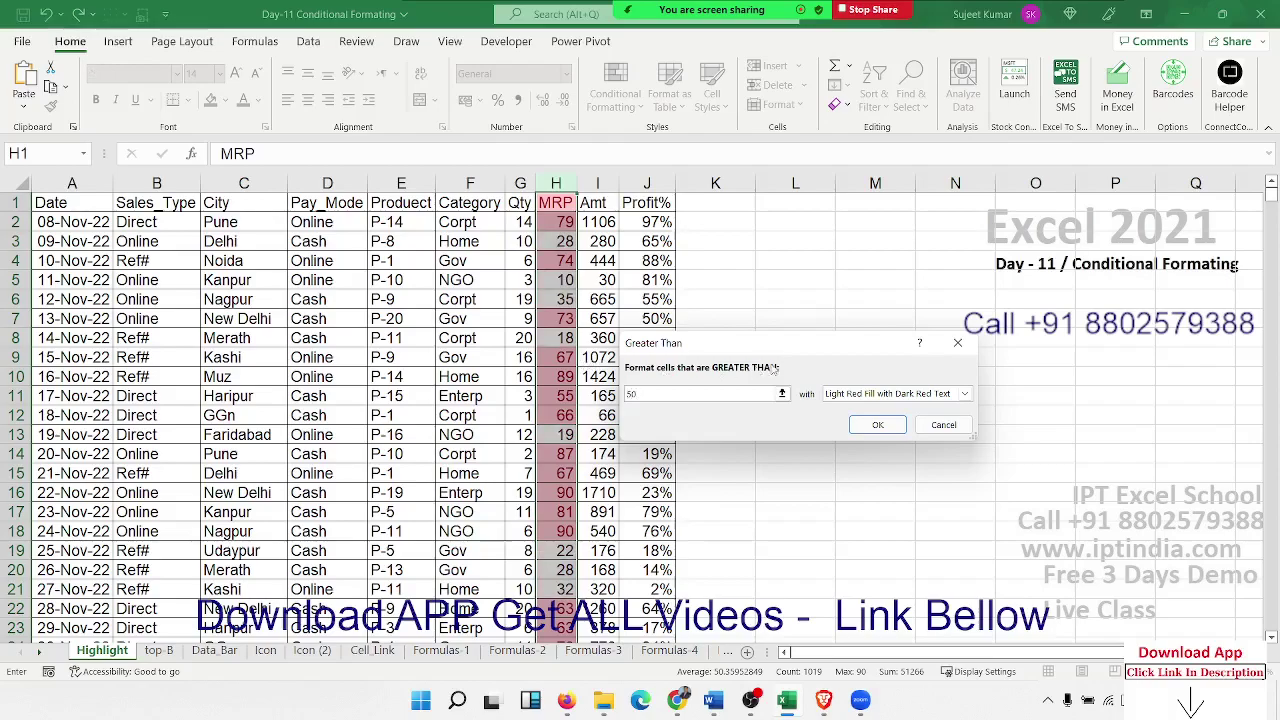
Preview the yellow, green and Light Red Fill preset highlight styles.
left_click(834, 393)
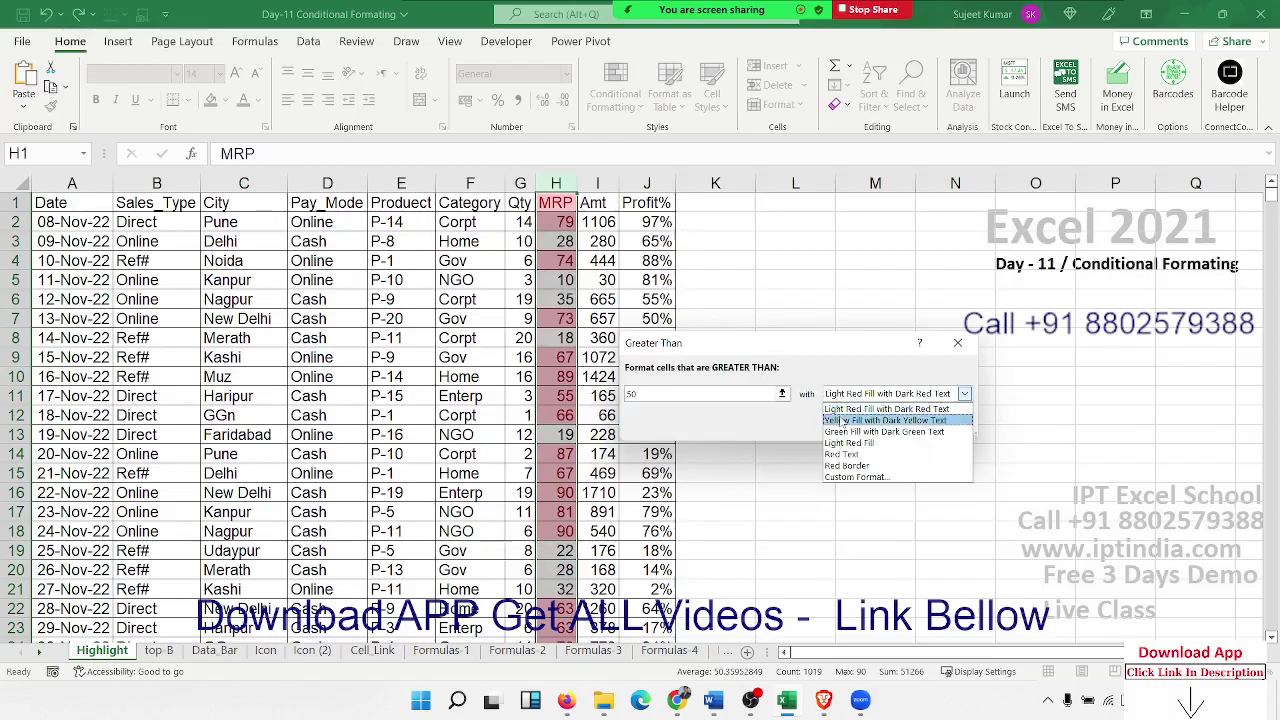
left_click(843, 420)
left_click(849, 394)
left_click(849, 432)
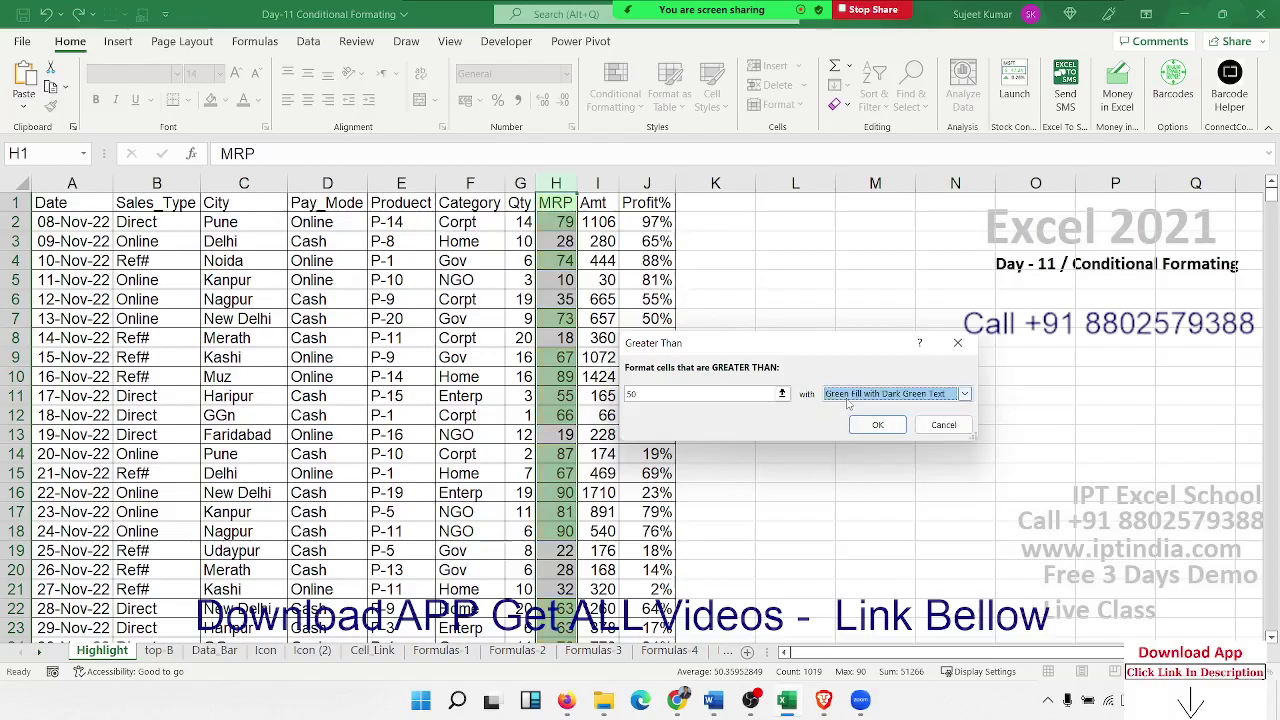
left_click(849, 394)
left_click(849, 443)
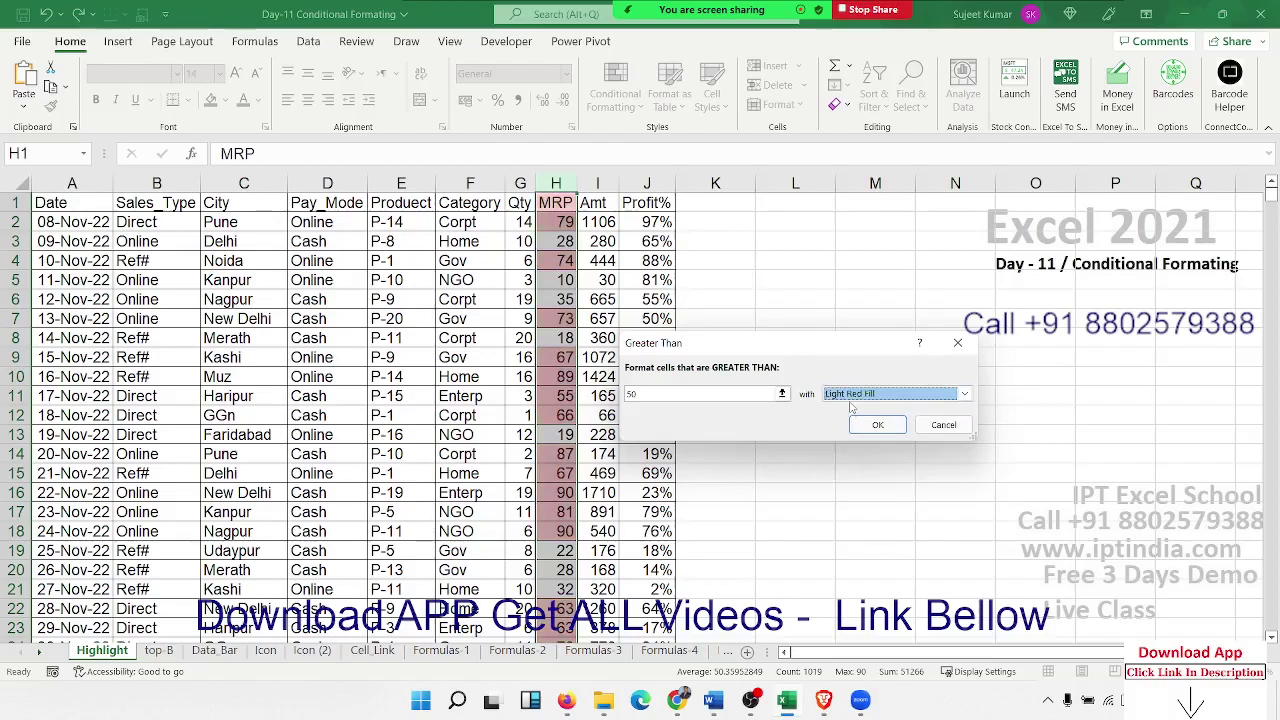
left_click(850, 394)
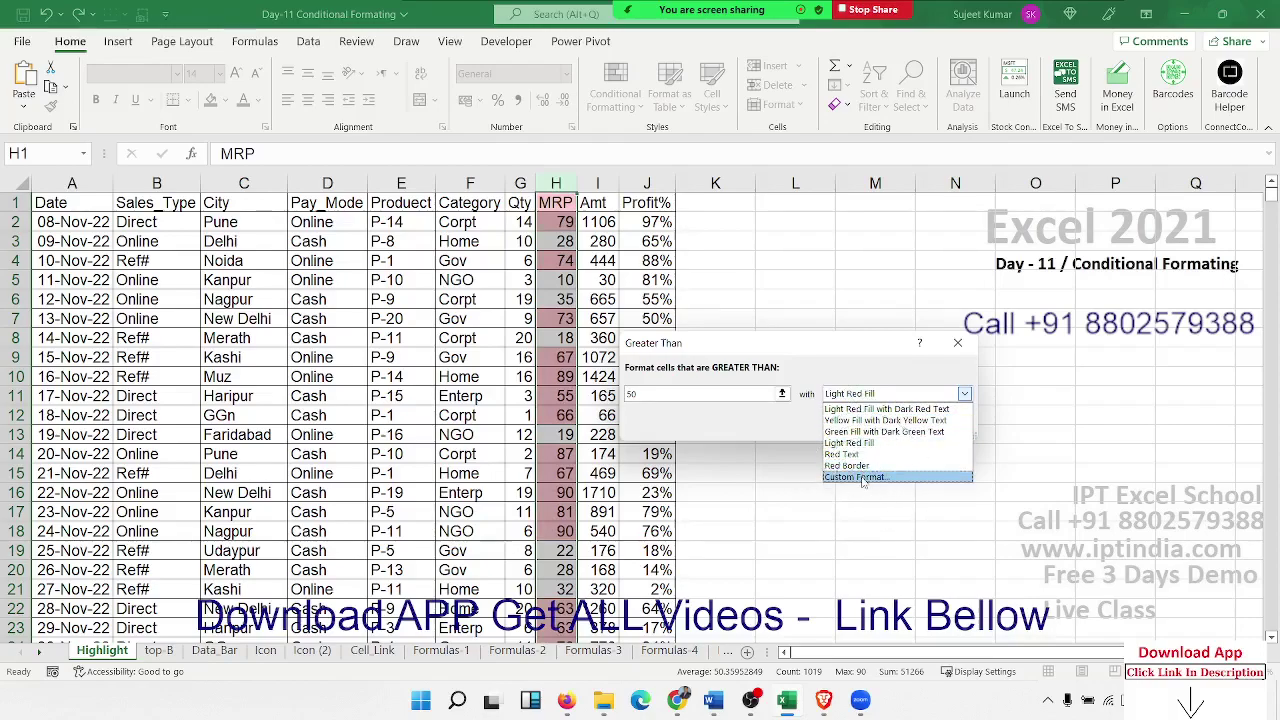
Apply the greater-than-50 rule with a custom yellow background fill.
left_click(862, 478)
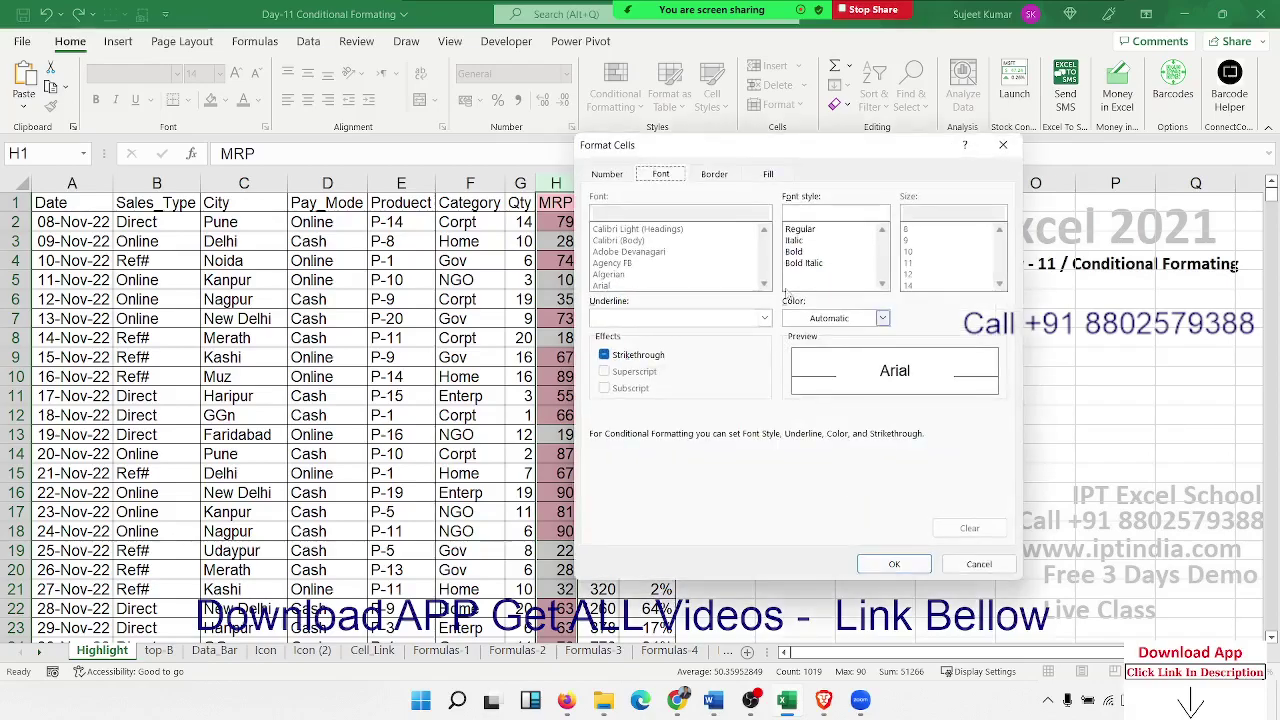
left_click(777, 176)
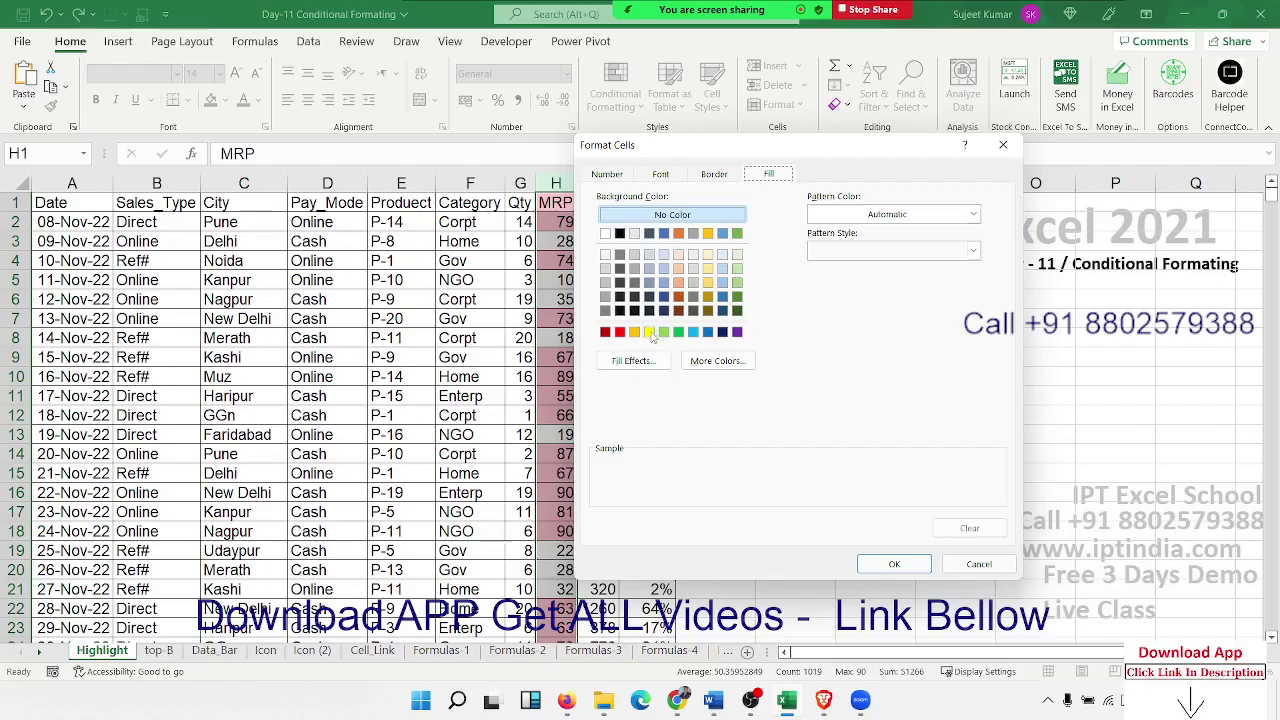
left_click(649, 332)
left_click(906, 566)
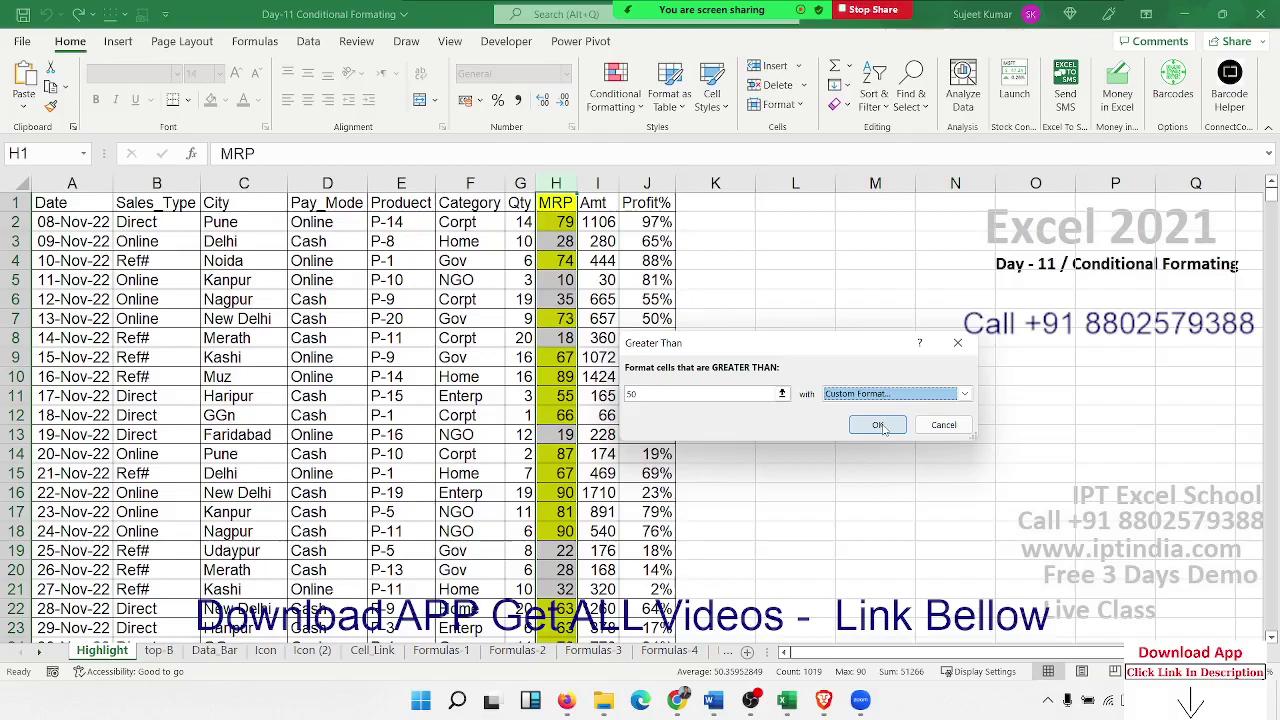
left_click(878, 425)
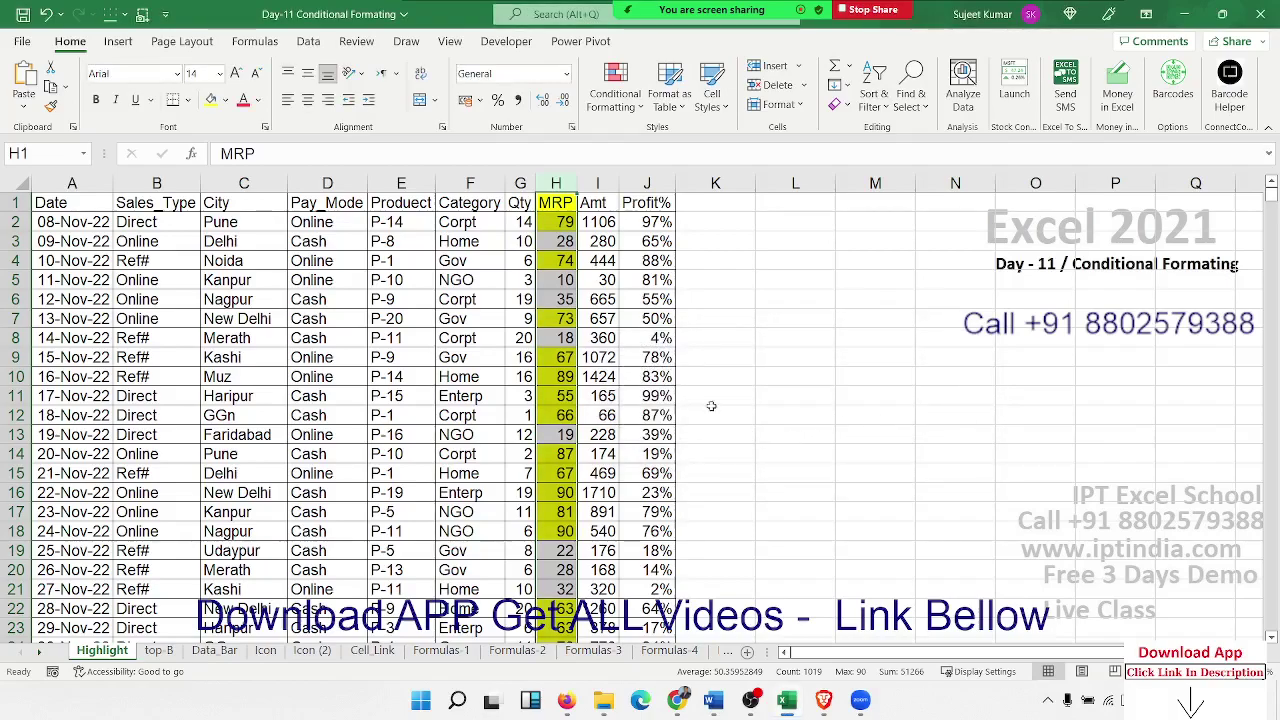
Enter 37 in H7 and 81 in H8, then reselect the MRP column H.
left_click(590, 375)
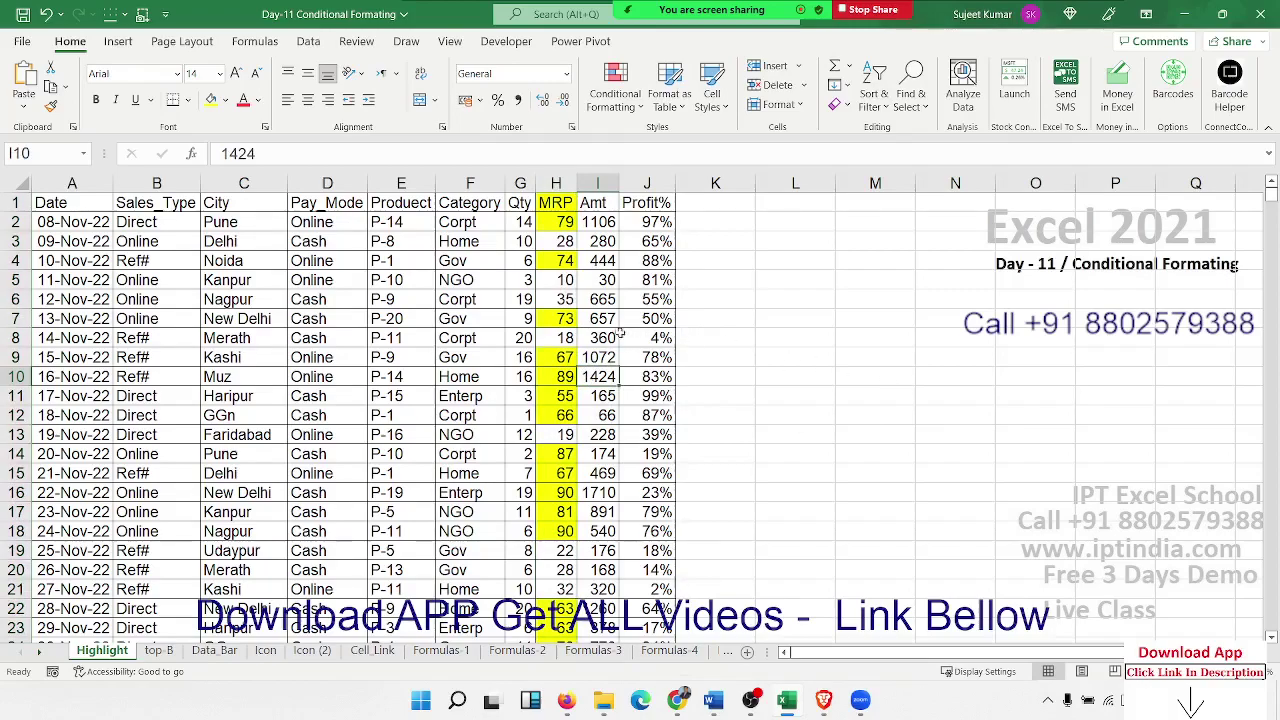
left_click(574, 318)
type("37")
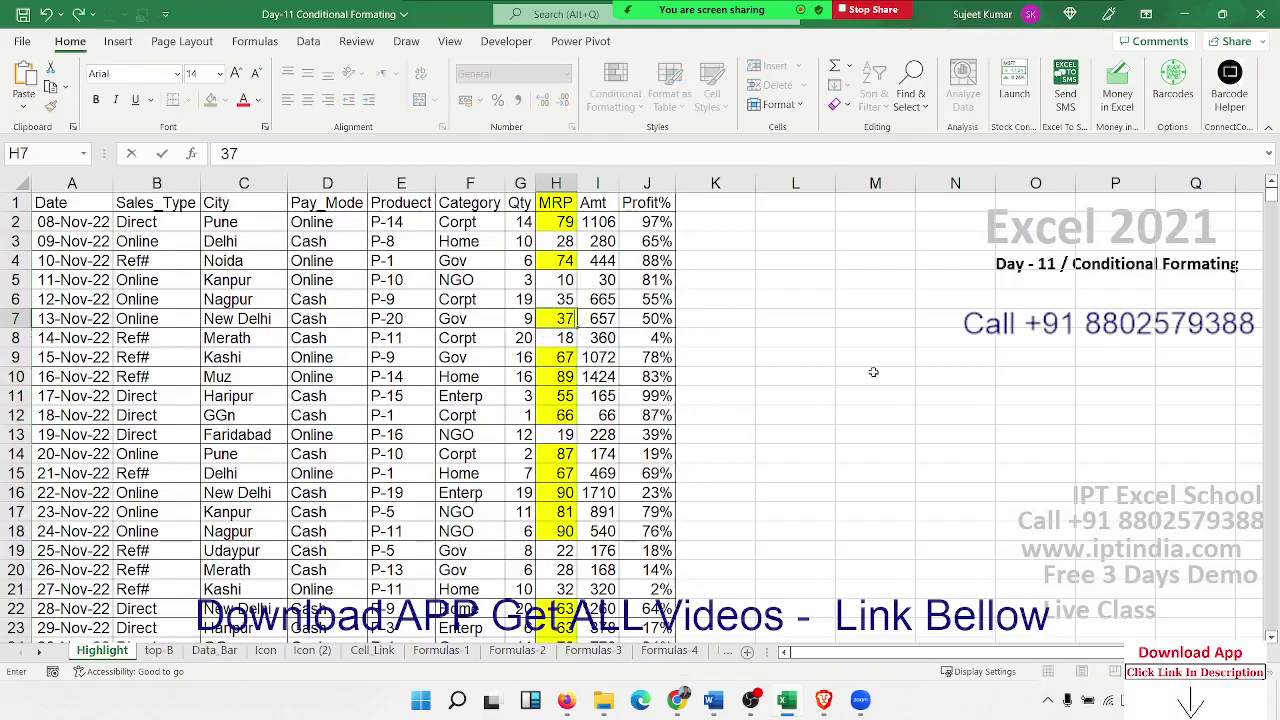
key("Return")
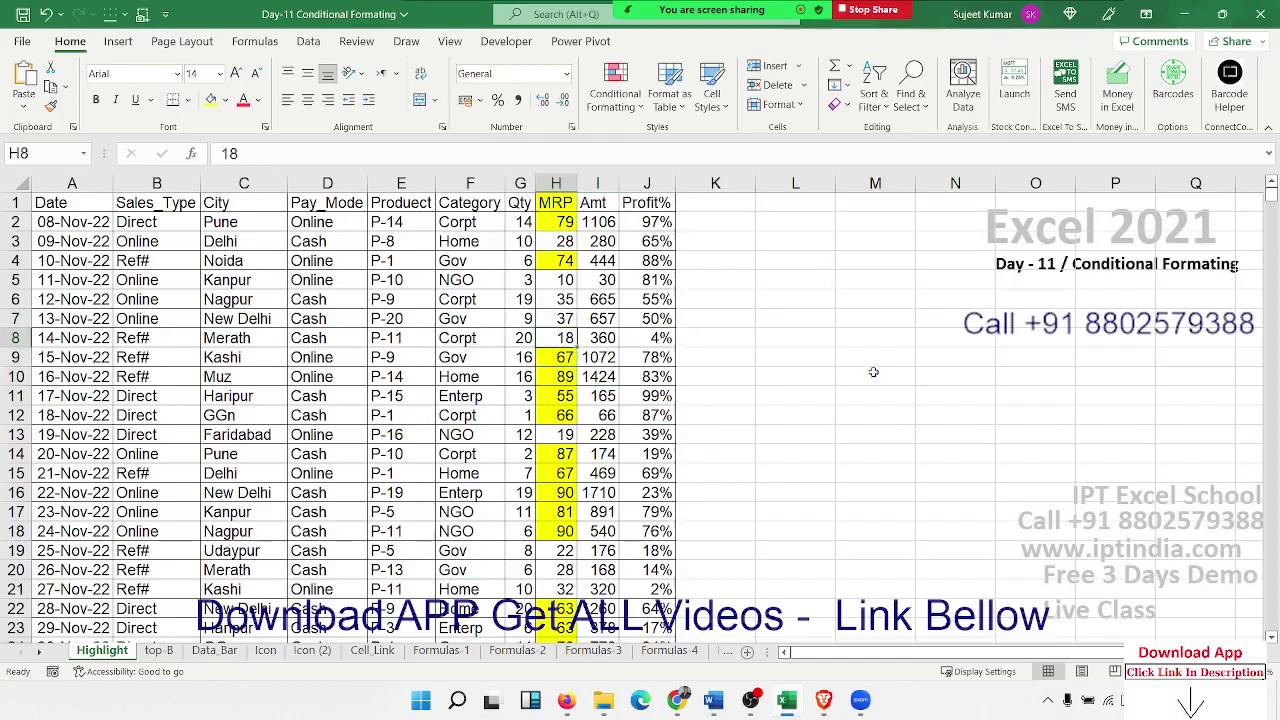
type("81")
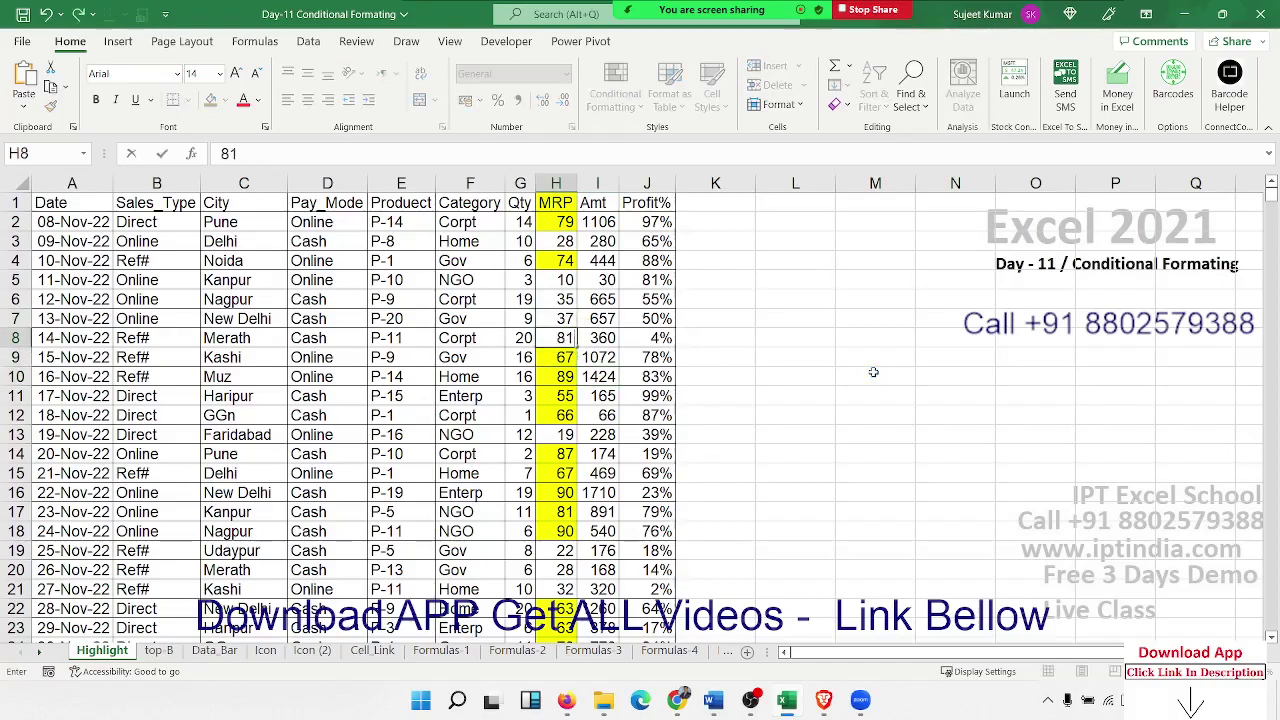
key("Return")
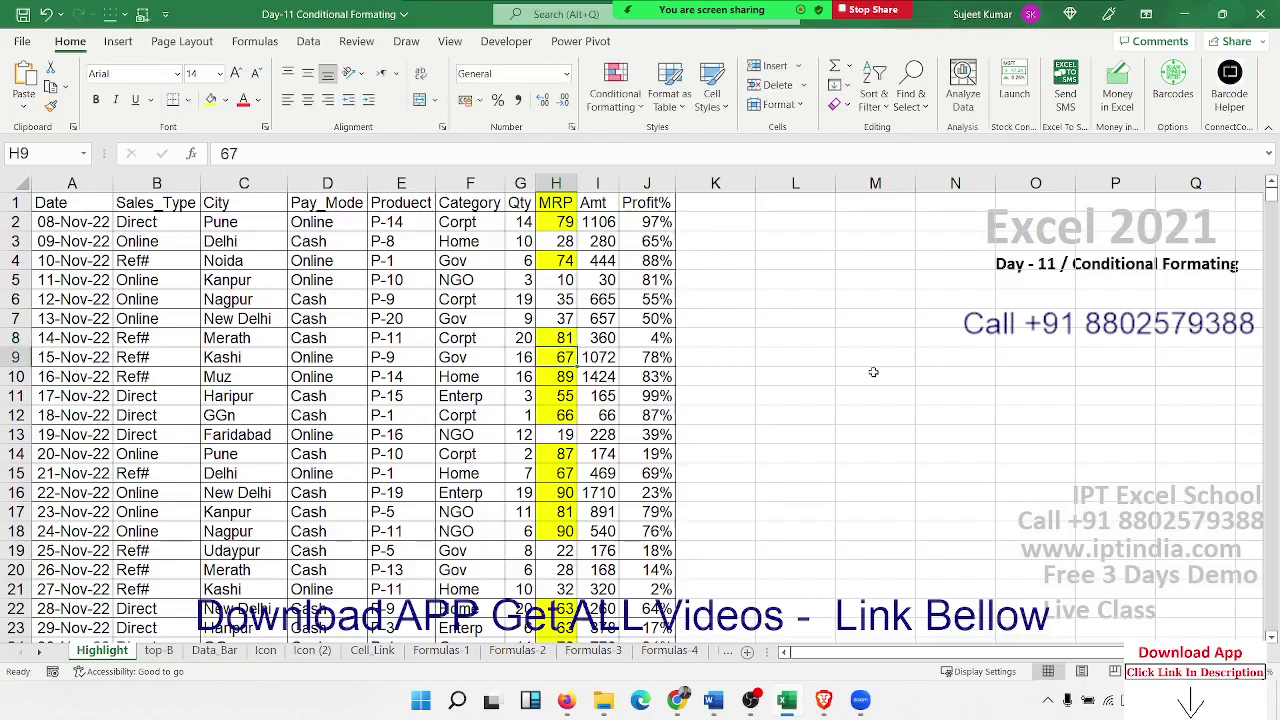
key("Up")
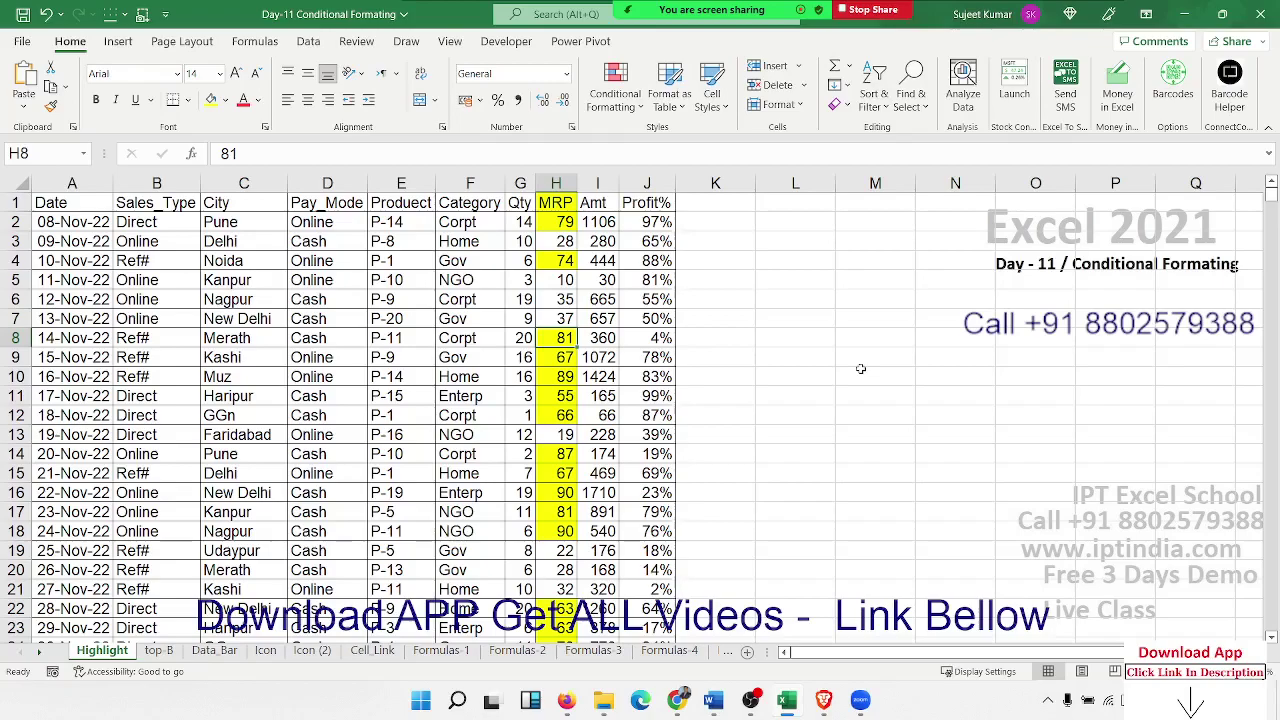
left_click(555, 183)
left_click(602, 108)
mouse_move(668, 141)
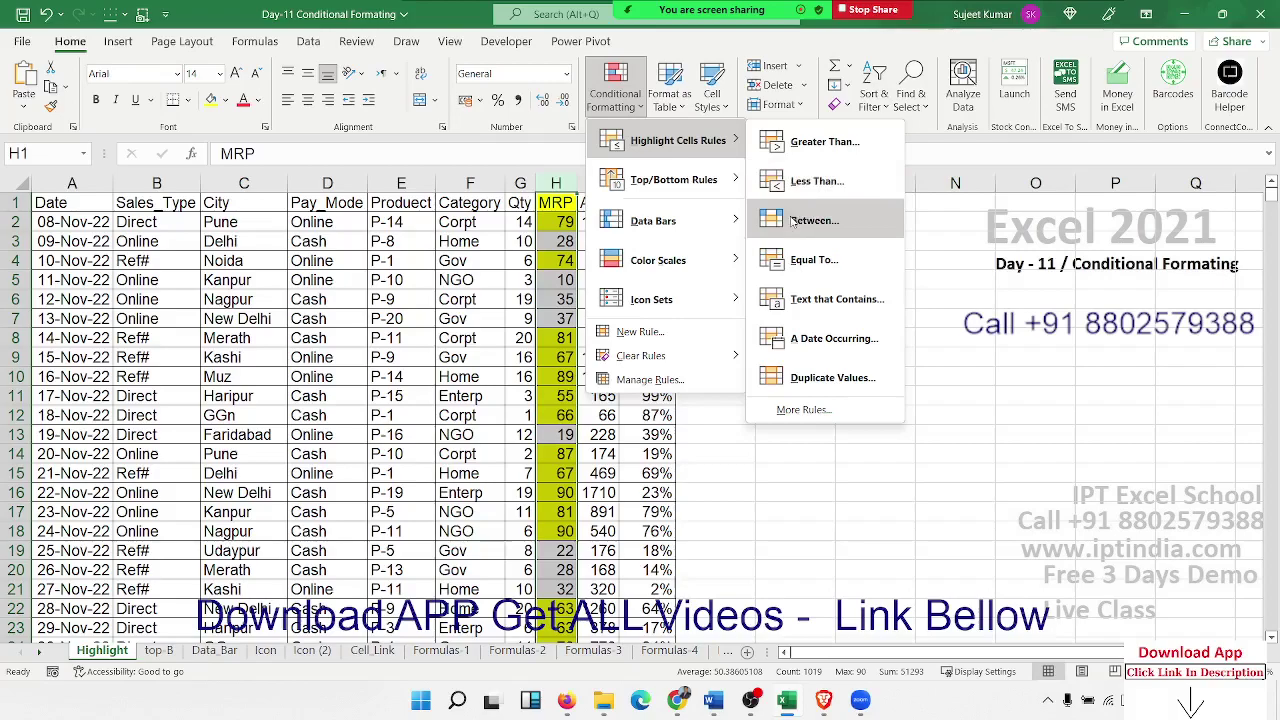
left_click(521, 203)
left_click(521, 203)
key("ctrl+shift+Down")
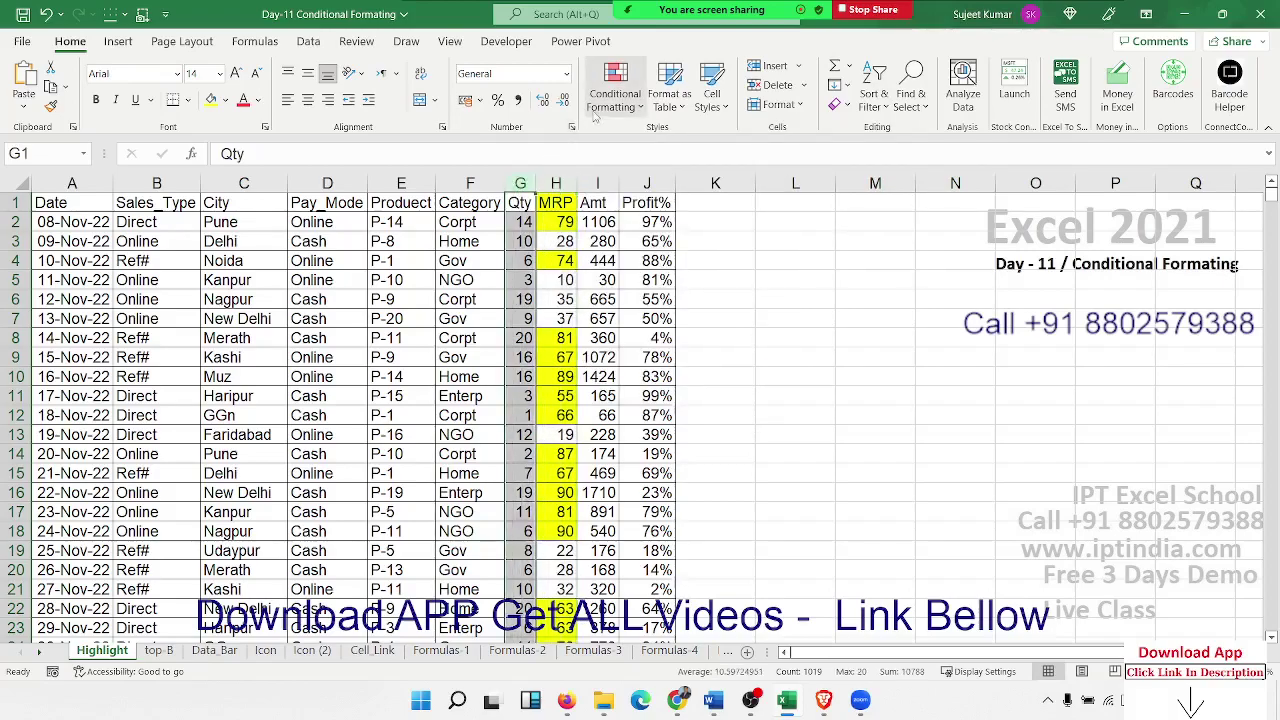
left_click(603, 112)
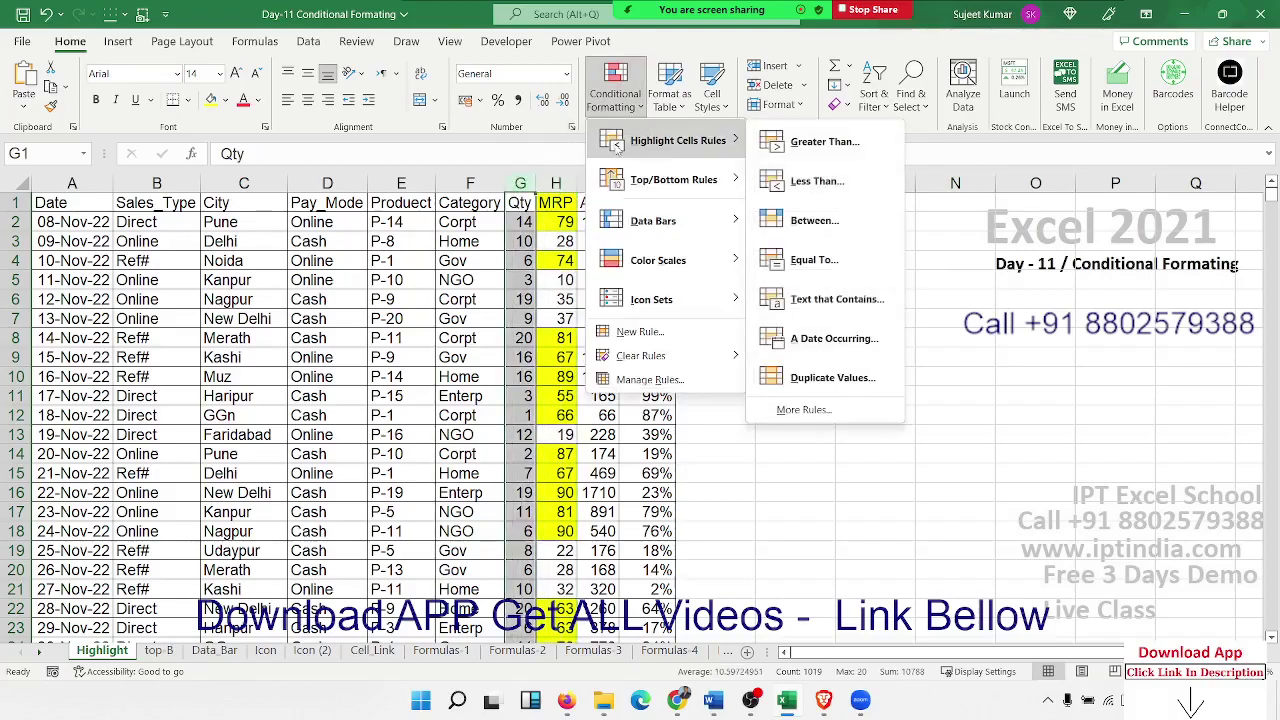
left_click(869, 234)
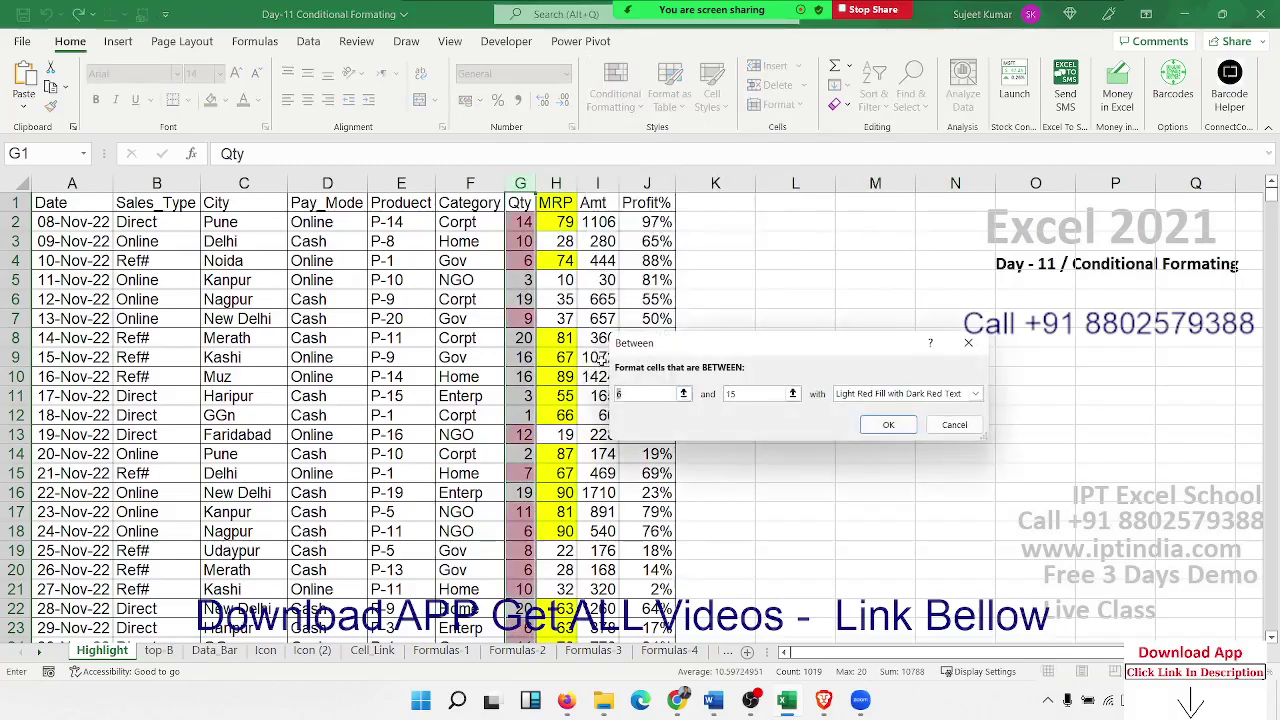
type("10")
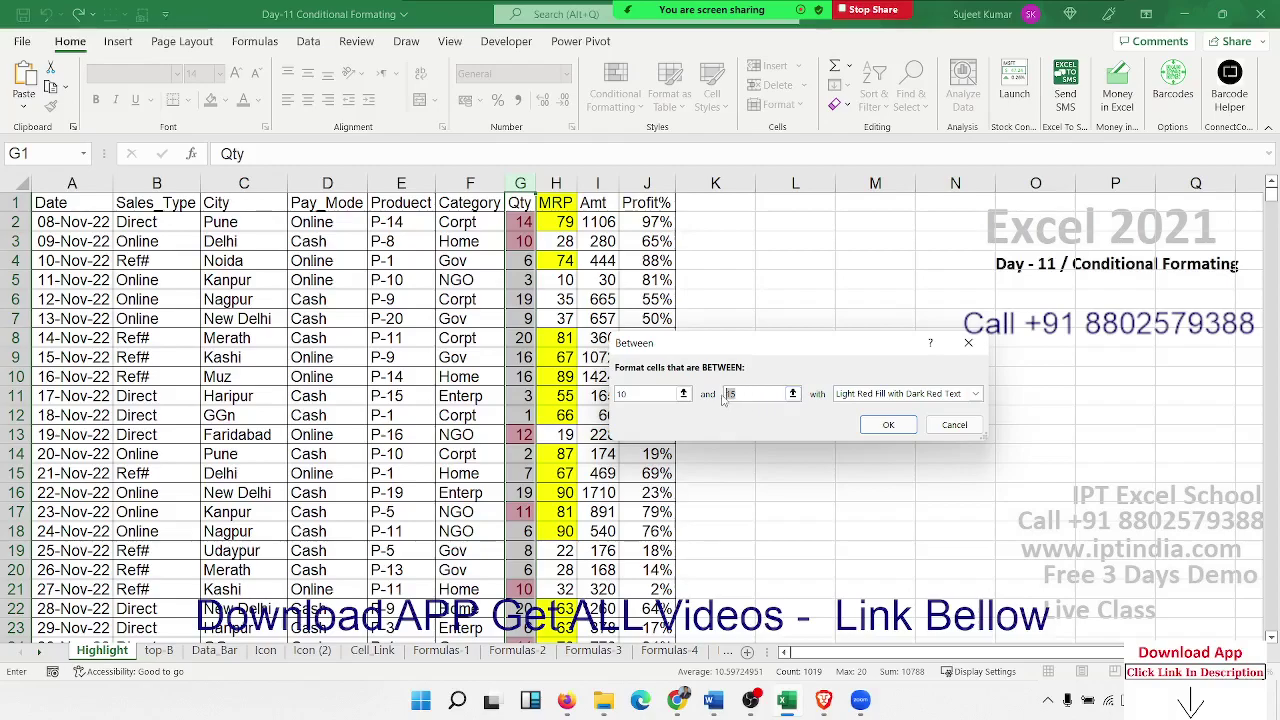
type("20")
left_click(870, 396)
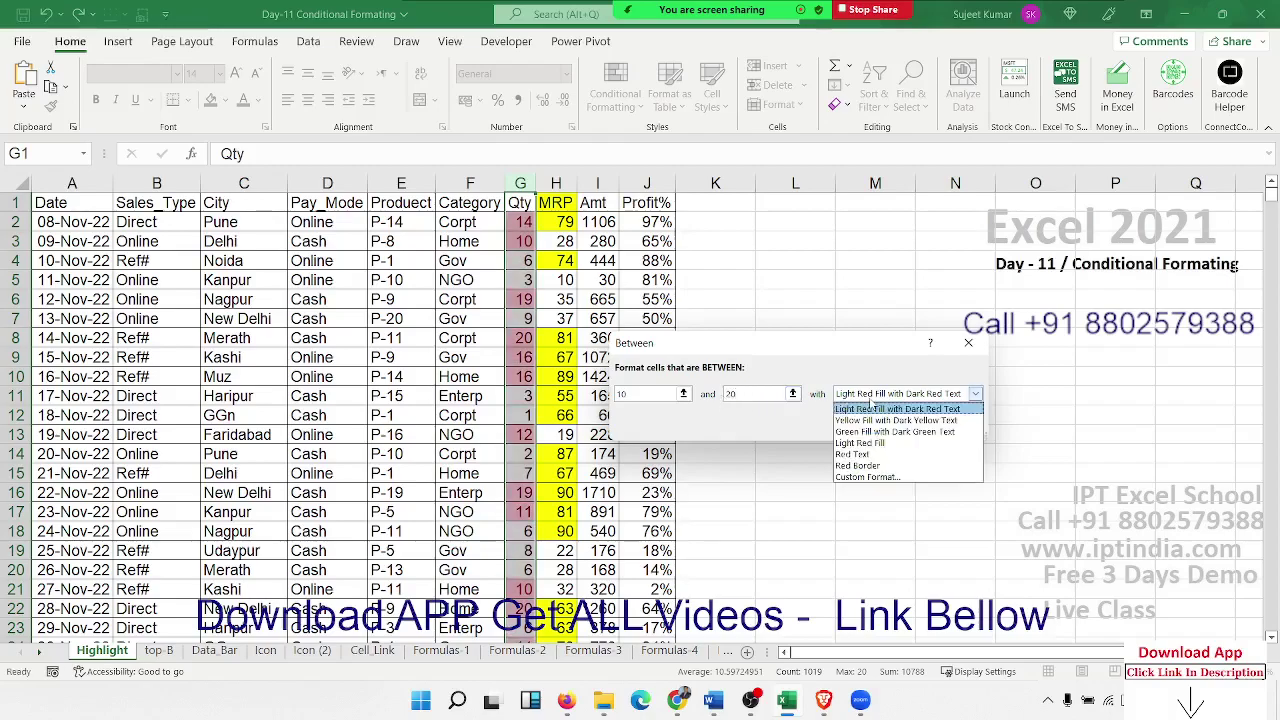
left_click(798, 429)
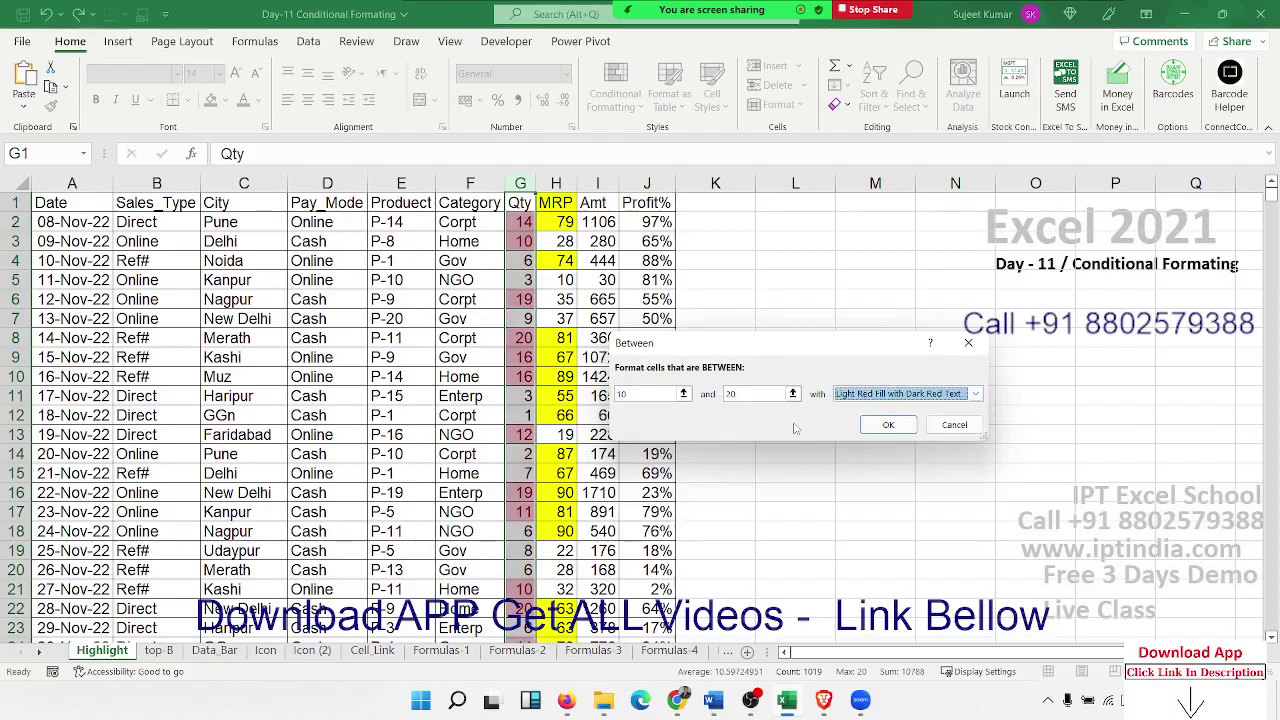
left_click(954, 425)
left_click(615, 88)
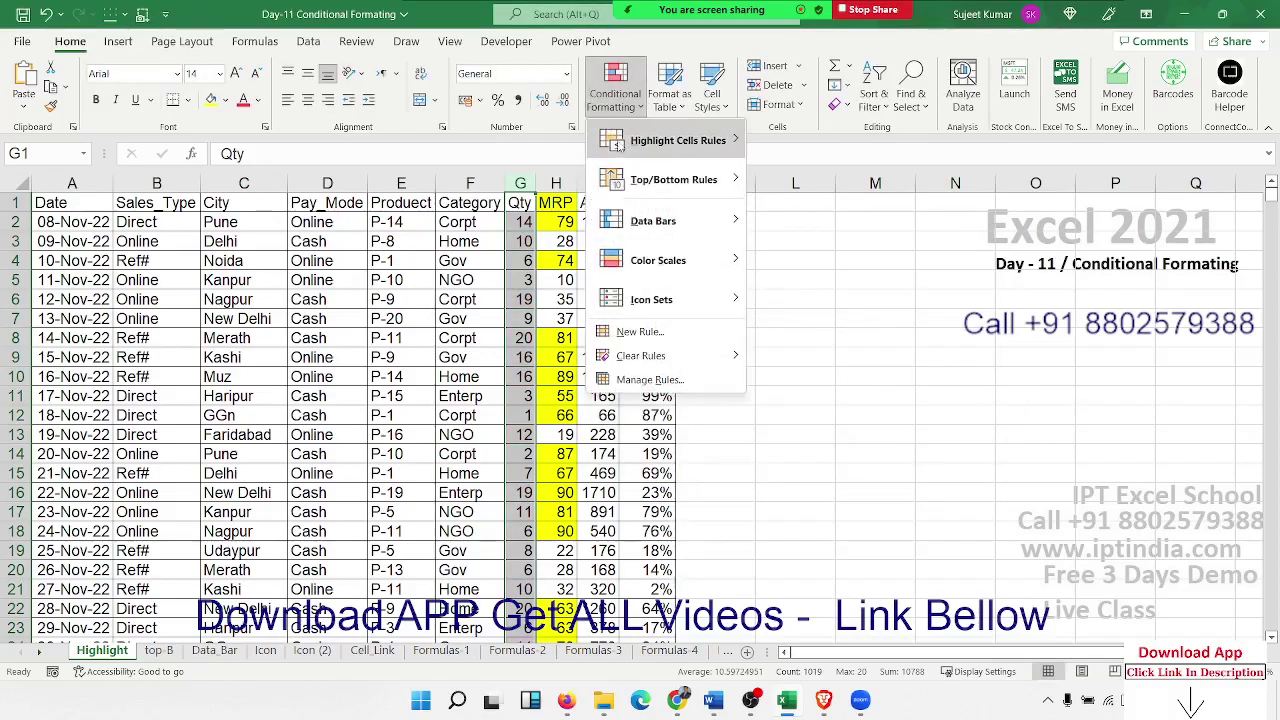
mouse_move(670, 140)
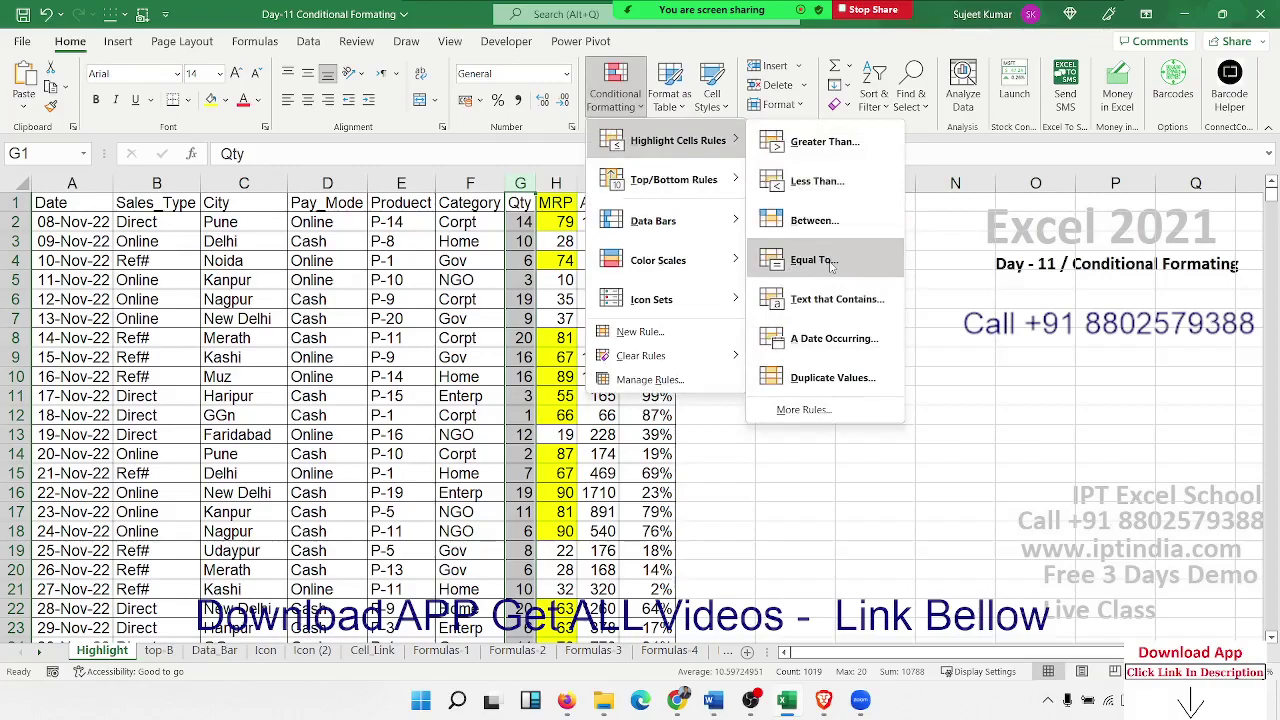
left_click(831, 263)
type("9")
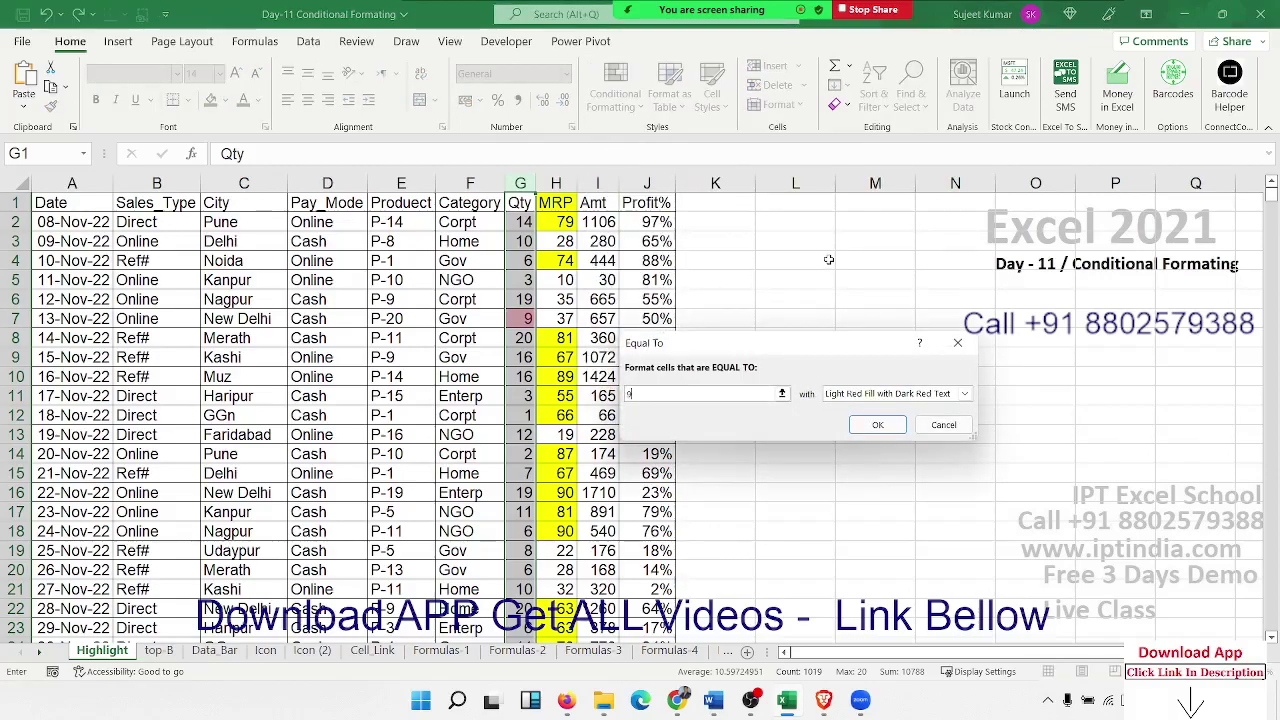
left_click(943, 425)
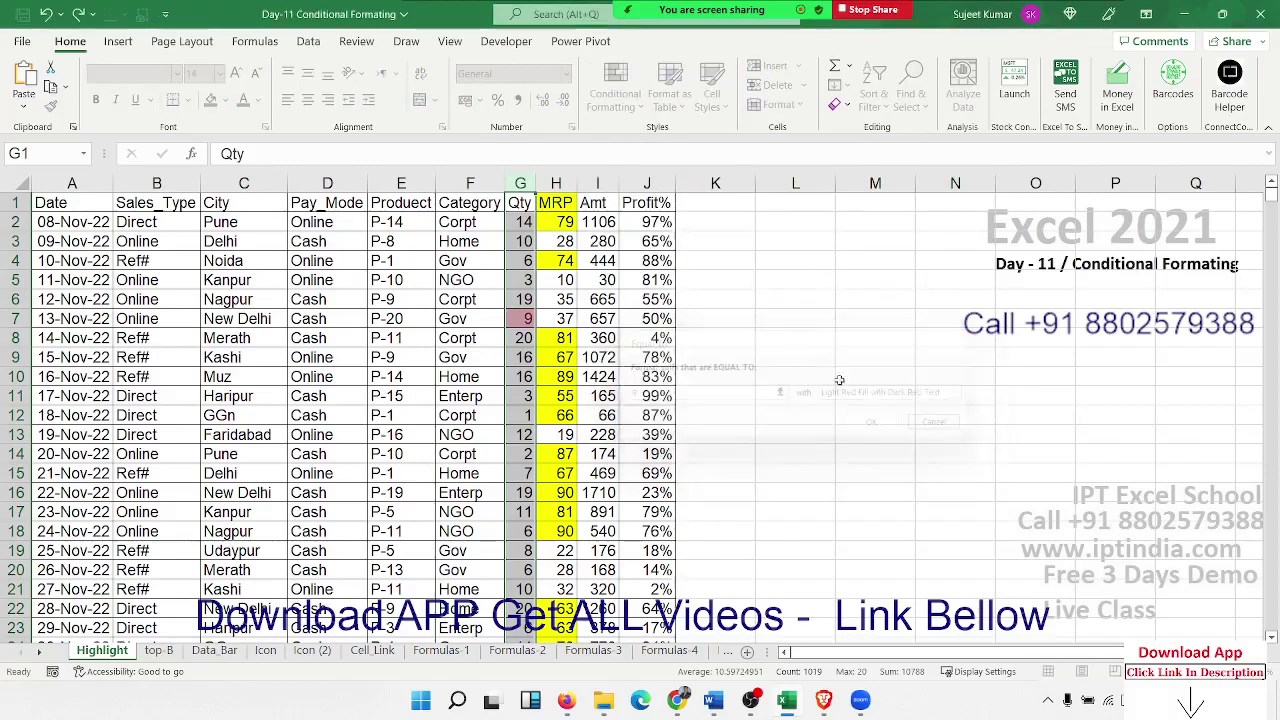
left_click(600, 224)
left_click(597, 97)
mouse_move(676, 140)
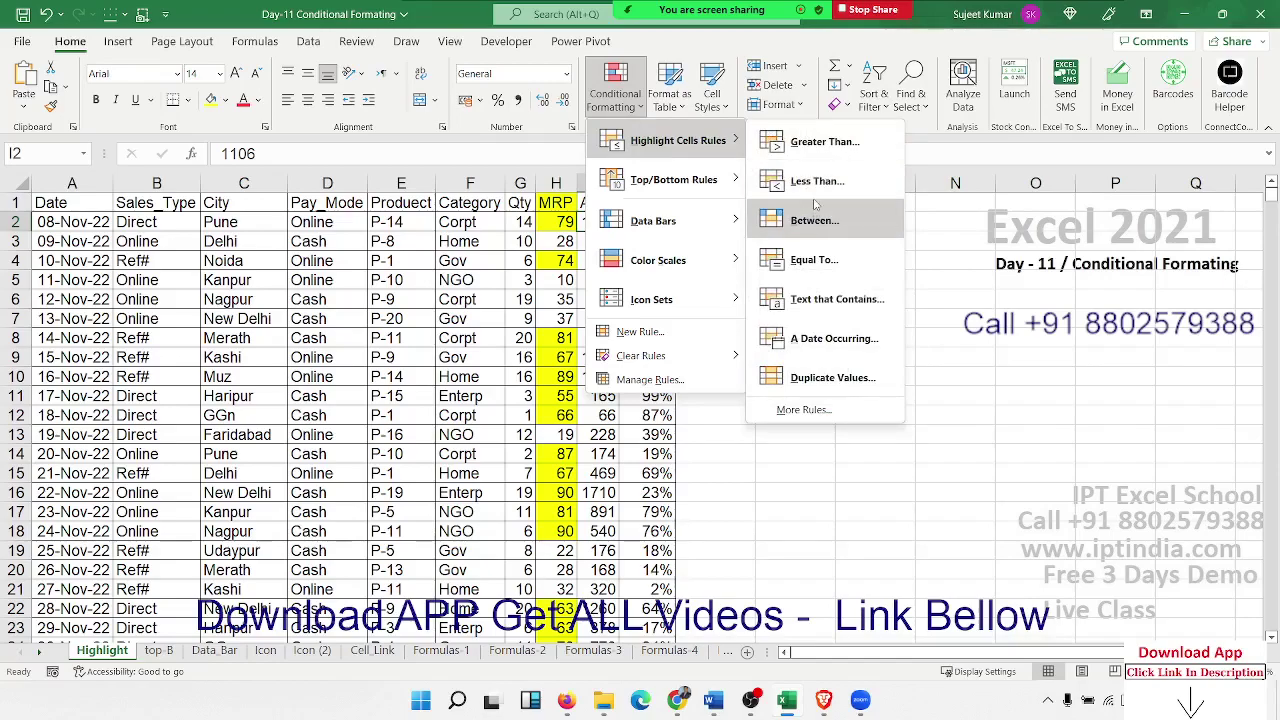
left_click(282, 222)
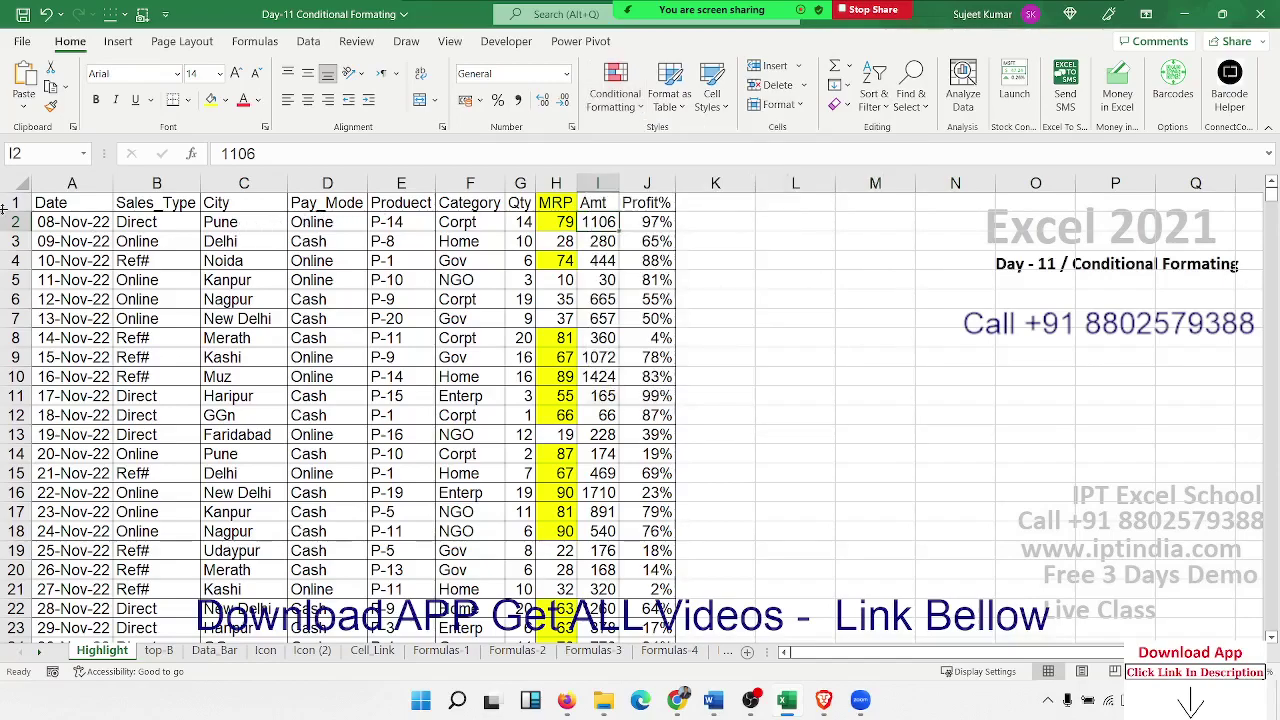
left_click(74, 183)
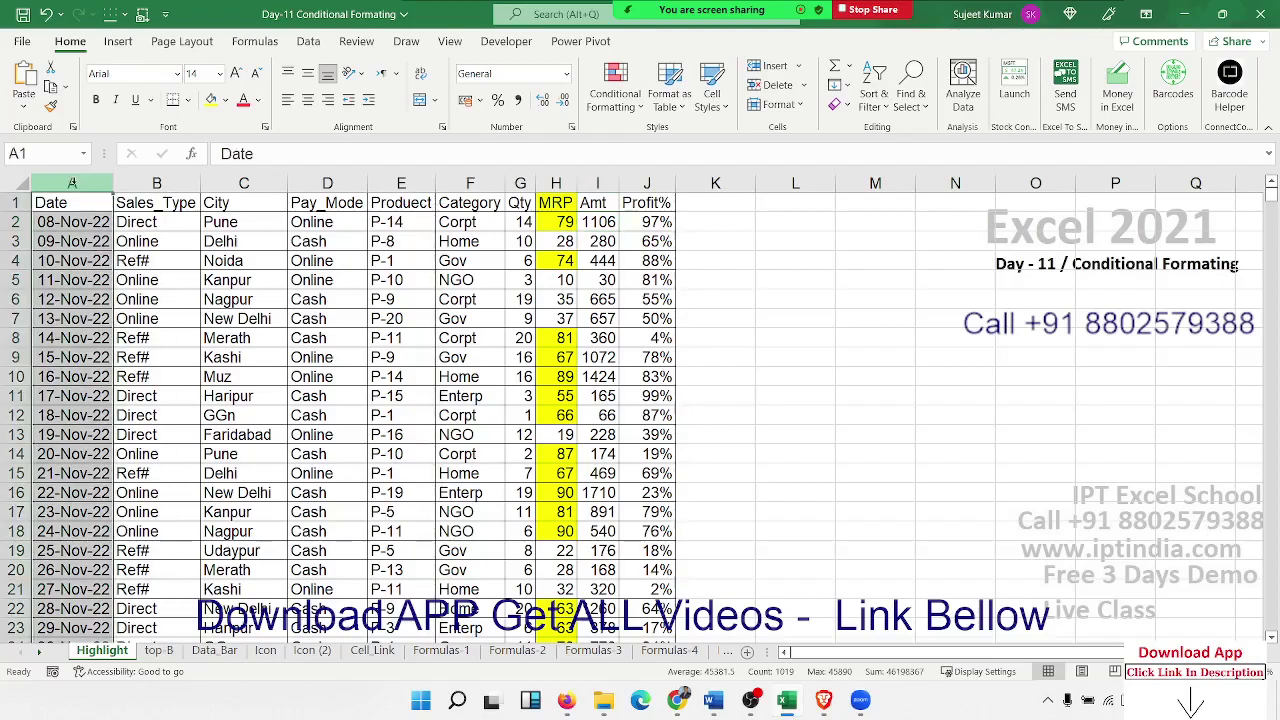
left_click(617, 95)
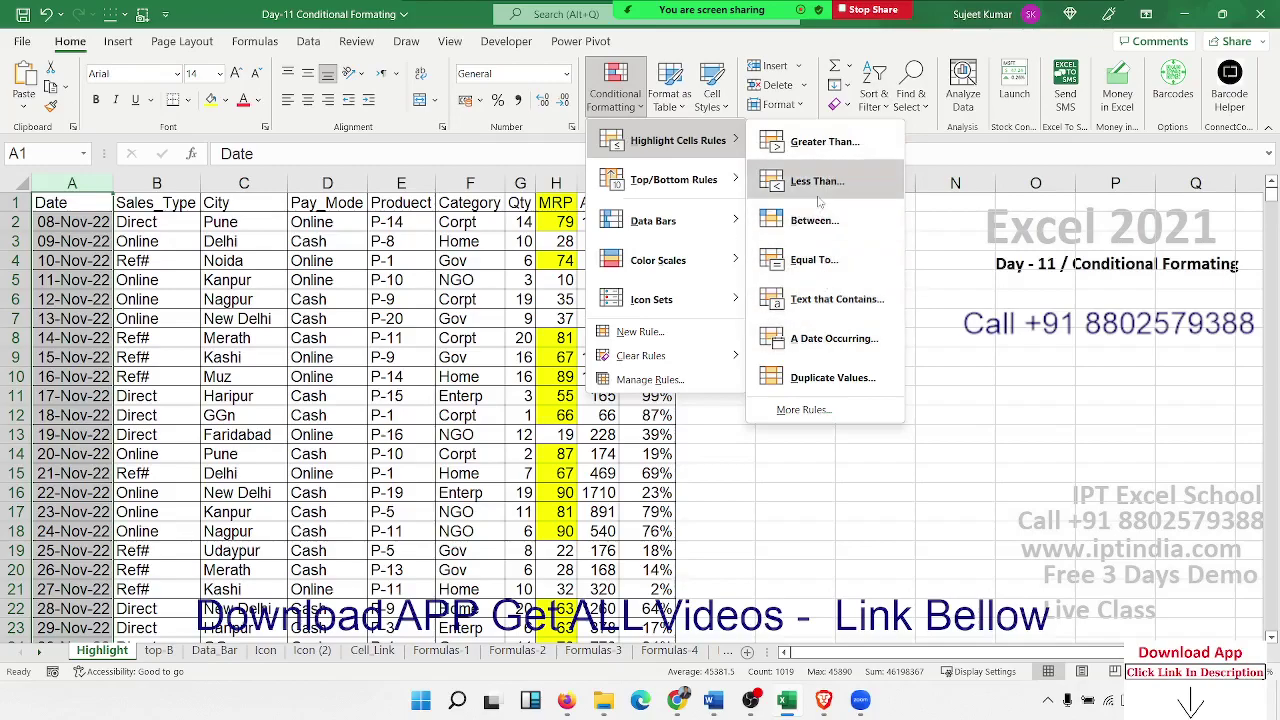
left_click(745, 163)
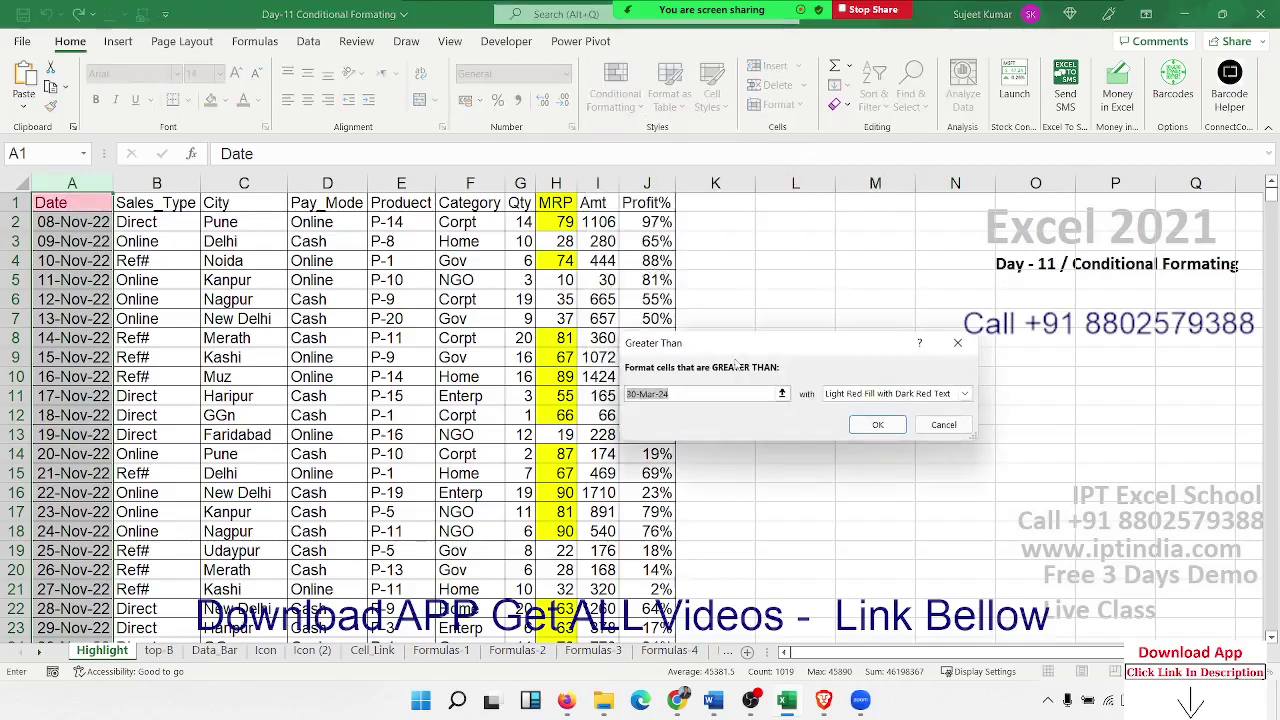
type("15-n")
type("ov")
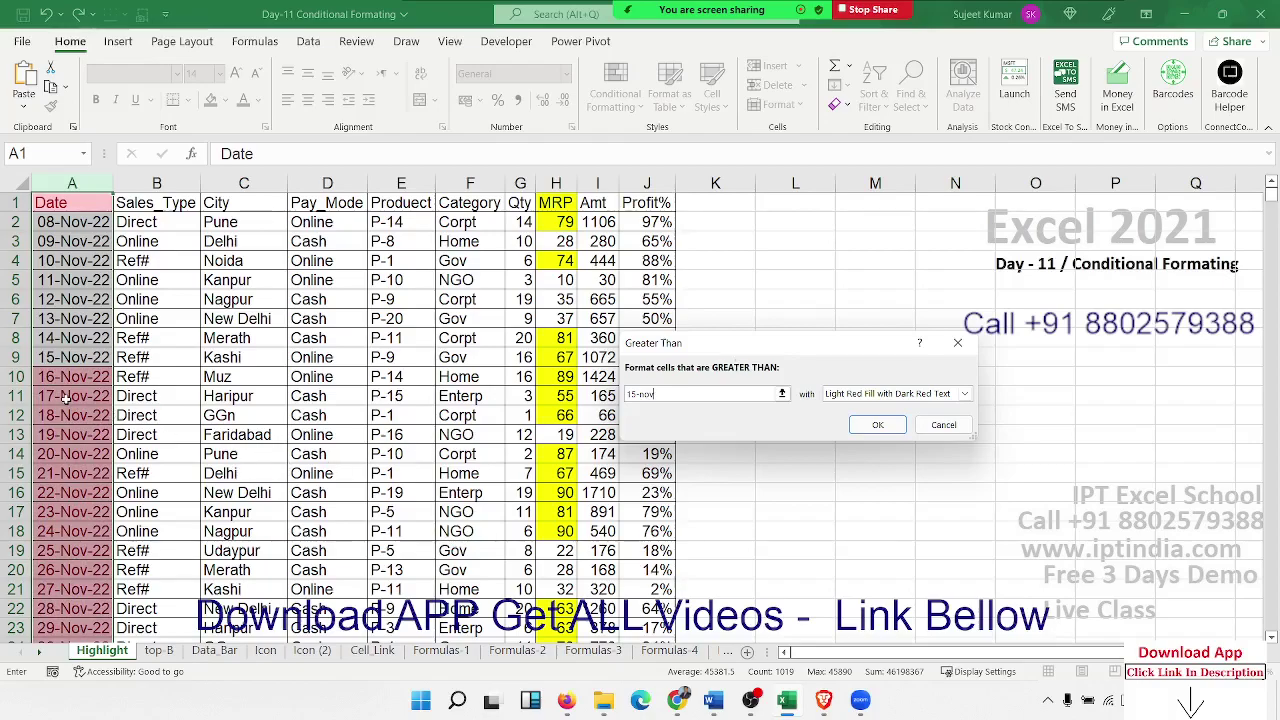
key("Escape")
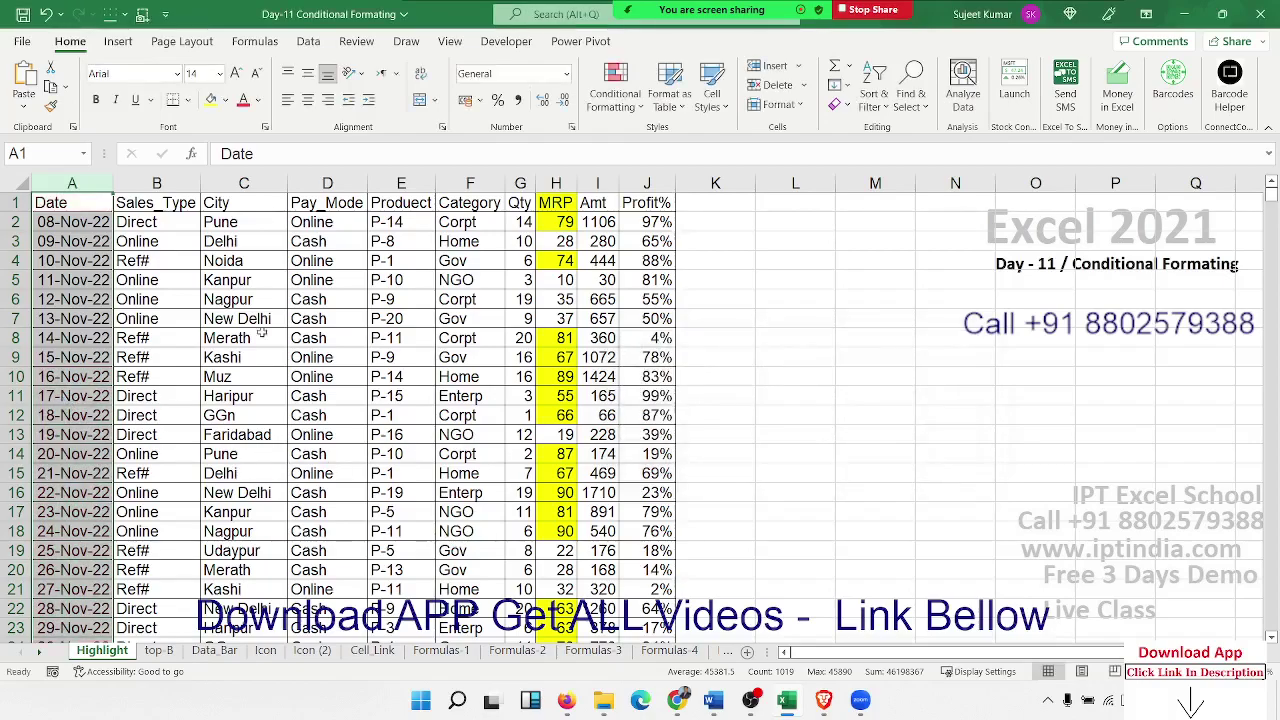
left_click(613, 100)
mouse_move(670, 141)
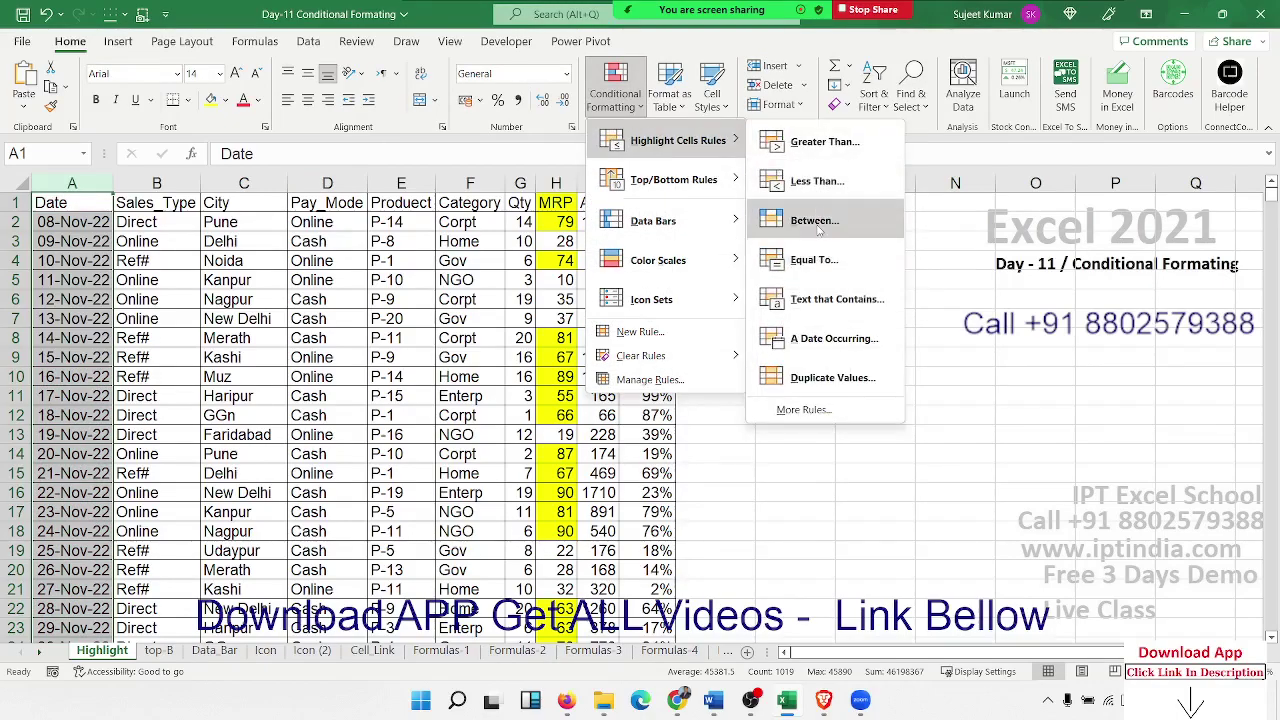
left_click(815, 221)
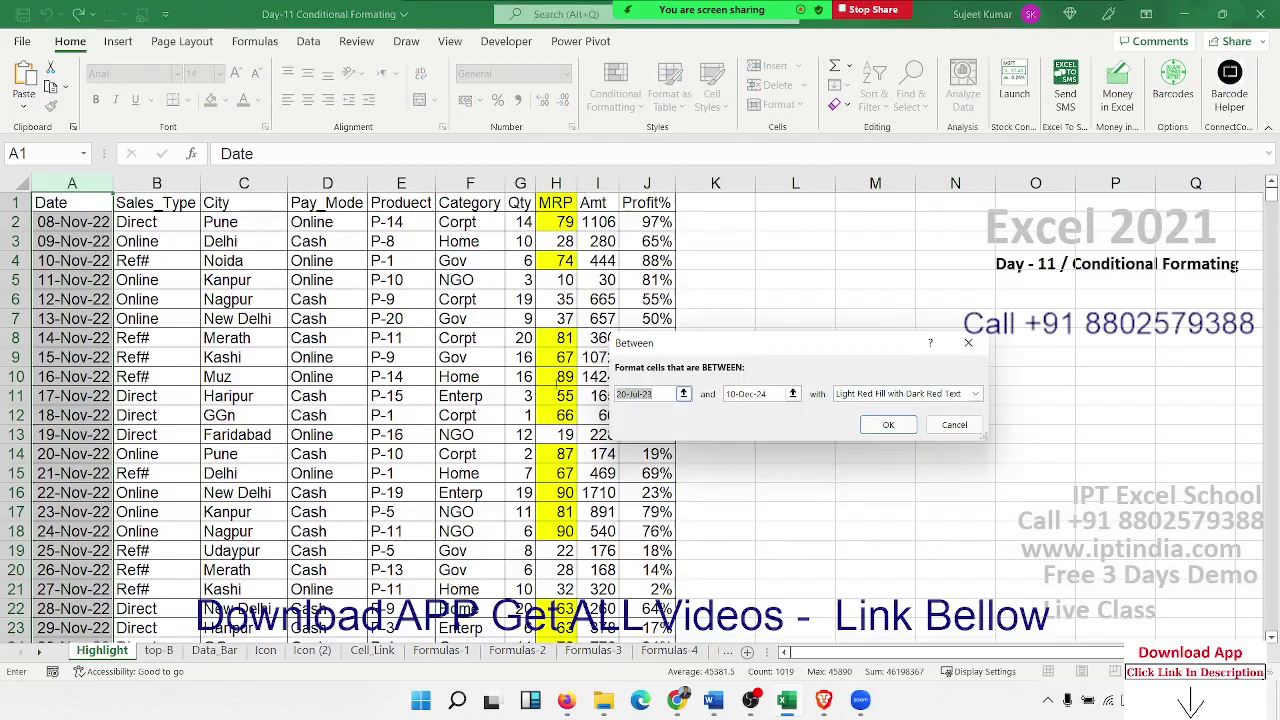
type("10-nov")
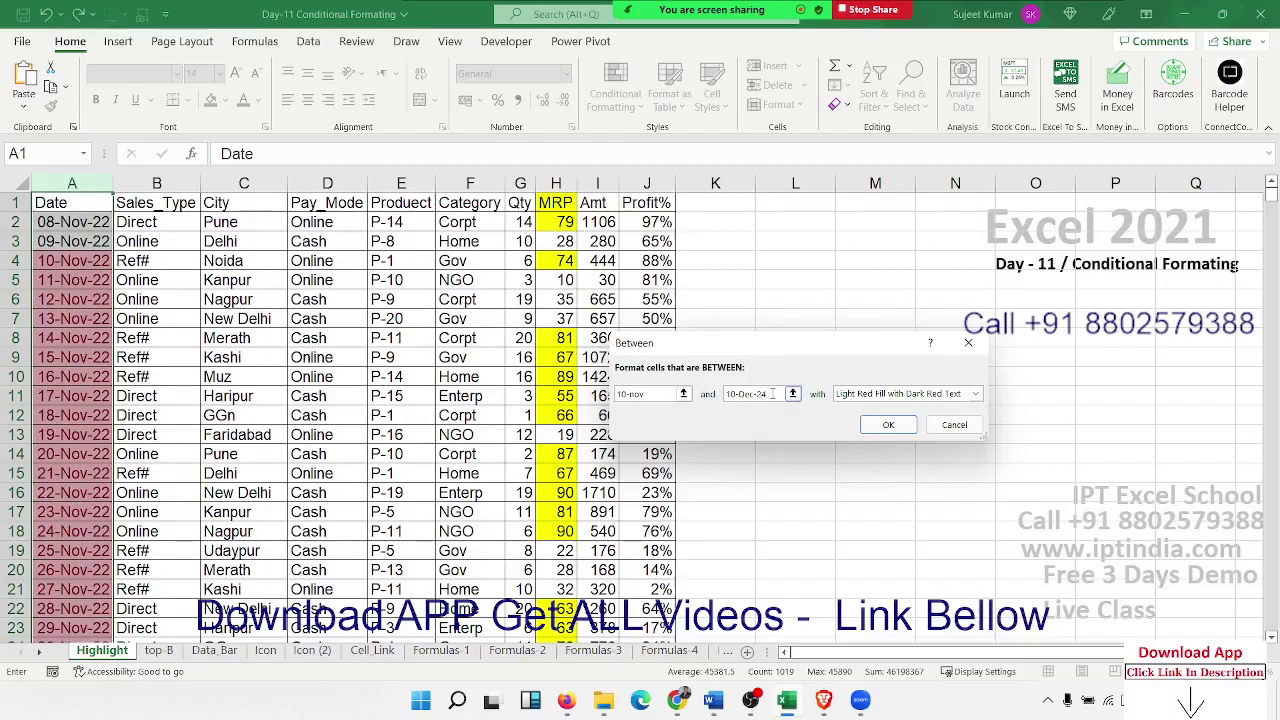
left_click_drag(766, 393, 724, 394)
type("15-no")
type("v")
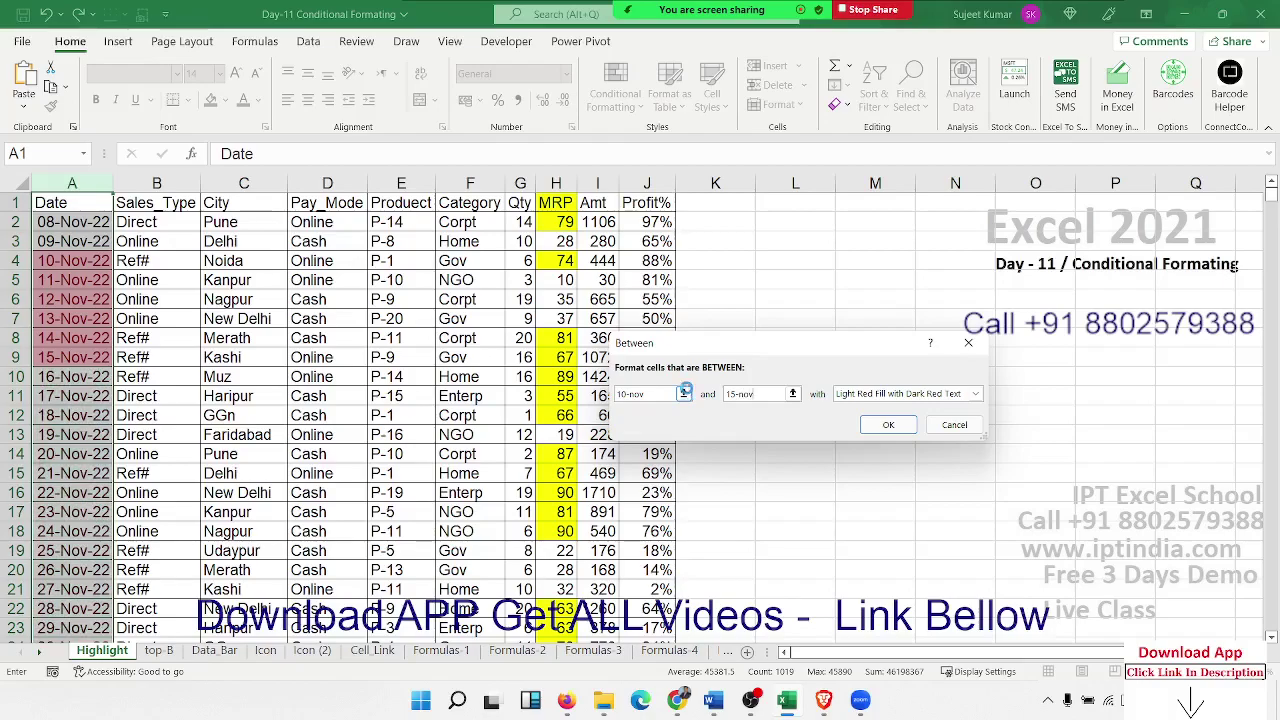
key("Escape")
left_click(453, 338)
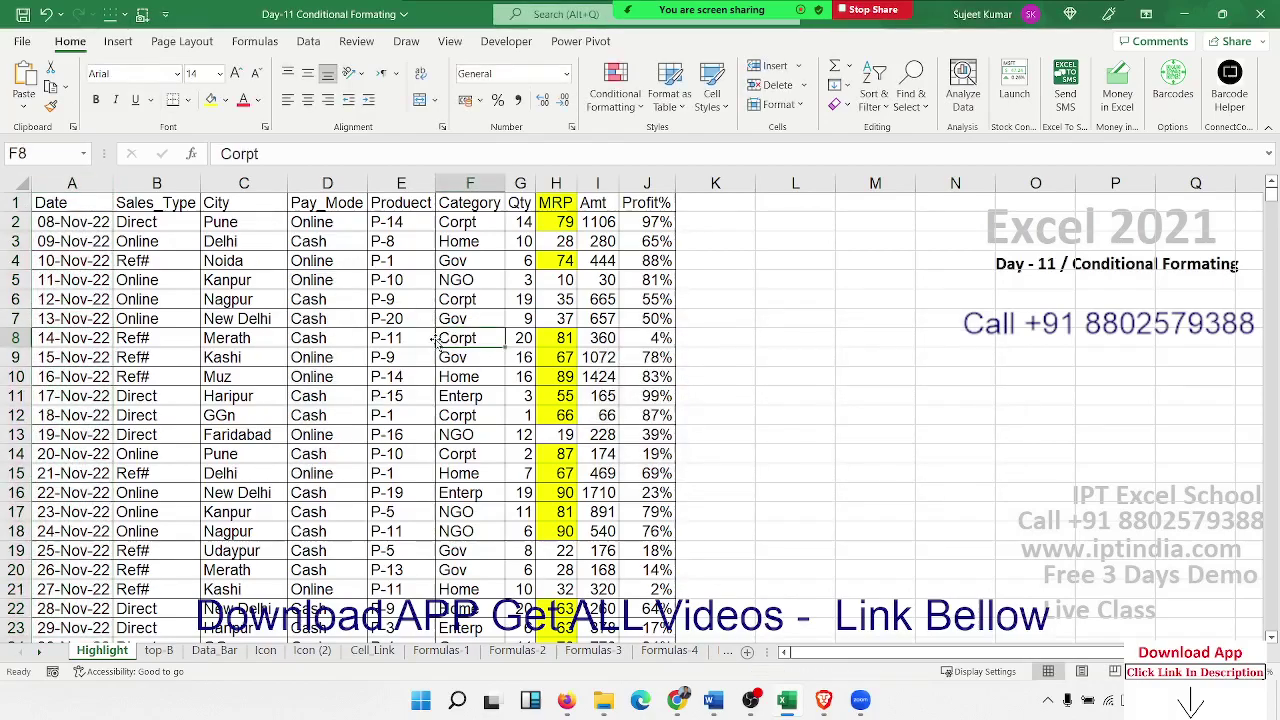
left_click(325, 183)
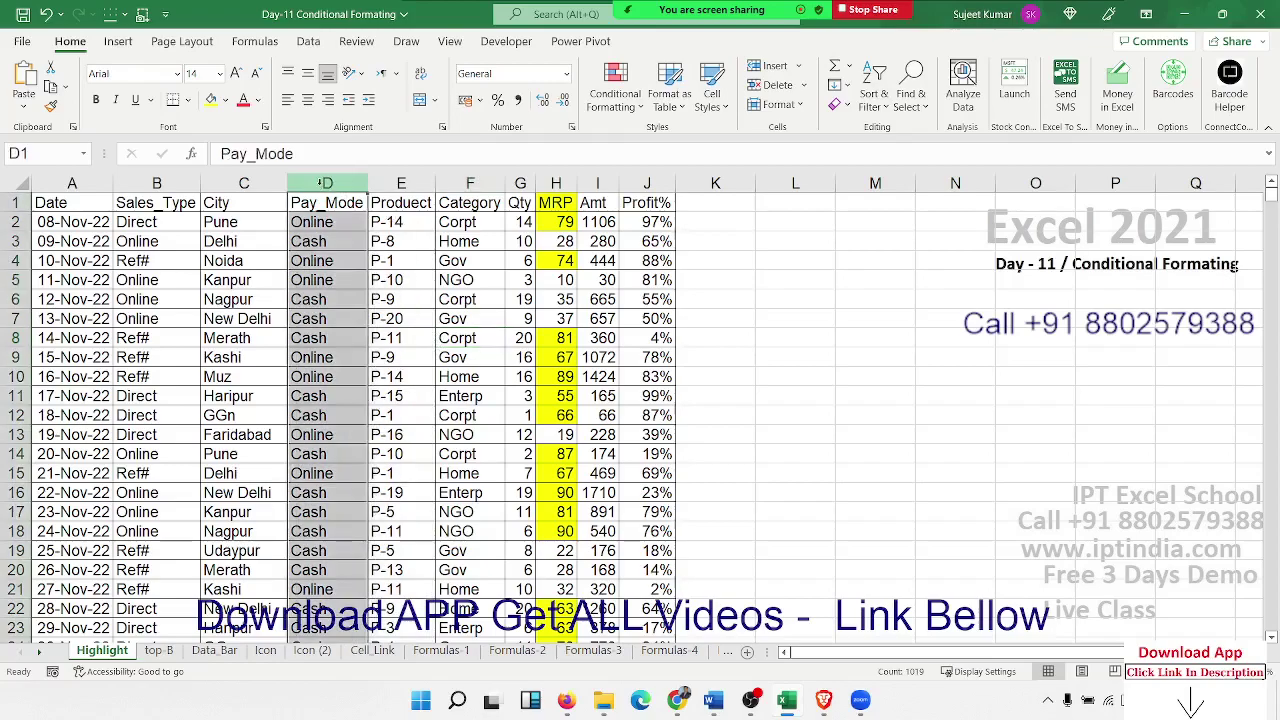
left_click(615, 90)
mouse_move(668, 141)
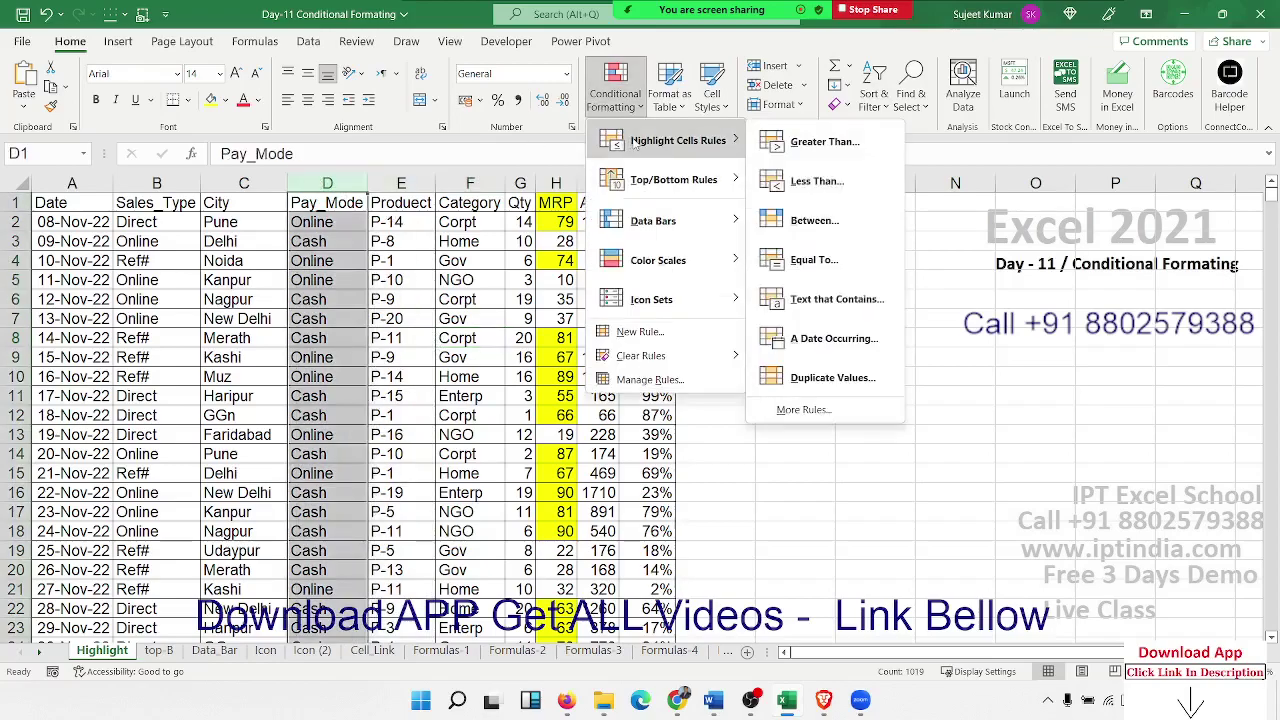
left_click(847, 244)
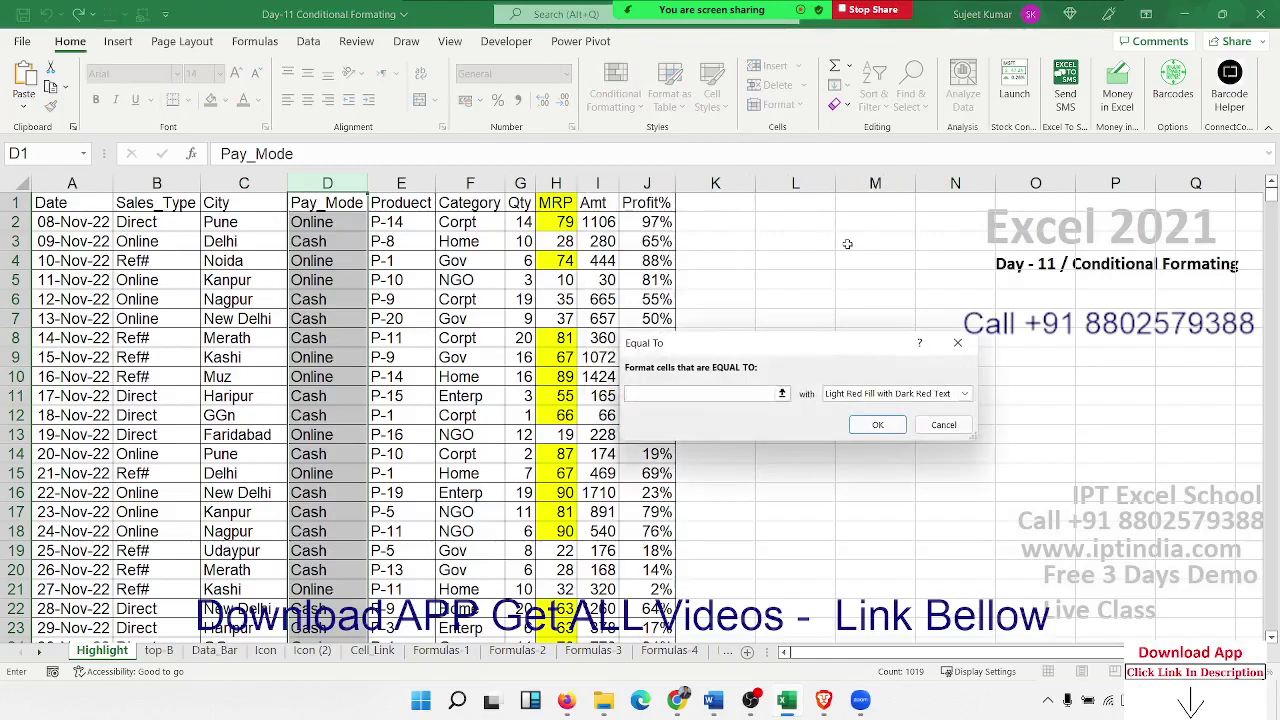
type("CASH")
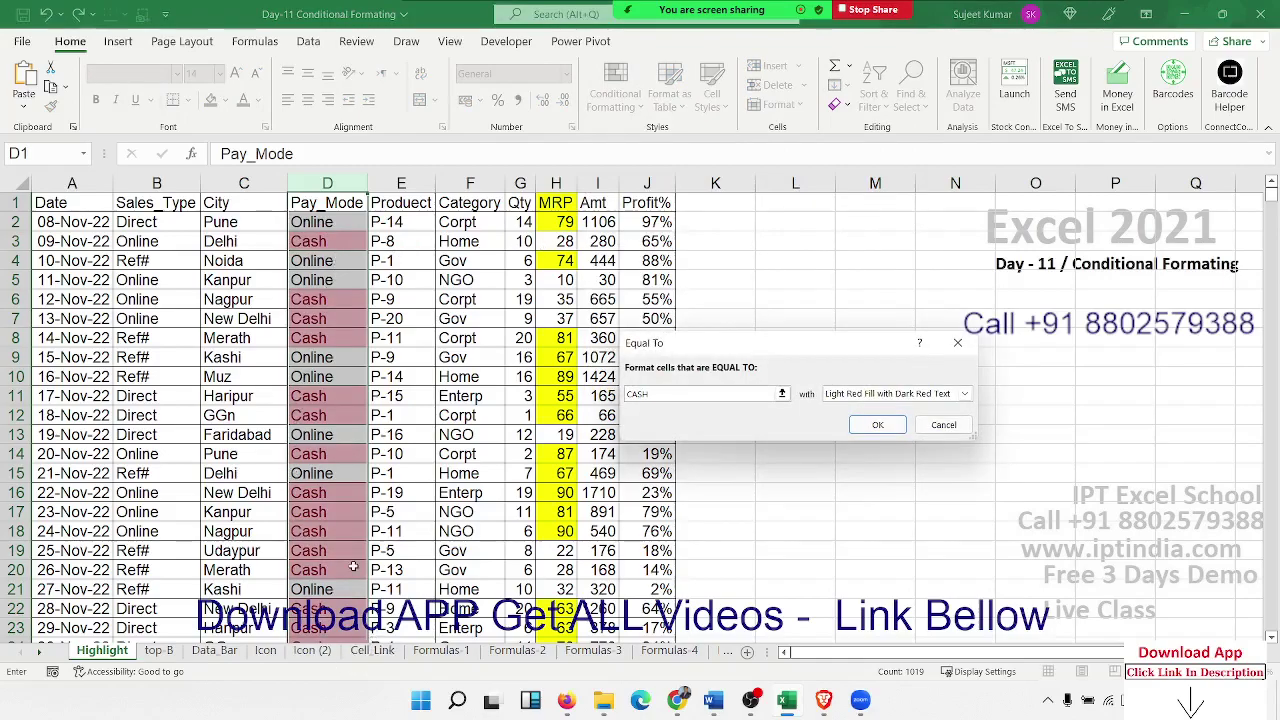
scroll(353, 567, "down", 10)
scroll(353, 567, "up", 10)
type("'")
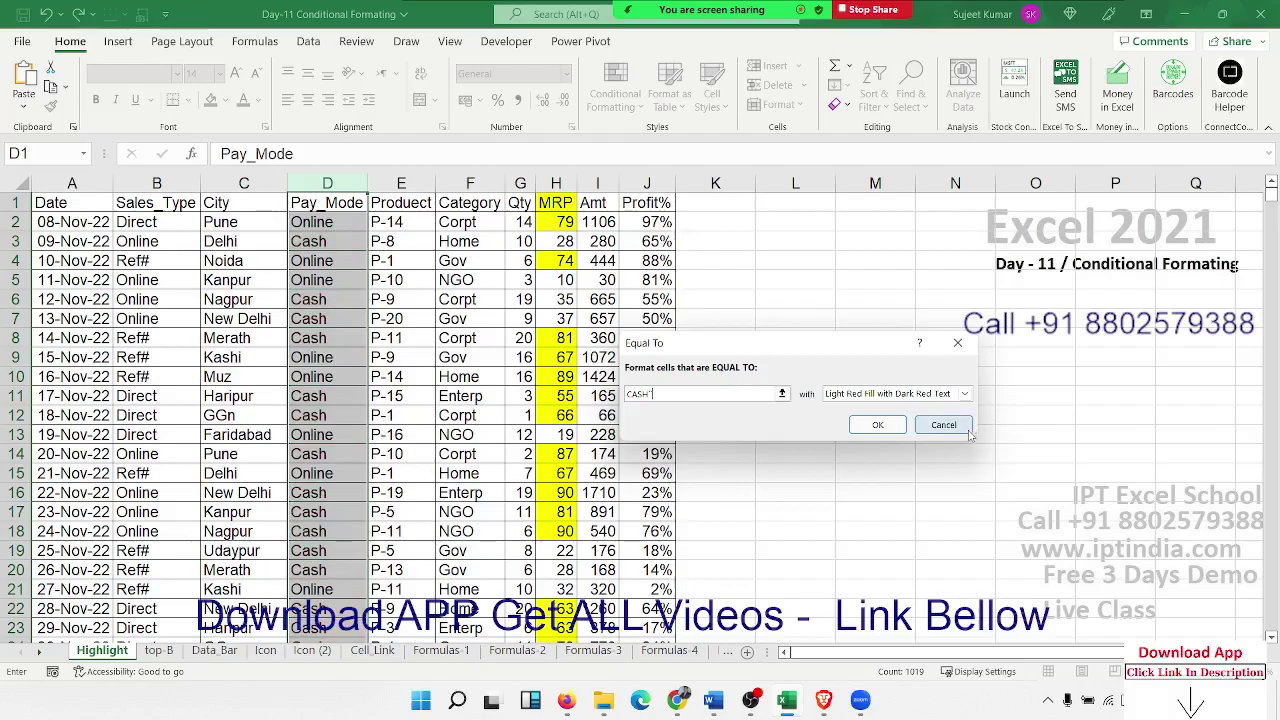
left_click(944, 425)
left_click(518, 183)
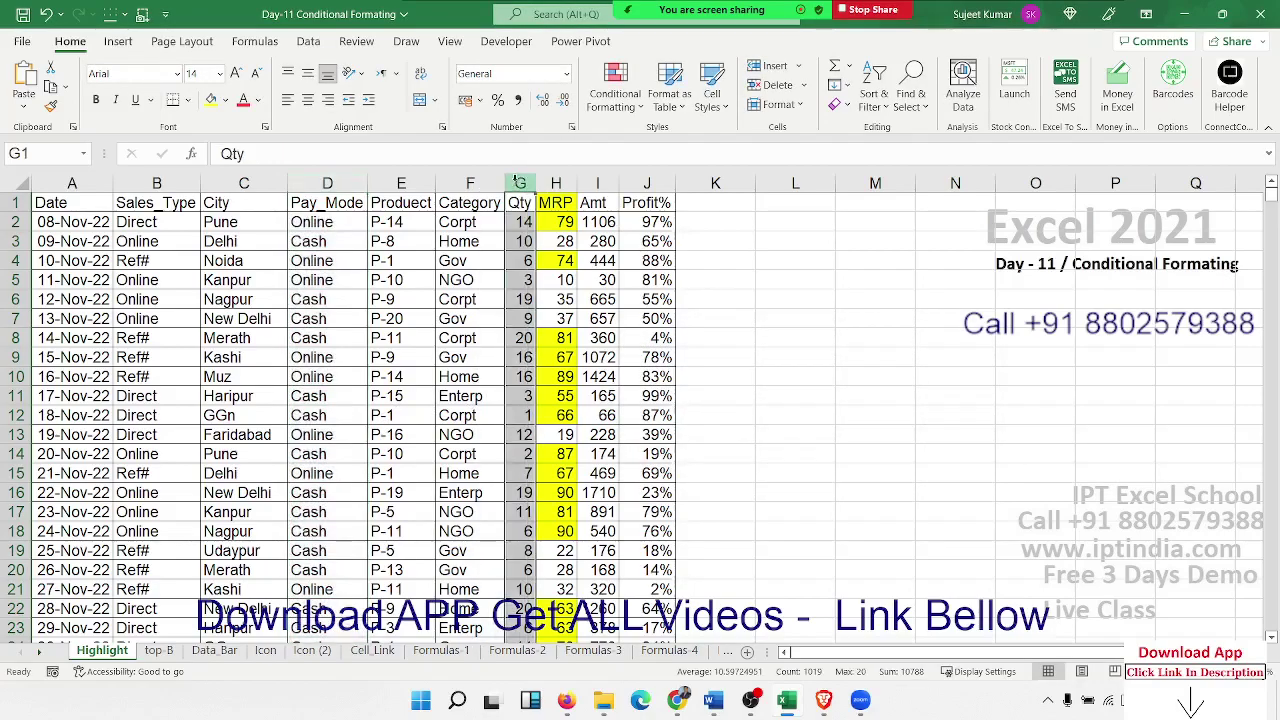
left_click(615, 95)
mouse_move(670, 140)
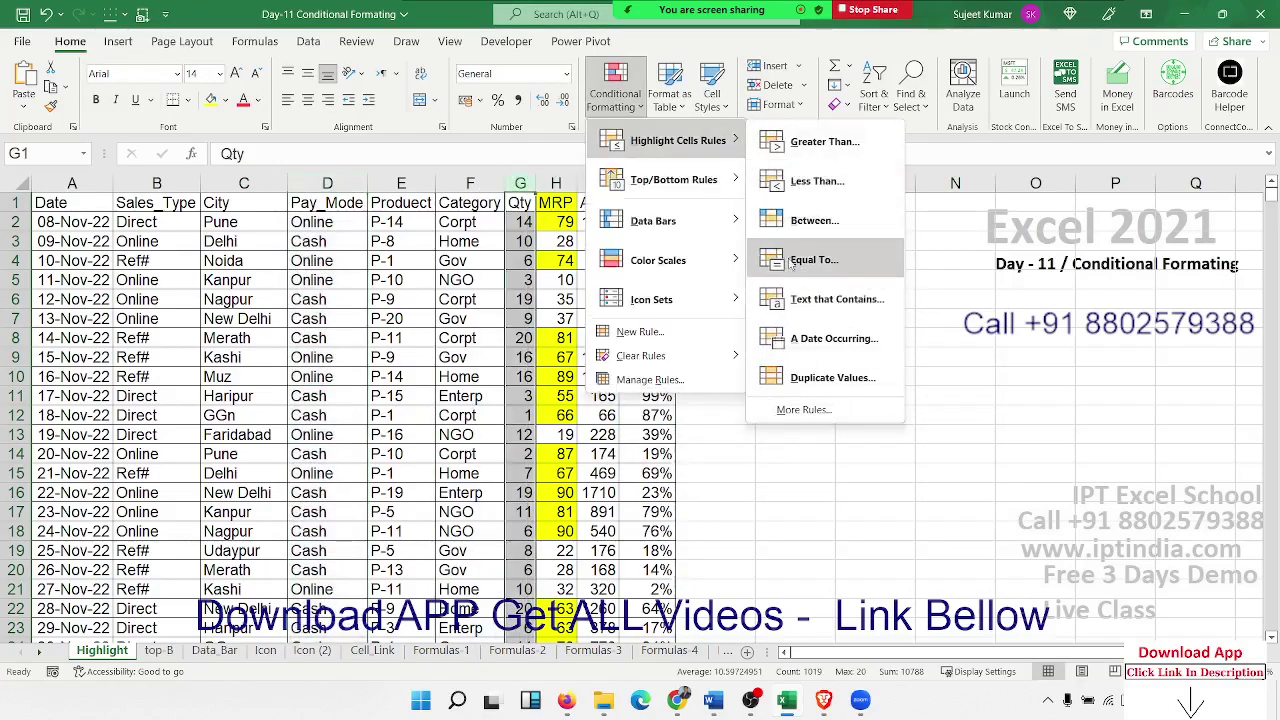
left_click(812, 260)
type("20")
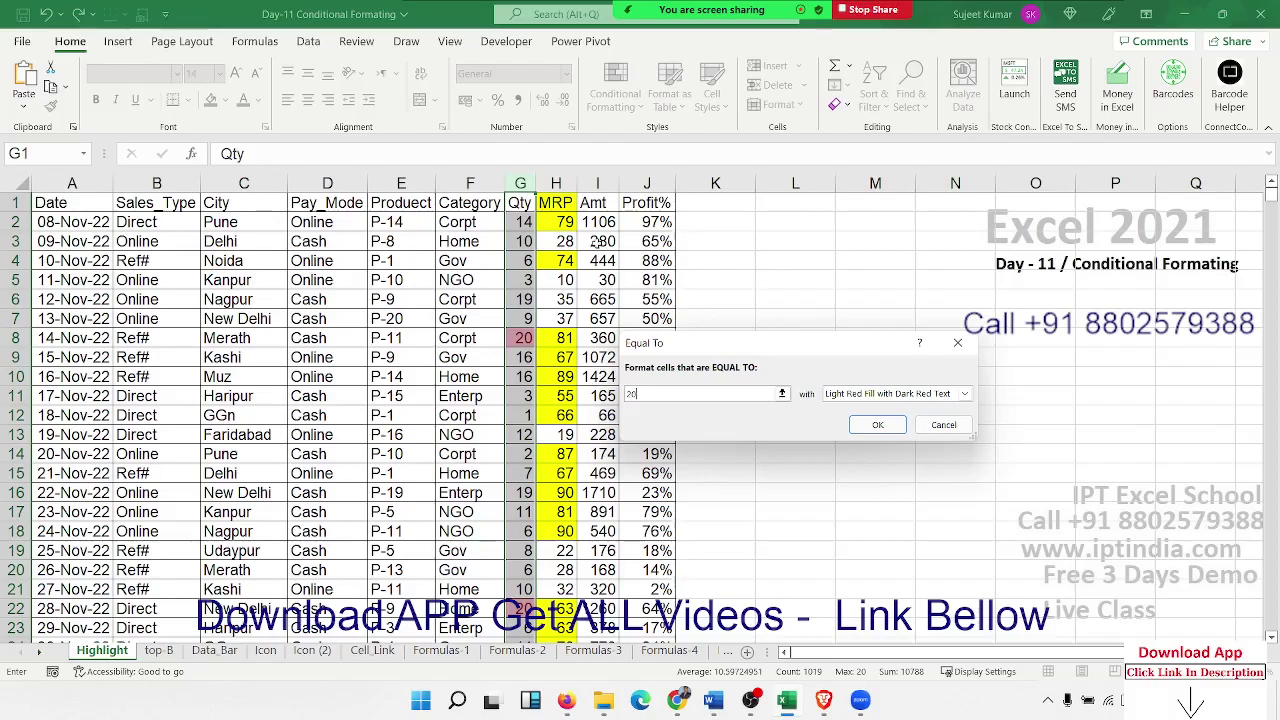
key("Return")
left_click(246, 183)
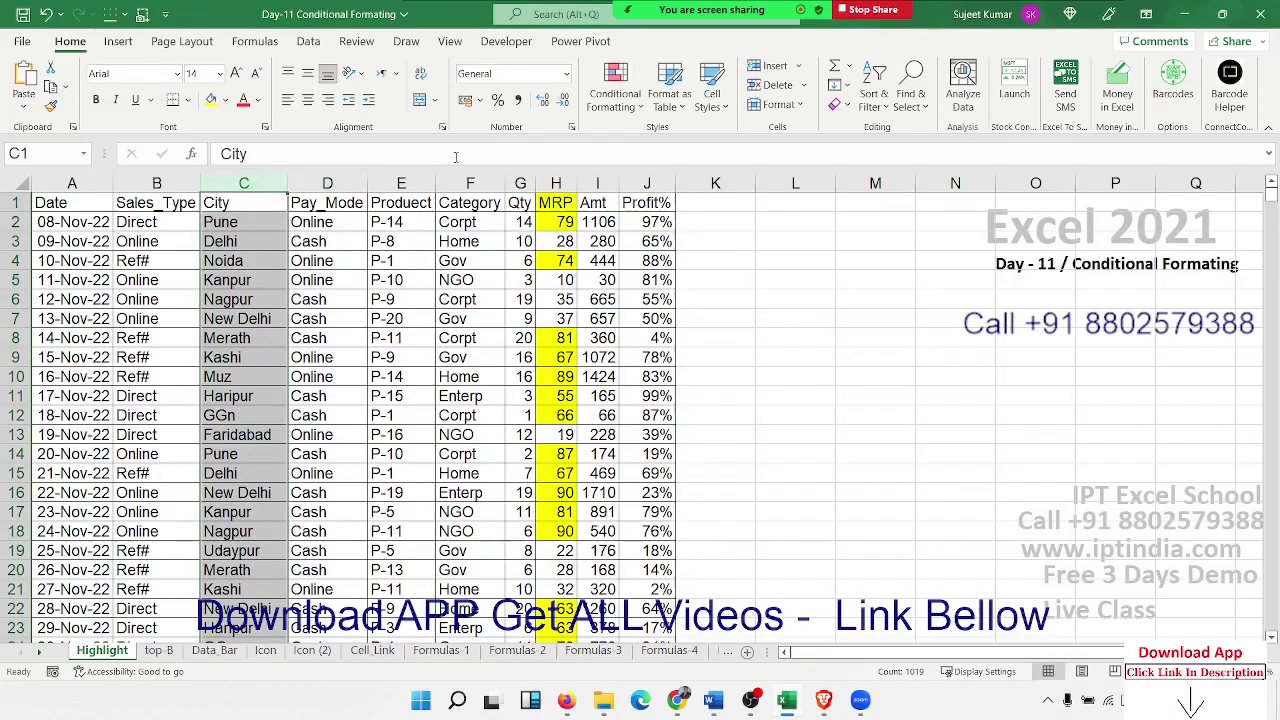
left_click(615, 88)
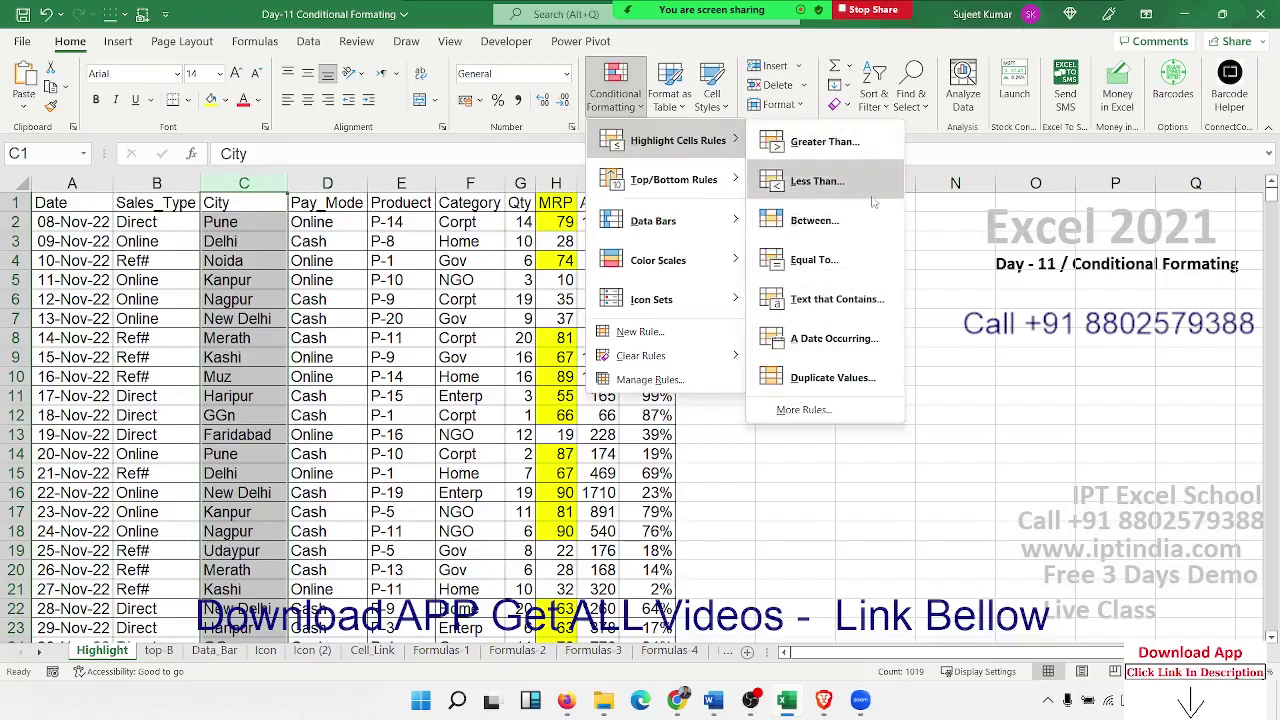
left_click(833, 259)
type("delhi")
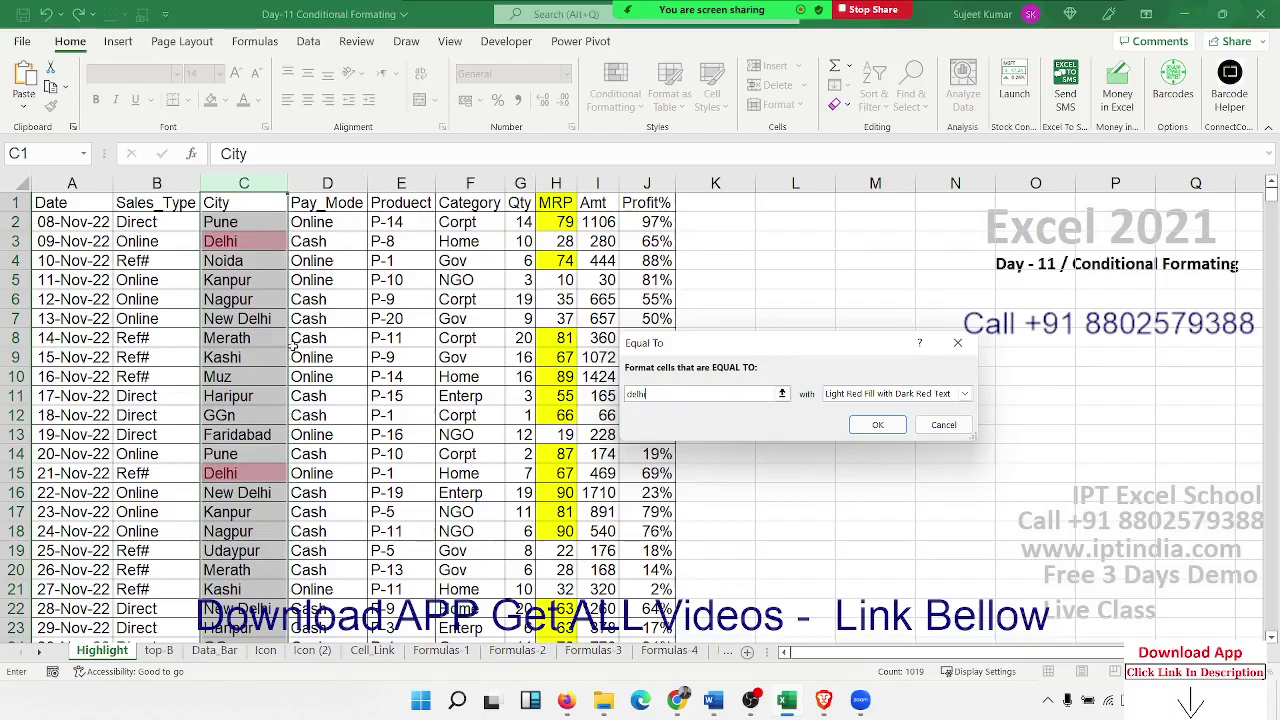
key("Escape")
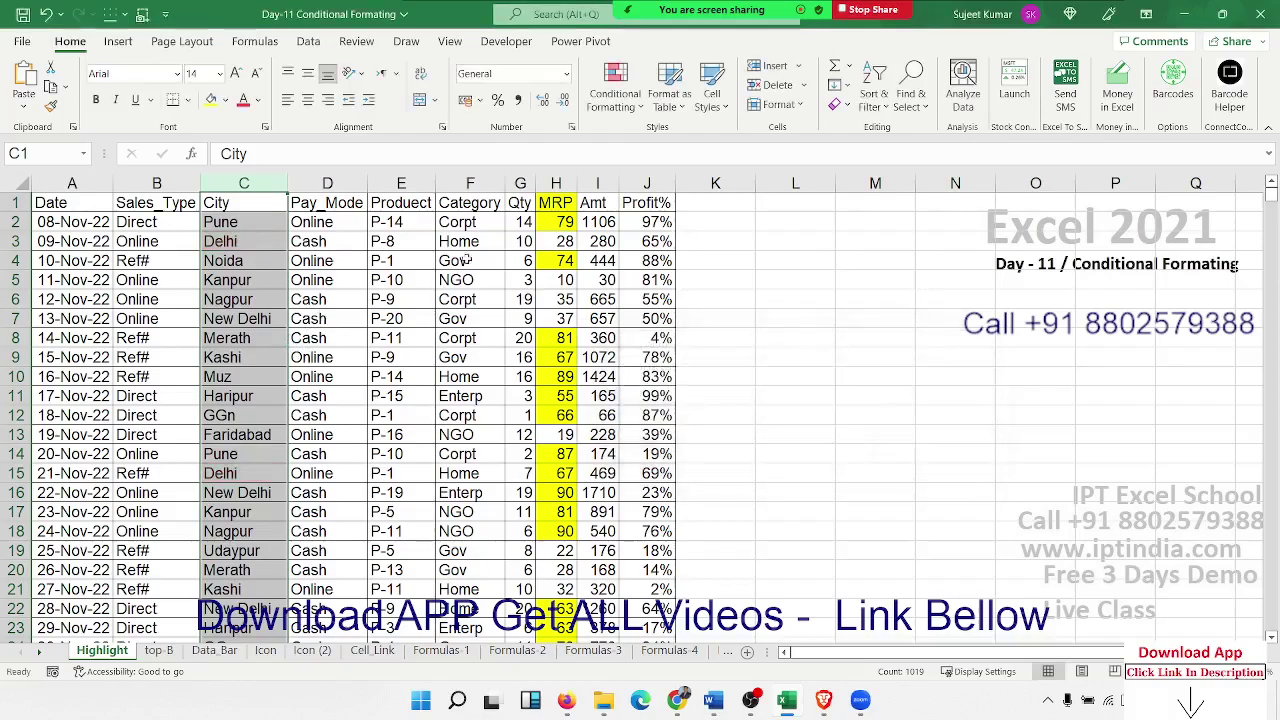
left_click(613, 88)
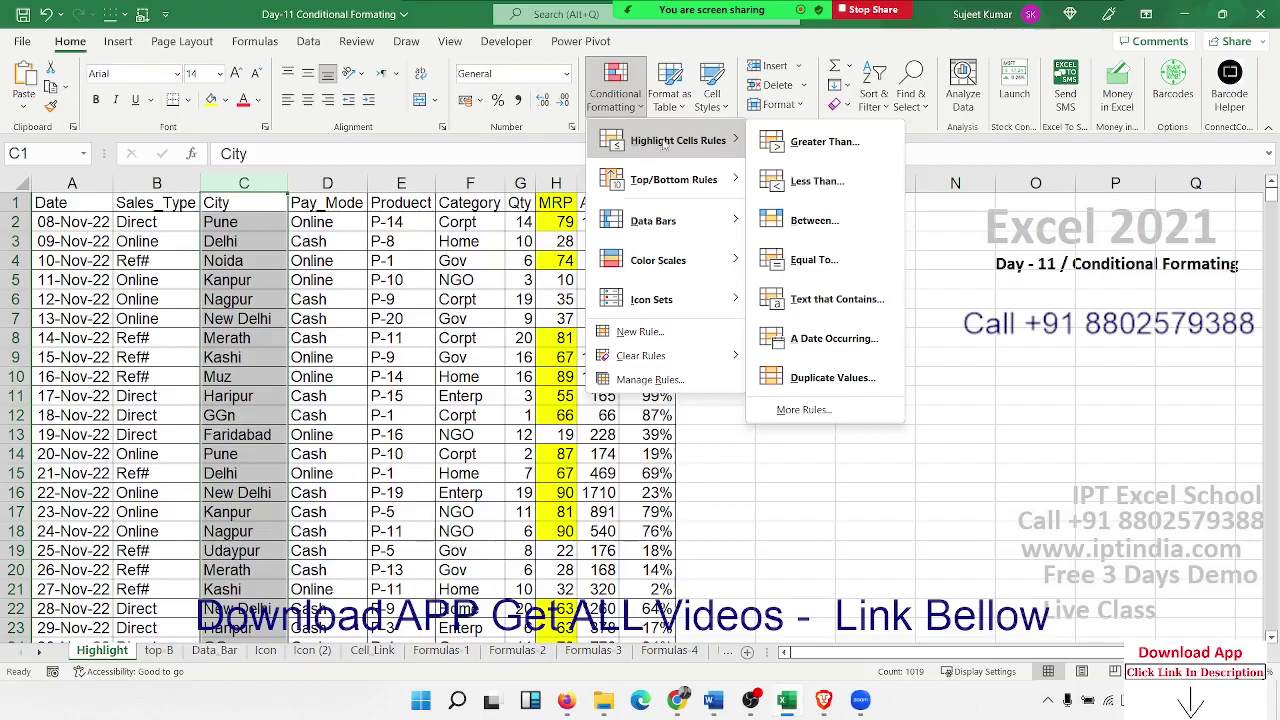
mouse_move(672, 140)
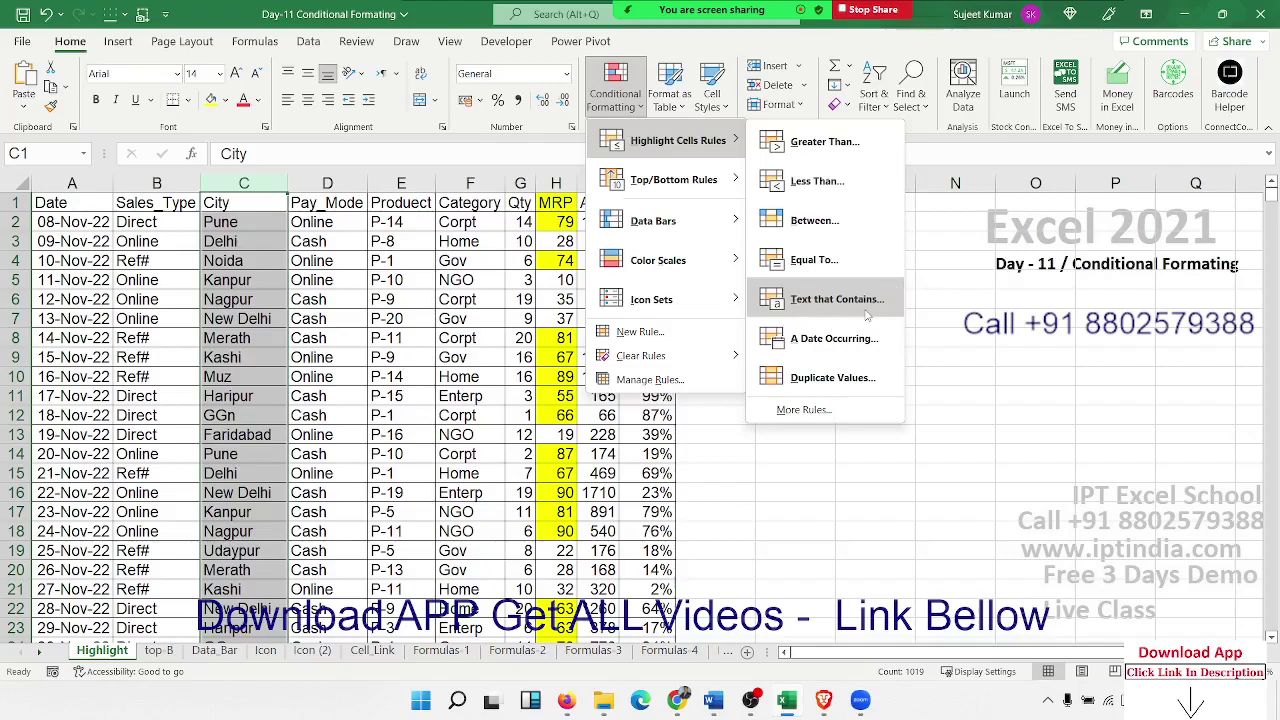
left_click(865, 312)
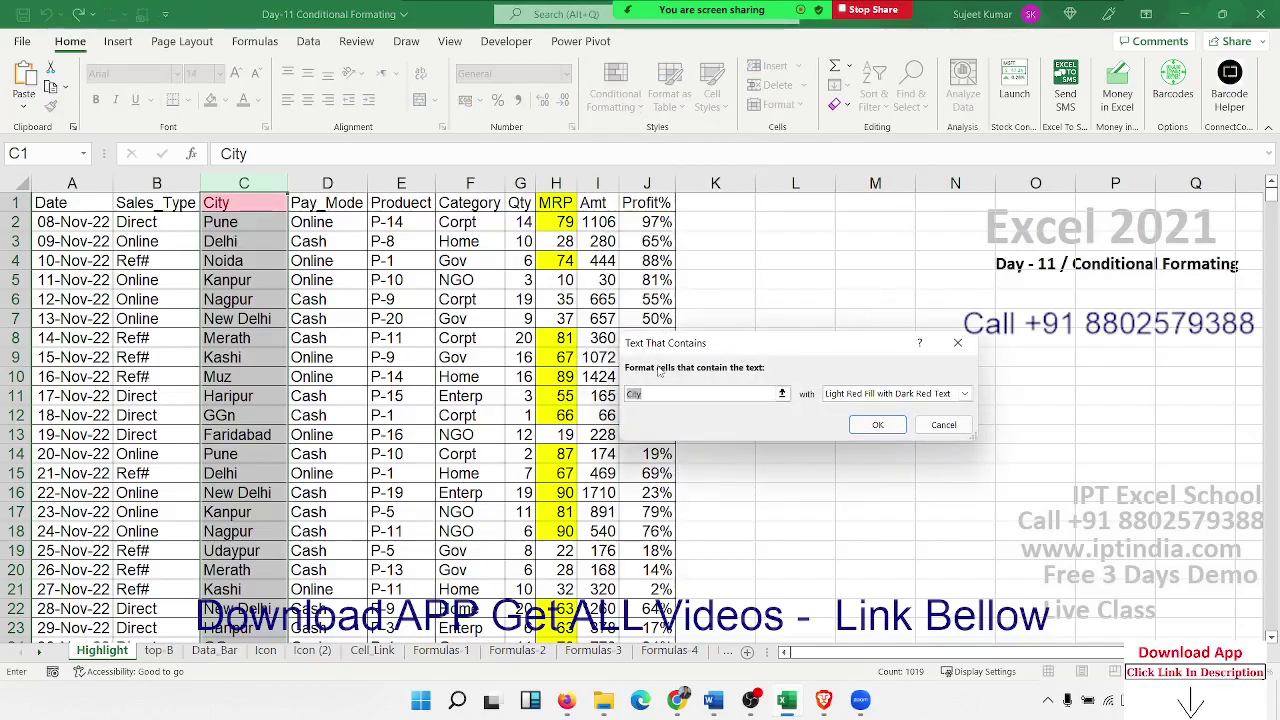
type("Delhi")
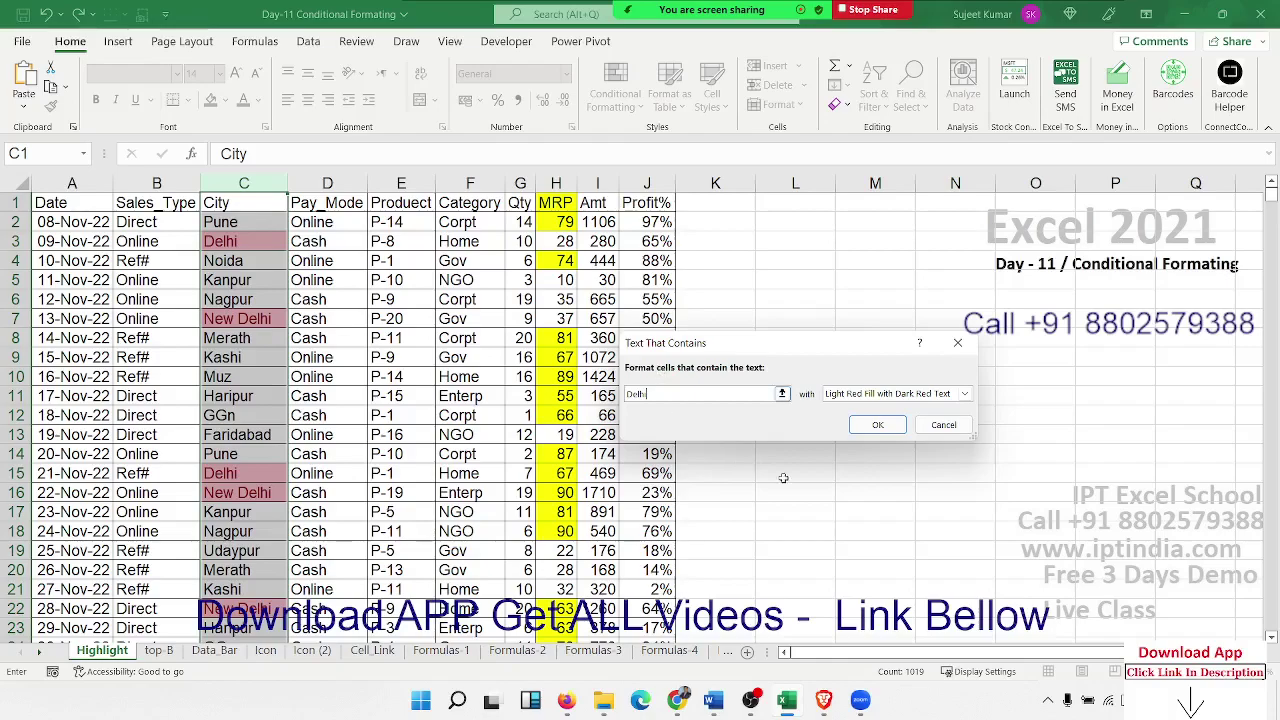
left_click(950, 424)
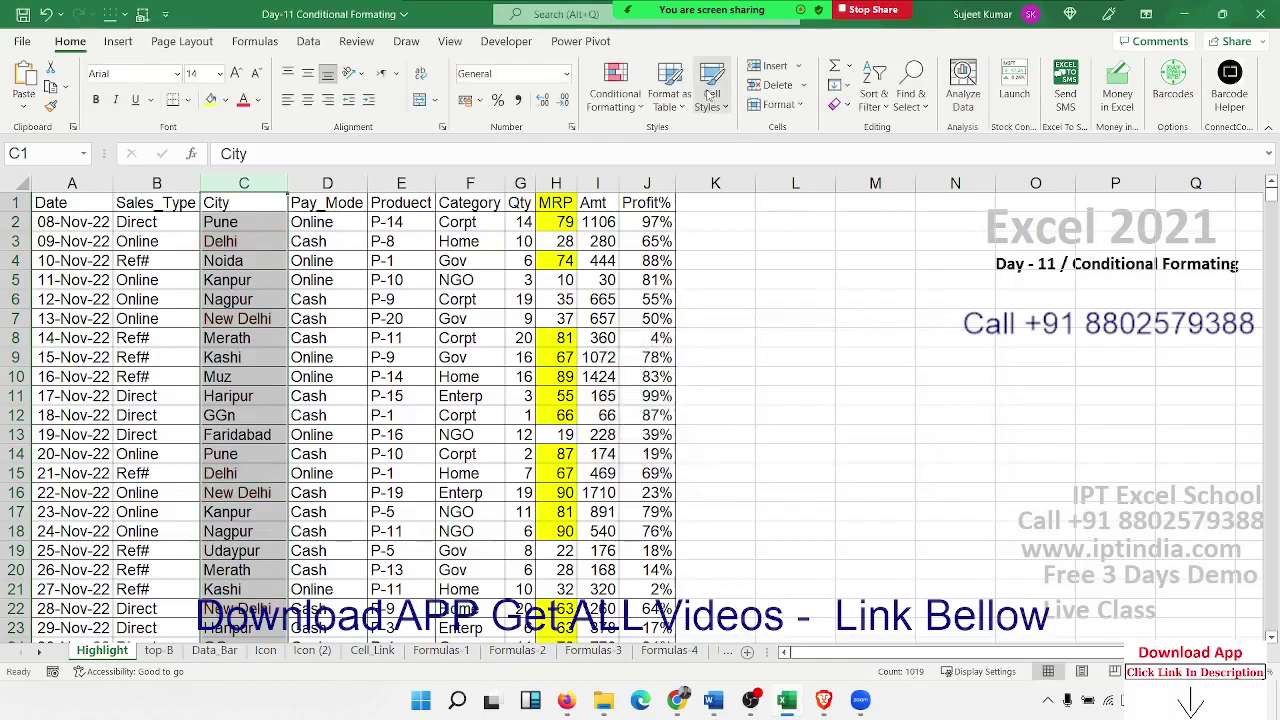
Try an Equal To rule on the Date column with 18-11, then cancel it.
left_click(615, 90)
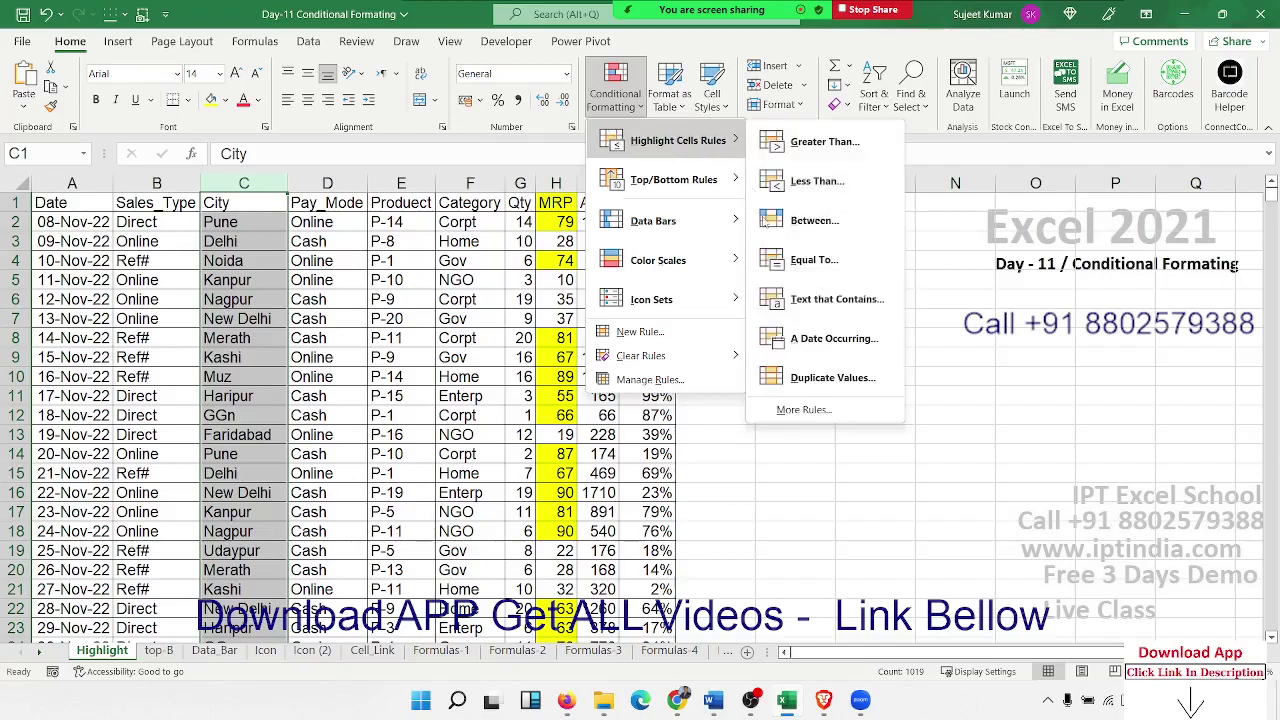
left_click(80, 228)
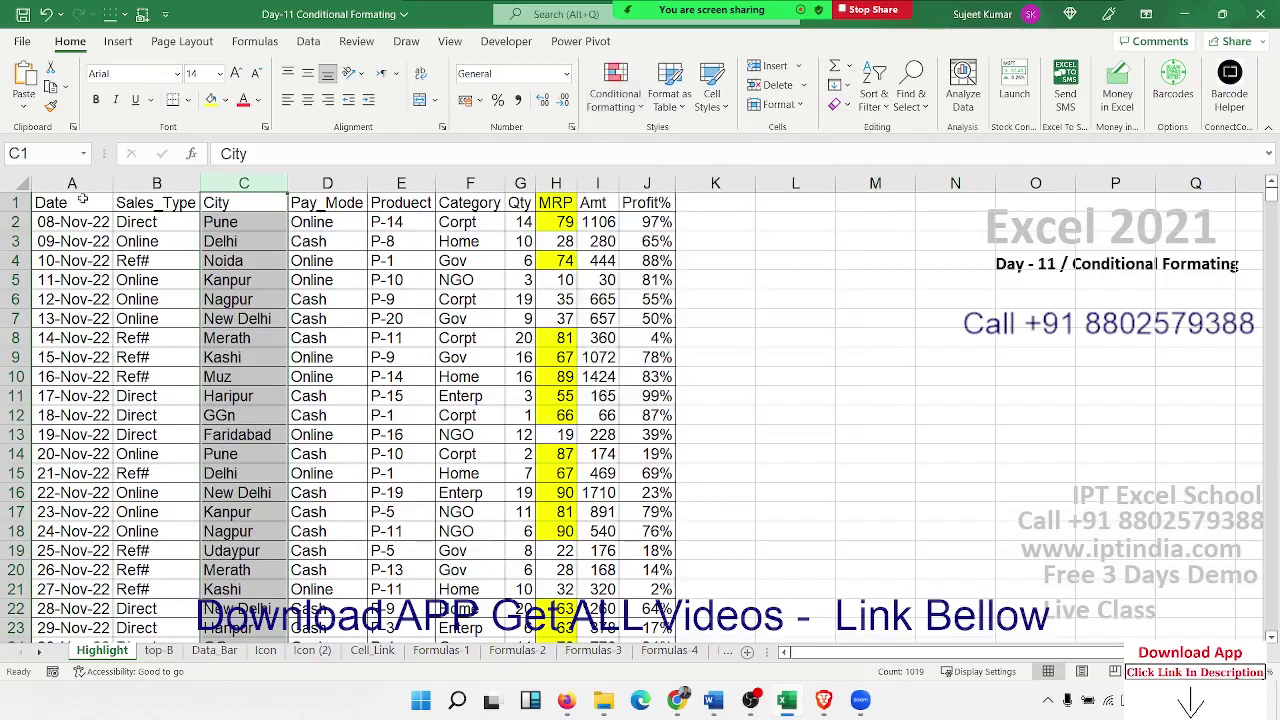
left_click(72, 184)
left_click(615, 88)
mouse_move(672, 140)
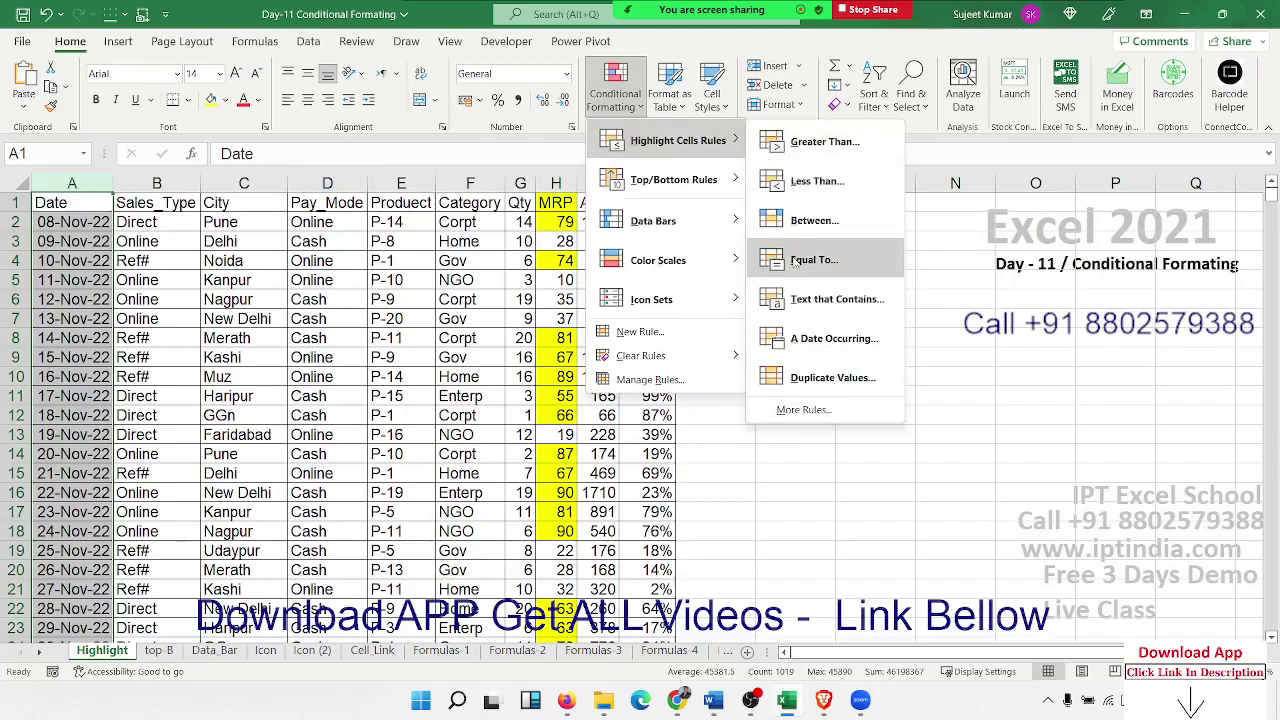
left_click(796, 261)
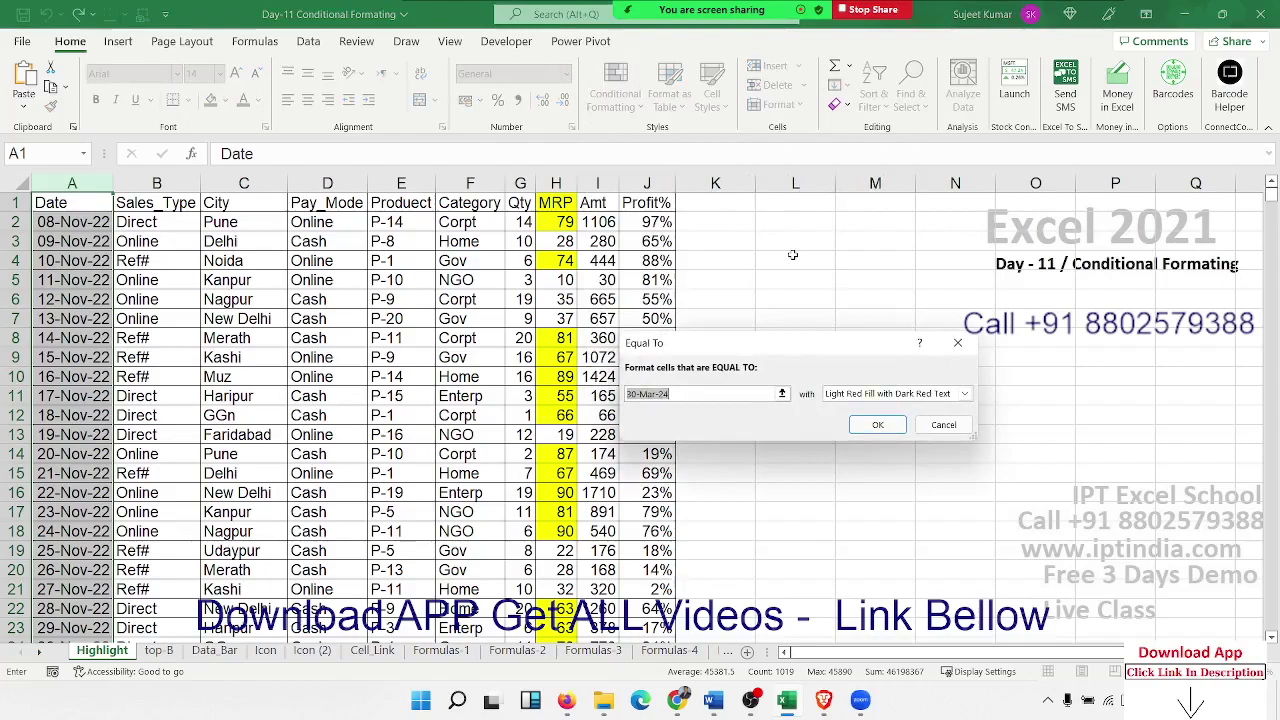
type("18-1")
type("1")
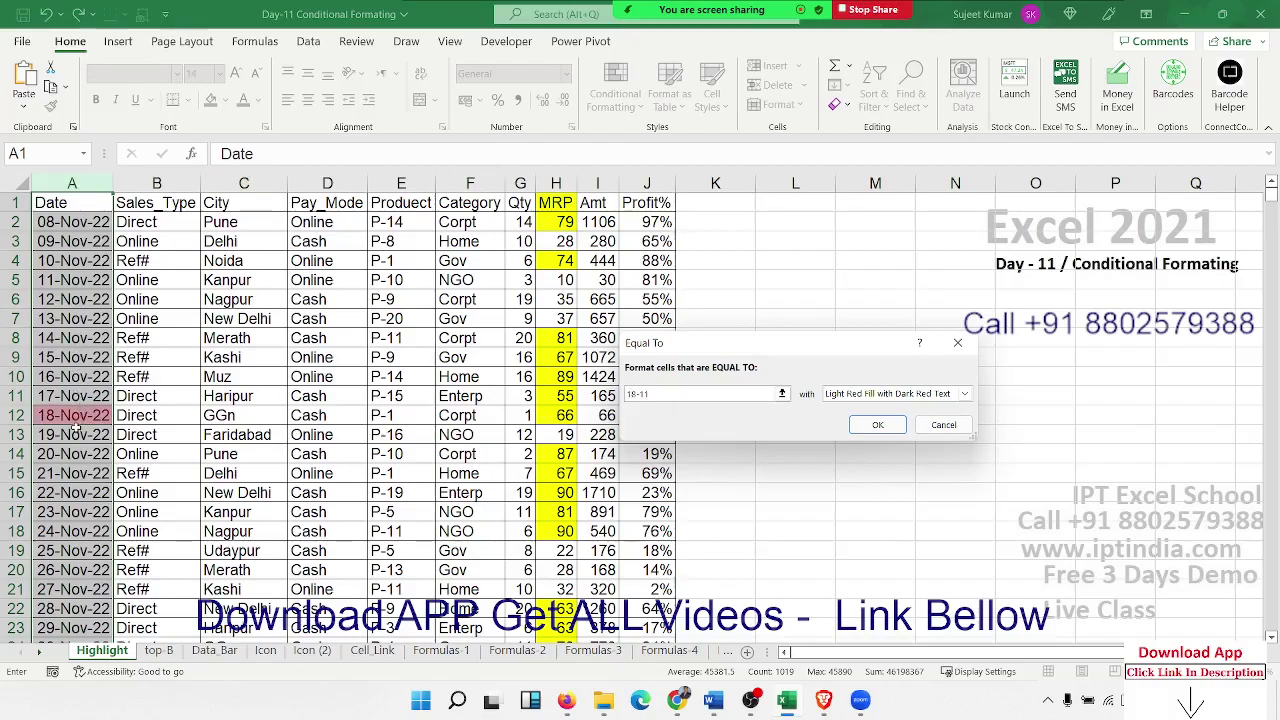
left_click(924, 424)
Preview A Date Occurring highlights for Today, Tomorrow and Last 7 days.
left_click(615, 90)
mouse_move(670, 141)
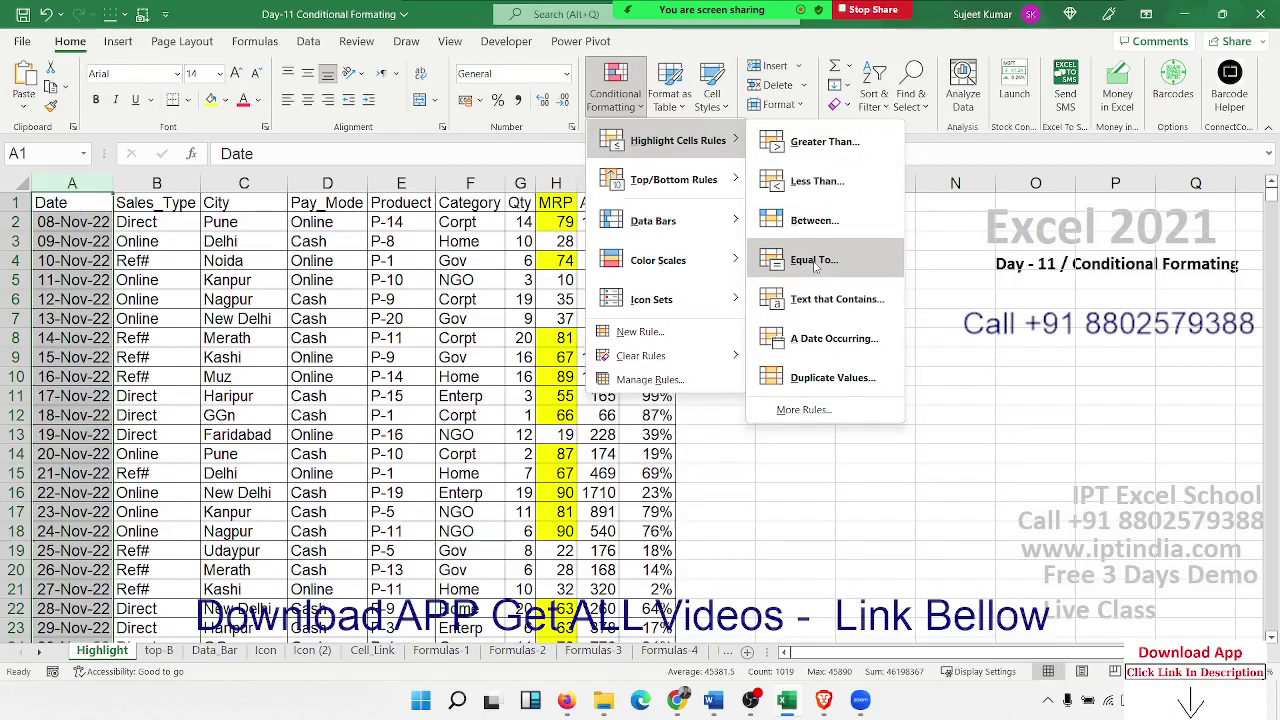
left_click(815, 340)
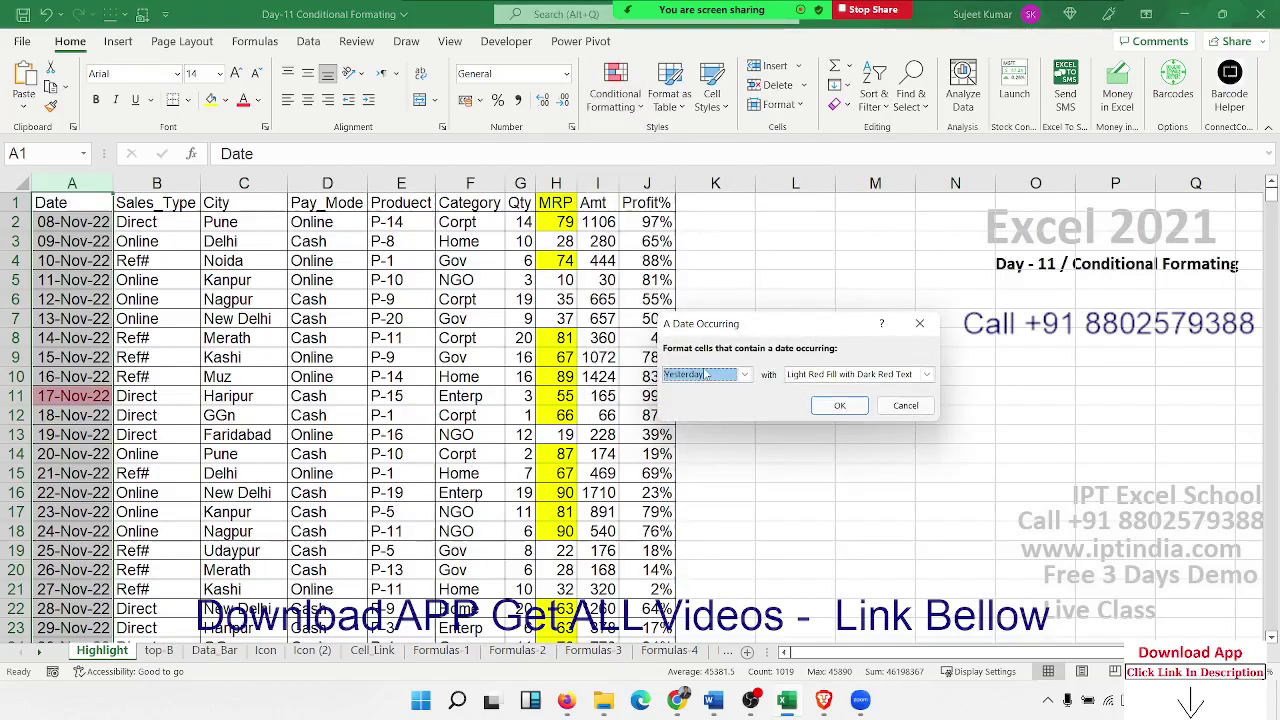
left_click(701, 377)
left_click(698, 400)
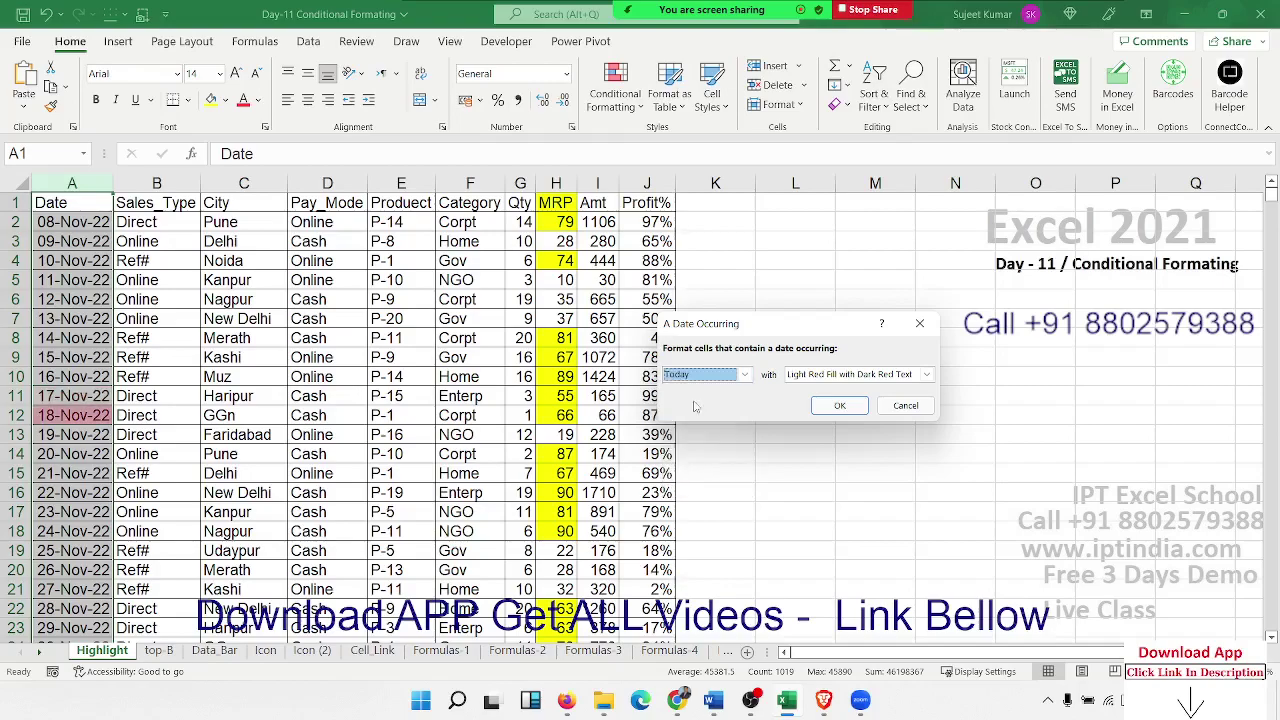
left_click(697, 376)
left_click(692, 411)
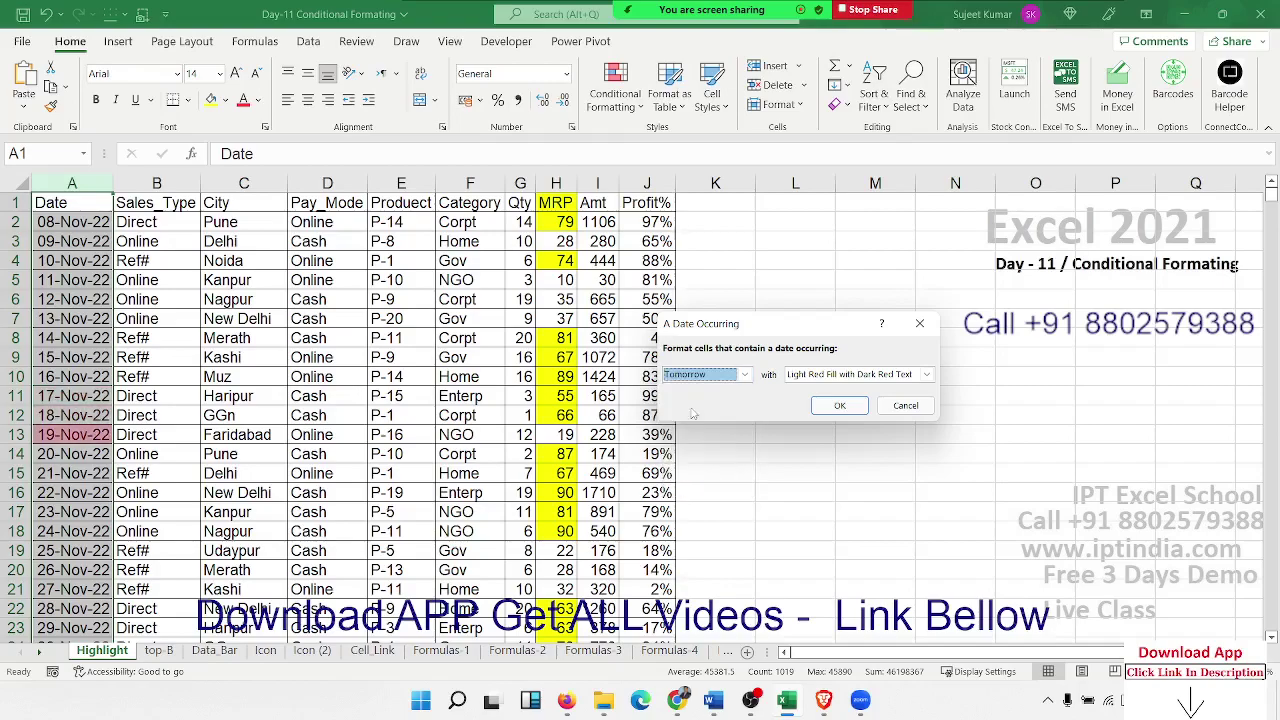
left_click(690, 377)
left_click(697, 423)
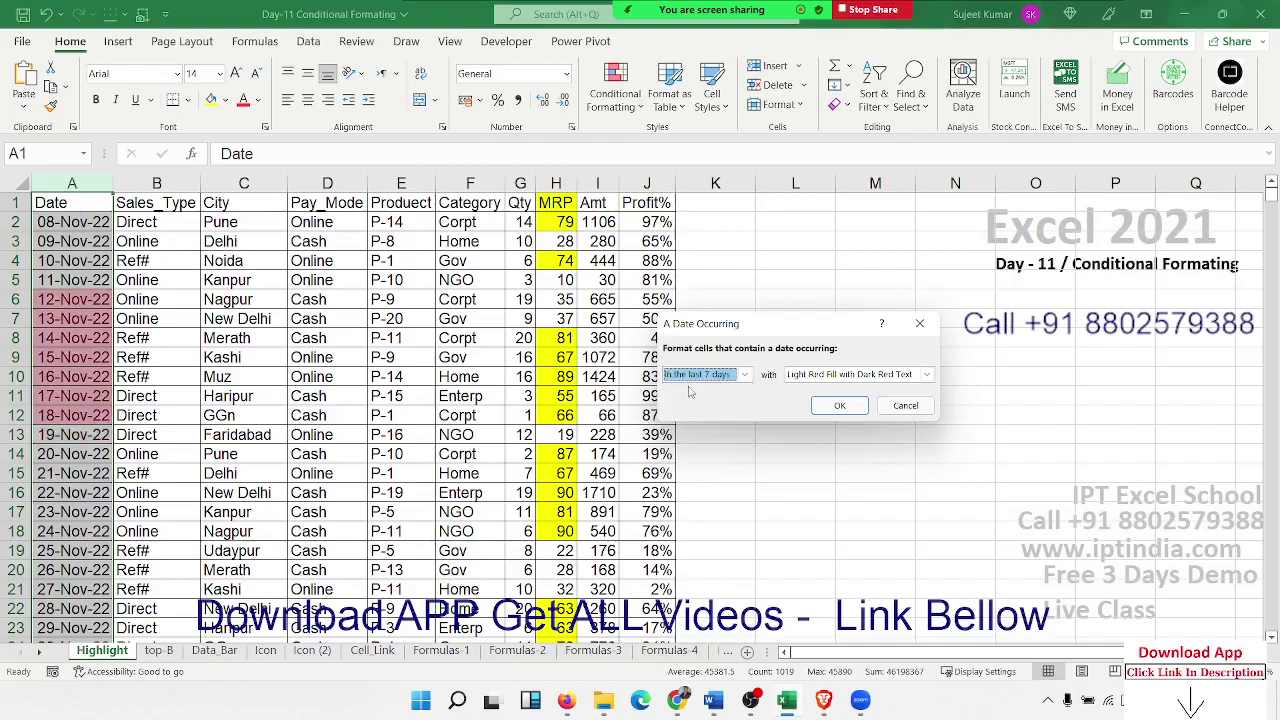
left_click(690, 377)
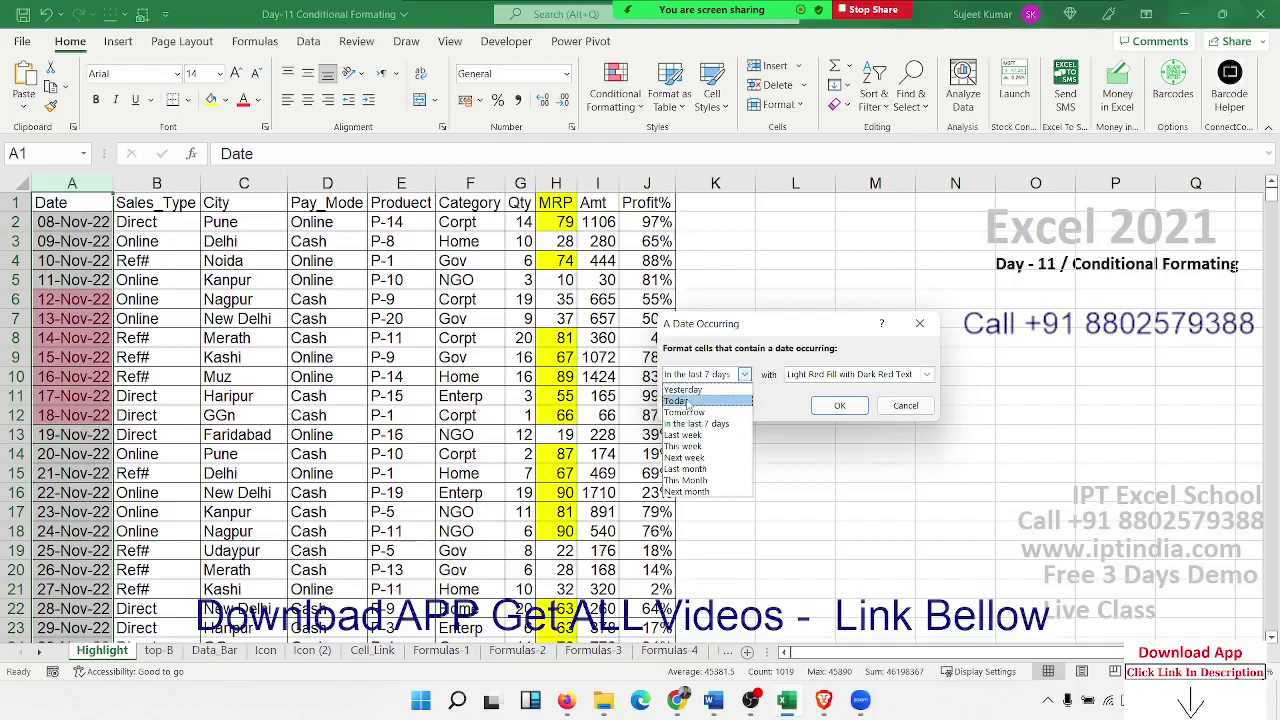
left_click(687, 401)
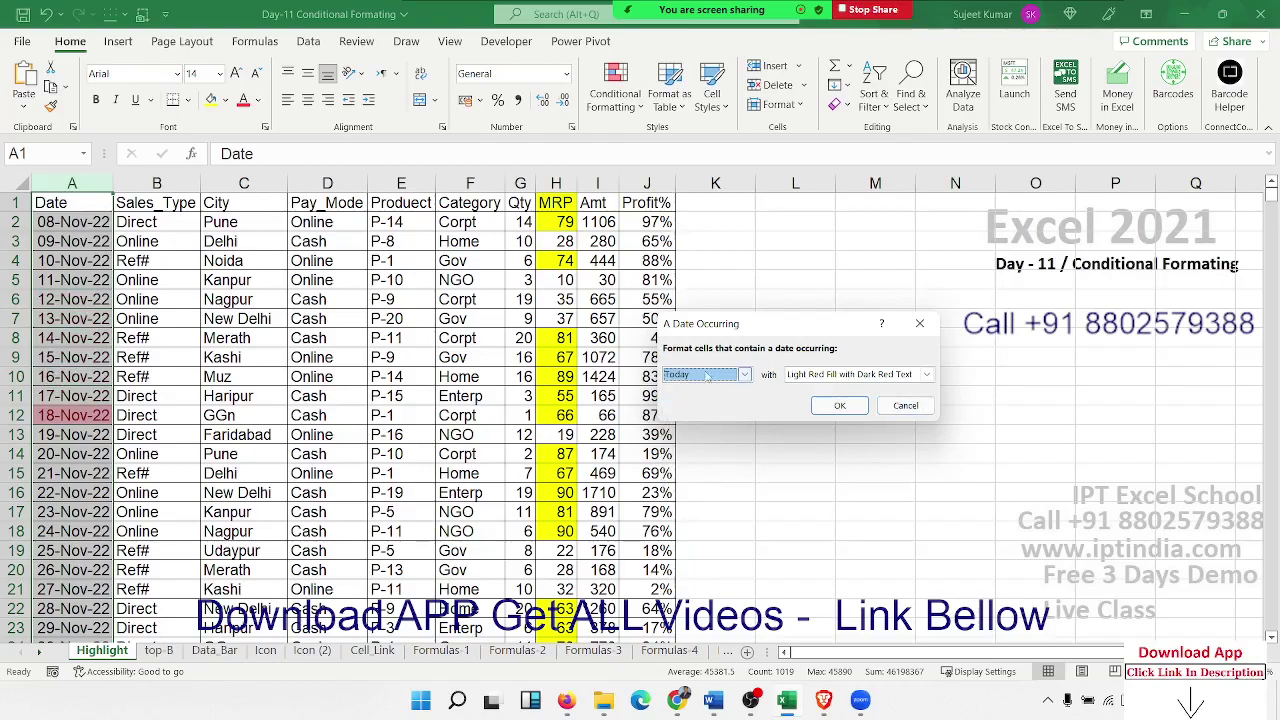
Cancel the date rule with Today still chosen and select cell H9.
left_click(694, 374)
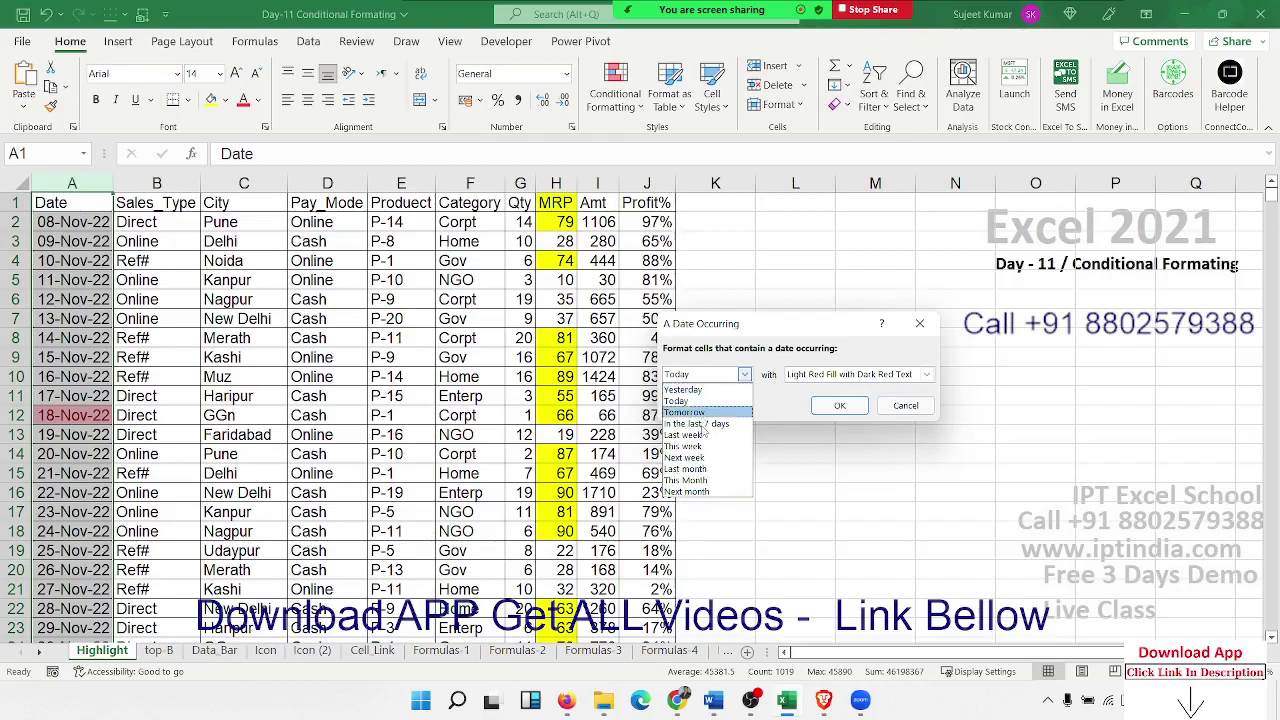
left_click(917, 410)
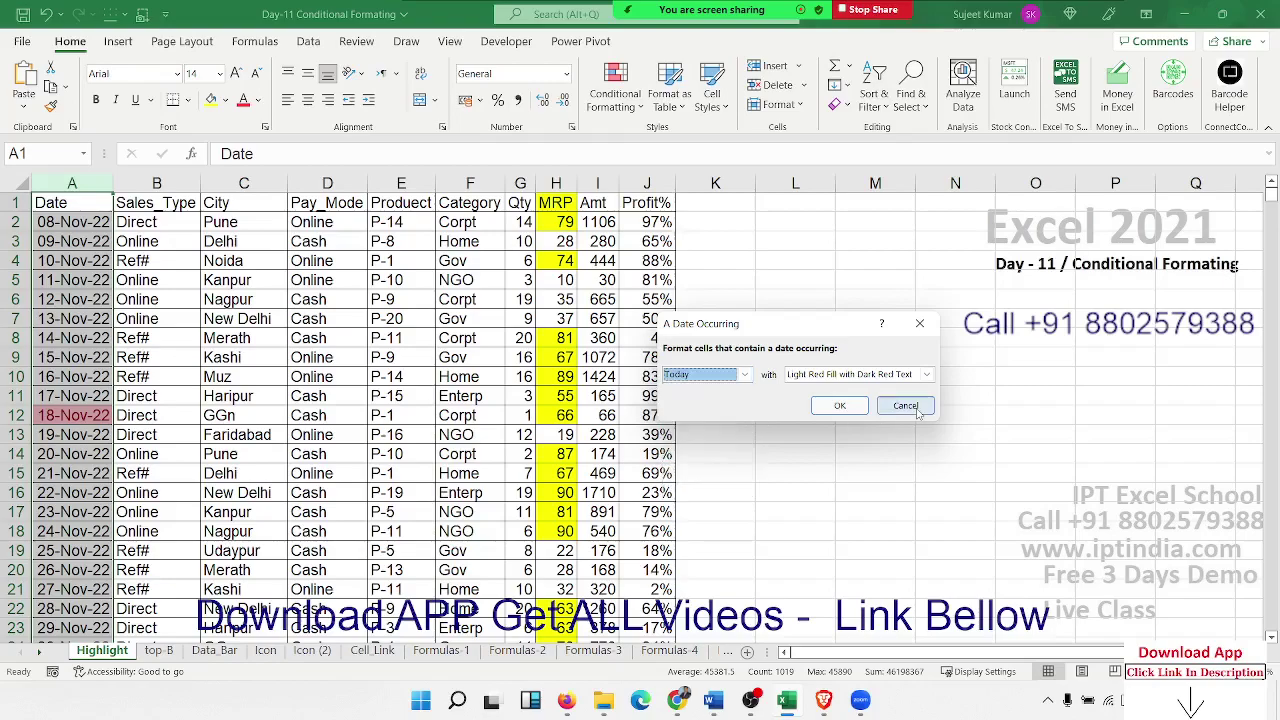
left_click(905, 406)
left_click(570, 352)
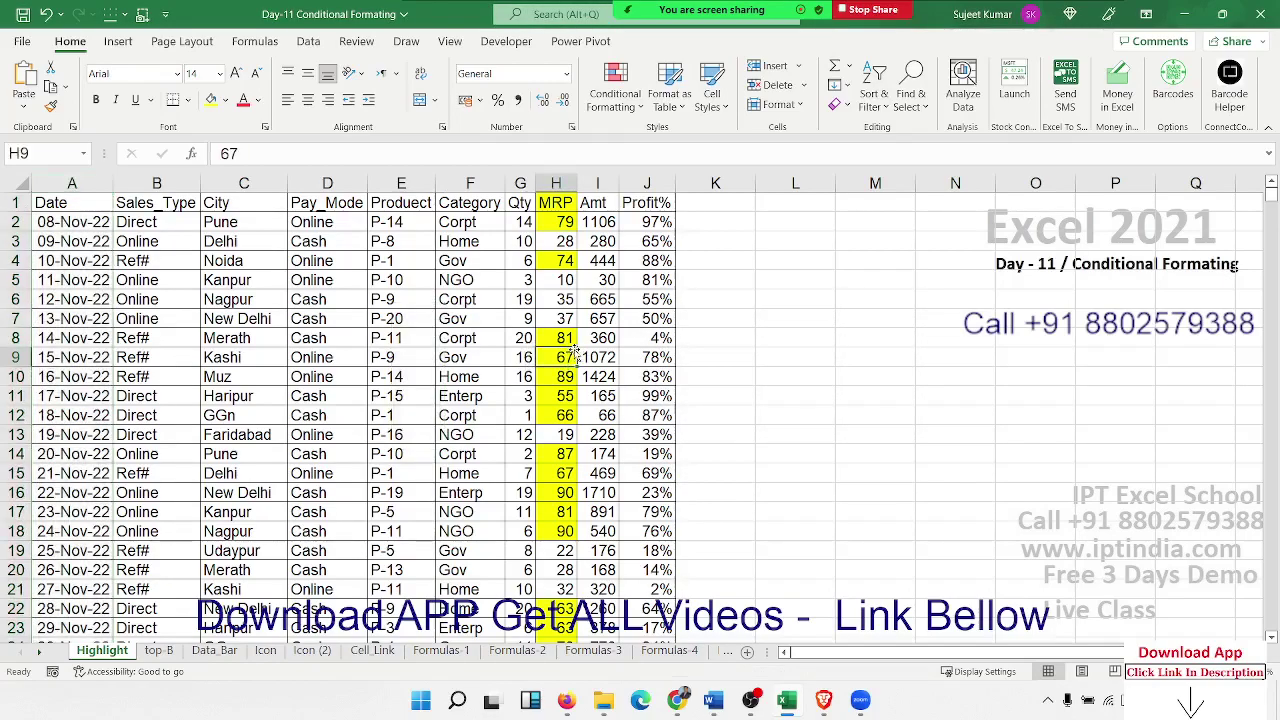
left_click_drag(603, 218, 599, 521)
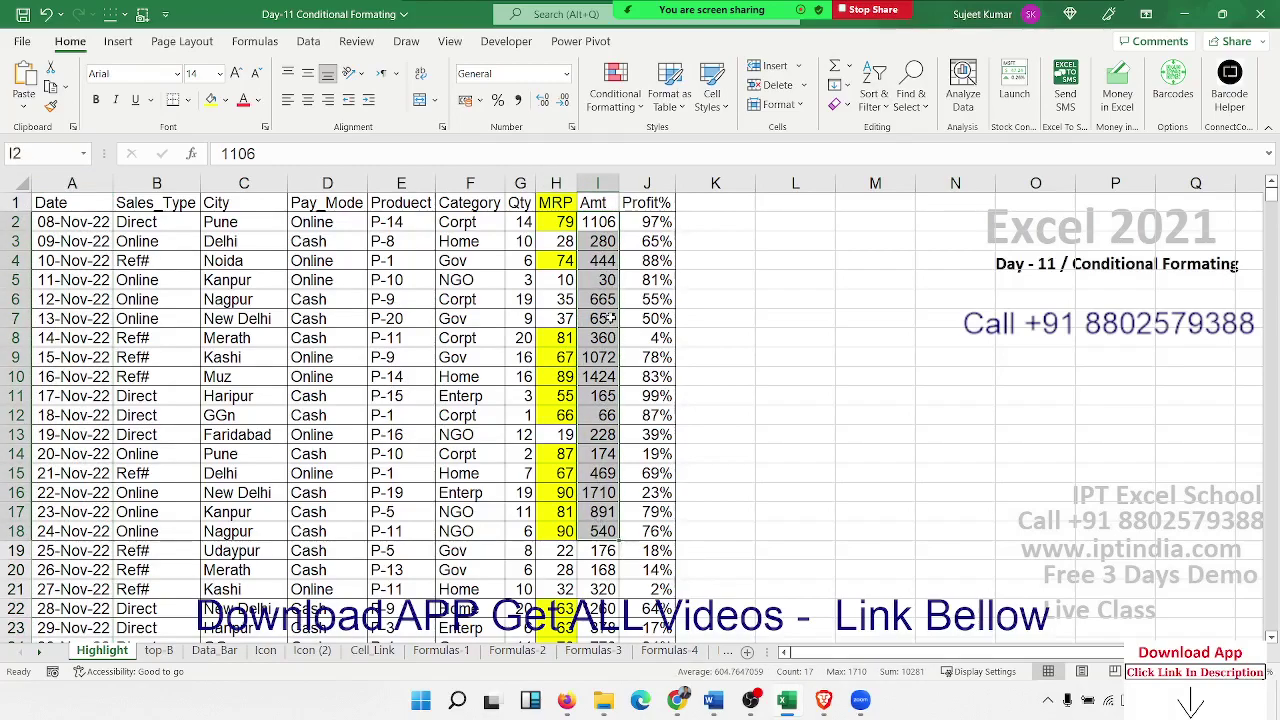
left_click(615, 90)
mouse_move(673, 180)
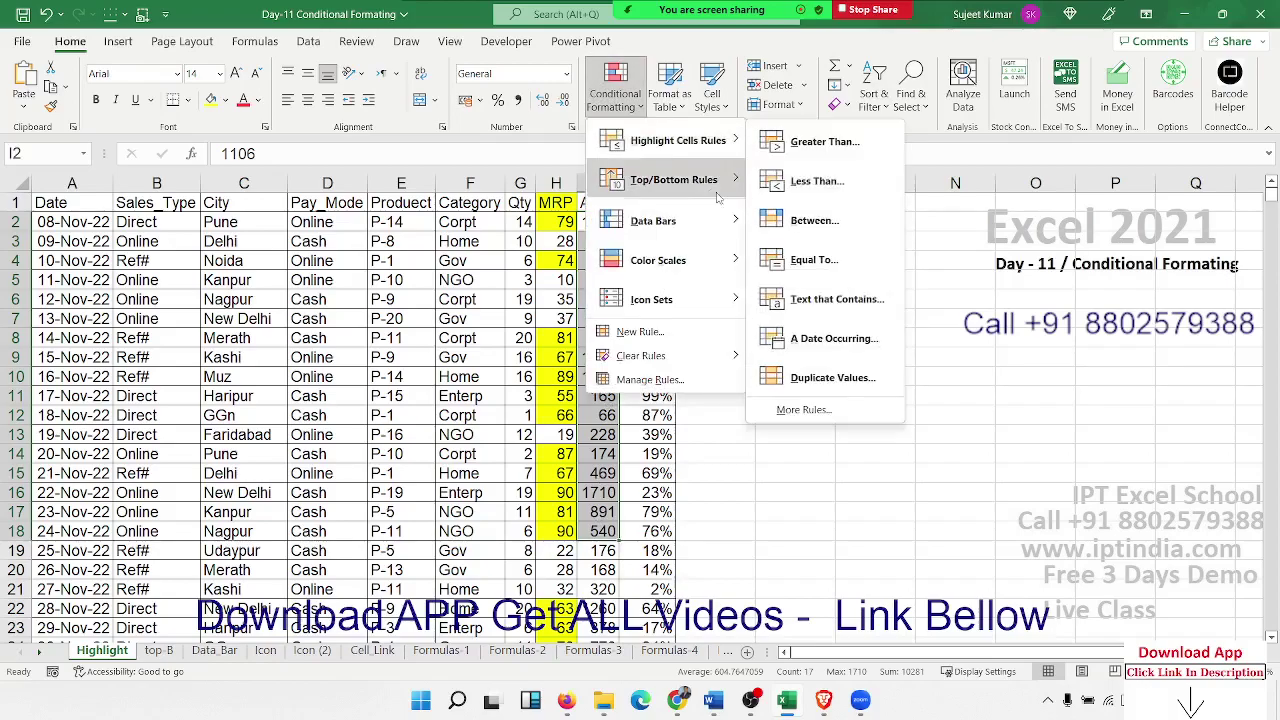
left_click(830, 377)
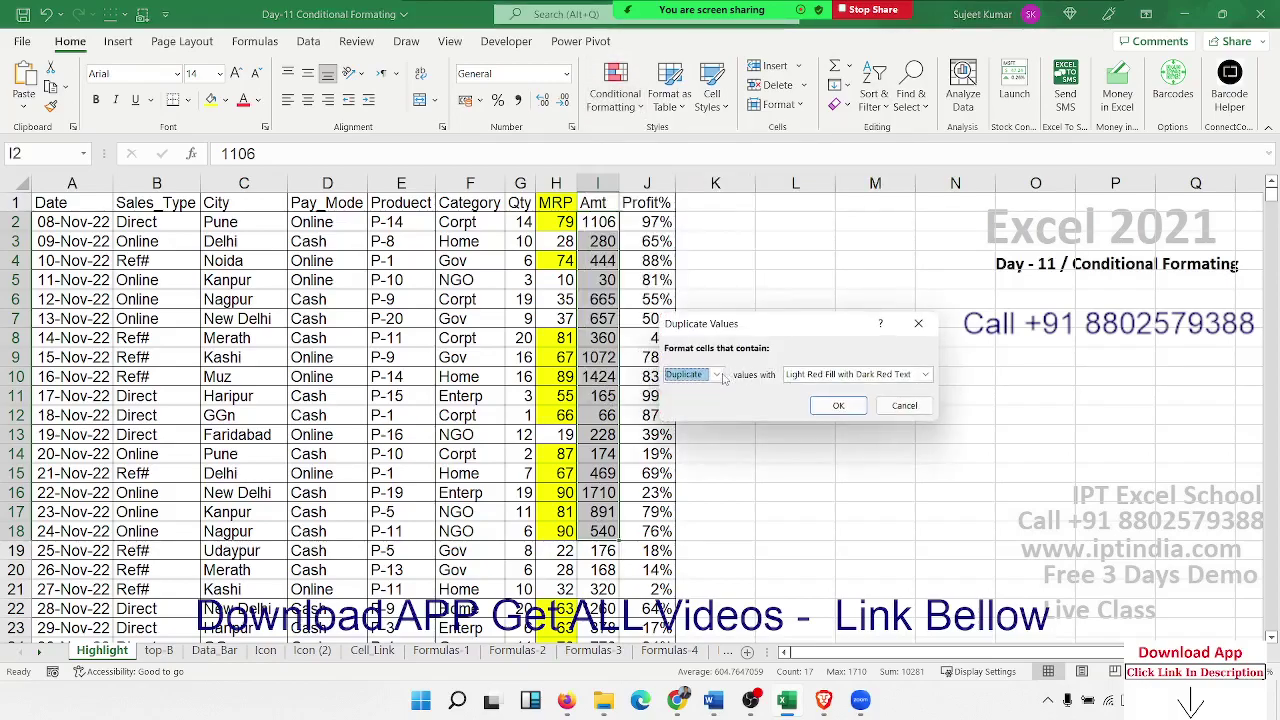
left_click(717, 374)
left_click(690, 400)
left_click(687, 376)
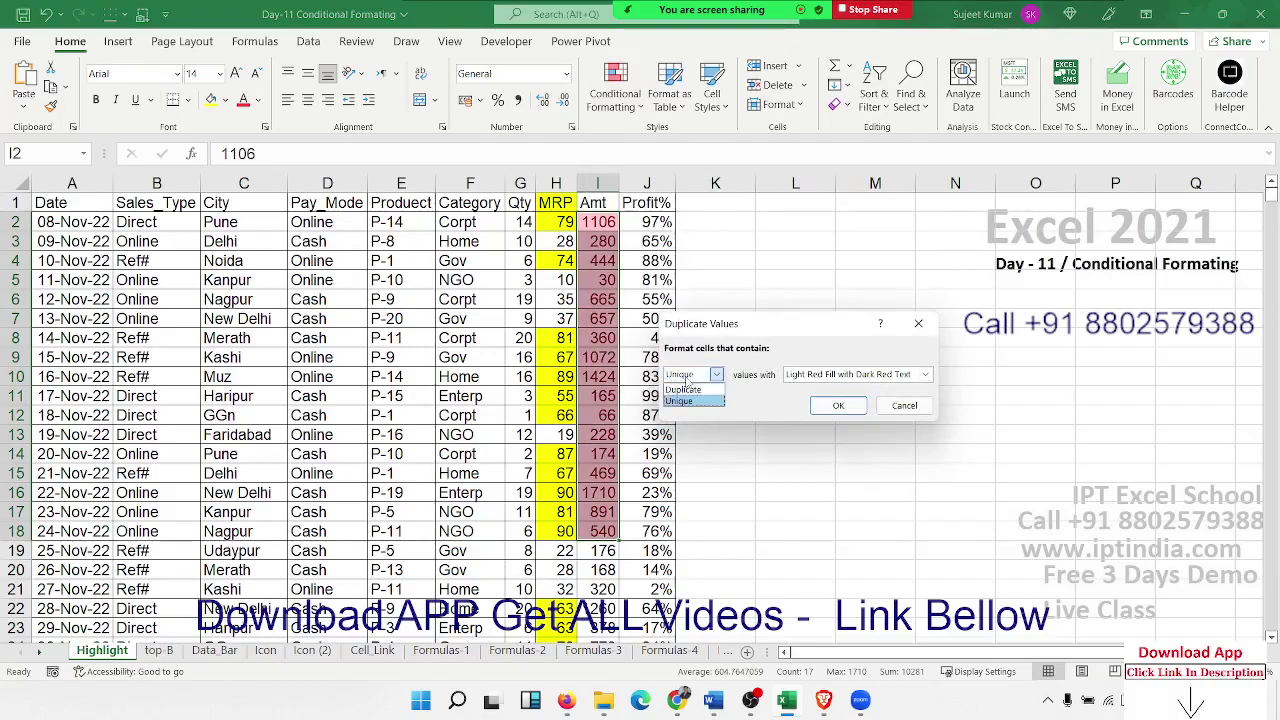
left_click(684, 389)
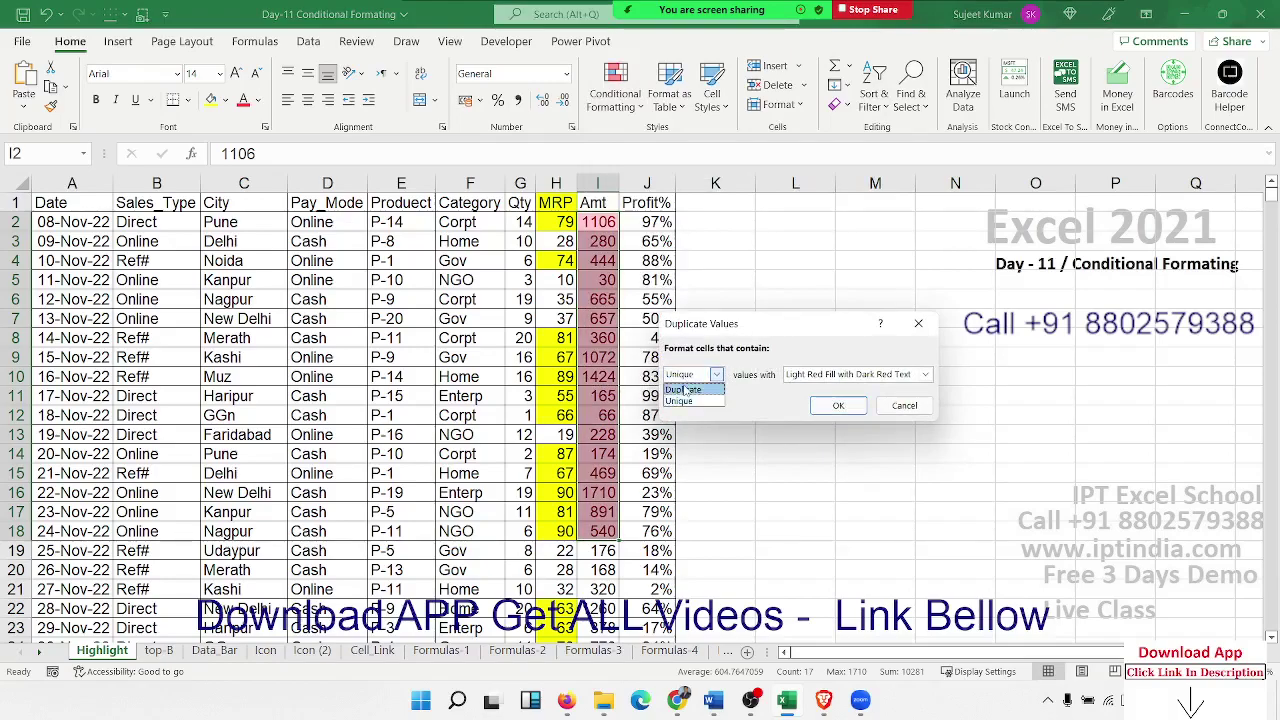
left_click(900, 406)
left_click(881, 204)
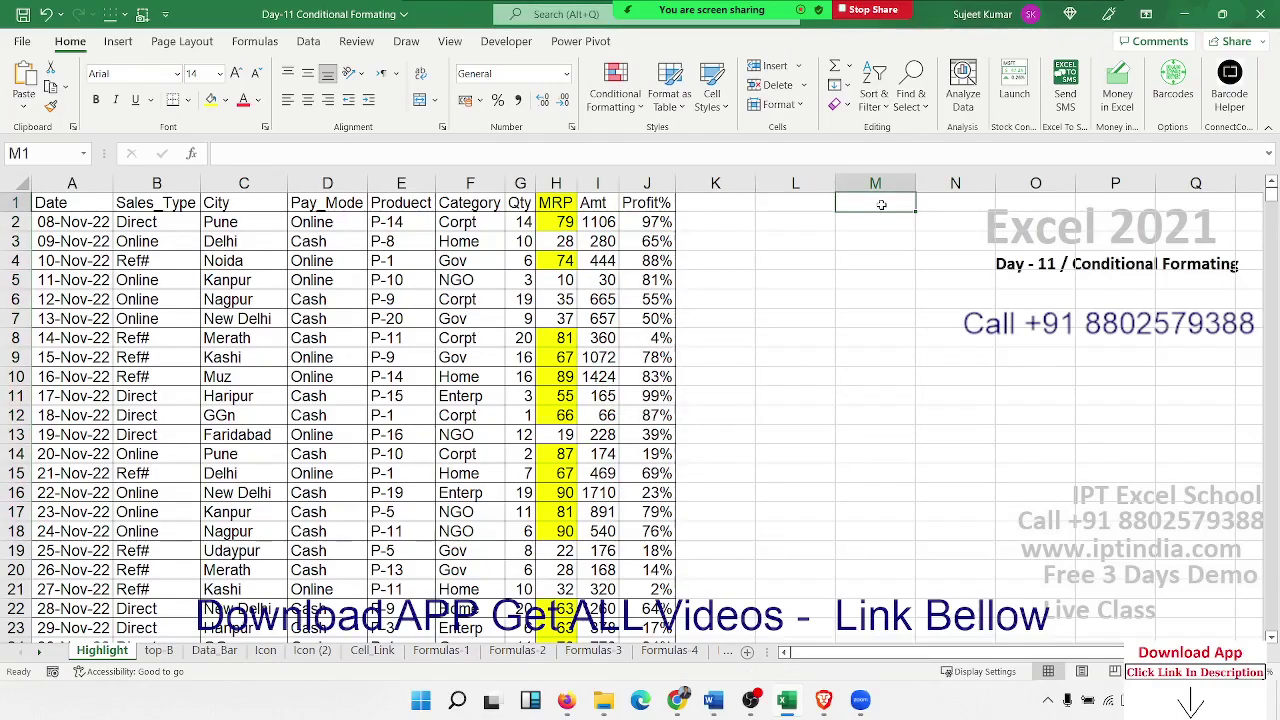
Head M1 'Mobile' and apply a Duplicate Values rule to column M.
type("Mobile")
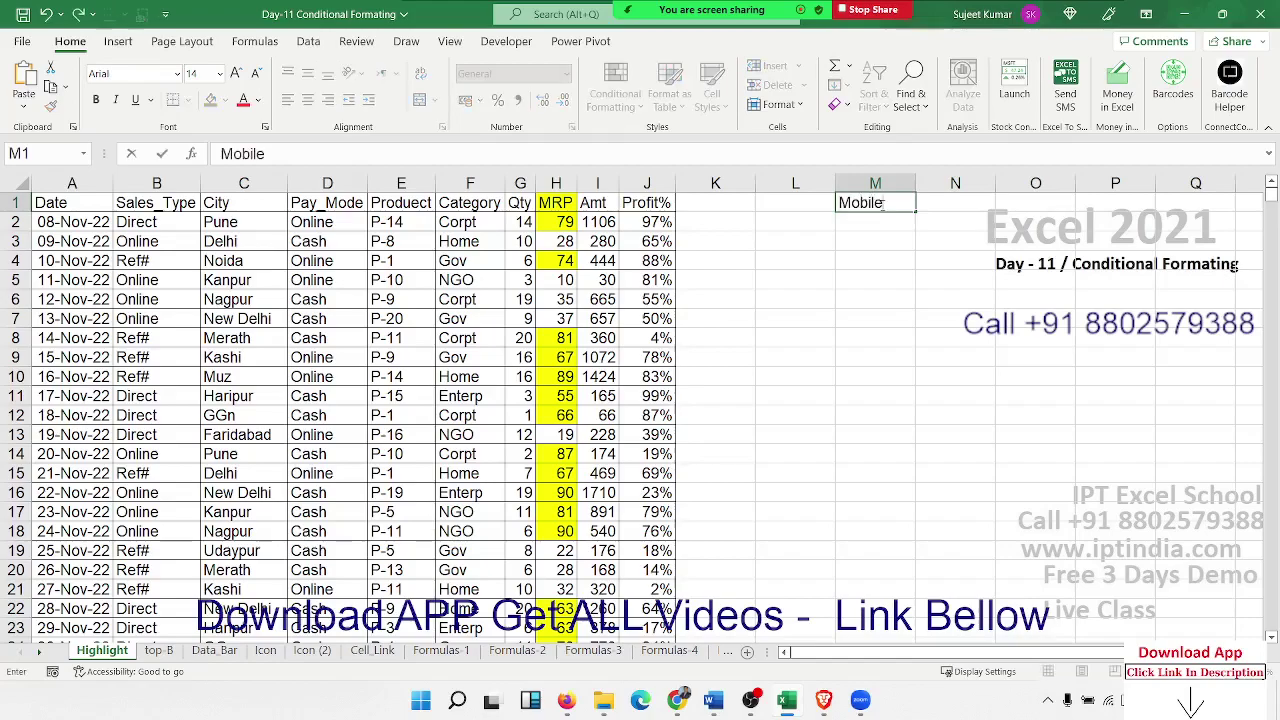
key("Return")
left_click(875, 183)
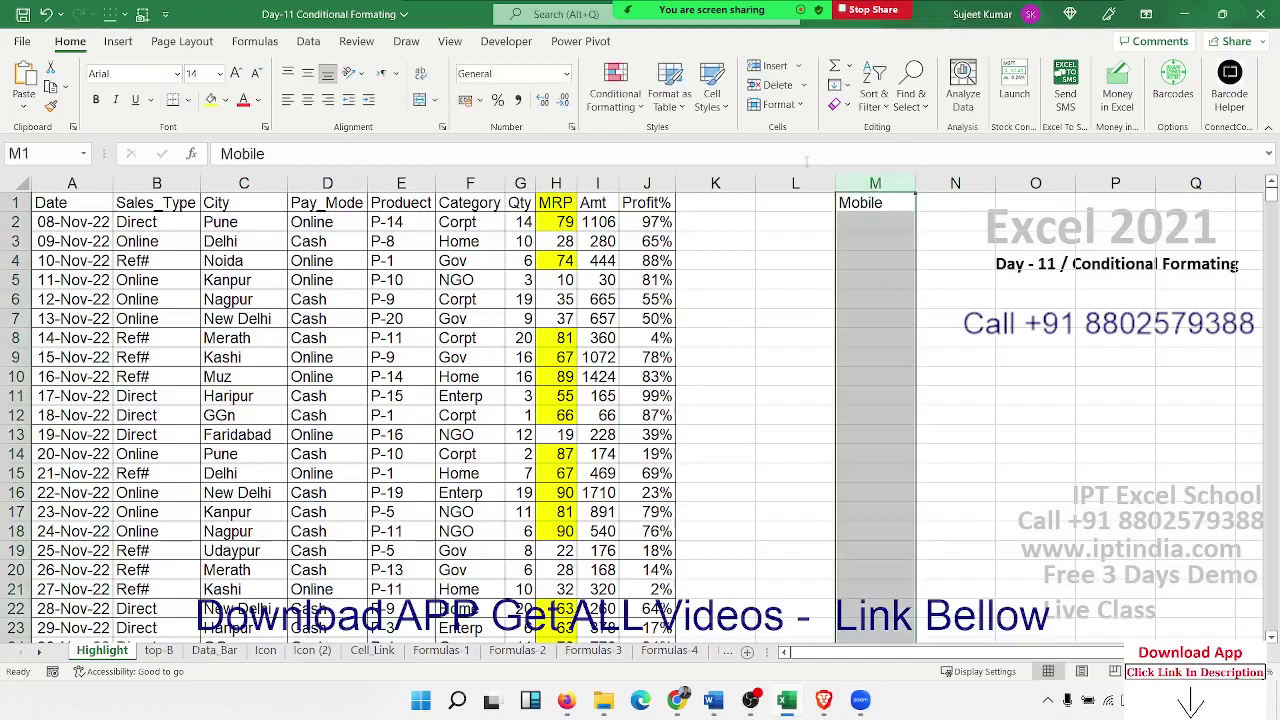
left_click(615, 85)
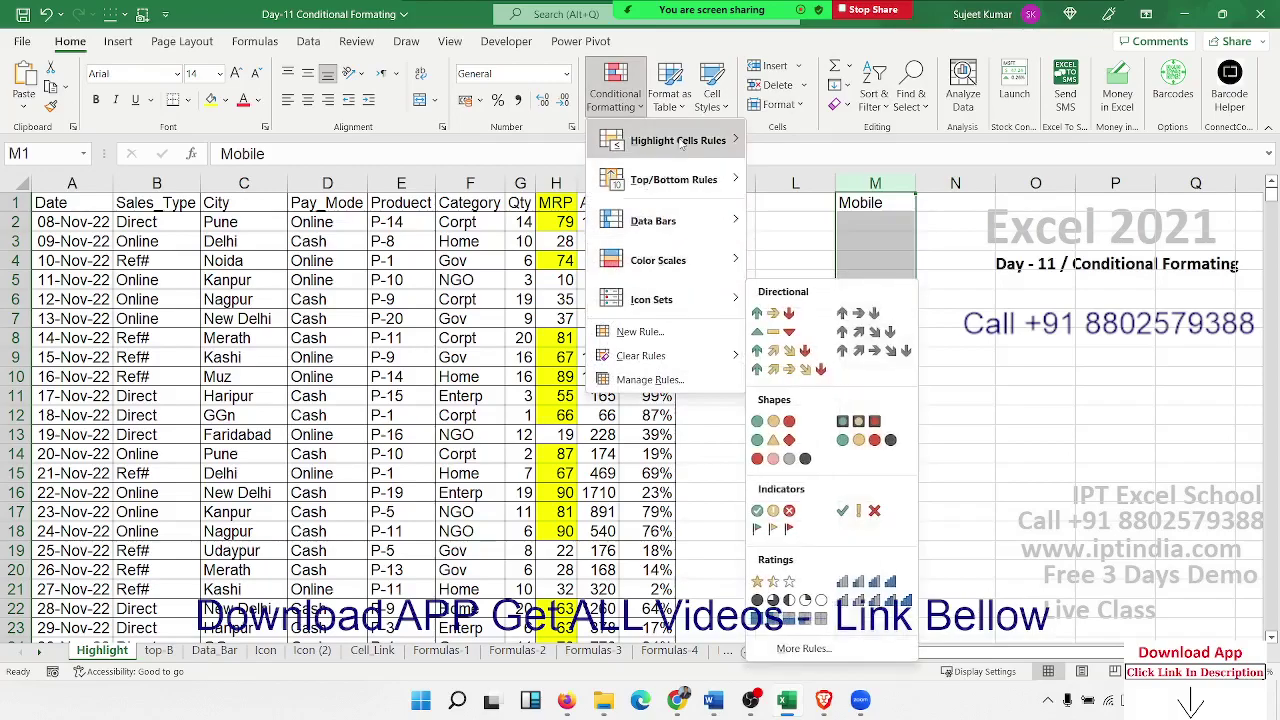
mouse_move(677, 140)
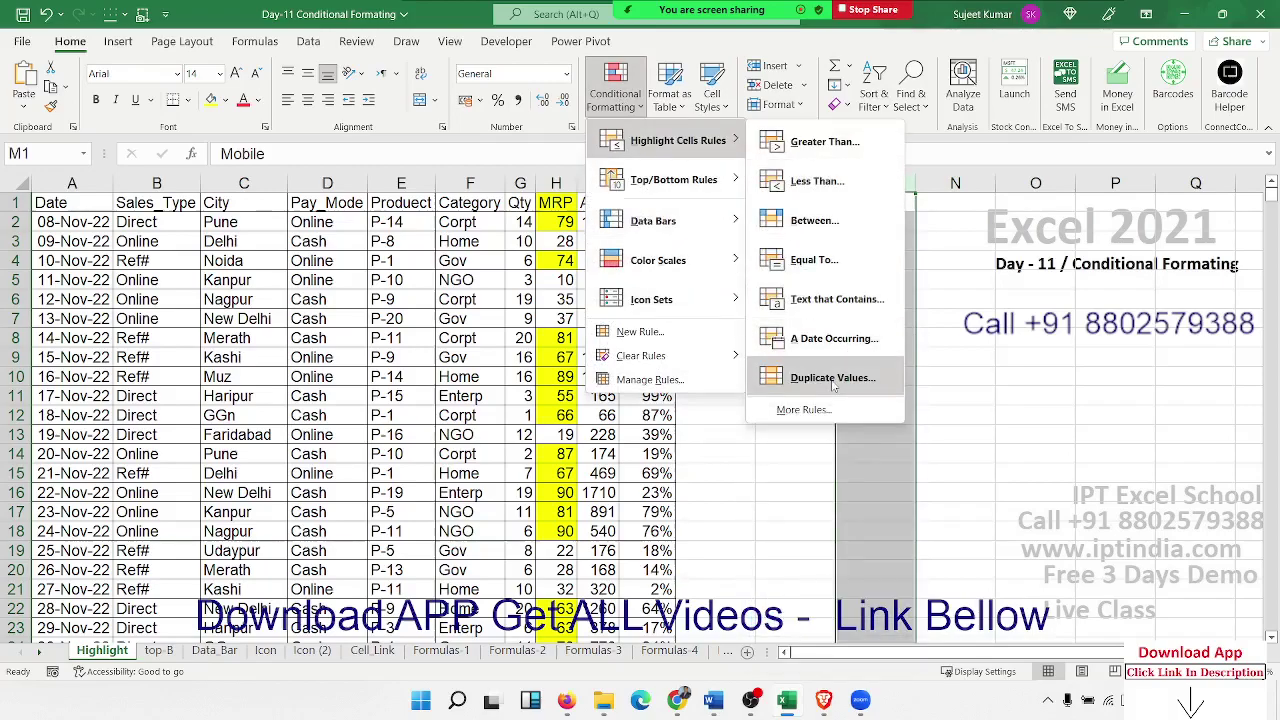
left_click(833, 378)
left_click(815, 404)
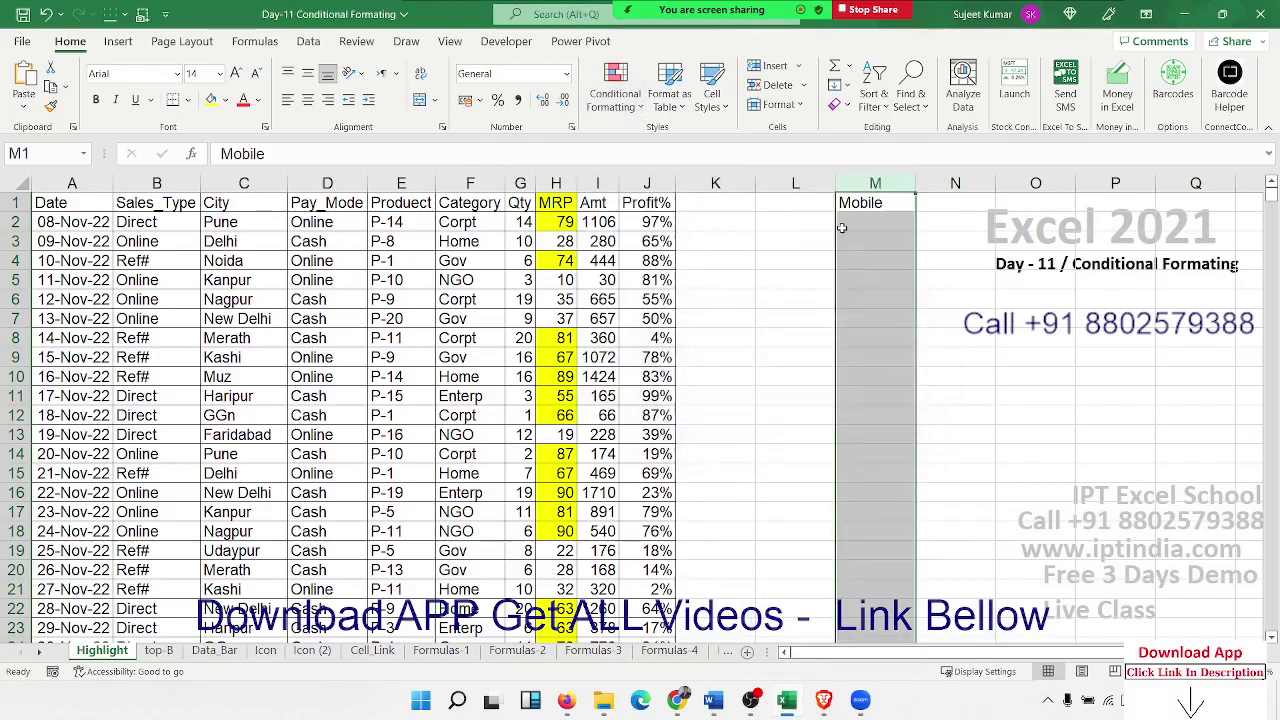
Enter the same mobile number in M2 and M8, autofitting column M.
left_click(846, 225)
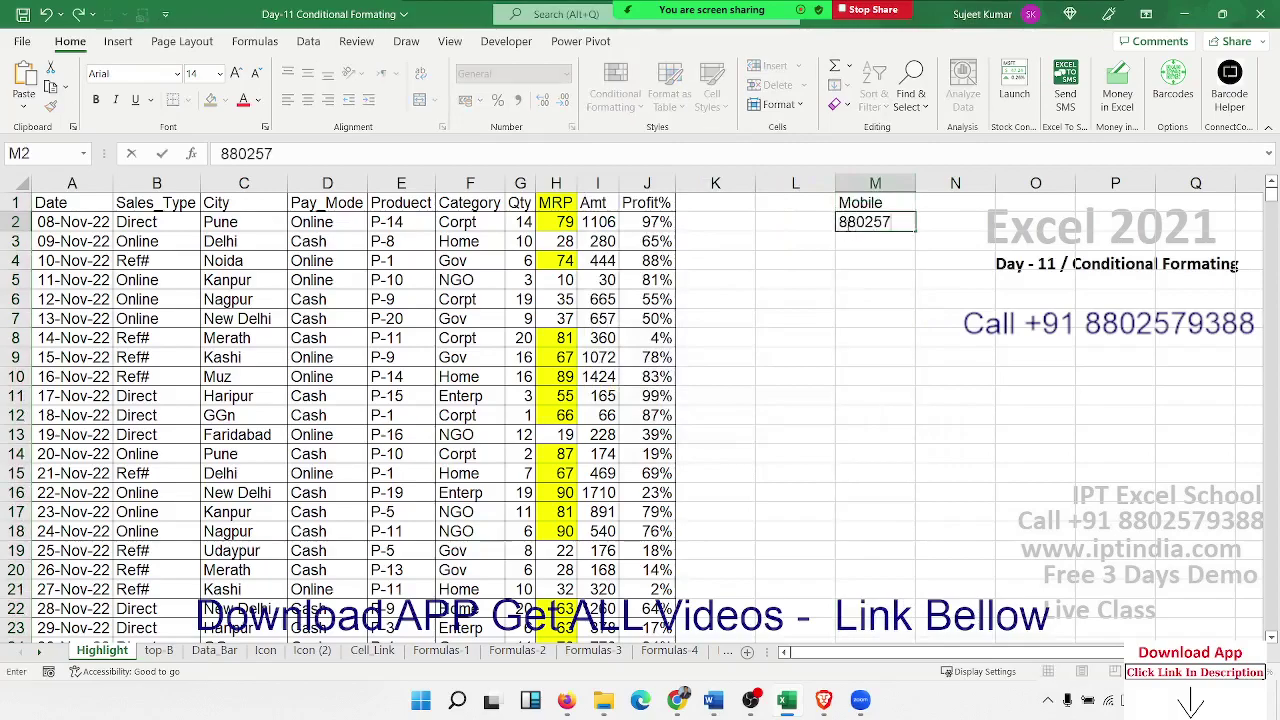
left_click(880, 338)
double_click(915, 183)
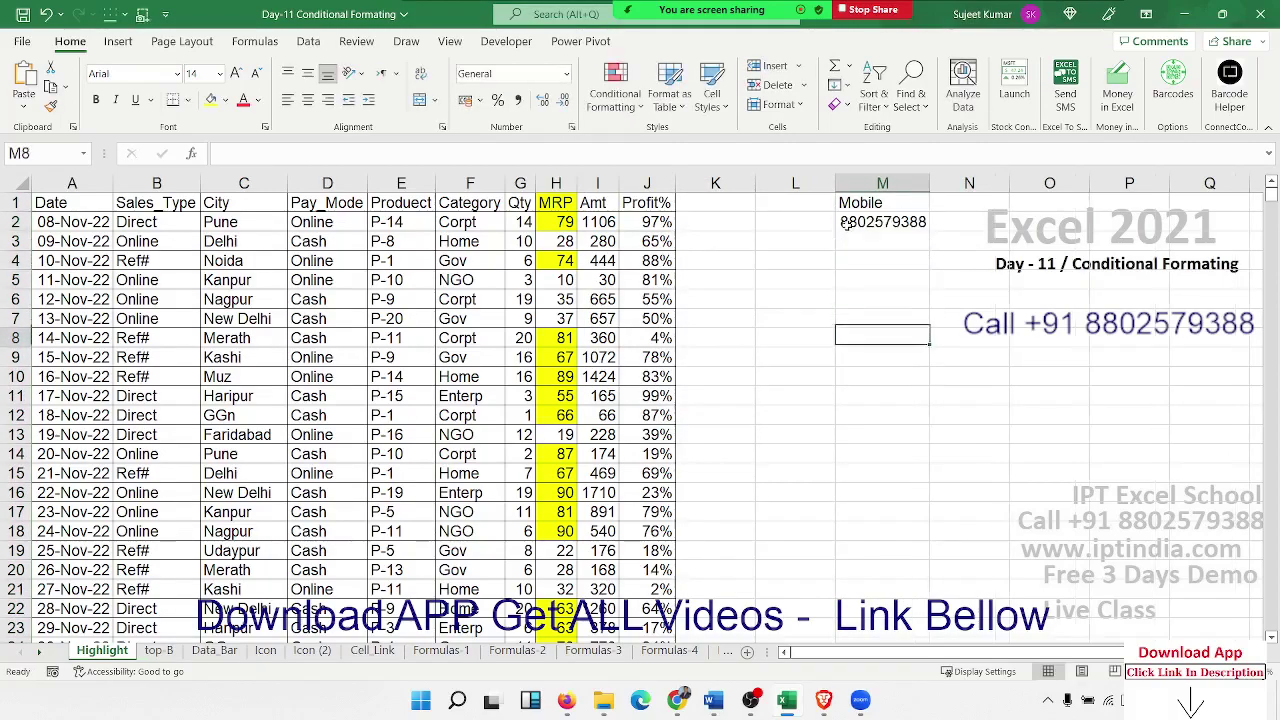
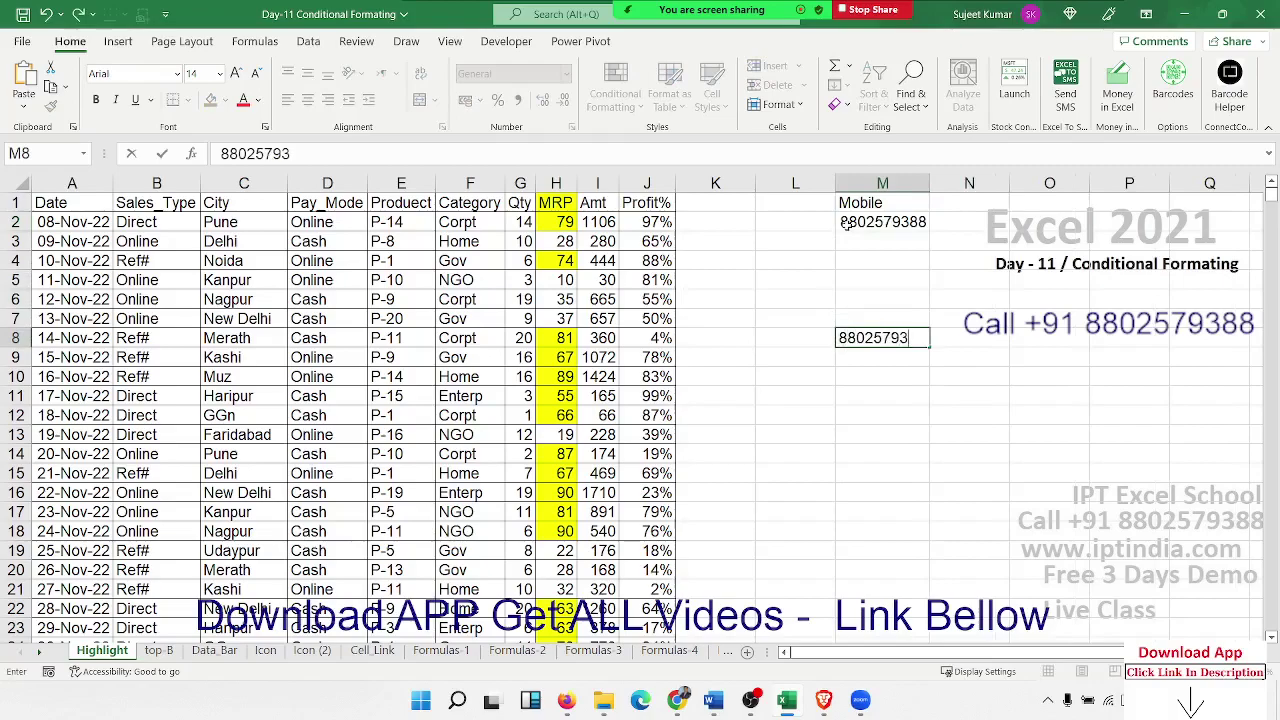
key("Return")
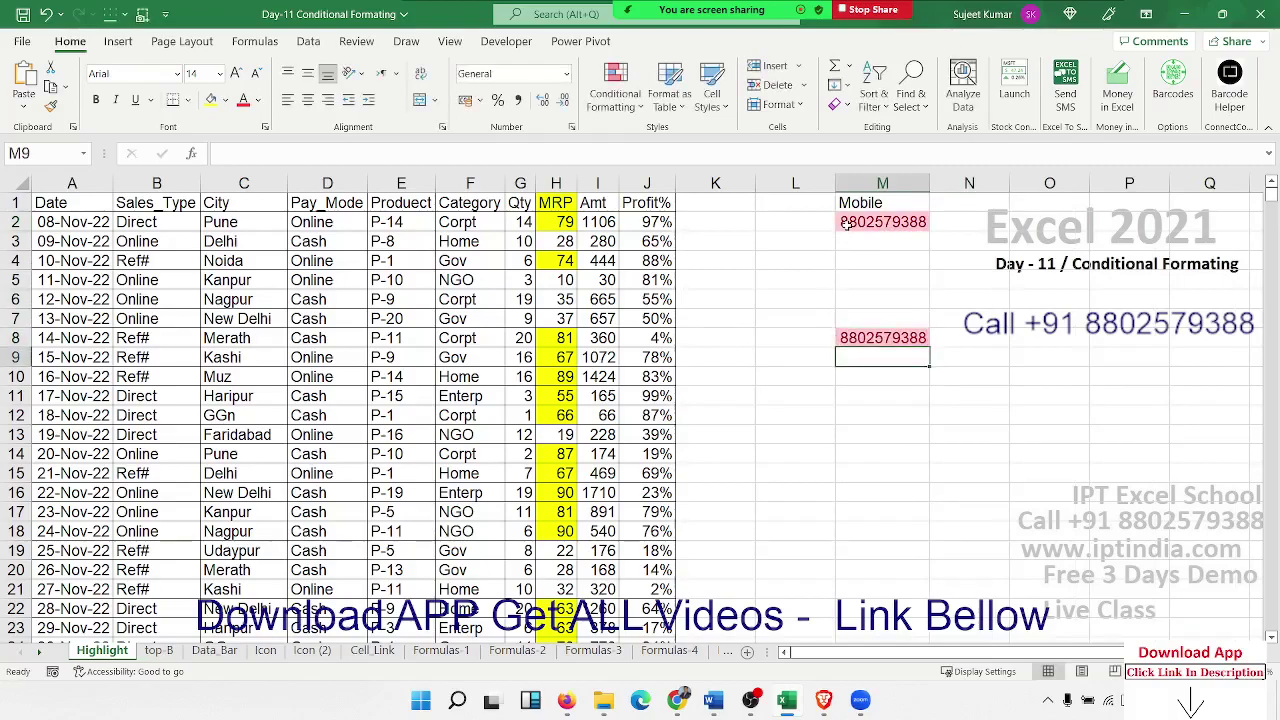
left_click(395, 283)
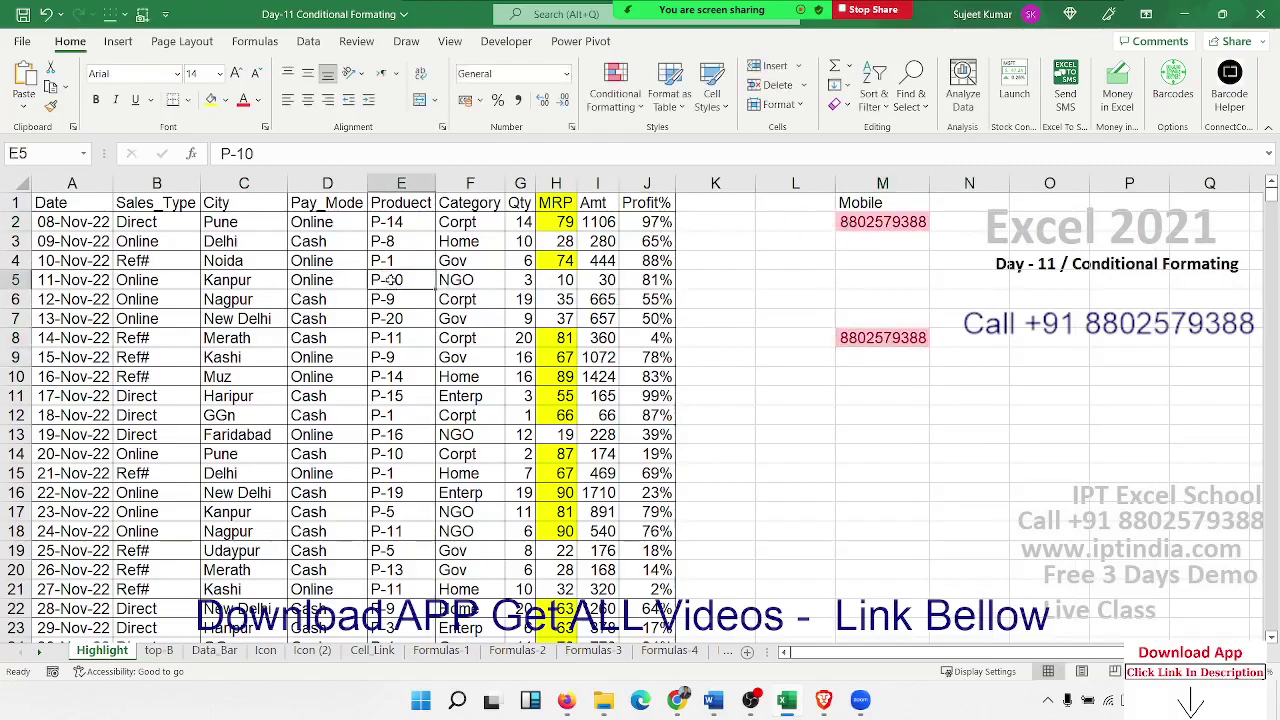
left_click(335, 264)
left_click(615, 88)
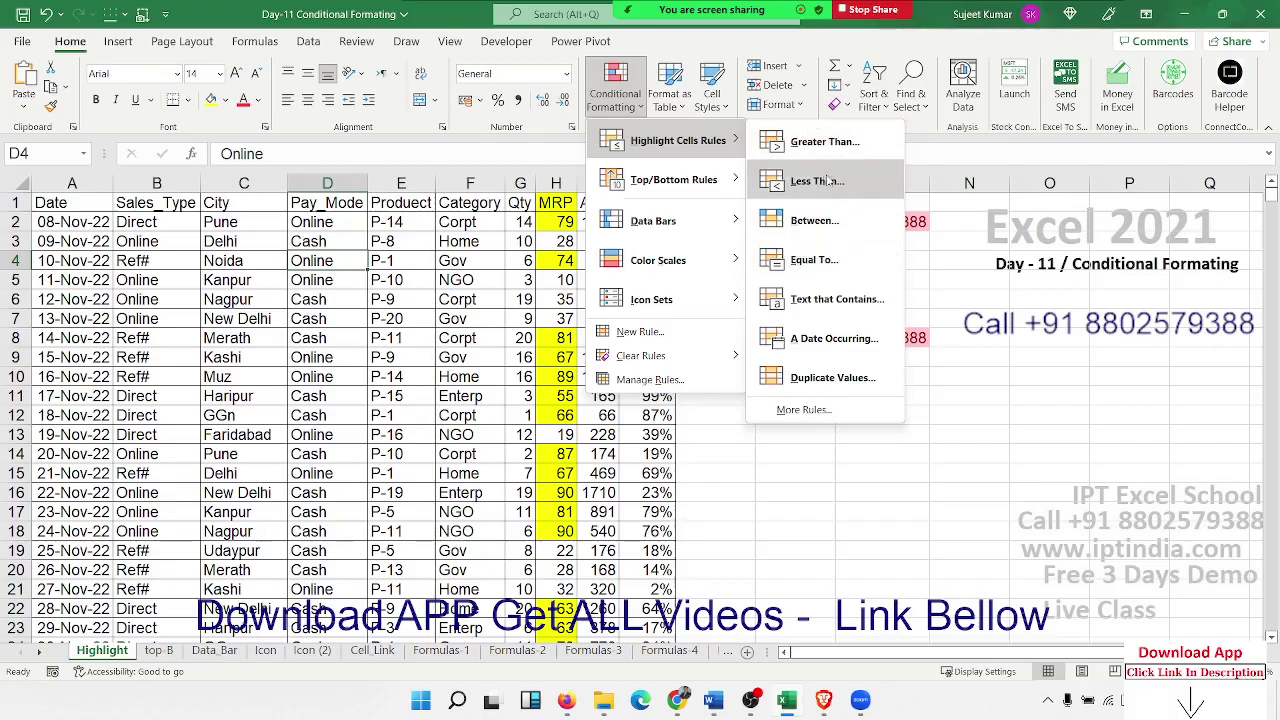
left_click(829, 412)
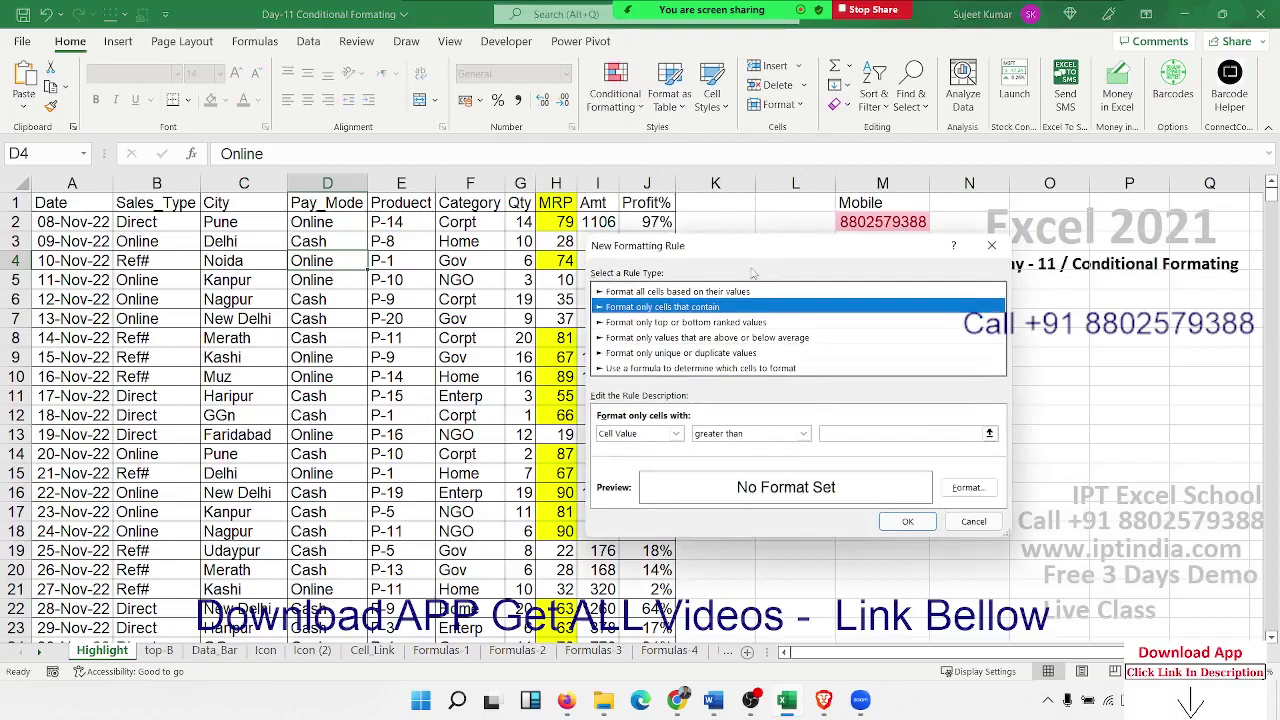
left_click_drag(730, 253, 625, 214)
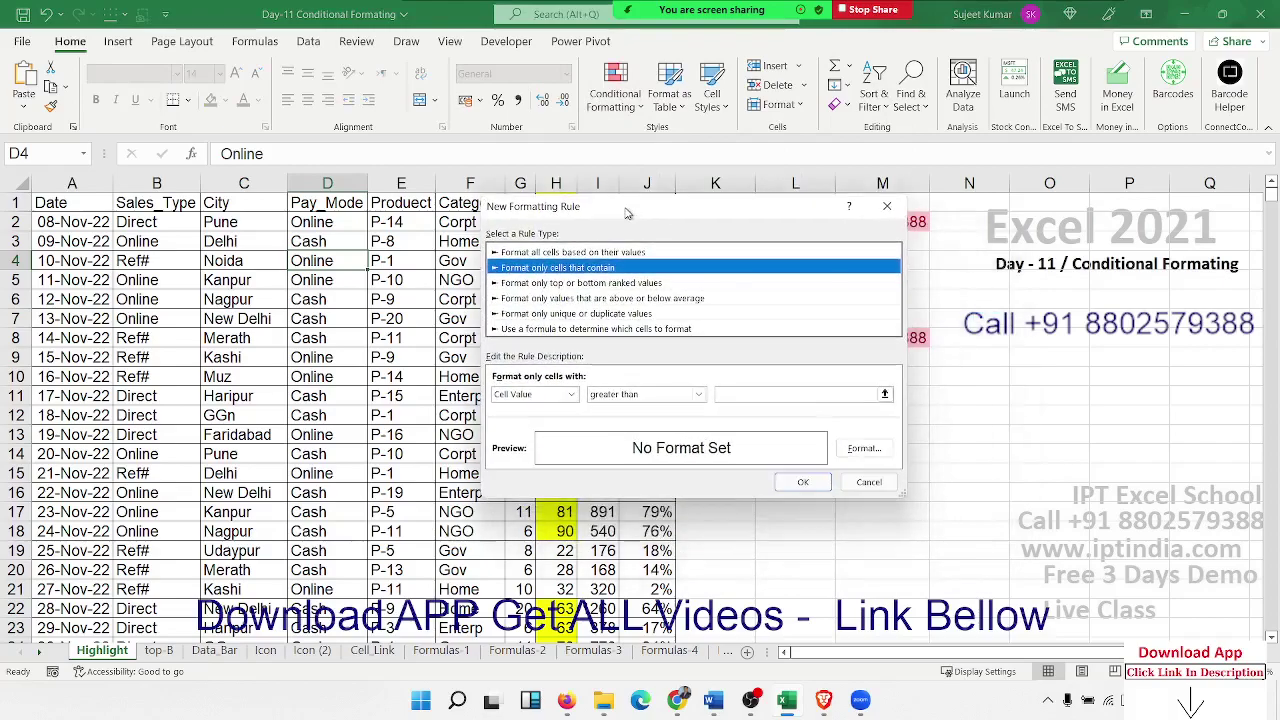
left_click(647, 394)
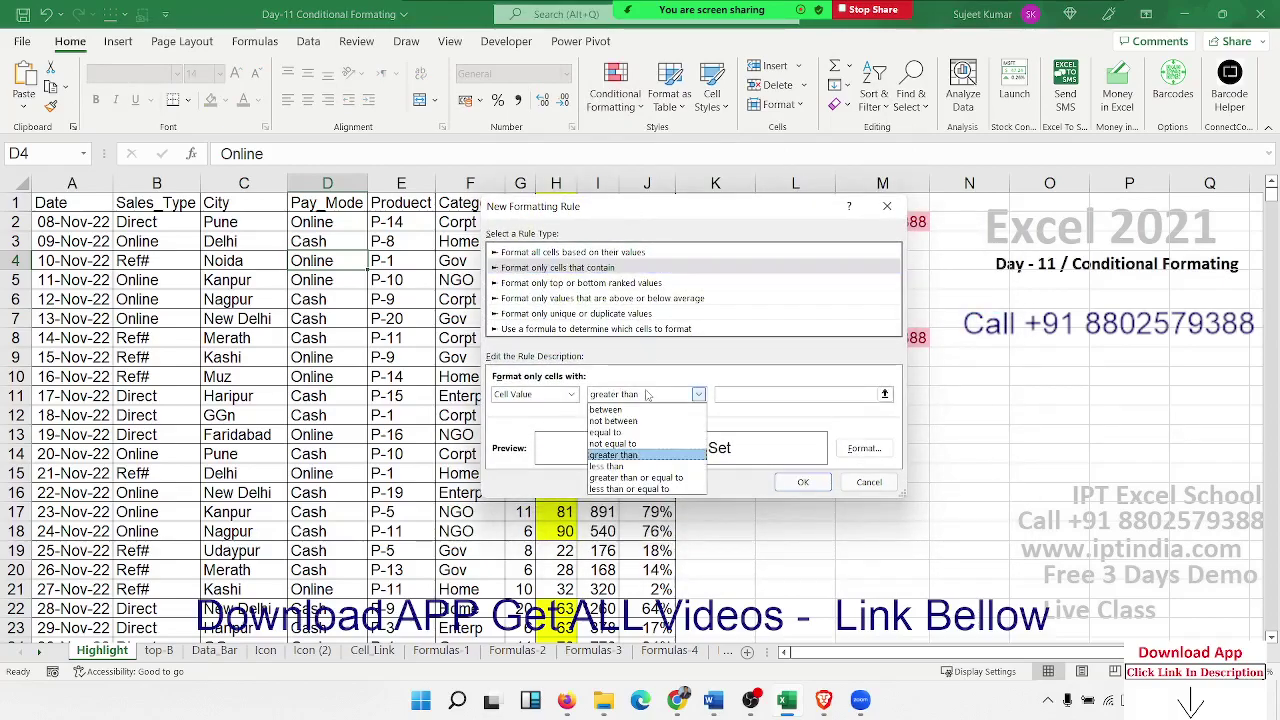
left_click(885, 490)
left_click(869, 482)
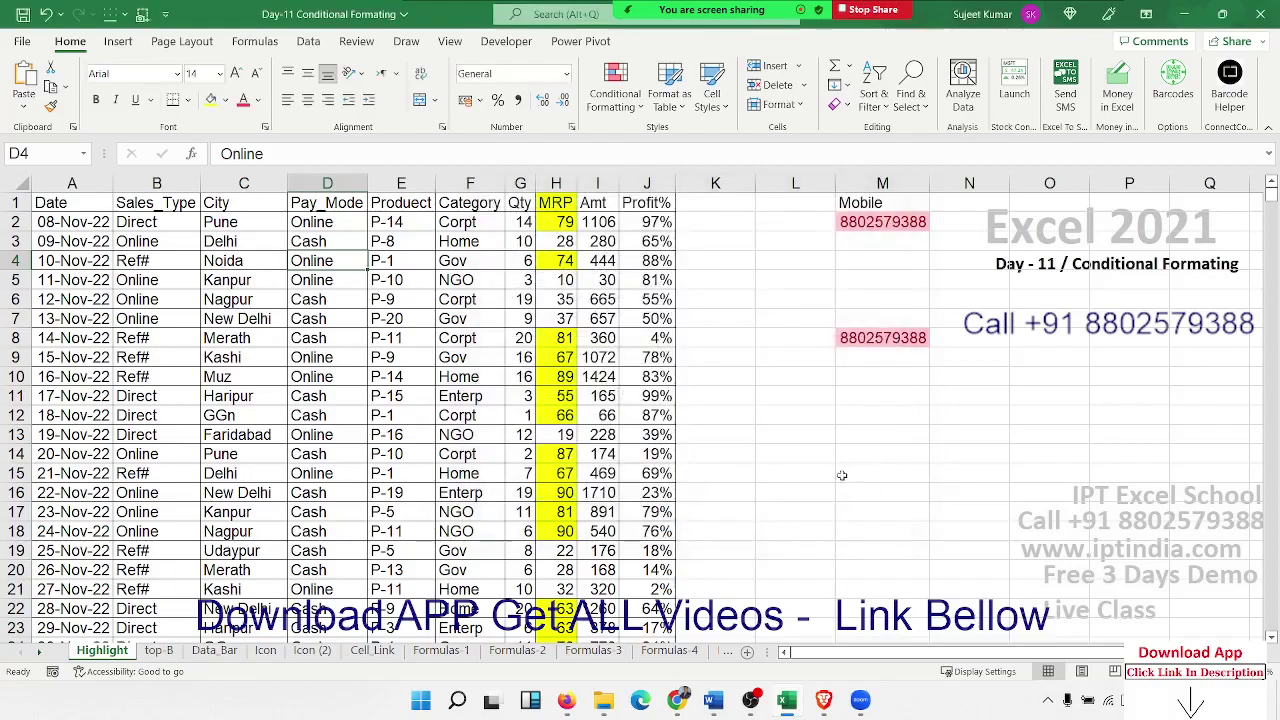
left_click(469, 400)
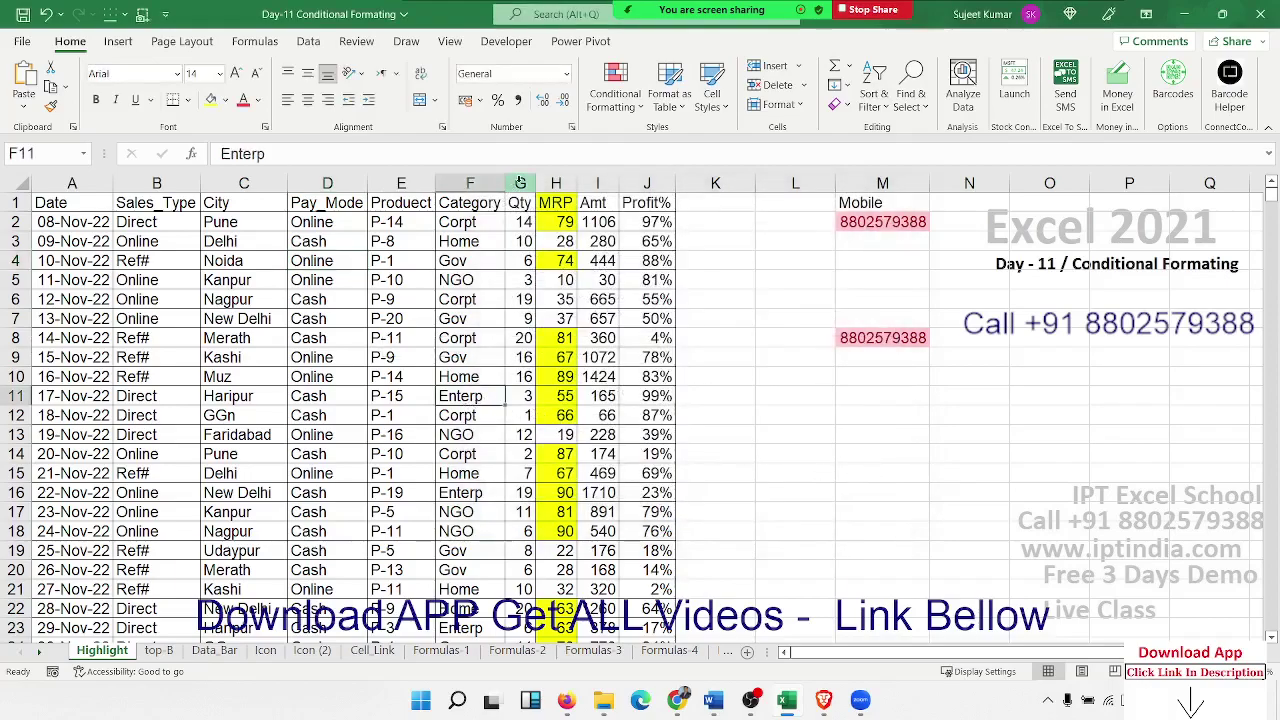
Set up a New Rule on column G for cell values greater than 20.
left_click(520, 183)
left_click(611, 98)
mouse_move(677, 140)
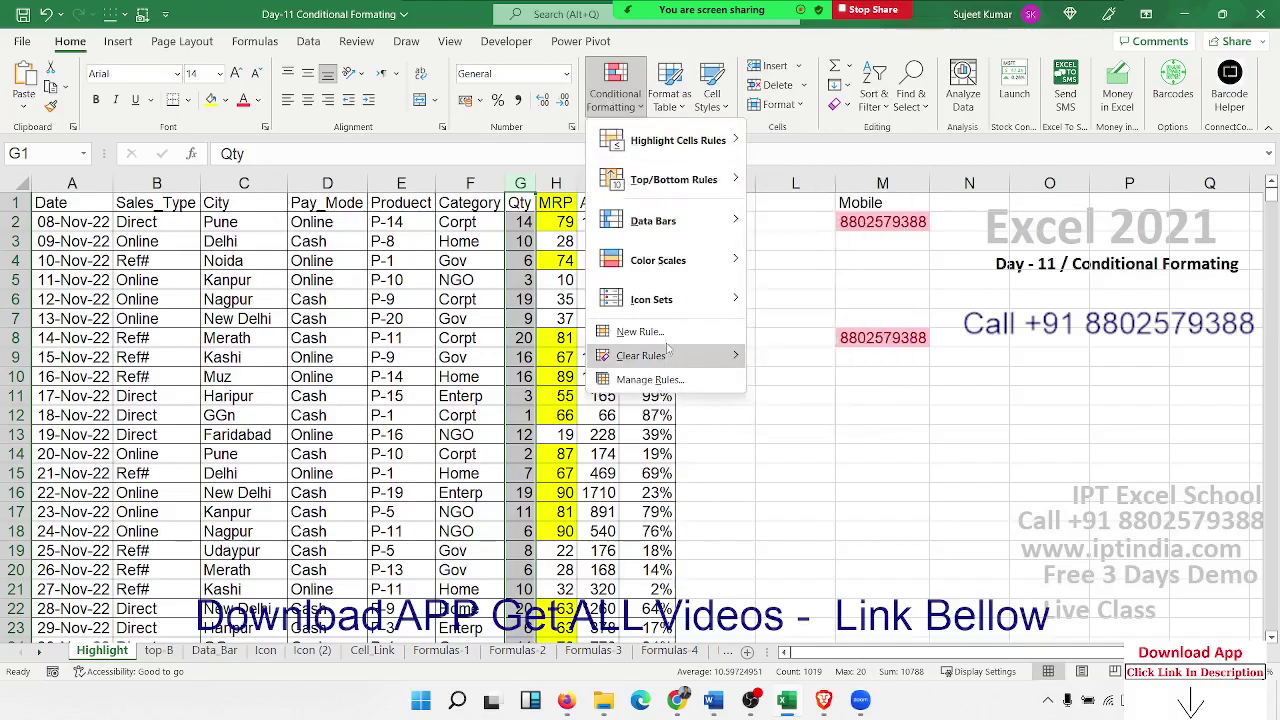
left_click(640, 331)
left_click(556, 253)
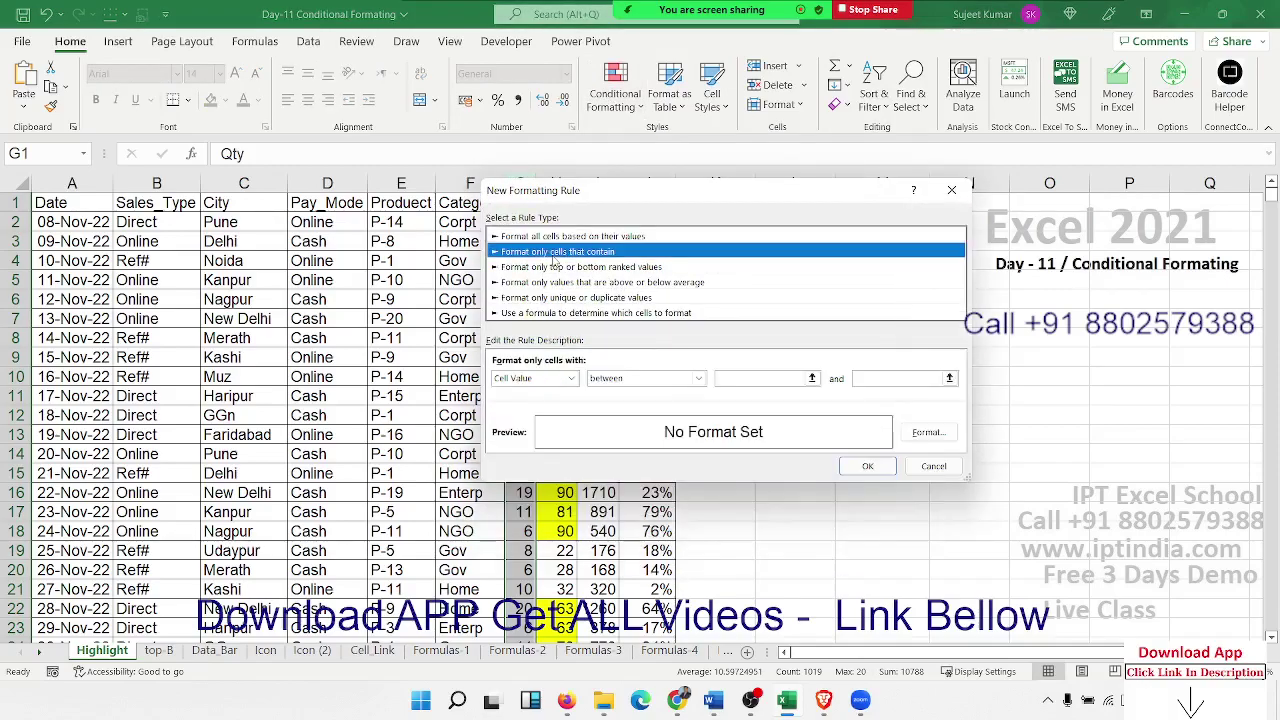
left_click_drag(700, 192, 857, 131)
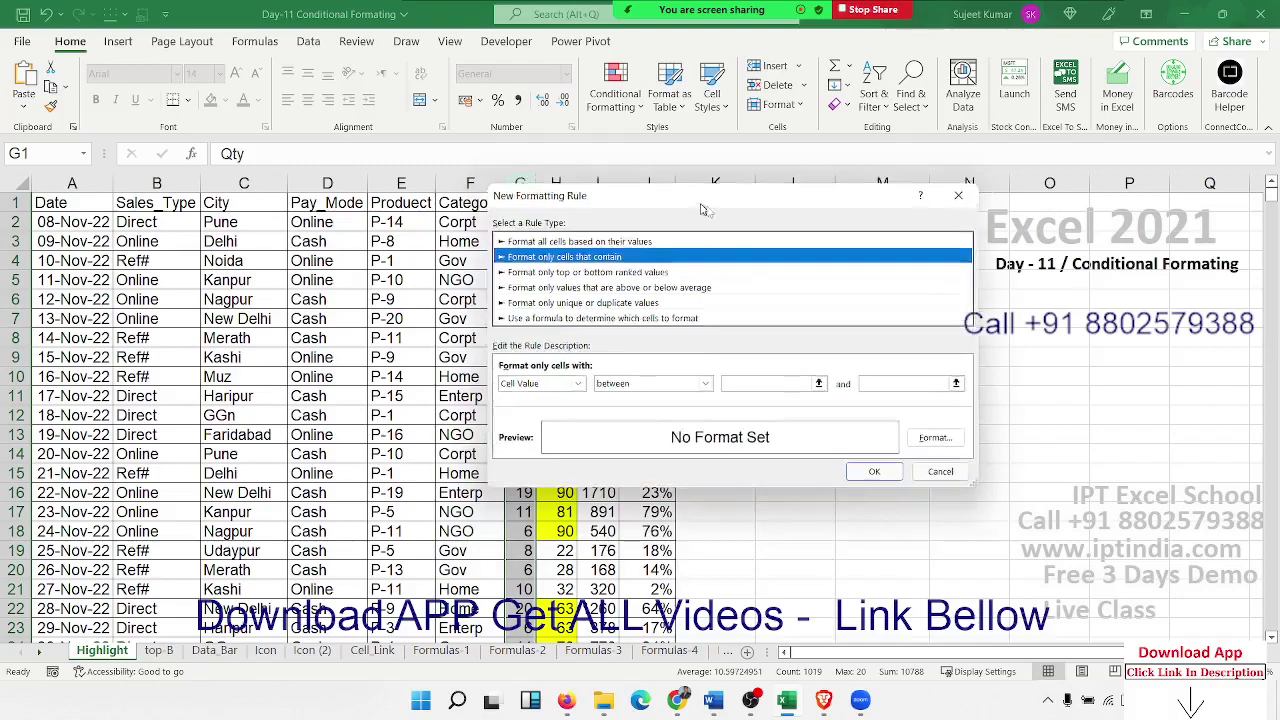
left_click(826, 318)
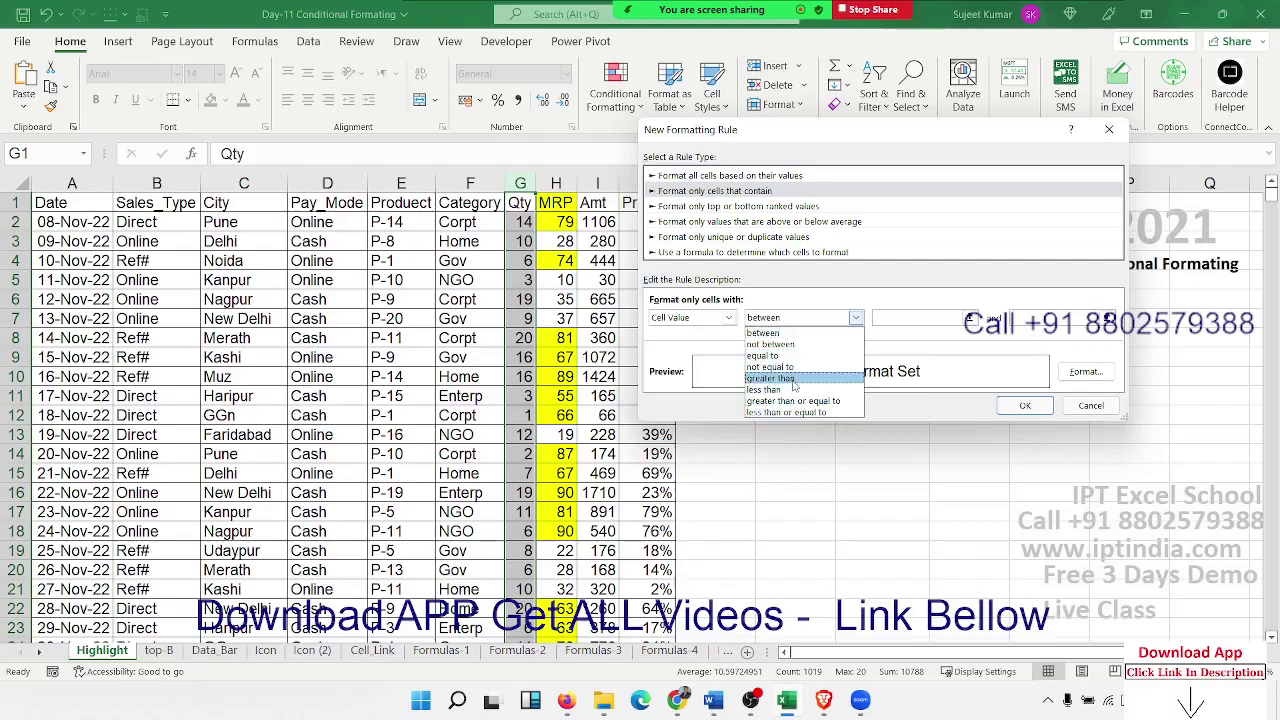
left_click(795, 380)
left_click(936, 316)
type("20")
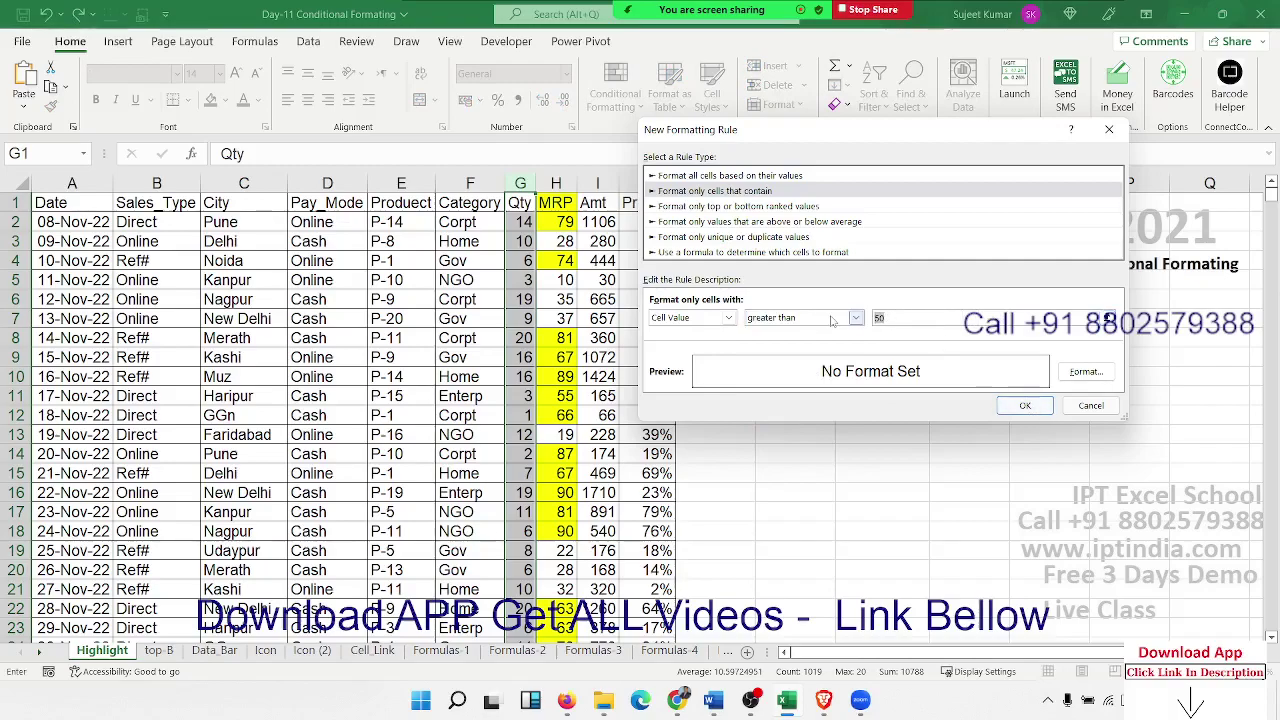
Give the rule a green fill and apply it to column G.
left_click(1086, 372)
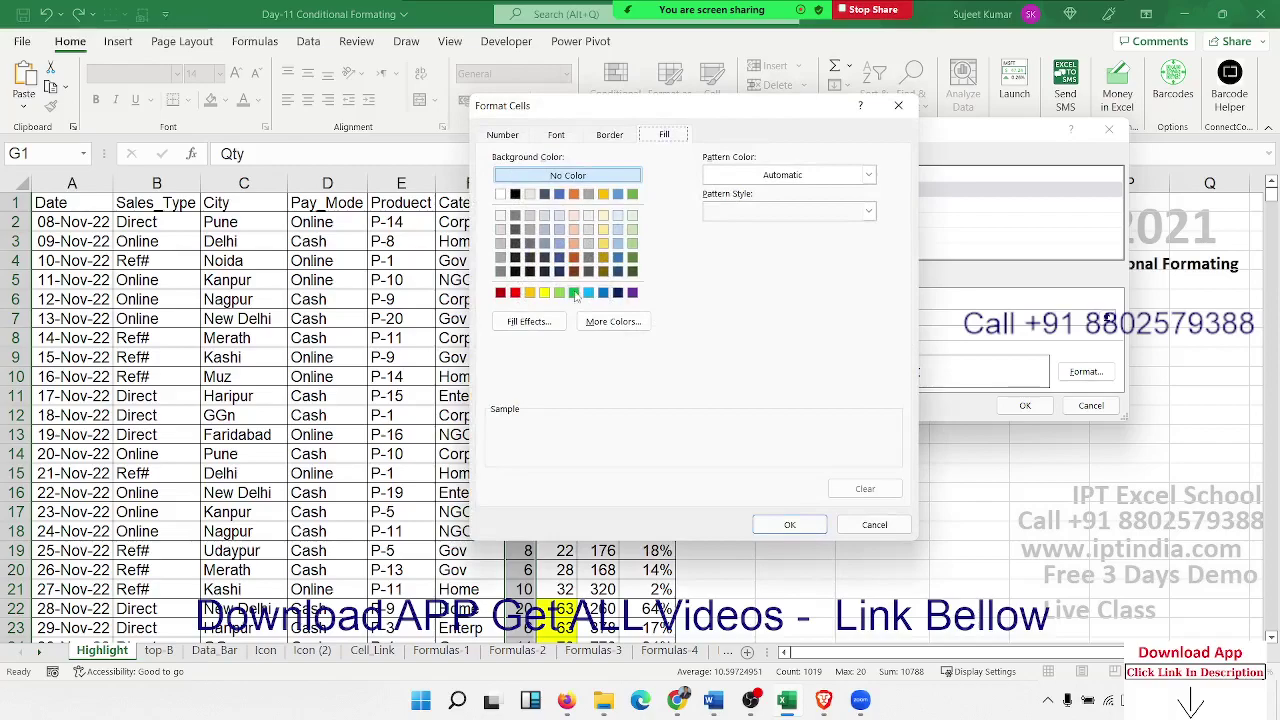
left_click(574, 292)
left_click(789, 524)
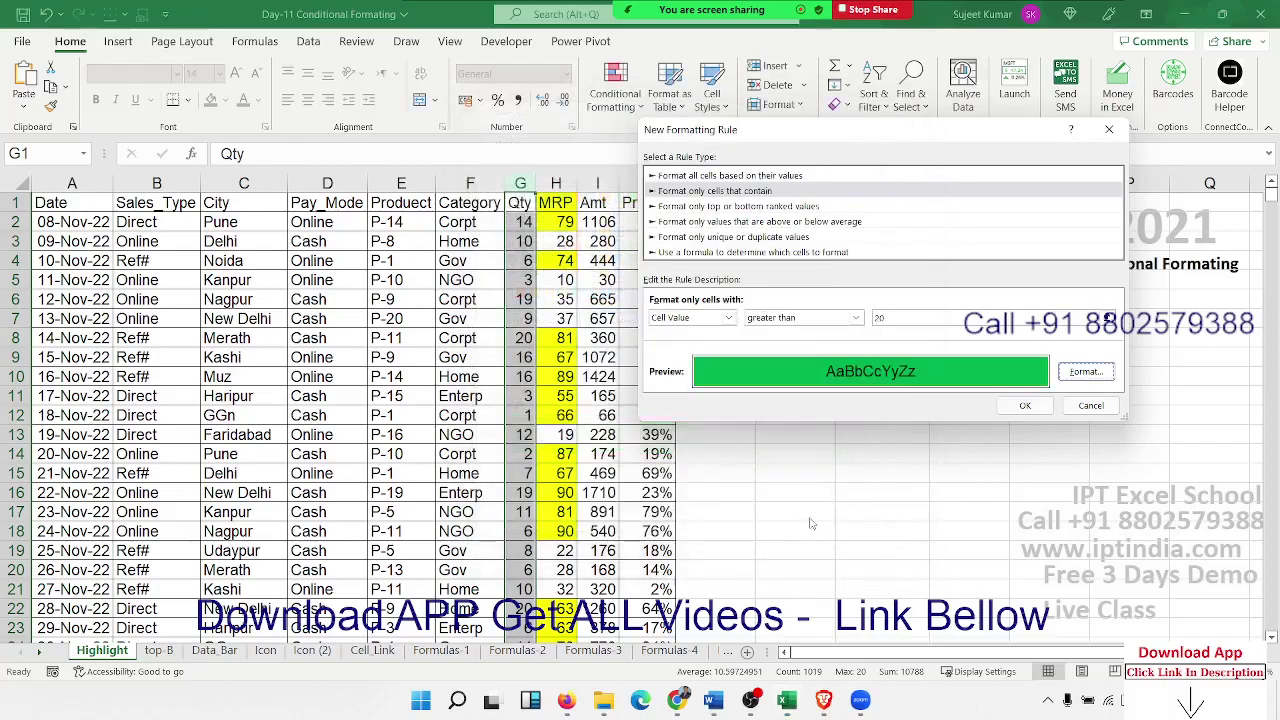
left_click(1022, 407)
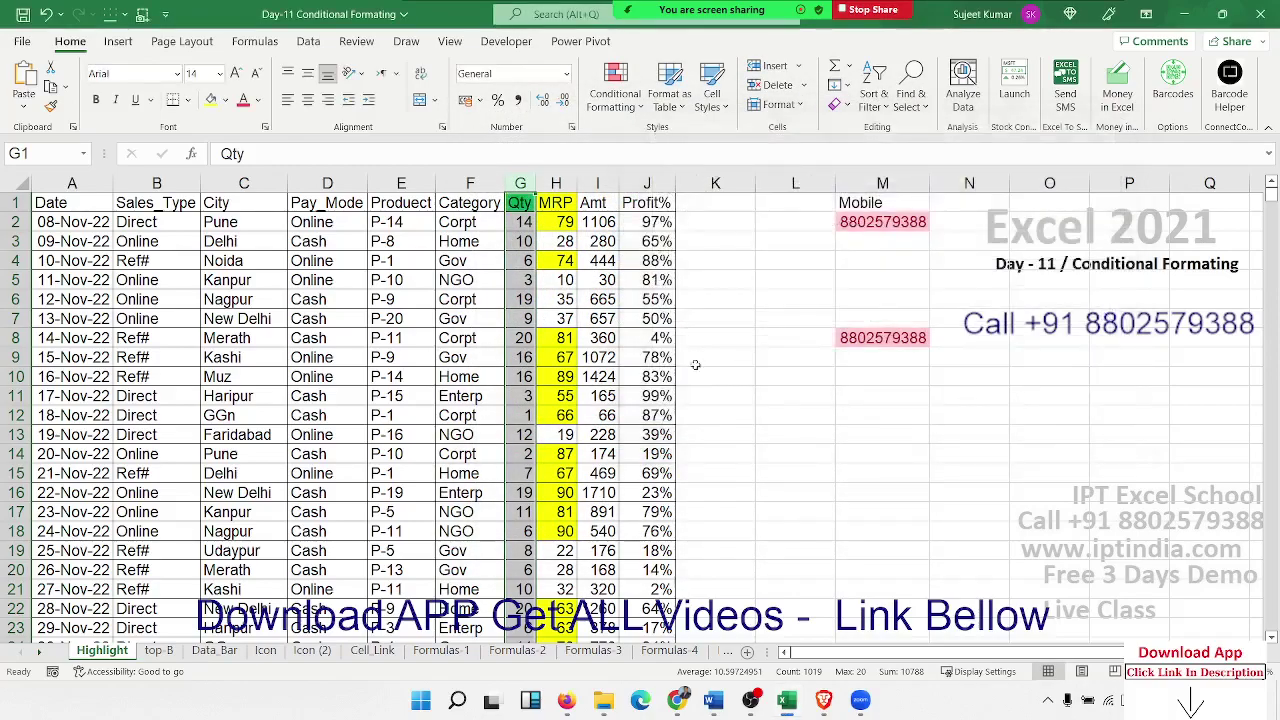
Change G8 from 20 to 30 so it turns green.
left_click(525, 342)
type("30")
key("Return")
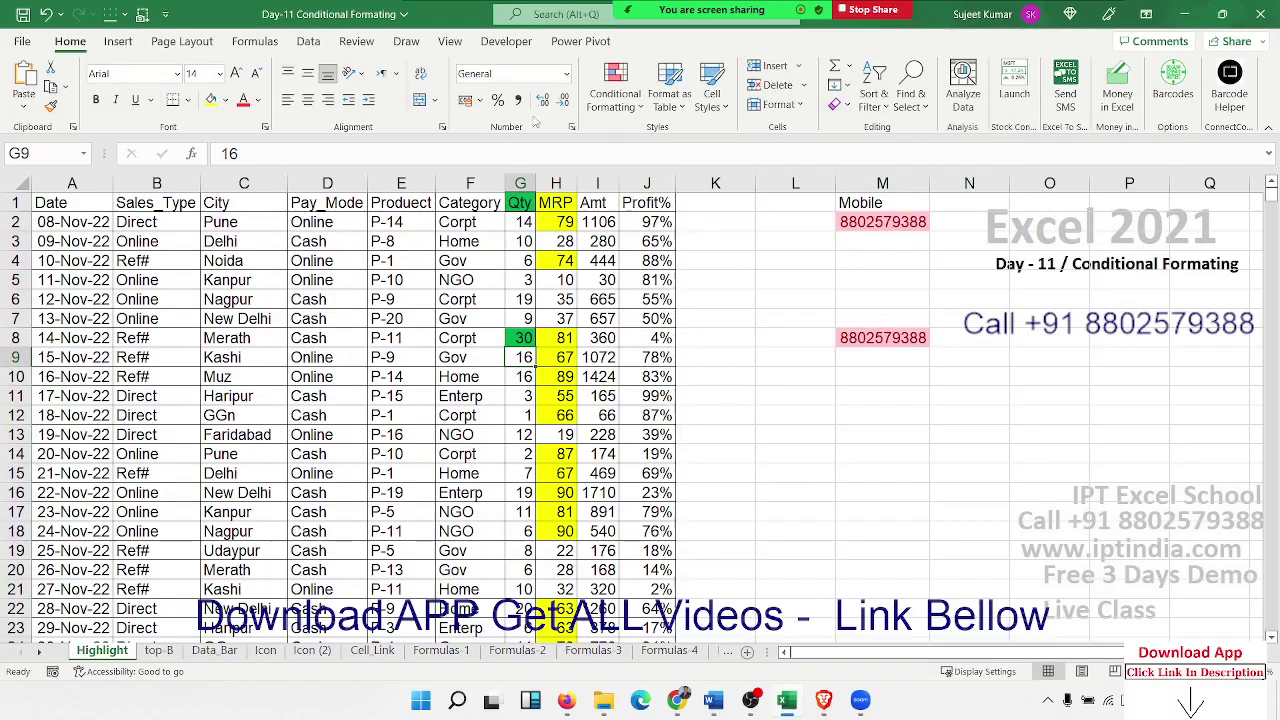
left_click(615, 85)
mouse_move(673, 180)
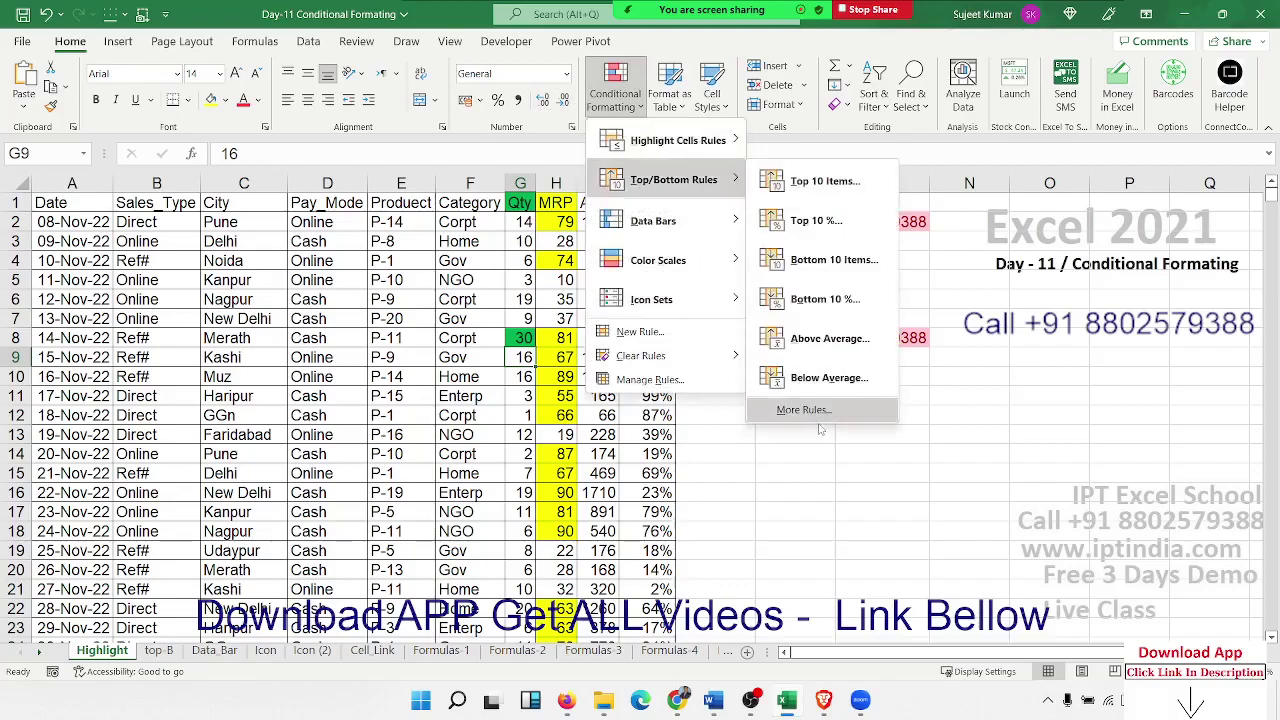
left_click(805, 410)
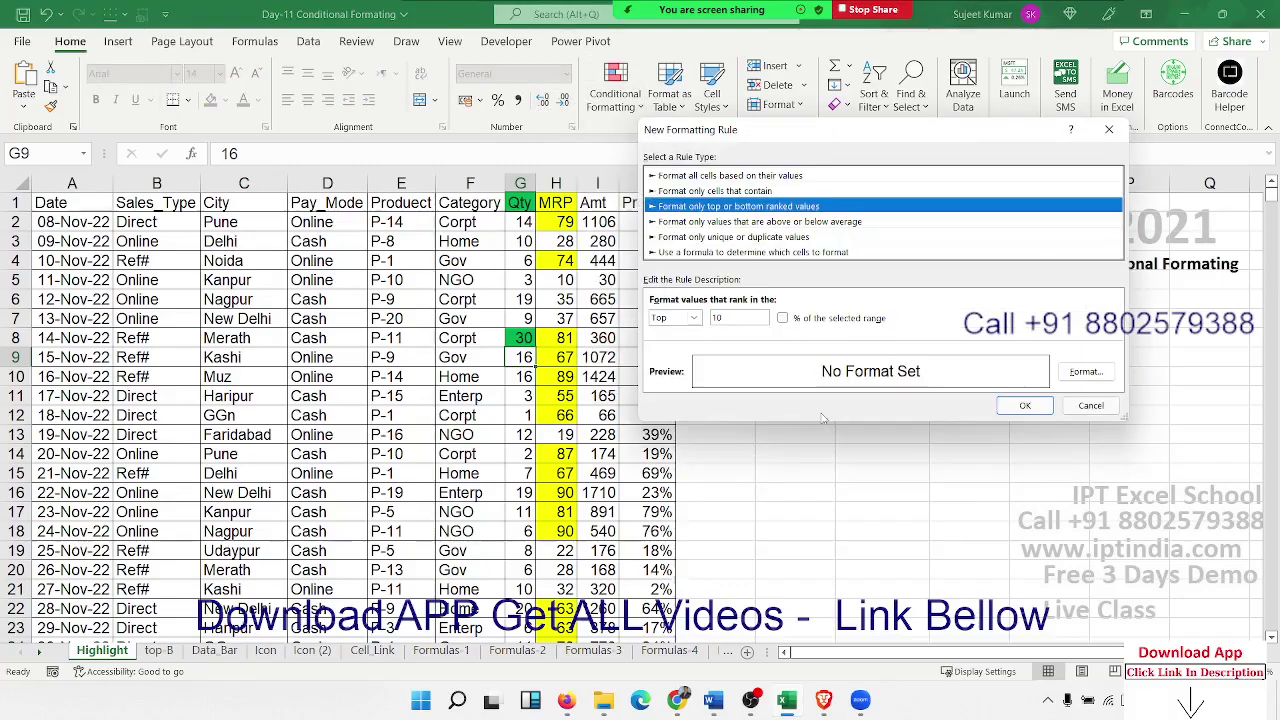
left_click(713, 192)
left_click(691, 316)
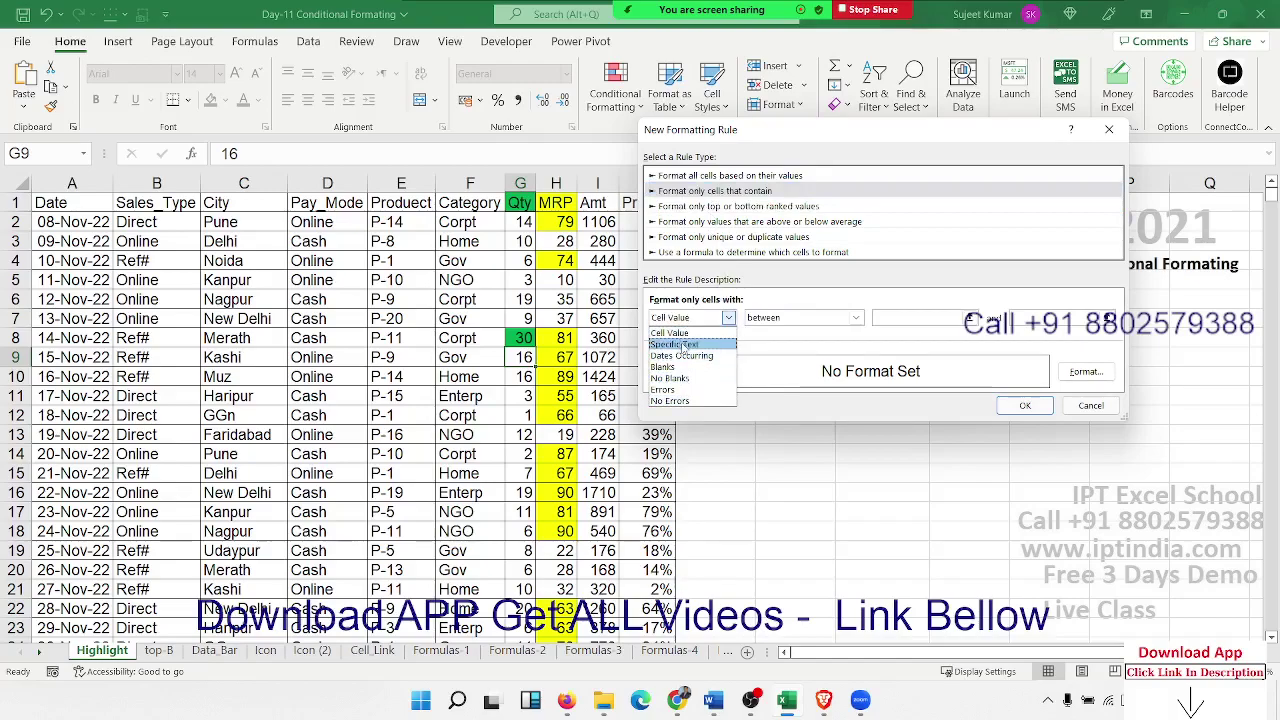
left_click(1098, 412)
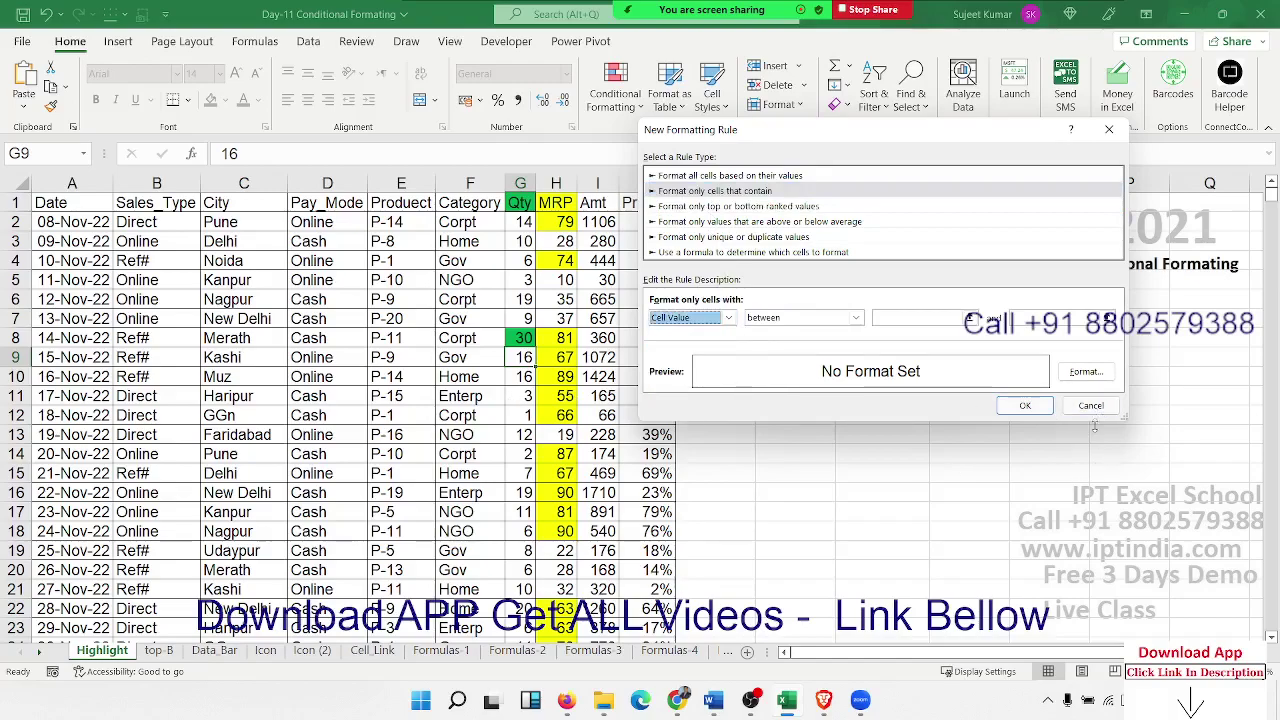
left_click(1090, 406)
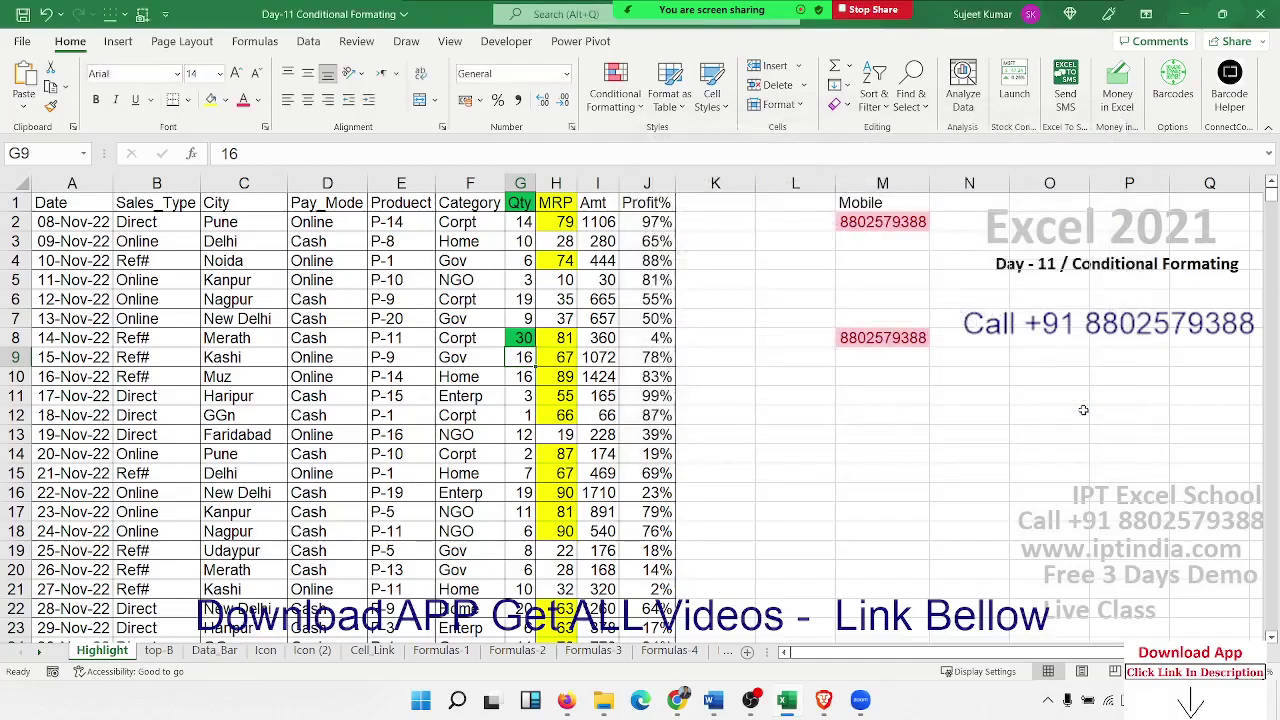
left_click(250, 358)
Set up a New Rule on column C for Specific Text beginning with 'New'.
left_click(244, 186)
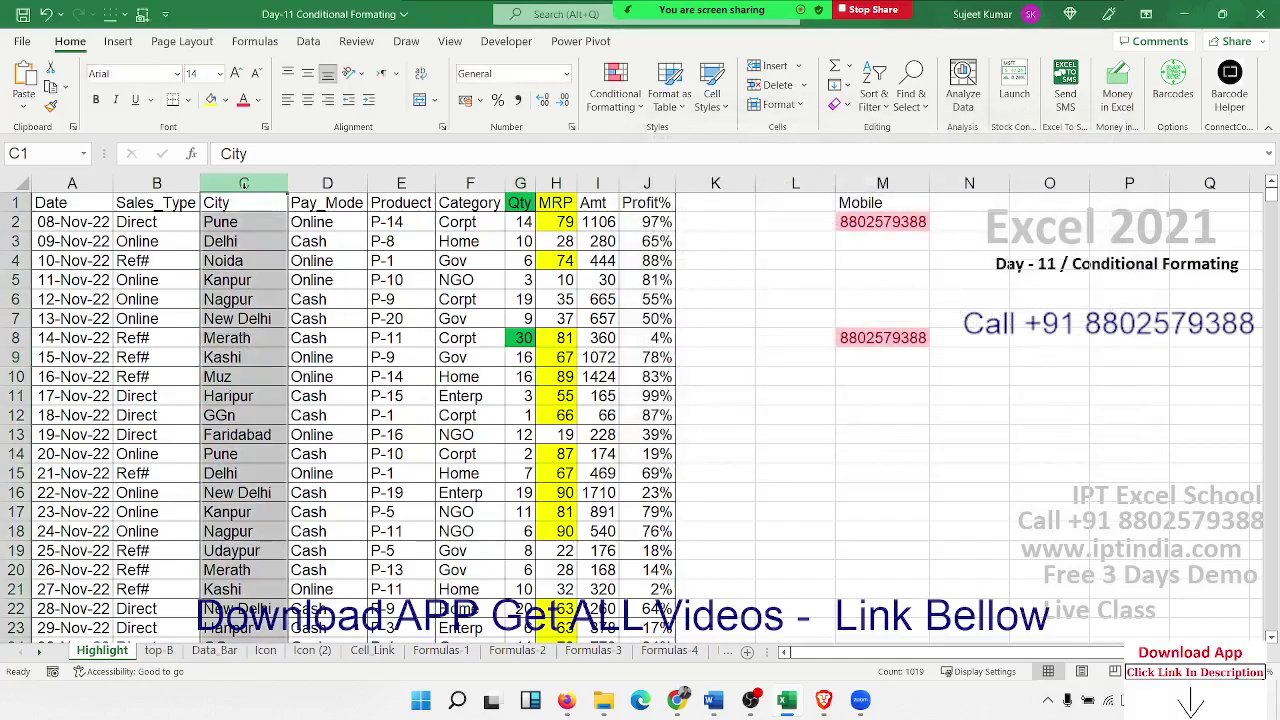
left_click(612, 100)
mouse_move(676, 141)
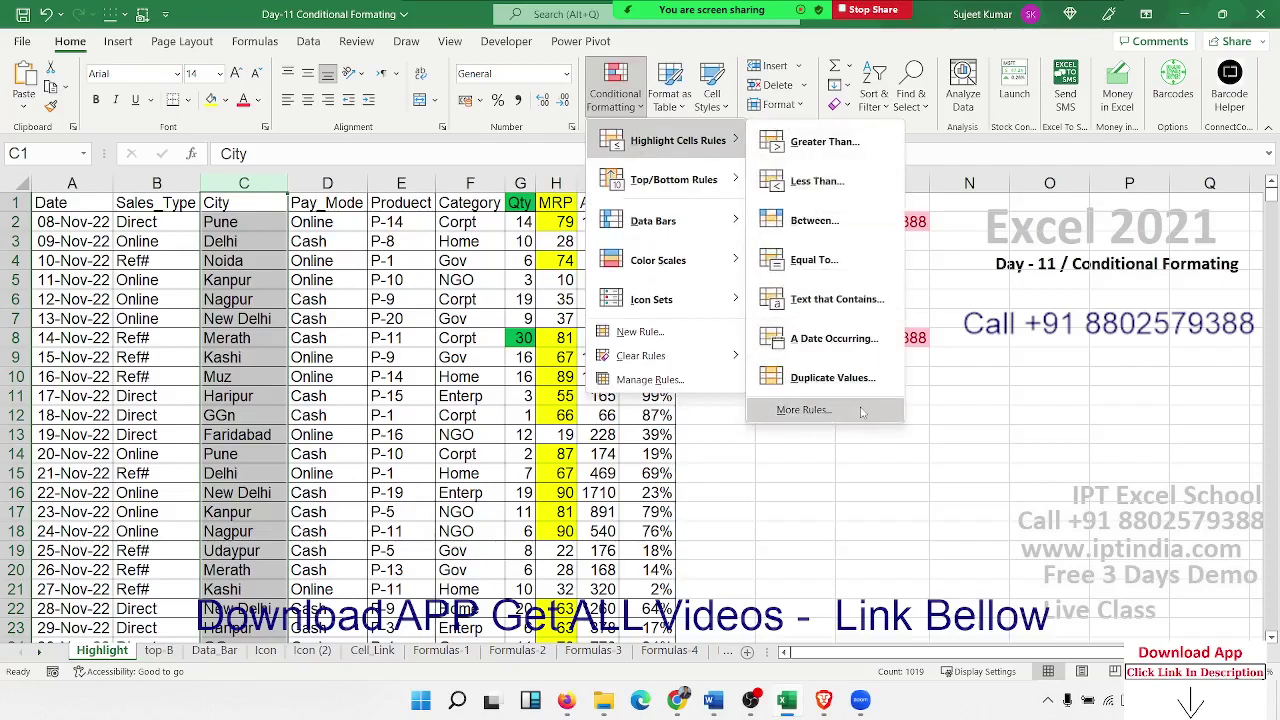
left_click(803, 410)
left_click(690, 318)
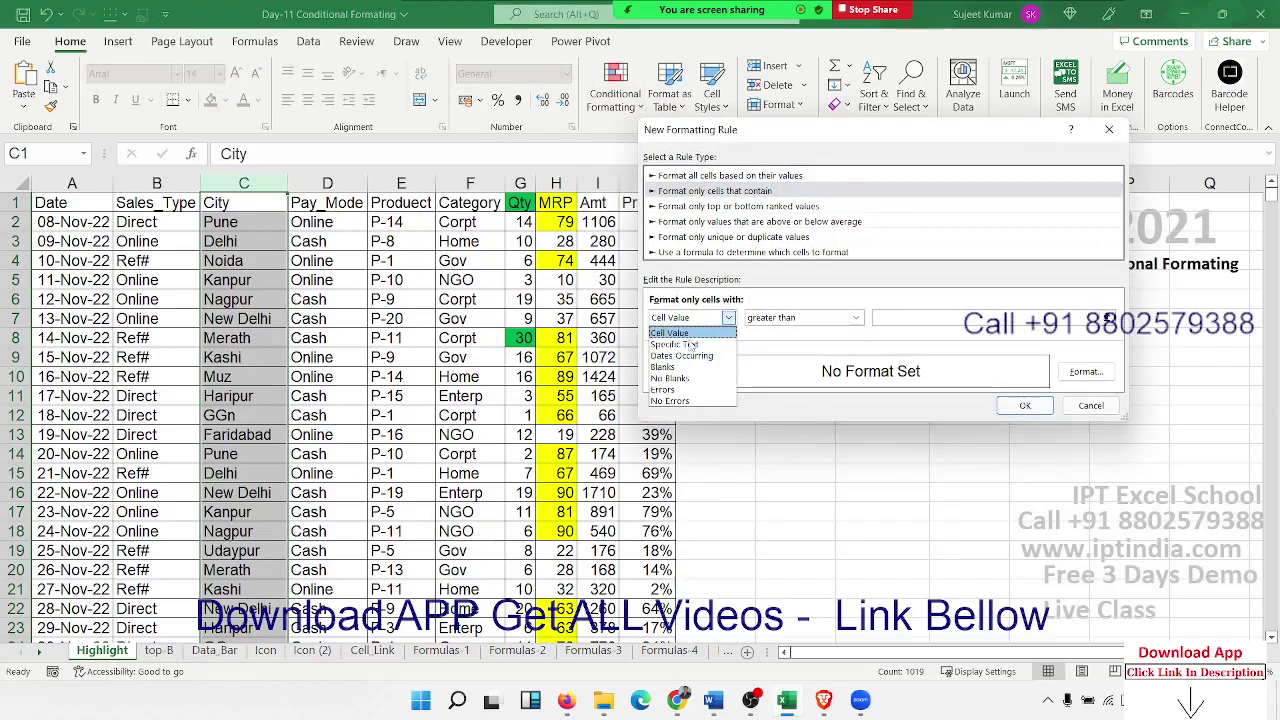
left_click(690, 341)
left_click(751, 318)
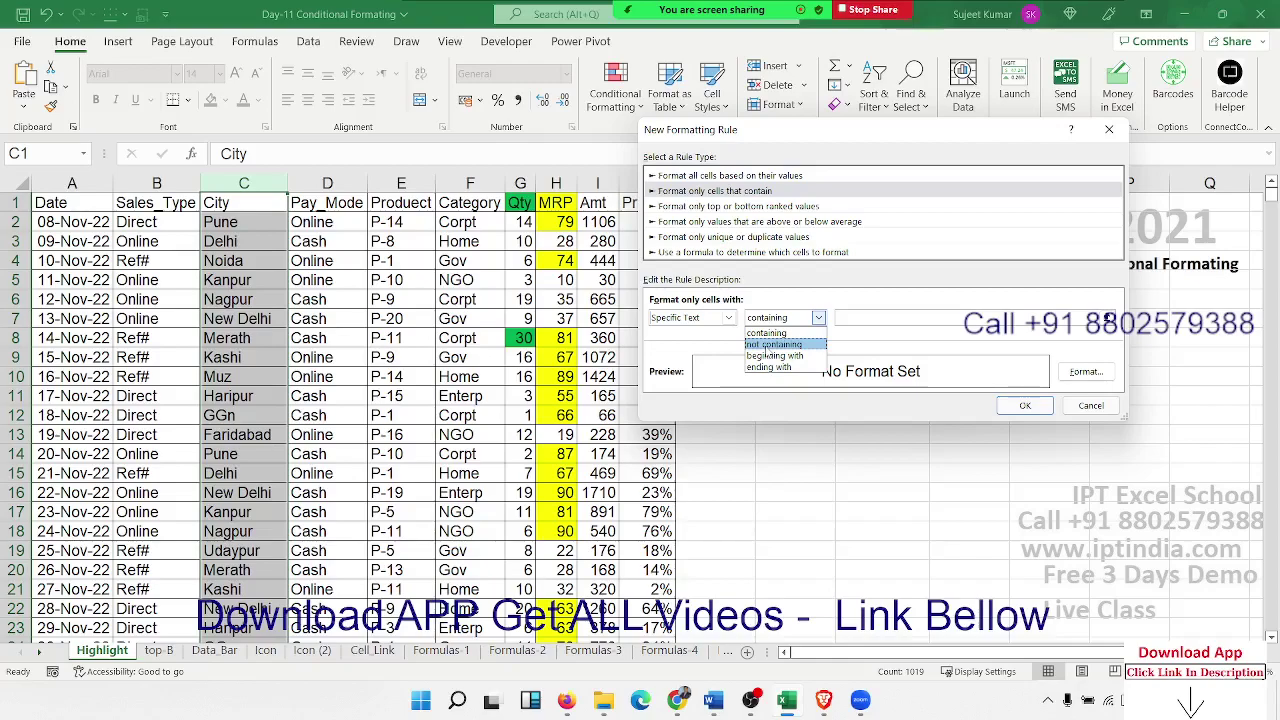
left_click(782, 355)
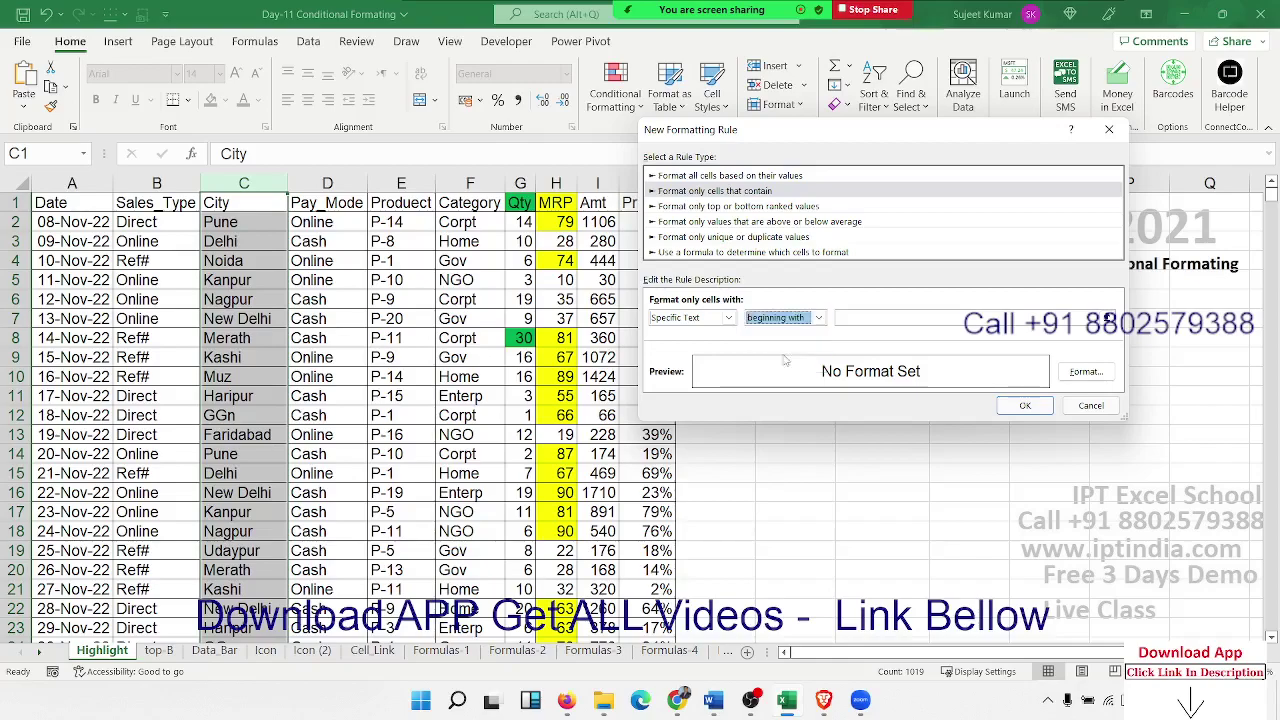
left_click(851, 319)
type("New")
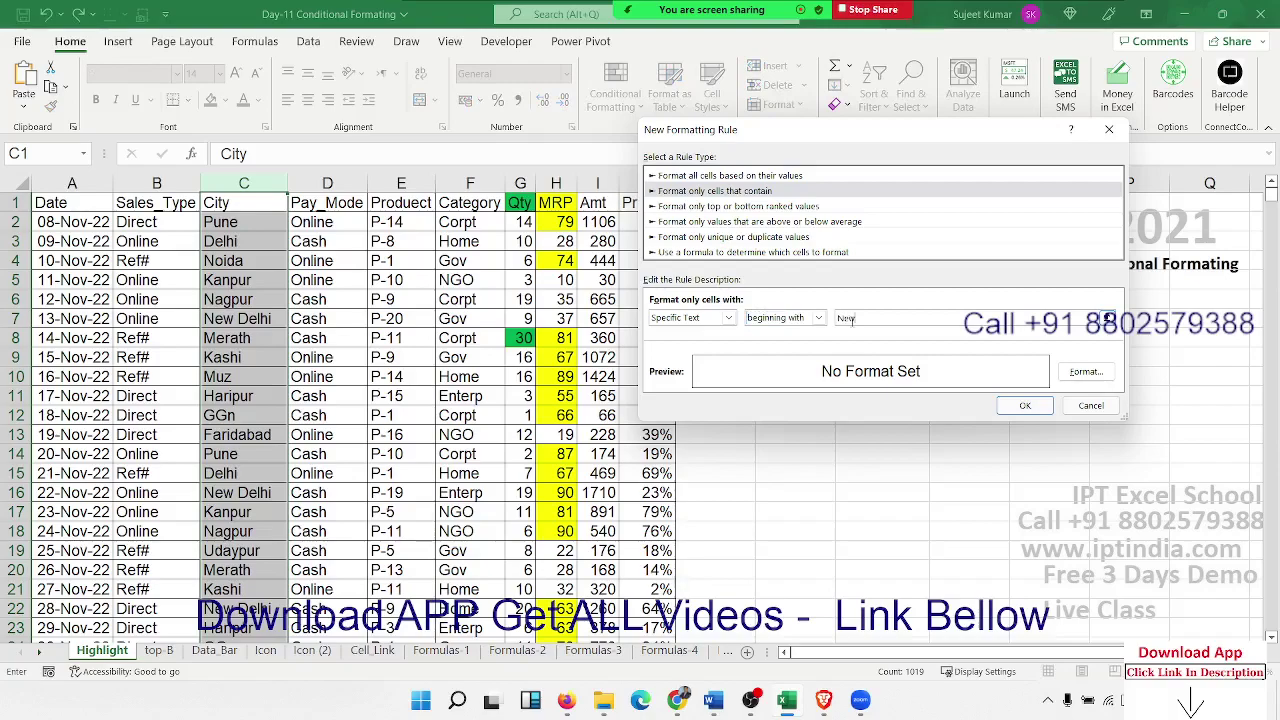
left_click(816, 322)
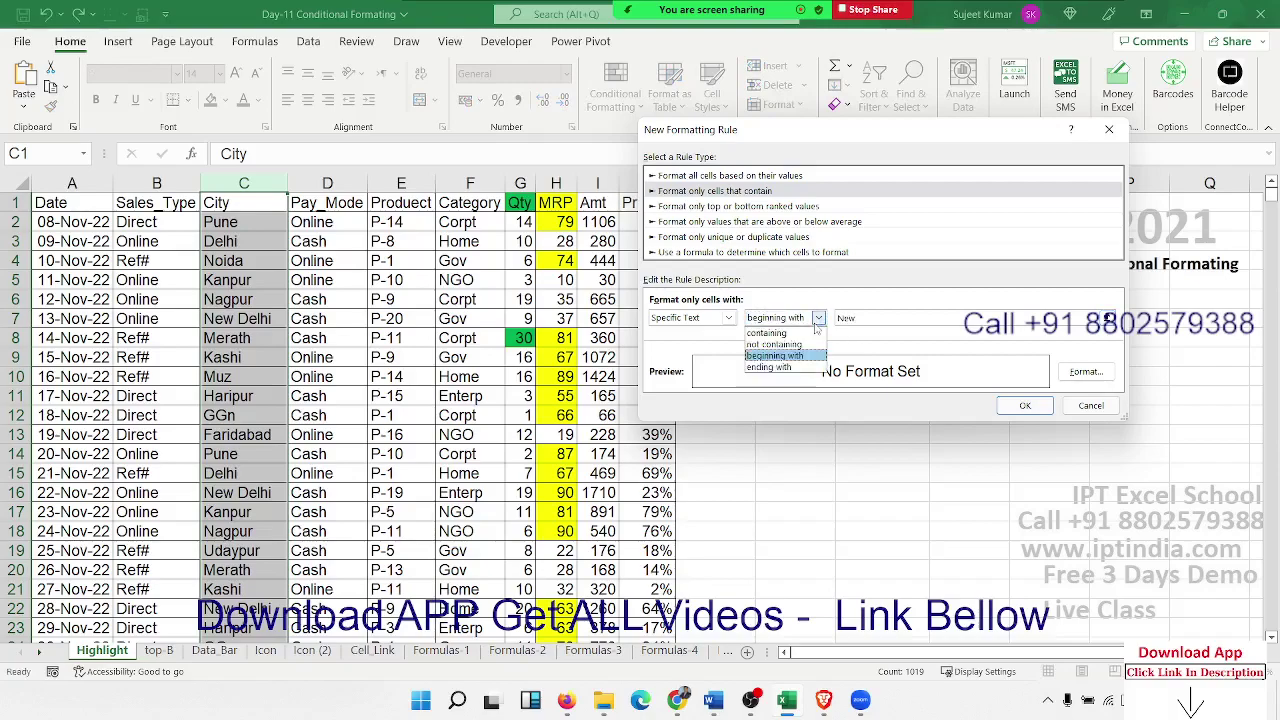
left_click(901, 300)
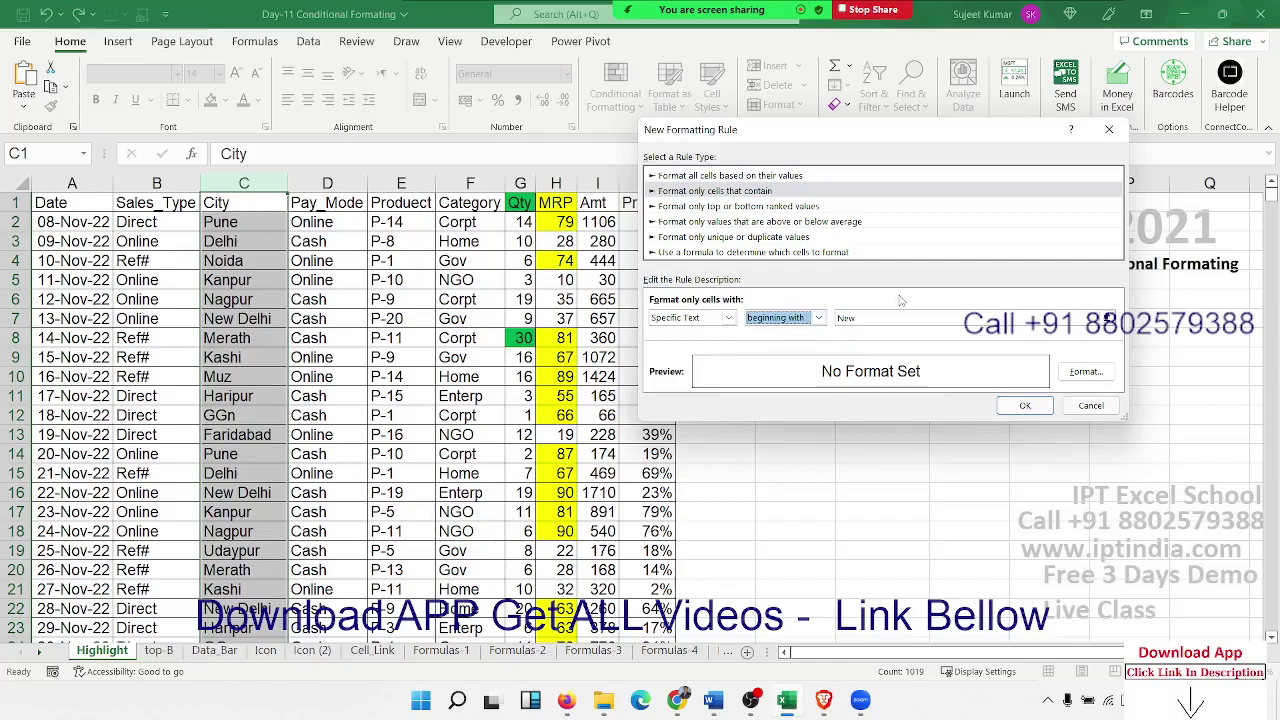
Give the text rule a yellow fill and apply it to the City cells.
left_click(1085, 372)
left_click(734, 216)
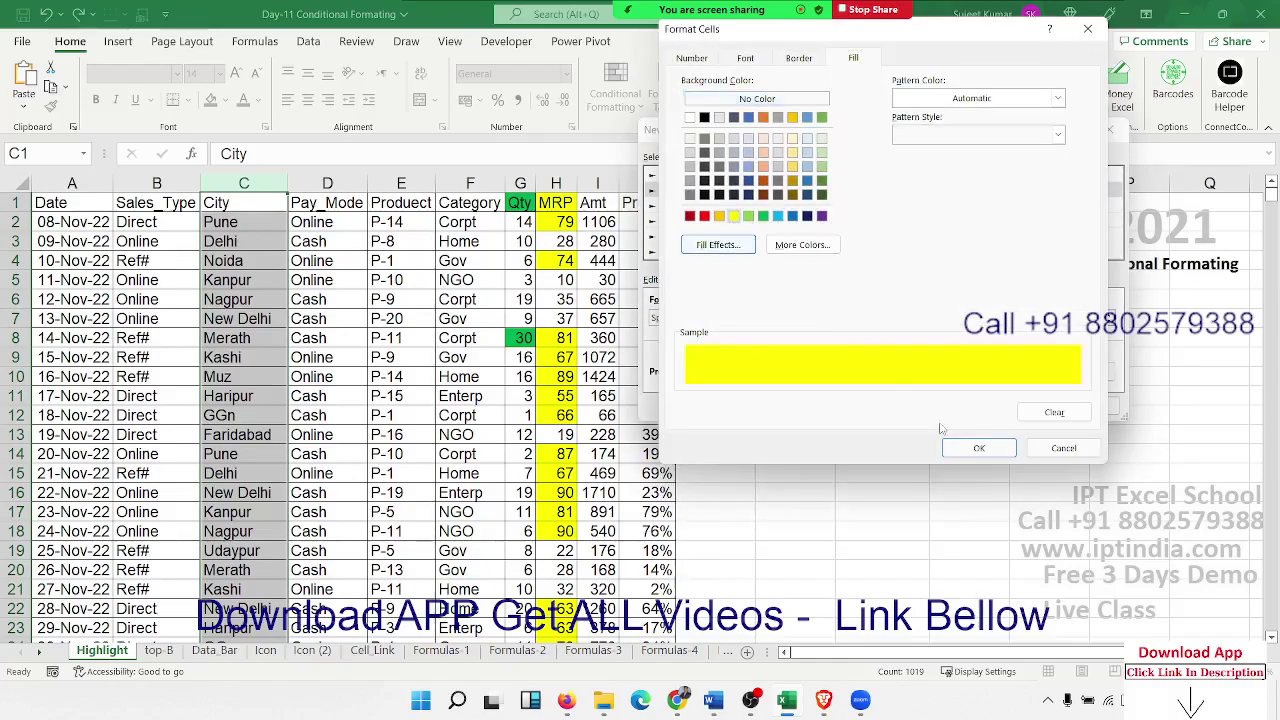
left_click(979, 448)
left_click(1015, 412)
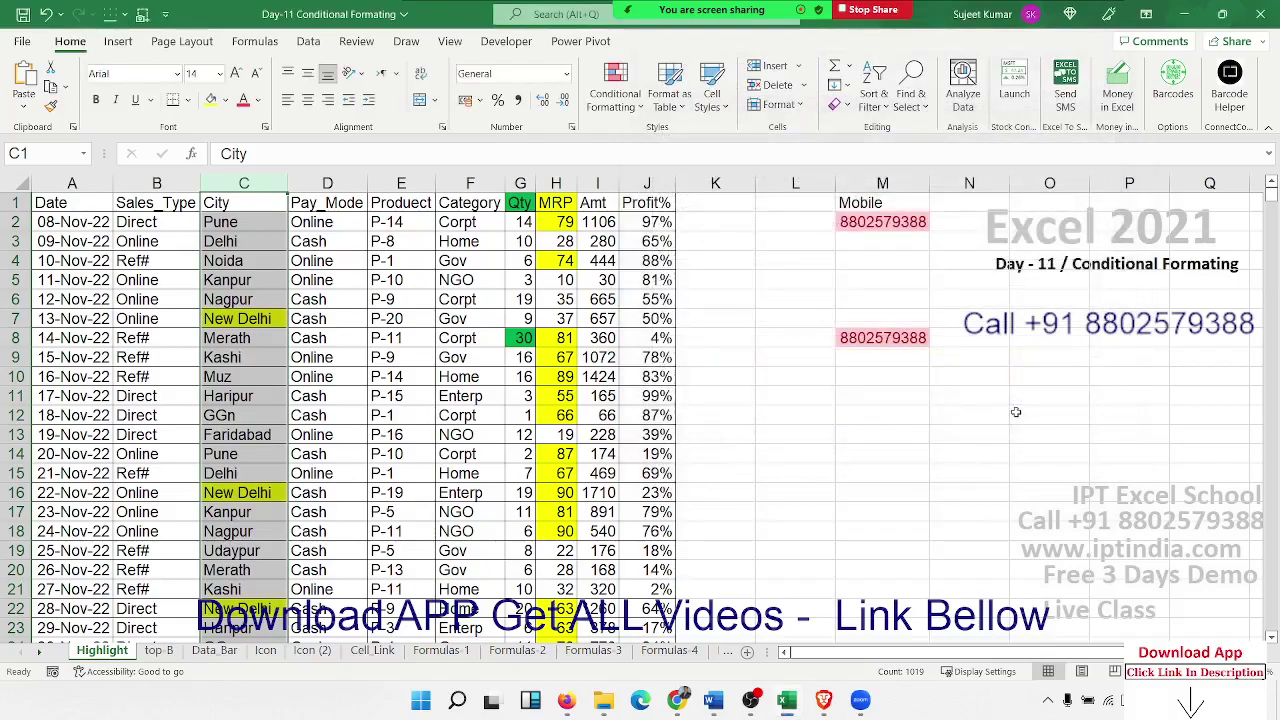
left_click(615, 92)
mouse_move(670, 140)
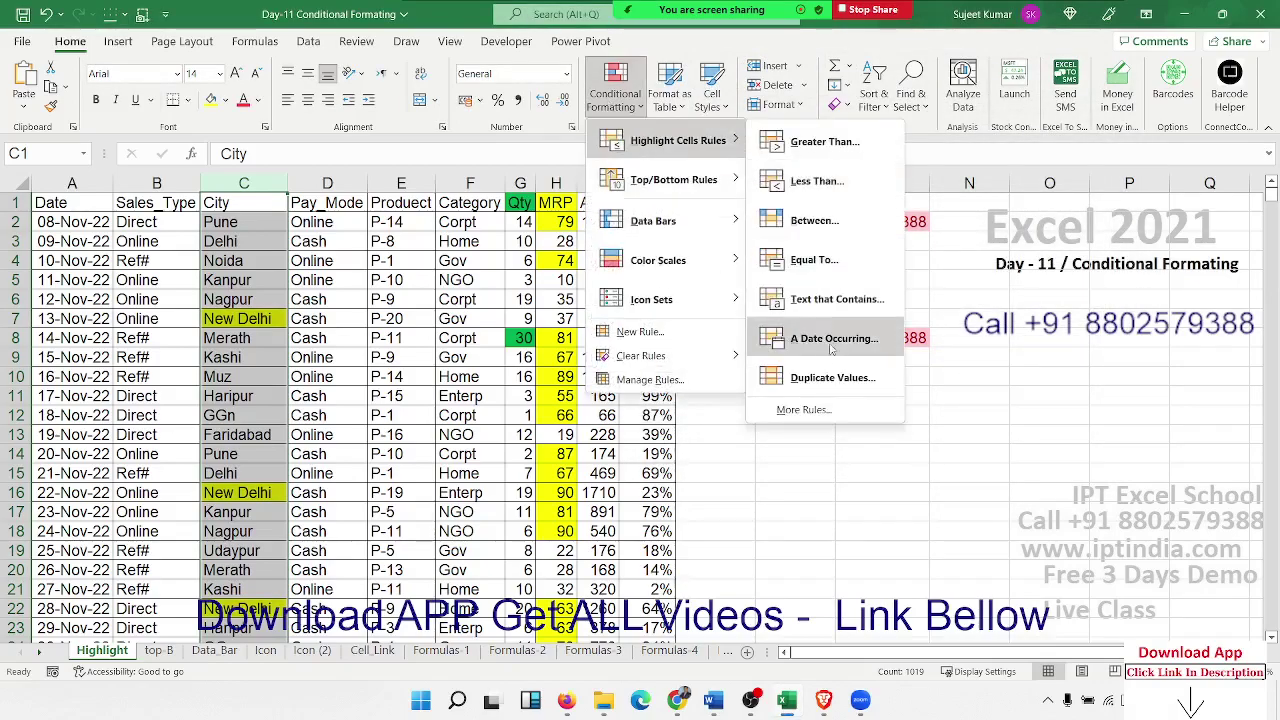
left_click(775, 488)
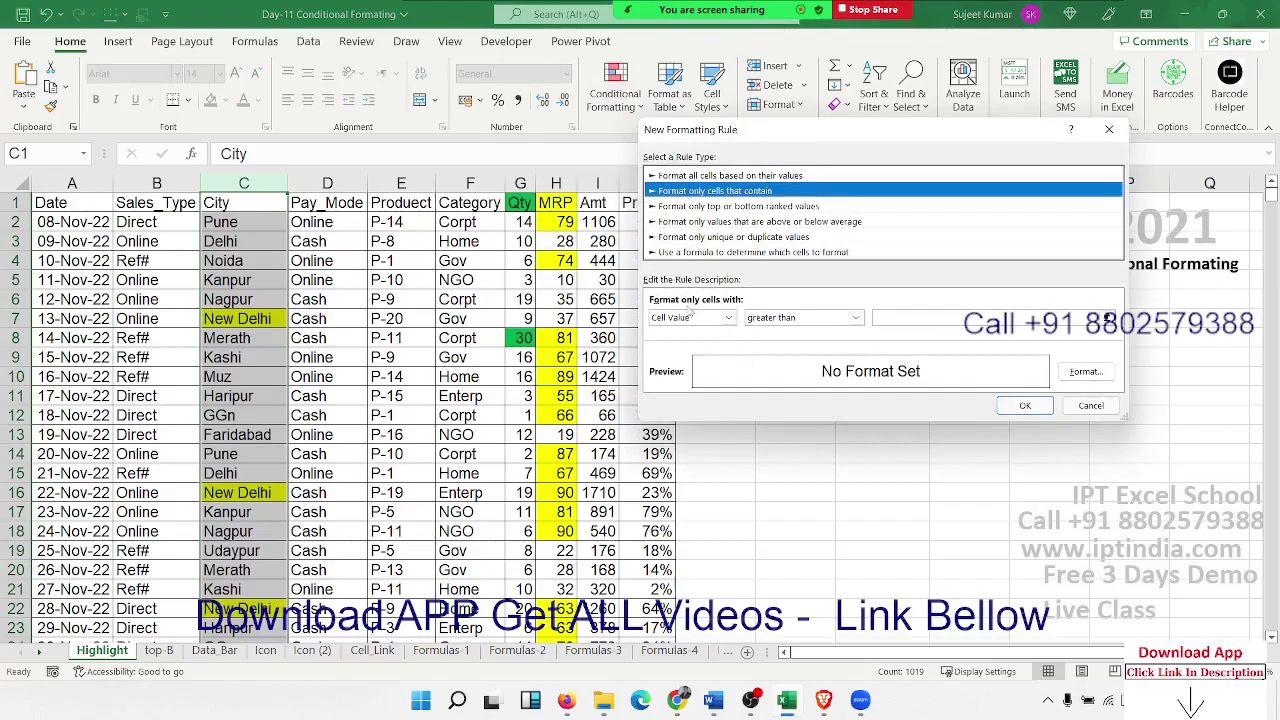
left_click(728, 317)
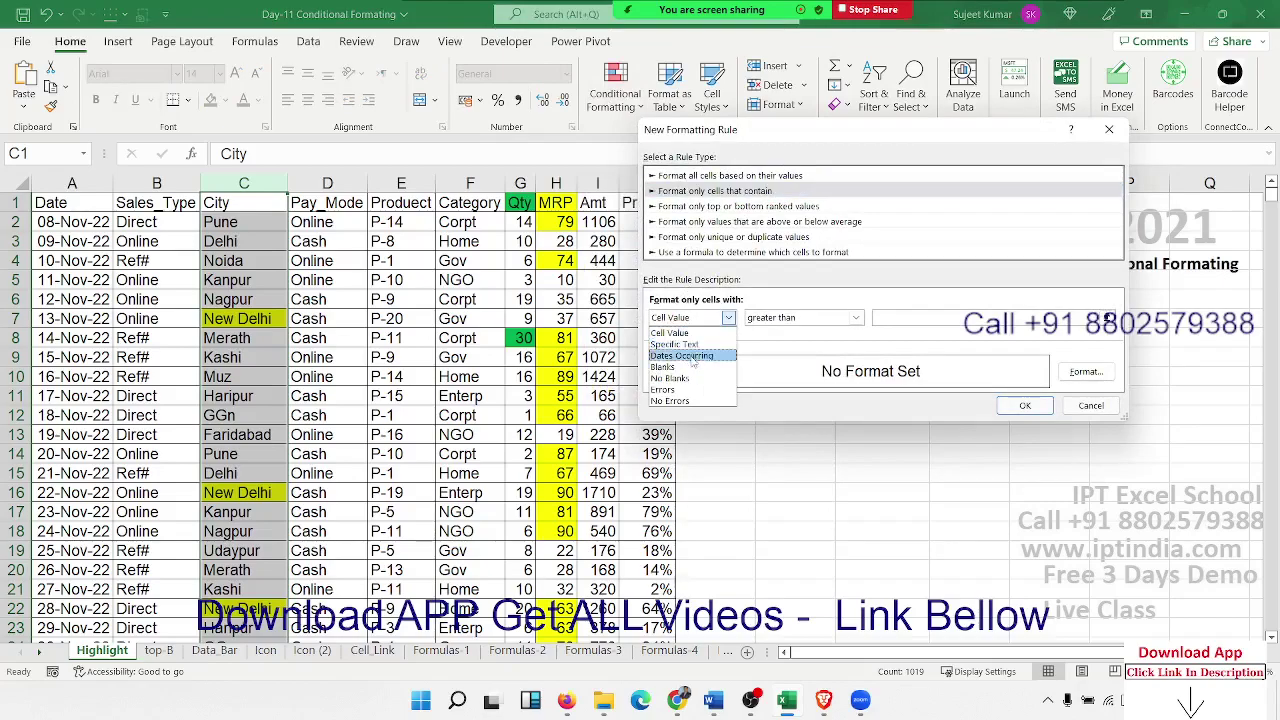
left_click(691, 355)
left_click(688, 319)
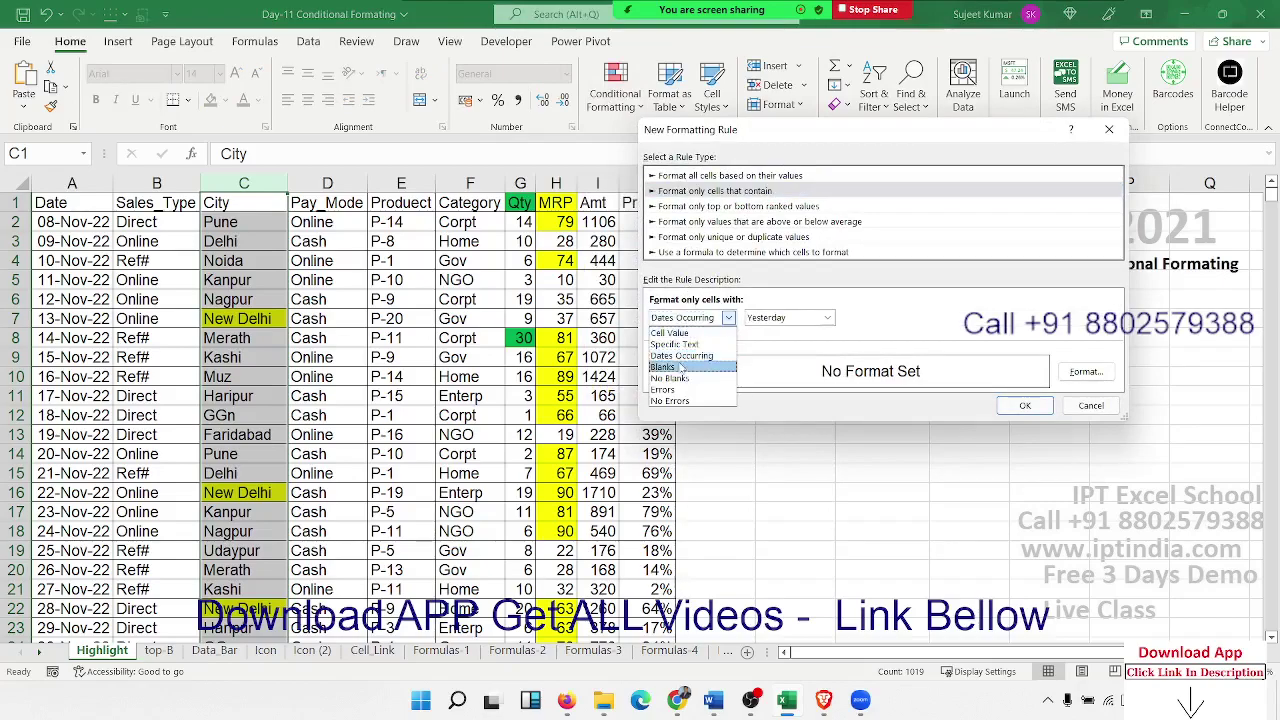
left_click(678, 370)
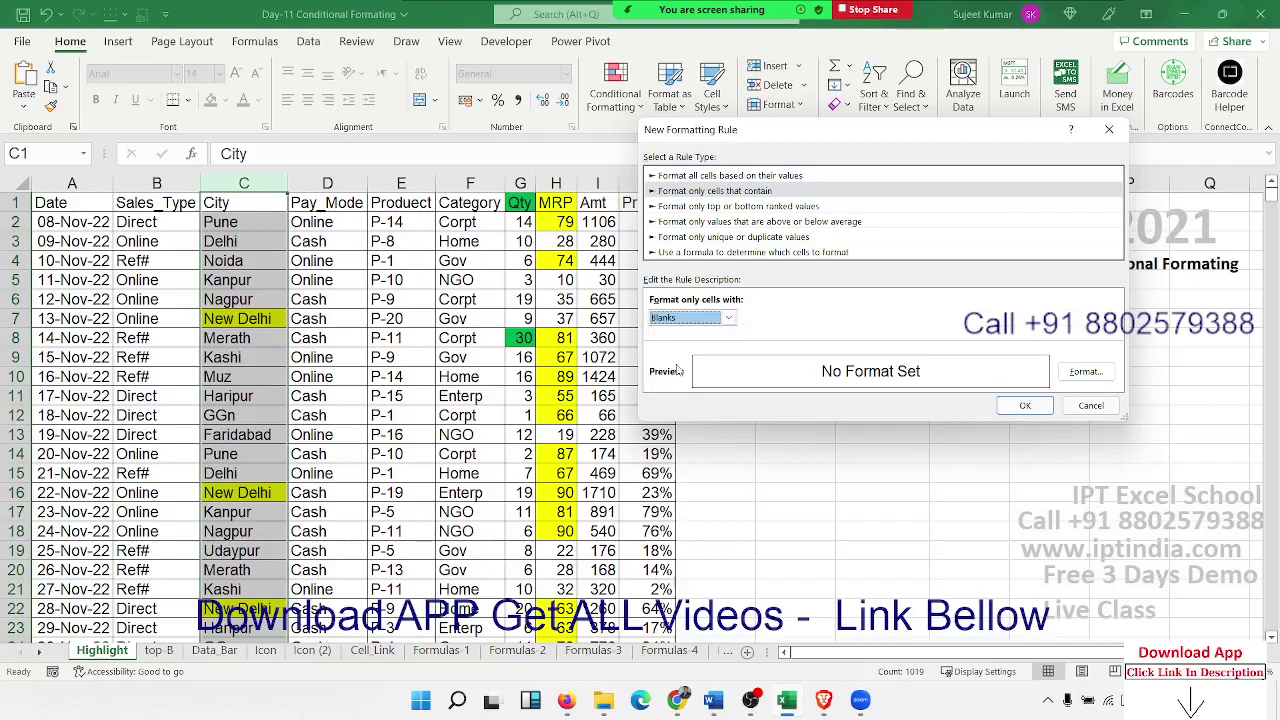
left_click(686, 318)
left_click(670, 378)
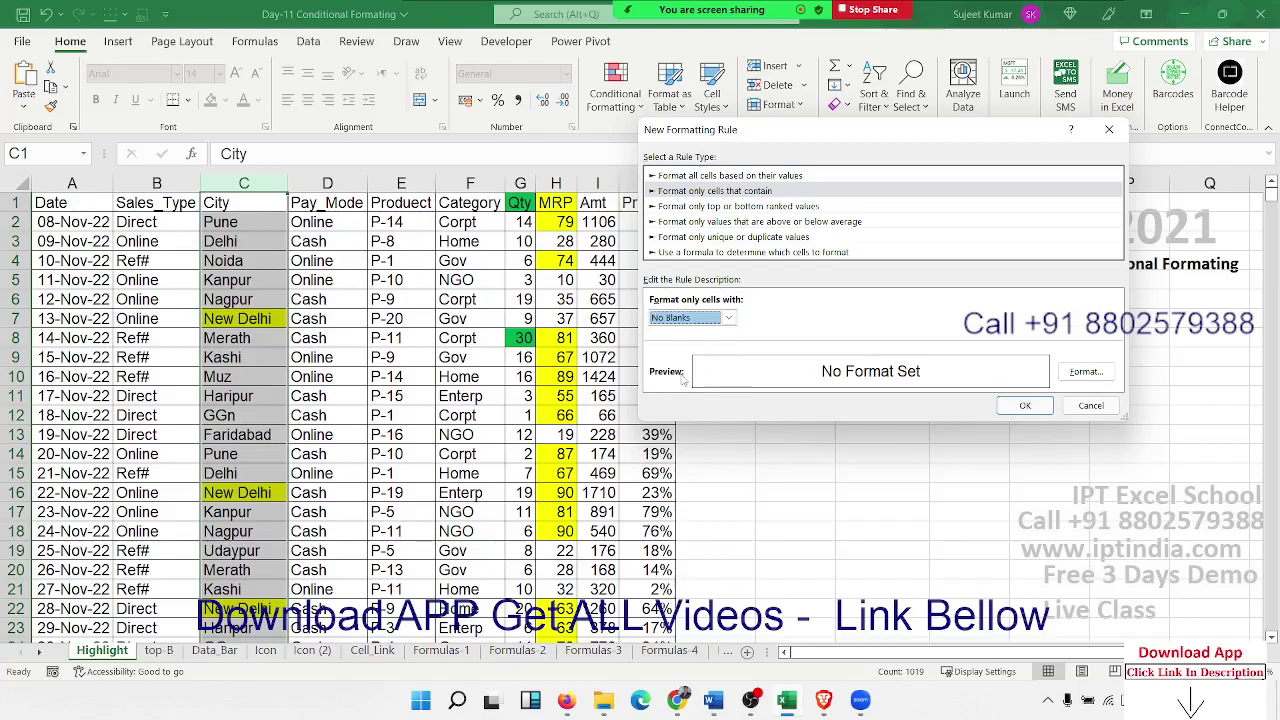
left_click(690, 318)
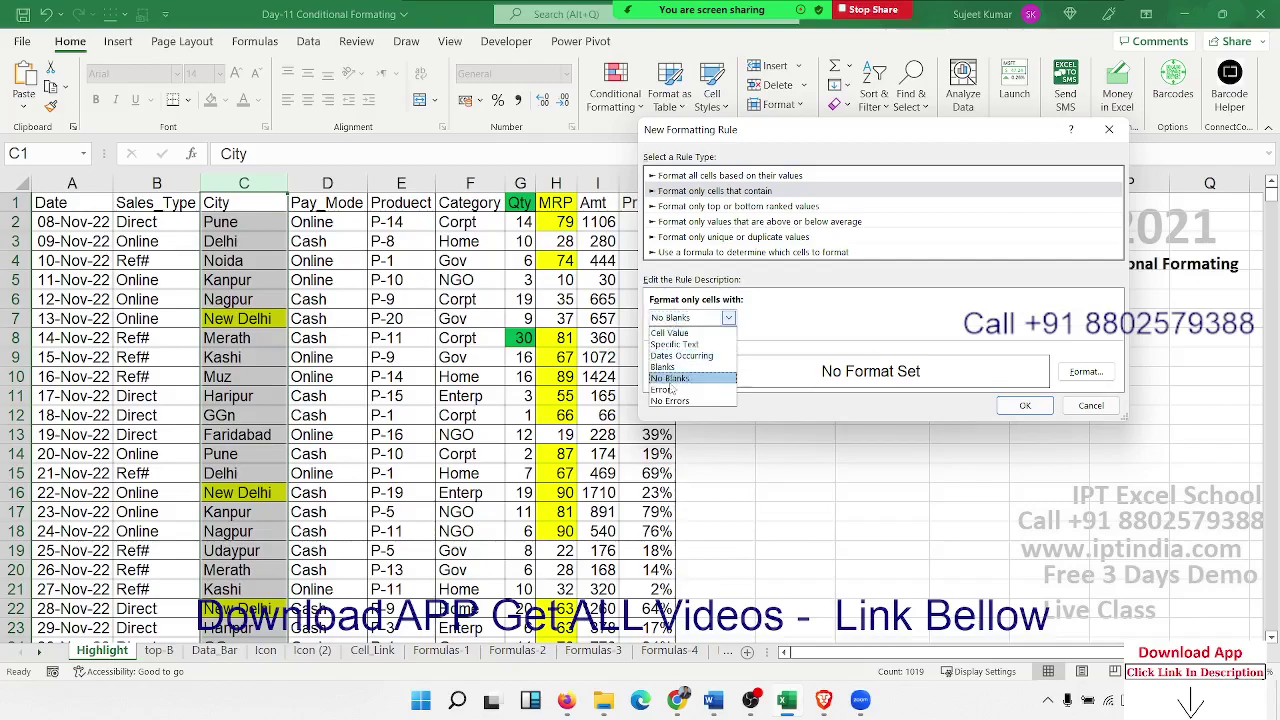
left_click(1079, 410)
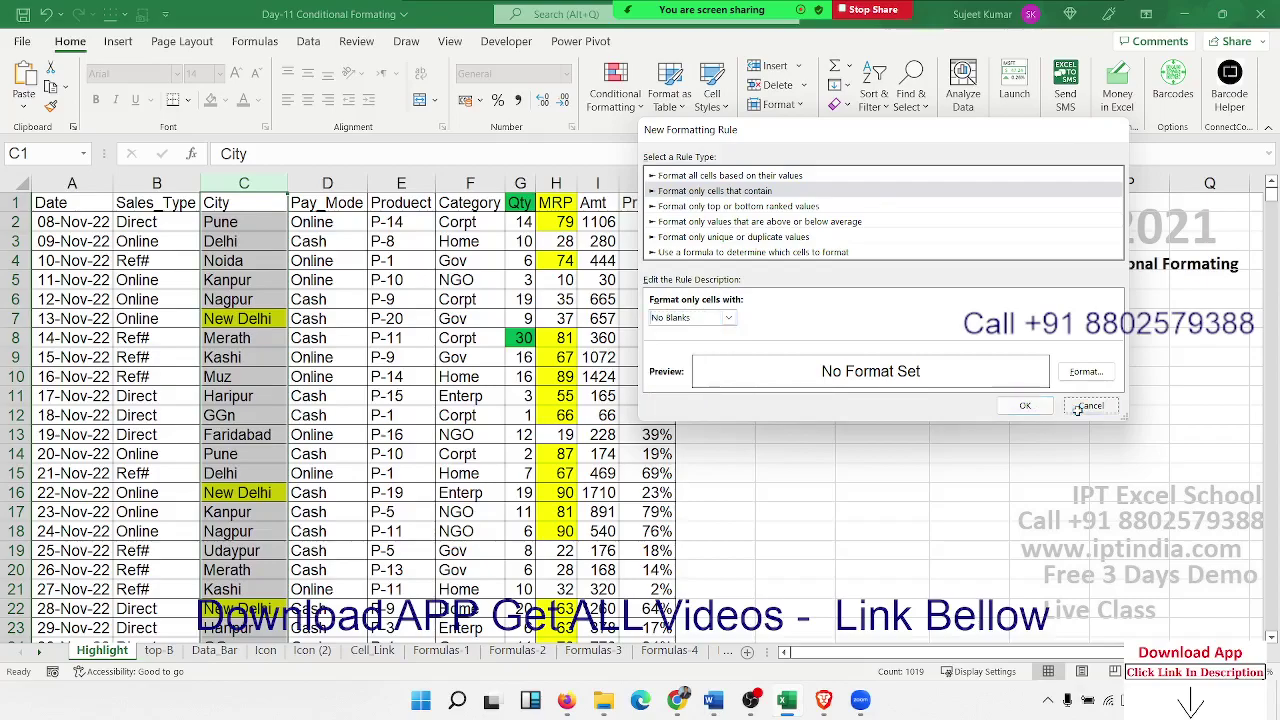
left_click(1085, 408)
key("Right")
key("Right")
Start a RANDBETWEEN formula in O6, then abandon it.
key("Right")
key("Right")
key("Right")
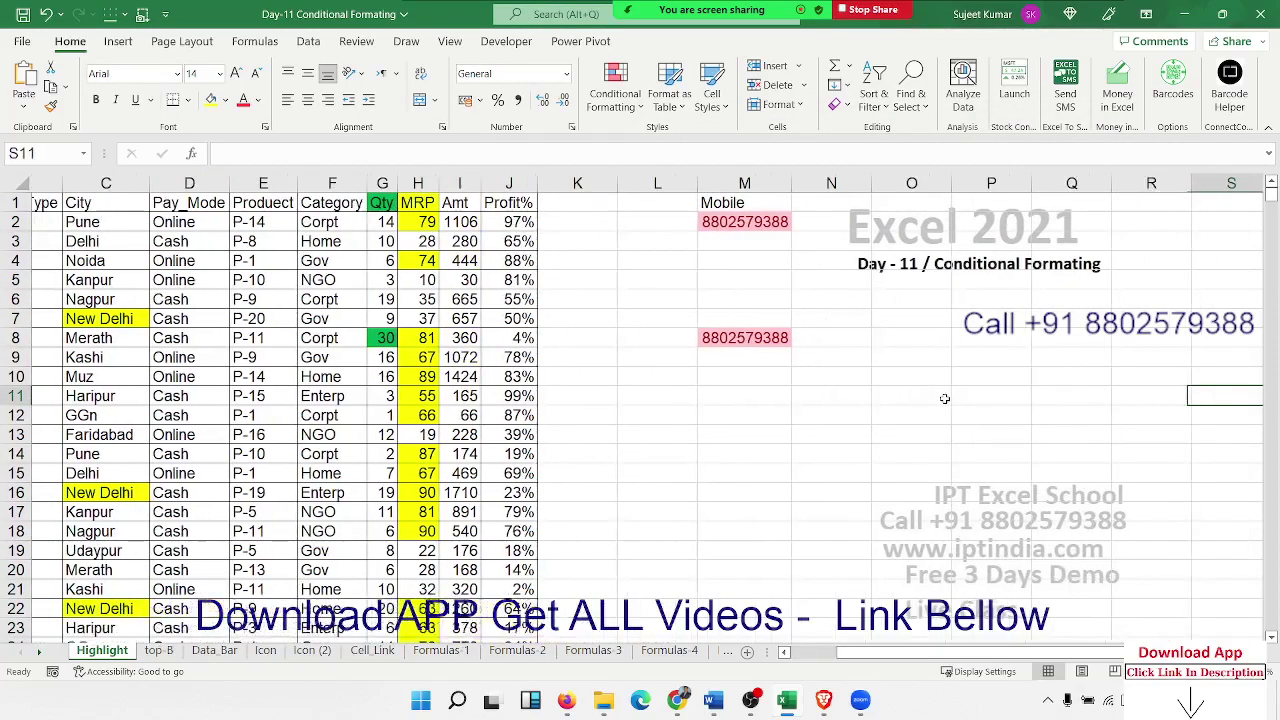
key("Right")
key("Right")
key("Right")
left_click(655, 303)
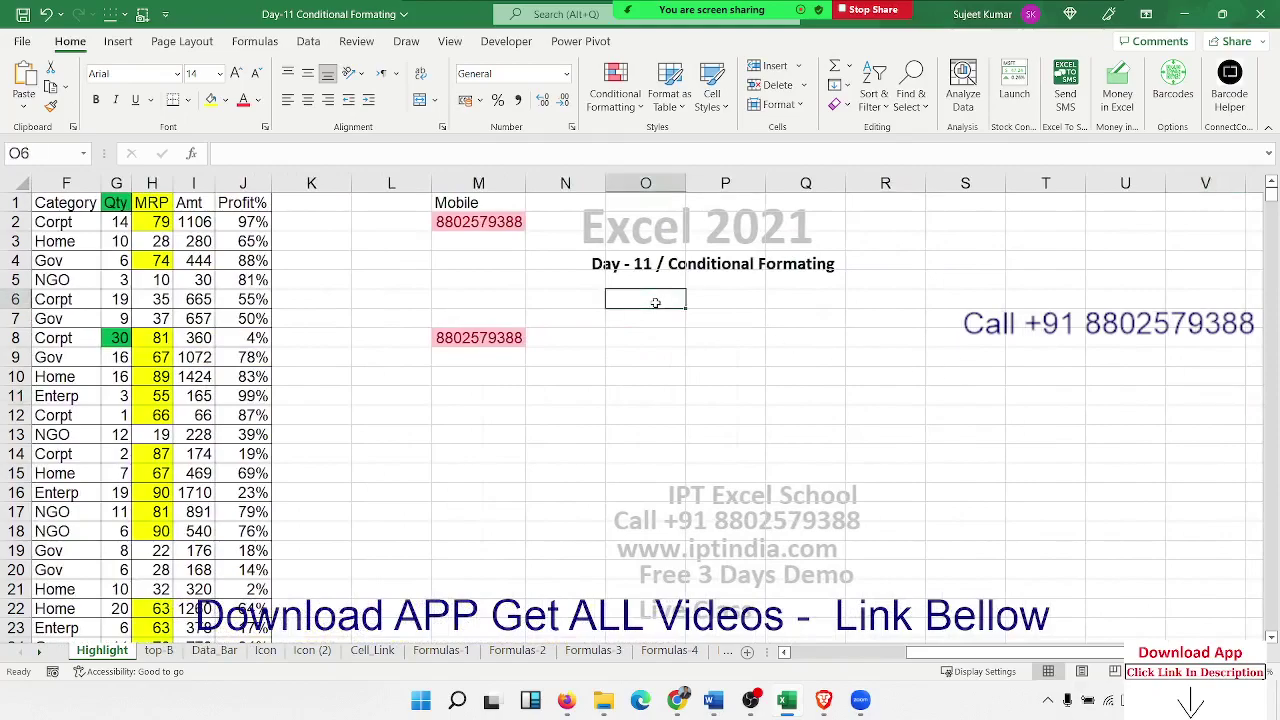
type("=ra")
key("Down")
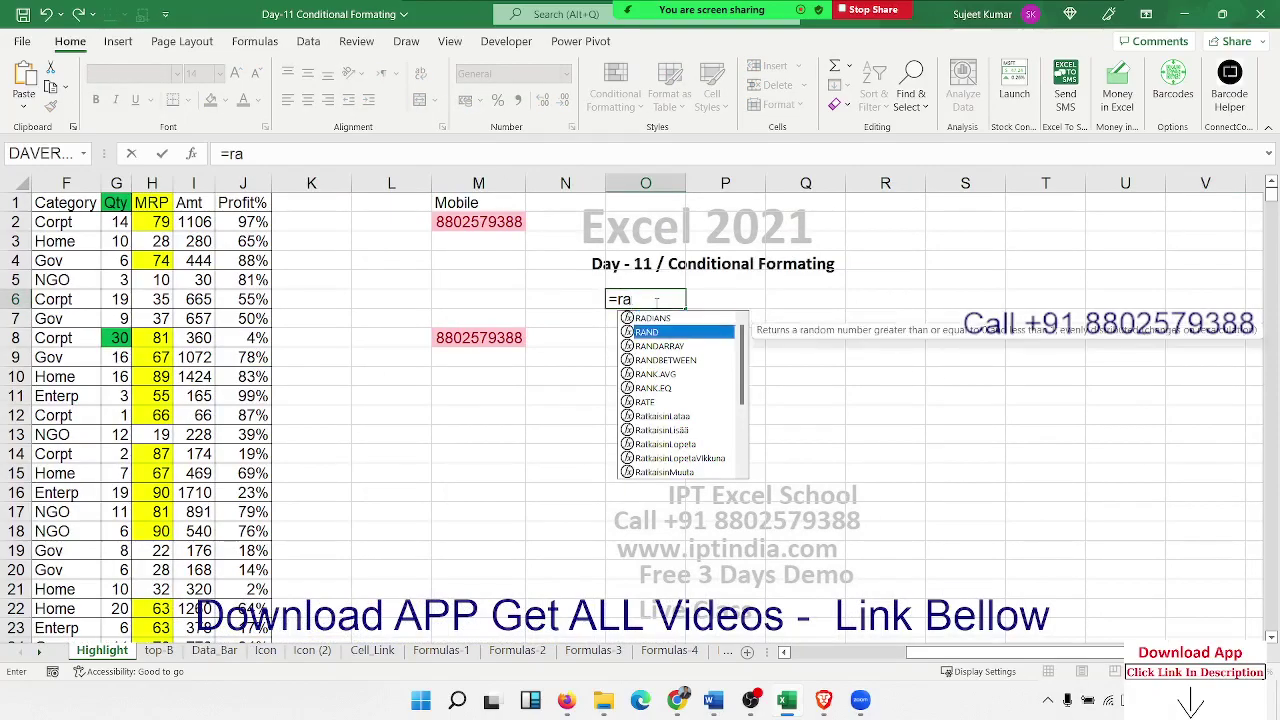
key("Down")
key("Down")
key("Tab")
key("Return")
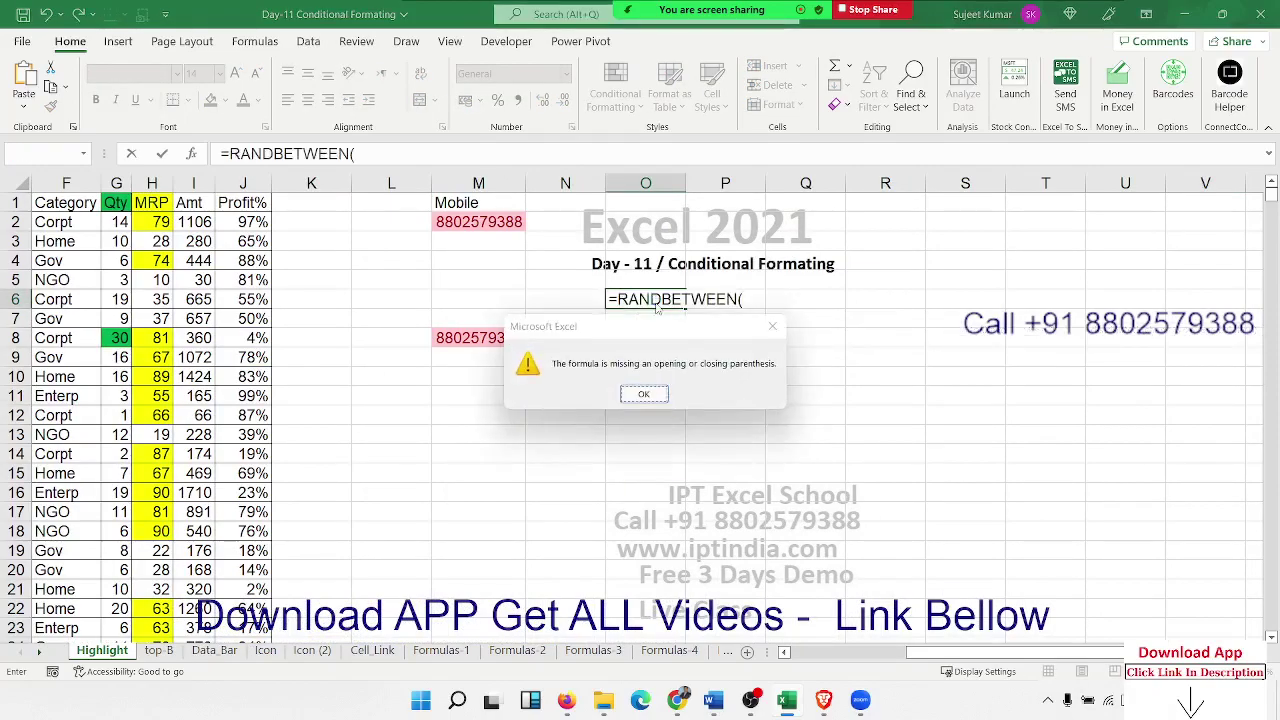
key("Escape")
key("Escape")
Enter =NA() in O6 and fill it across O6:T13.
type("=na")
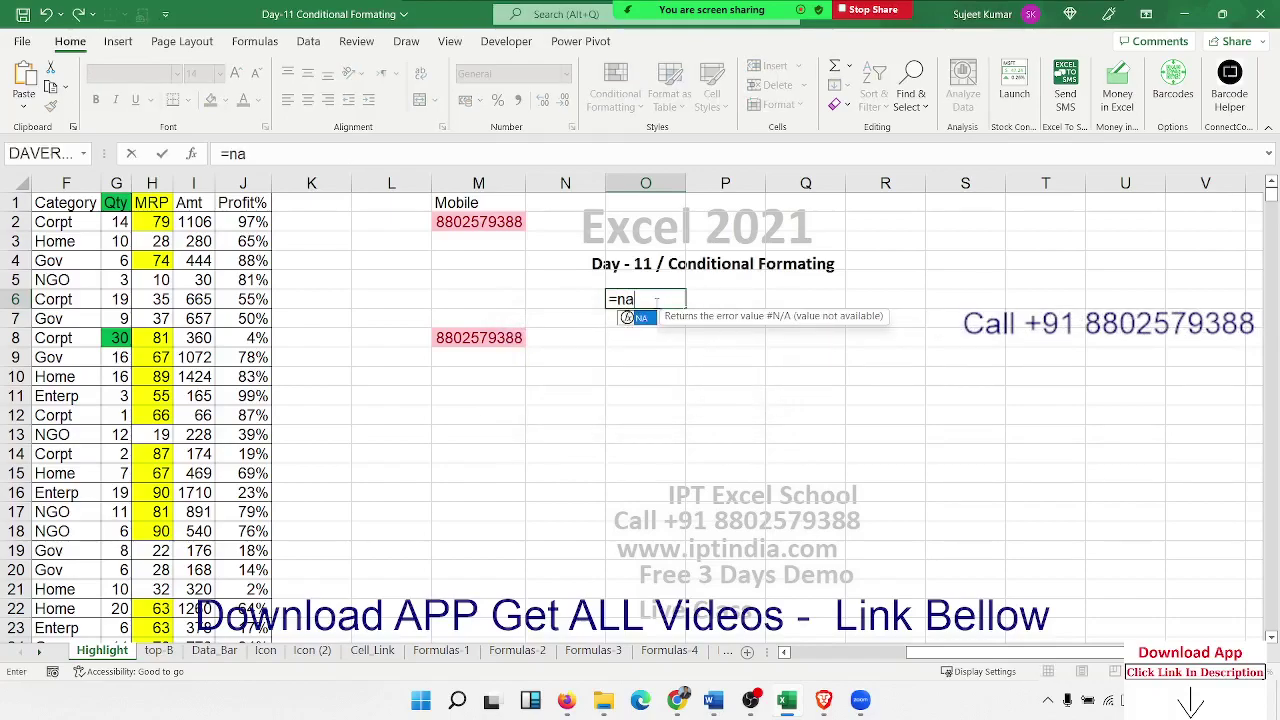
key("Tab")
left_click(686, 402)
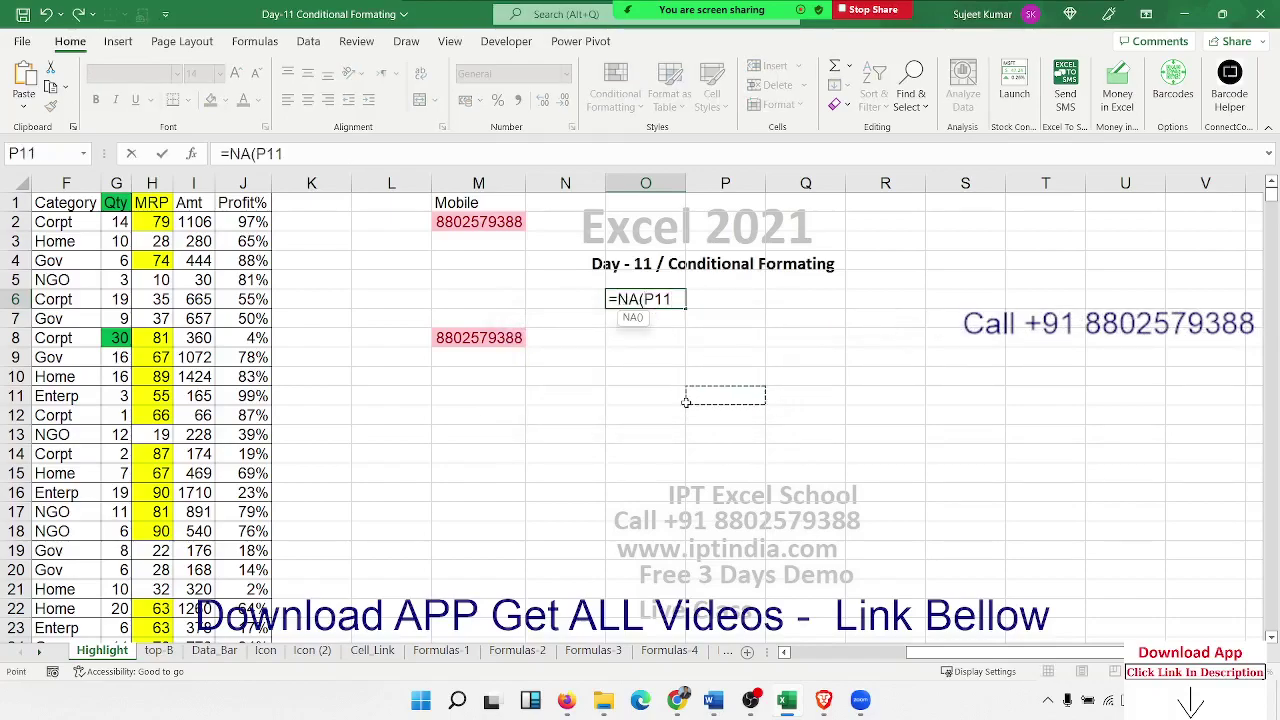
key("Return")
key("Return")
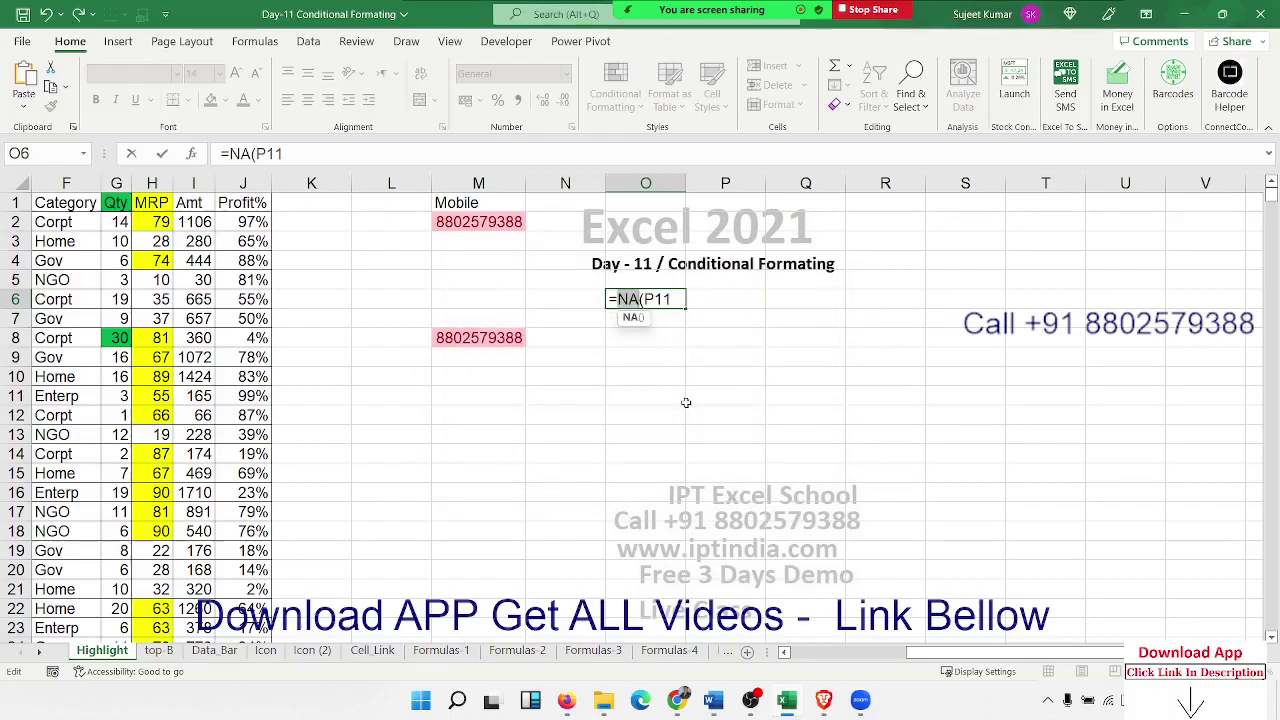
key("BackSpace")
key("BackSpace")
key("BackSpace")
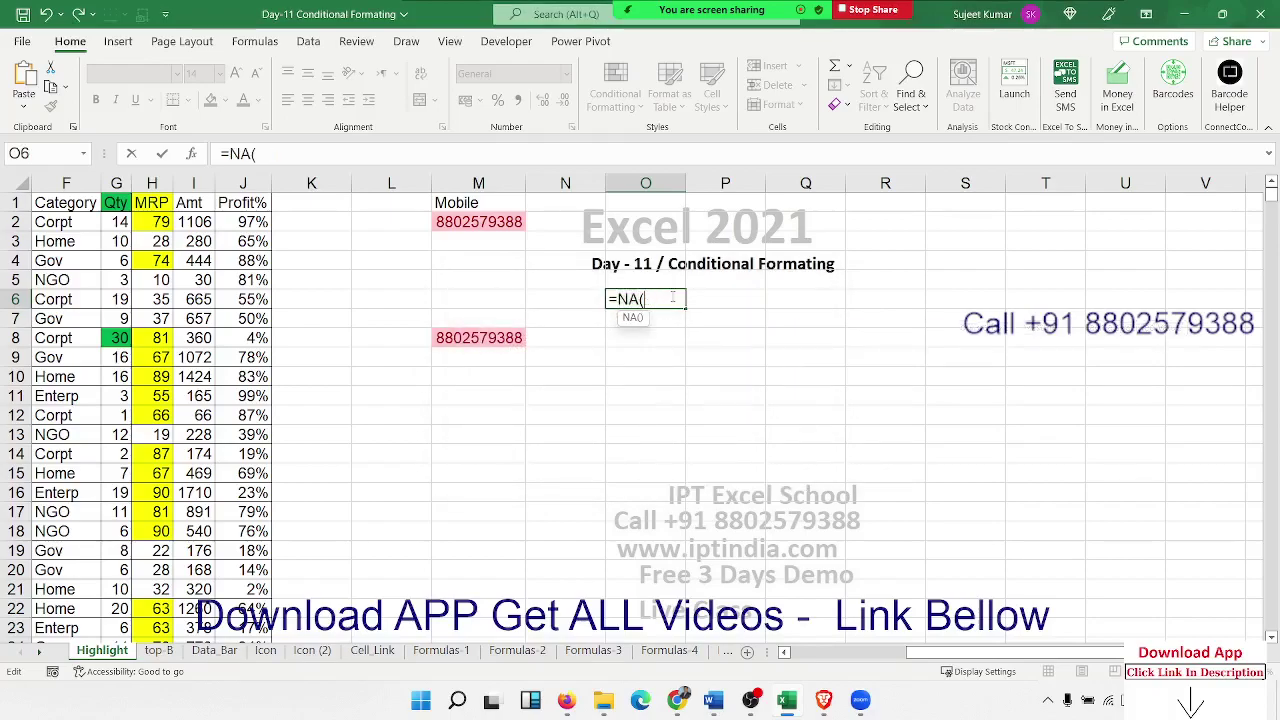
type(")")
key("Return")
left_click_drag(657, 299, 1039, 435)
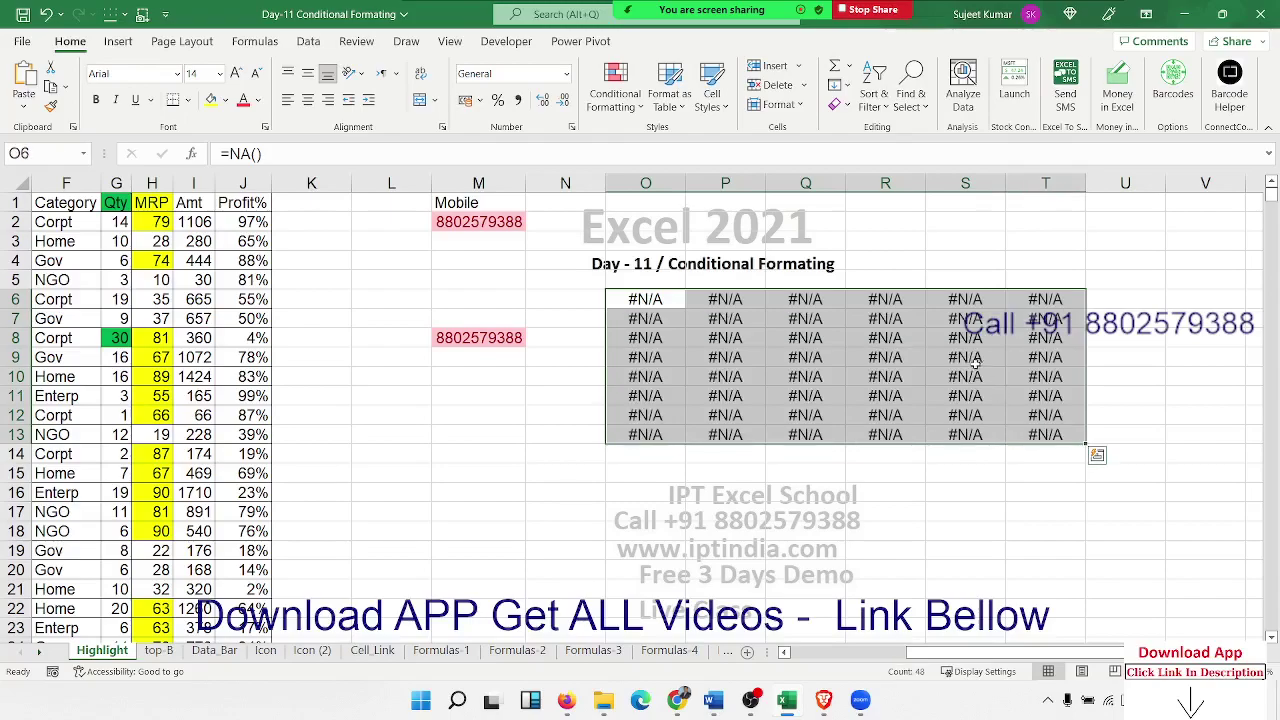
Type 500 in S9, 200 in P7, 300 in P13, 400 in O9, then select O6:T13.
left_click(943, 354)
type("500")
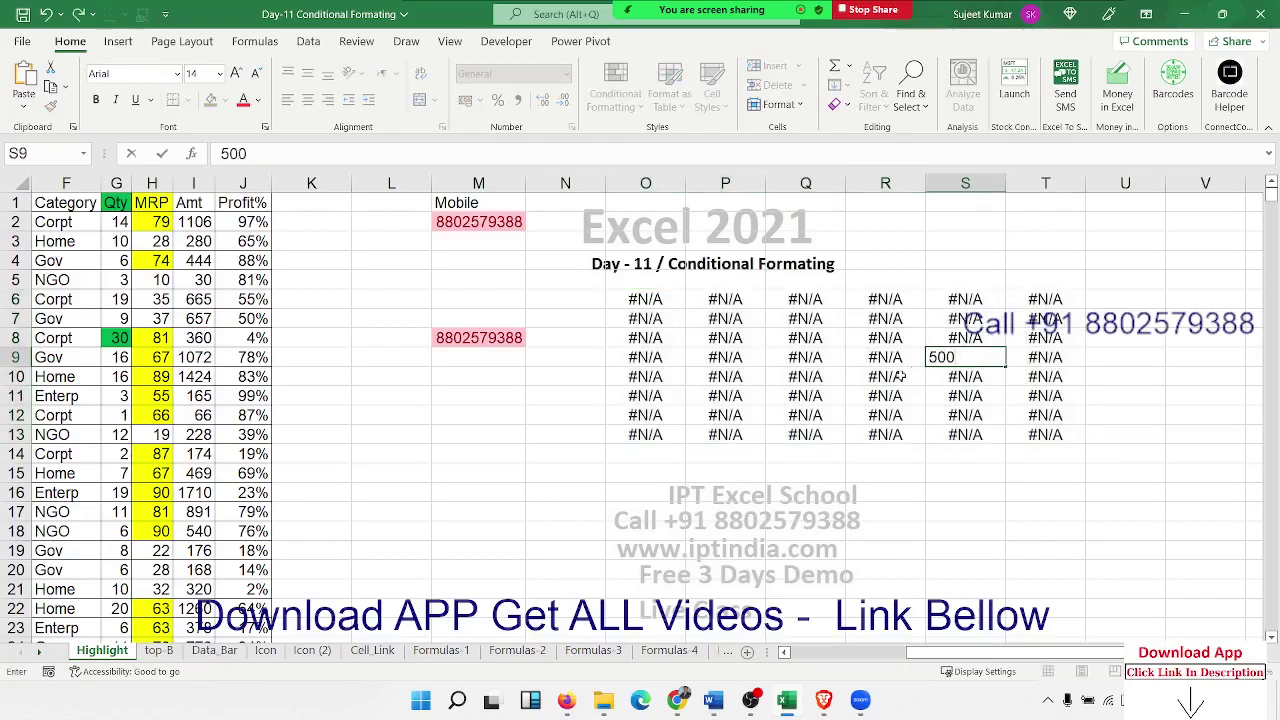
left_click(720, 320)
type("200")
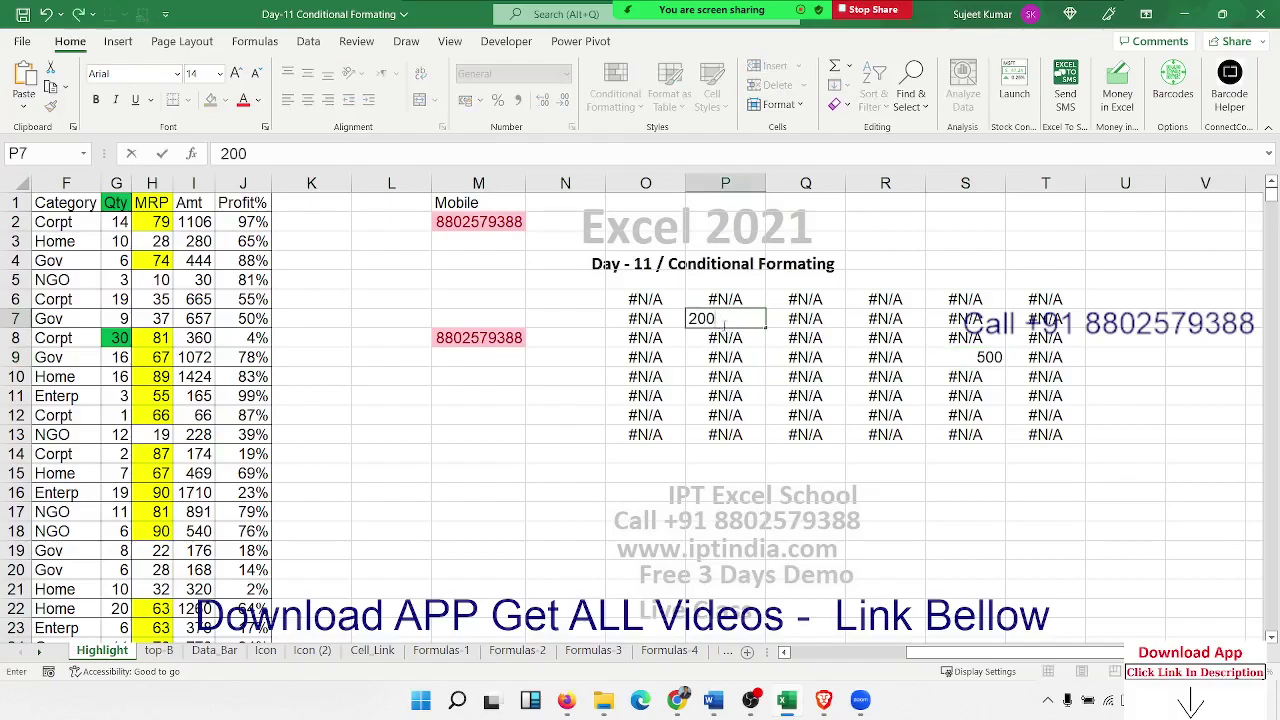
left_click(690, 430)
type("30")
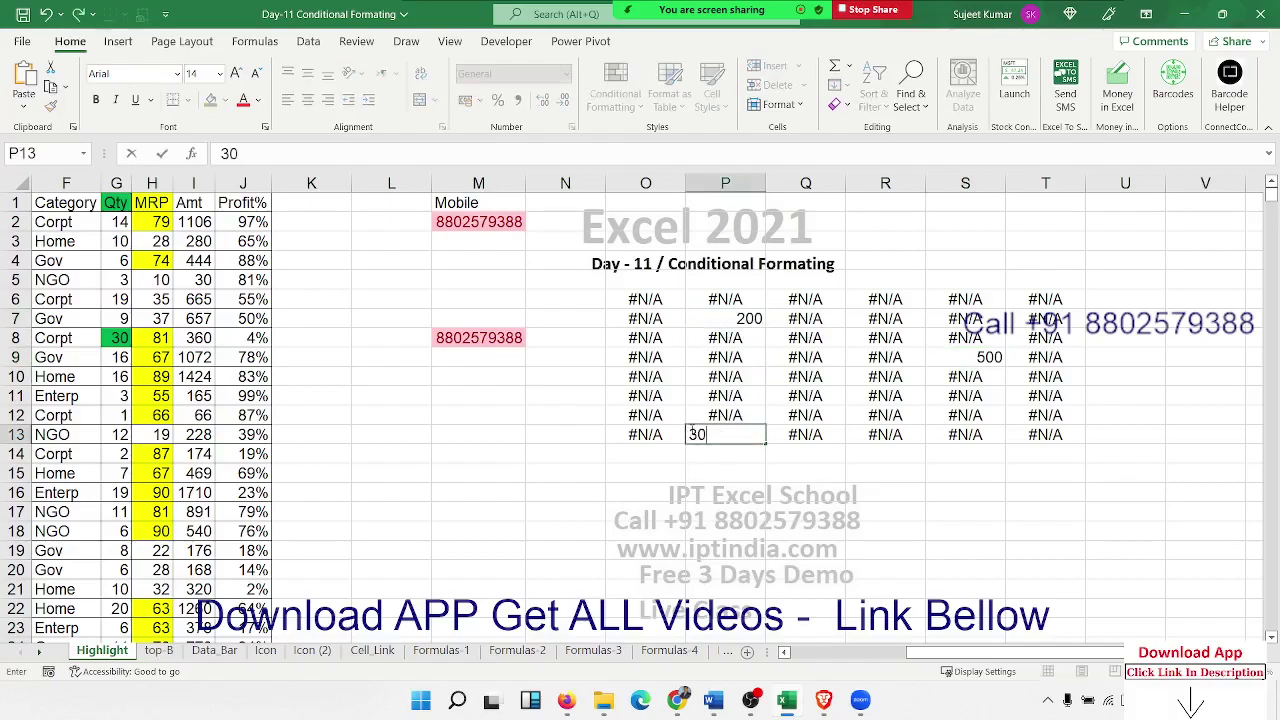
type("0")
left_click(647, 355)
type("4")
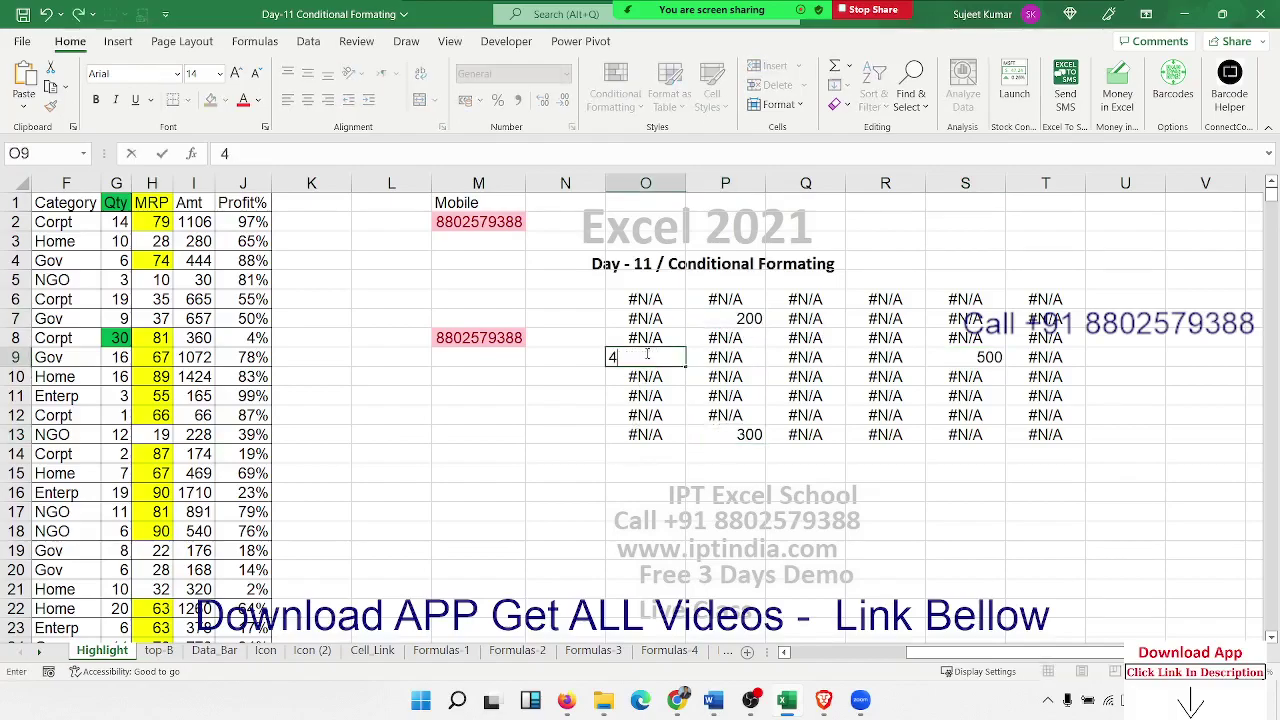
type("00")
left_click(613, 376)
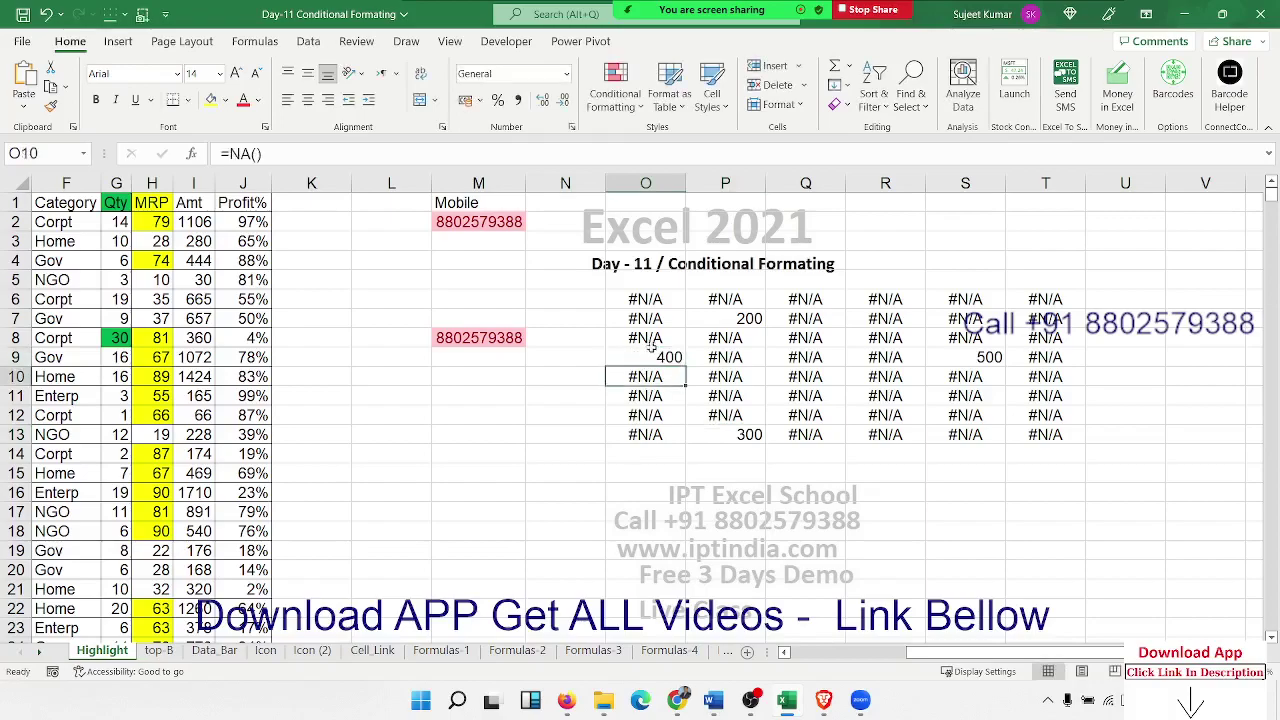
left_click_drag(648, 300, 1030, 428)
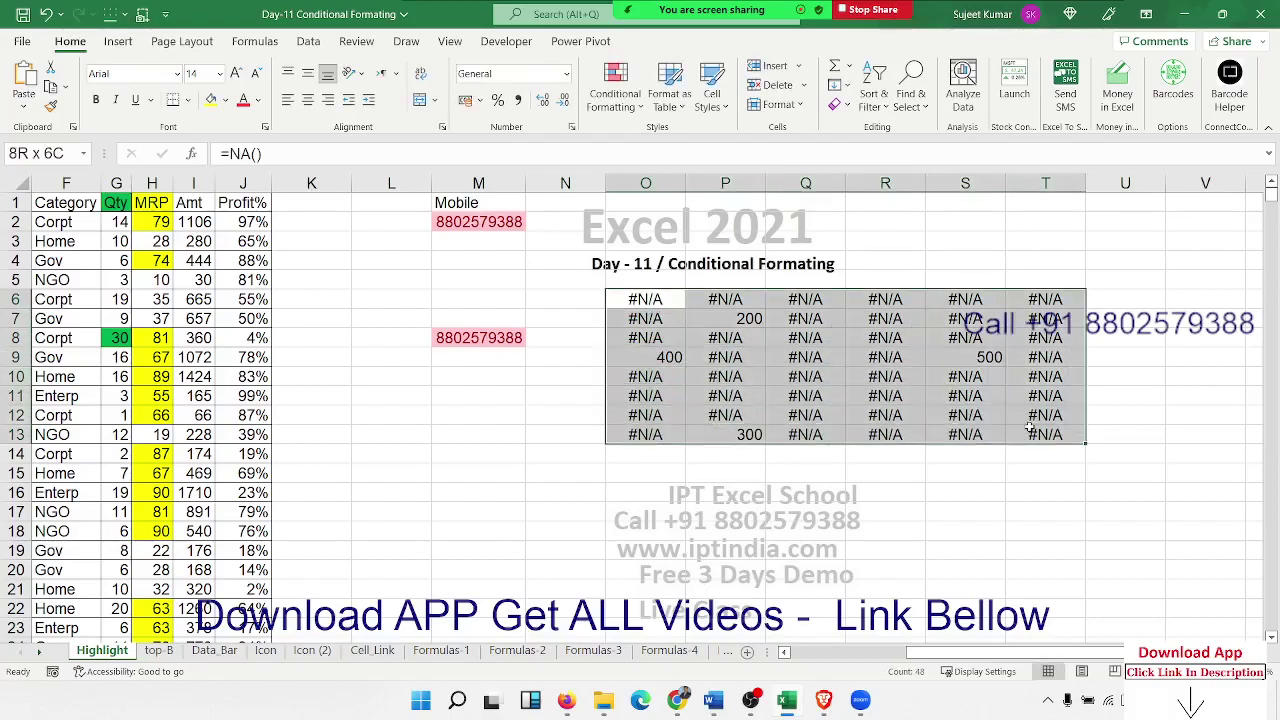
Start a New Rule formatting only cells that contain errors.
left_click(615, 88)
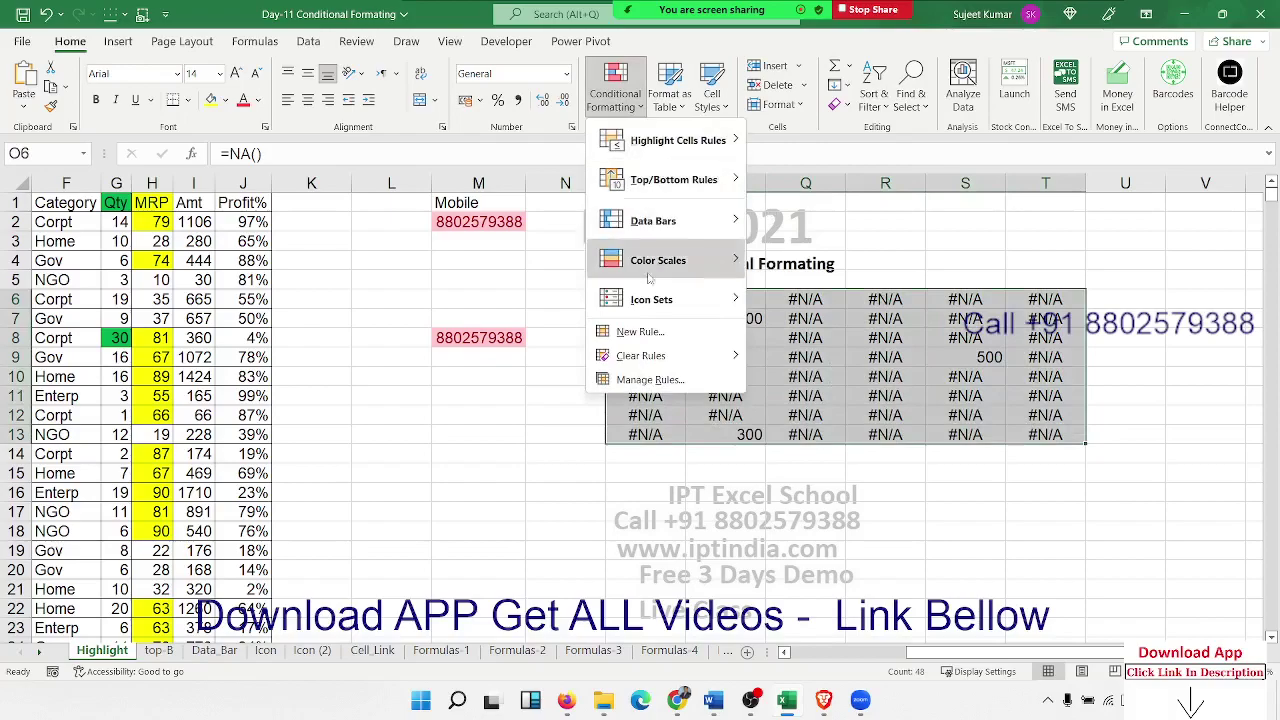
left_click(646, 338)
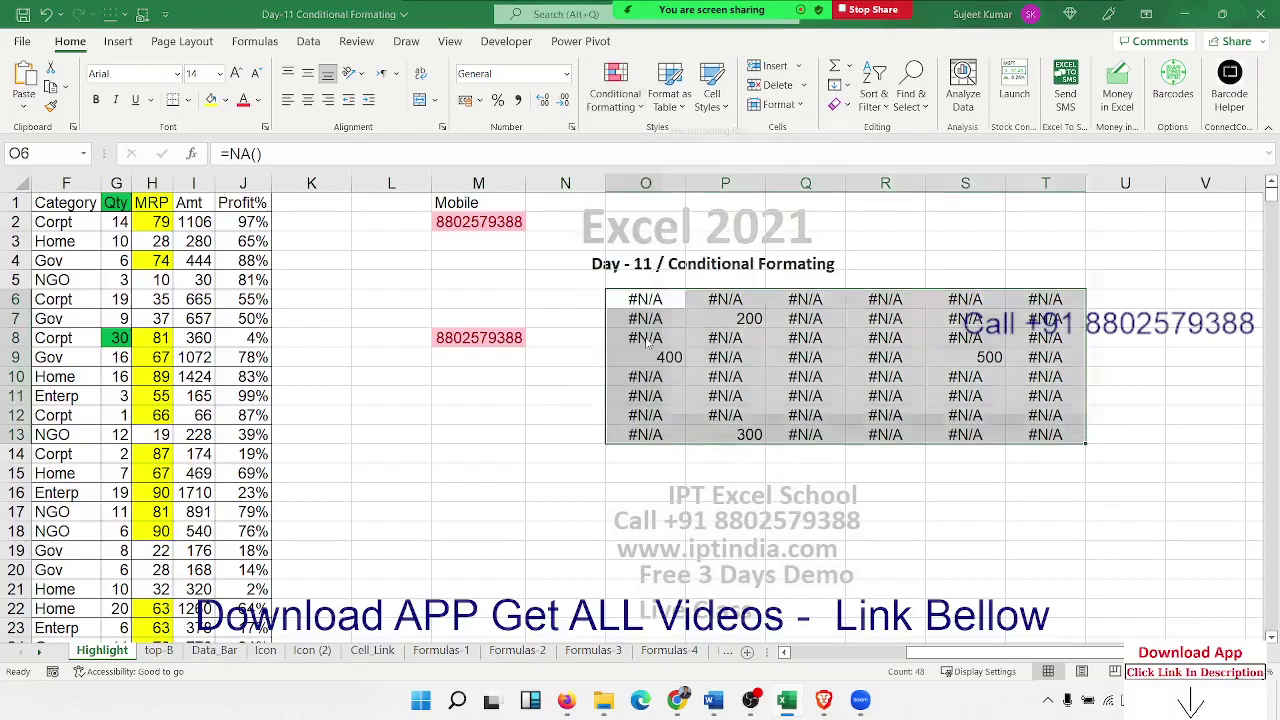
left_click(720, 237)
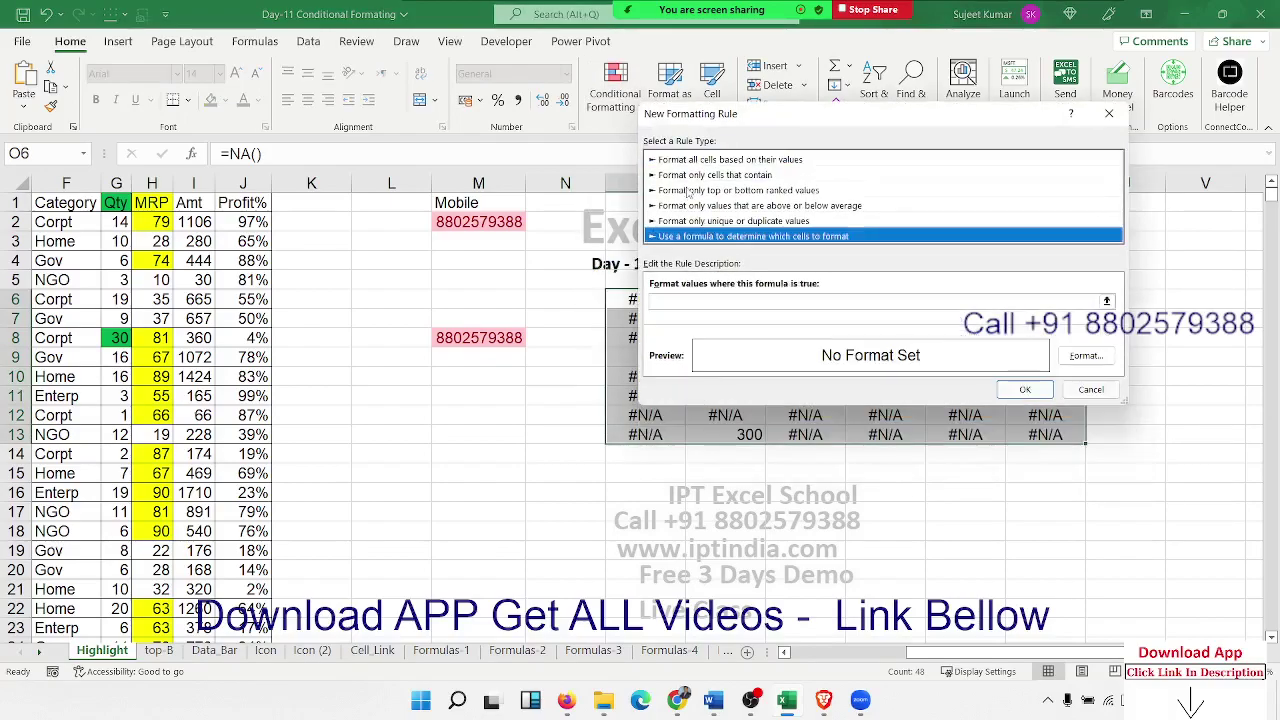
left_click(714, 175)
left_click_drag(713, 122, 383, 95)
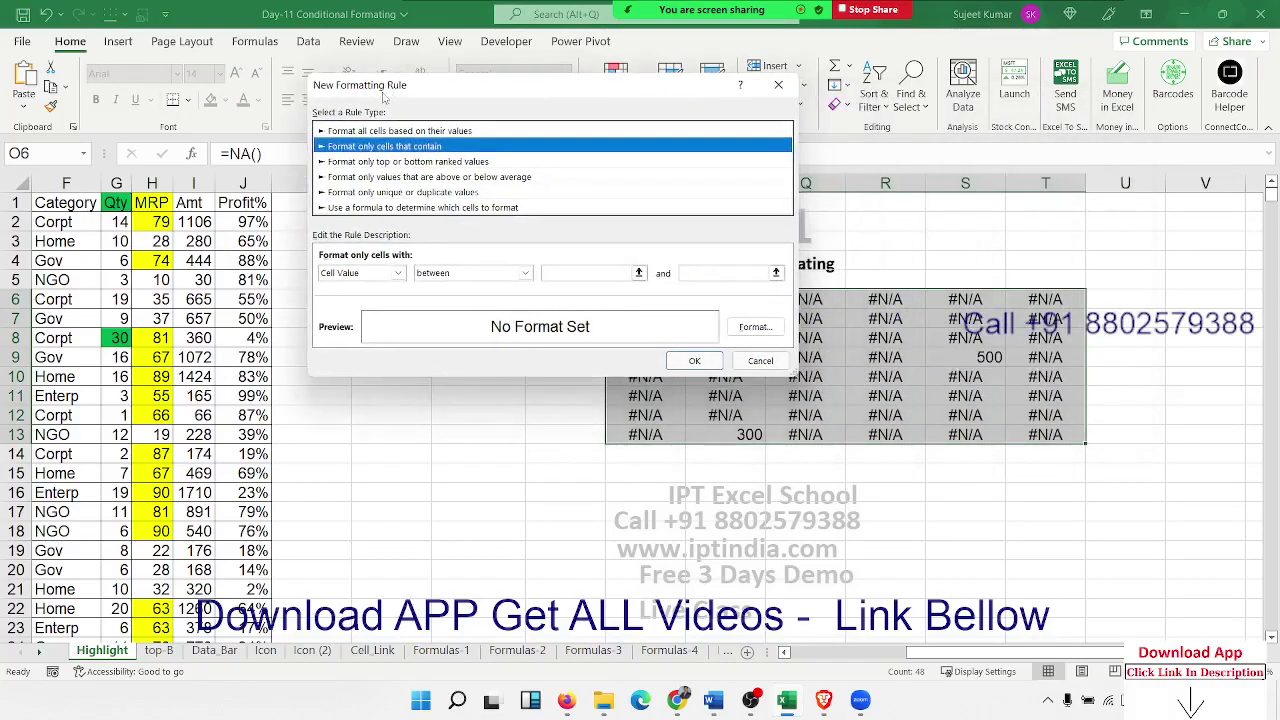
left_click(357, 273)
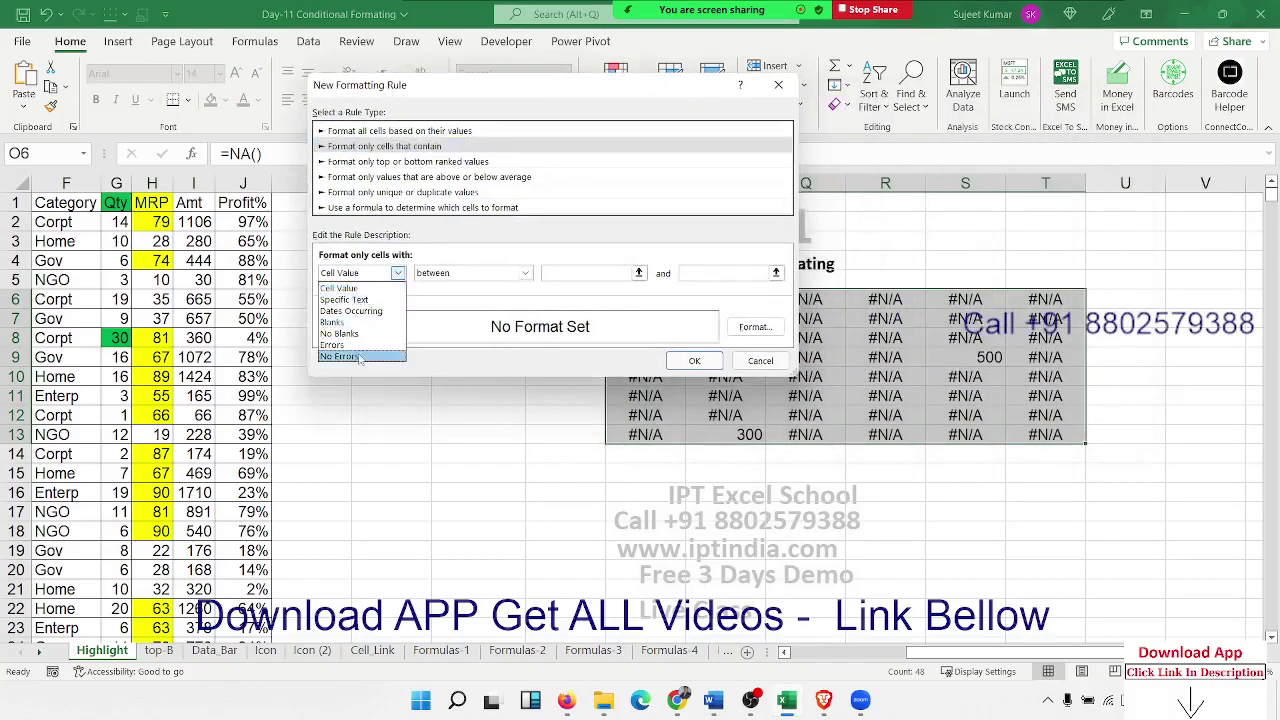
left_click(357, 345)
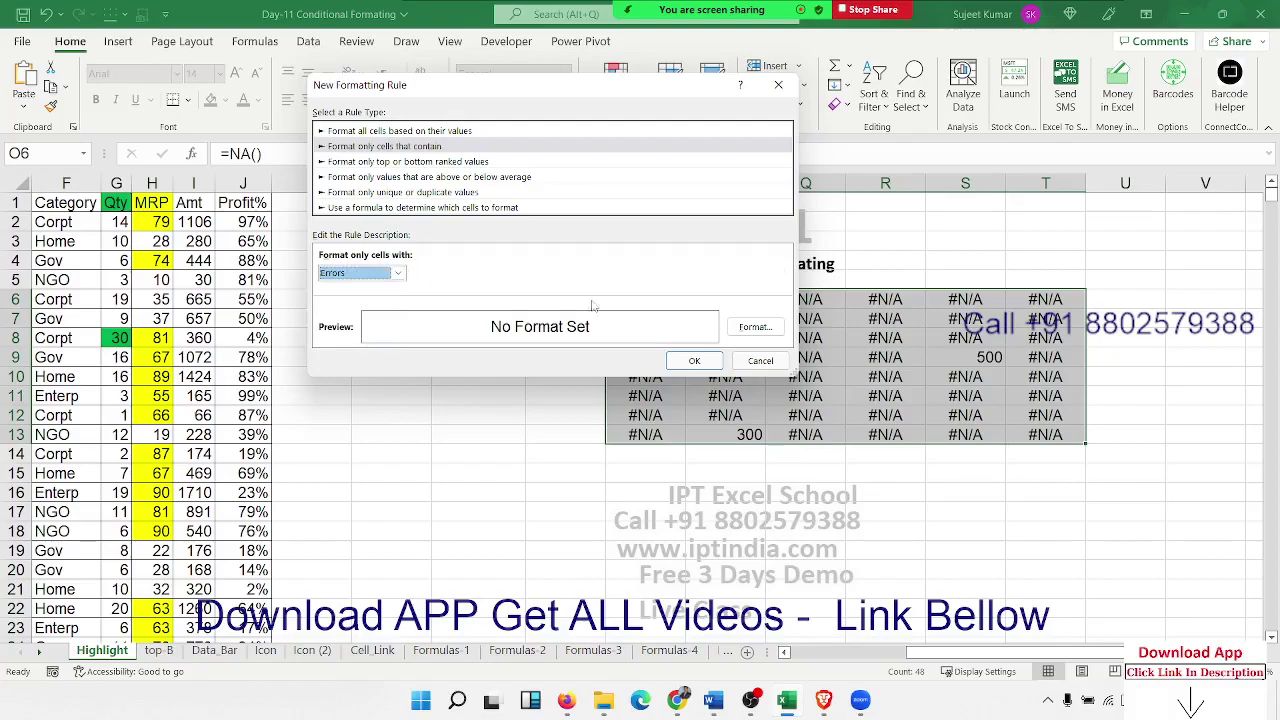
Set the error rule's font colour to white and confirm it.
left_click(755, 327)
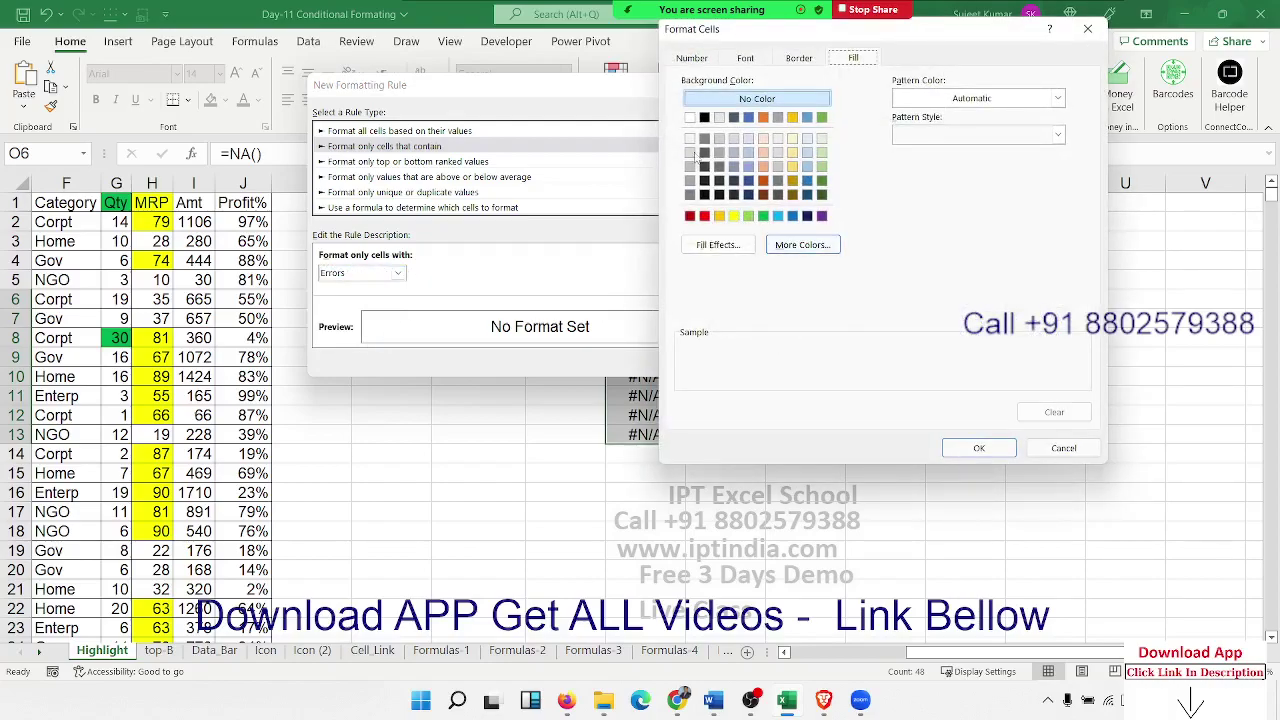
left_click(749, 60)
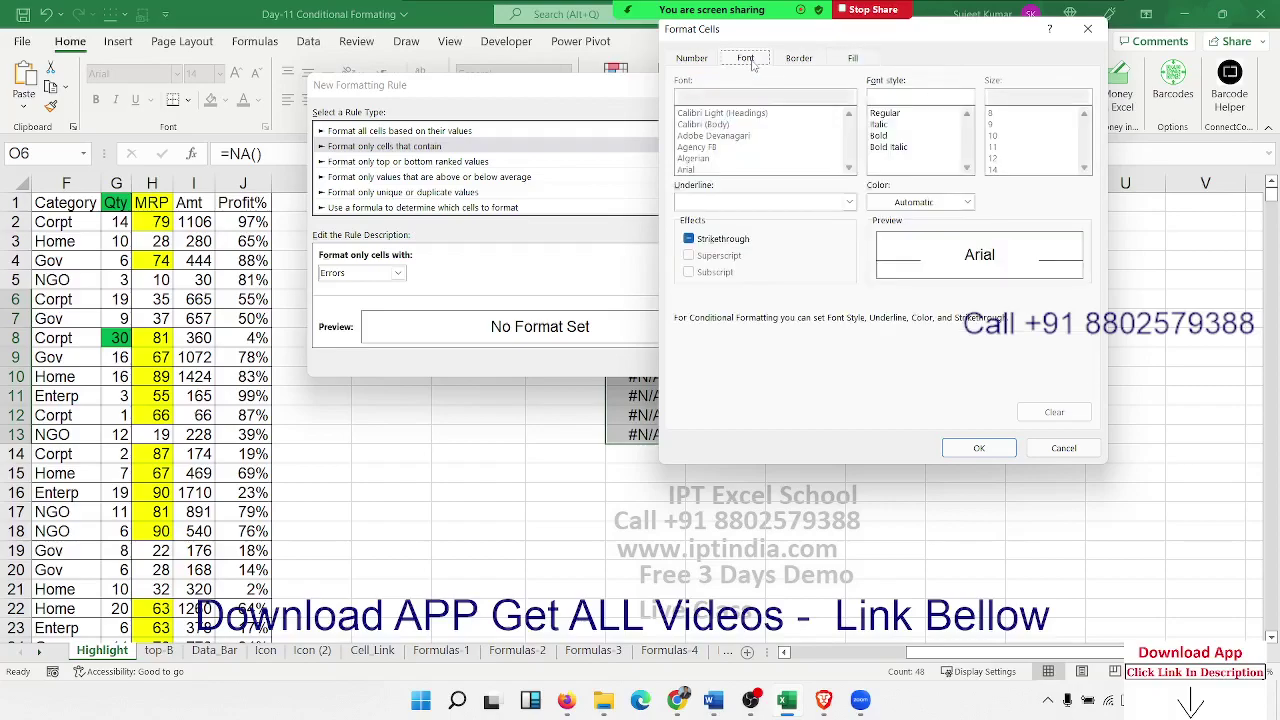
left_click(912, 202)
left_click(884, 266)
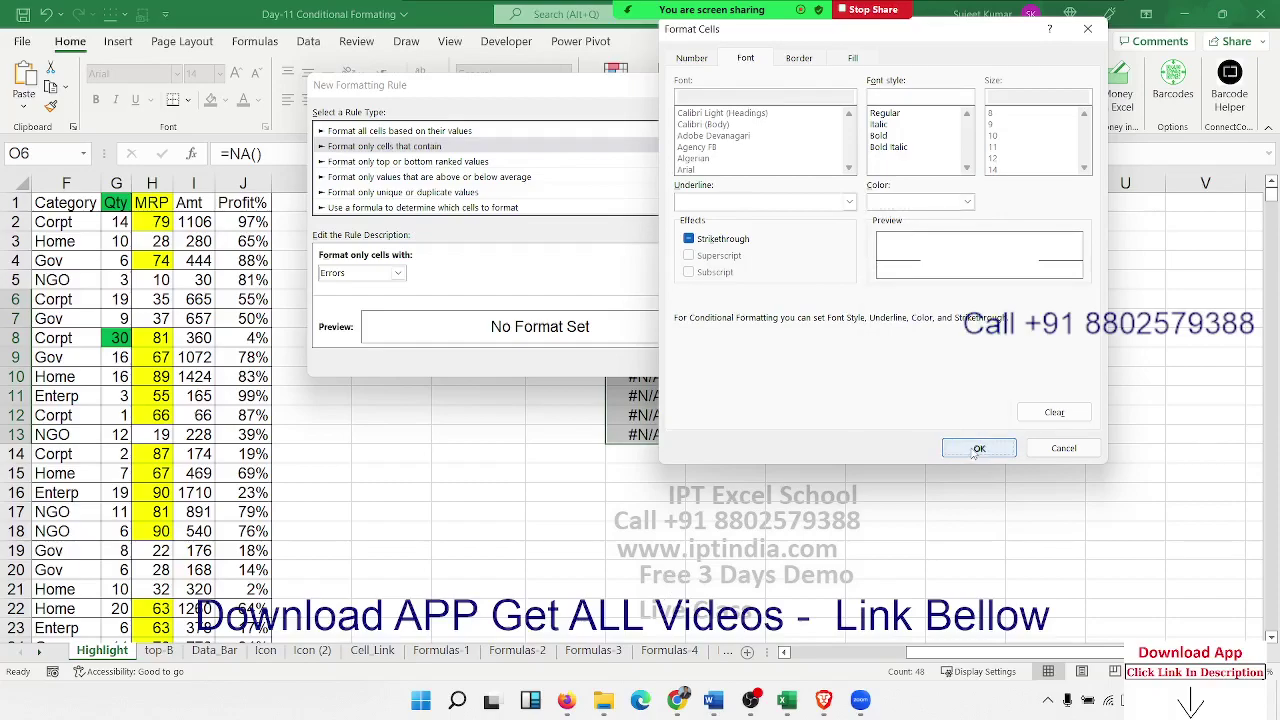
left_click(975, 450)
Apply the rule that hides error values, then check several cells whose errors are now hidden.
left_click(676, 360)
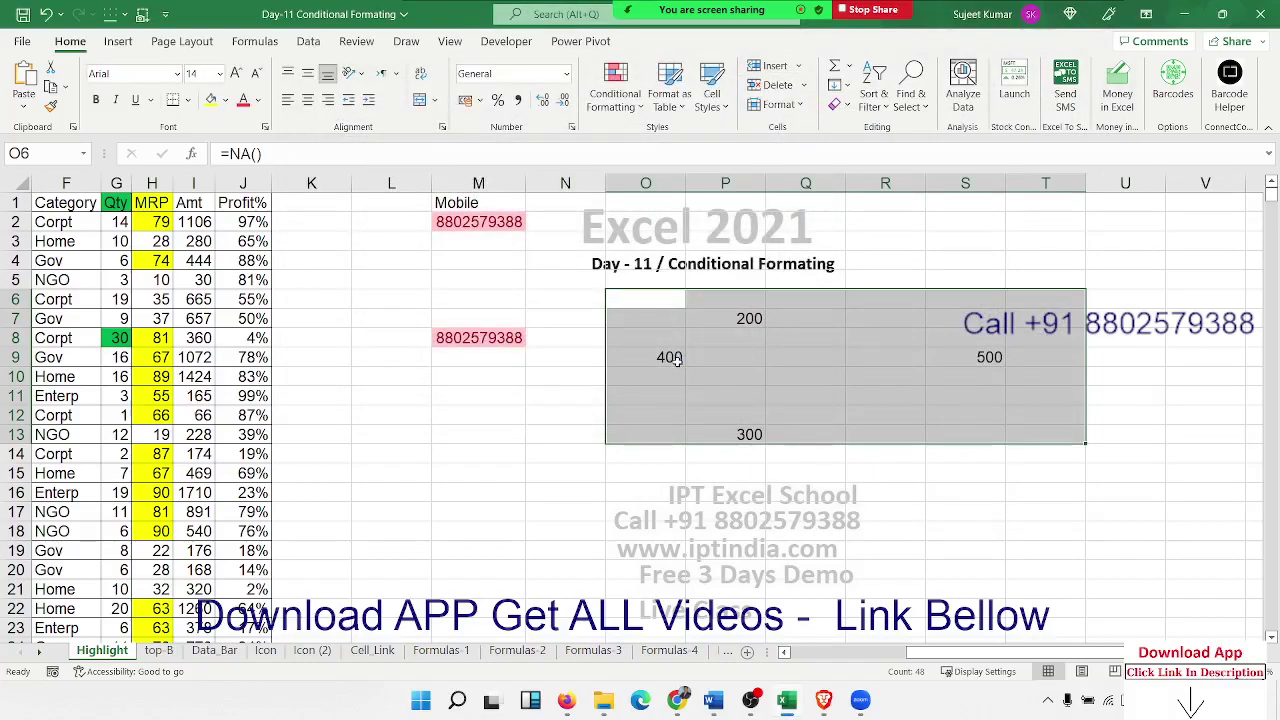
left_click(966, 396)
key("Right")
key("Up")
key("Up")
key("Up")
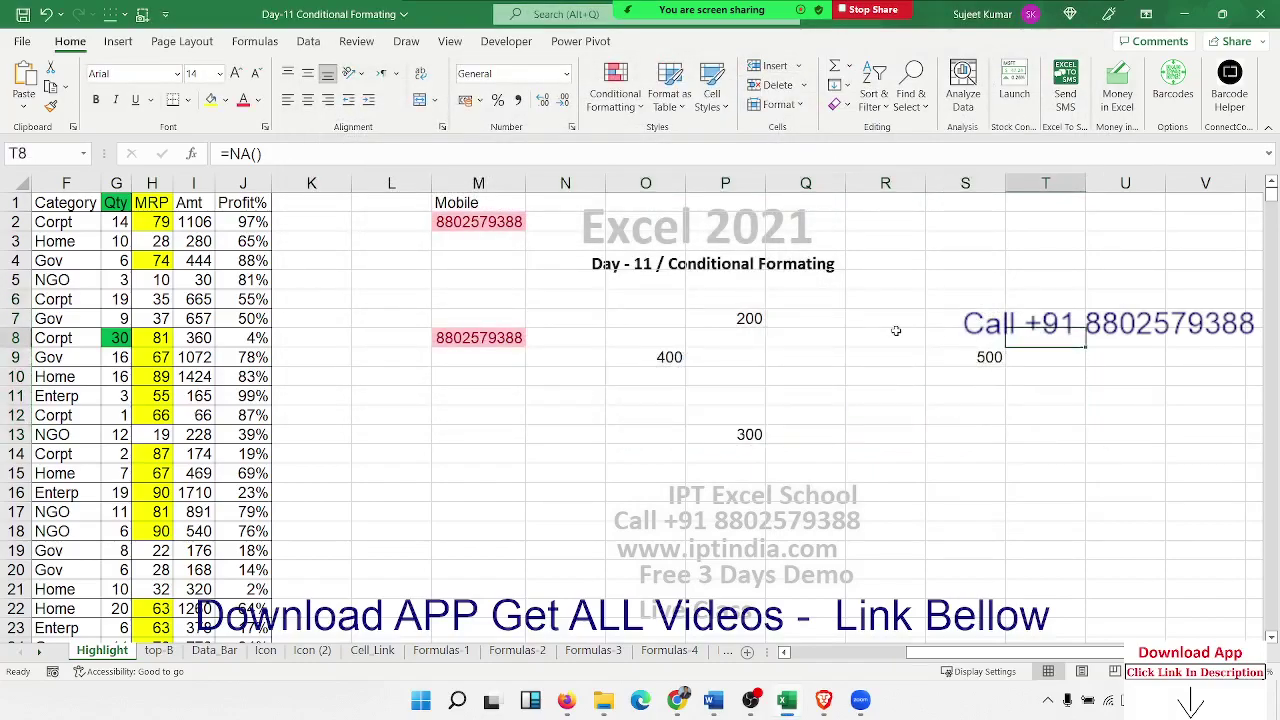
left_click(885, 357)
left_click(725, 395)
left_click(645, 357)
Inspect cells O7 and S7 and the N6:S13 range, confirming O7 now shows 0.
left_click(645, 318)
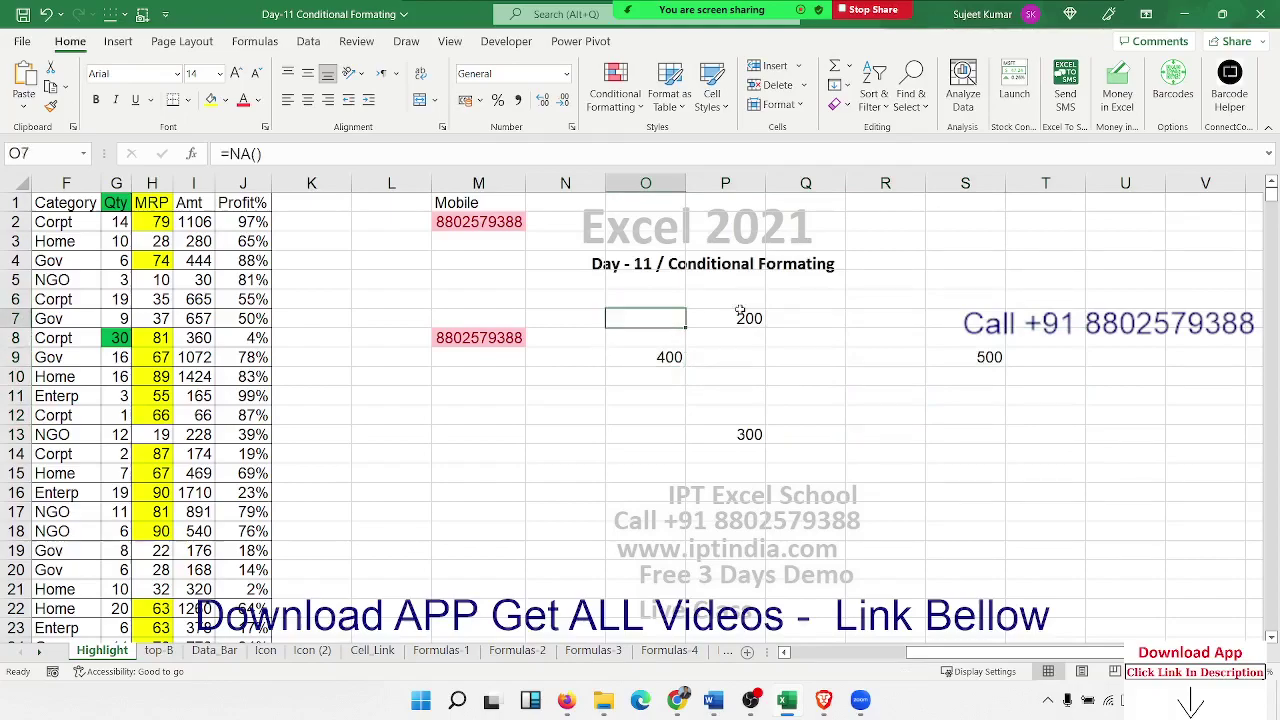
left_click(965, 318)
left_click_drag(976, 430, 604, 297)
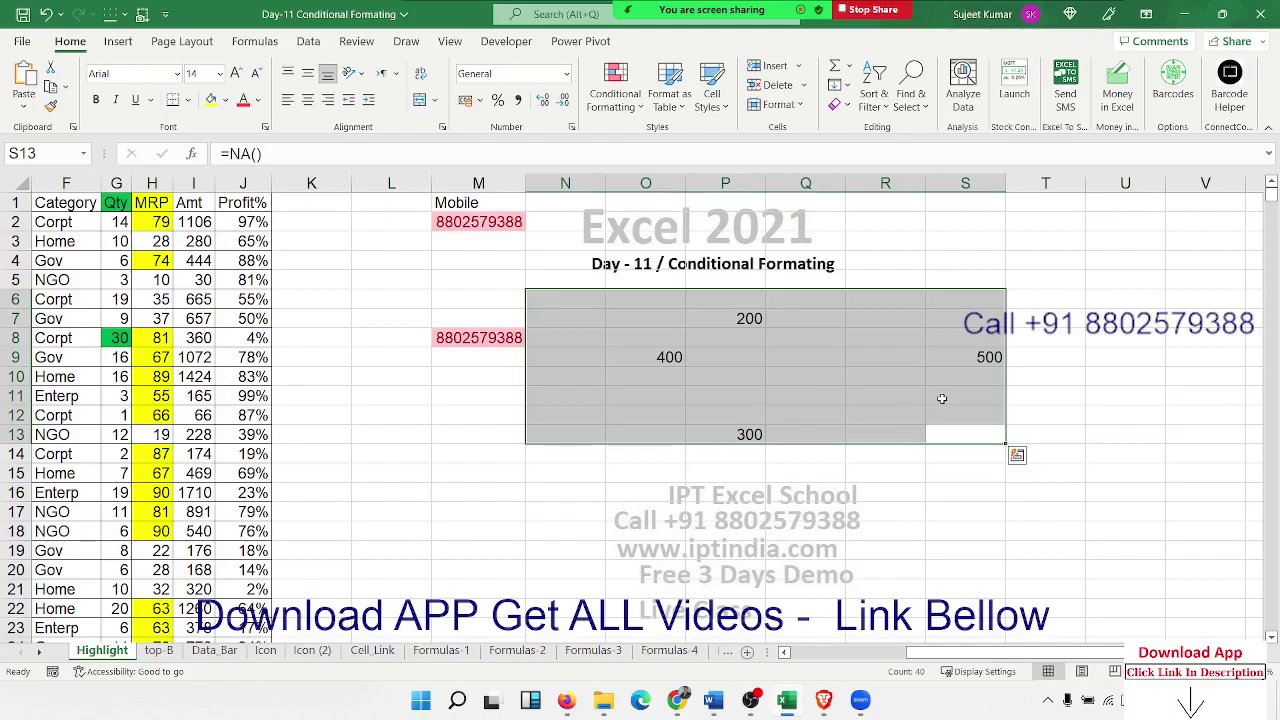
left_click(885, 395)
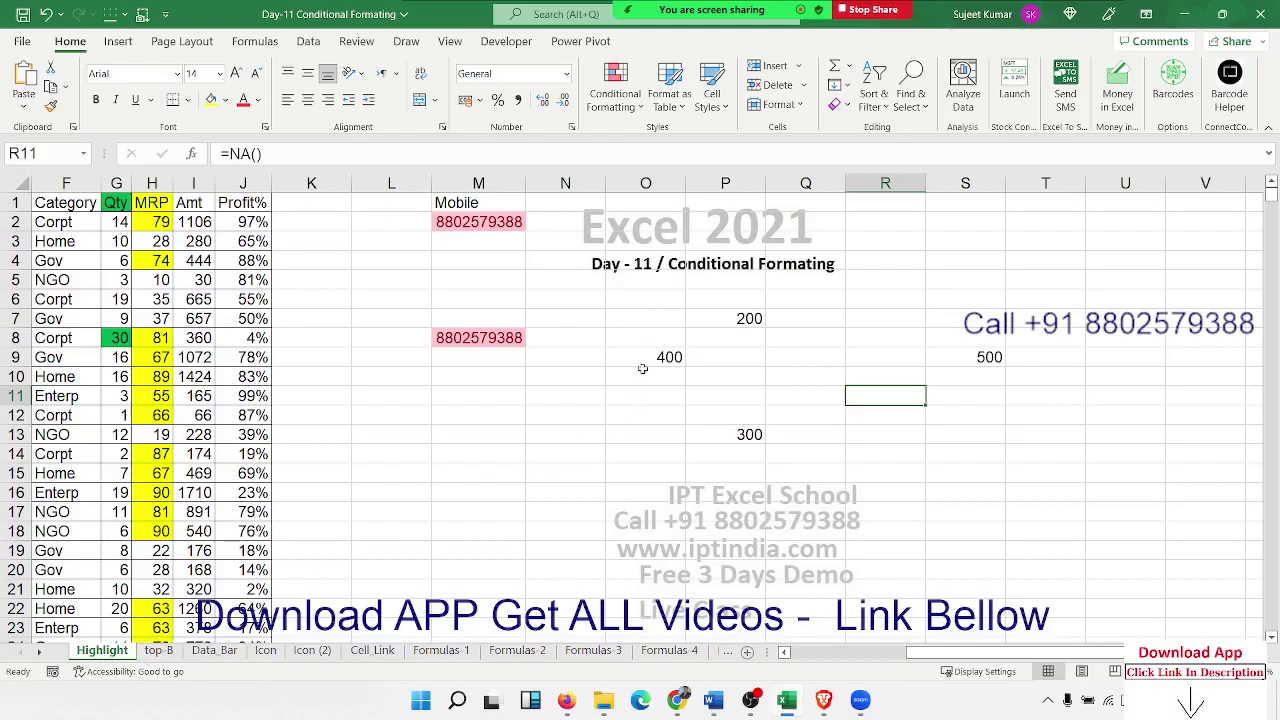
double_click(660, 318)
left_click(415, 403)
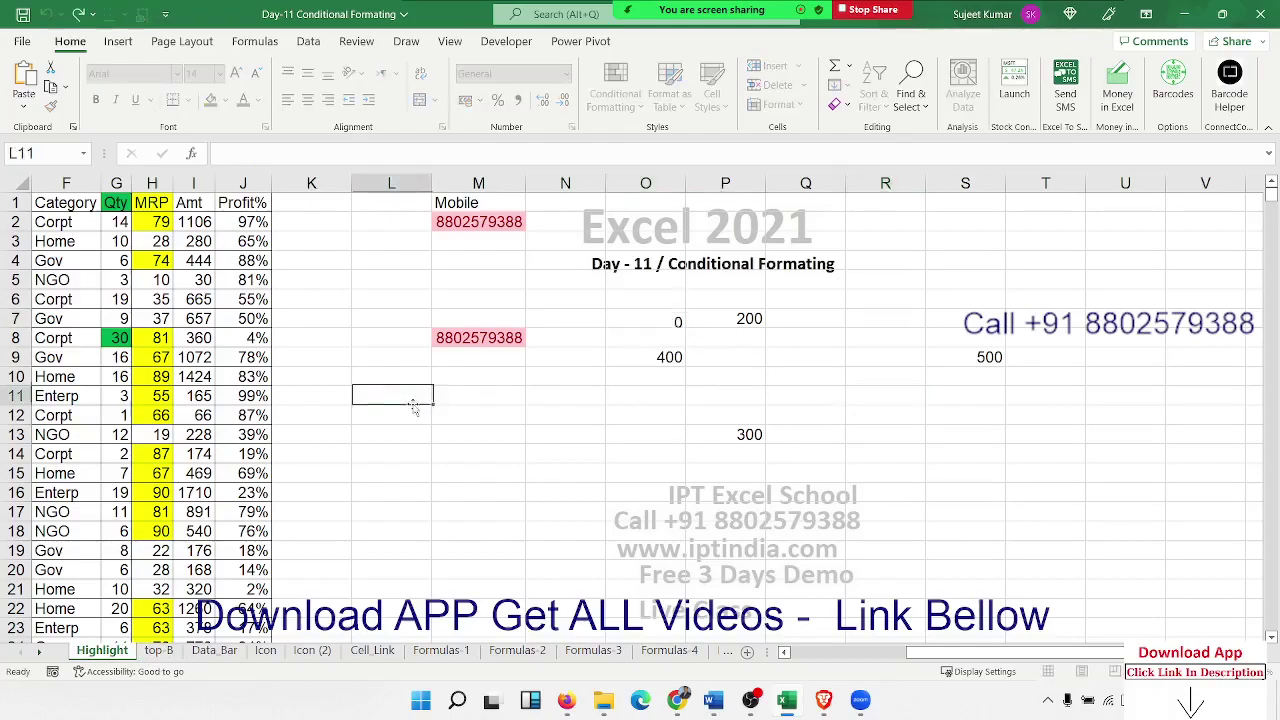
left_click(158, 650)
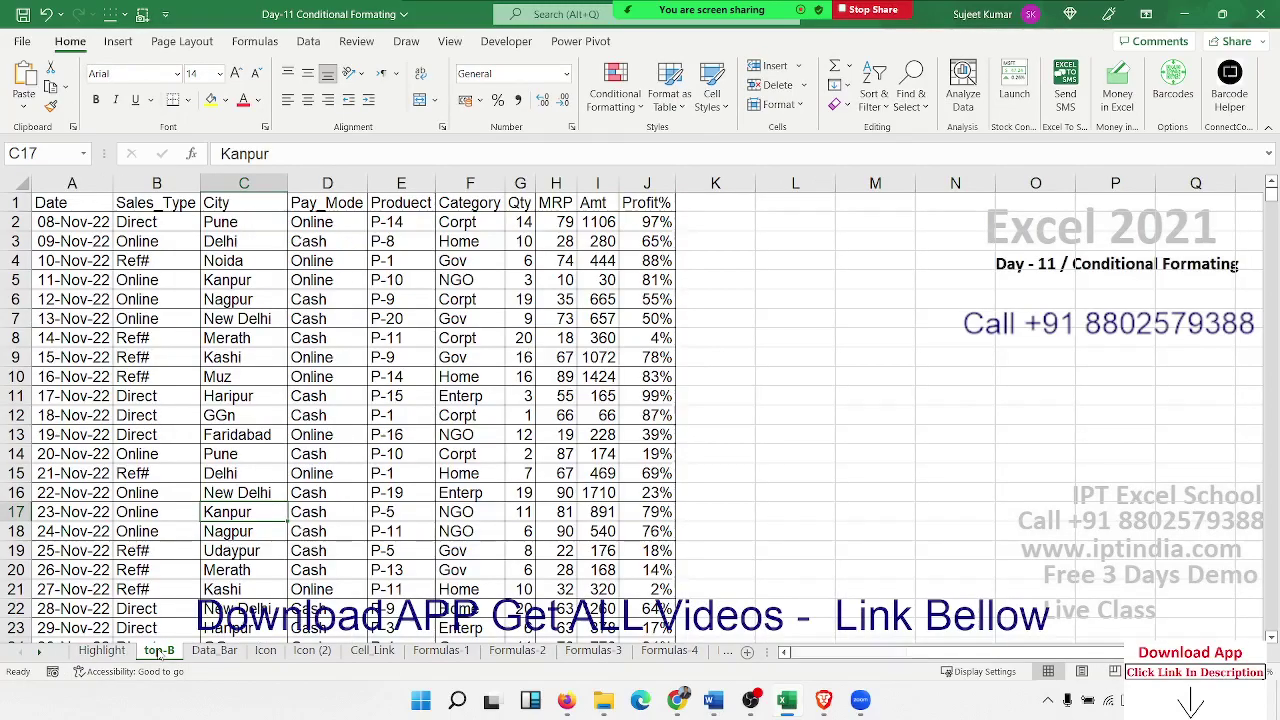
left_click(576, 322)
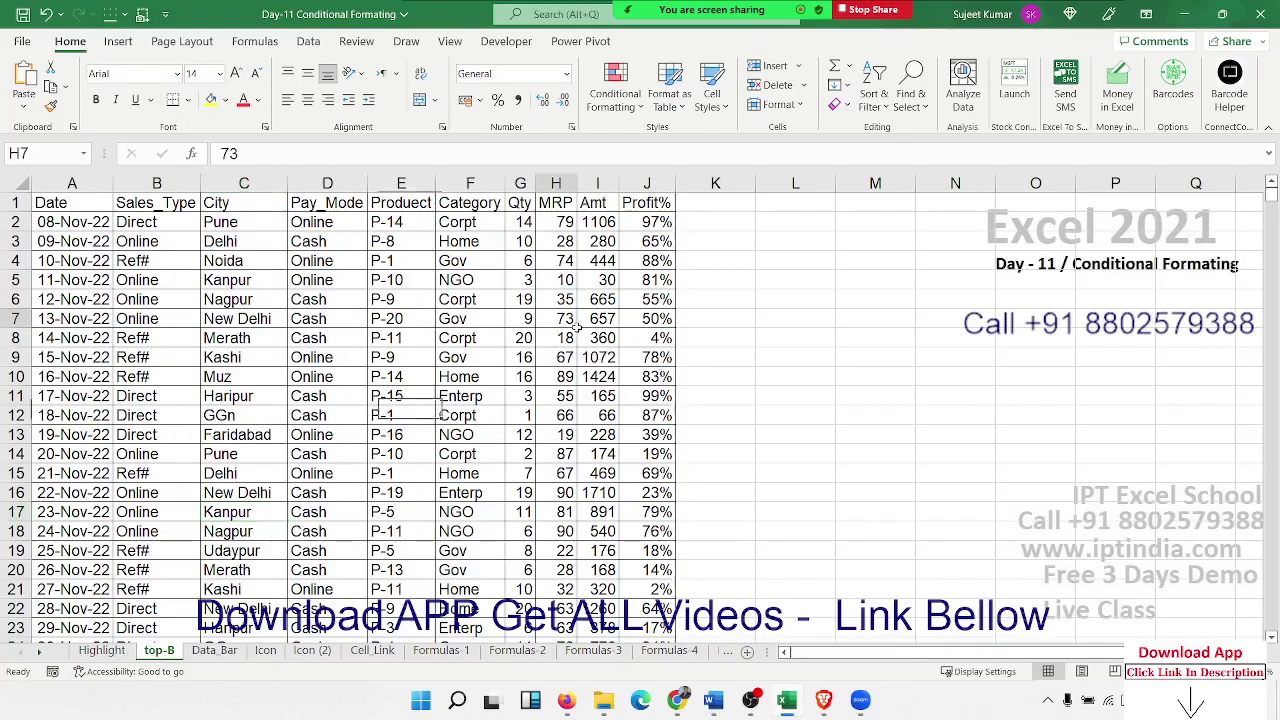
left_click(533, 277)
left_click(556, 183)
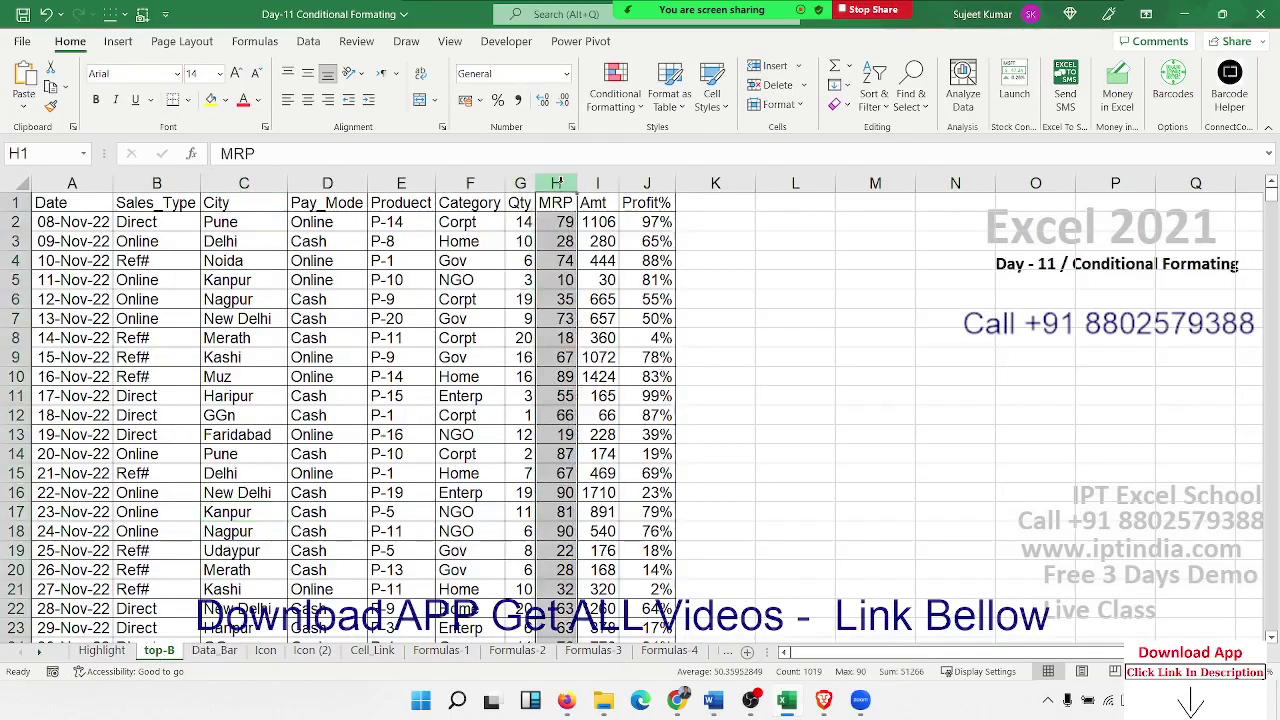
left_click(603, 110)
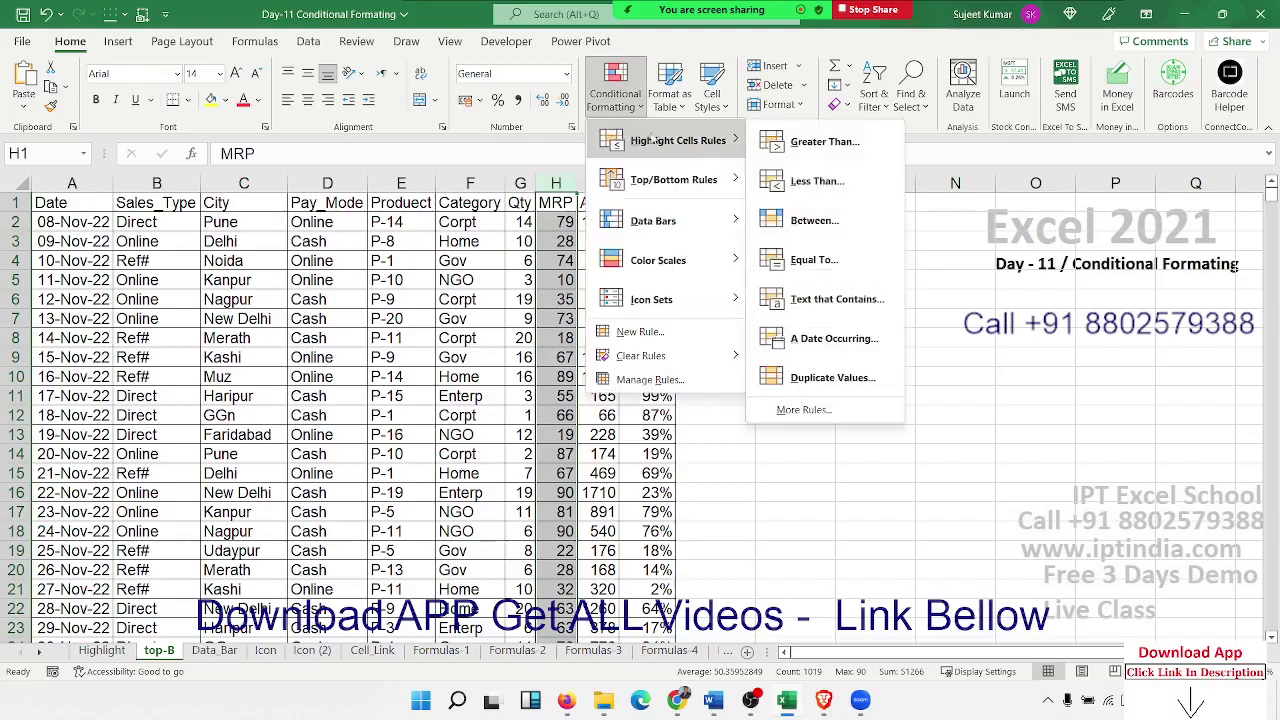
mouse_move(673, 180)
left_click(815, 185)
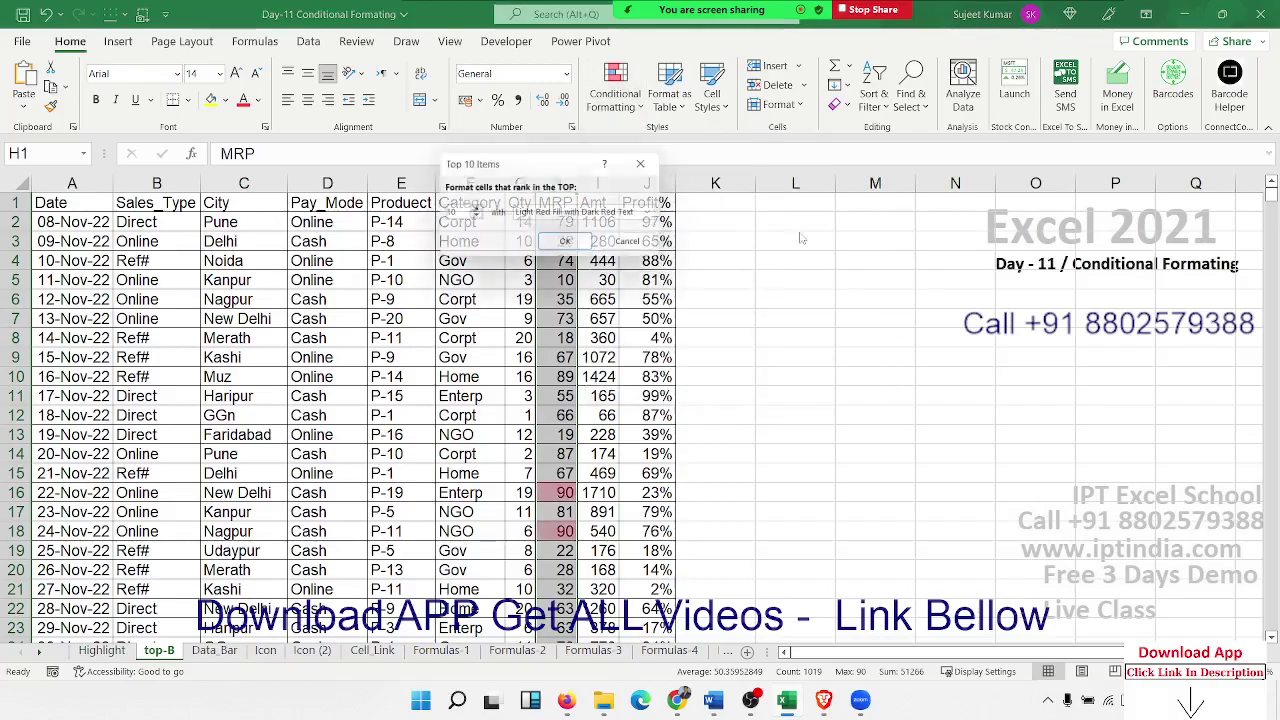
left_click_drag(522, 172, 894, 213)
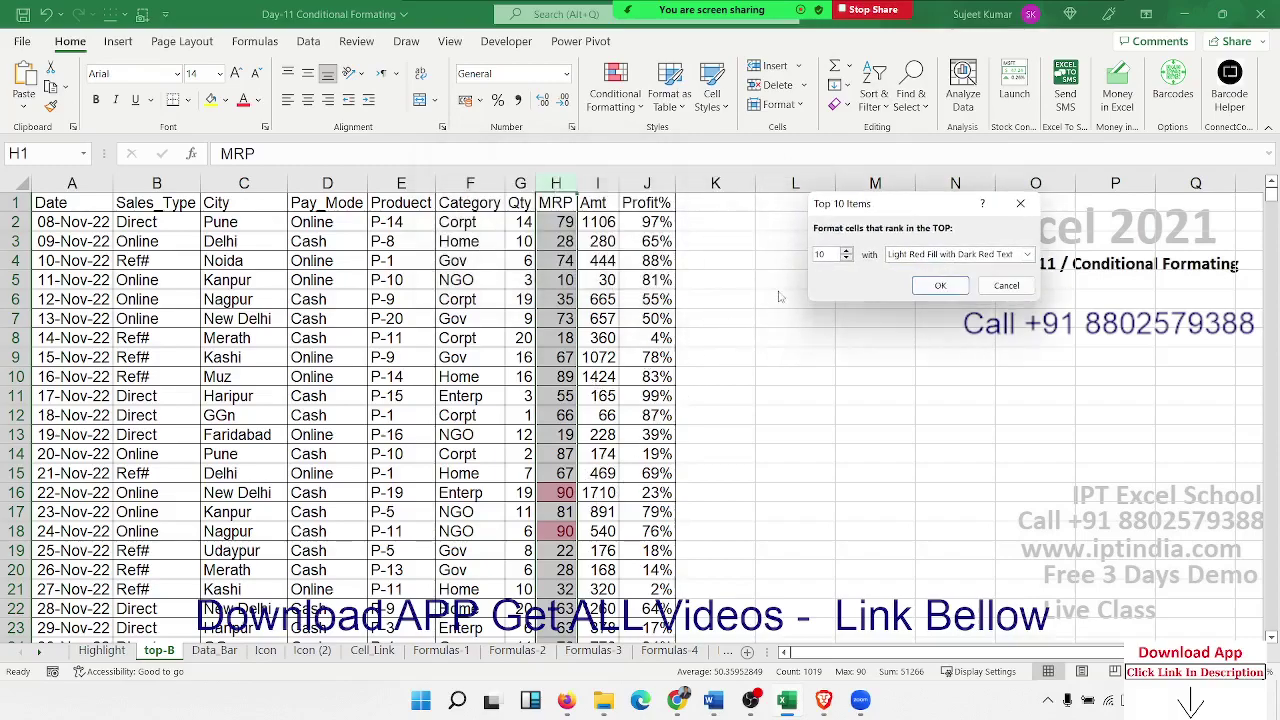
type("0")
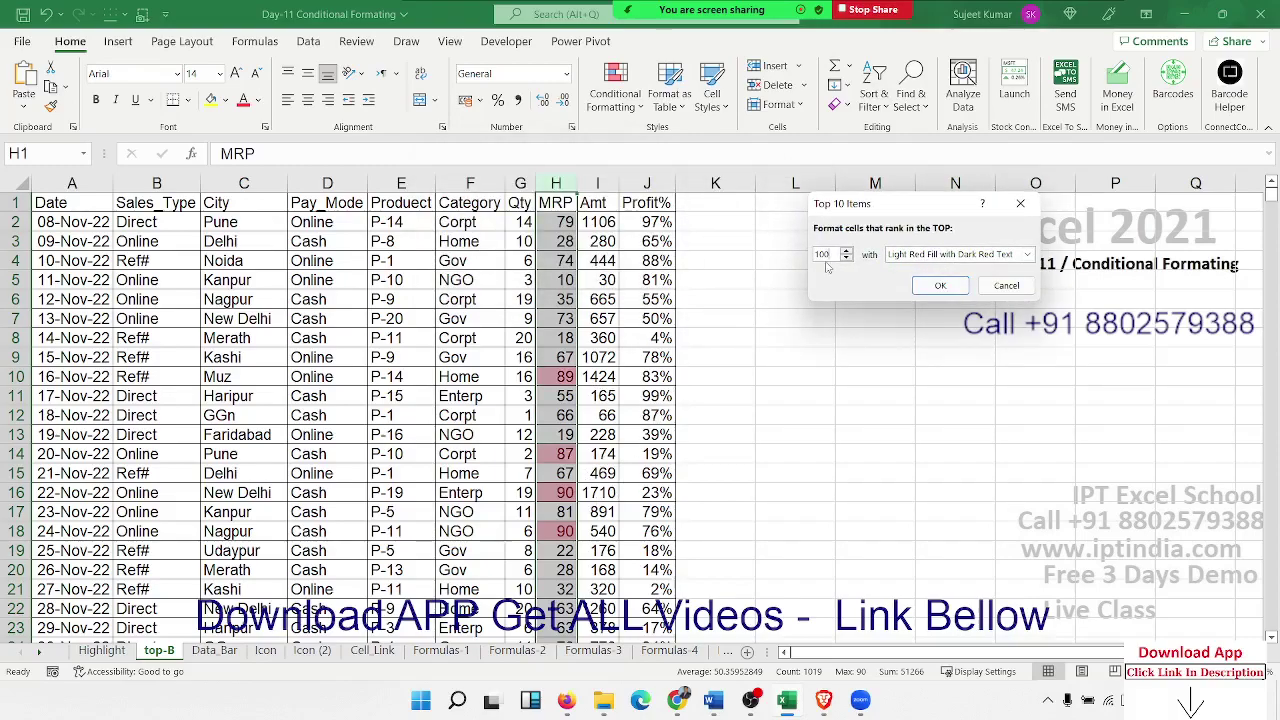
left_click(1006, 286)
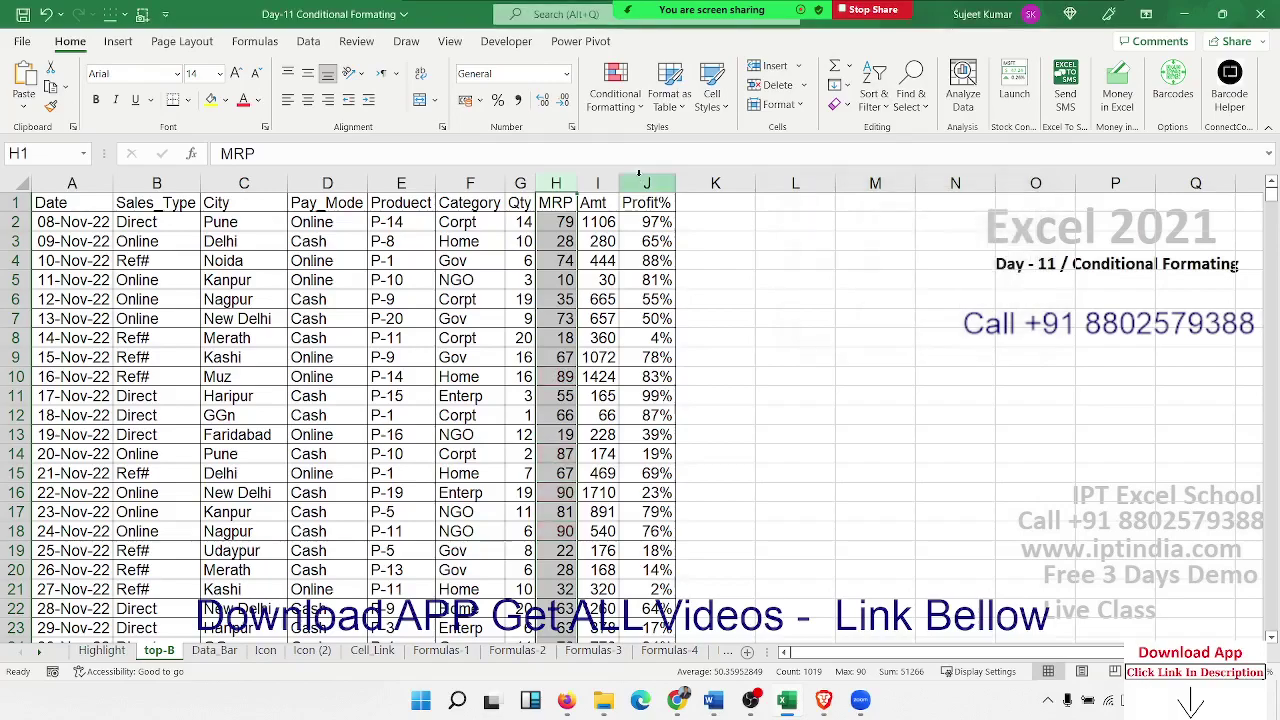
Try the Bottom 10 Items, Top 10% and Bottom 10% rules on column H, cancelling each.
left_click(616, 104)
mouse_move(673, 180)
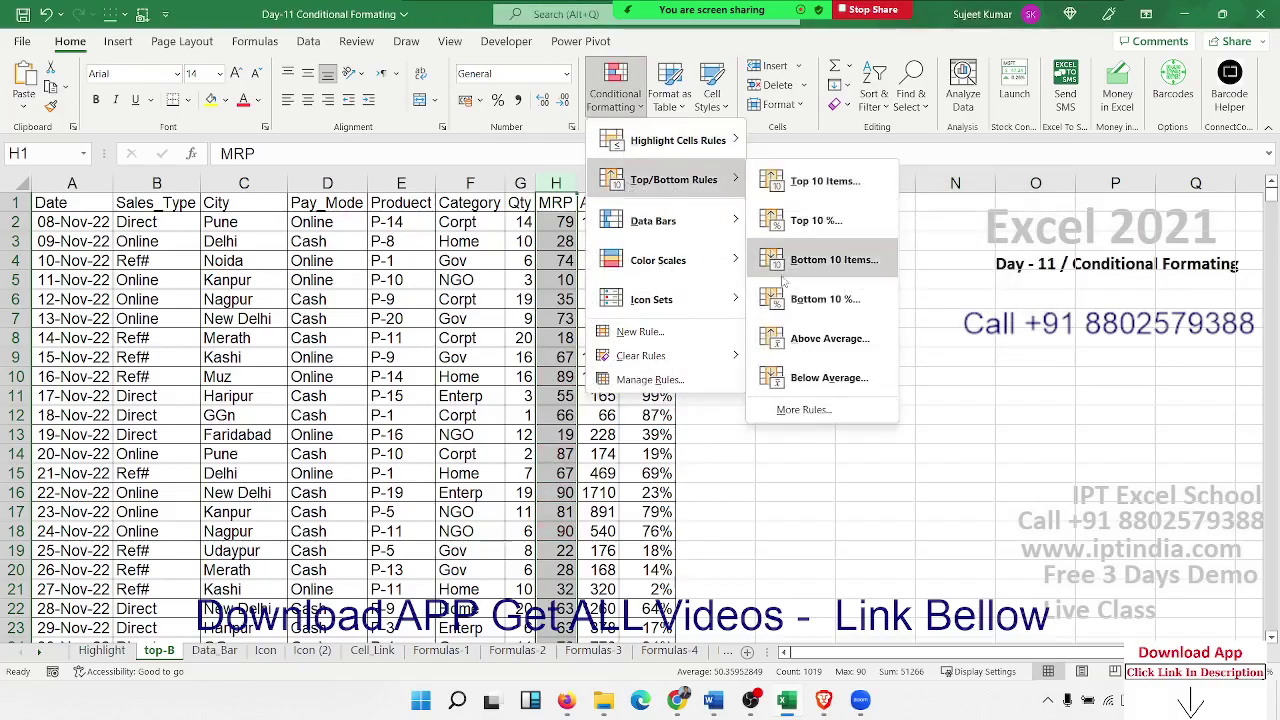
left_click(830, 260)
type("100")
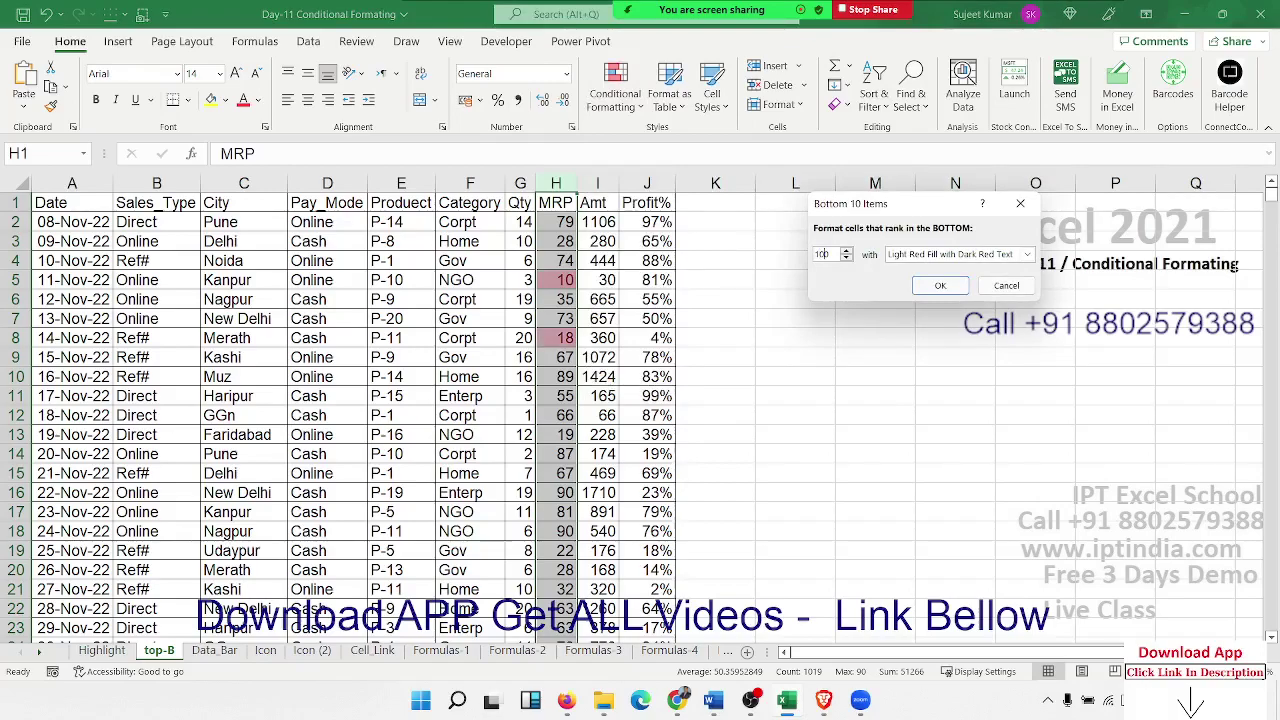
left_click(990, 286)
left_click(615, 92)
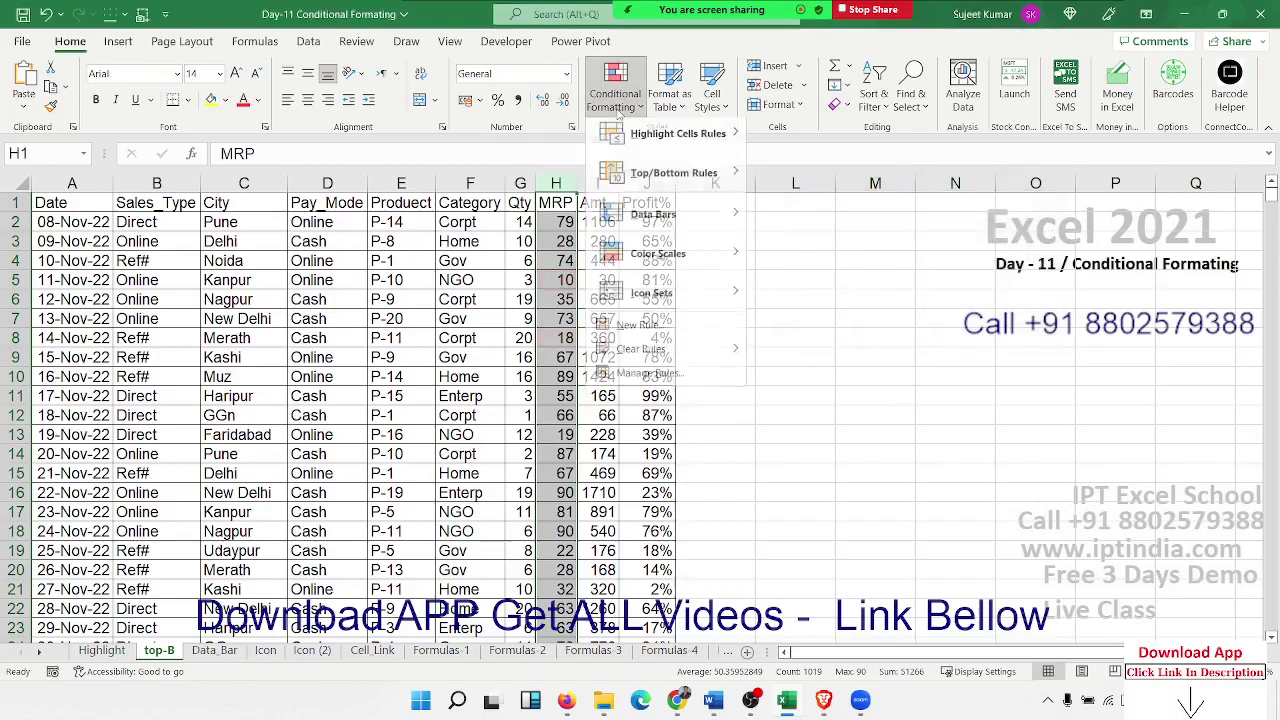
mouse_move(673, 180)
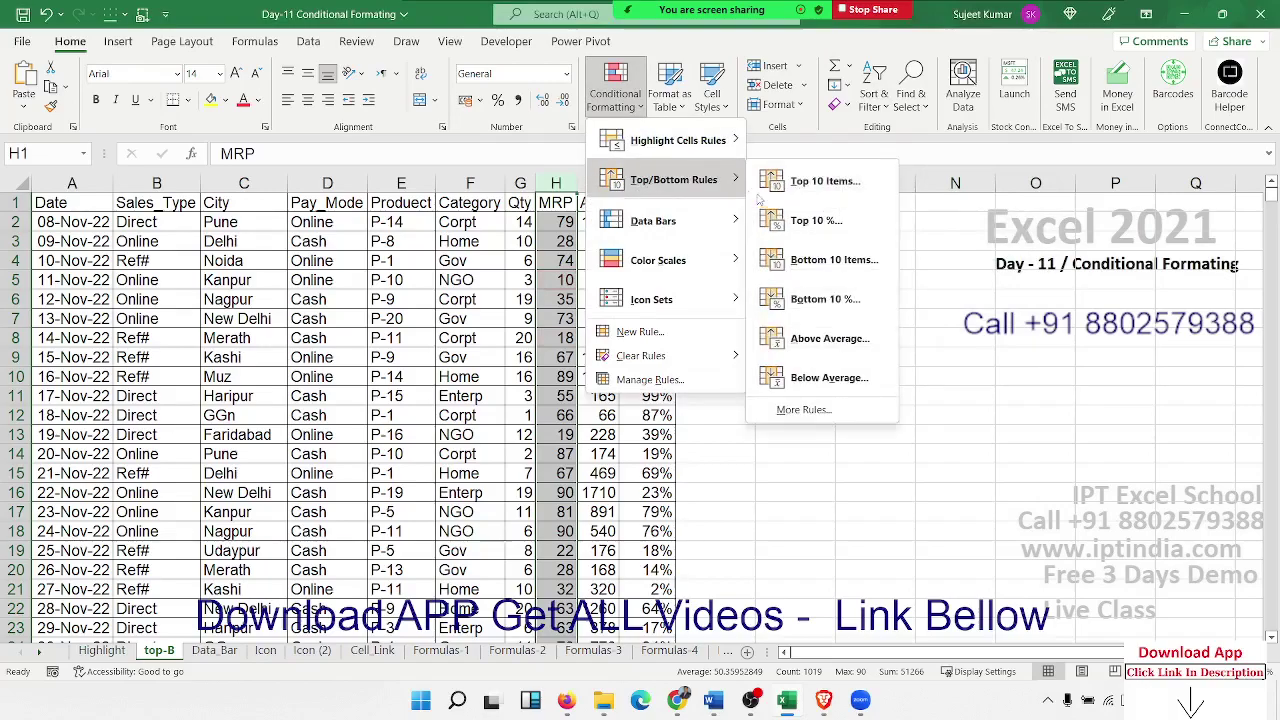
left_click(815, 220)
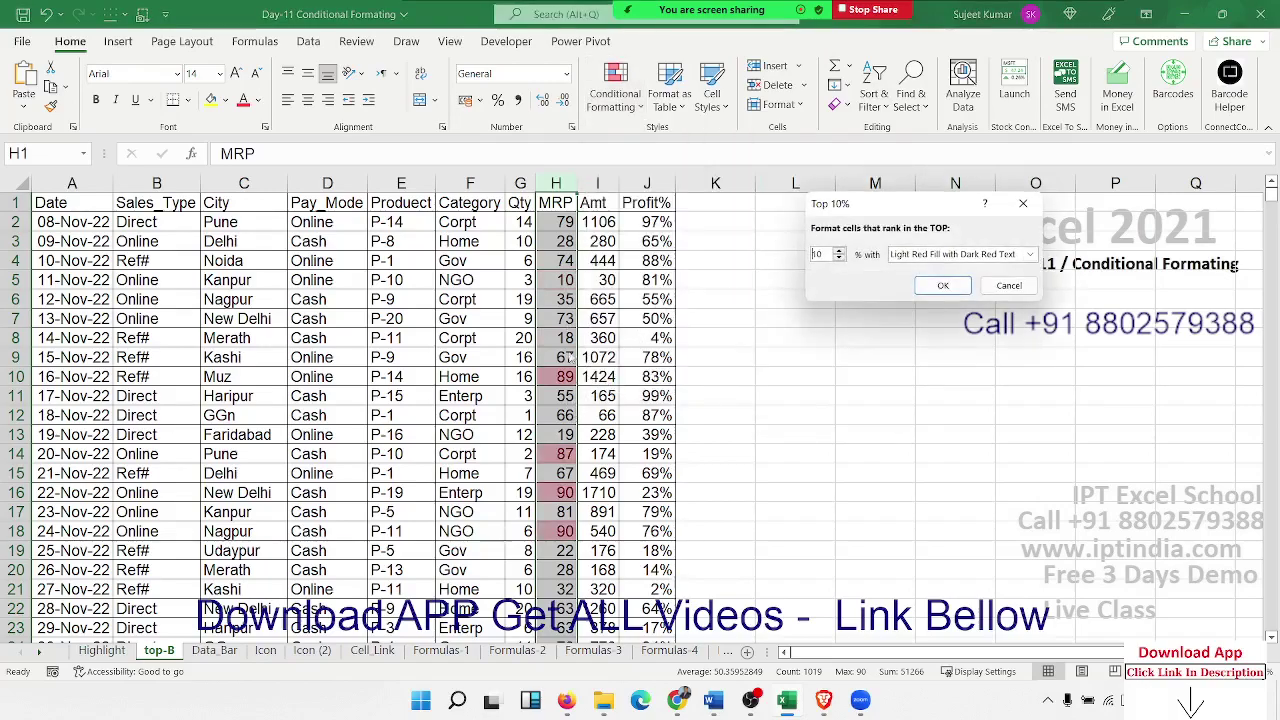
left_click(1008, 285)
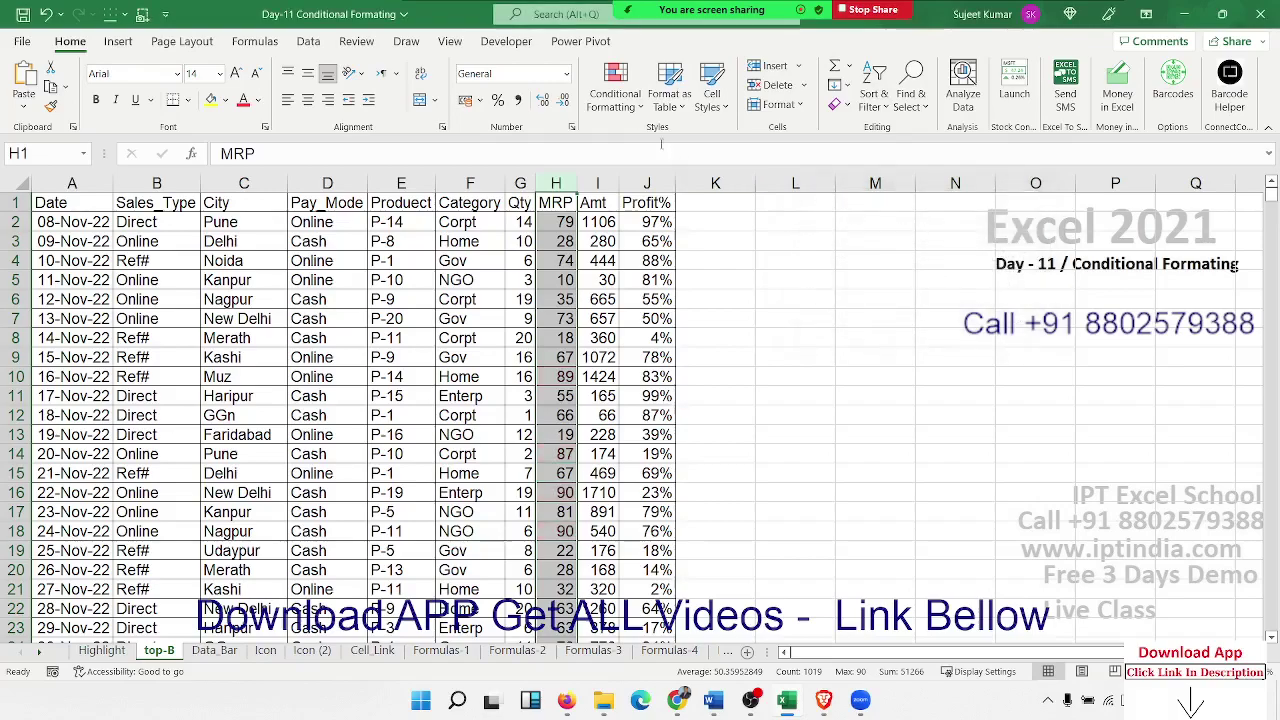
left_click(615, 92)
mouse_move(672, 180)
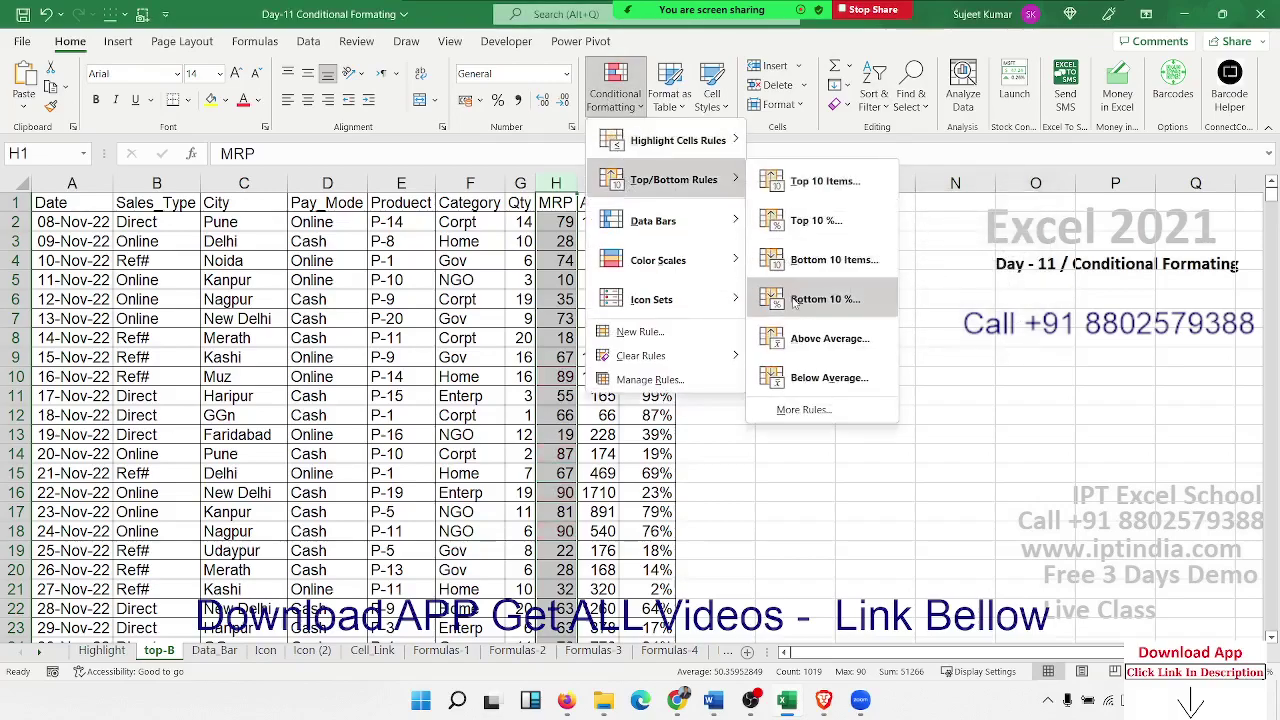
left_click(794, 301)
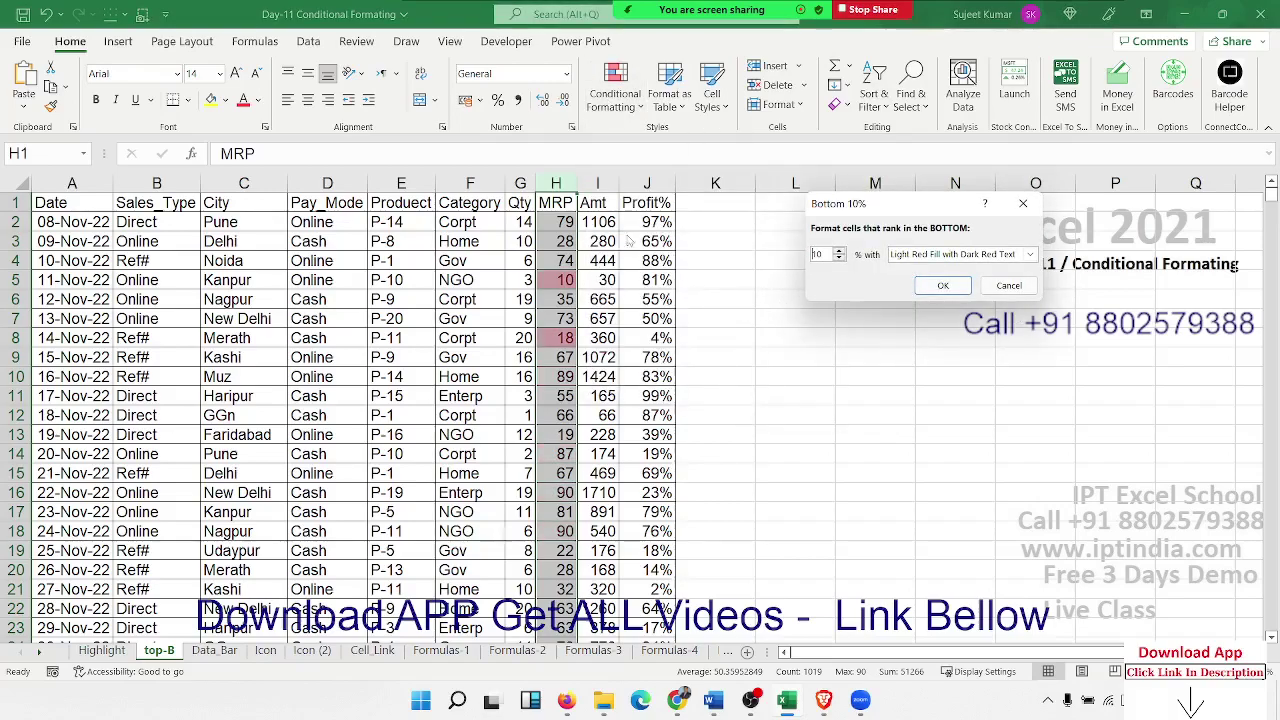
left_click(1010, 286)
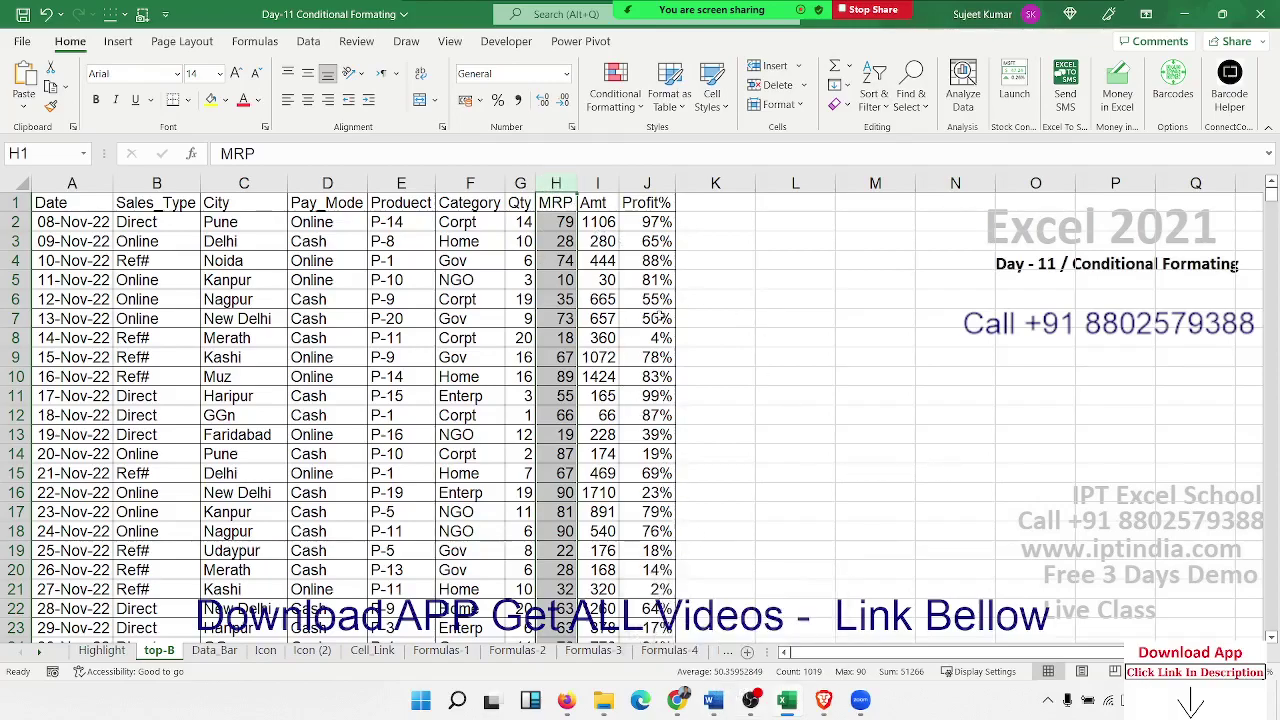
Highlight above-average MRP values in column H with Light Red Fill with Dark Red Text.
left_click(616, 95)
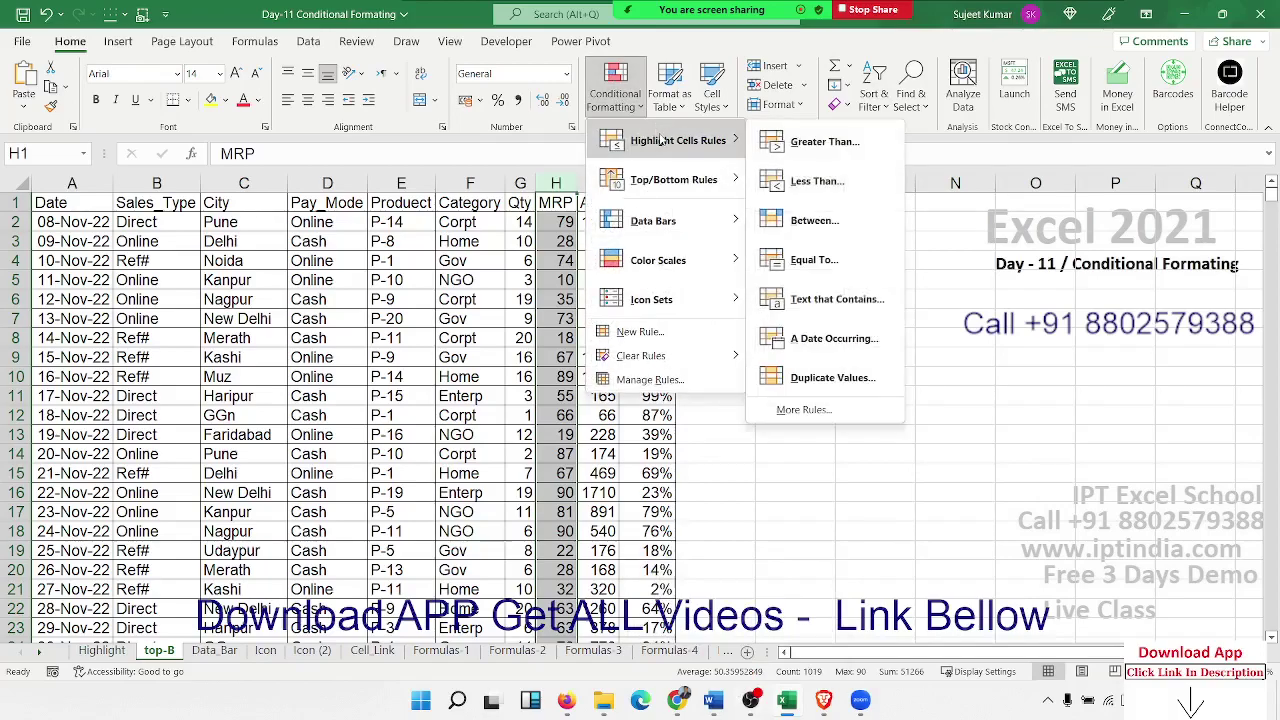
mouse_move(672, 180)
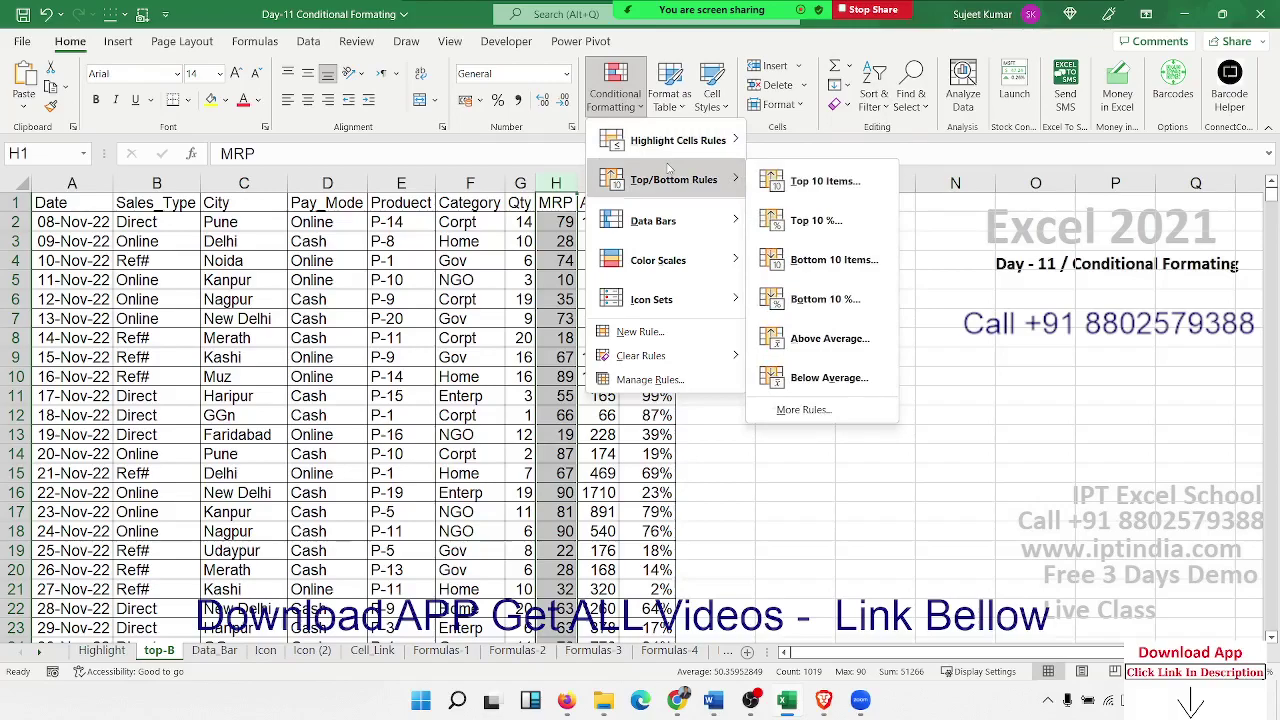
left_click(830, 339)
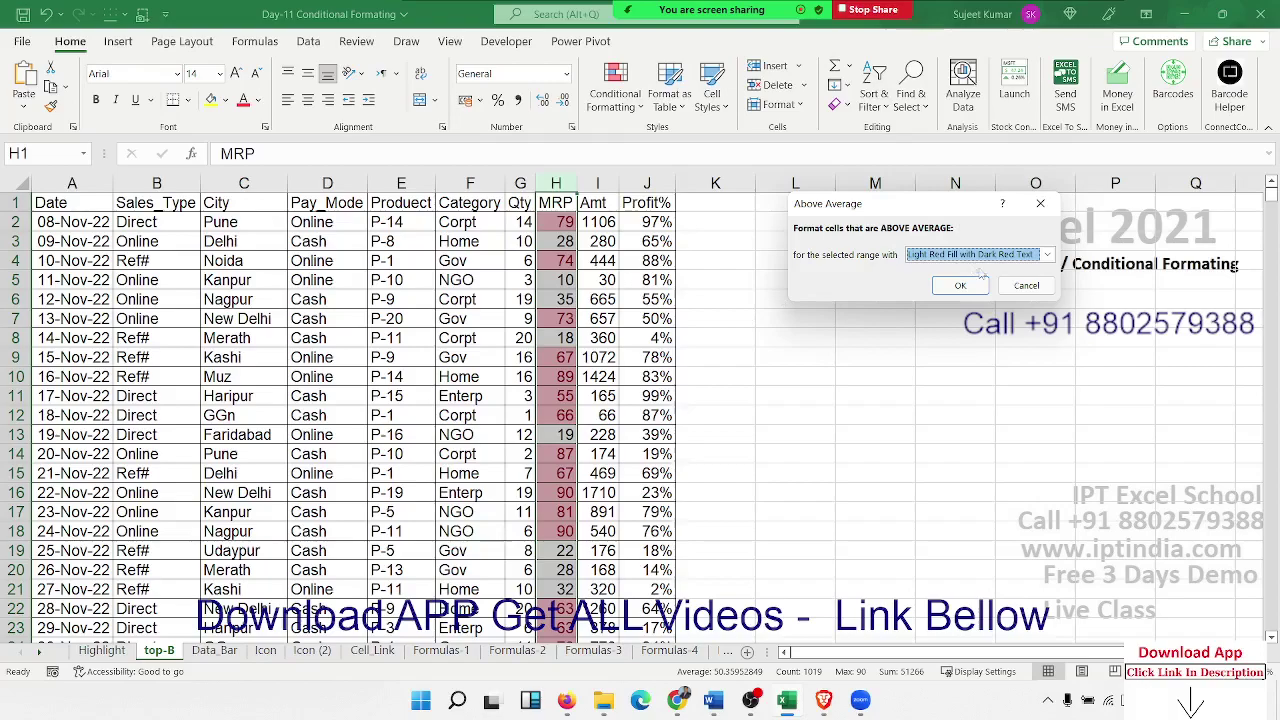
left_click(975, 287)
left_click(629, 112)
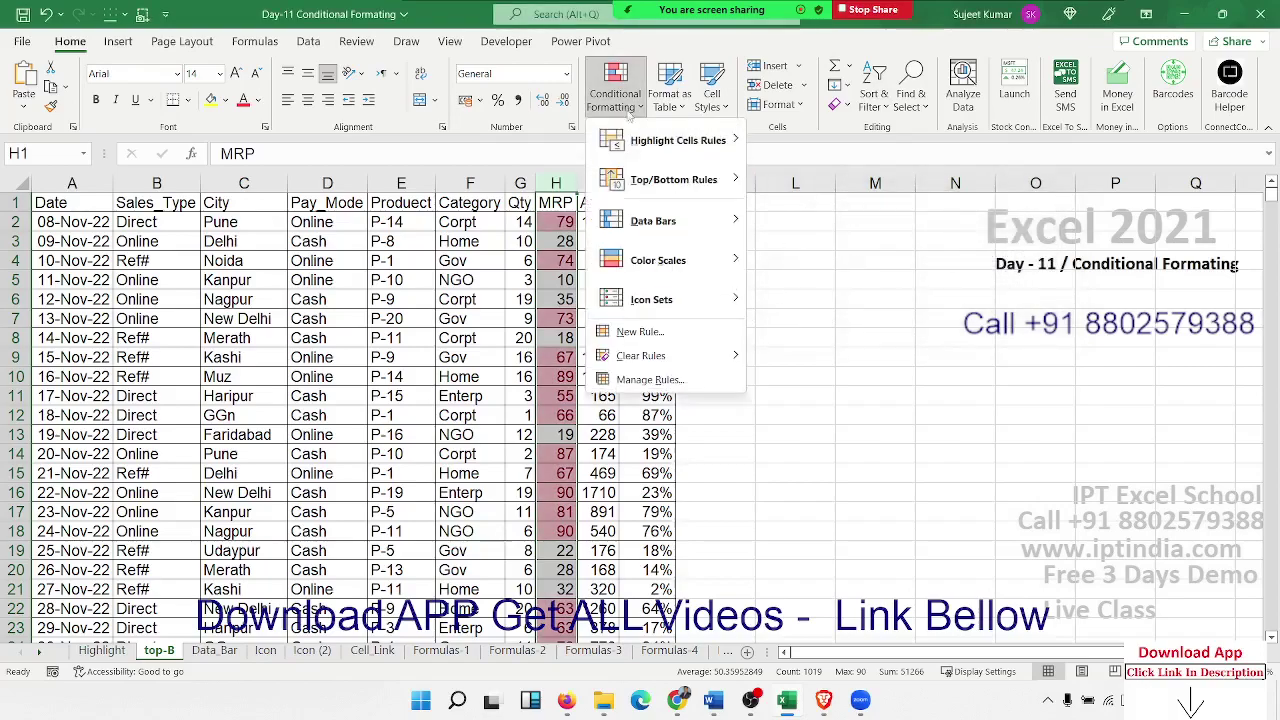
mouse_move(673, 180)
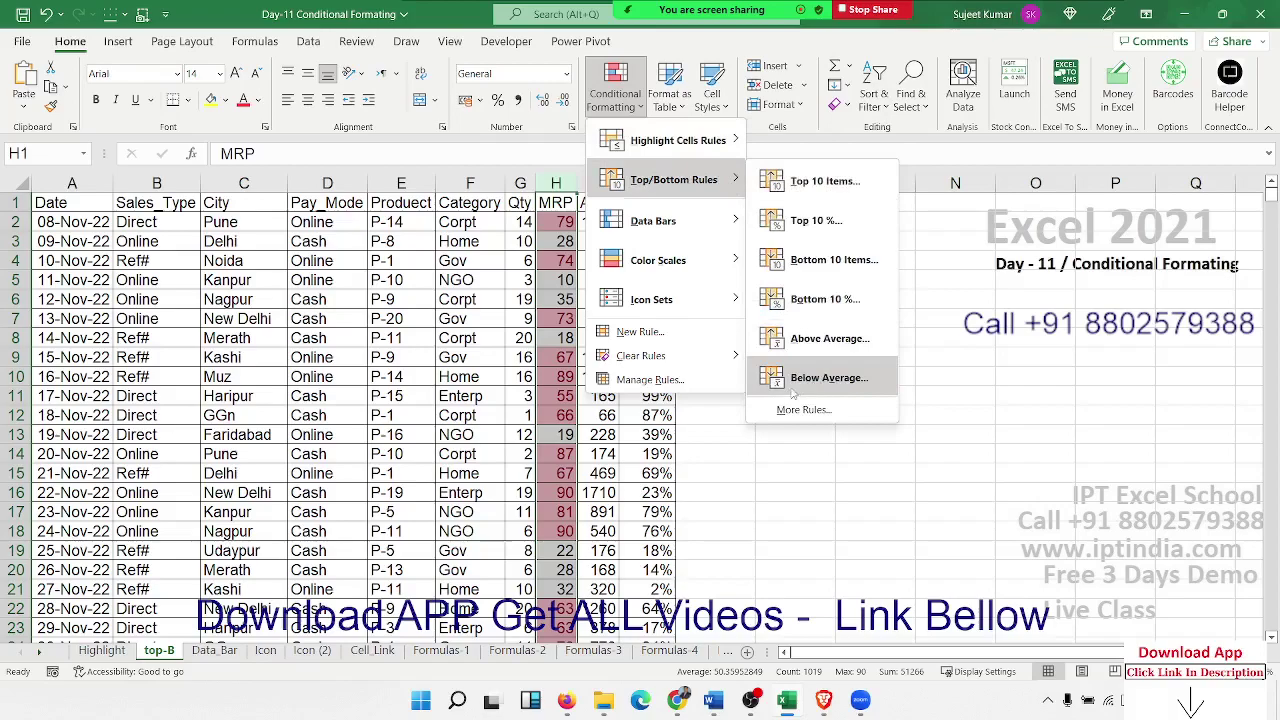
left_click(434, 370)
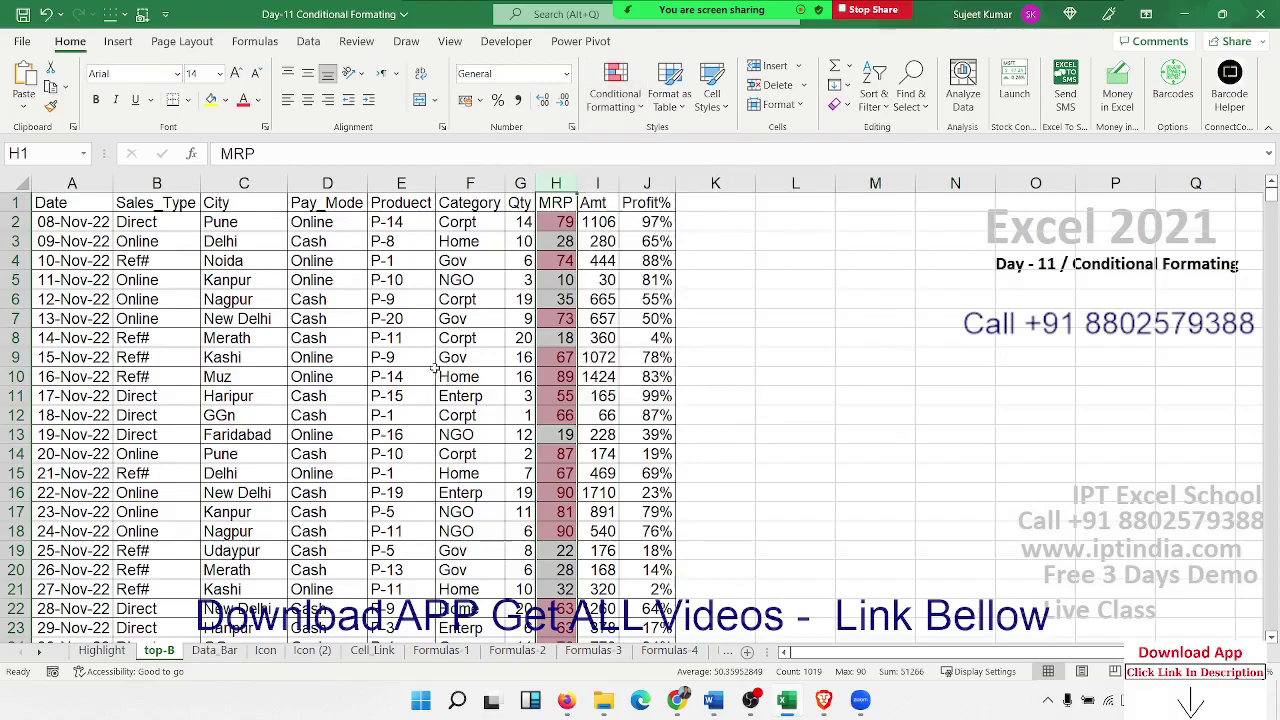
left_click(232, 652)
Select the Qty values C2:C22 on the Data Bar sheet.
left_click(252, 473)
left_click_drag(219, 239, 218, 438)
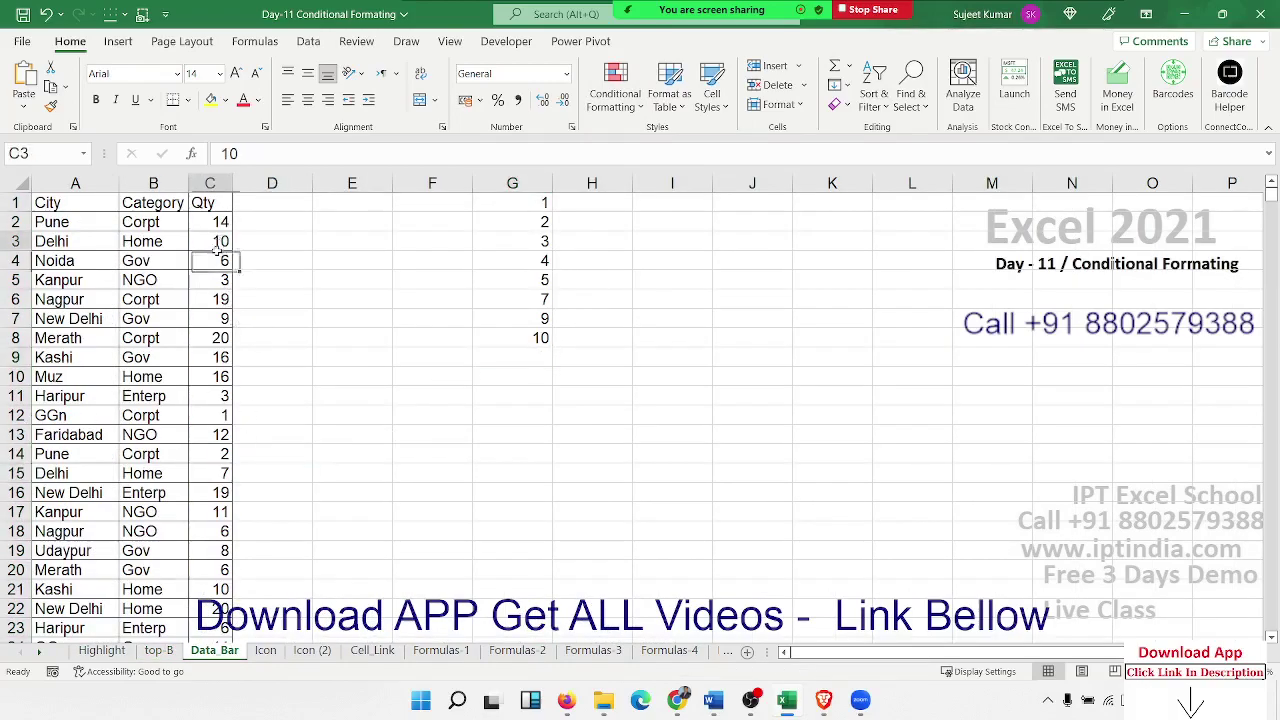
scroll(217, 446, "down", 17)
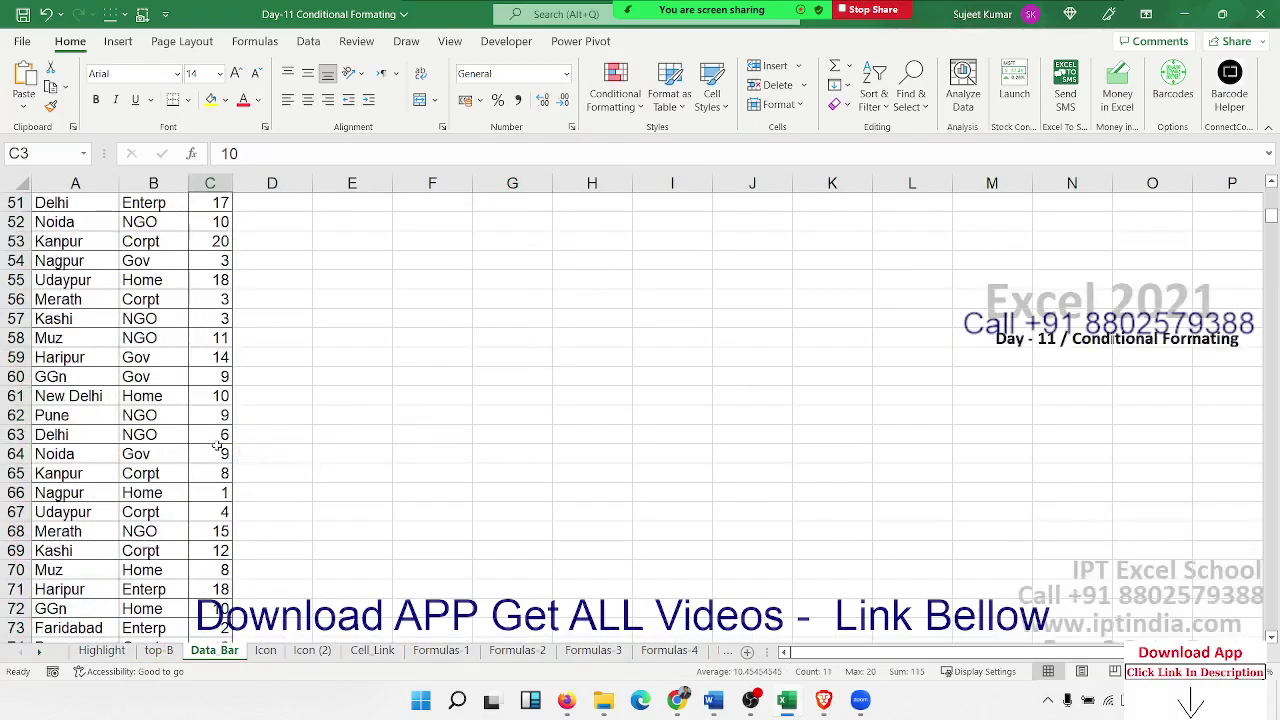
scroll(217, 446, "up", 17)
left_click(215, 245)
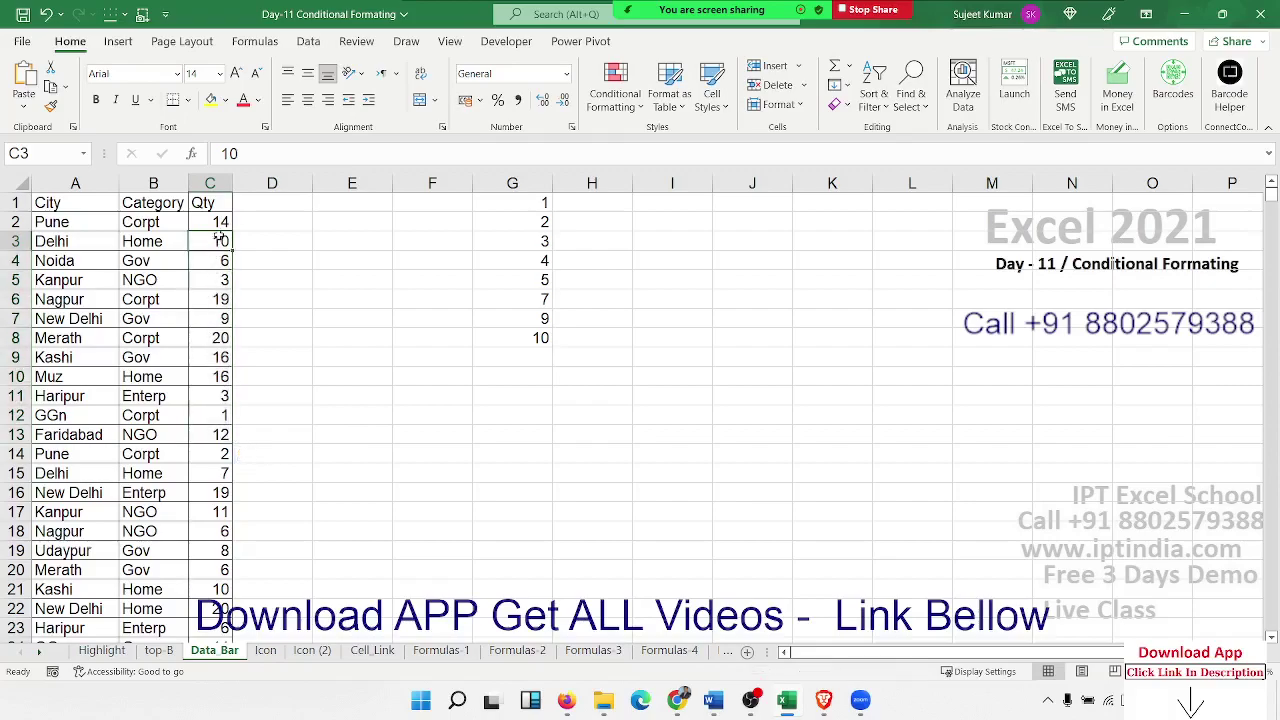
left_click_drag(219, 222, 215, 608)
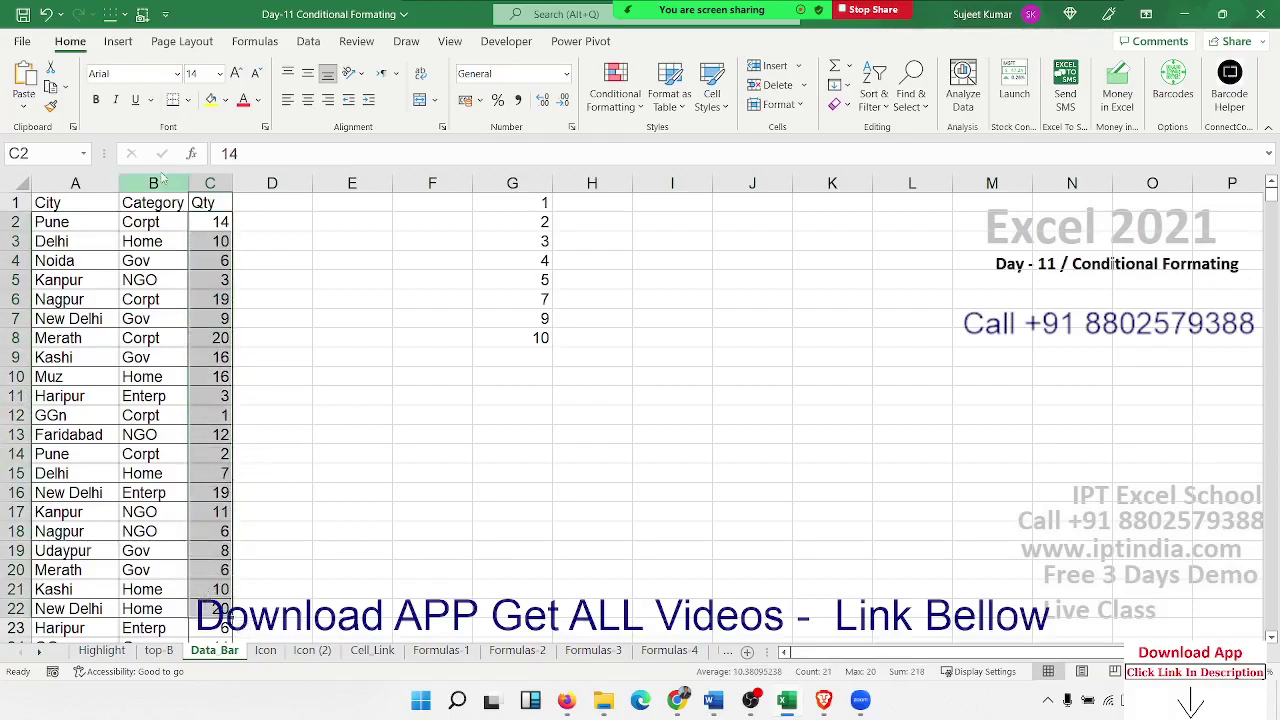
Insert a clustered bar chart of the Qty values, move it beside the column, then remove it.
left_click(118, 41)
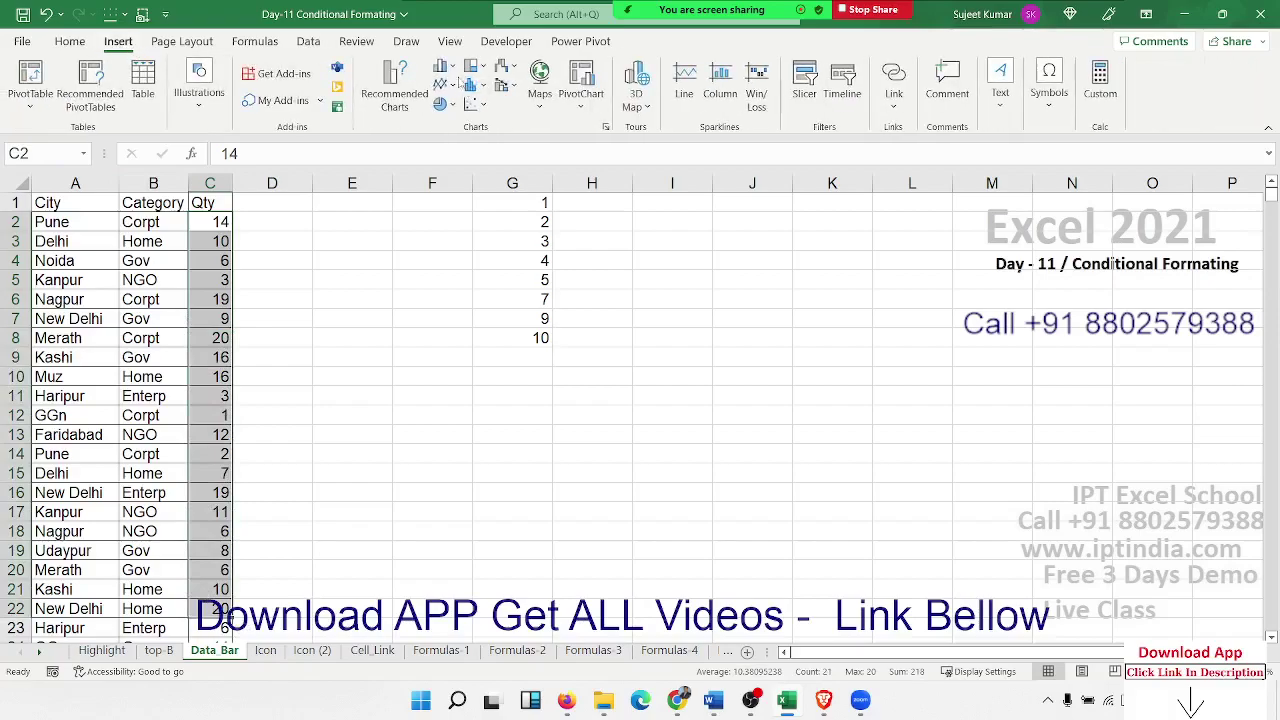
left_click(445, 68)
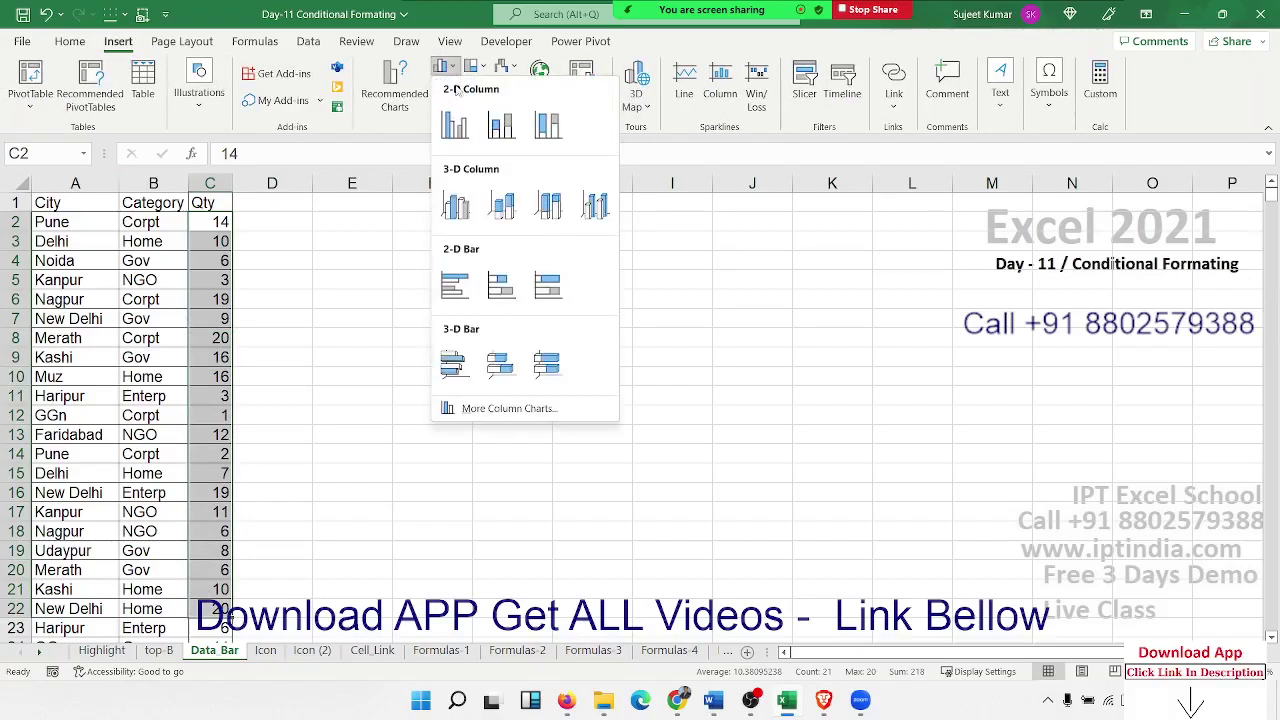
left_click(455, 286)
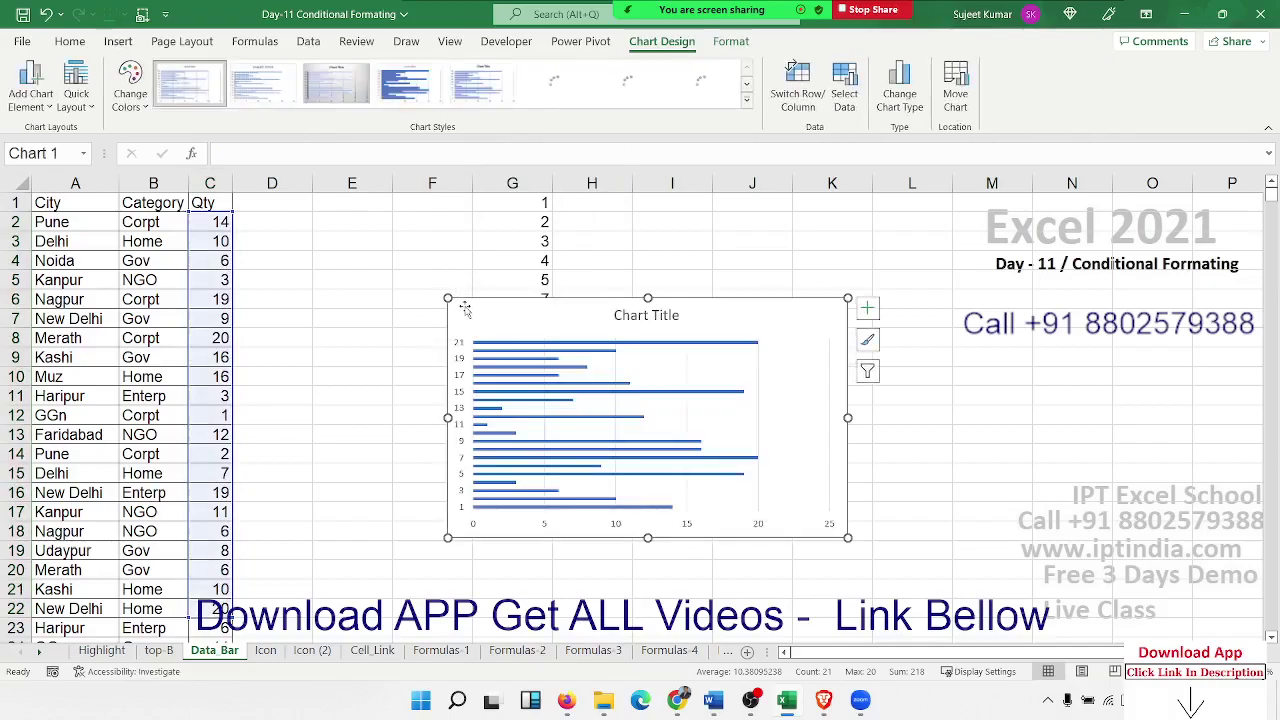
left_click_drag(465, 310, 263, 221)
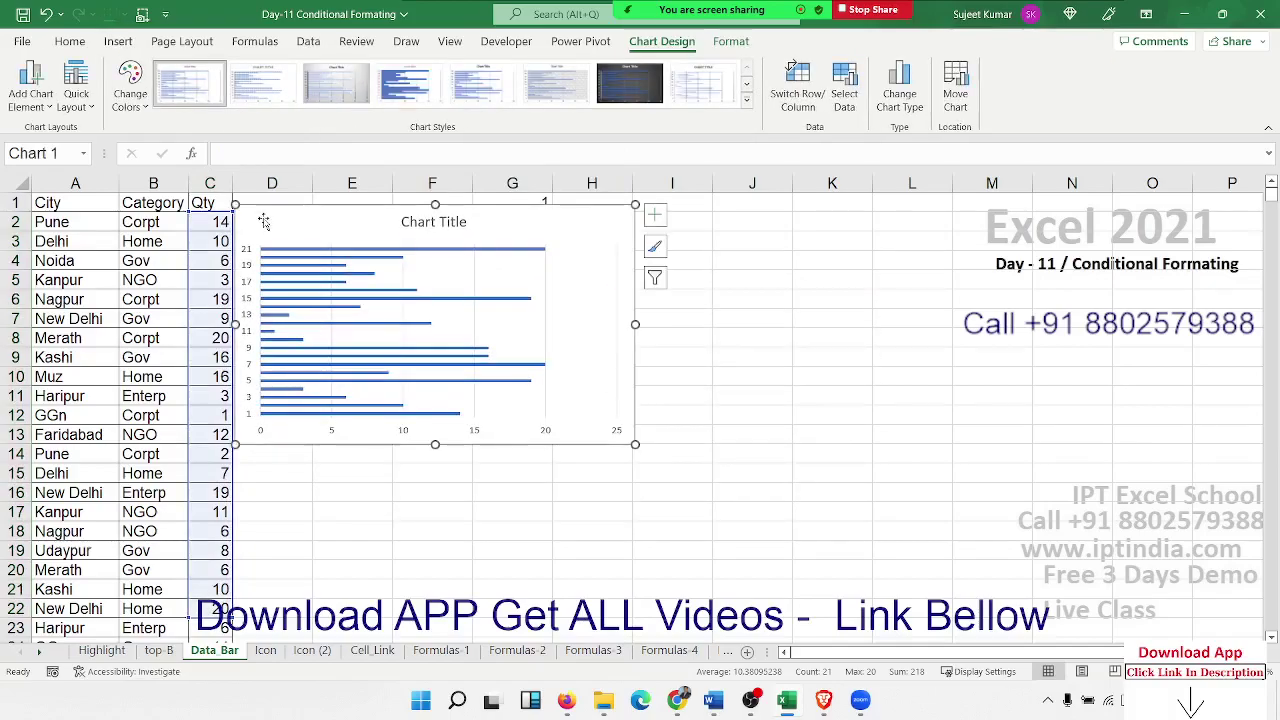
key("Delete")
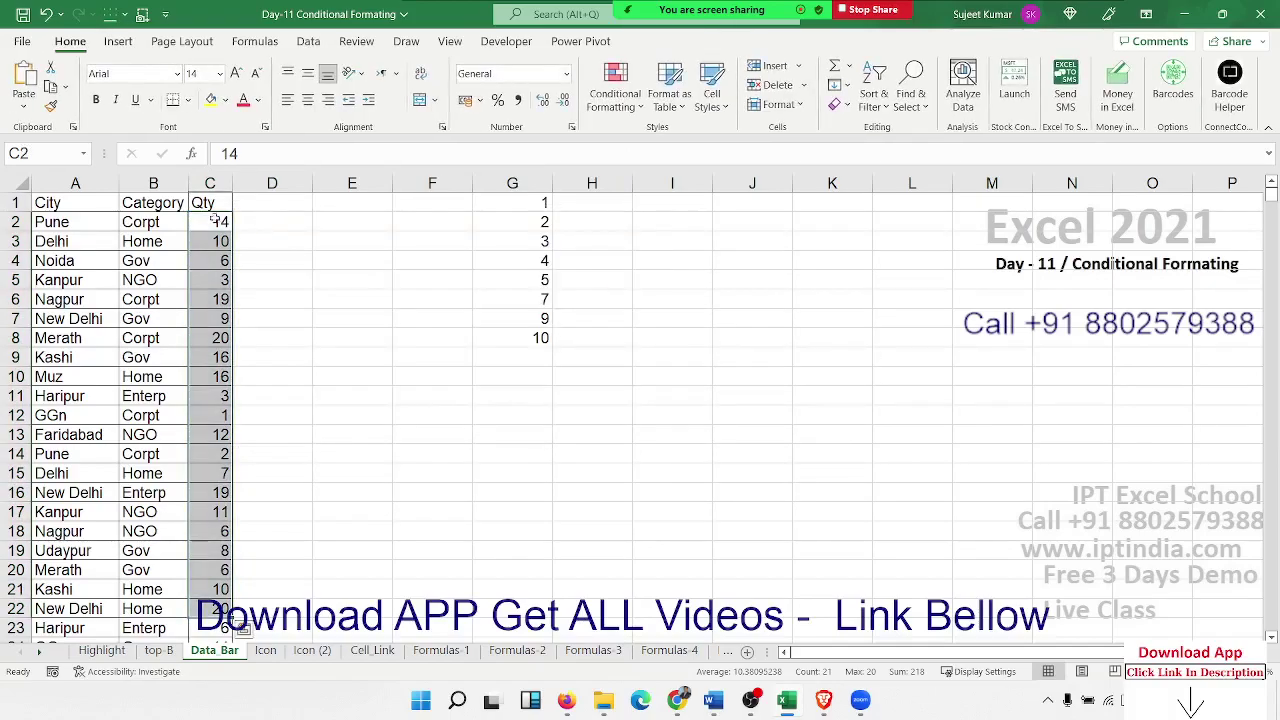
Apply blue gradient data bars to the Qty column C.
left_click(209, 218)
left_click(209, 183)
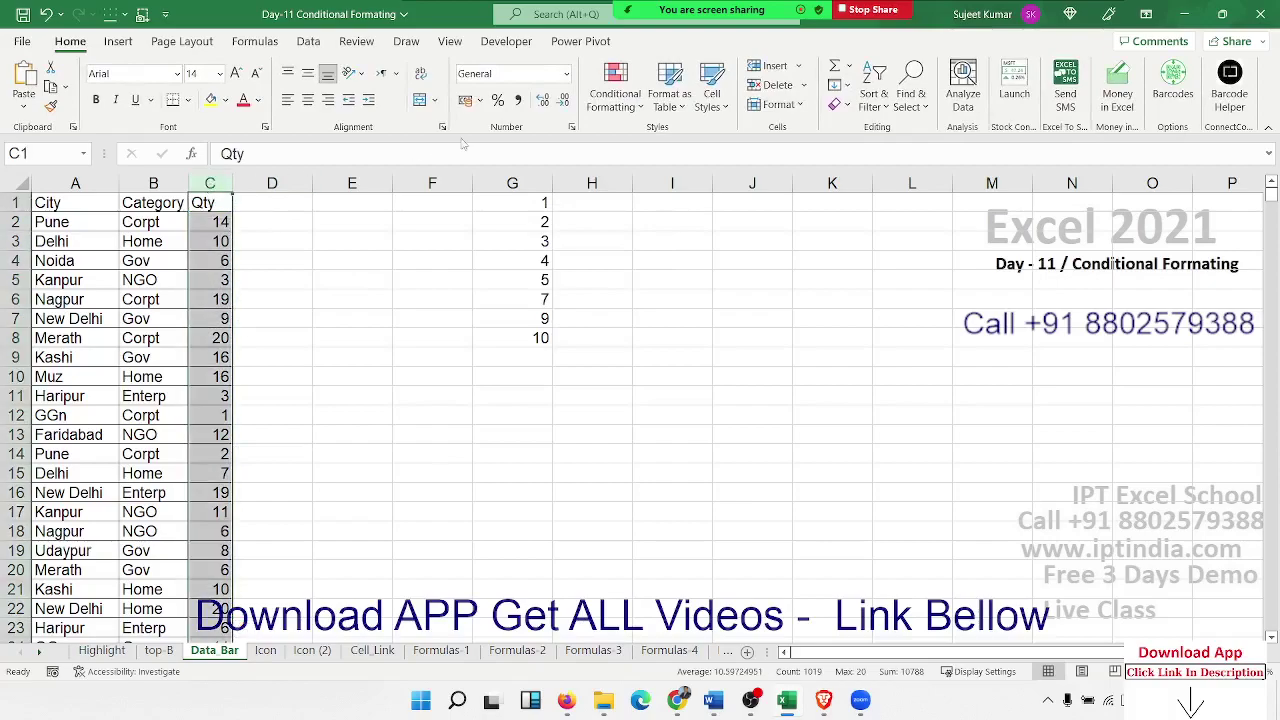
left_click(612, 95)
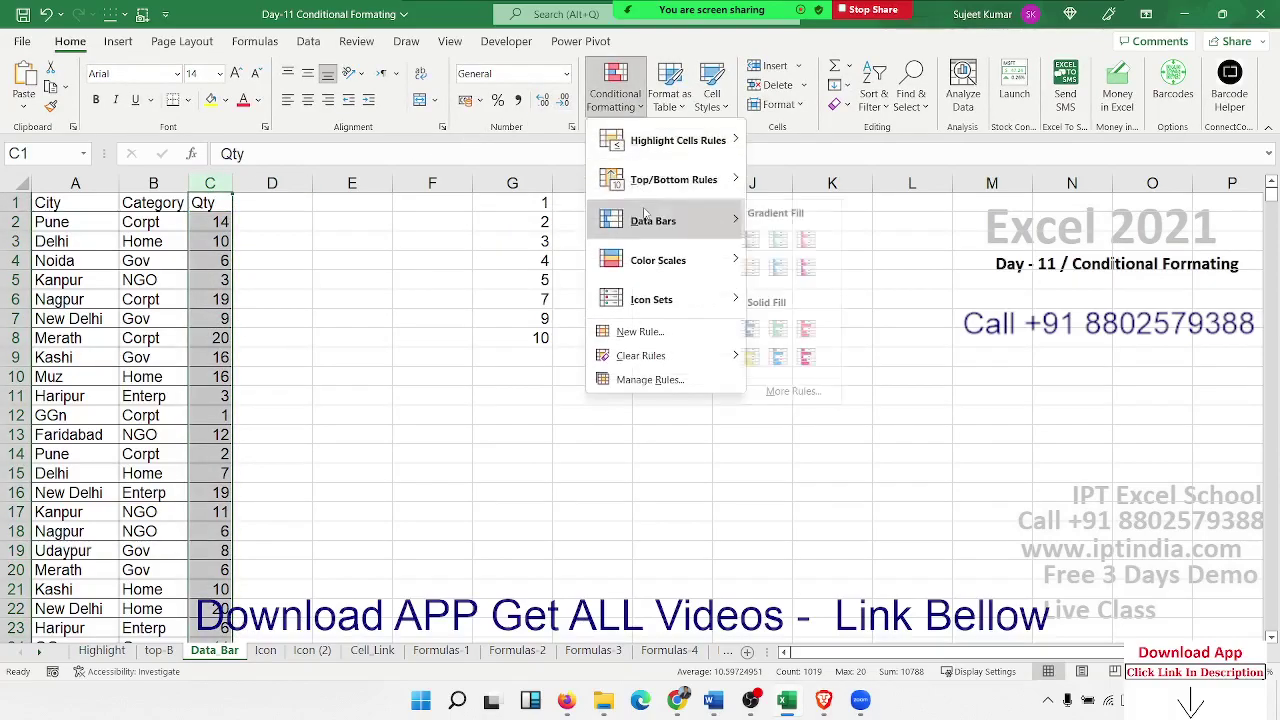
mouse_move(653, 221)
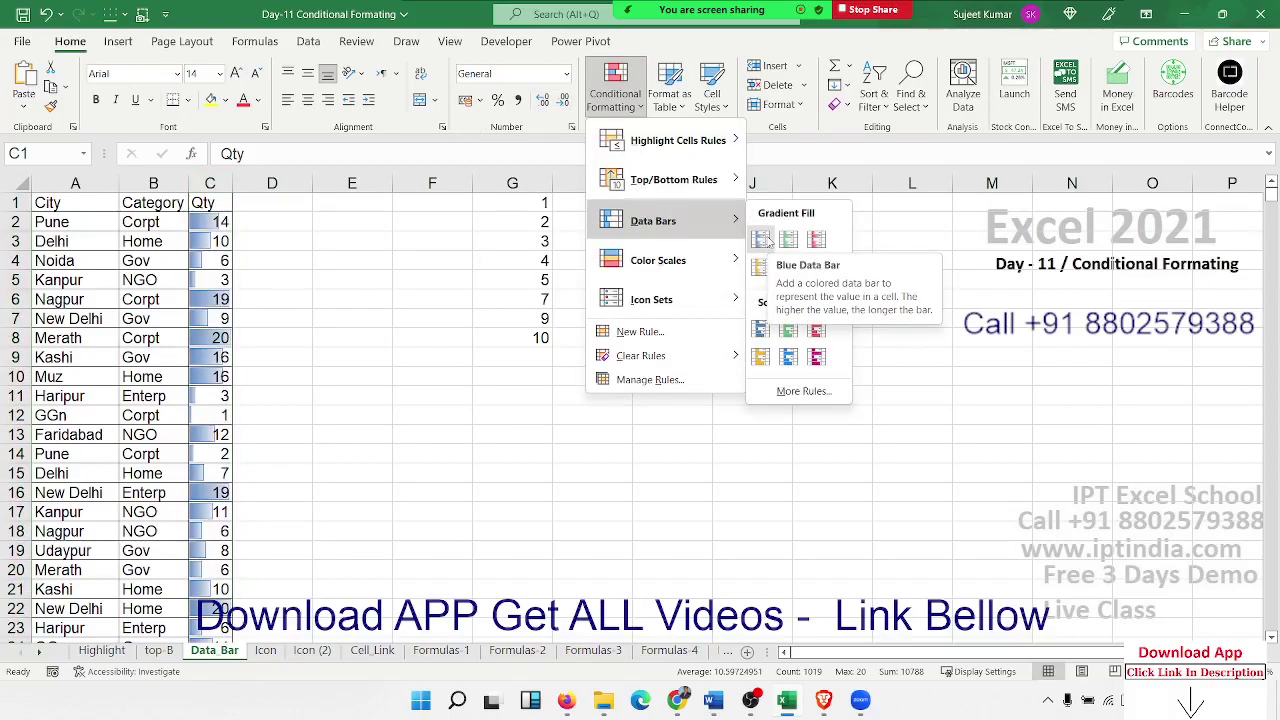
left_click(763, 240)
left_click(222, 300)
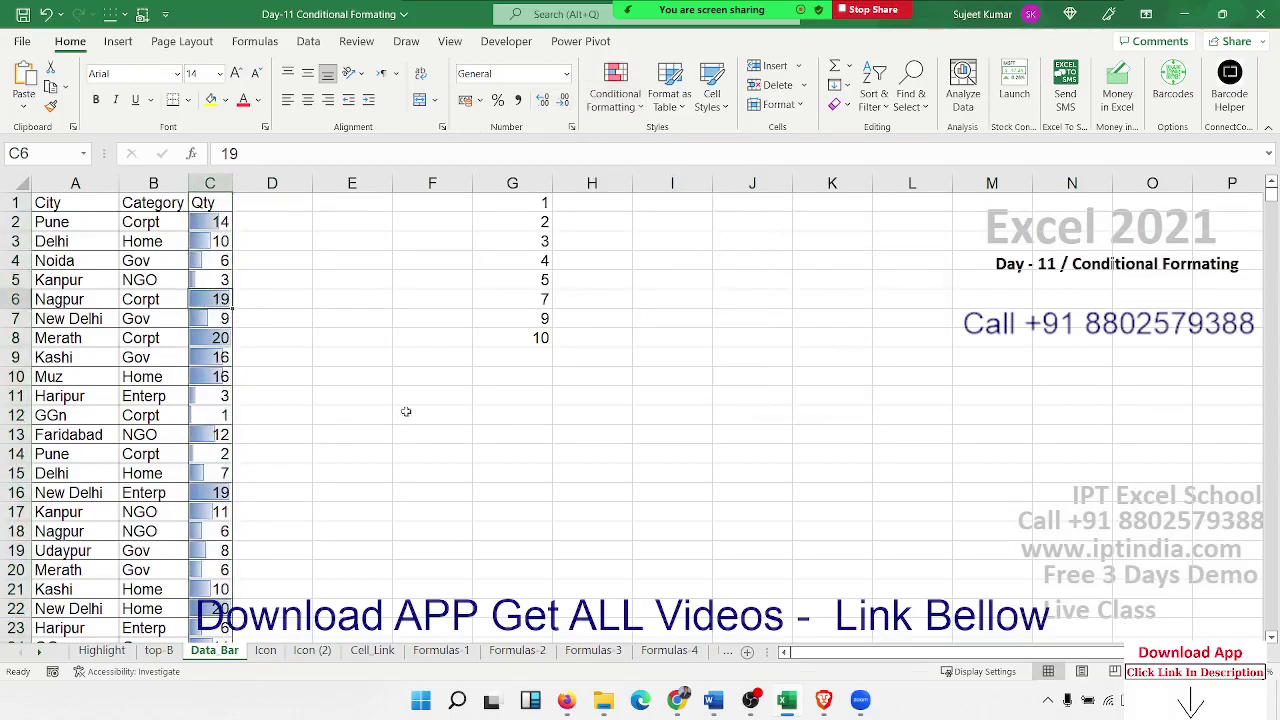
Apply the same blue gradient data bars to the numbers in G1:G8.
left_click_drag(530, 338, 540, 203)
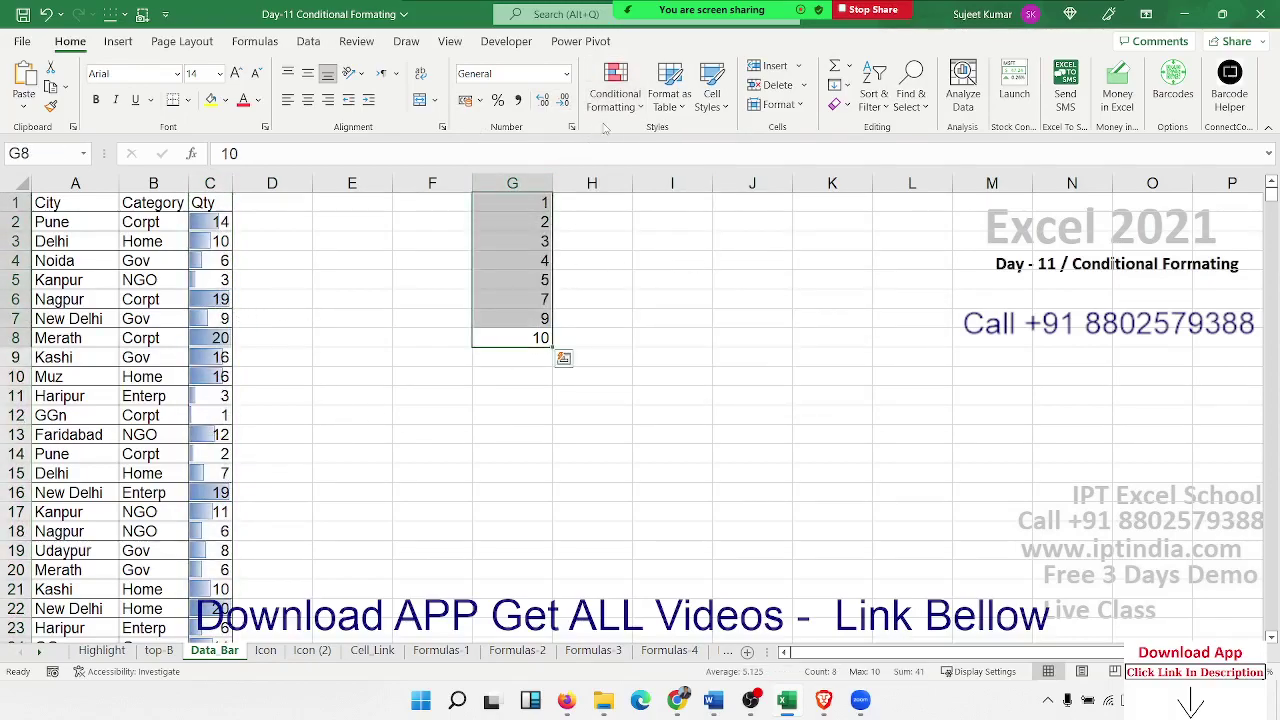
left_click(613, 95)
mouse_move(653, 220)
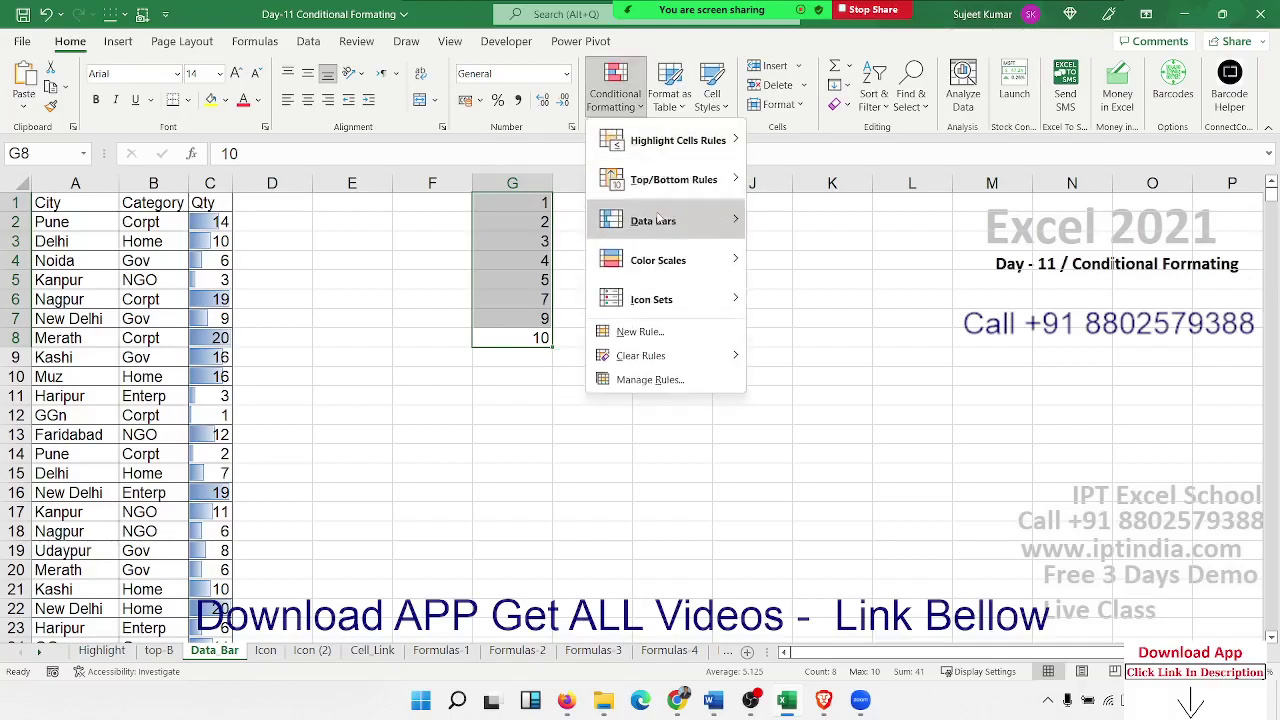
left_click(760, 240)
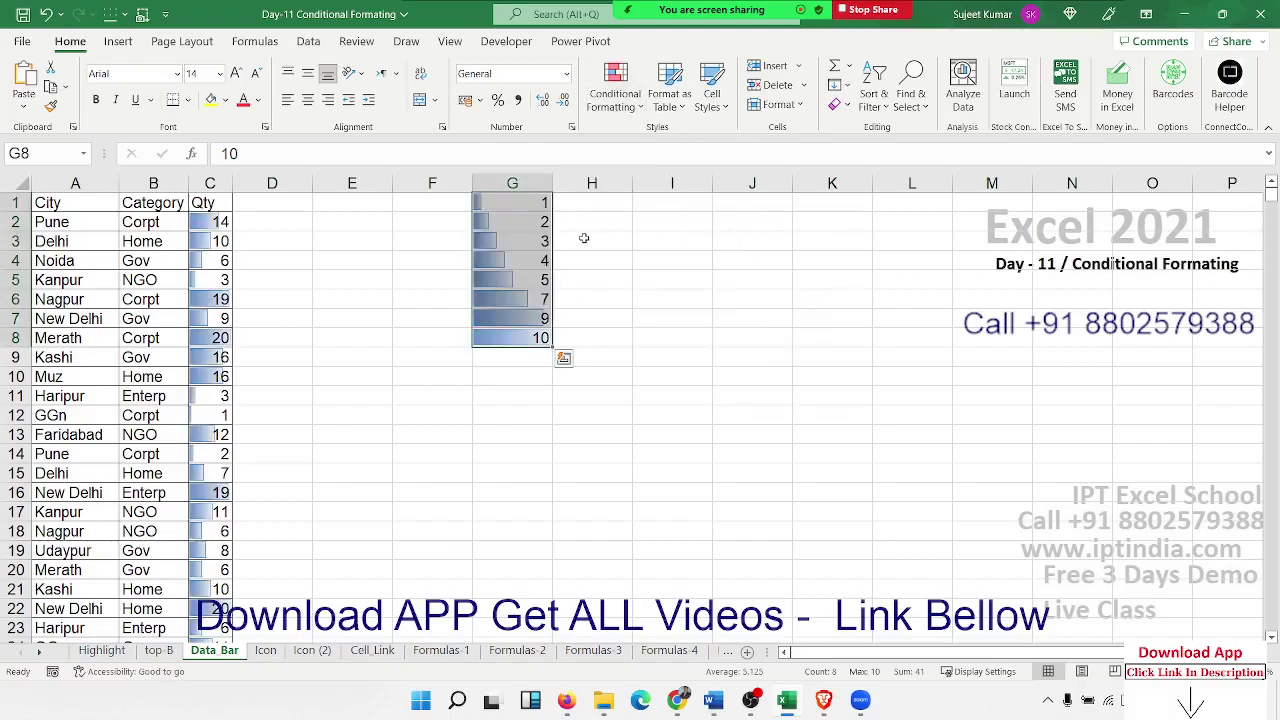
left_click_drag(542, 220, 525, 337)
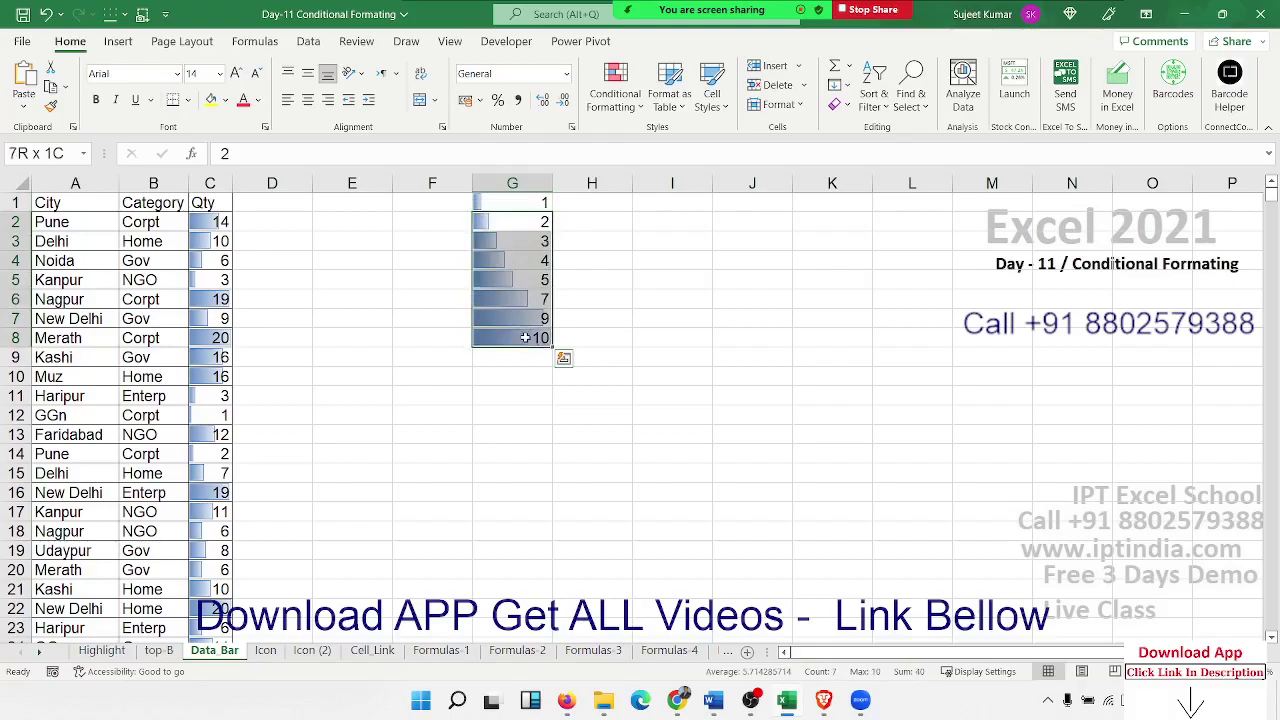
Enter the values 1, 2, 3, 5, 6, 6, 4 down column I from I1.
left_click(694, 204)
type("1")
key("Return")
type("2")
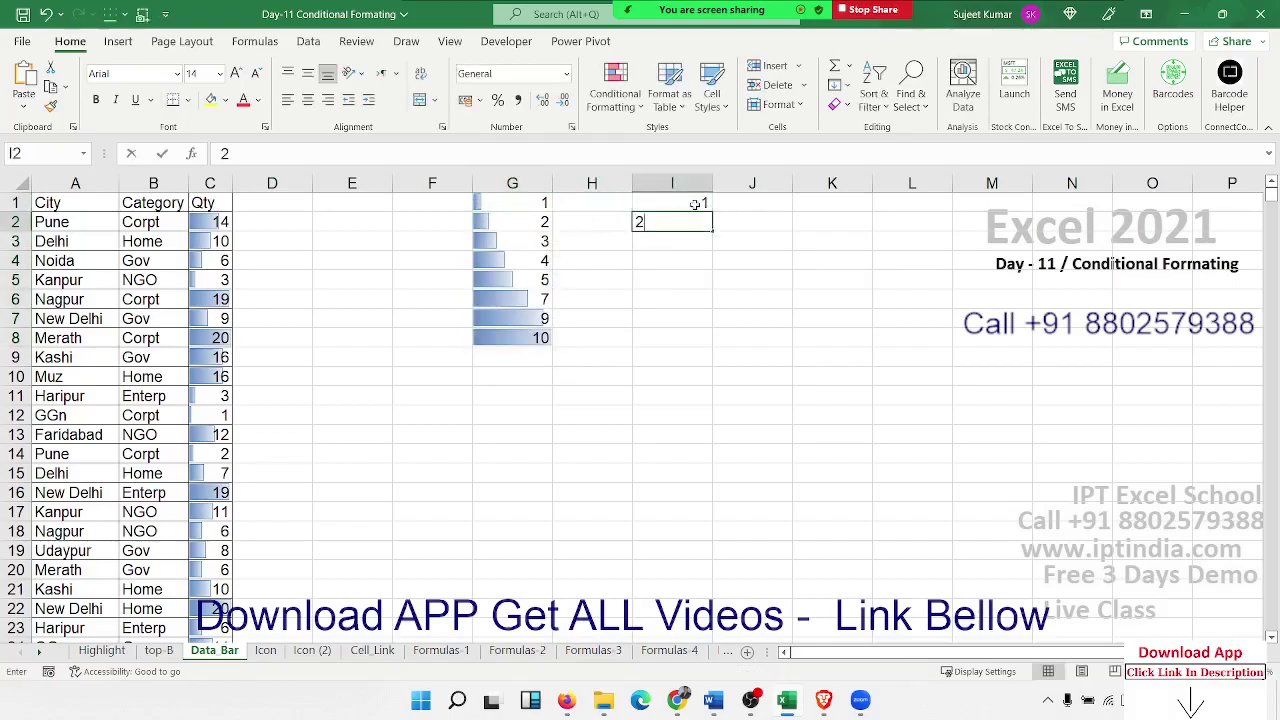
key("Return")
type("3 5 6 6 ")
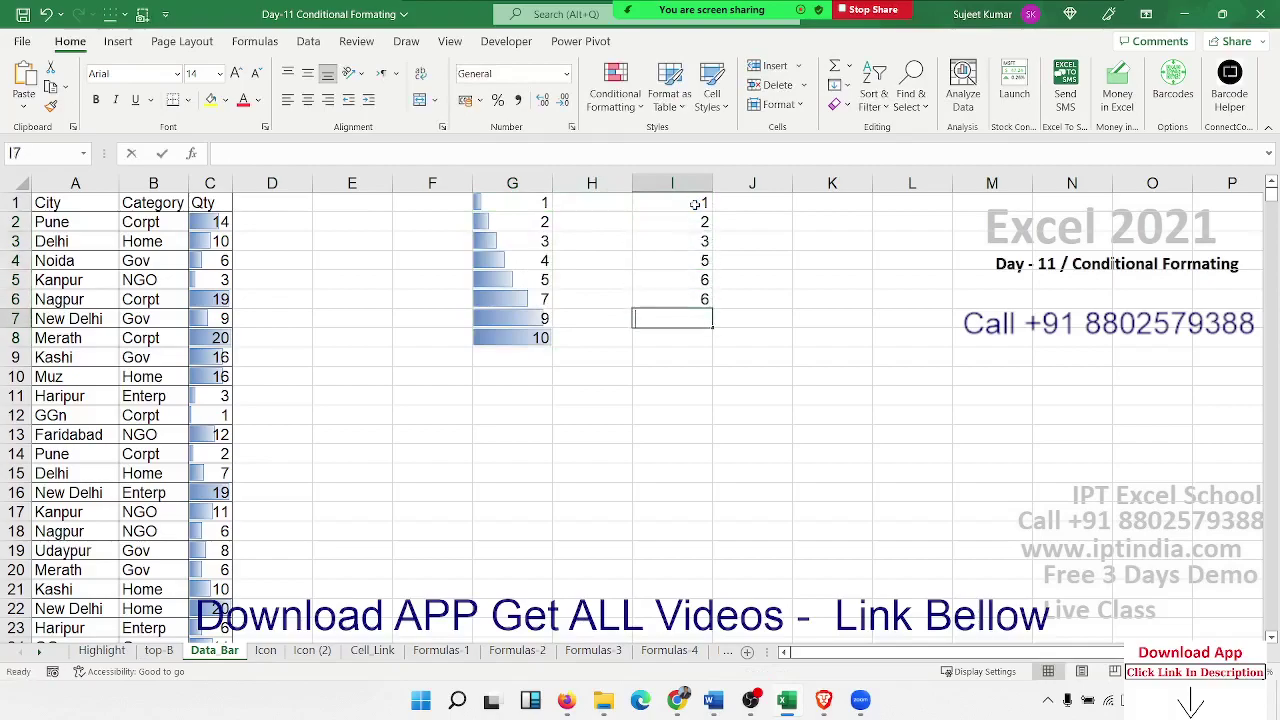
type("4 65")
key("Escape")
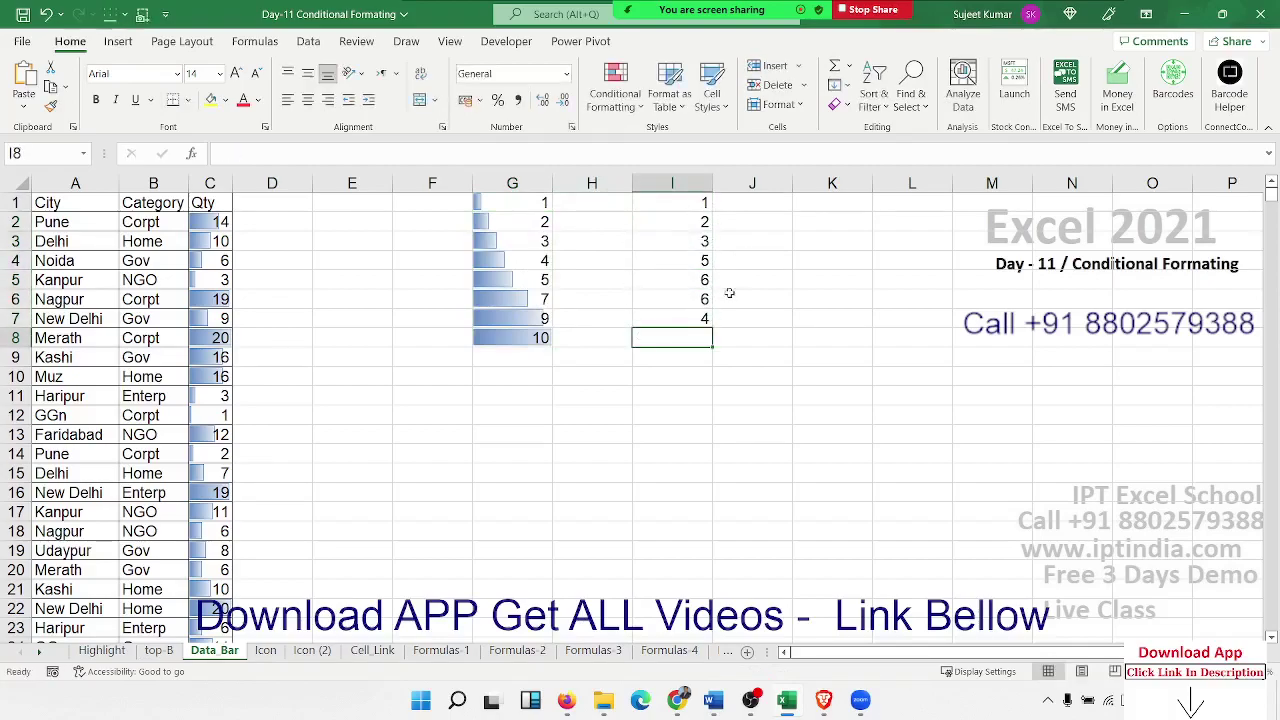
Give I1:I7 a red-yellow-green colour scale, then widen column C so the Qty data bars lengthen.
left_click_drag(687, 319, 672, 200)
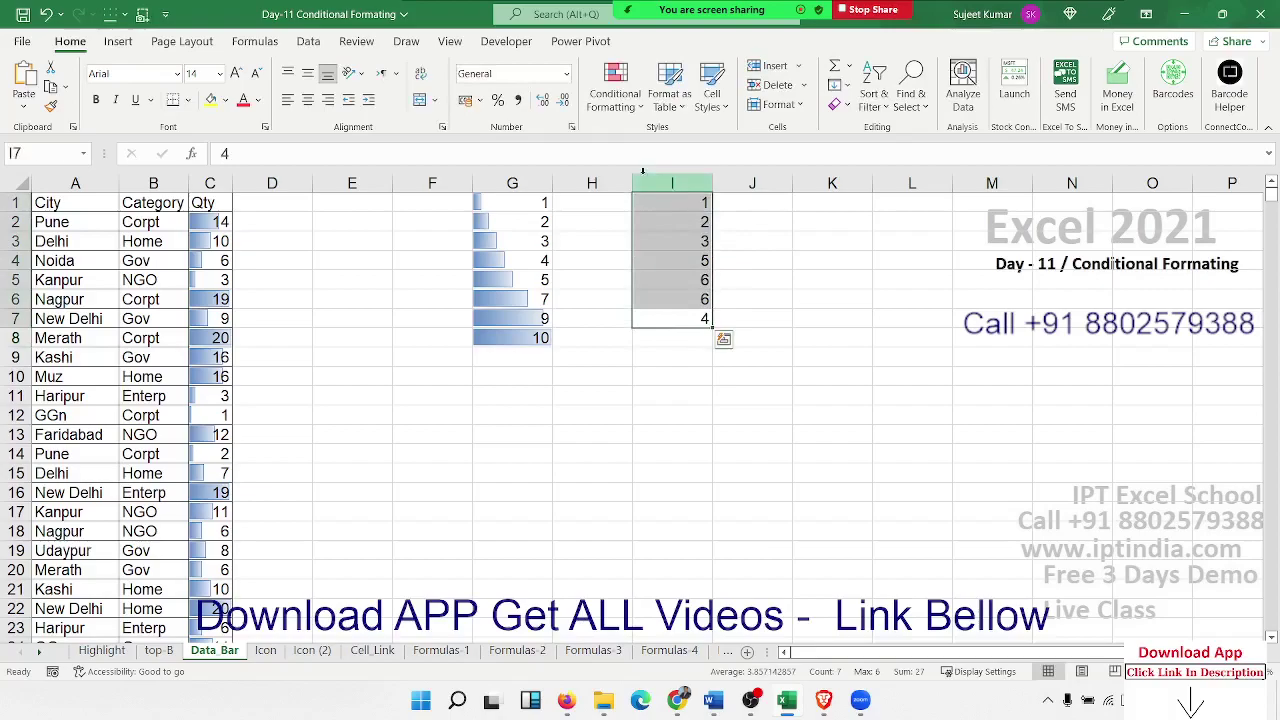
left_click(622, 117)
mouse_move(658, 260)
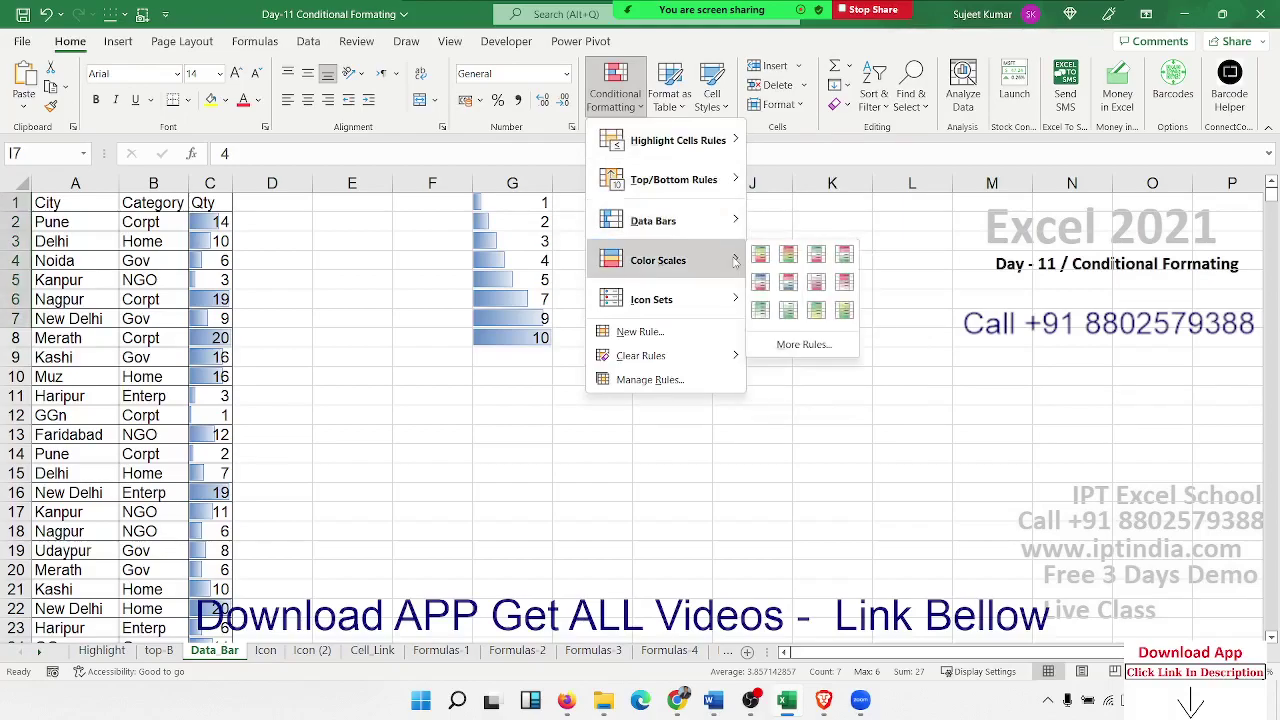
left_click(762, 256)
left_click(557, 414)
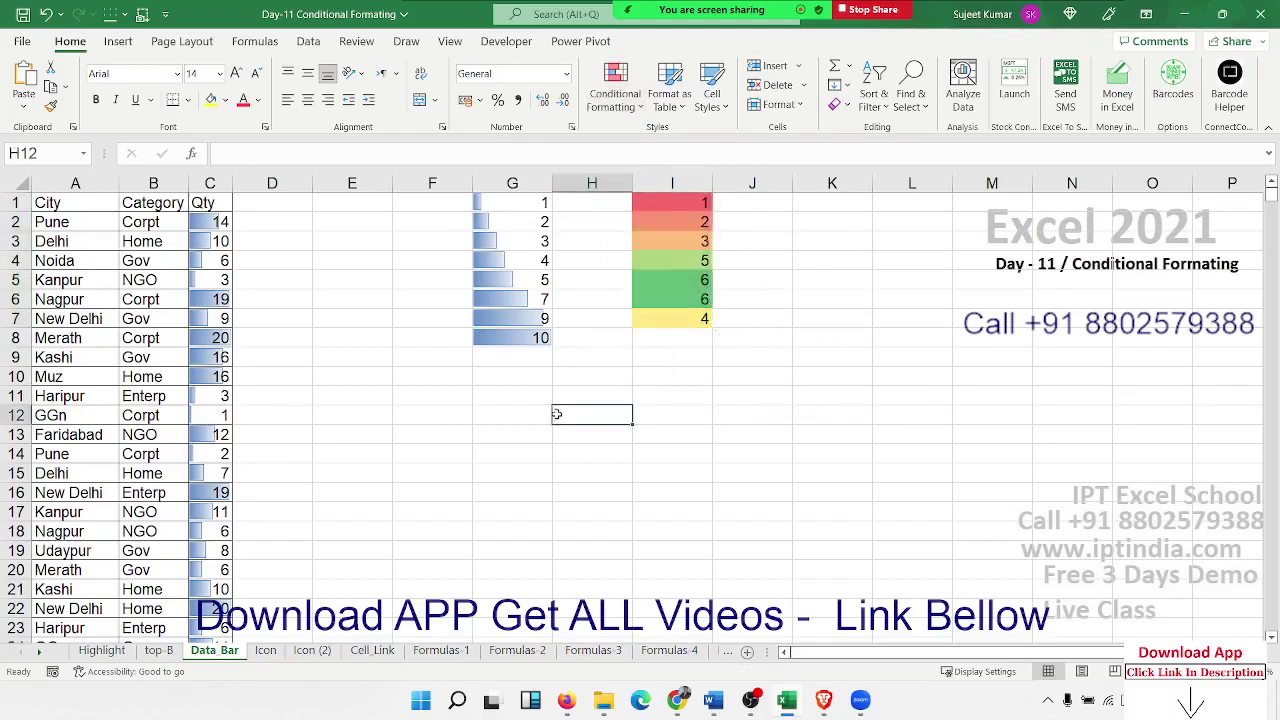
left_click_drag(671, 202, 670, 305)
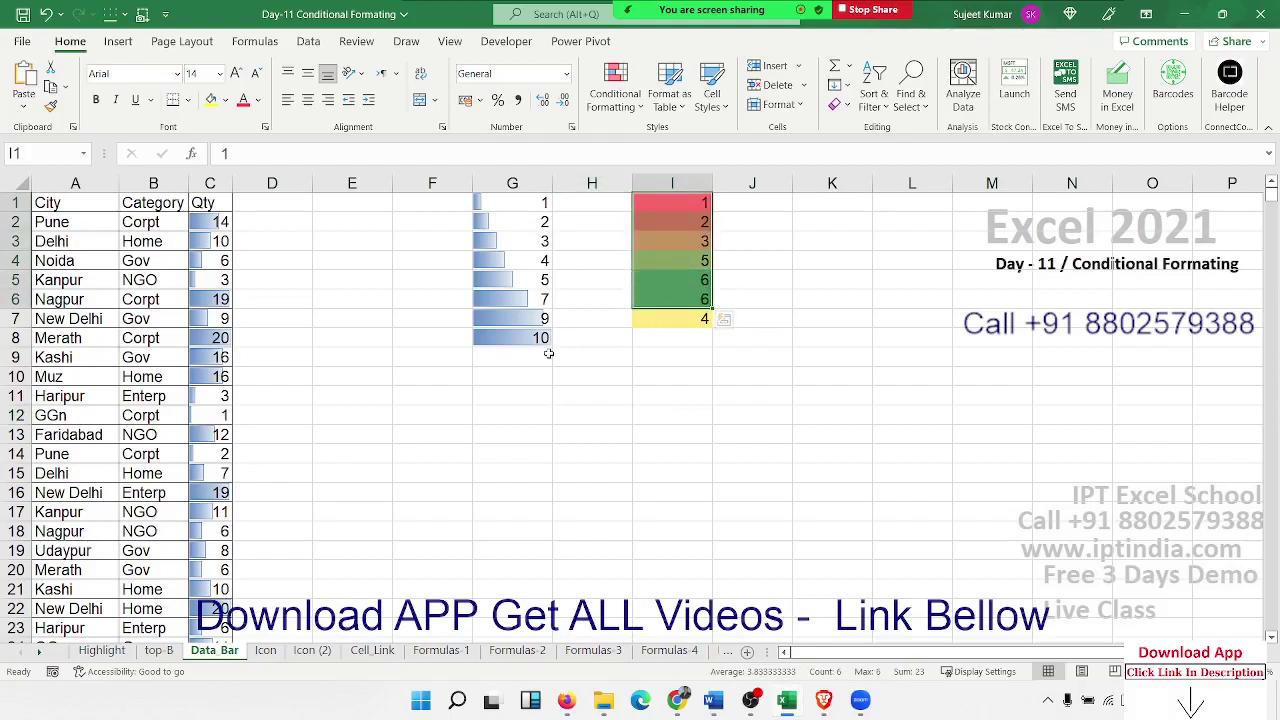
left_click(615, 85)
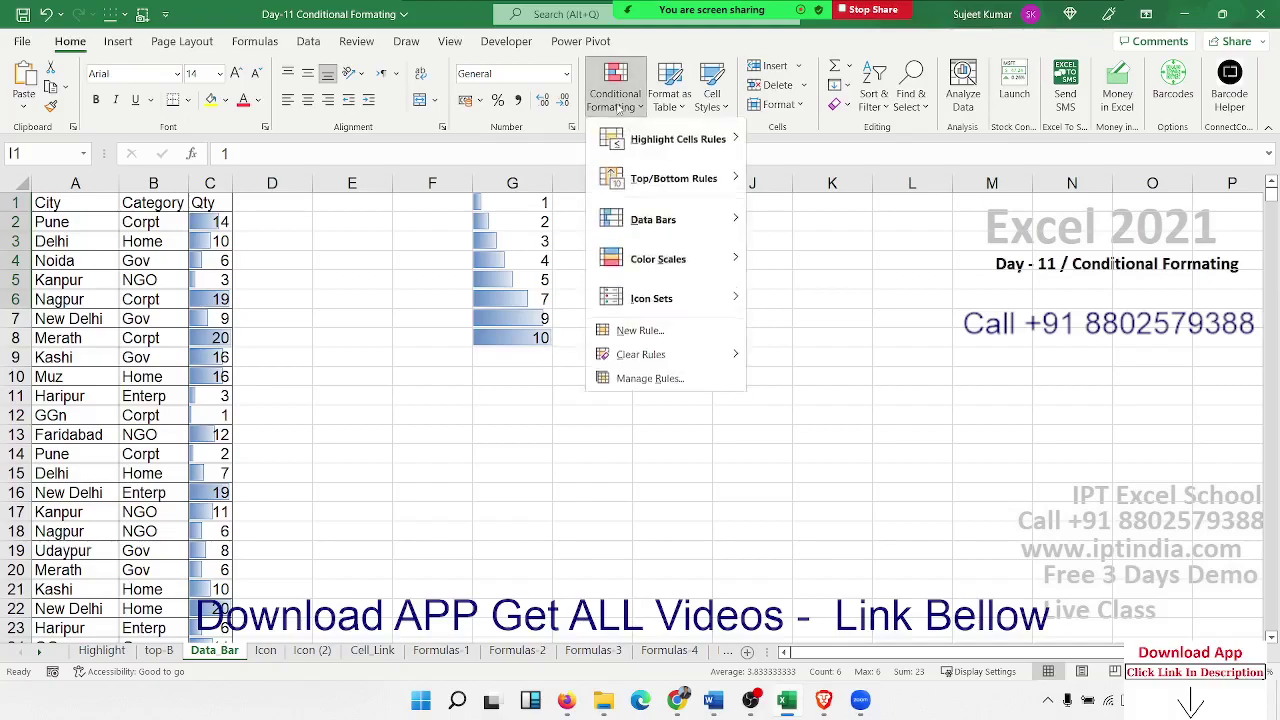
left_click(471, 226)
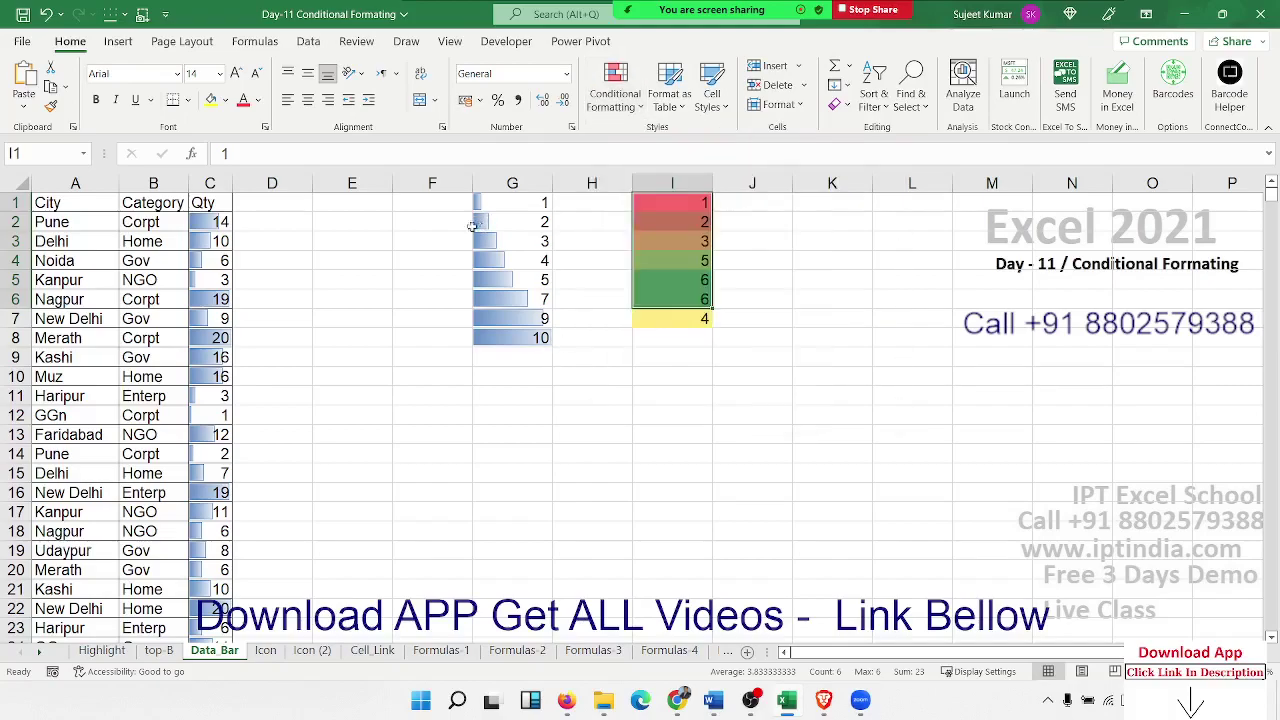
left_click_drag(232, 185, 273, 190)
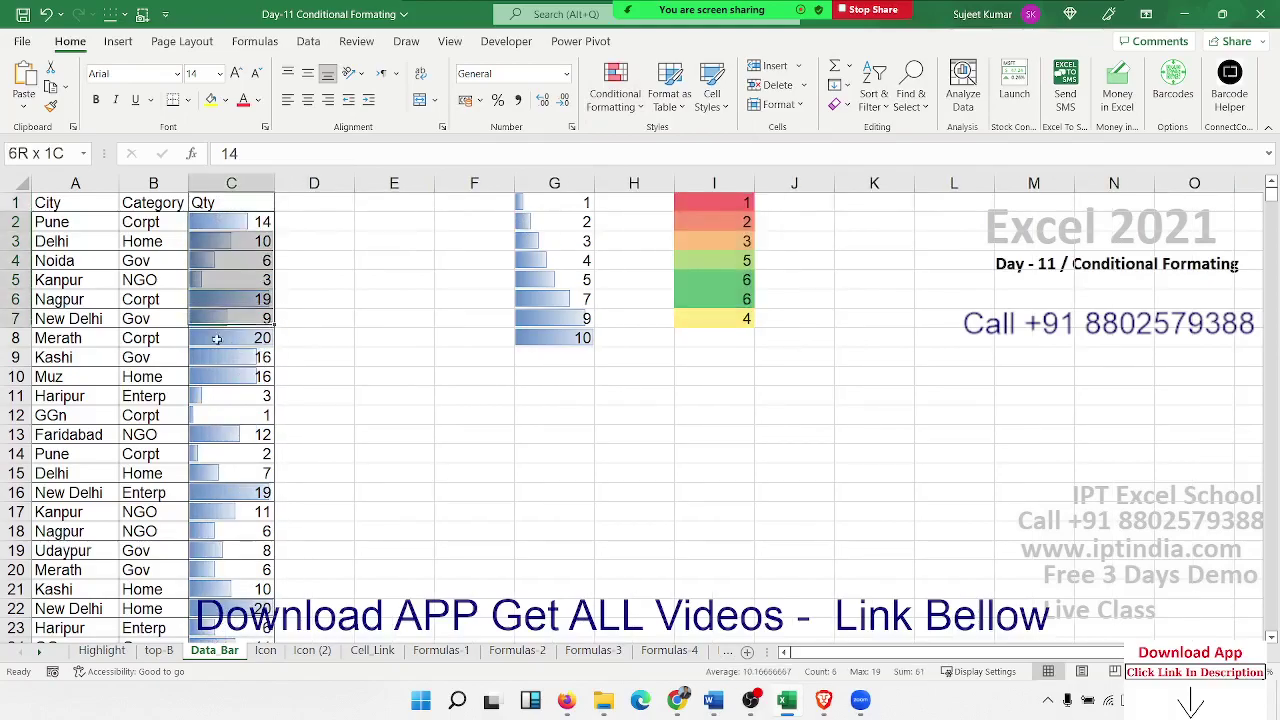
left_click_drag(219, 219, 240, 338)
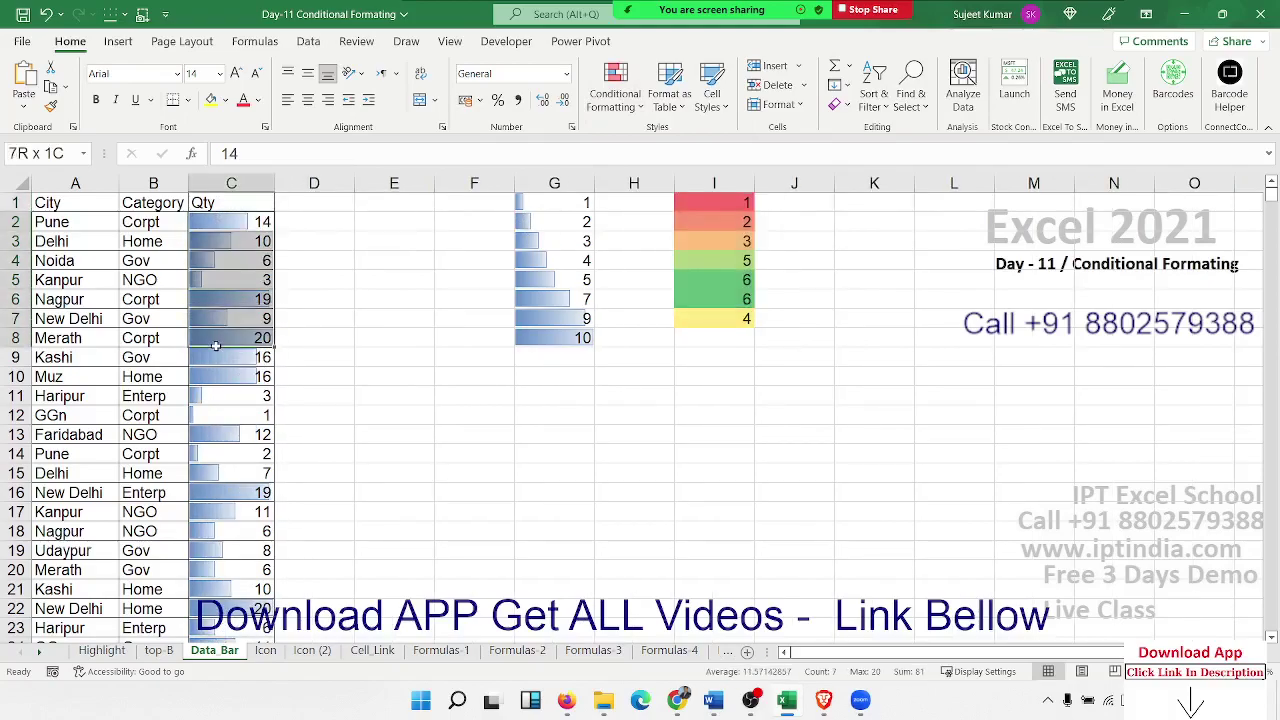
On the Icon sheet, apply the 3 Arrows icon set to the Qty column C.
left_click(280, 651)
left_click(205, 200)
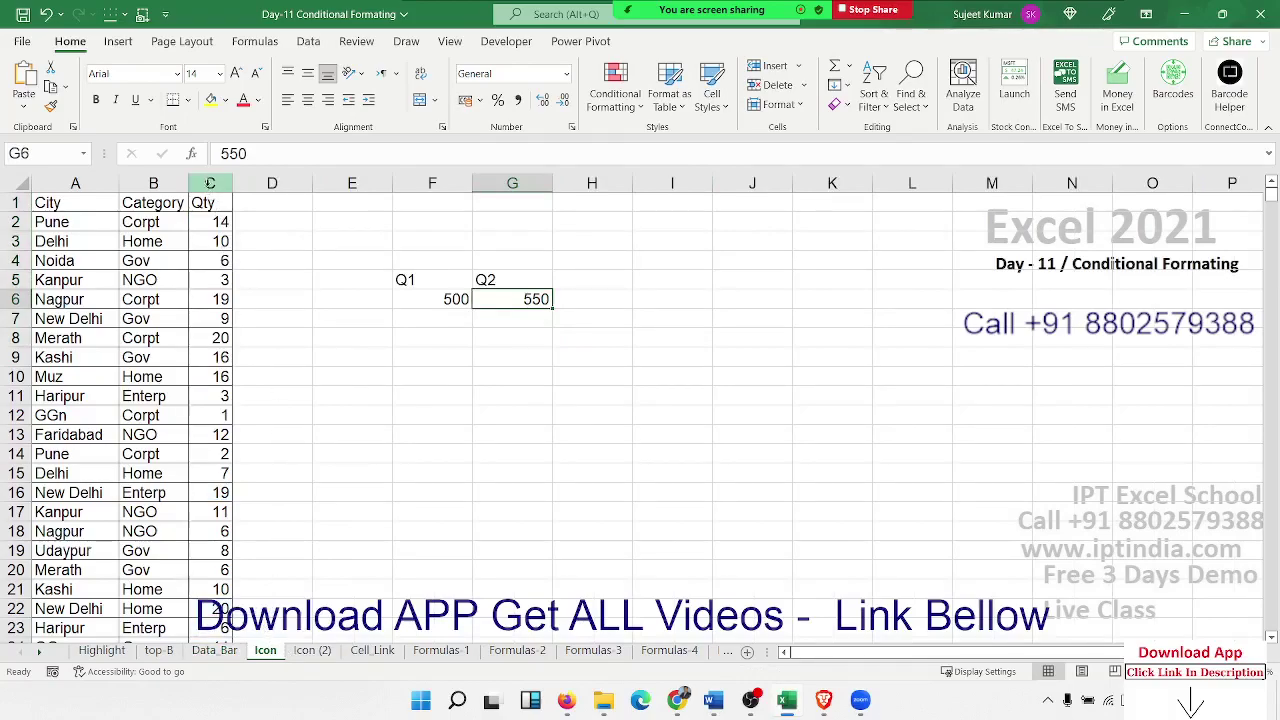
key("ctrl+shift+Down")
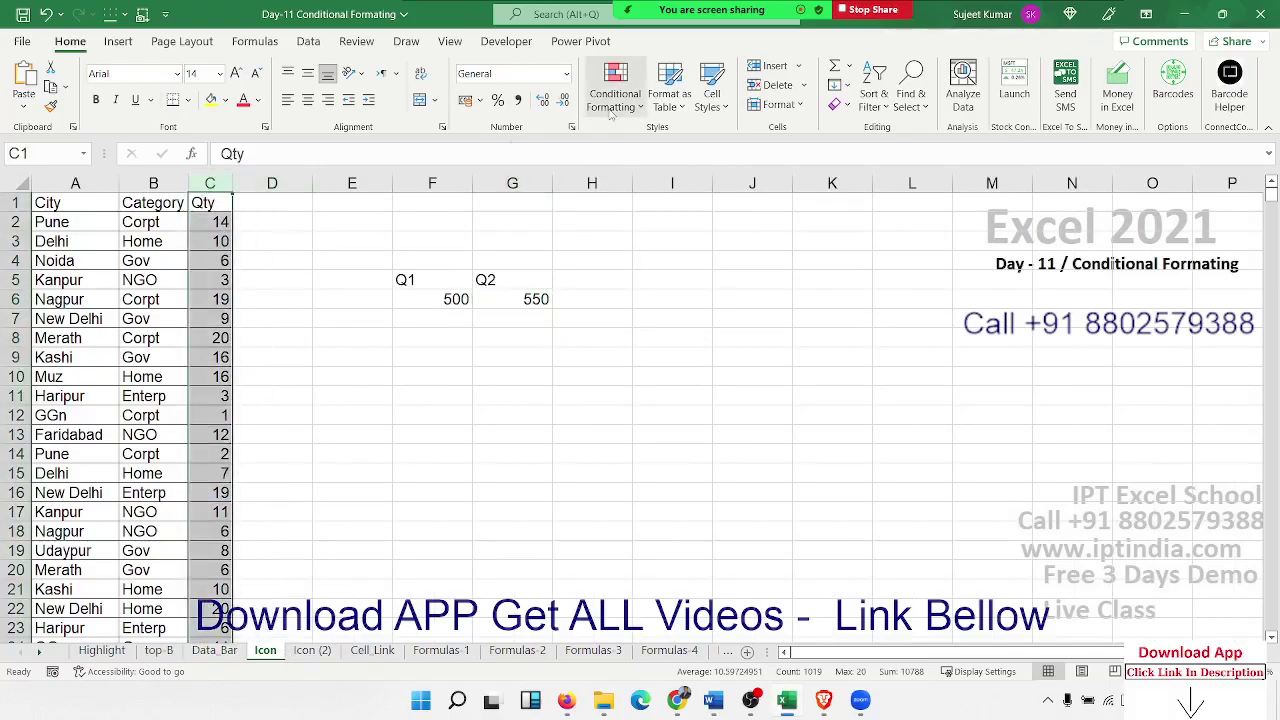
left_click(612, 112)
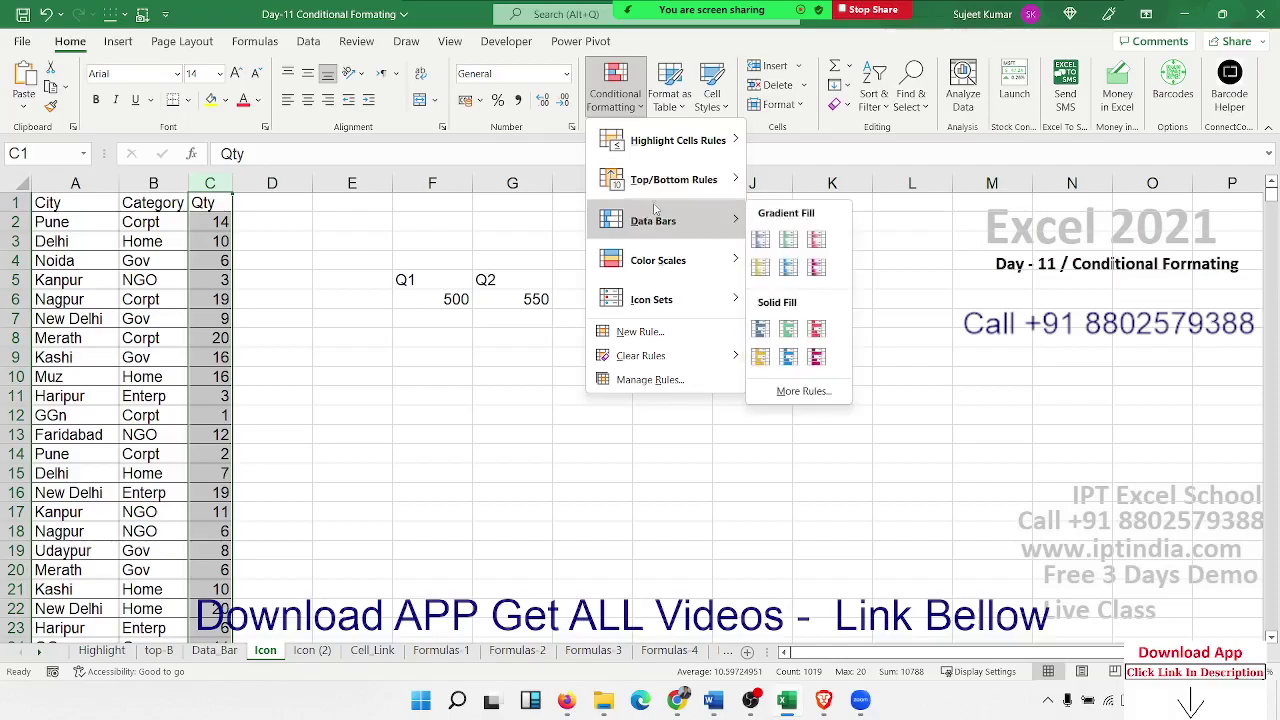
mouse_move(651, 299)
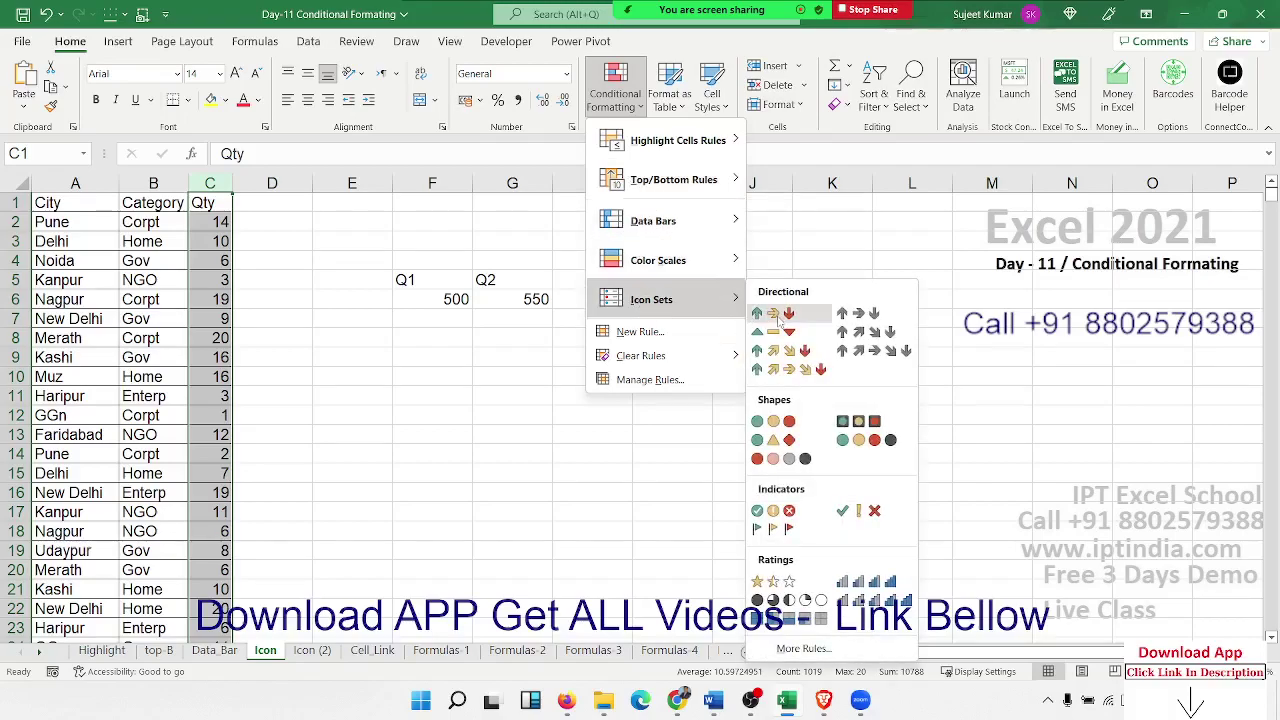
left_click(773, 314)
left_click(215, 222)
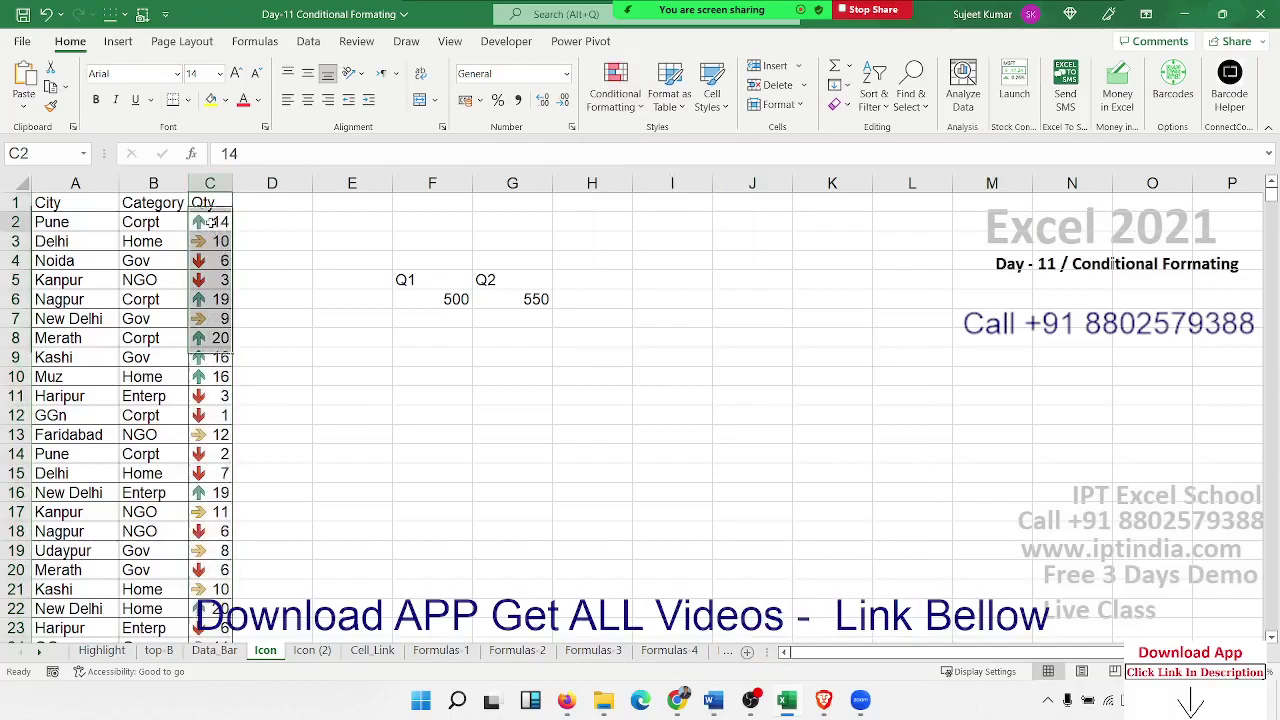
left_click(215, 241)
left_click(204, 259)
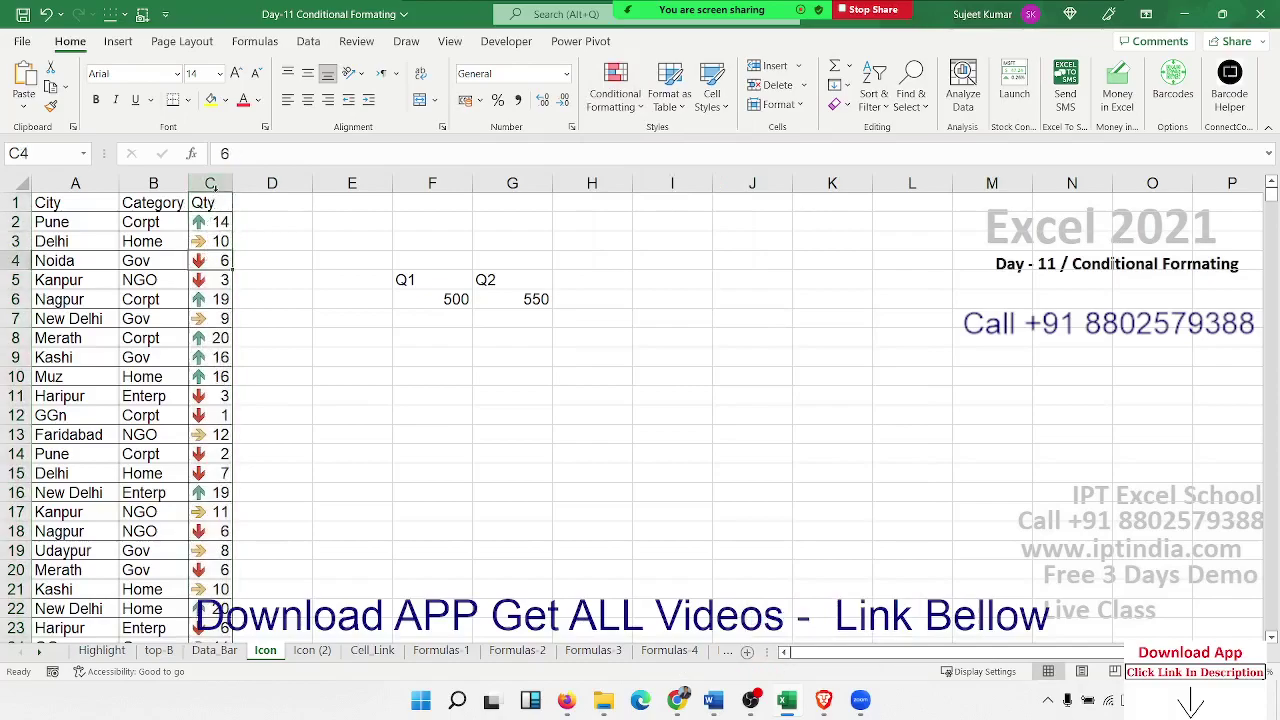
left_click(211, 184)
left_click(615, 90)
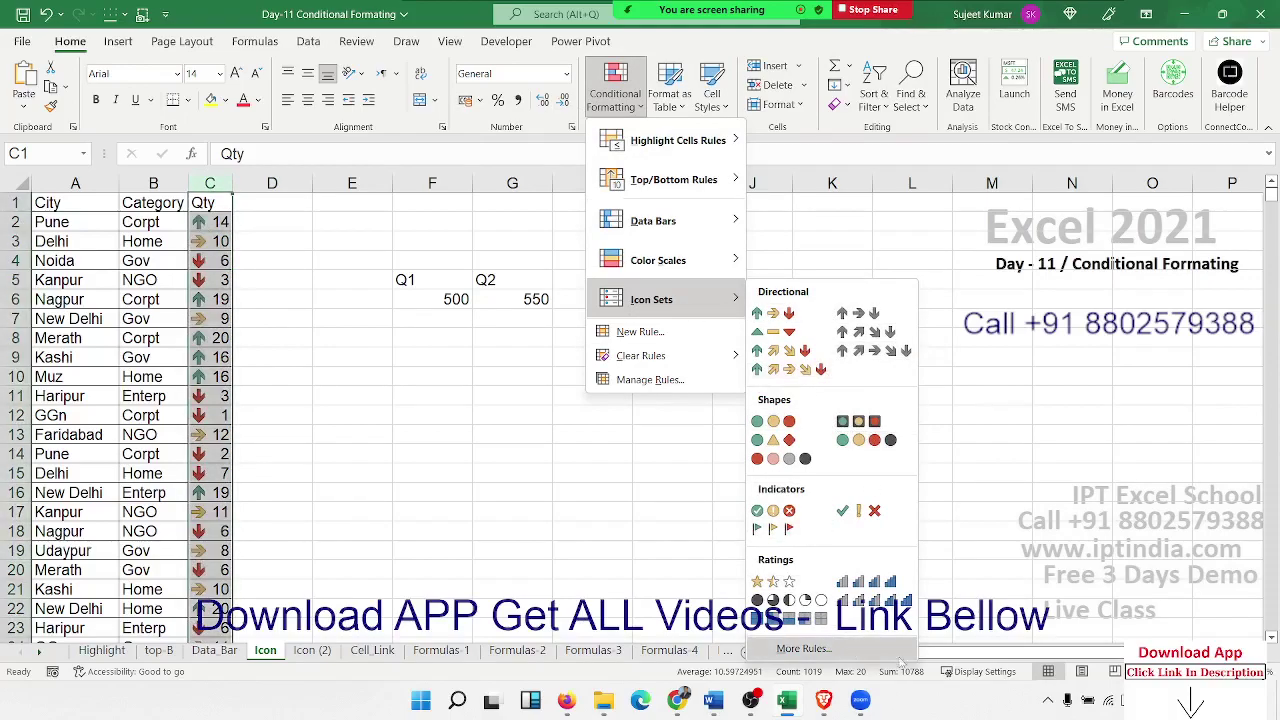
left_click(440, 451)
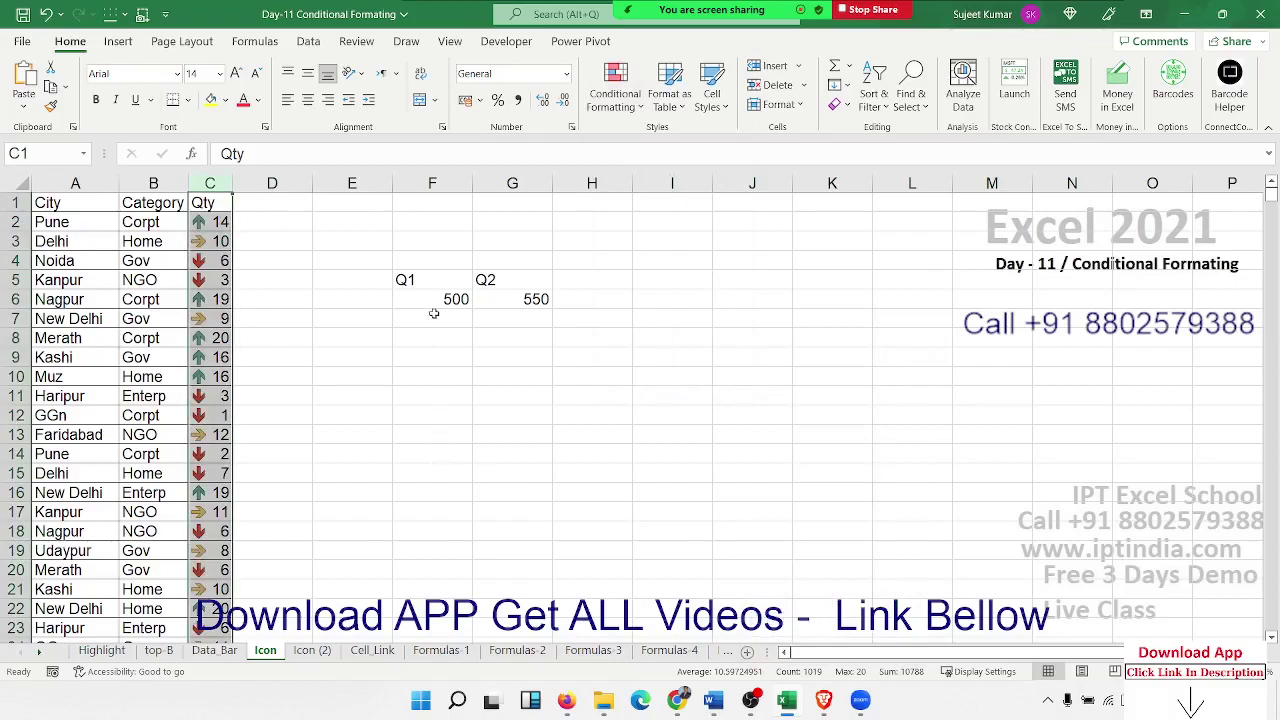
Give the Q1 and Q2 values in F6:G6 the 3 Arrows icons too.
left_click_drag(430, 299, 487, 300)
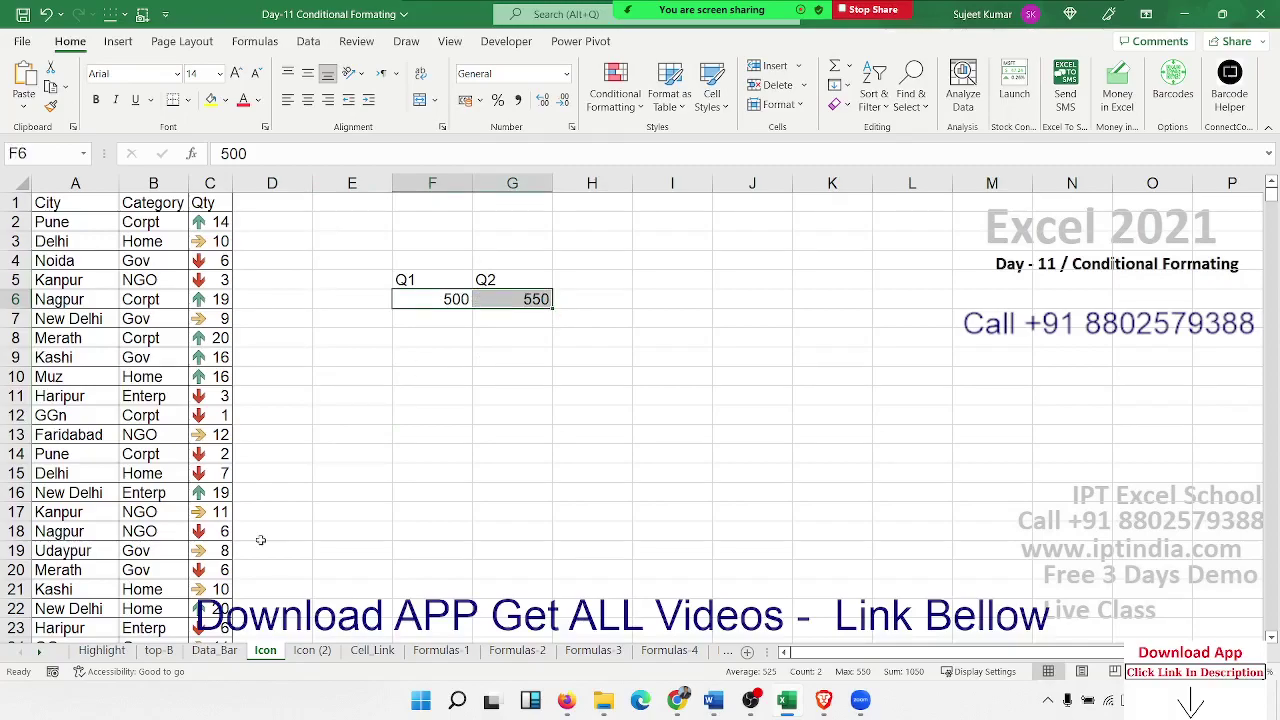
left_click(615, 88)
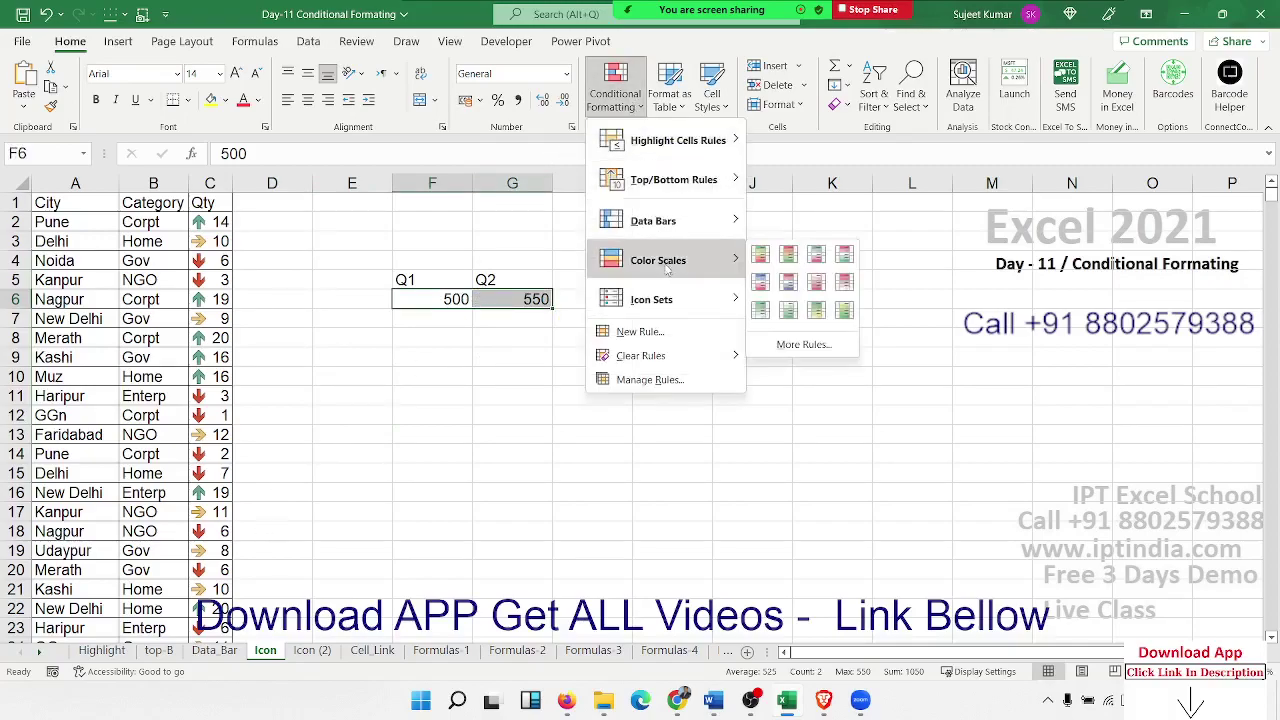
mouse_move(651, 299)
left_click(763, 314)
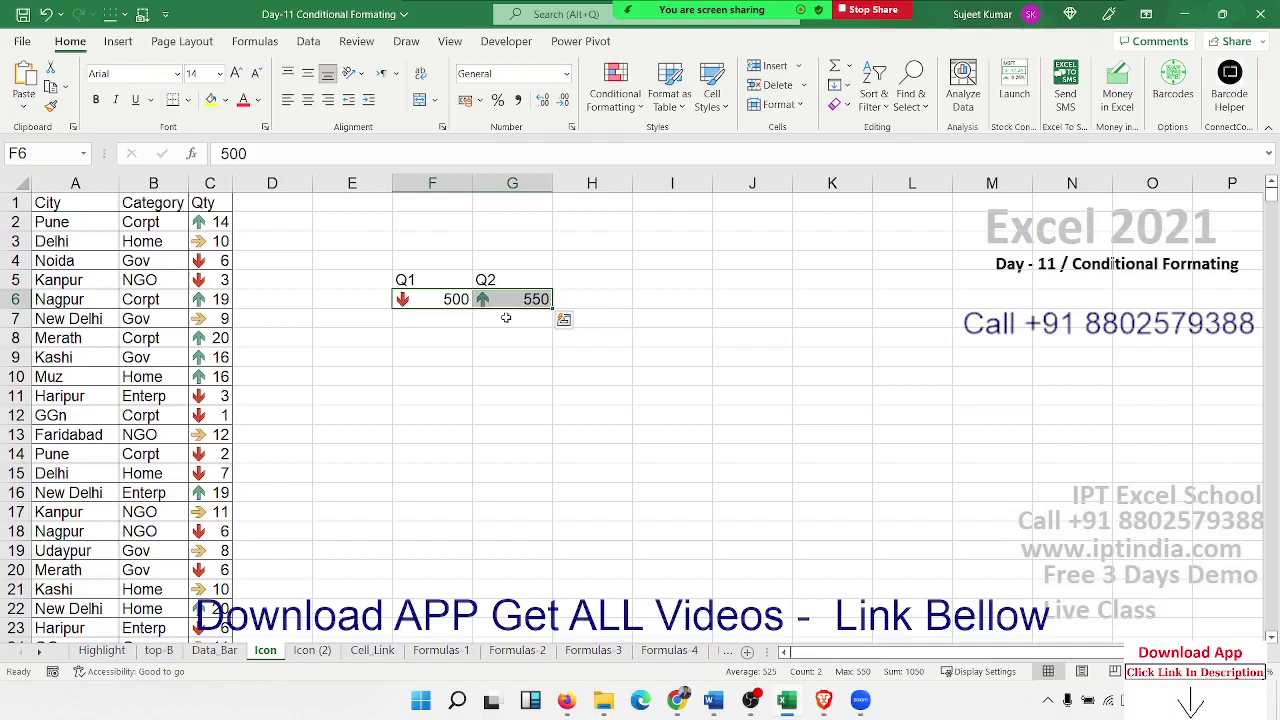
left_click(314, 651)
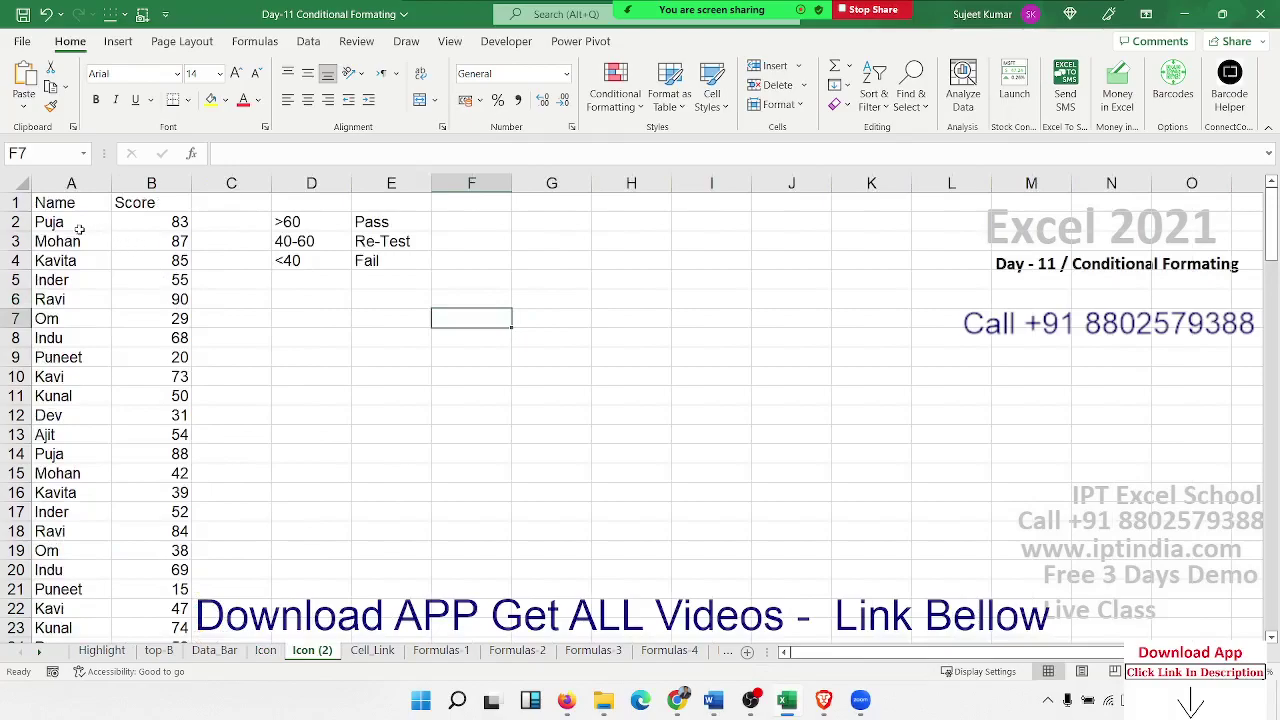
left_click_drag(79, 229, 75, 362)
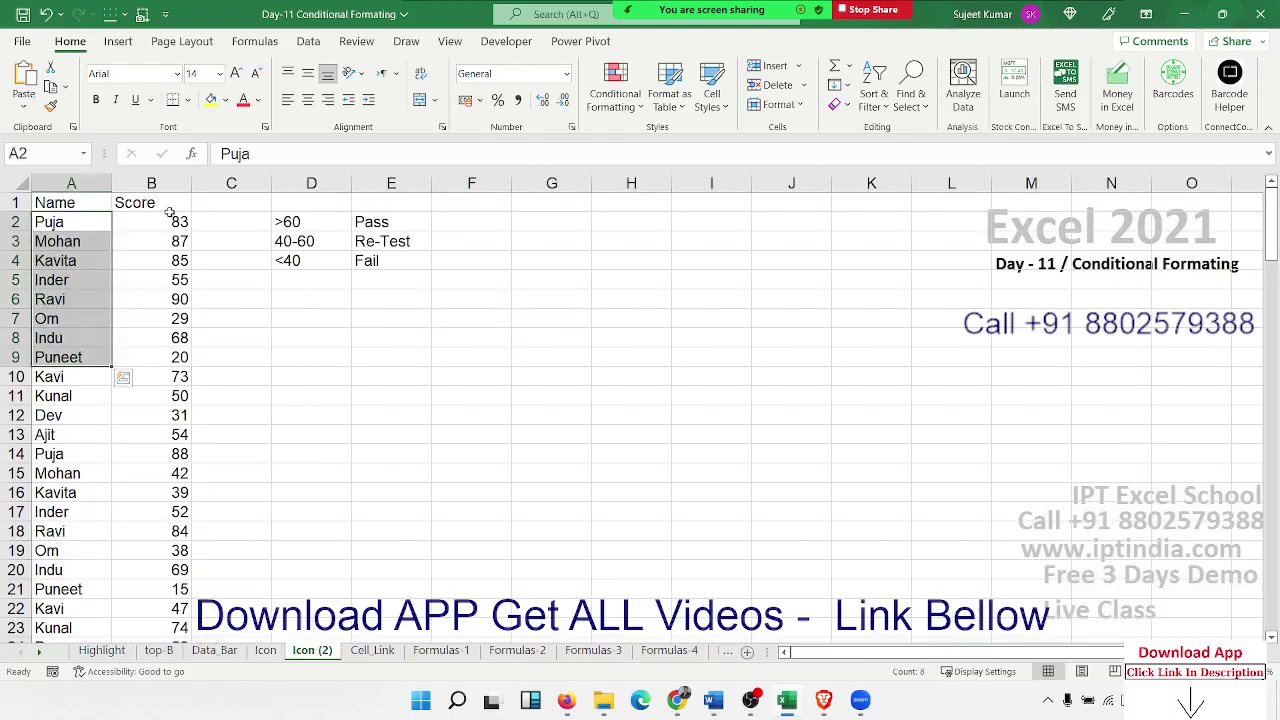
left_click_drag(170, 220, 164, 321)
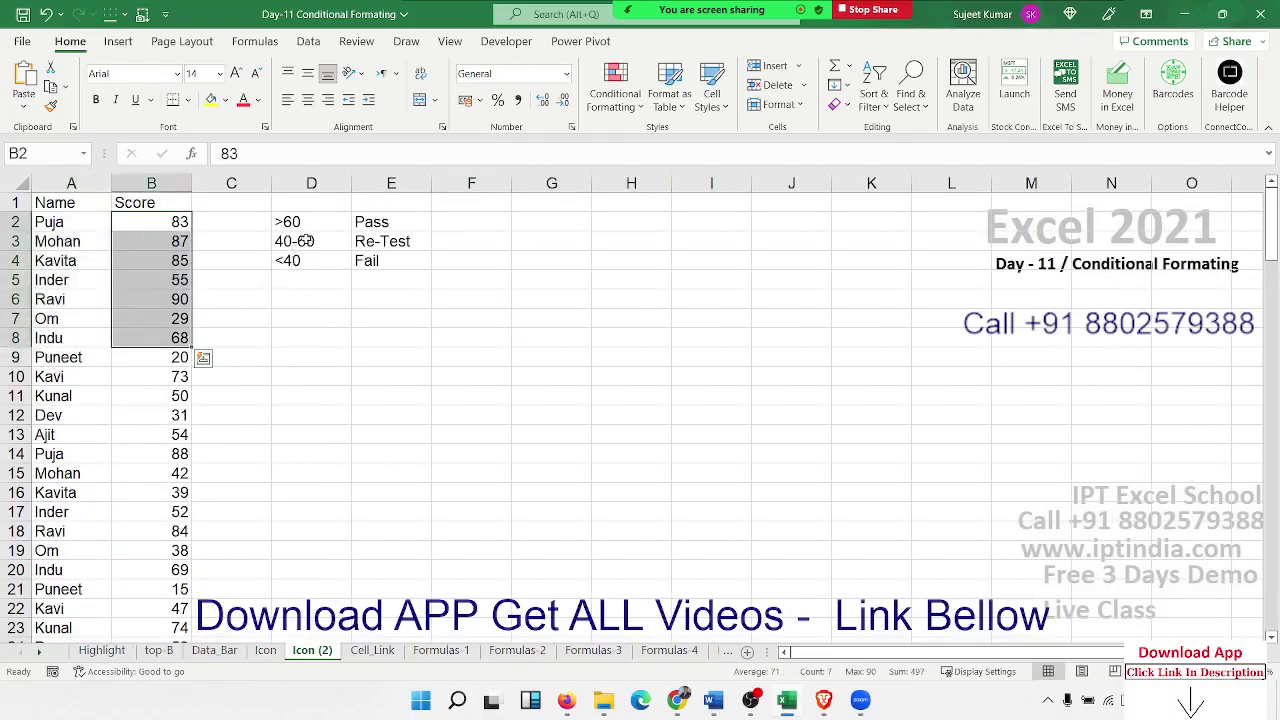
left_click(316, 224)
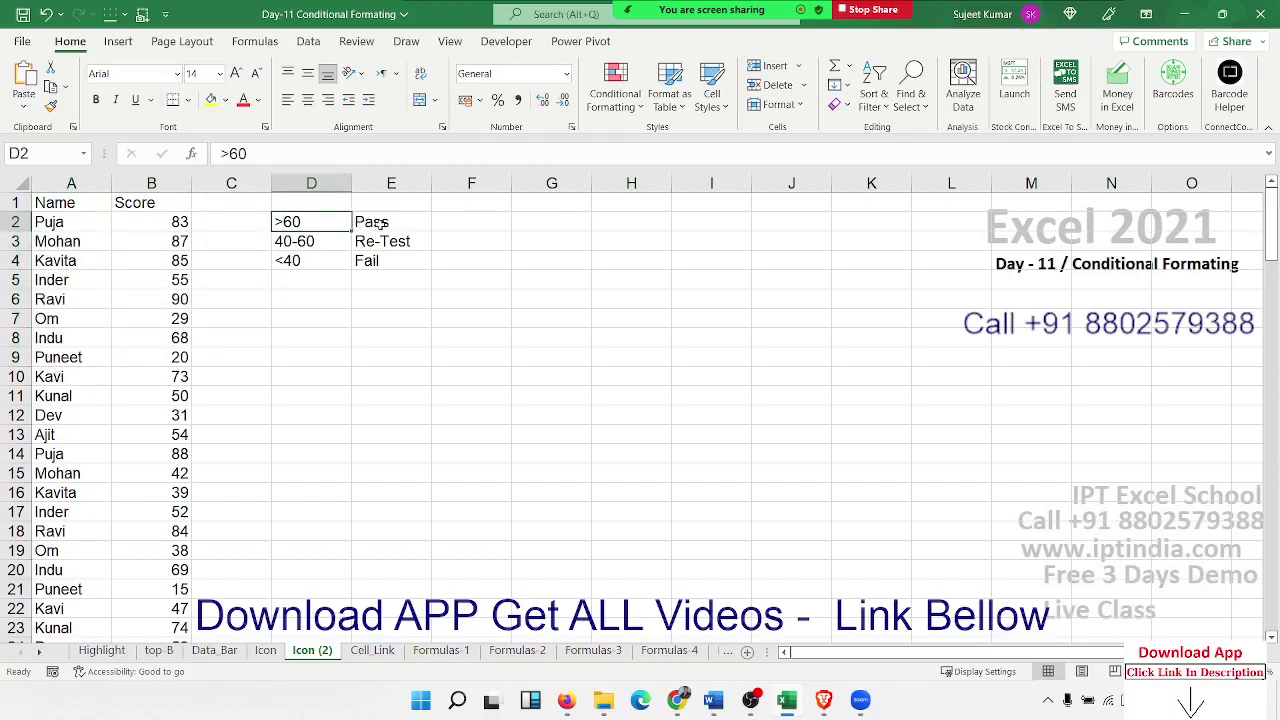
left_click(372, 224)
left_click_drag(318, 240, 370, 241)
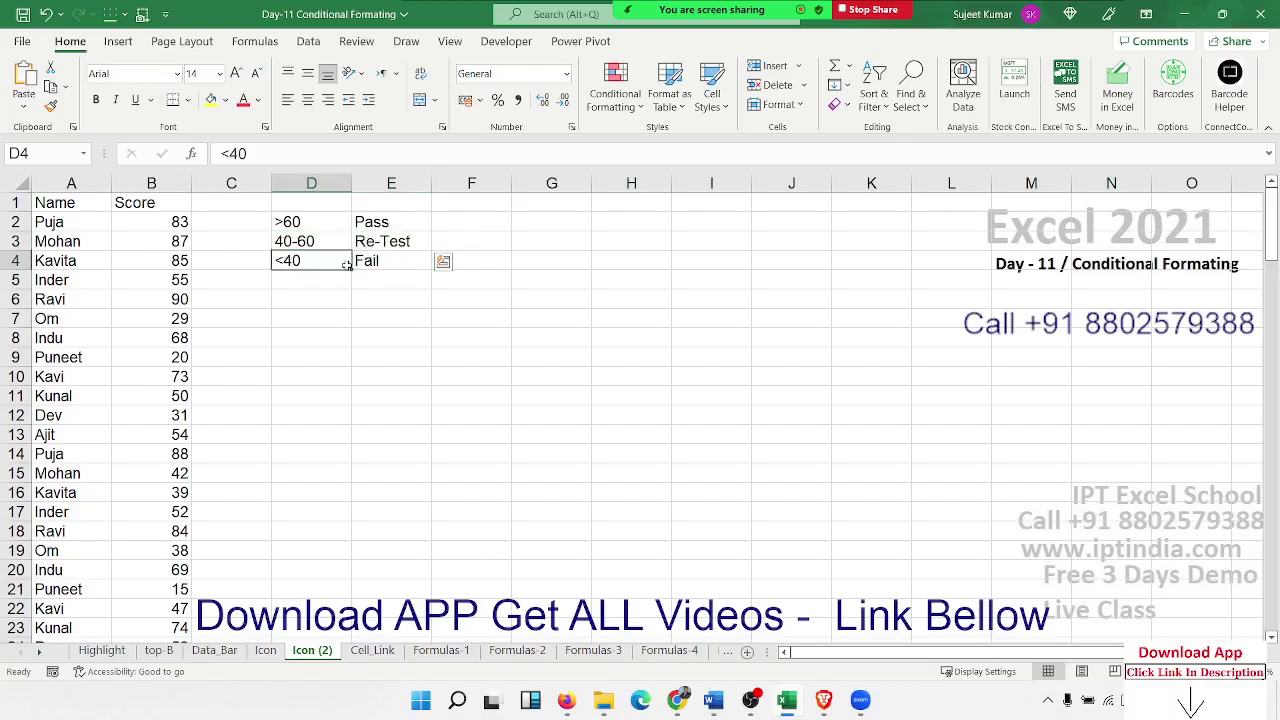
Apply the check, exclamation and cross icon set to the Score column B.
left_click_drag(322, 260, 362, 262)
left_click(346, 363)
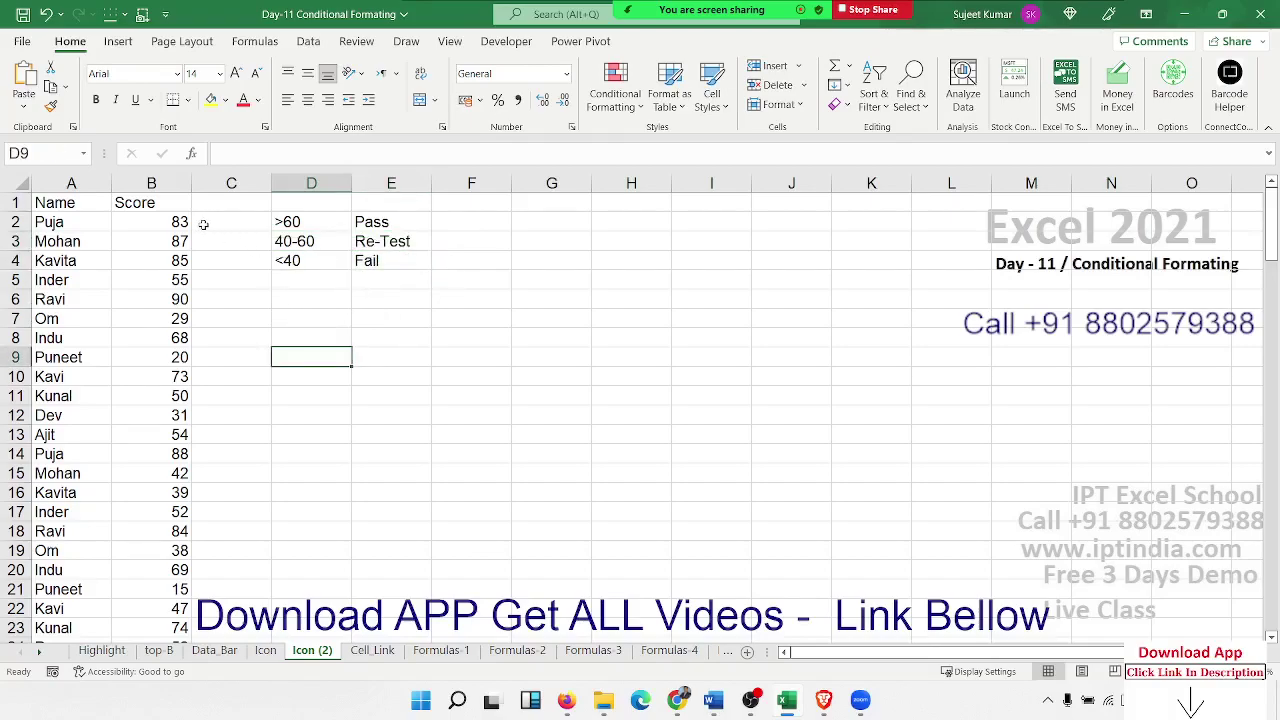
left_click_drag(216, 225, 190, 376)
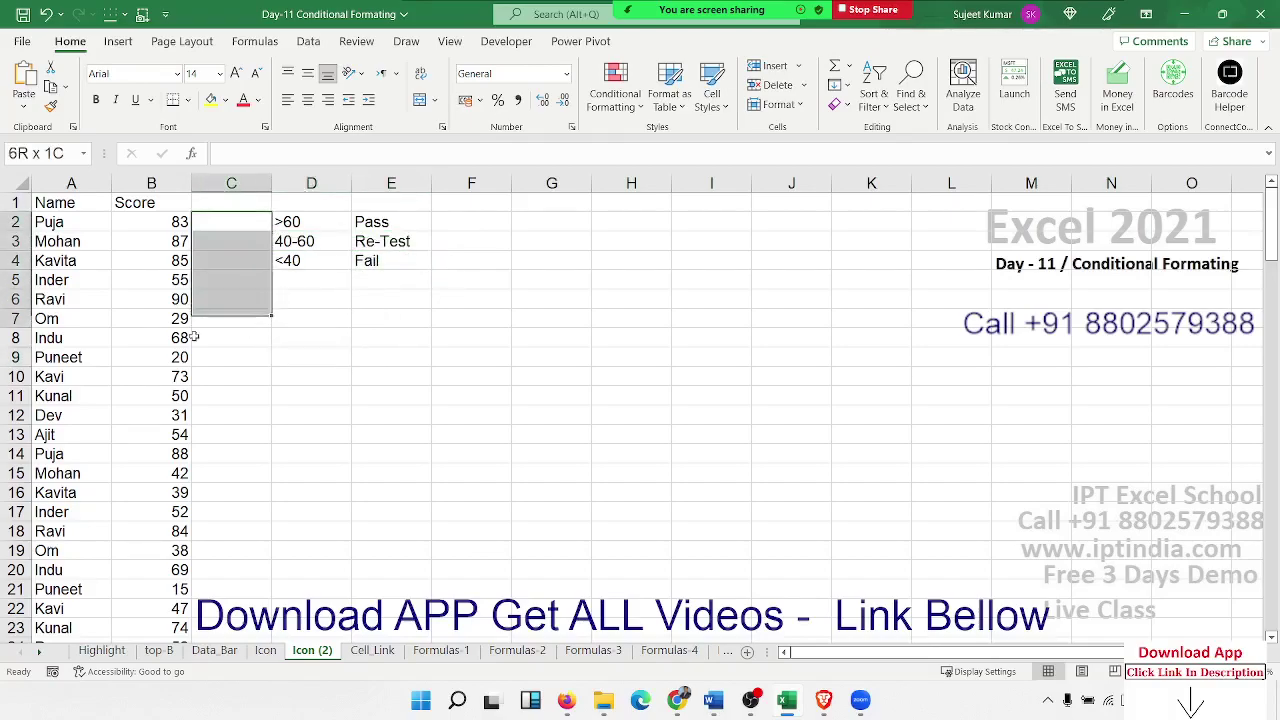
left_click(219, 454)
left_click(155, 188)
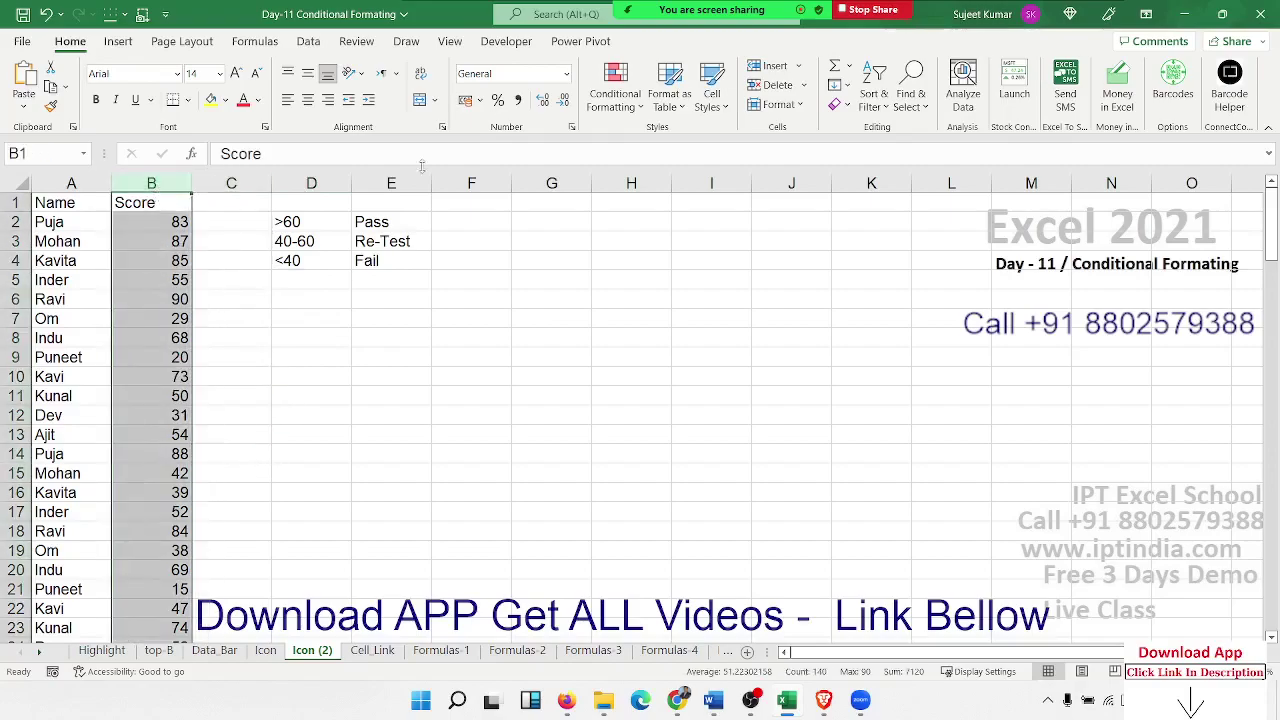
left_click(606, 104)
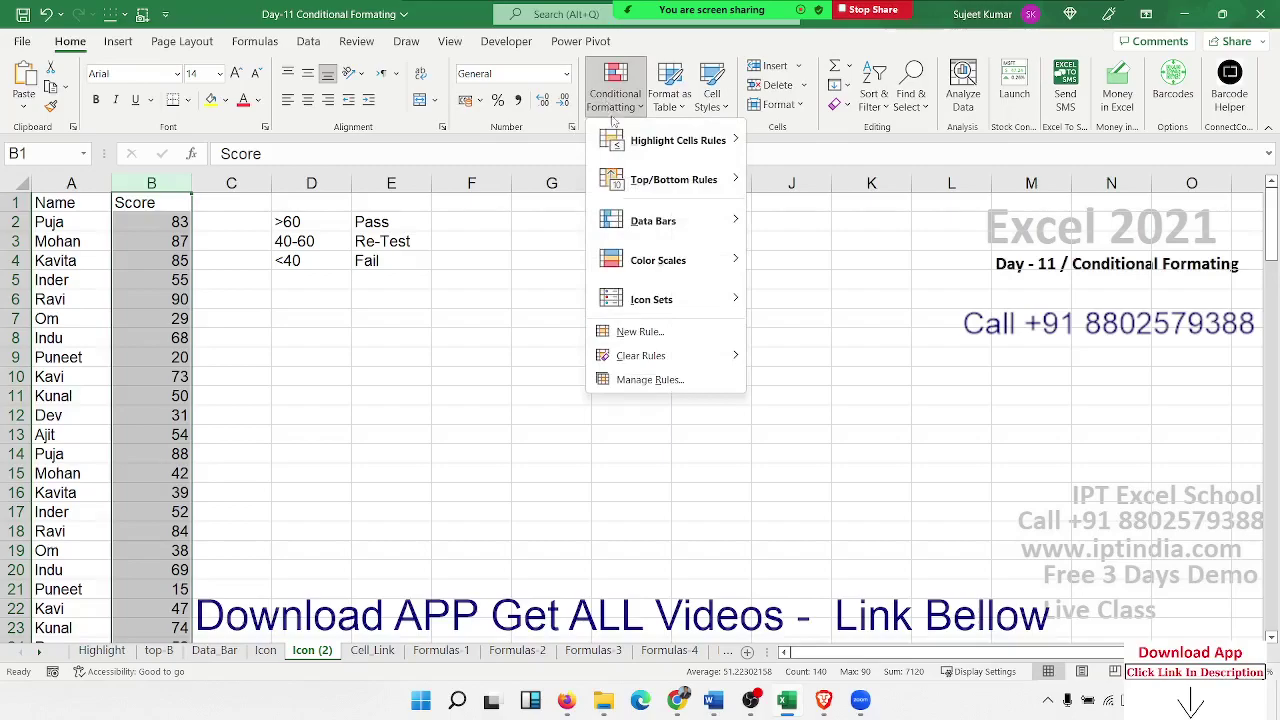
mouse_move(651, 299)
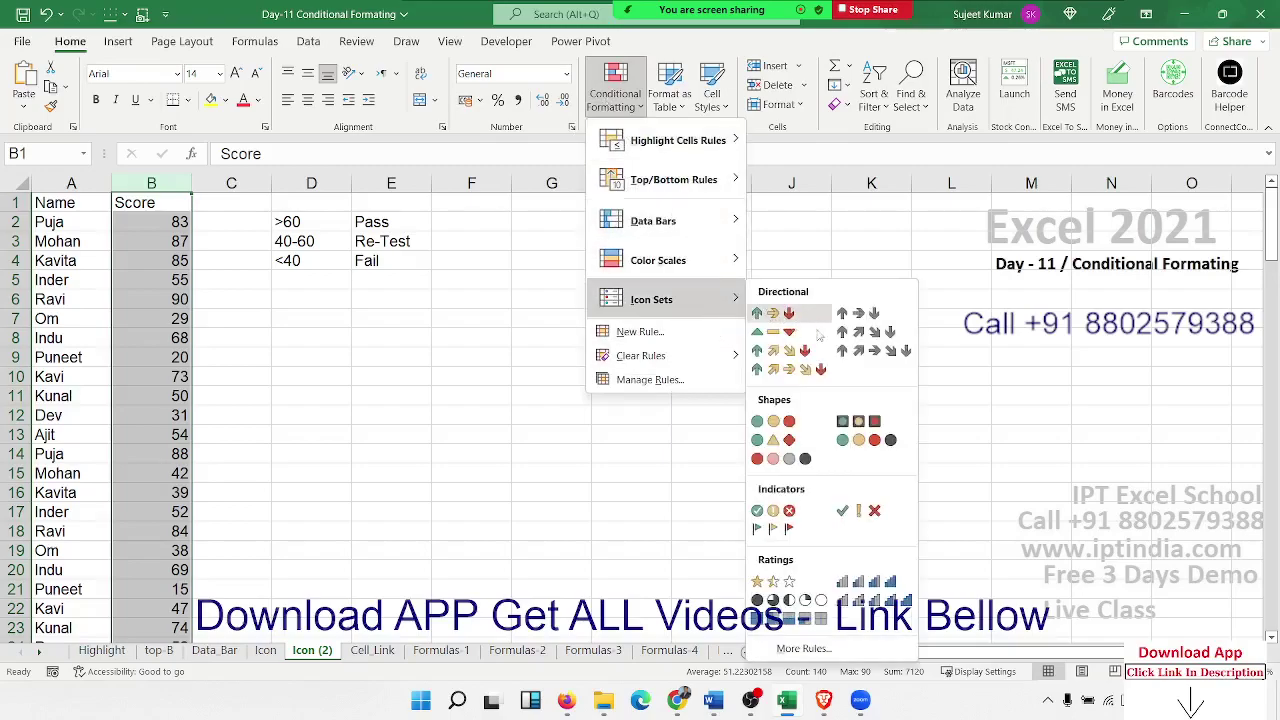
left_click(858, 510)
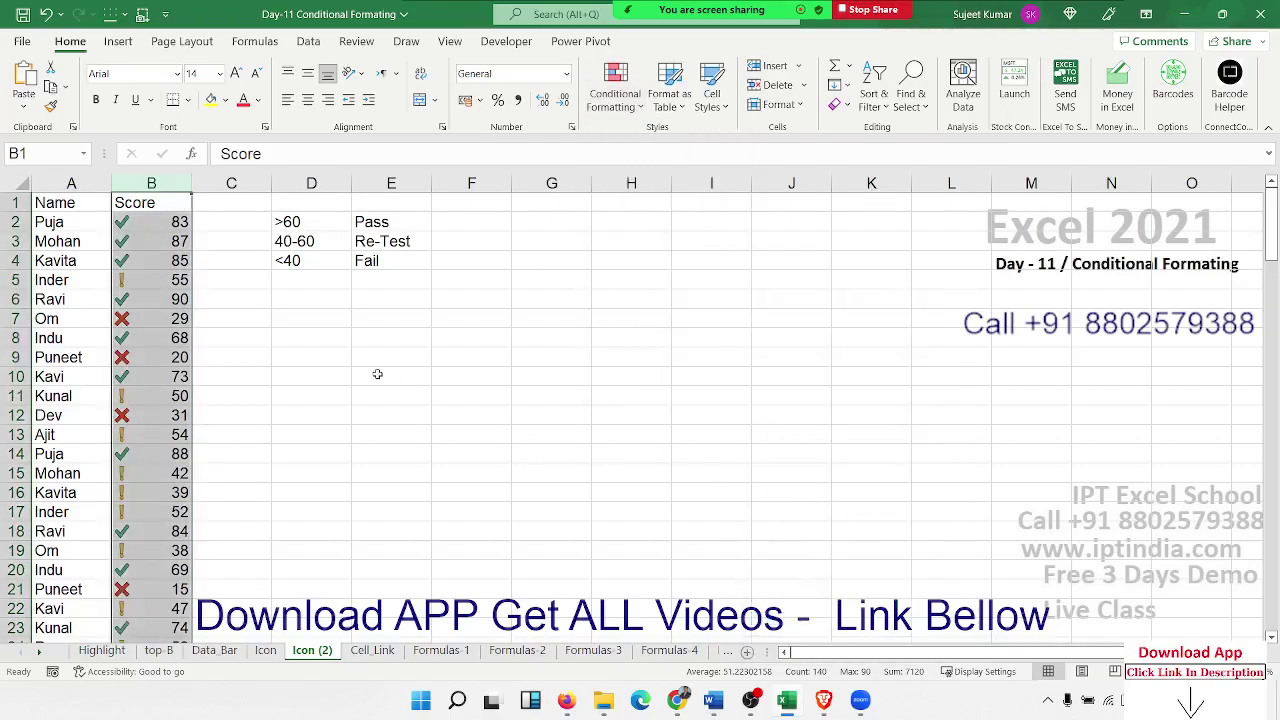
left_click(377, 374)
Insert a blank column at C and auto-fit column B to its scores.
left_click(259, 181)
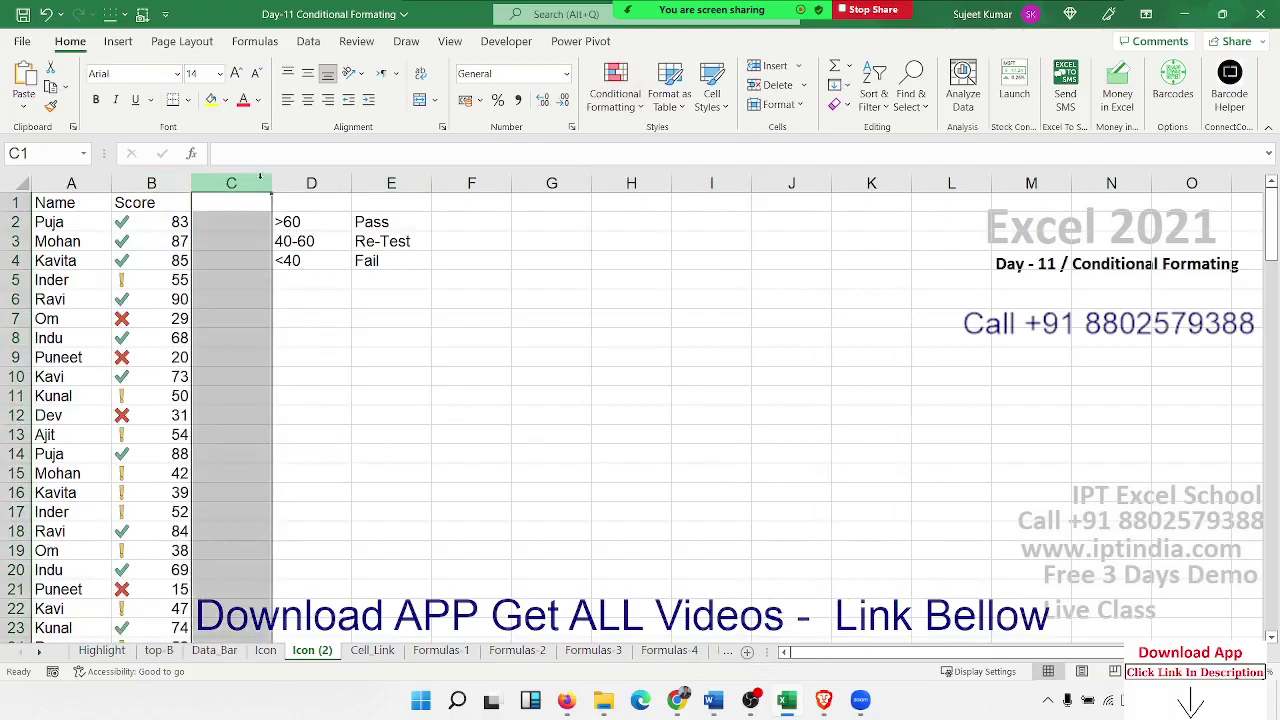
key("ctrl+shift+plus")
left_click(177, 240)
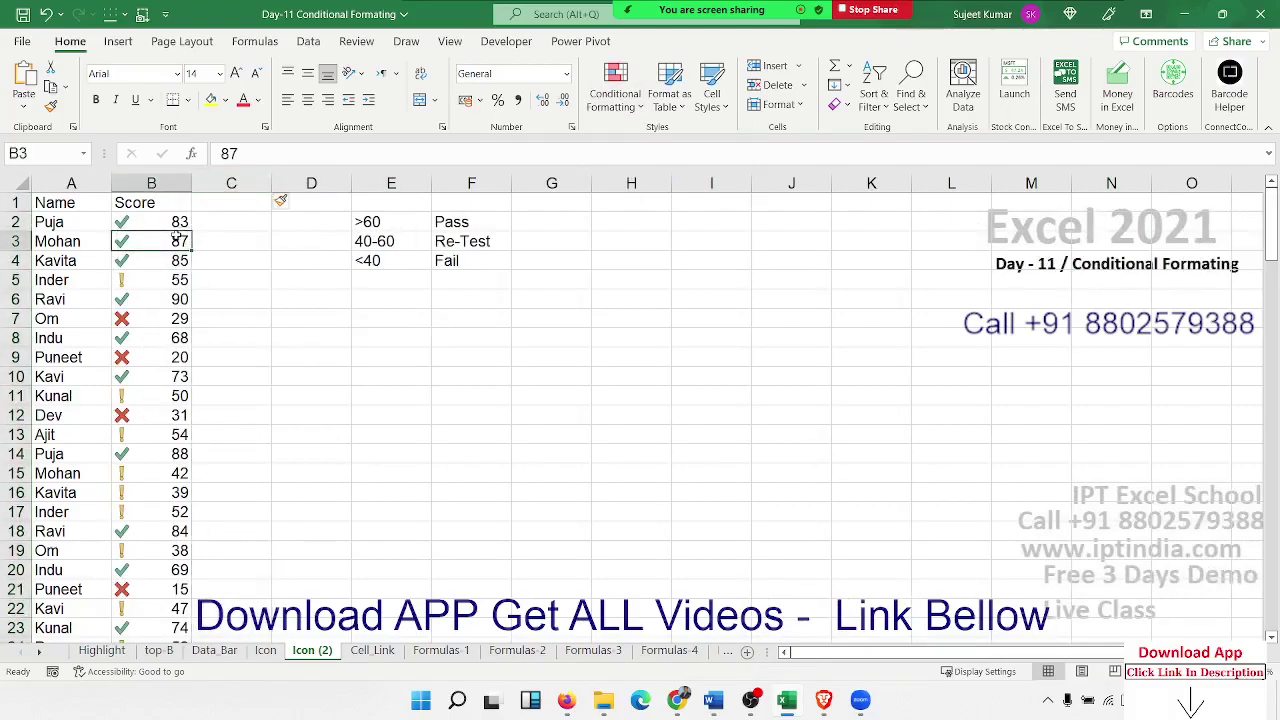
left_click(185, 202)
double_click(191, 183)
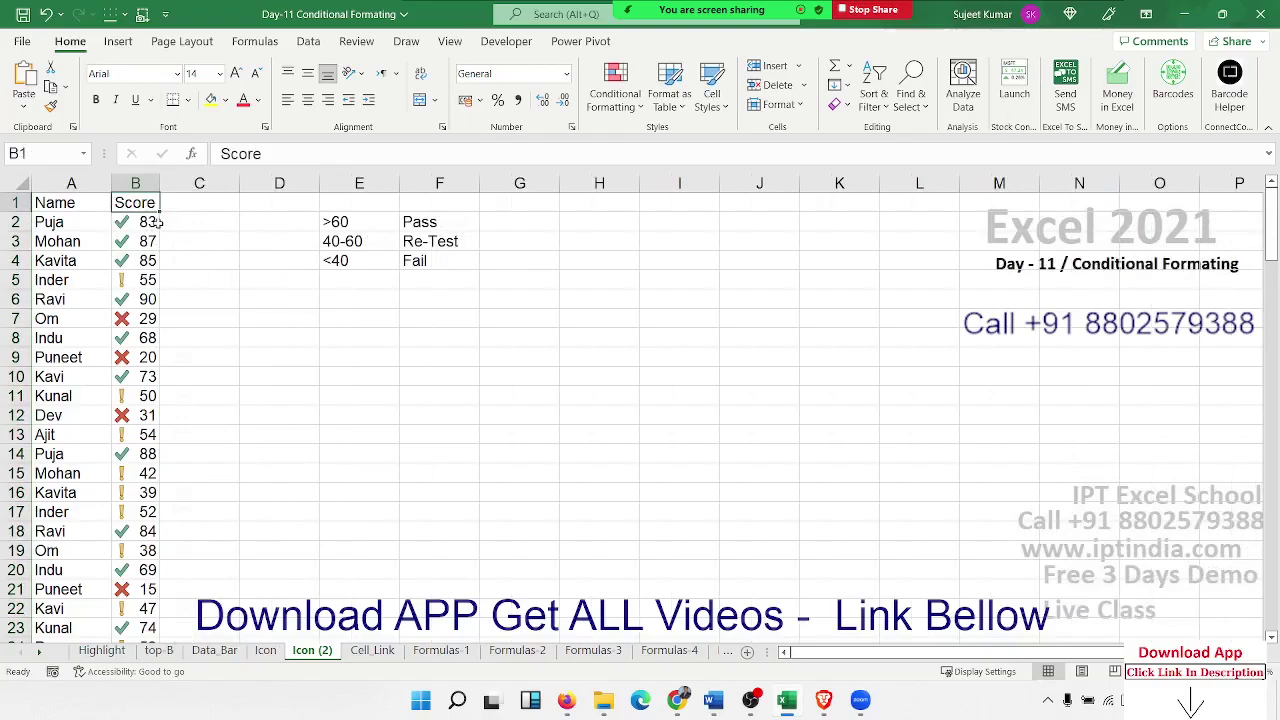
left_click_drag(147, 222, 140, 512)
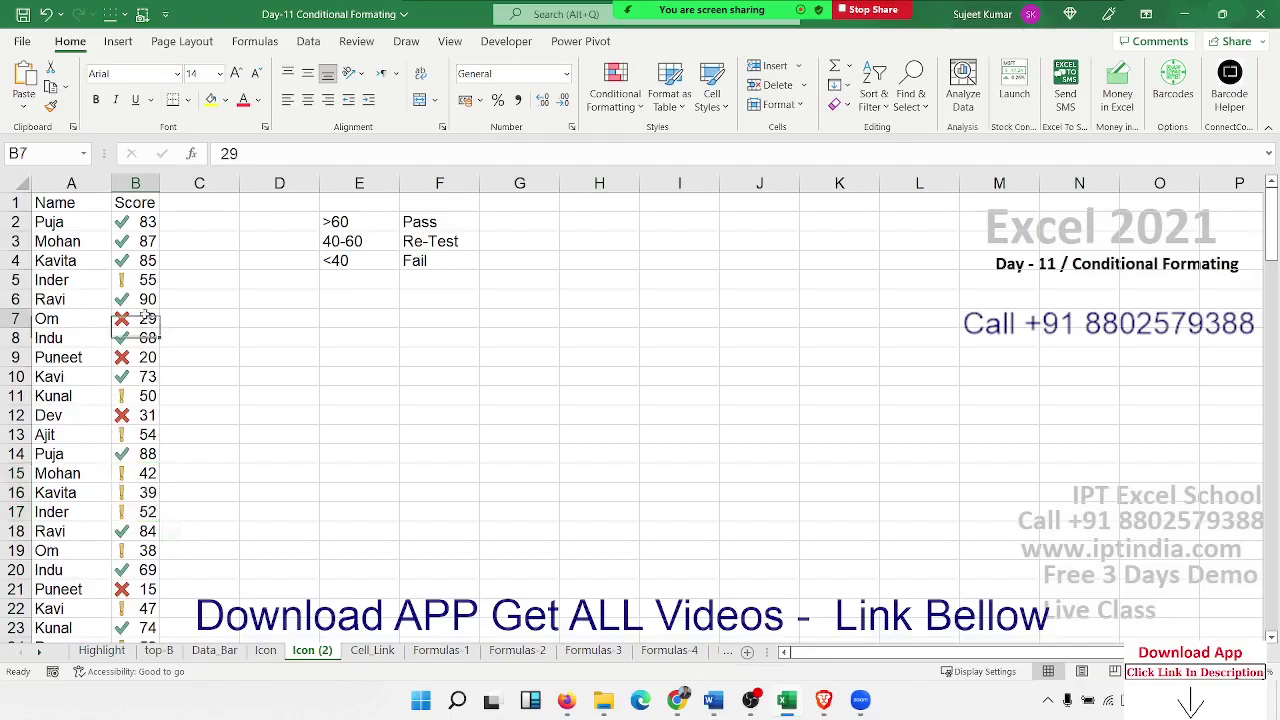
left_click_drag(140, 318, 152, 228)
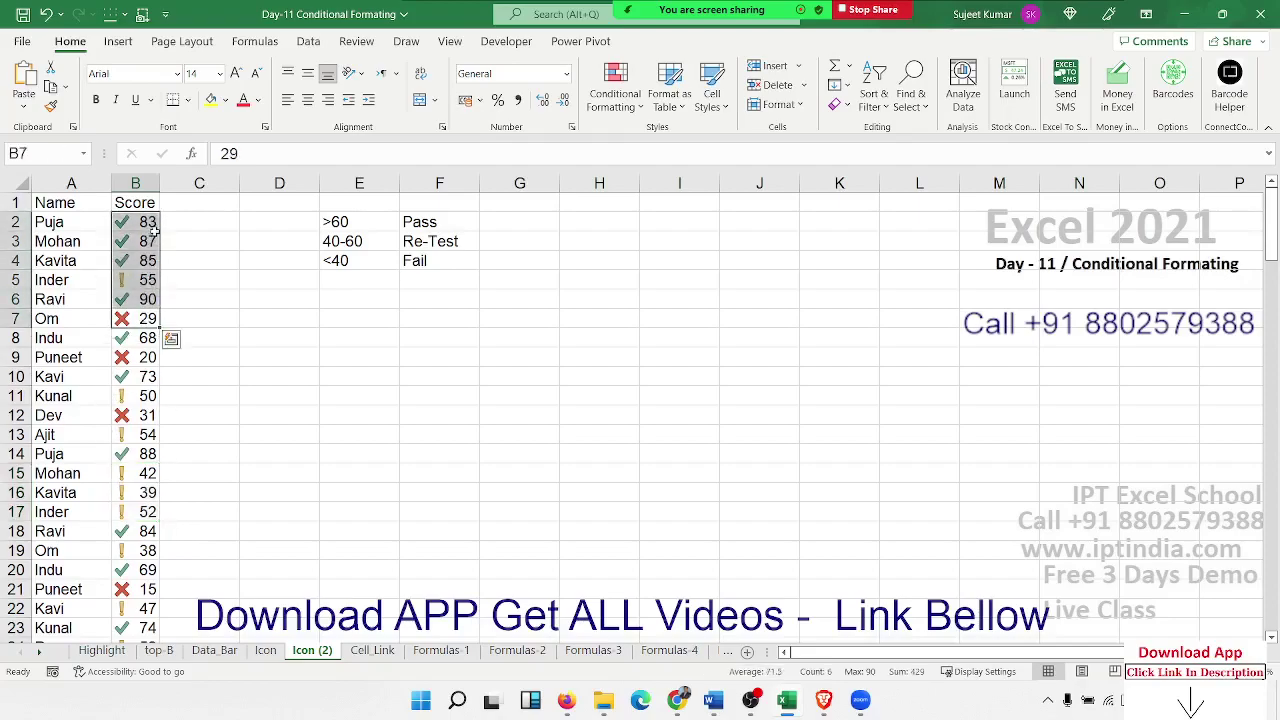
left_click(137, 237)
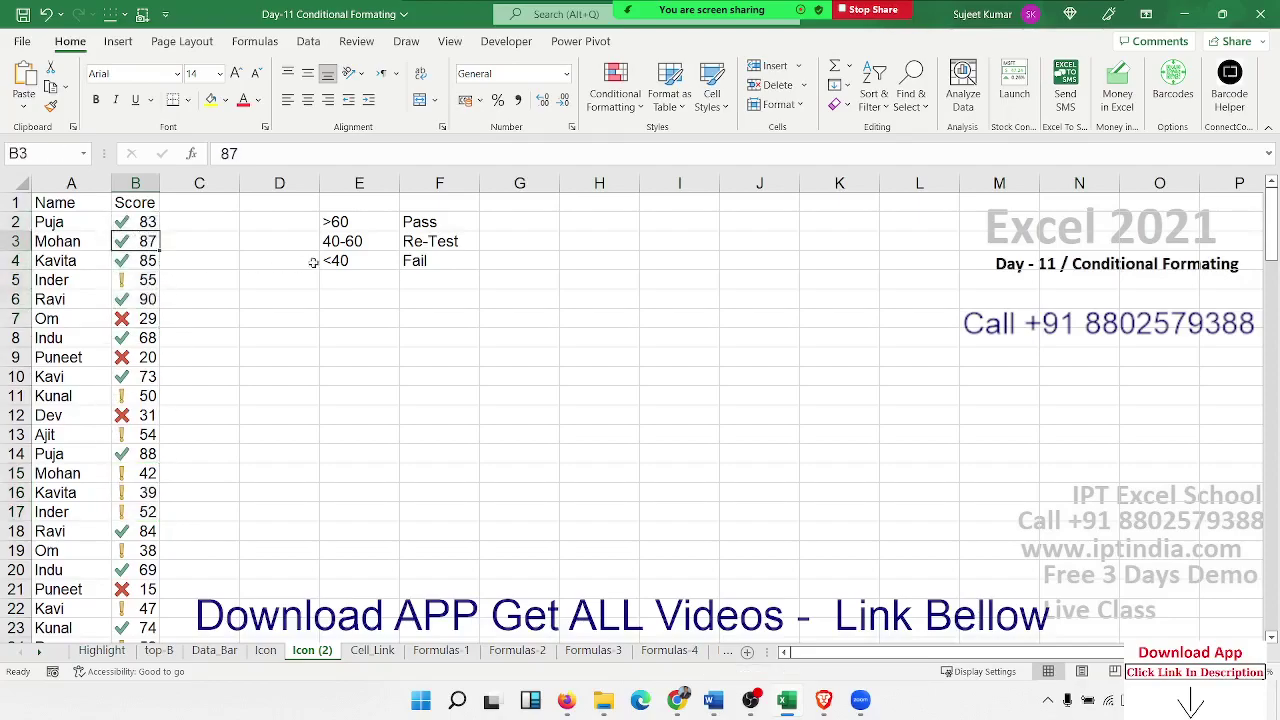
left_click_drag(331, 260, 345, 203)
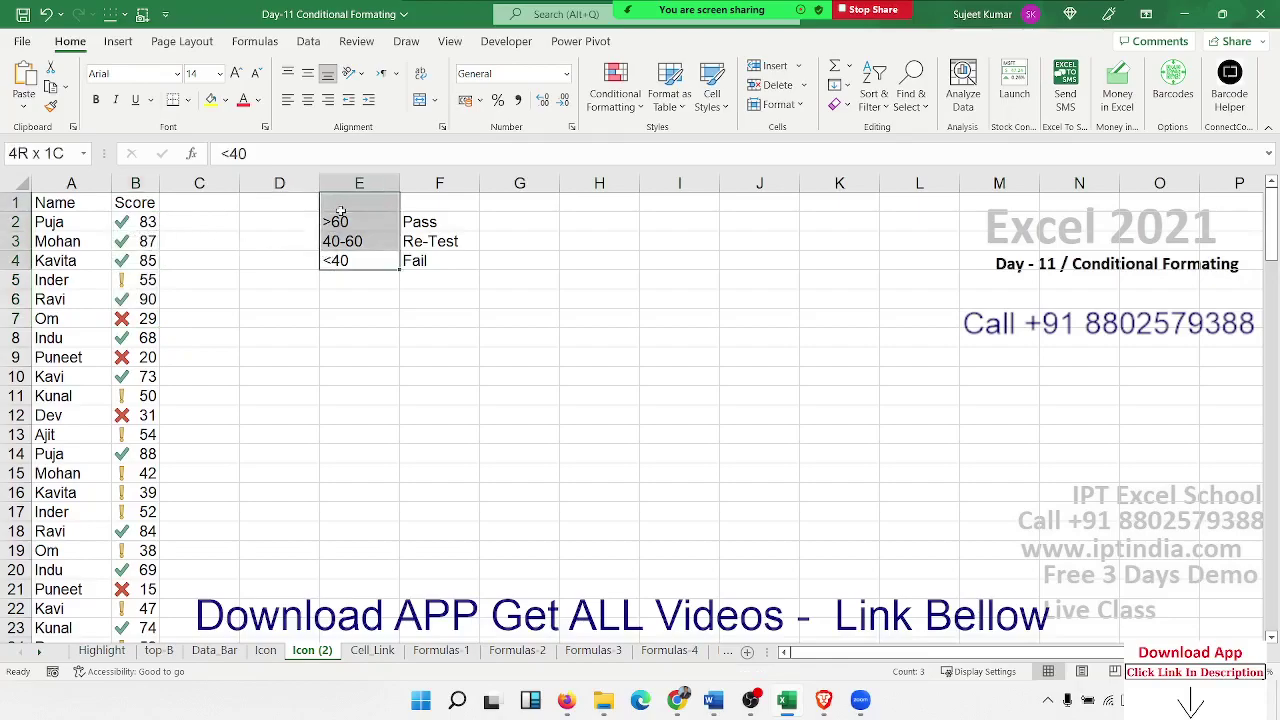
left_click(134, 183)
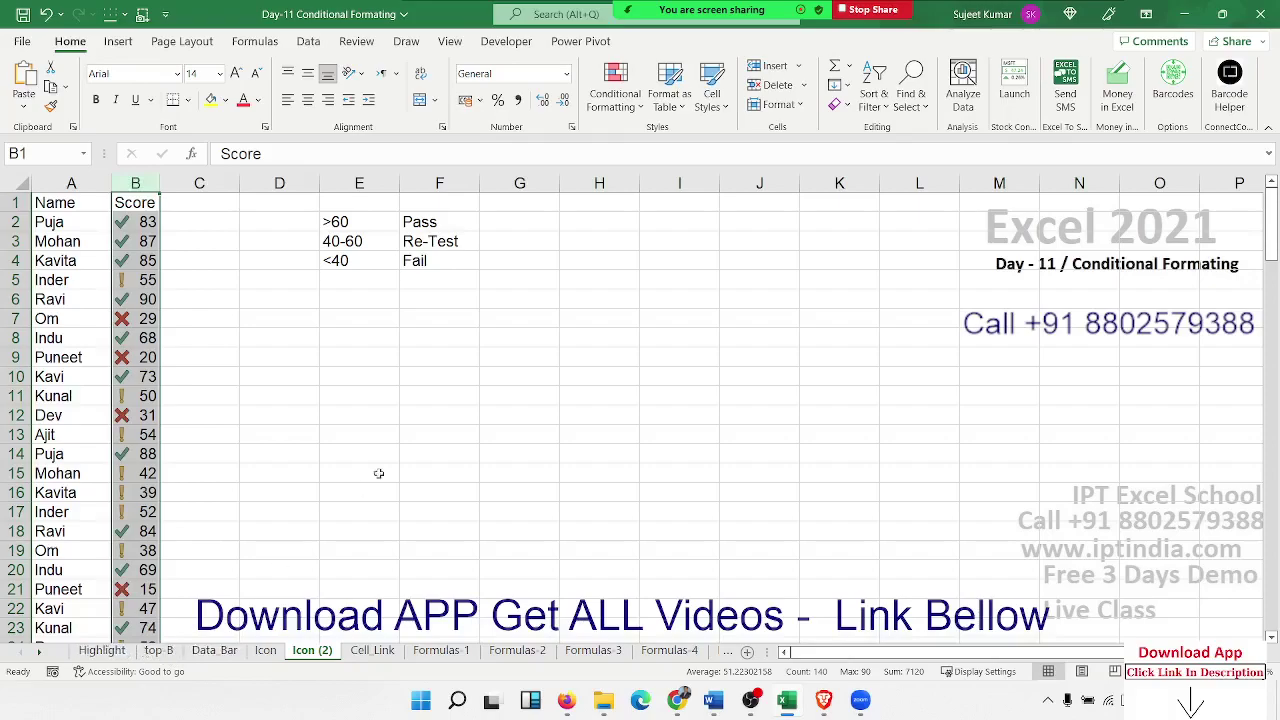
Edit the Score column's Icon Set rule, switching both threshold types to Number.
left_click(618, 100)
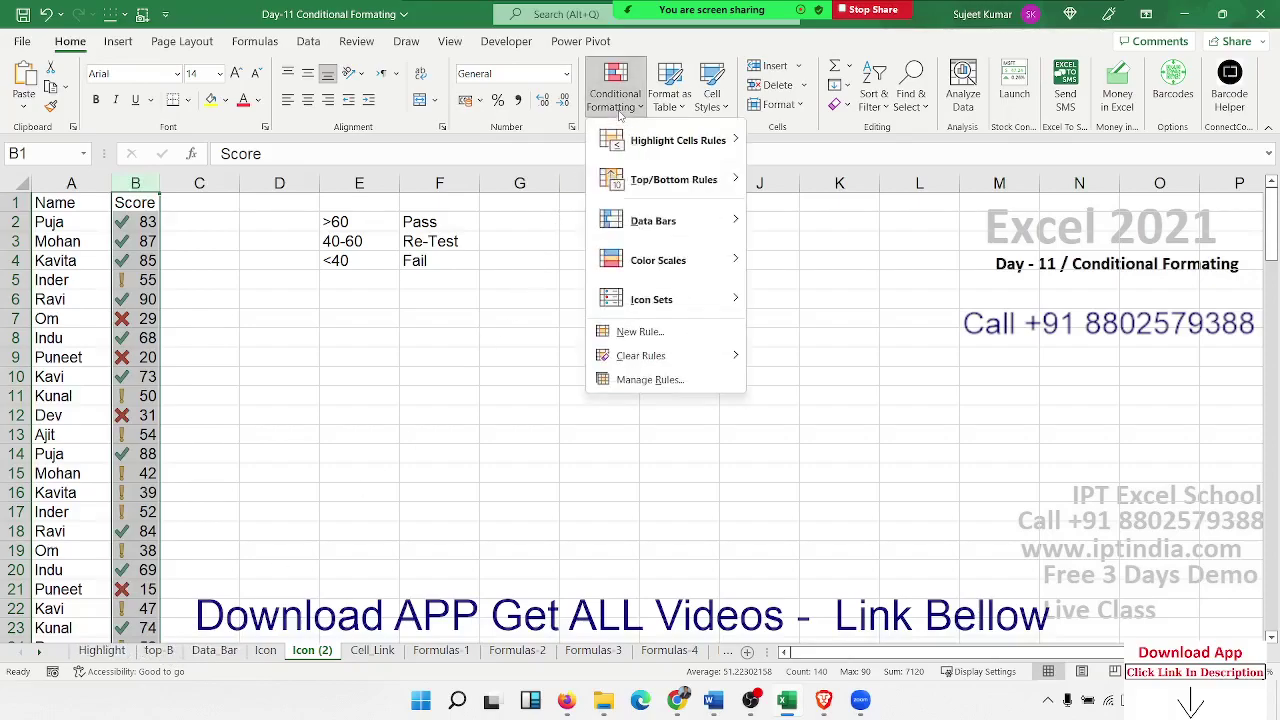
left_click(671, 385)
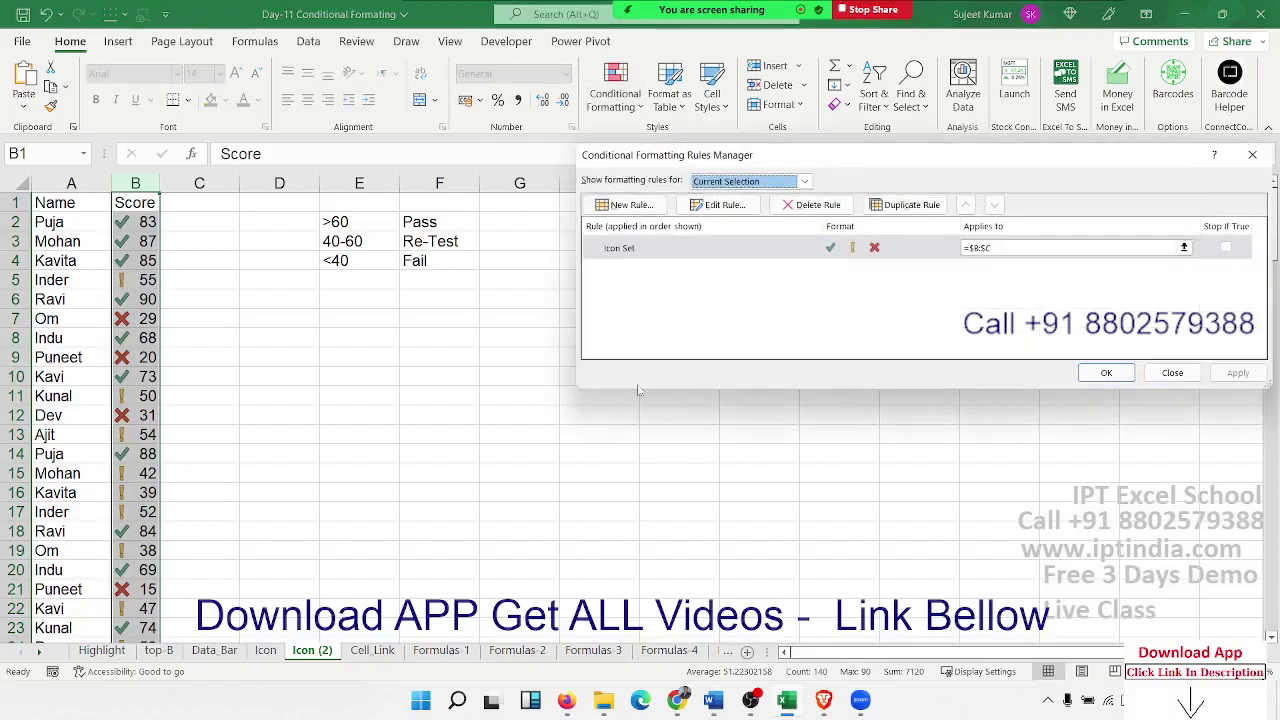
double_click(645, 250)
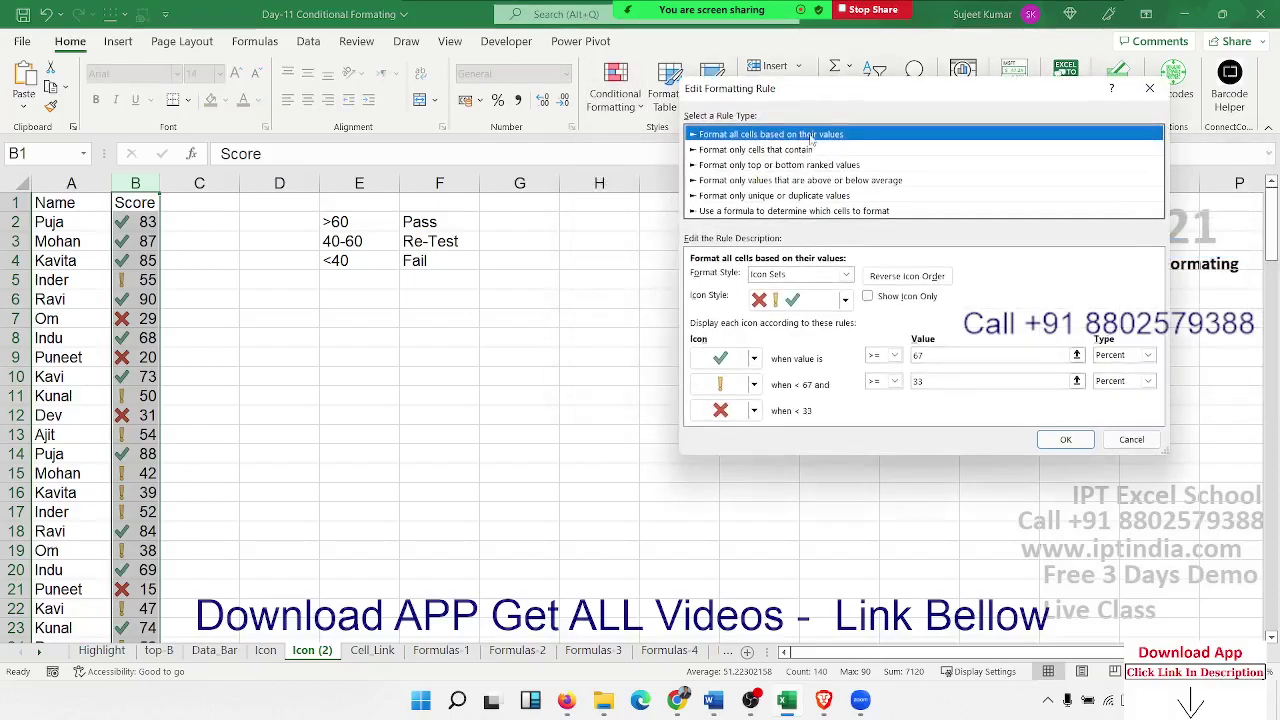
left_click_drag(818, 94, 598, 116)
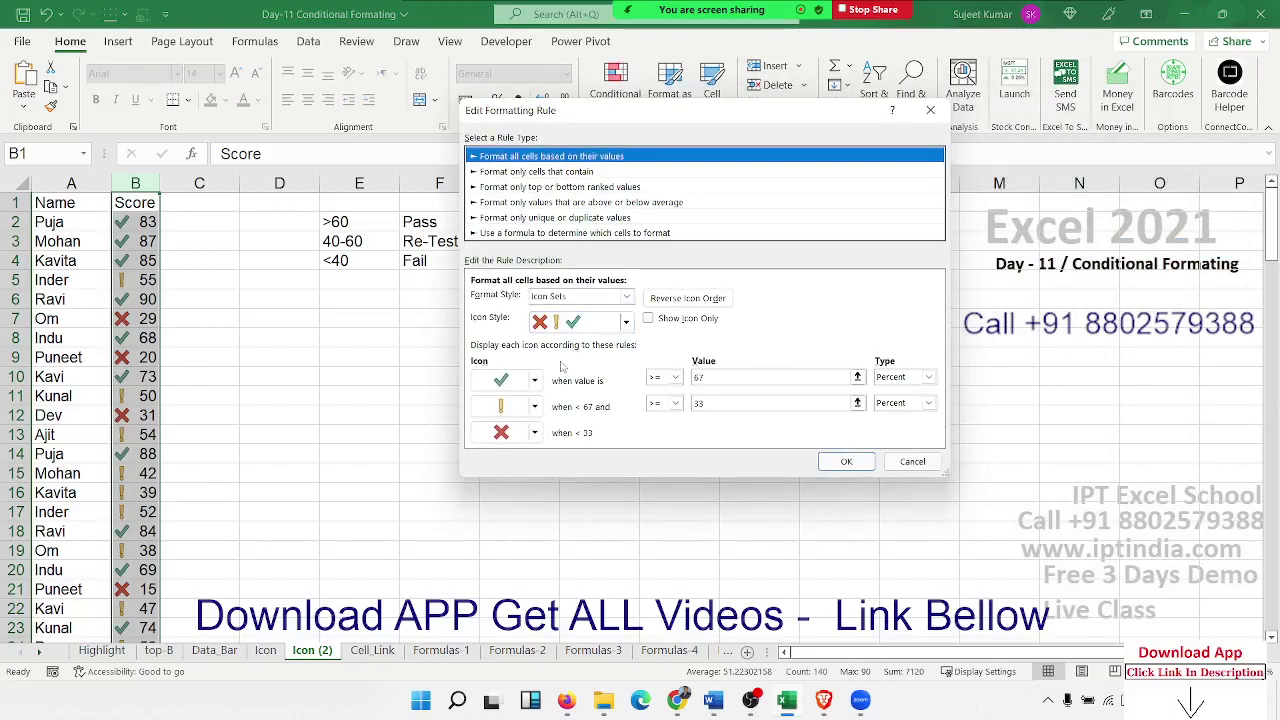
left_click(916, 382)
left_click(893, 391)
left_click(903, 403)
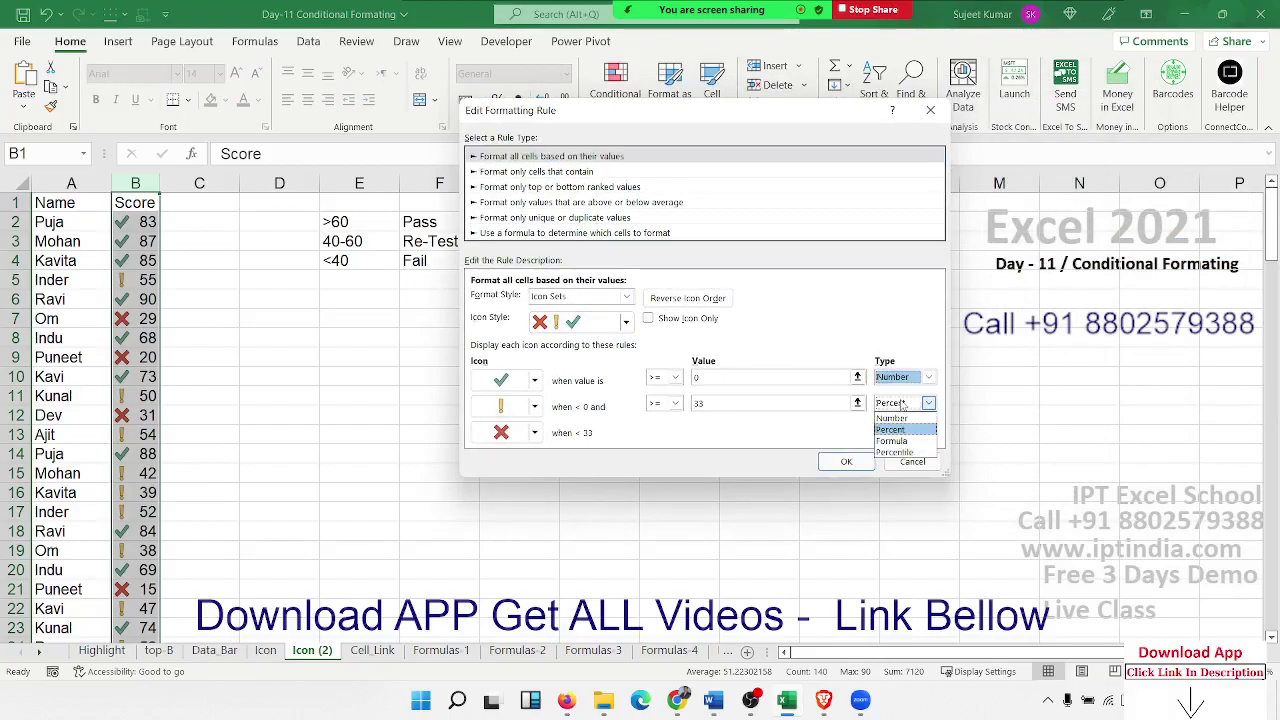
left_click(887, 417)
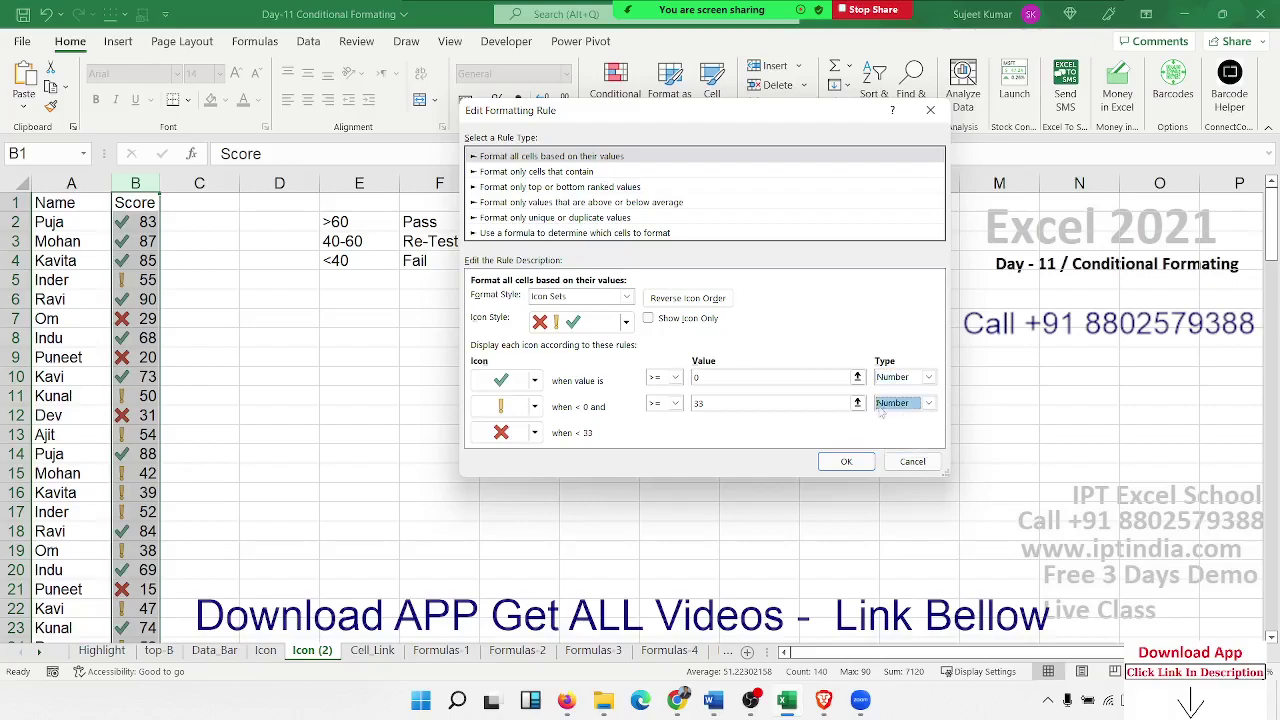
Set the icon thresholds to 60 and 40 and apply the edited rule.
double_click(745, 379)
type("6")
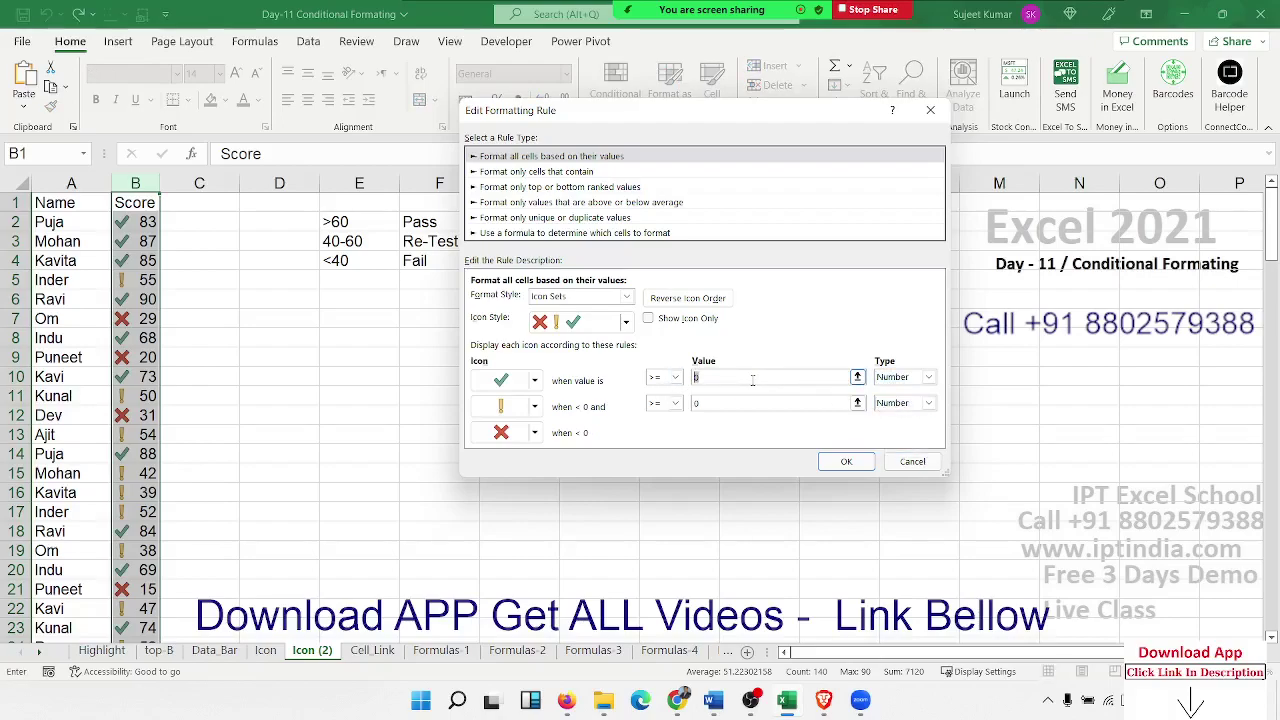
type("0")
double_click(706, 409)
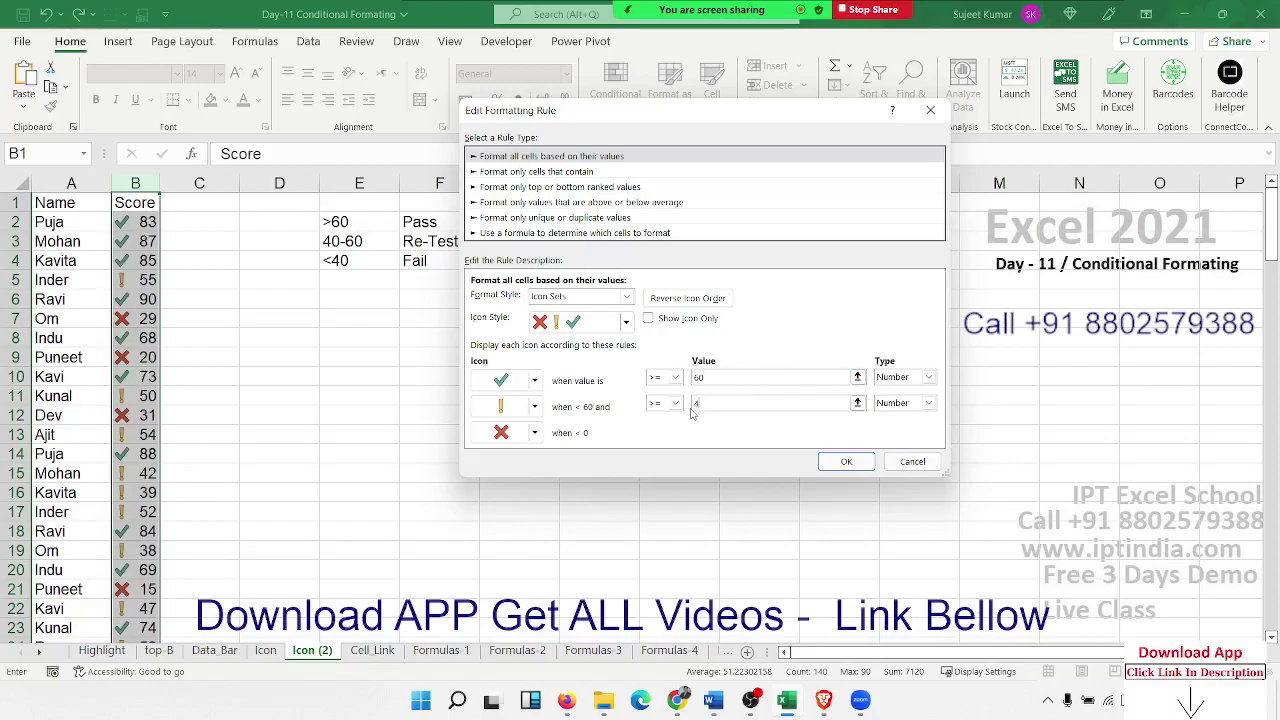
type("40")
left_click(846, 461)
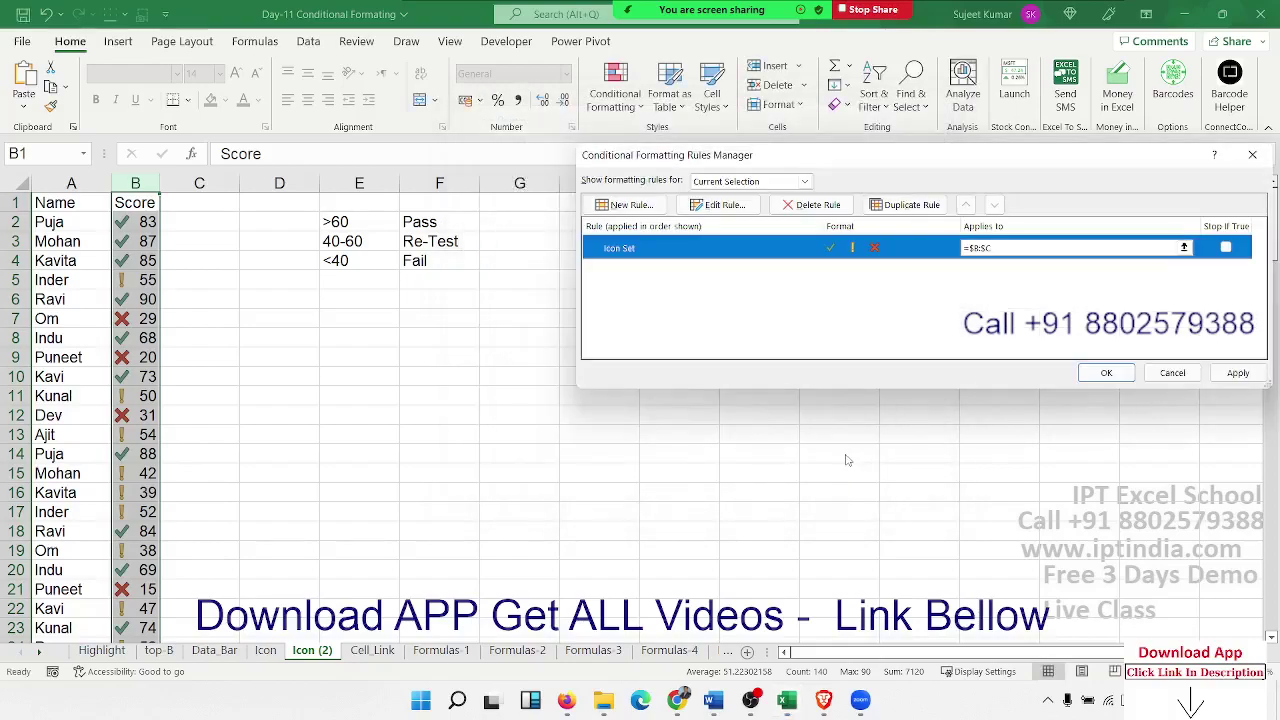
left_click(1236, 373)
left_click(1108, 372)
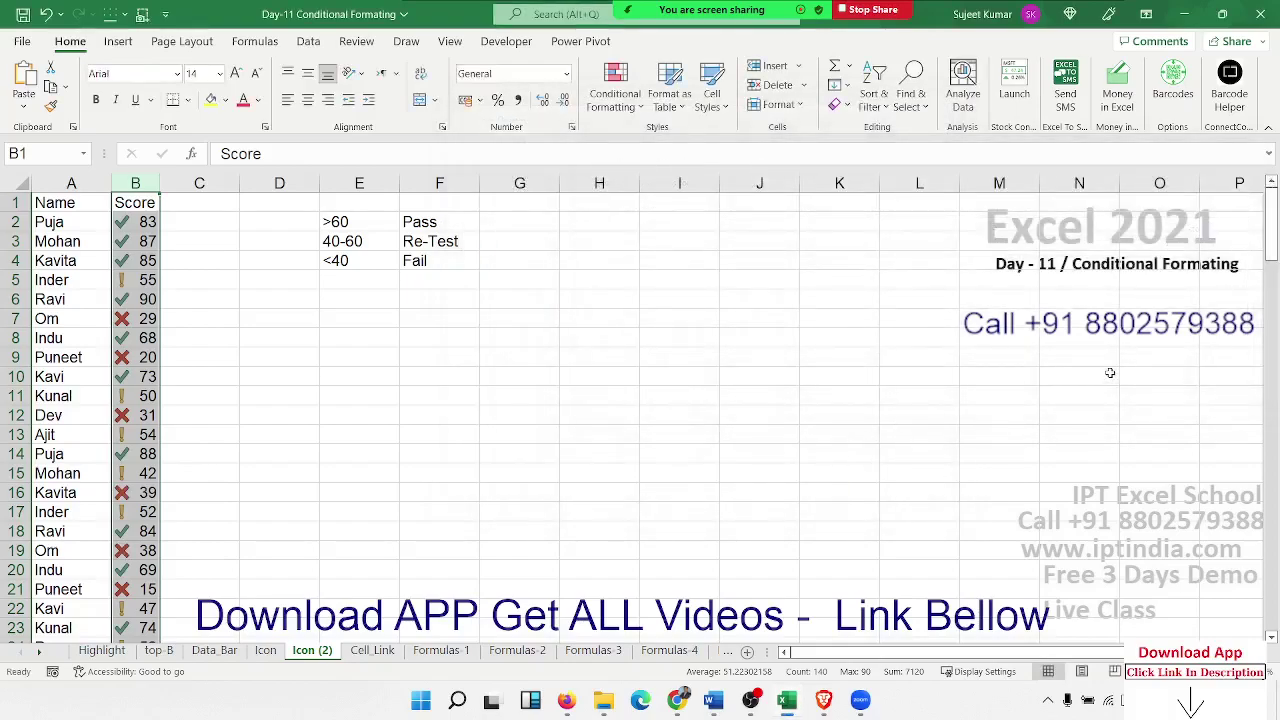
Enter 3, 2, 1 in D2:D4 and give them check, exclamation and cross icons.
left_click(469, 422)
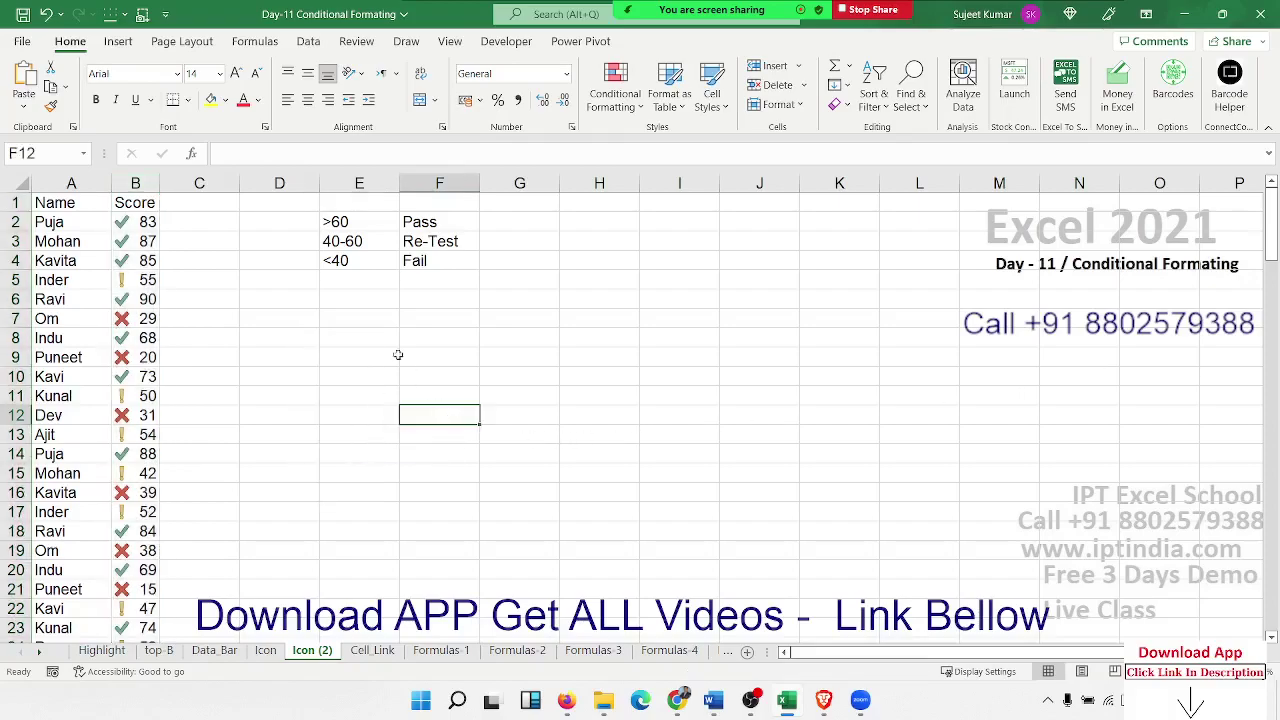
left_click(301, 222)
type("3")
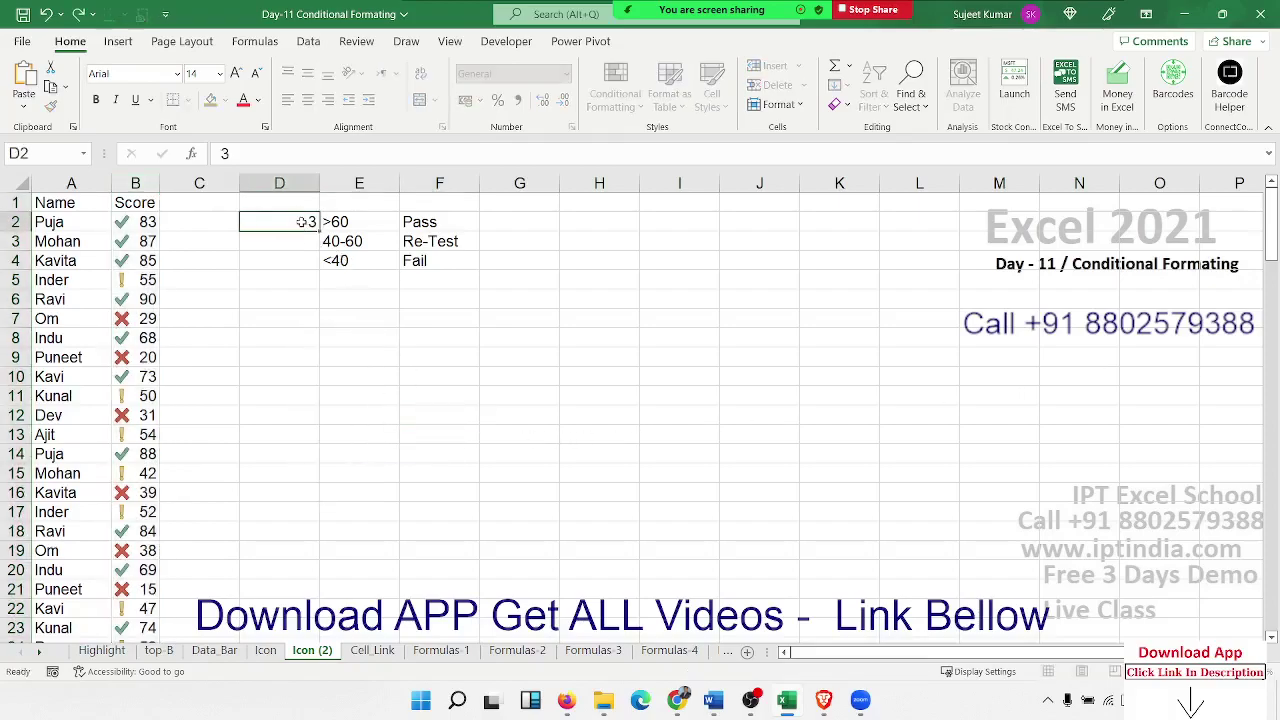
key("Return")
type("2")
key("Return")
type("1")
key("Return")
left_click_drag(301, 222, 300, 260)
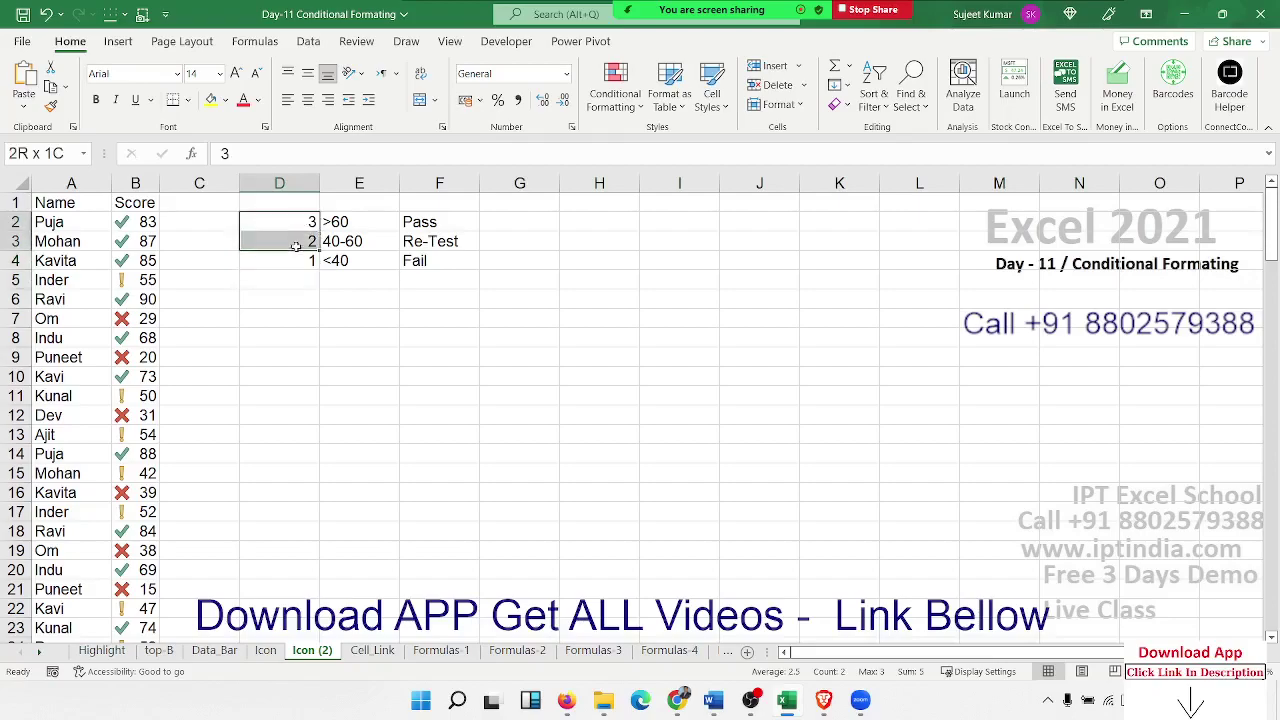
left_click(624, 108)
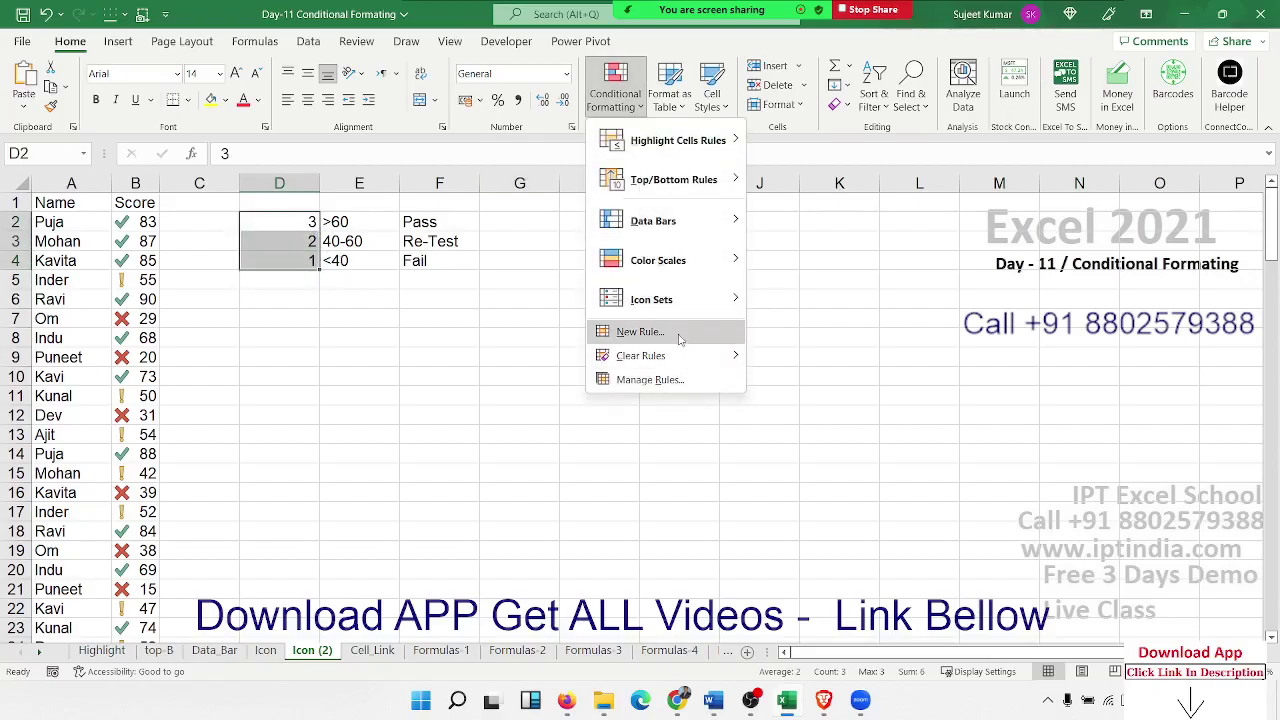
mouse_move(651, 299)
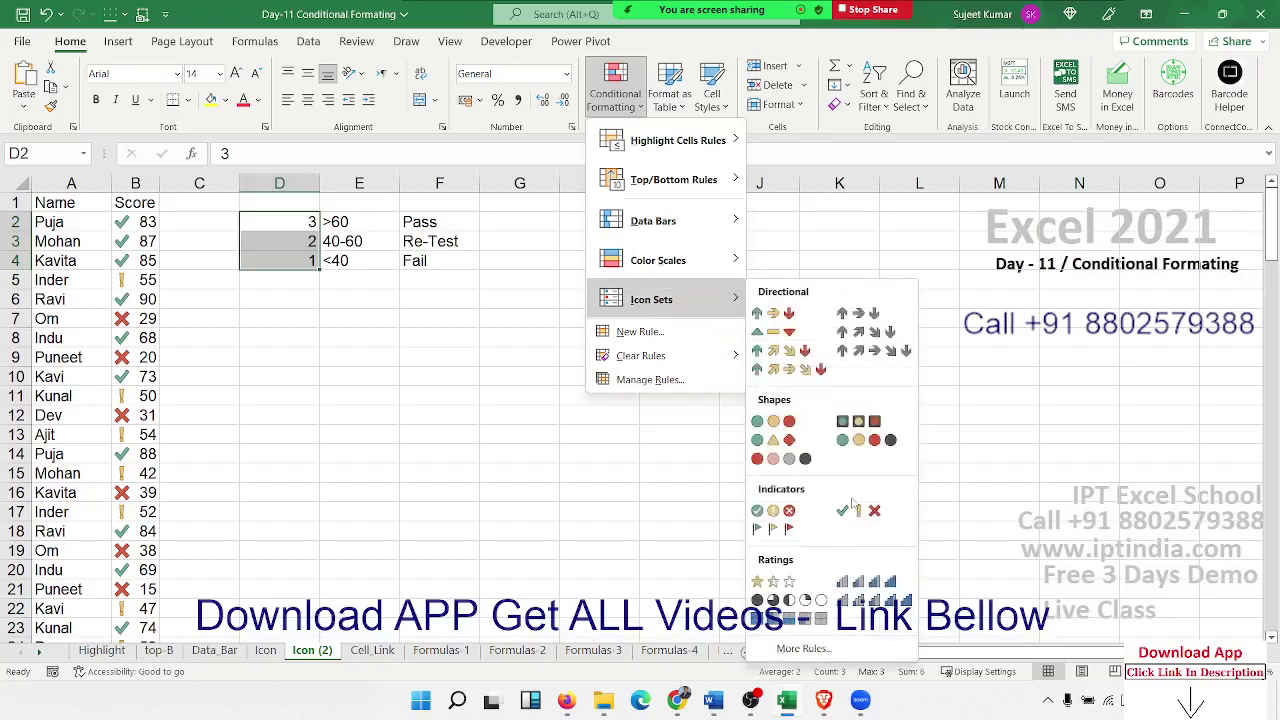
left_click(855, 511)
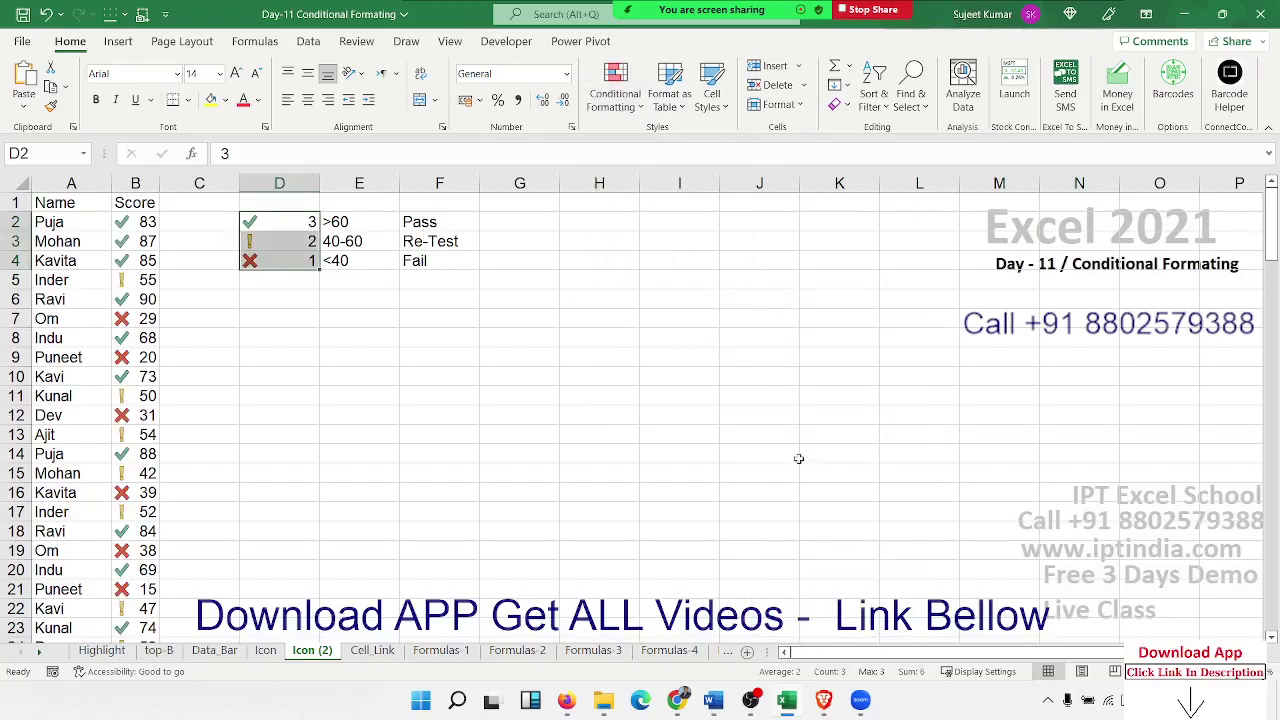
Edit the D2:D4 icon rule to Show Icon Only, keeping the original icon order.
left_click(615, 90)
left_click(667, 381)
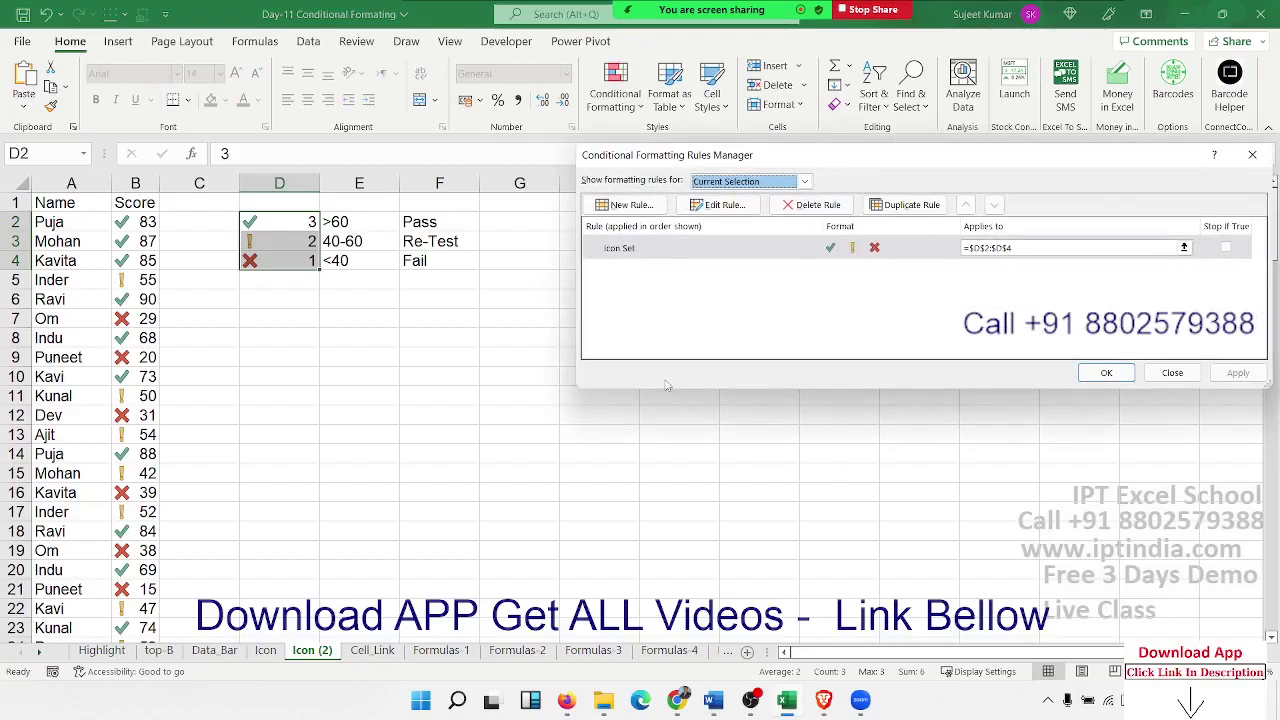
double_click(680, 252)
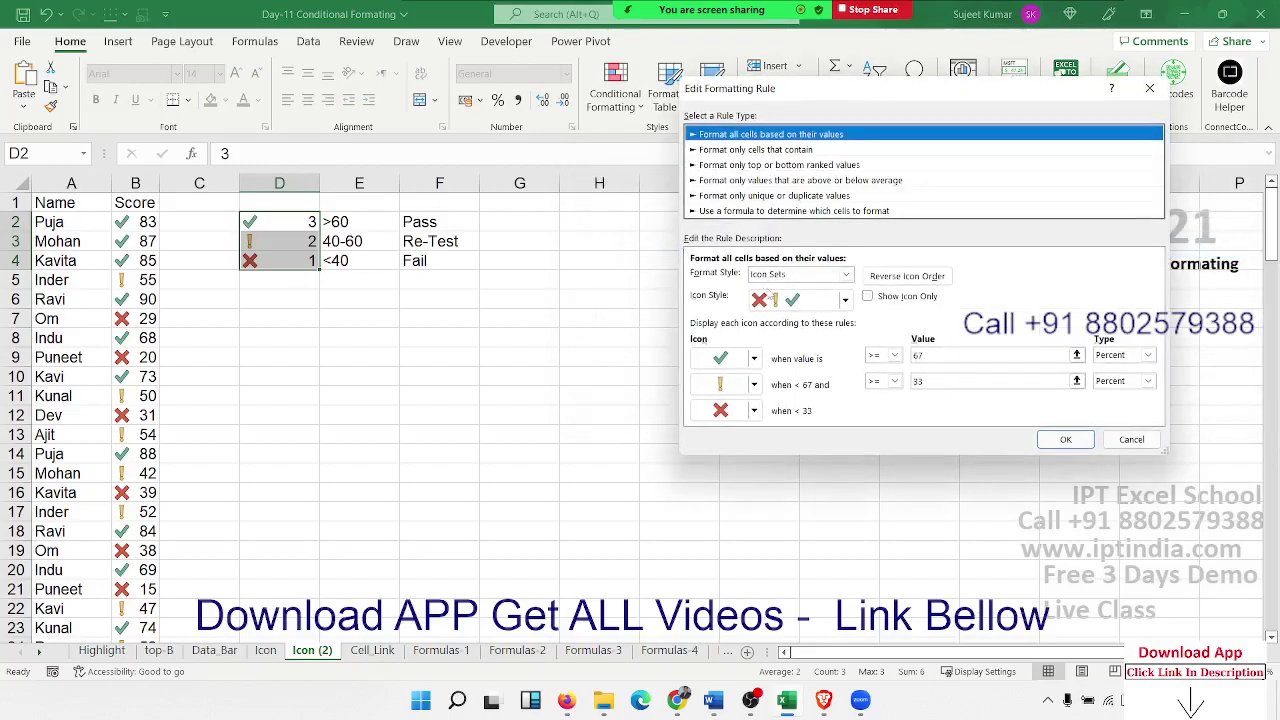
left_click(867, 297)
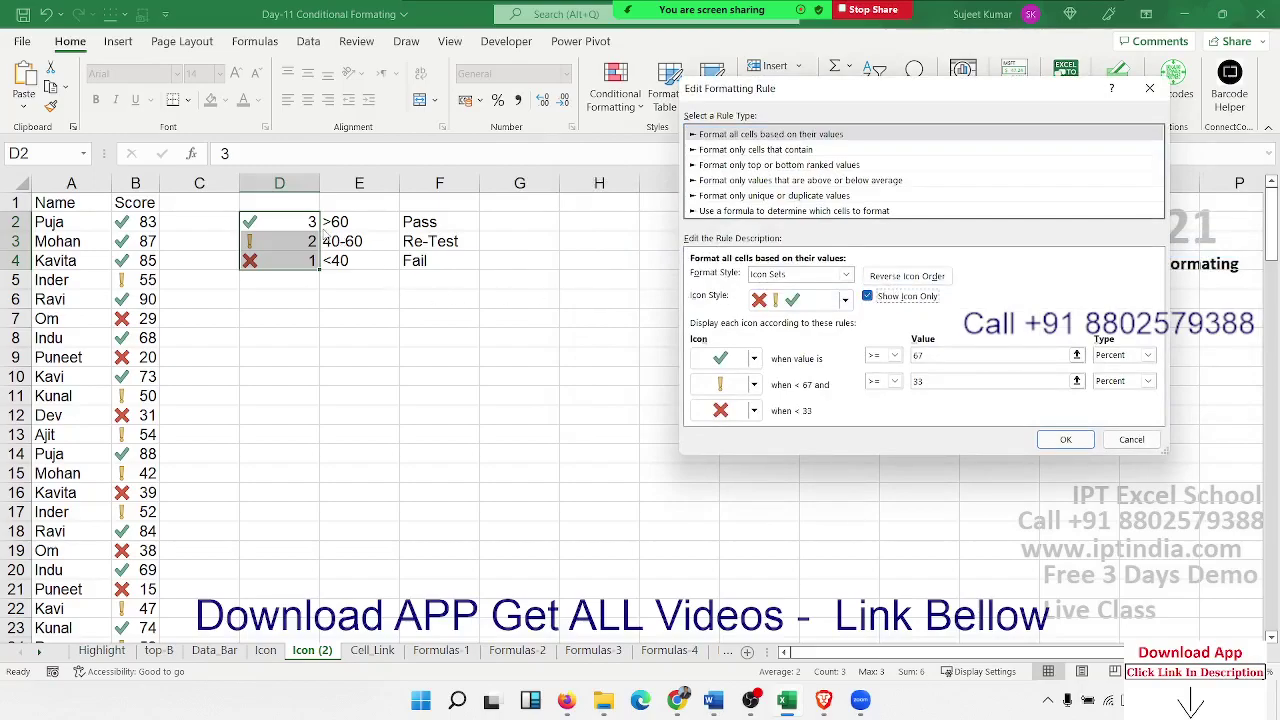
left_click(907, 276)
left_click(907, 276)
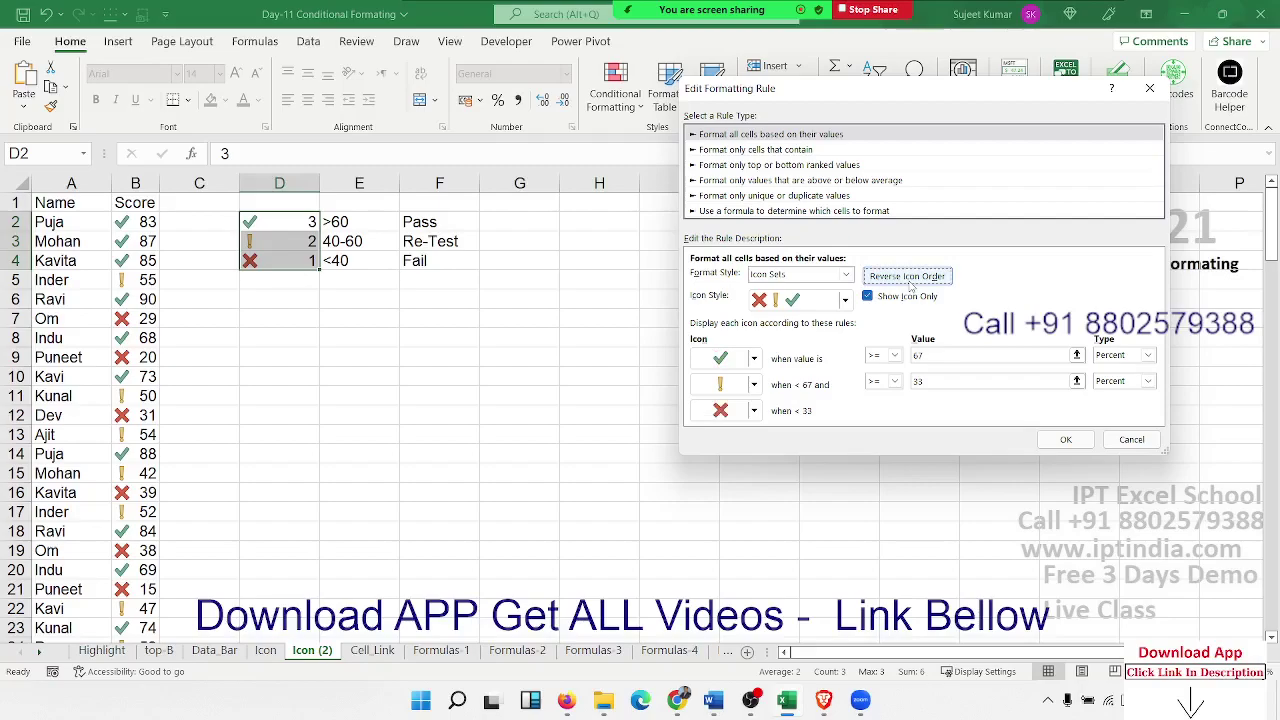
left_click(1060, 440)
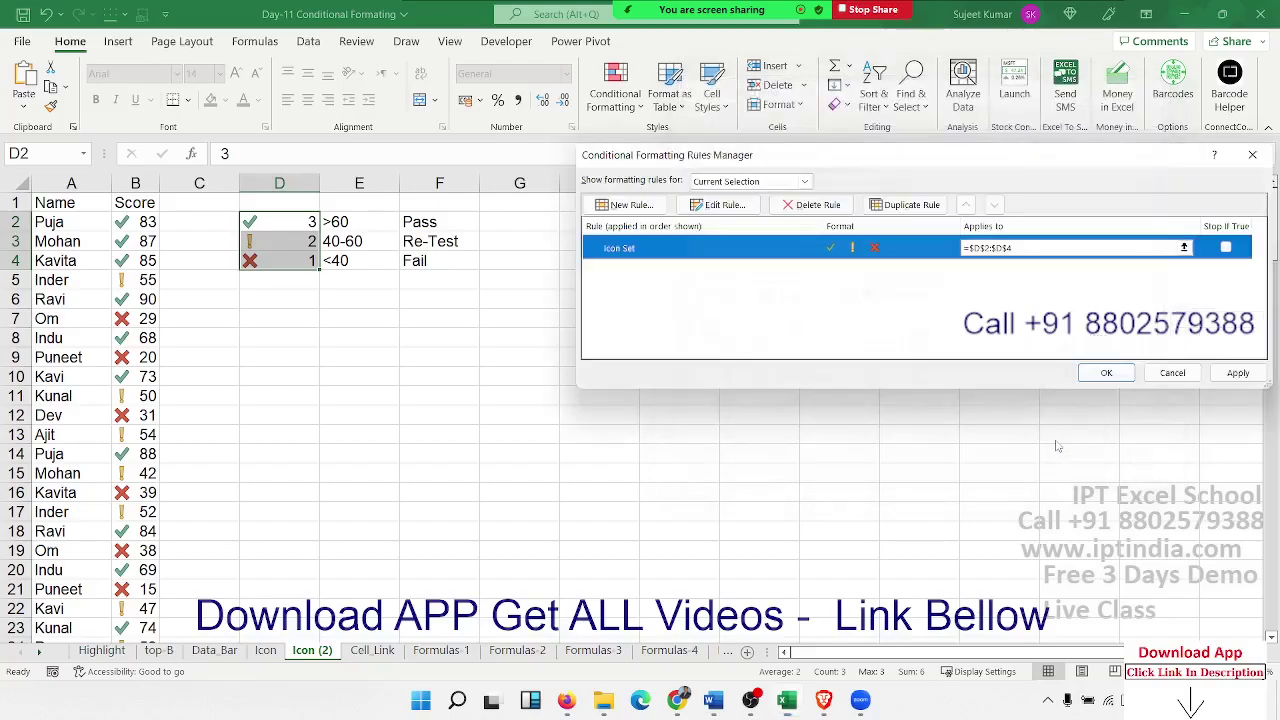
left_click(1237, 373)
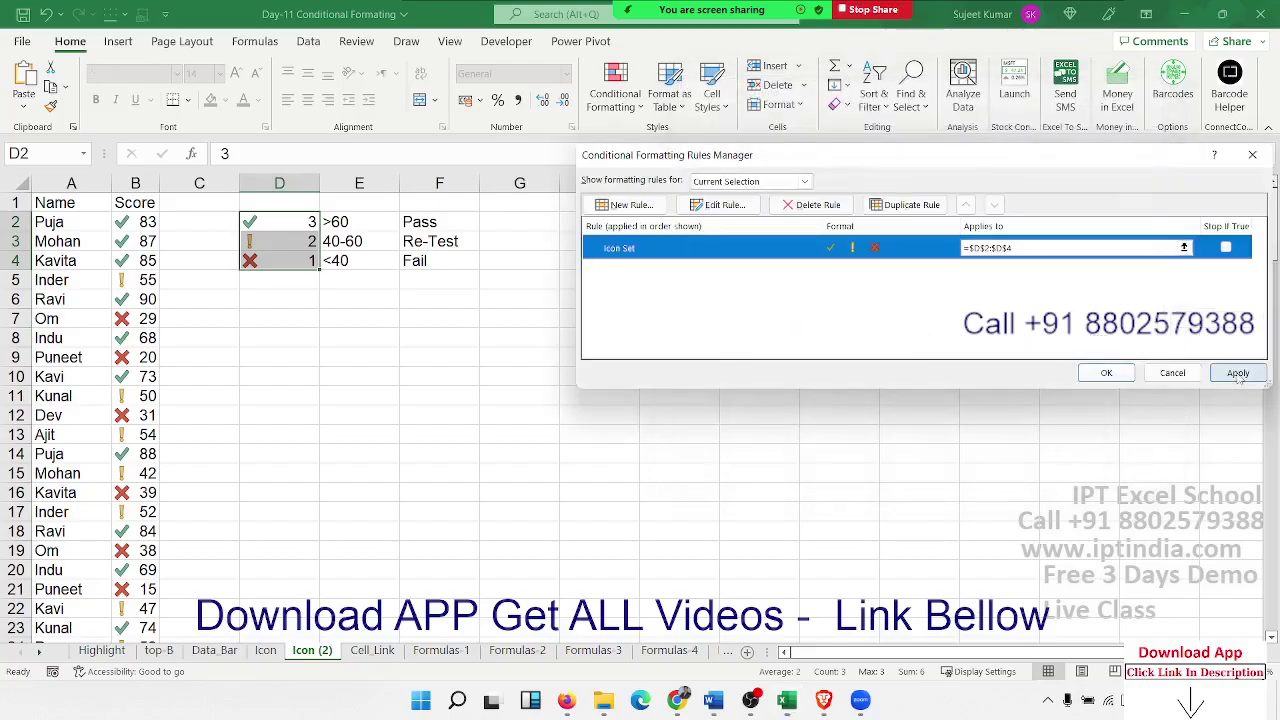
left_click(1106, 373)
left_click(500, 394)
Copy the Name/Score header and first six rows (A1:B7), icons included, to H2.
left_click(72, 203)
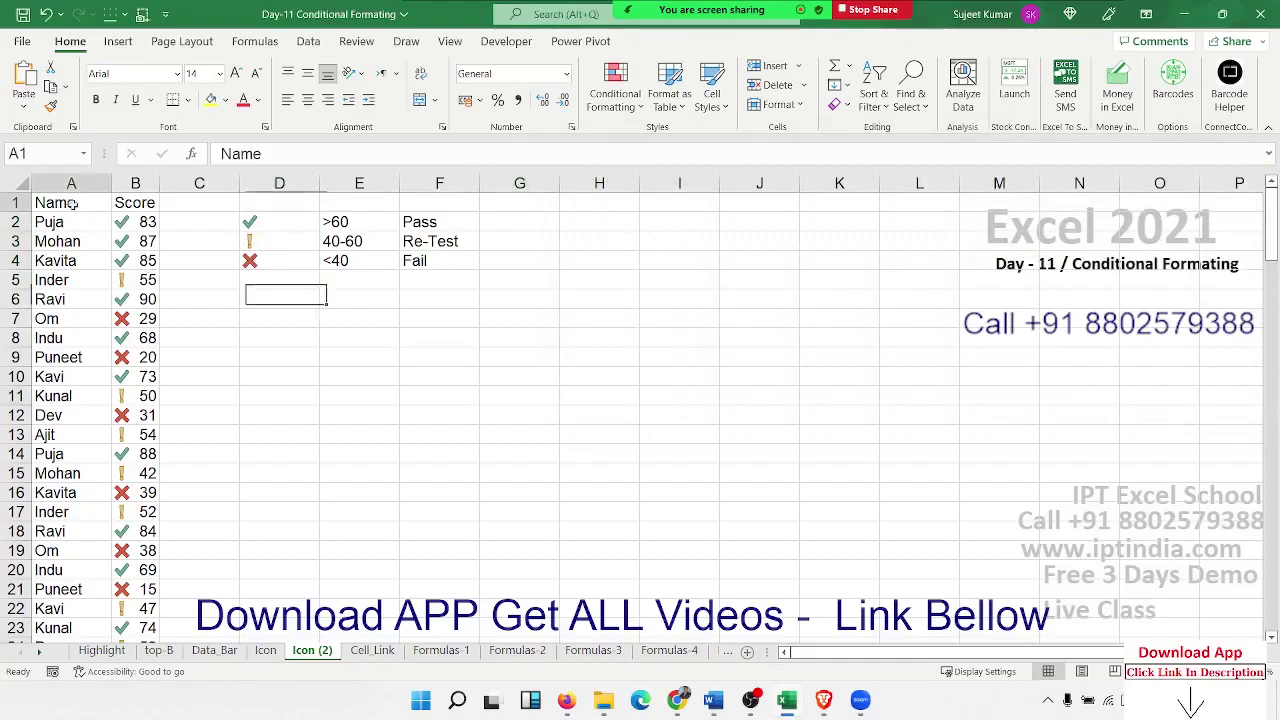
left_click_drag(72, 203, 135, 318)
key("ctrl+c")
left_click(612, 224)
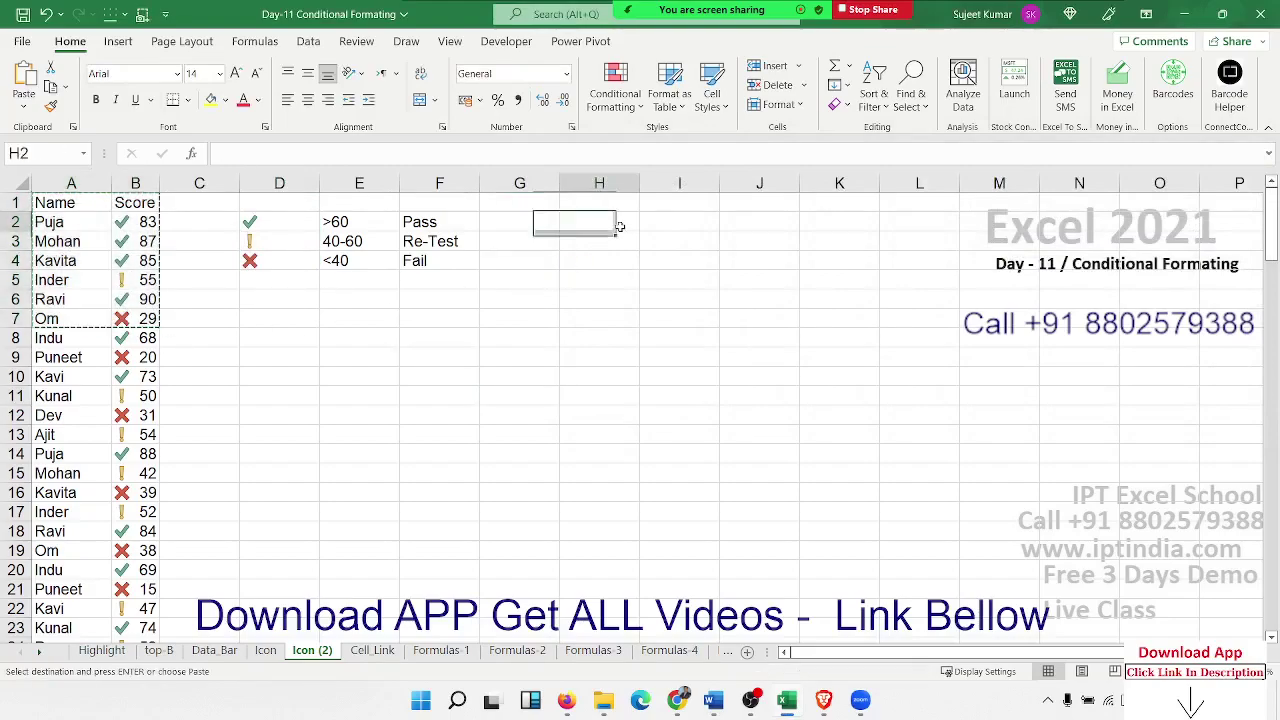
key("ctrl+v")
Select the copied scores I3:I8 and bring up the Conditional Formatting Clear Rules options.
left_click_drag(769, 249, 767, 334)
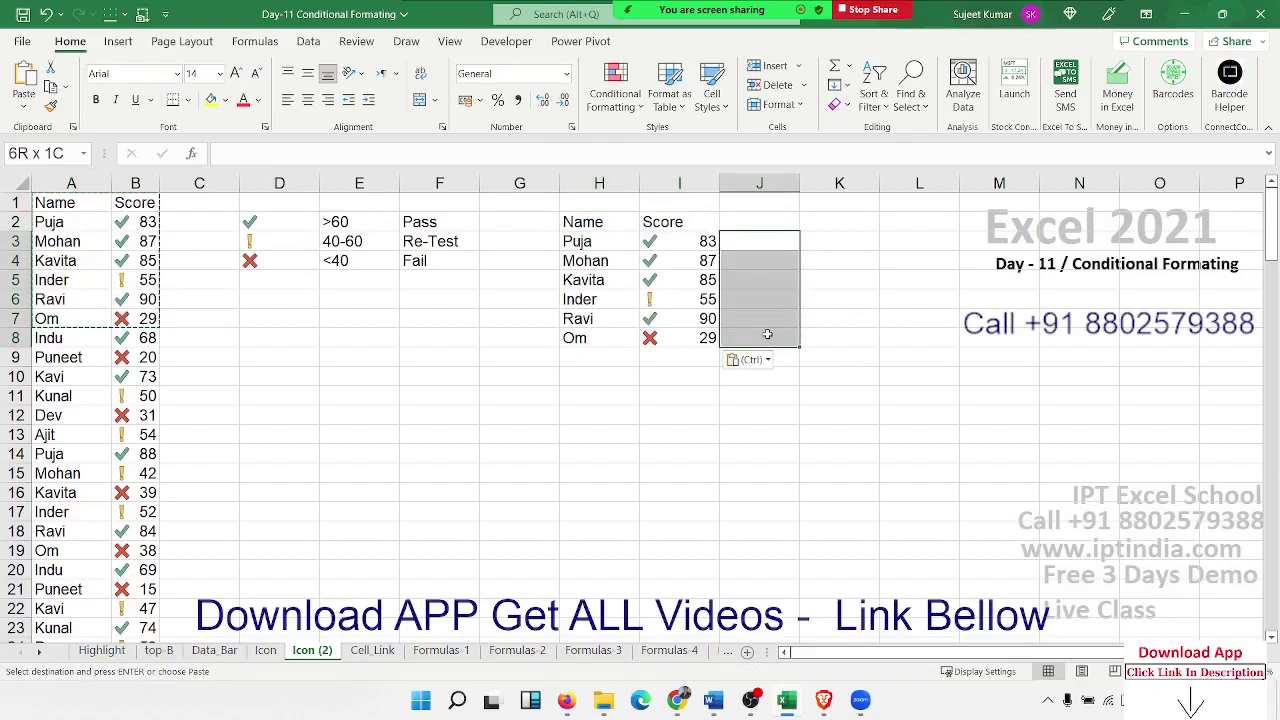
left_click(702, 402)
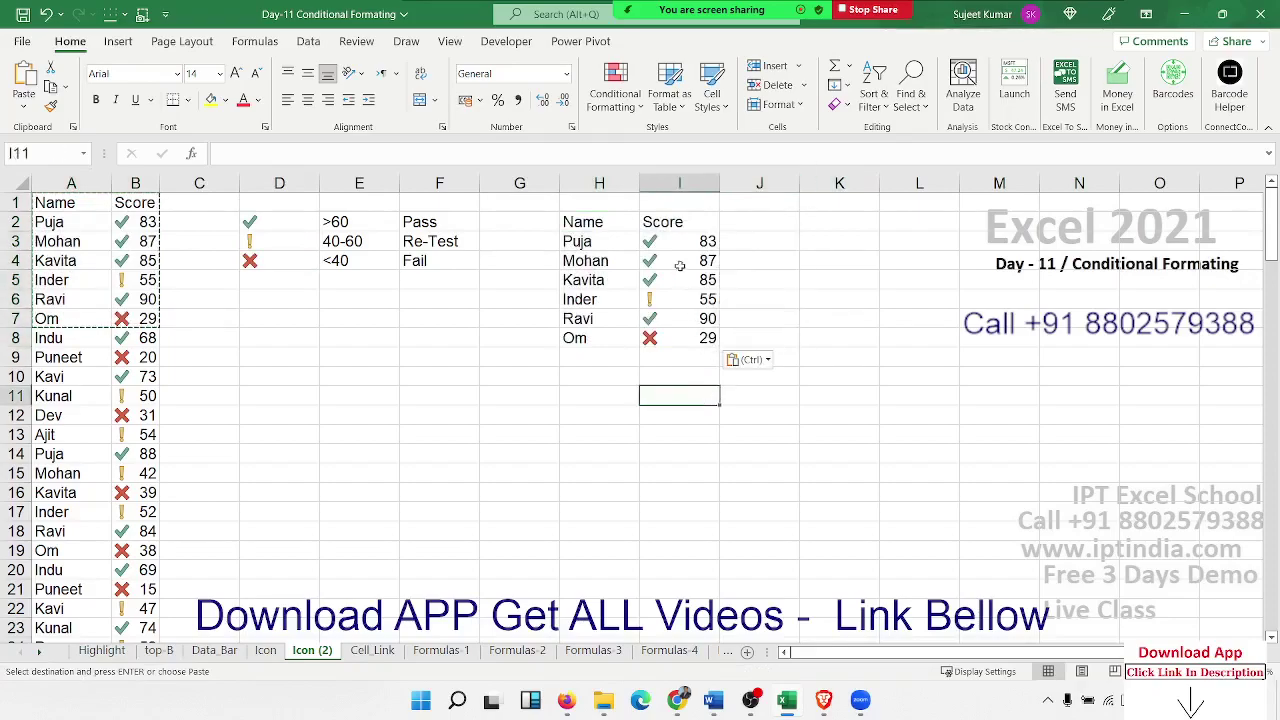
left_click_drag(672, 244, 672, 340)
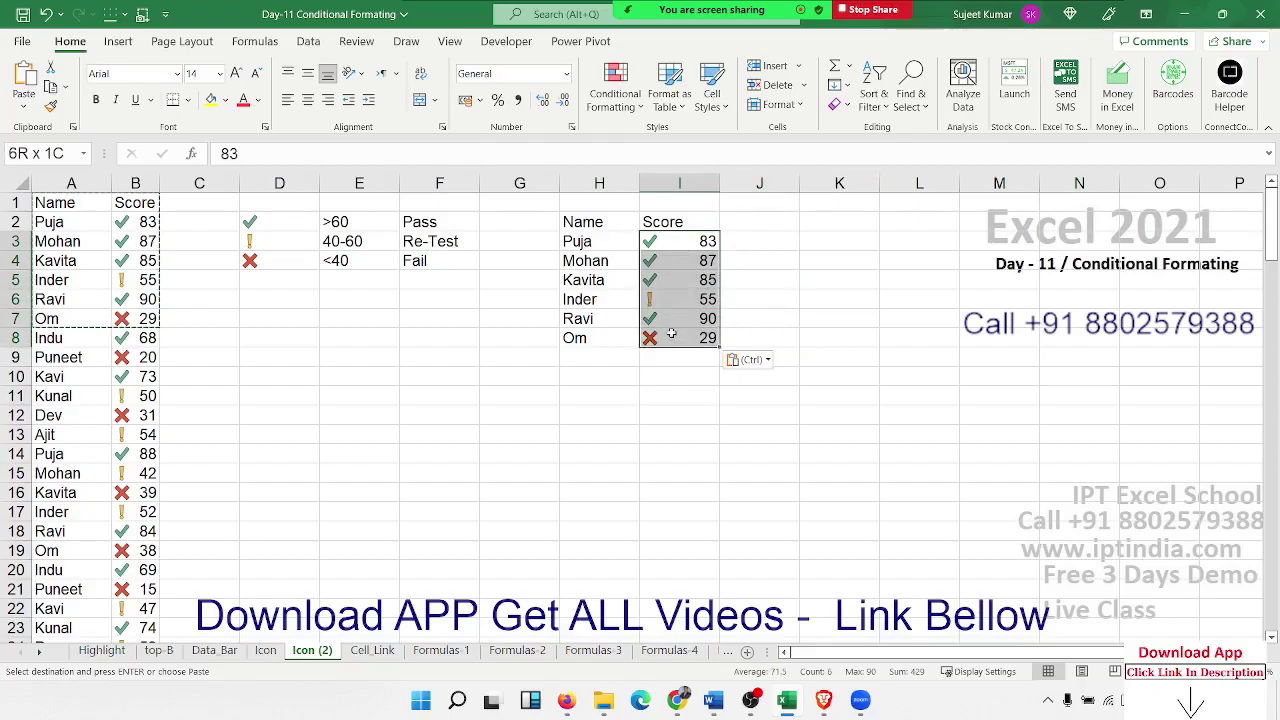
left_click(609, 103)
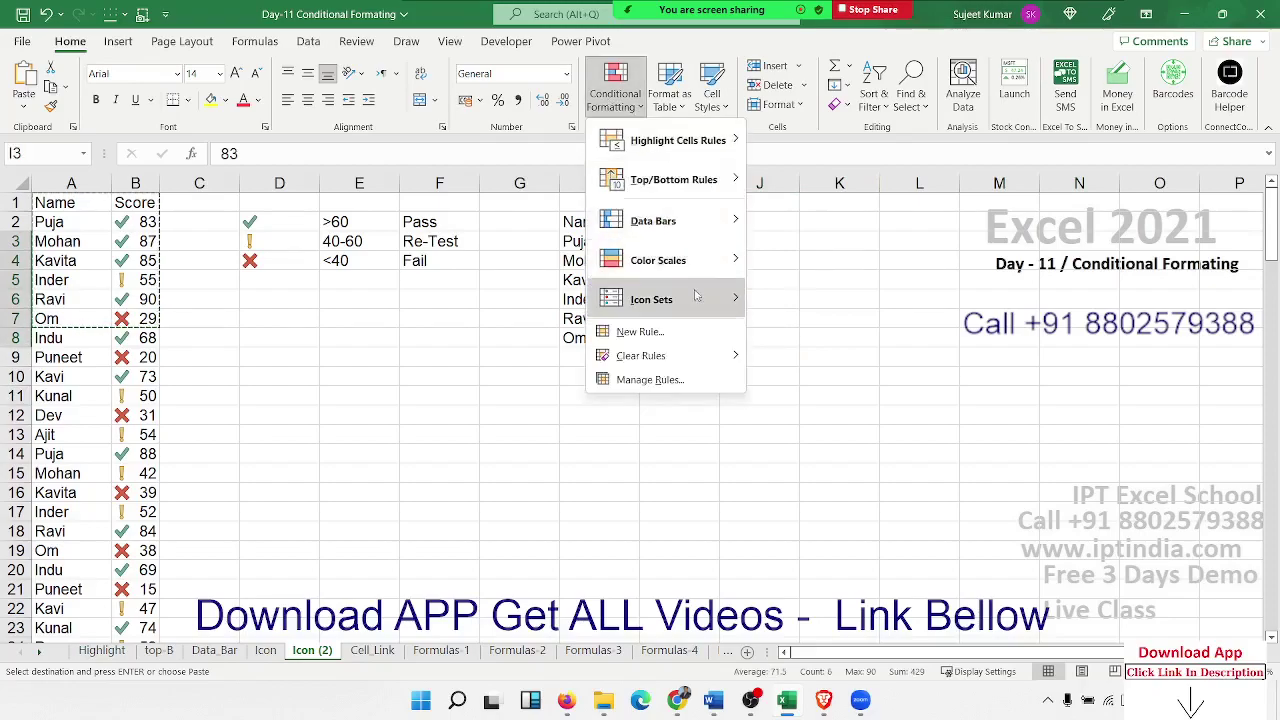
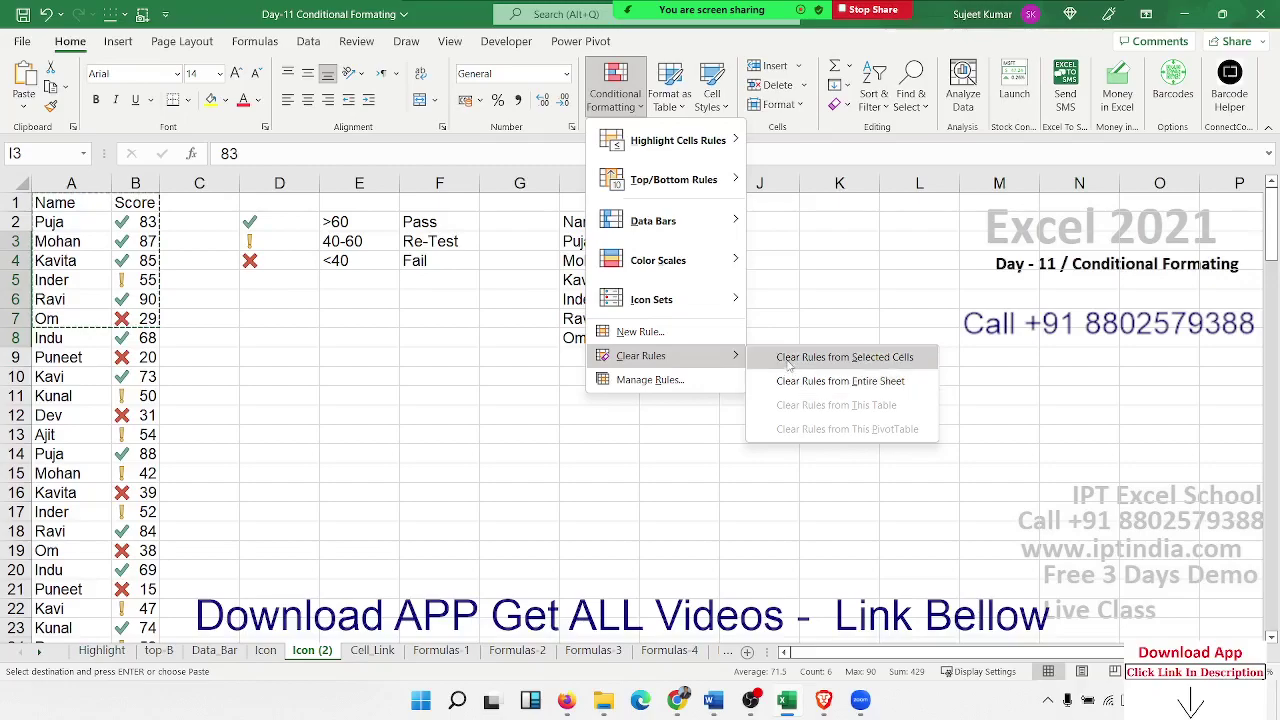
Clear the rules from I3:I8, then enter =I3 in J3 and fill it down to J8.
left_click(788, 360)
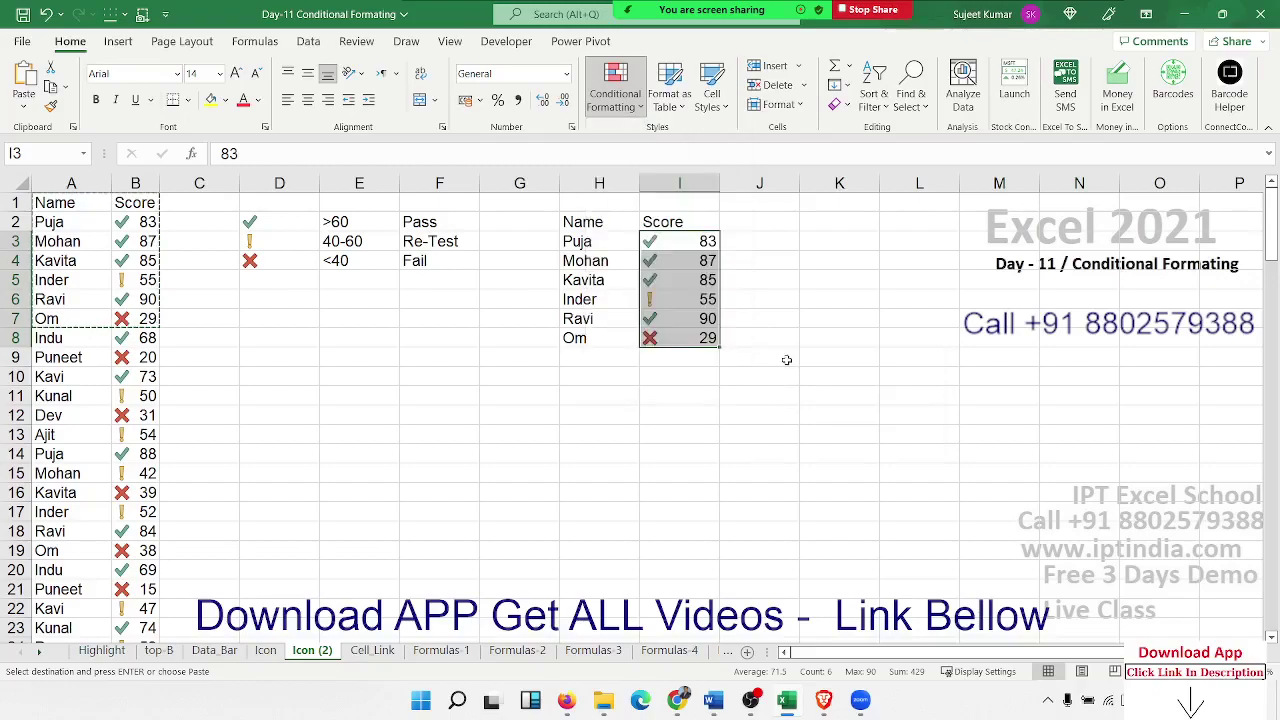
left_click(739, 244)
type("=")
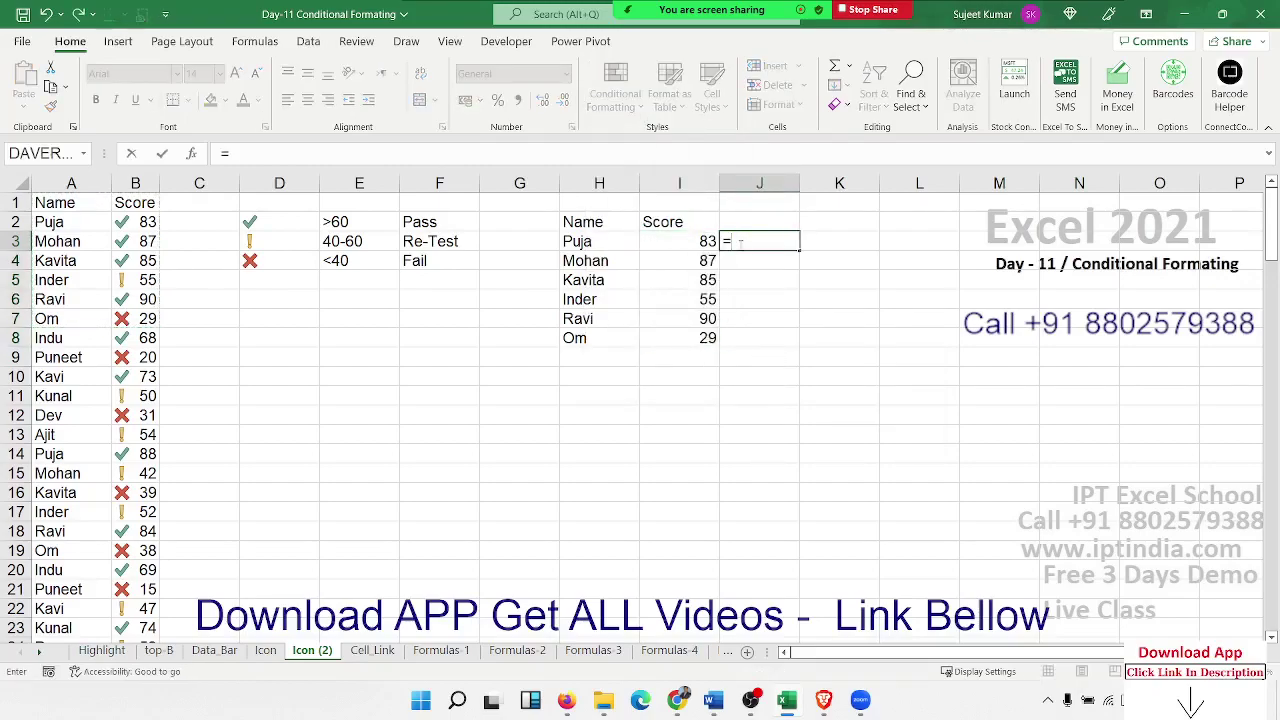
key("Left")
key("Return")
left_click_drag(745, 244, 749, 336)
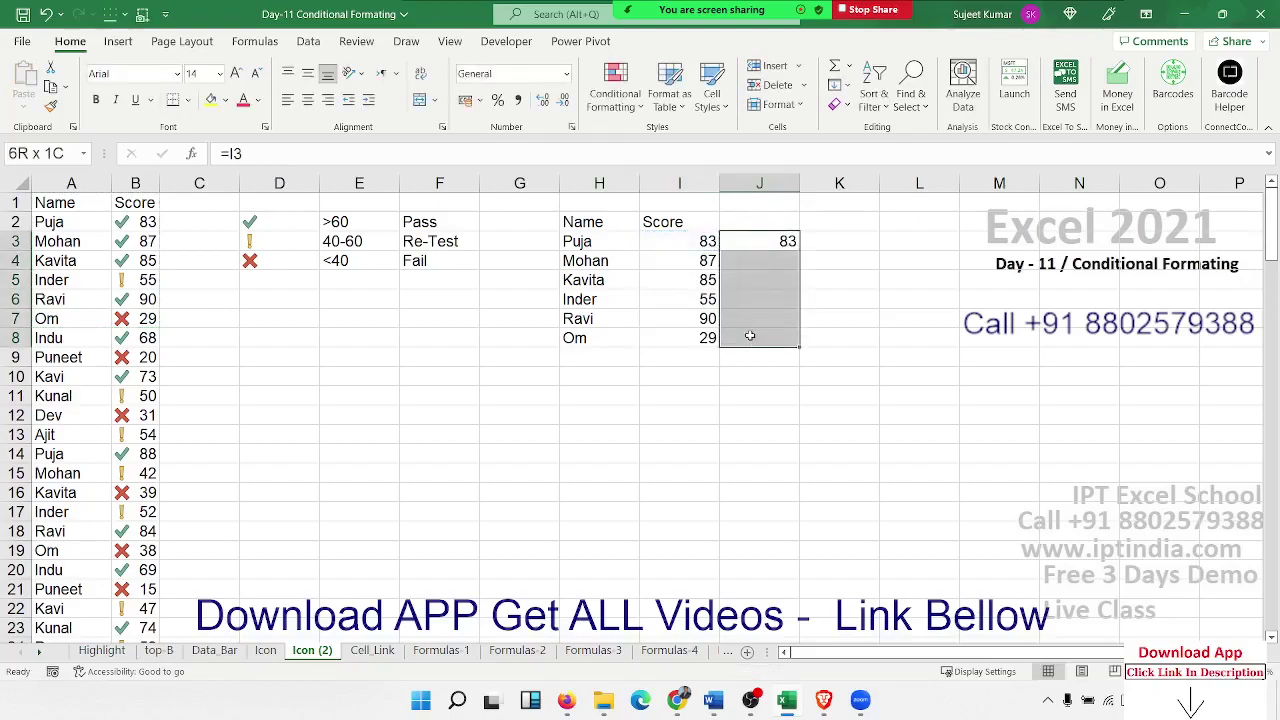
key("ctrl+d")
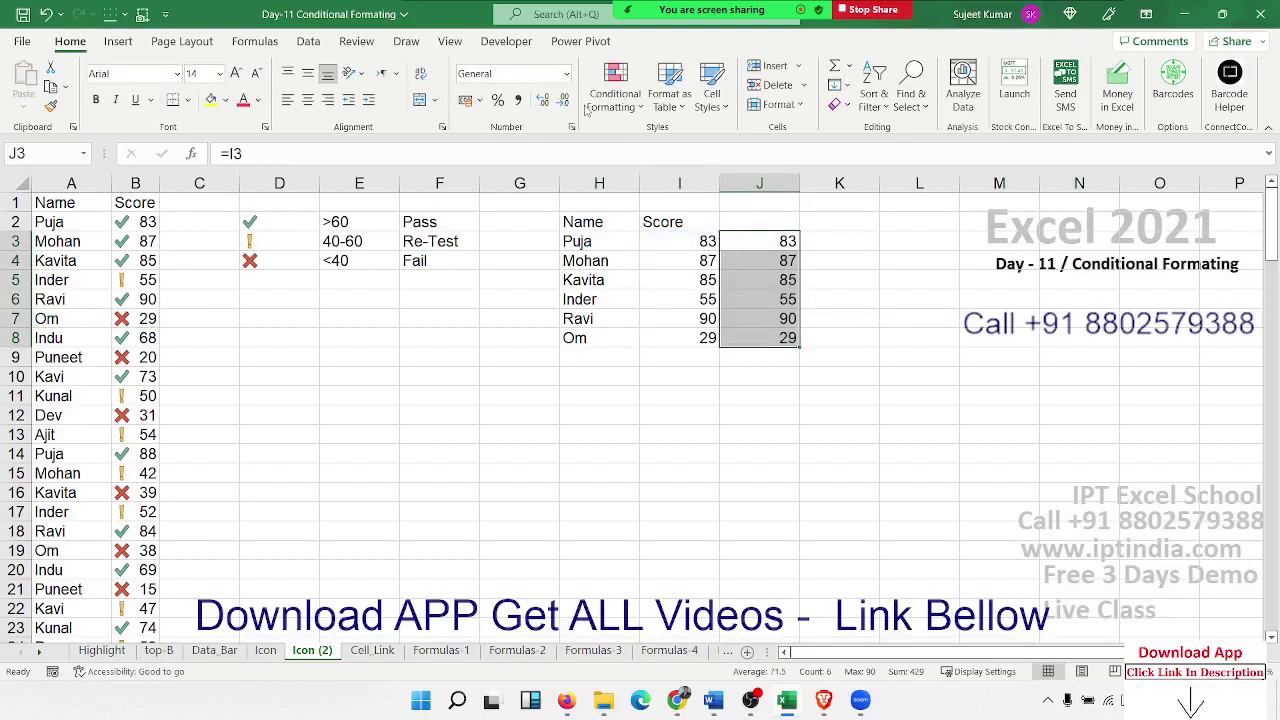
Apply an arrow icon set to J3:J8 and set the rule to Show Icon Only.
left_click(612, 95)
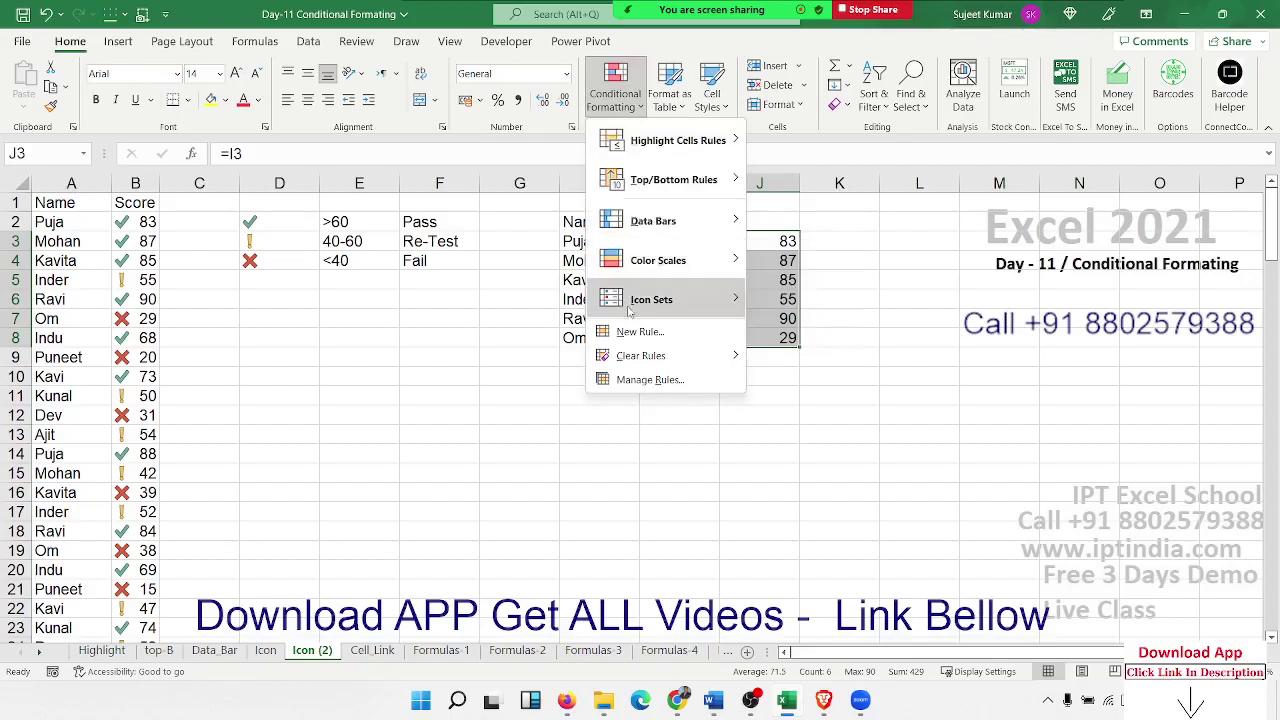
mouse_move(665, 299)
left_click(778, 317)
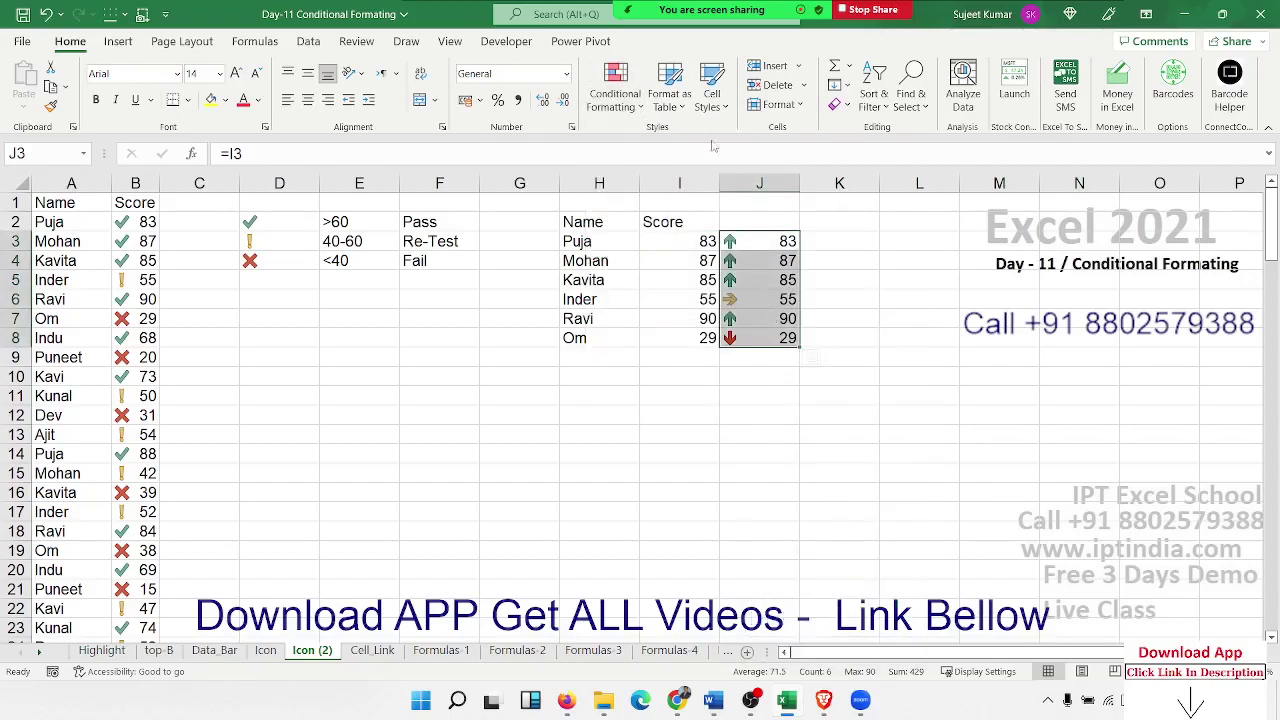
left_click(615, 85)
left_click(632, 381)
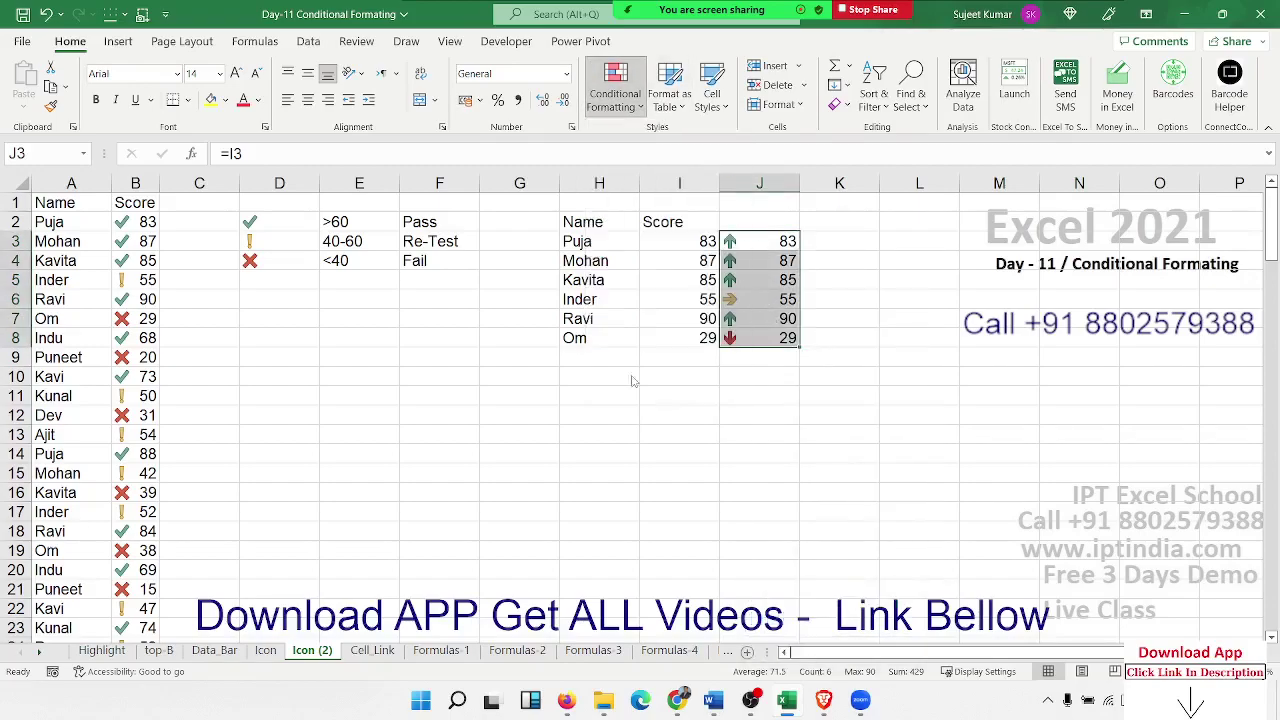
double_click(660, 257)
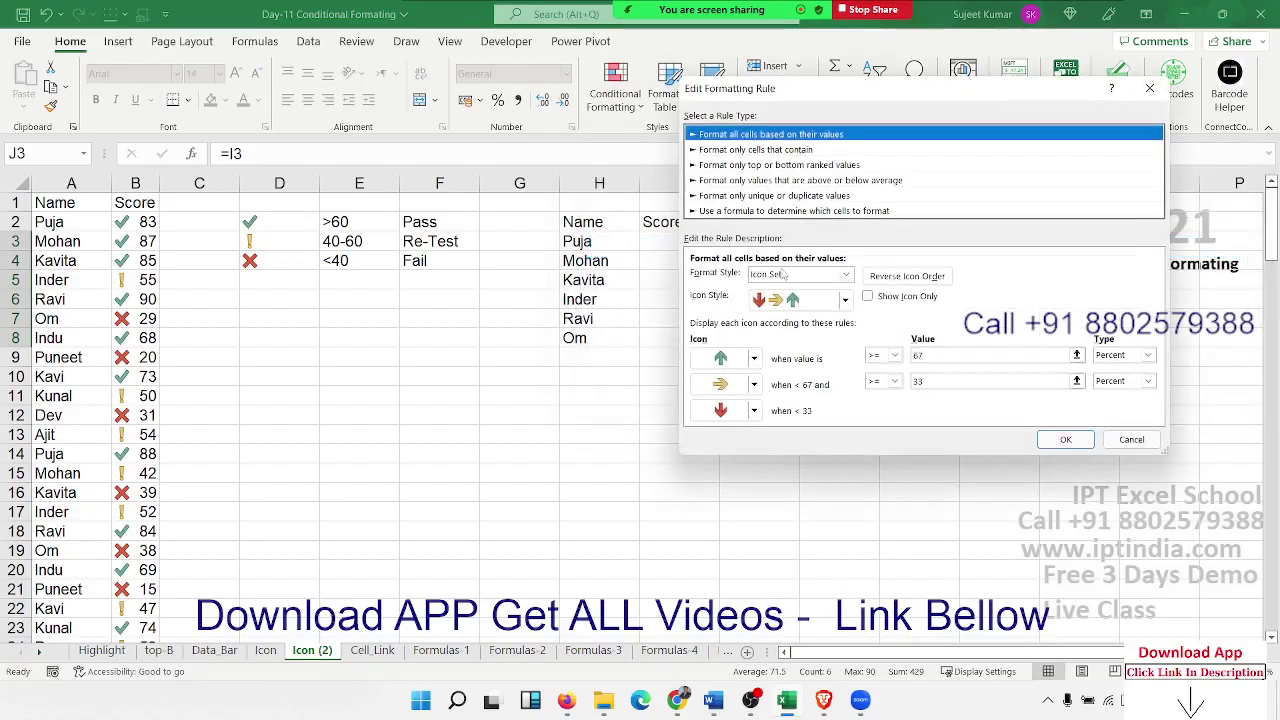
left_click(885, 298)
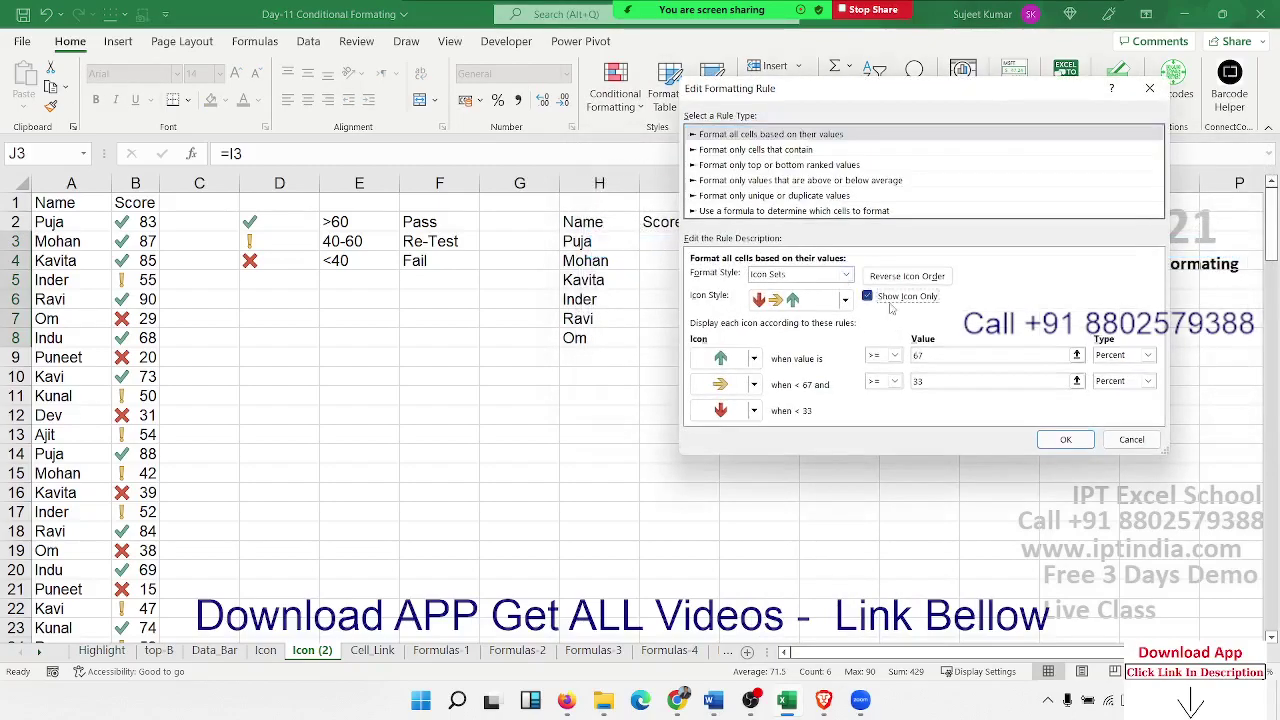
left_click(1059, 440)
left_click(1227, 375)
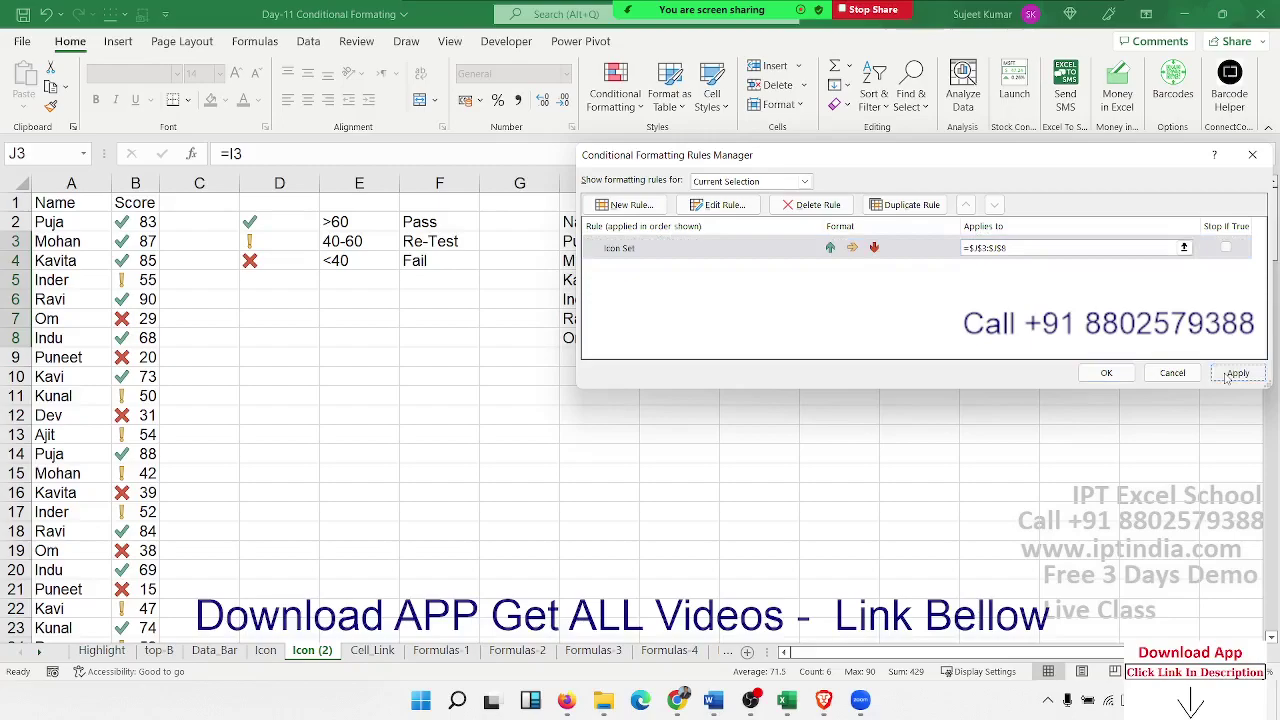
left_click(1106, 373)
Narrow column J so it fits just the arrow icons.
left_click(760, 414)
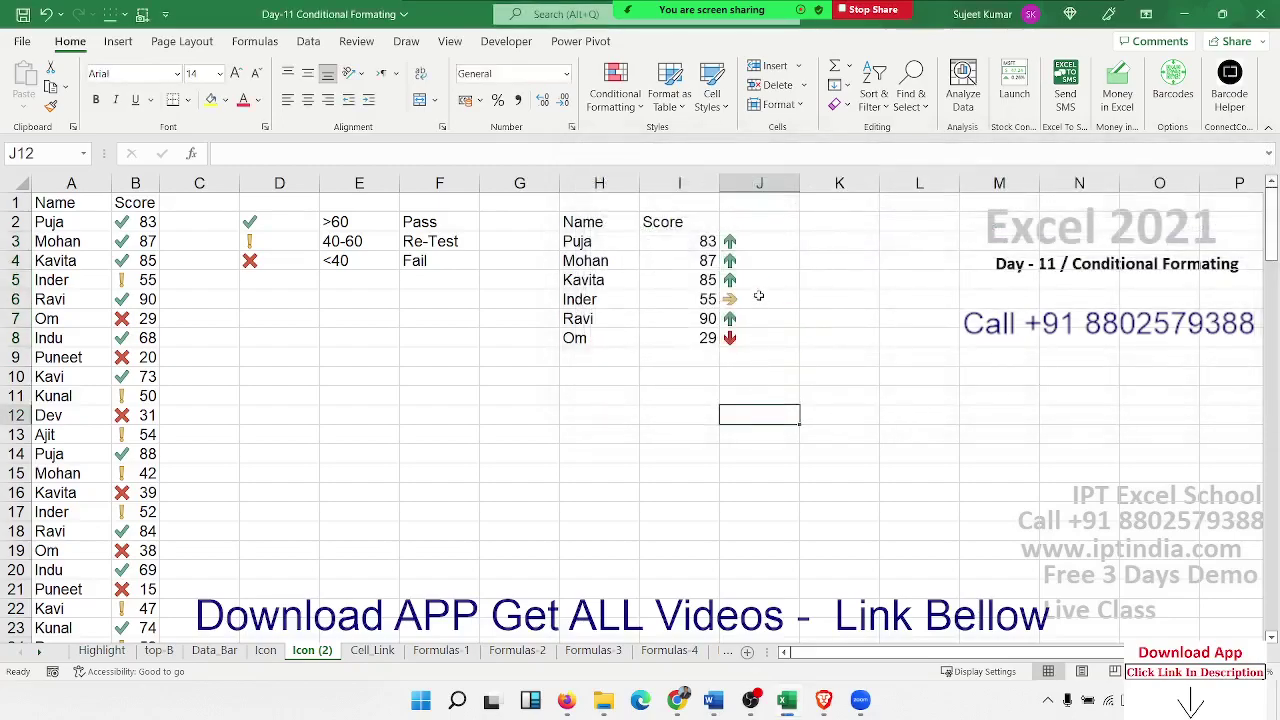
left_click(788, 185)
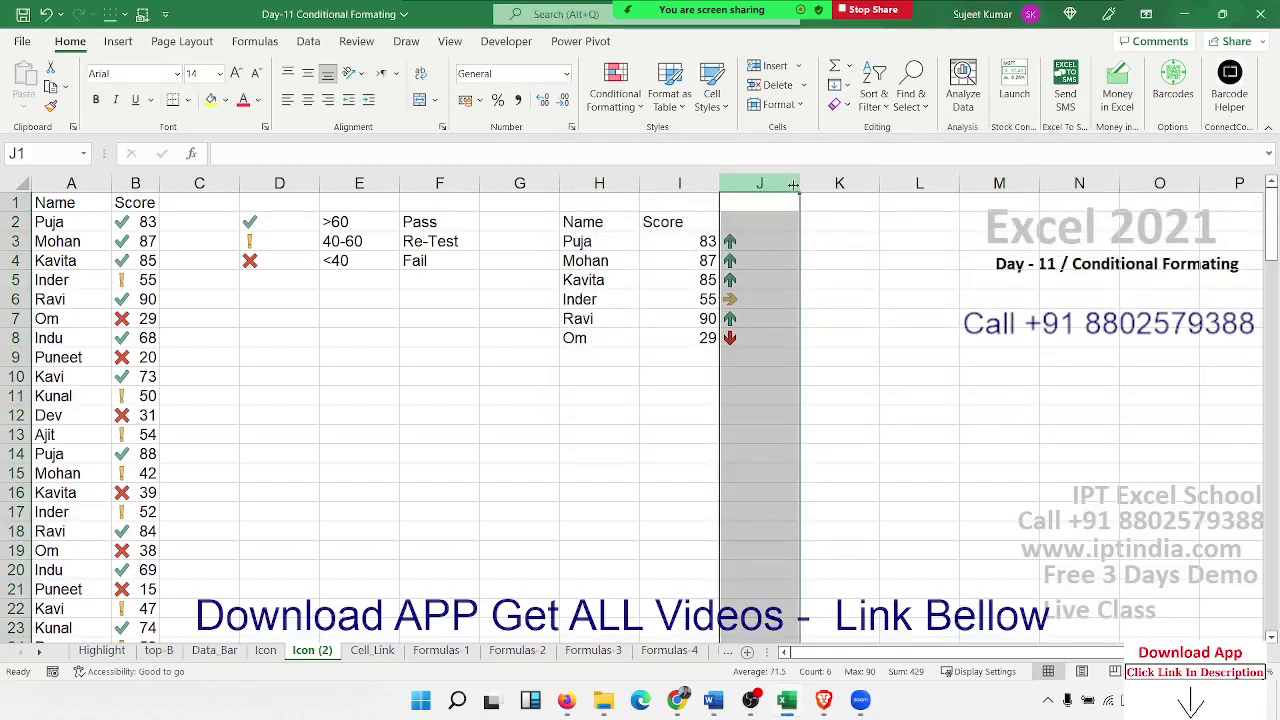
left_click_drag(793, 185, 744, 185)
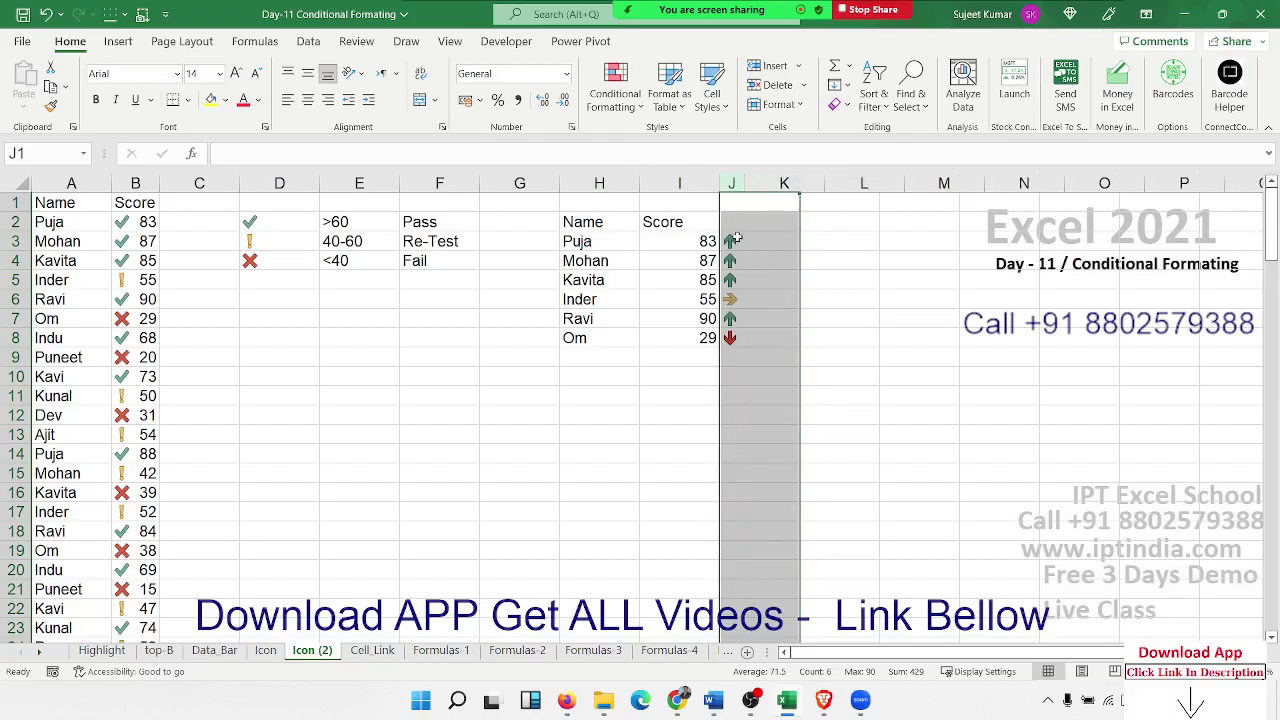
left_click(612, 392)
On the Data Bar sheet, copy the City/Category/Qty table A1:C10 to H13.
left_click(222, 651)
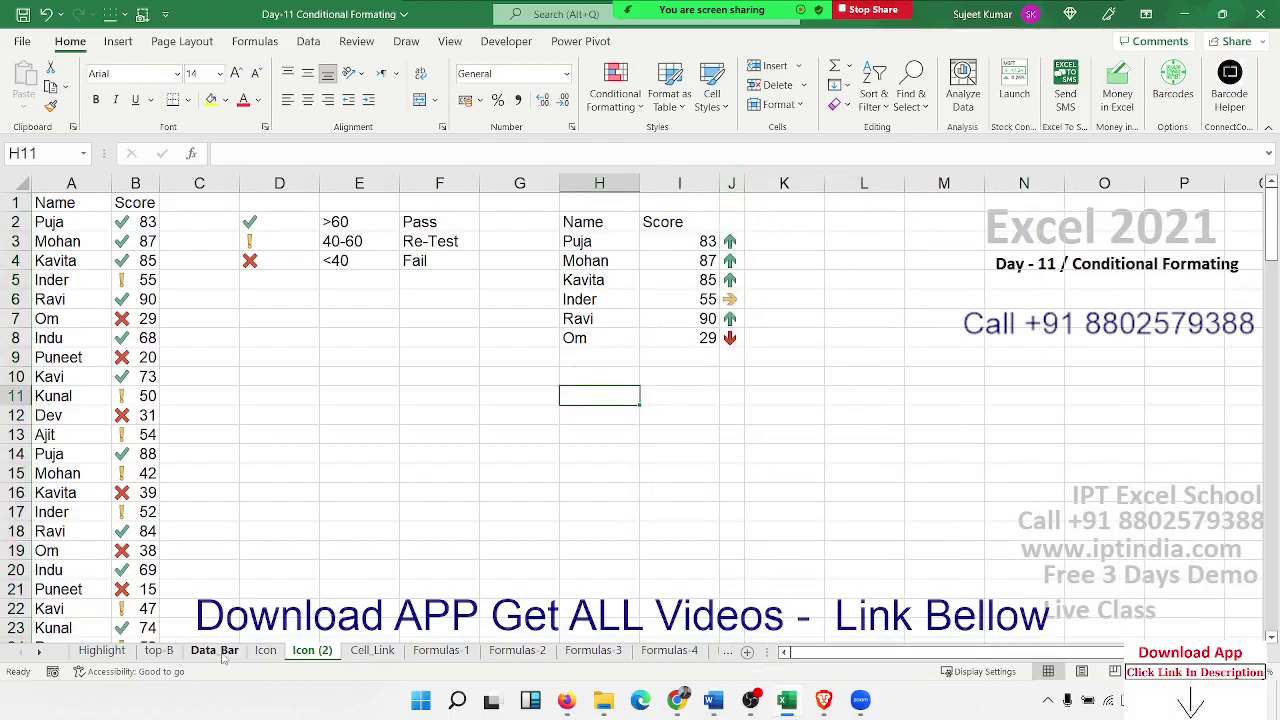
left_click(403, 422)
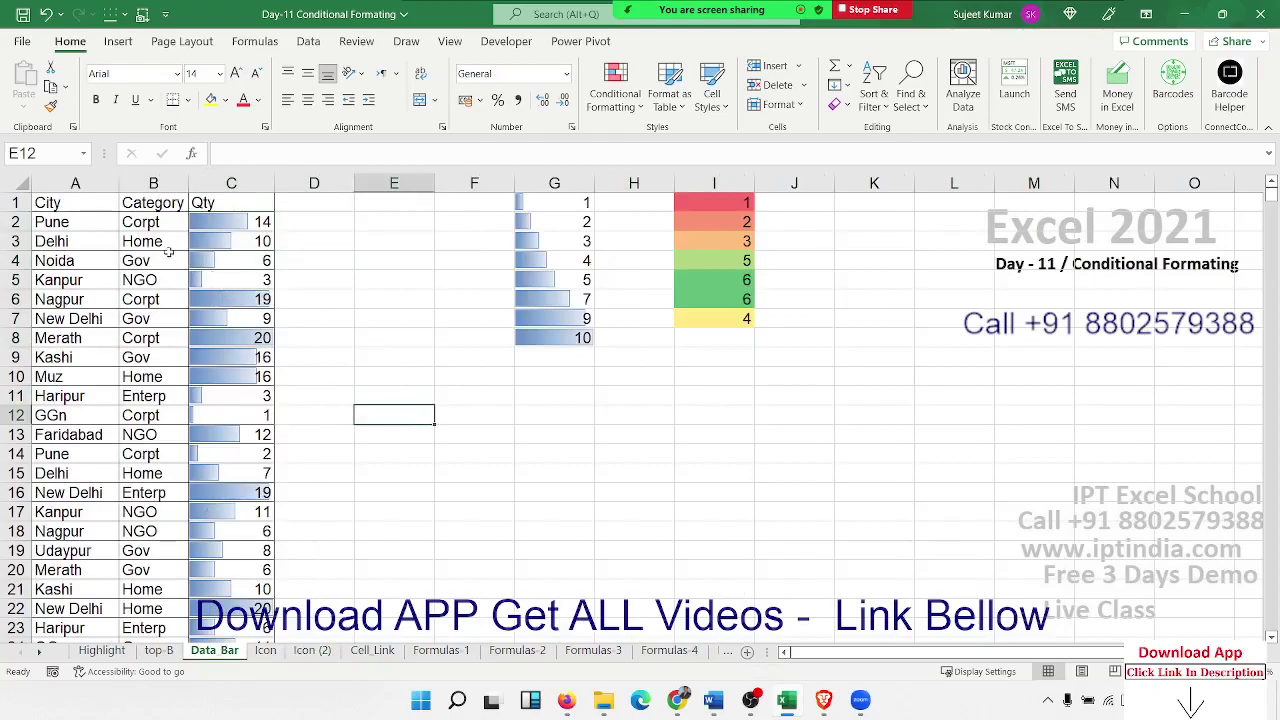
left_click_drag(57, 203, 240, 376)
key("ctrl+c")
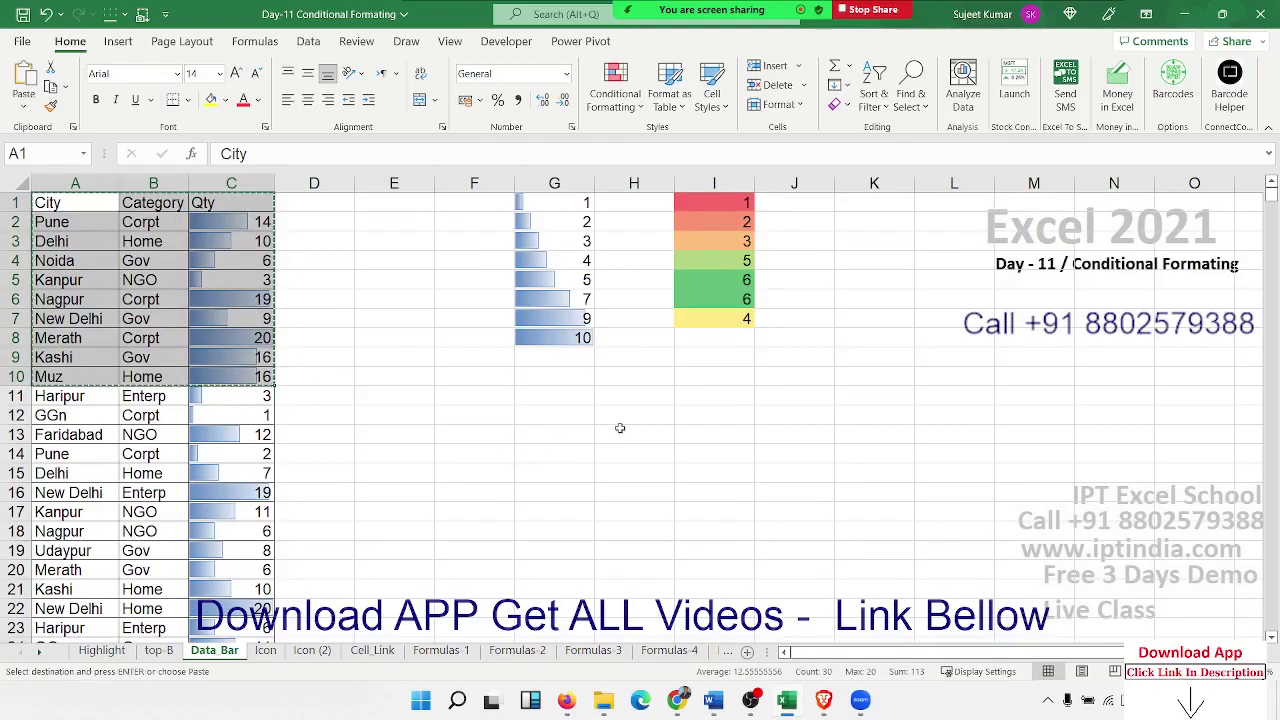
left_click(620, 428)
key("ctrl+v")
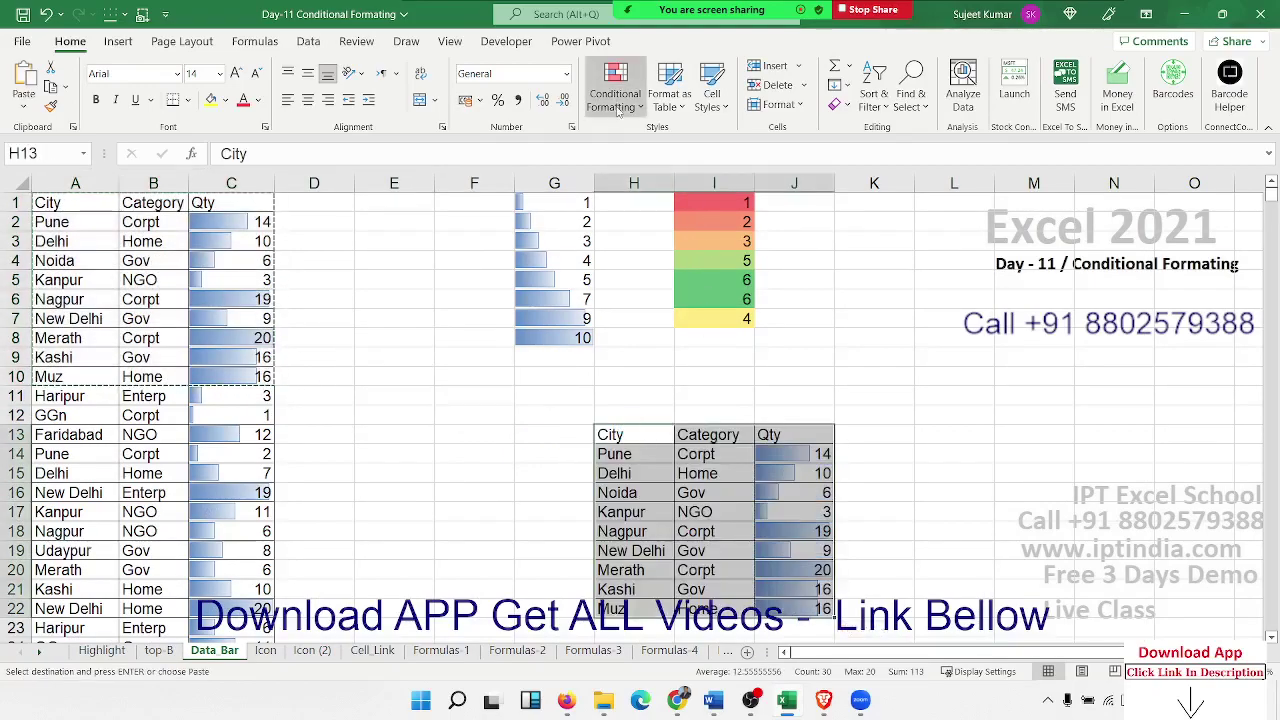
Clear rules from the entire sheet and fill =J14 down K14:K22.
left_click(615, 88)
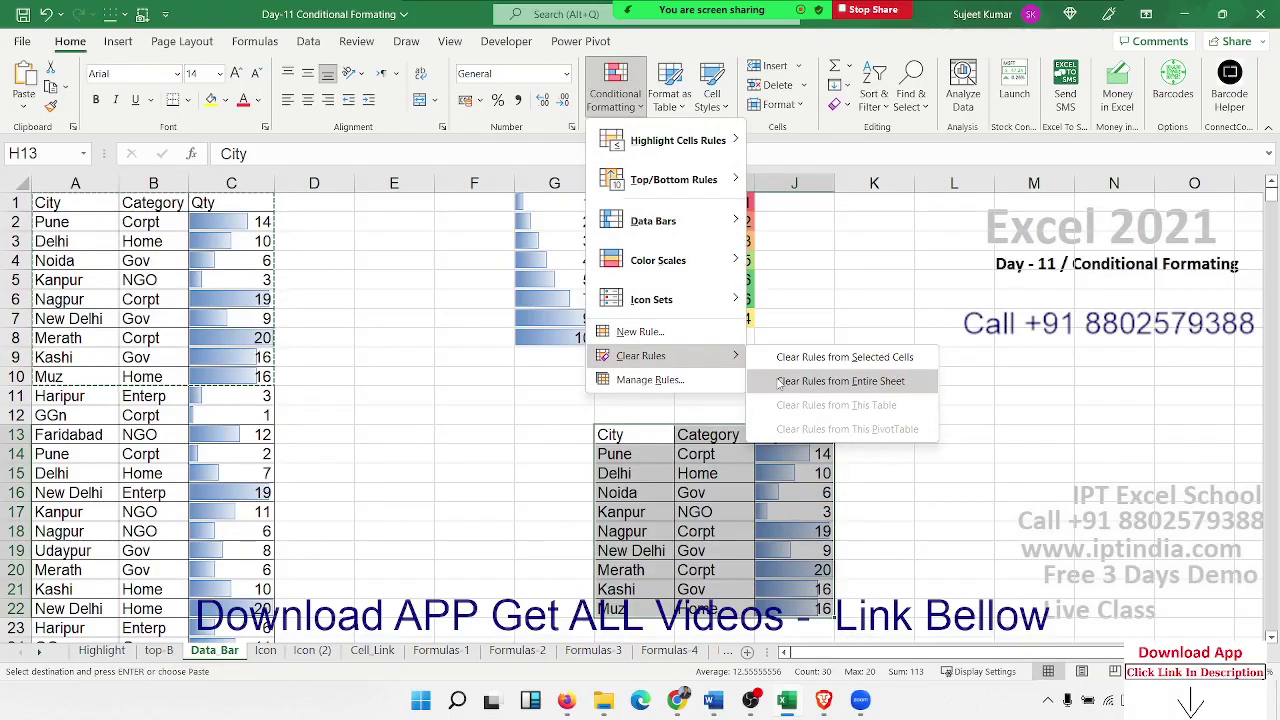
left_click(795, 384)
left_click(869, 453)
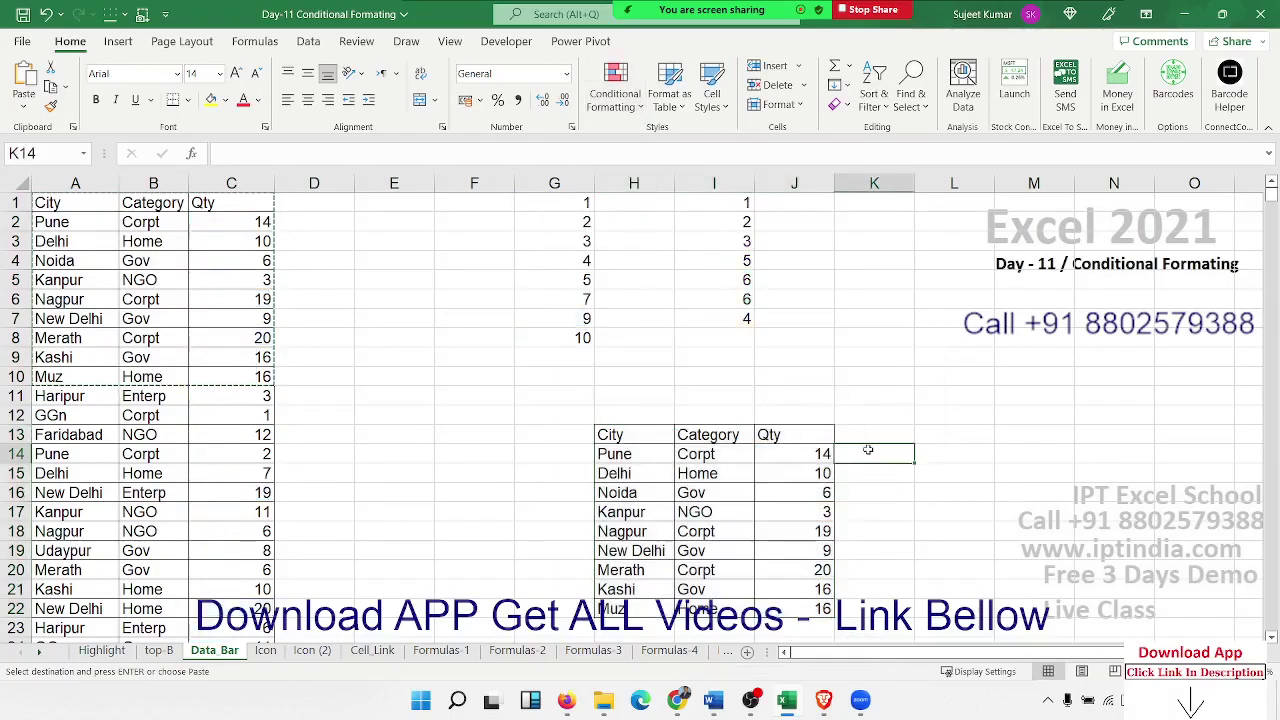
type("=")
left_click(815, 453)
key("Return")
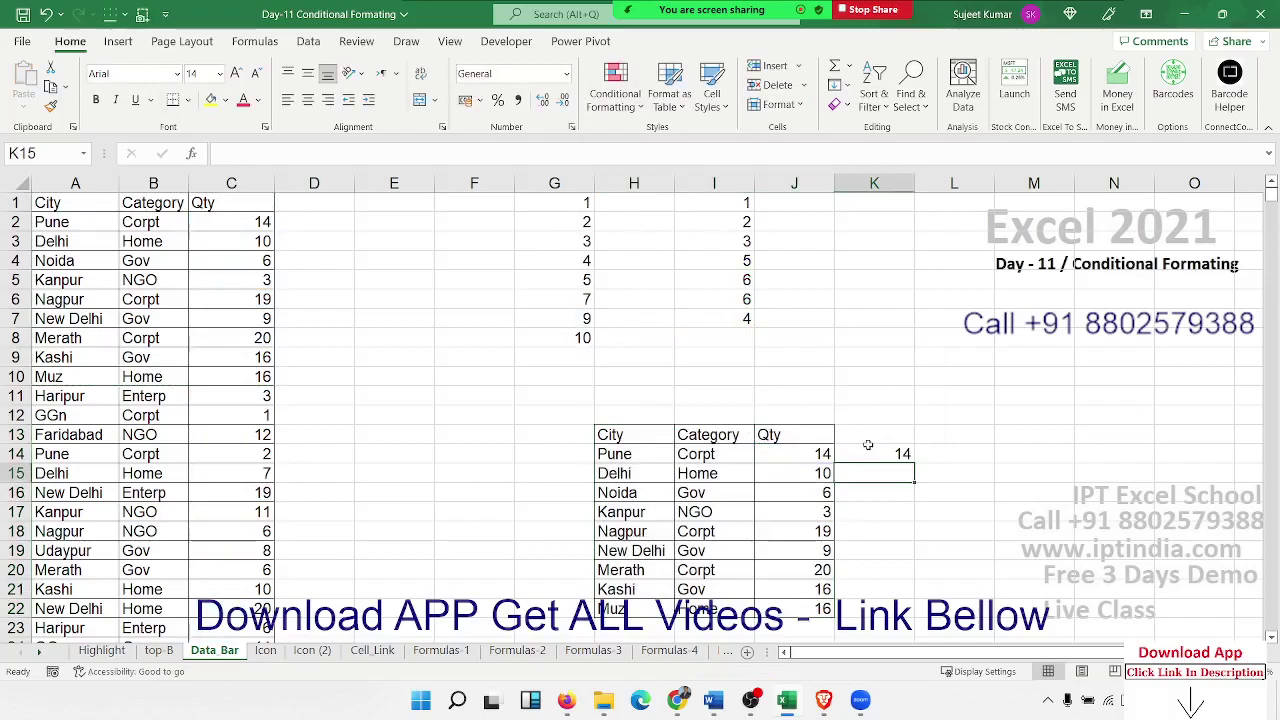
left_click(873, 458)
left_click_drag(873, 458, 873, 604)
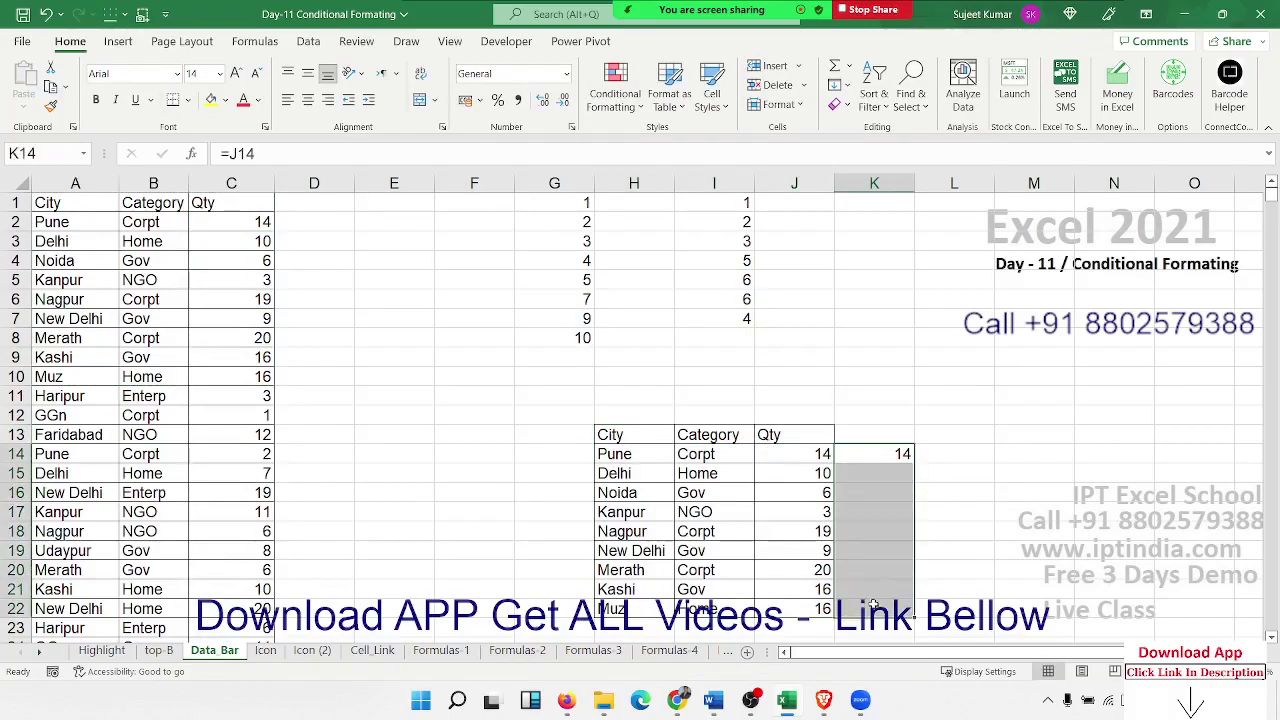
key("ctrl+d")
Add blue gradient data bars to K14:K22 and set the rule to Show Bar Only.
left_click(632, 108)
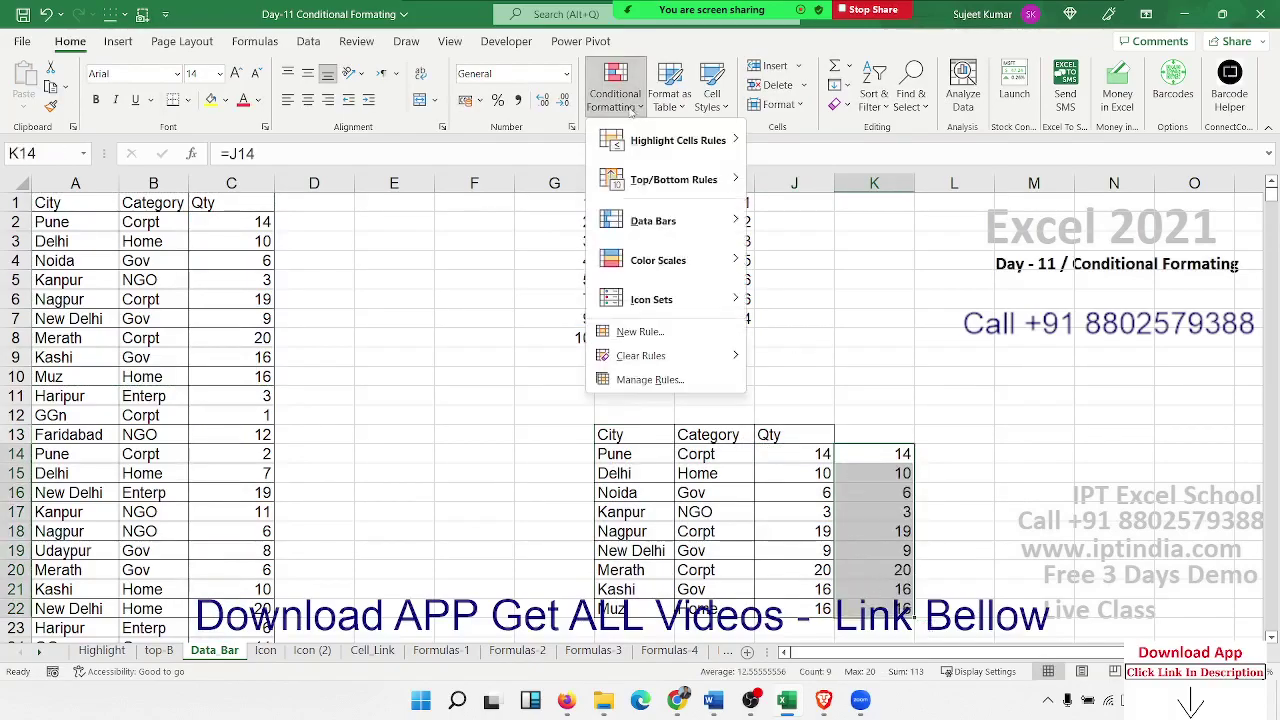
mouse_move(652, 221)
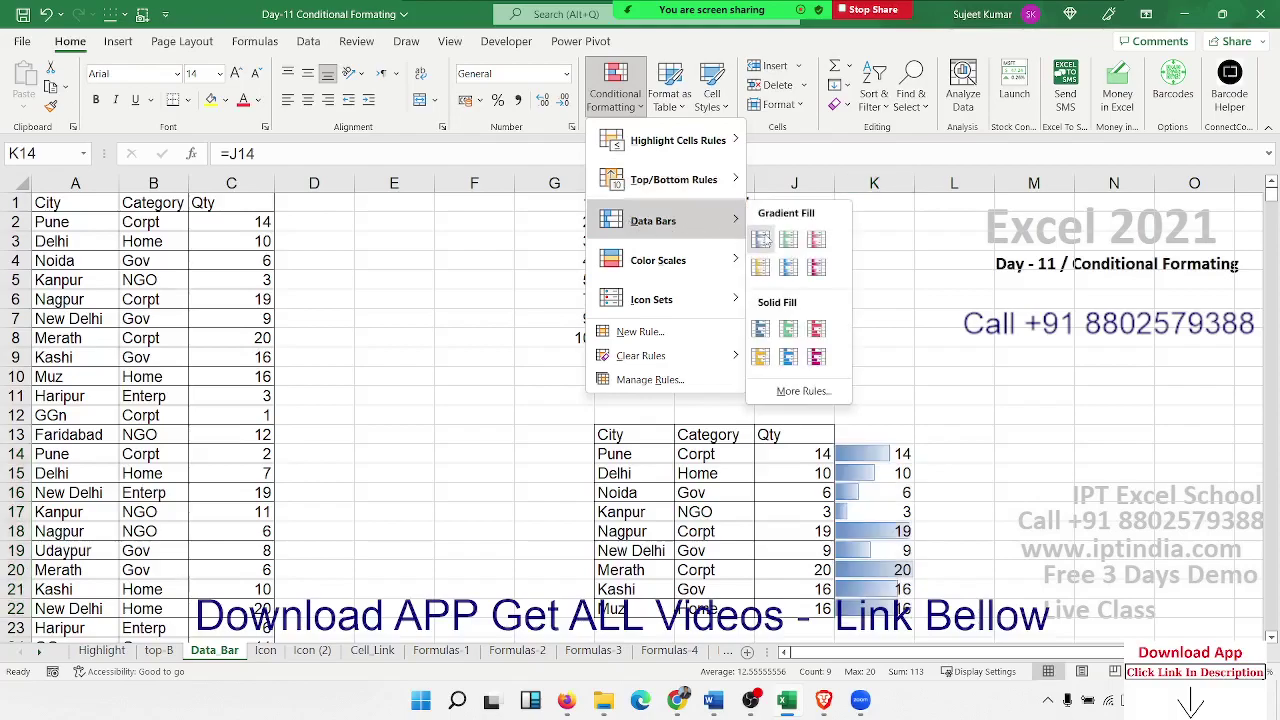
left_click(762, 237)
left_click(615, 88)
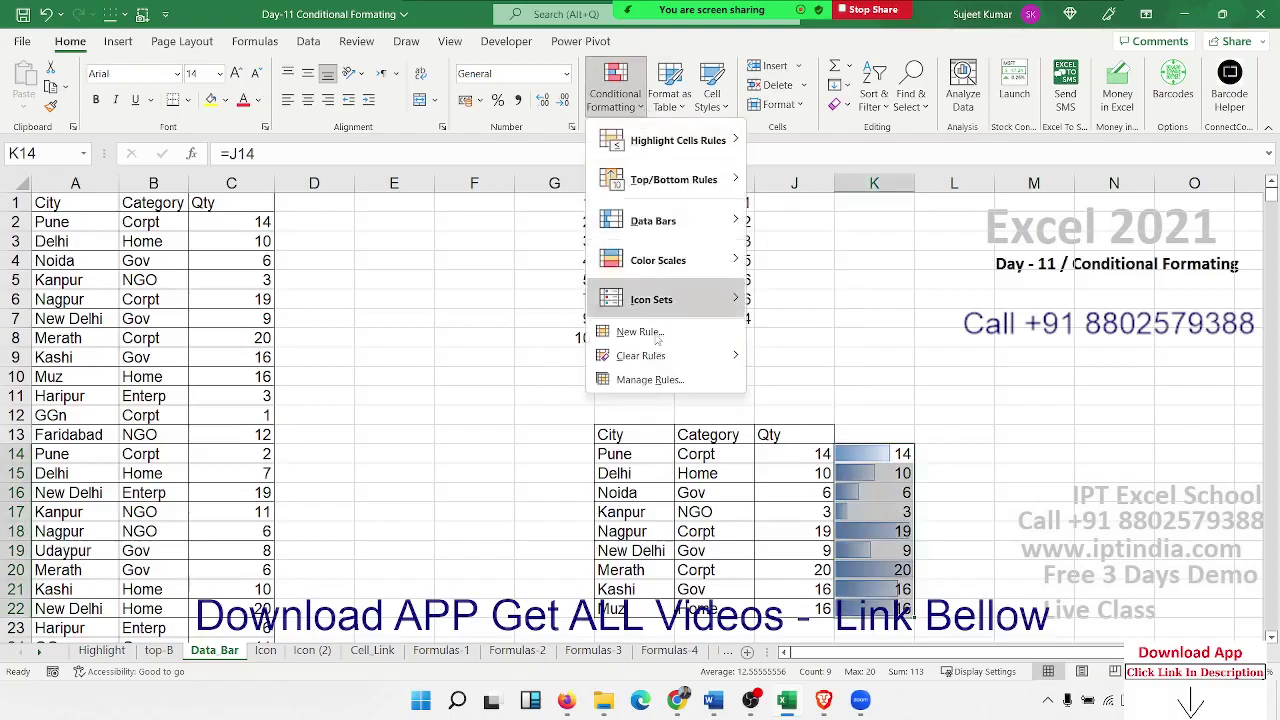
left_click(657, 390)
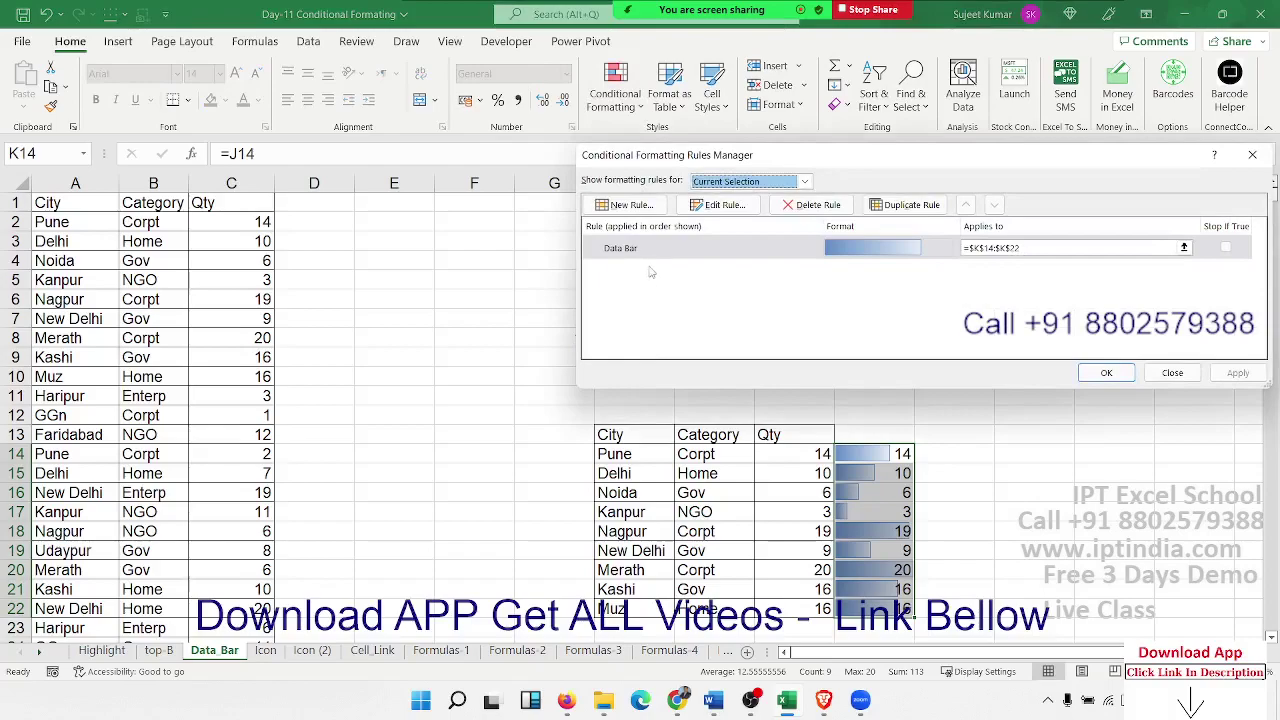
double_click(653, 250)
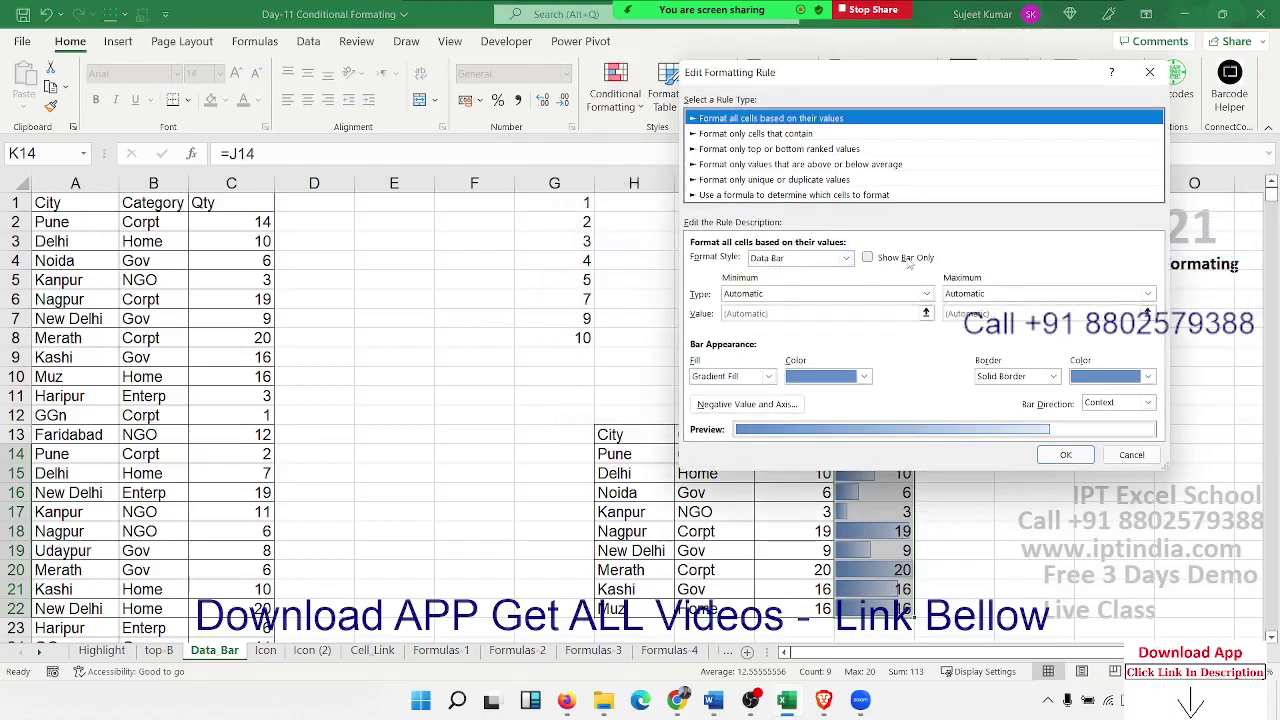
left_click(867, 258)
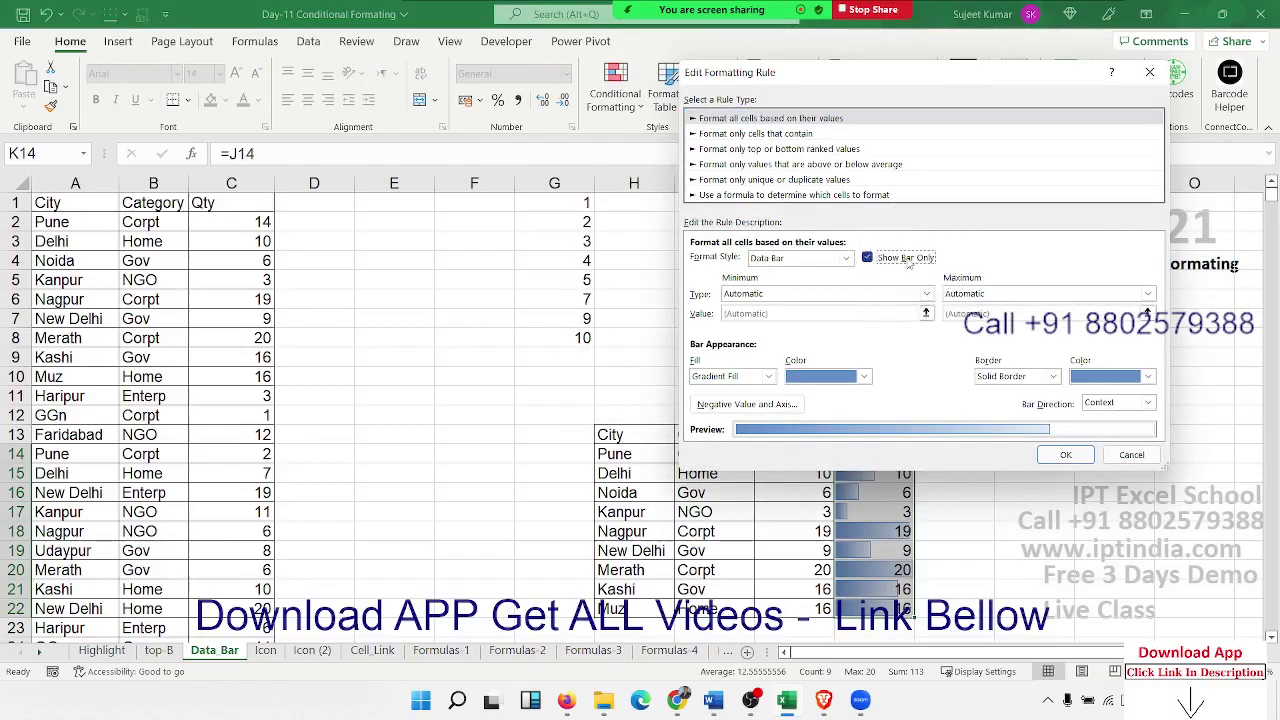
left_click(1066, 456)
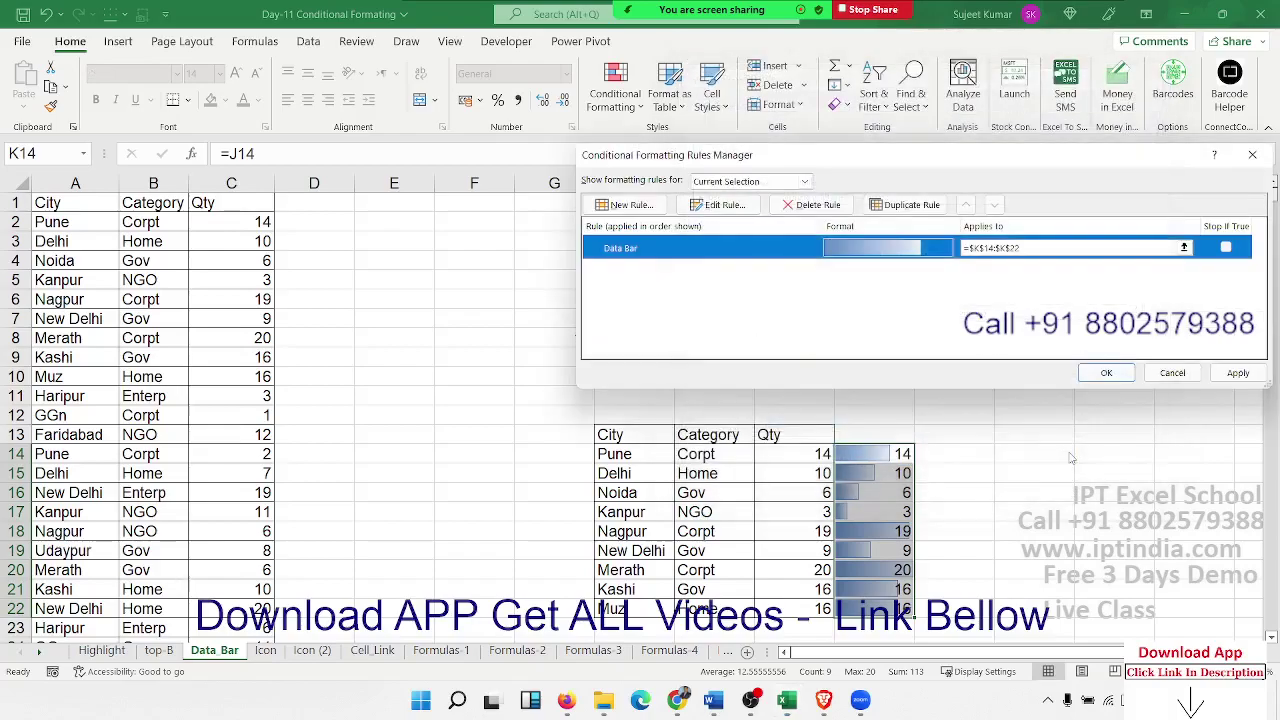
left_click(1214, 378)
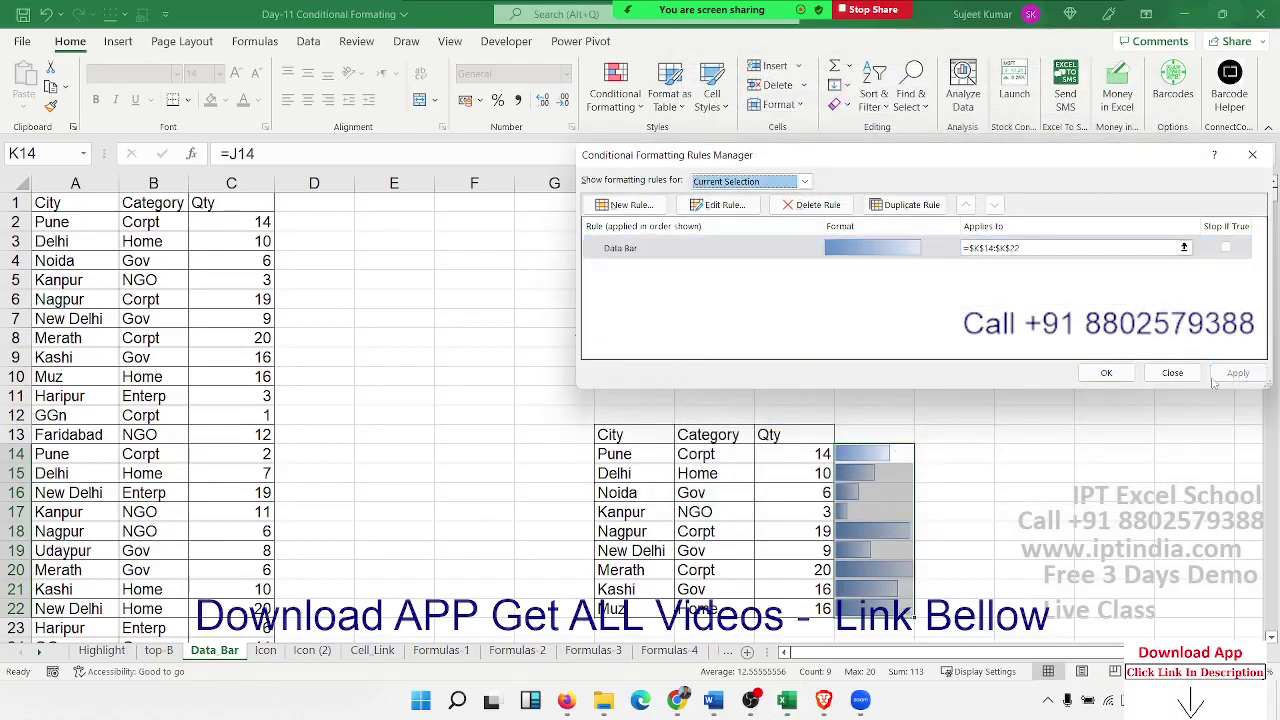
left_click(1116, 377)
left_click(710, 518)
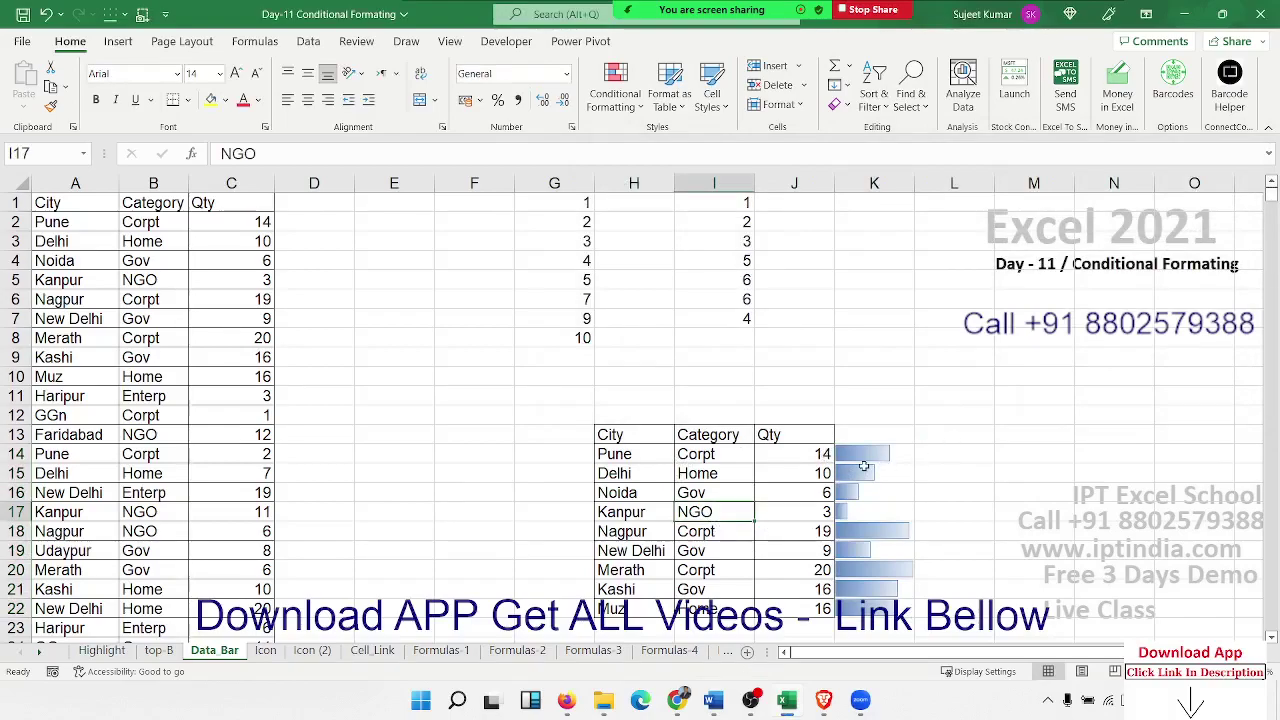
On the Cell_Link sheet, enter 60 in Search cell B2 and select the number grid A4:I15.
left_click(326, 652)
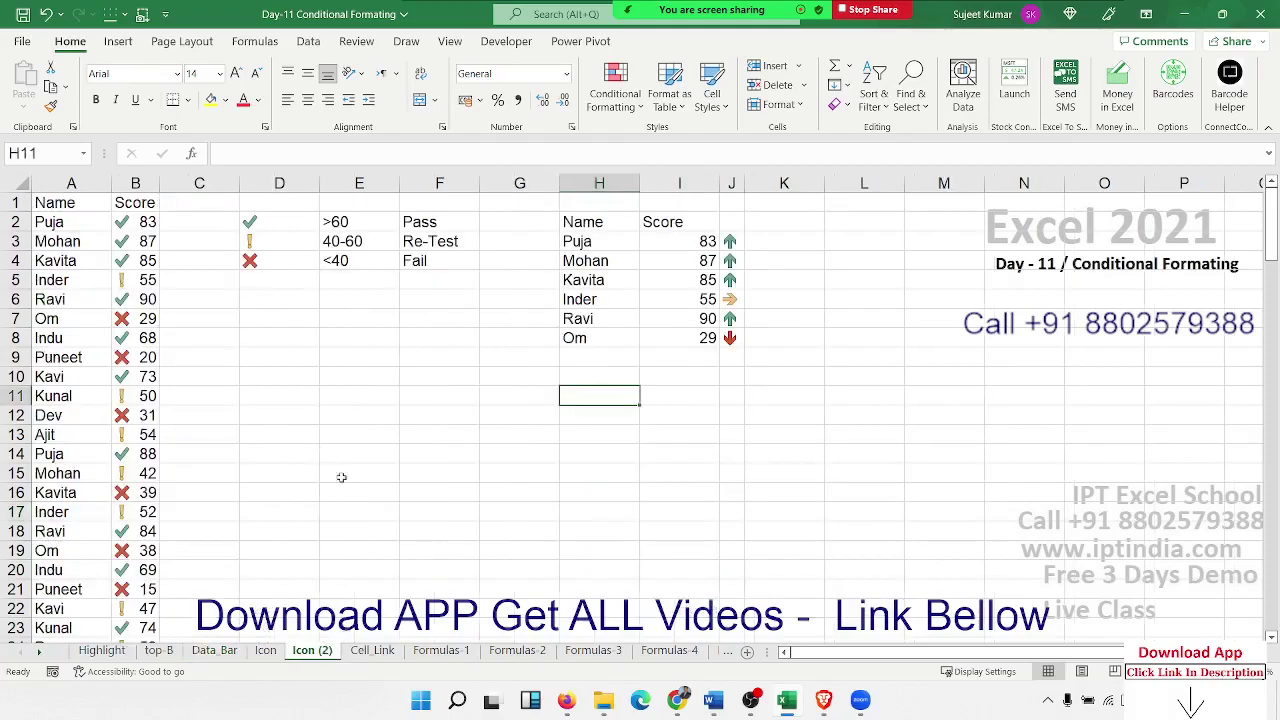
left_click(392, 655)
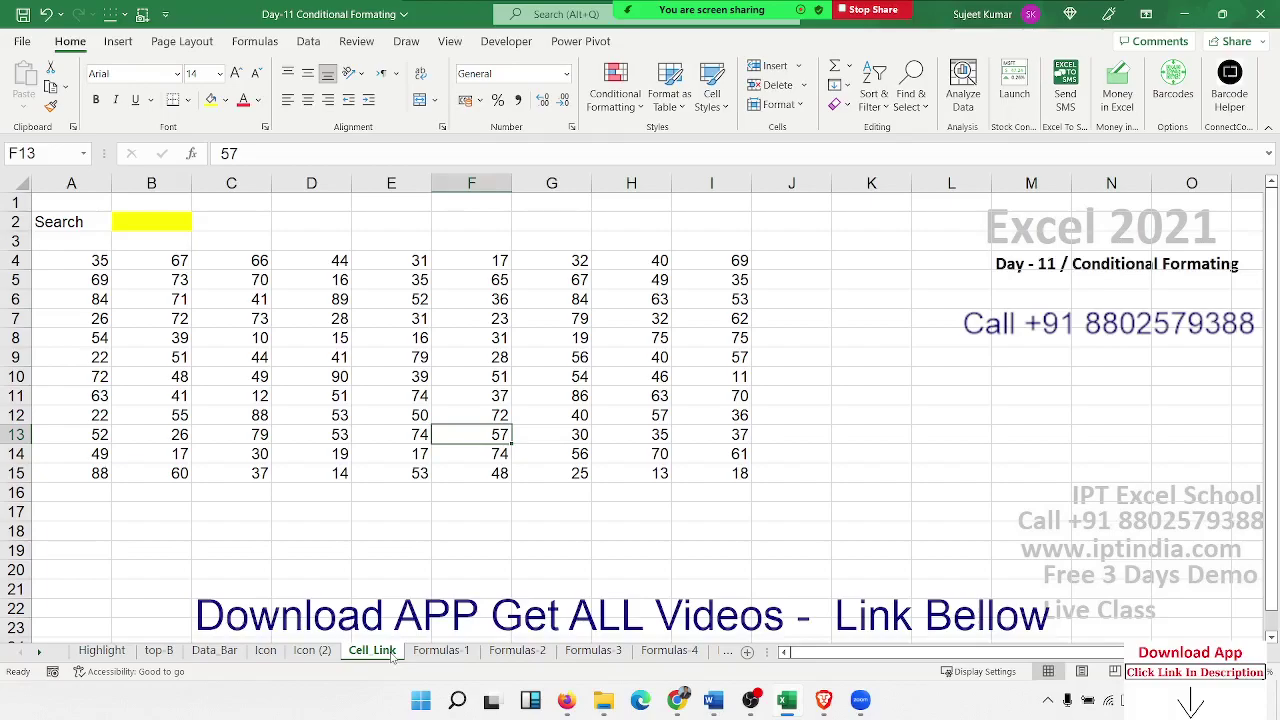
left_click(615, 85)
mouse_move(677, 141)
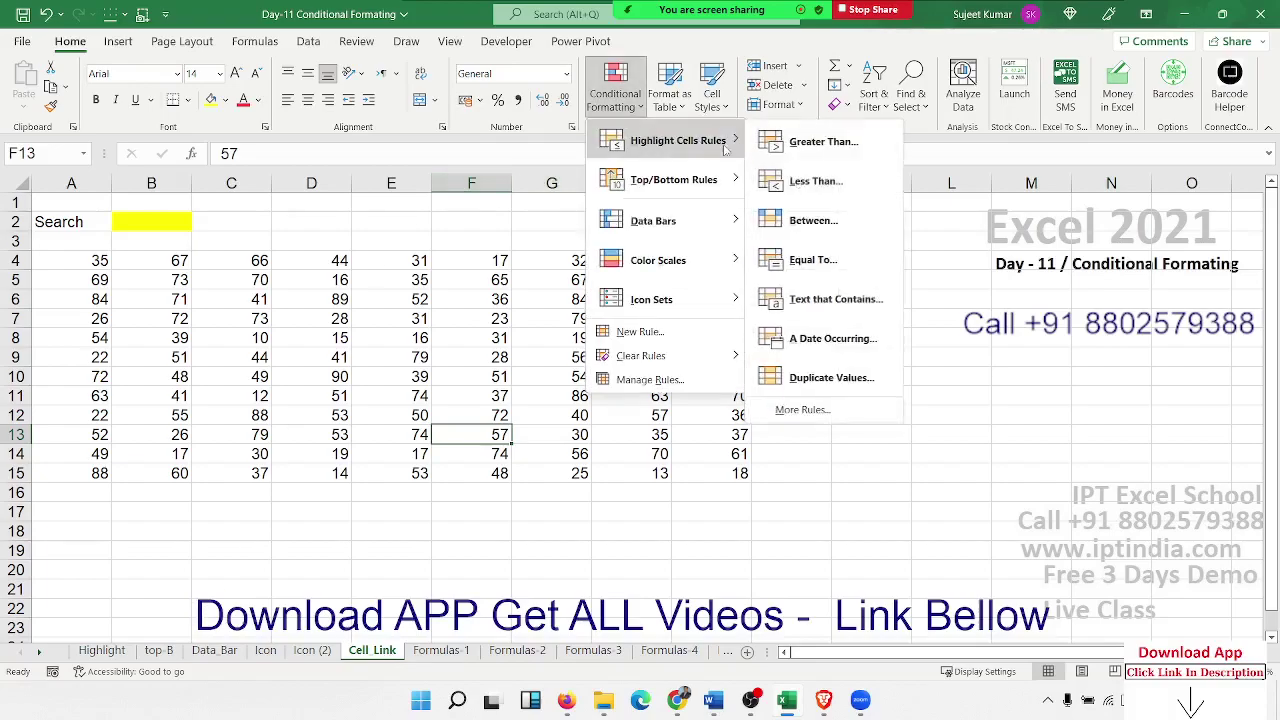
left_click(145, 222)
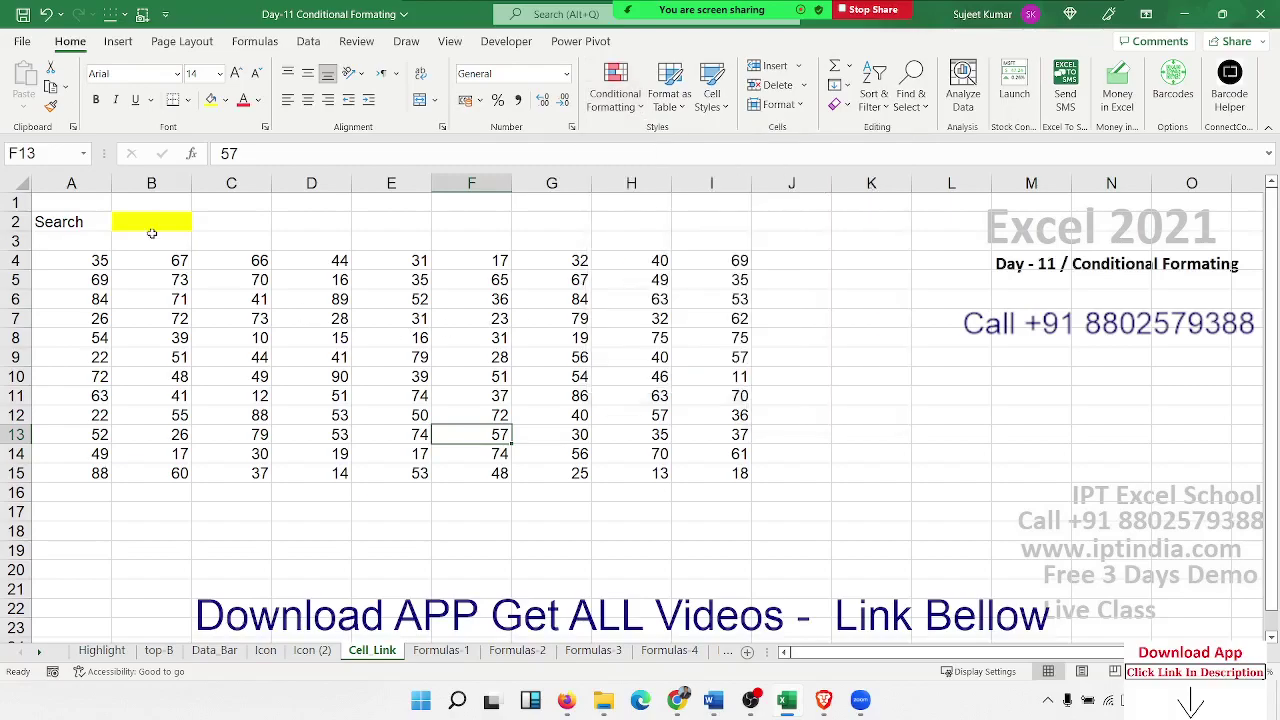
left_click(142, 219)
type("60")
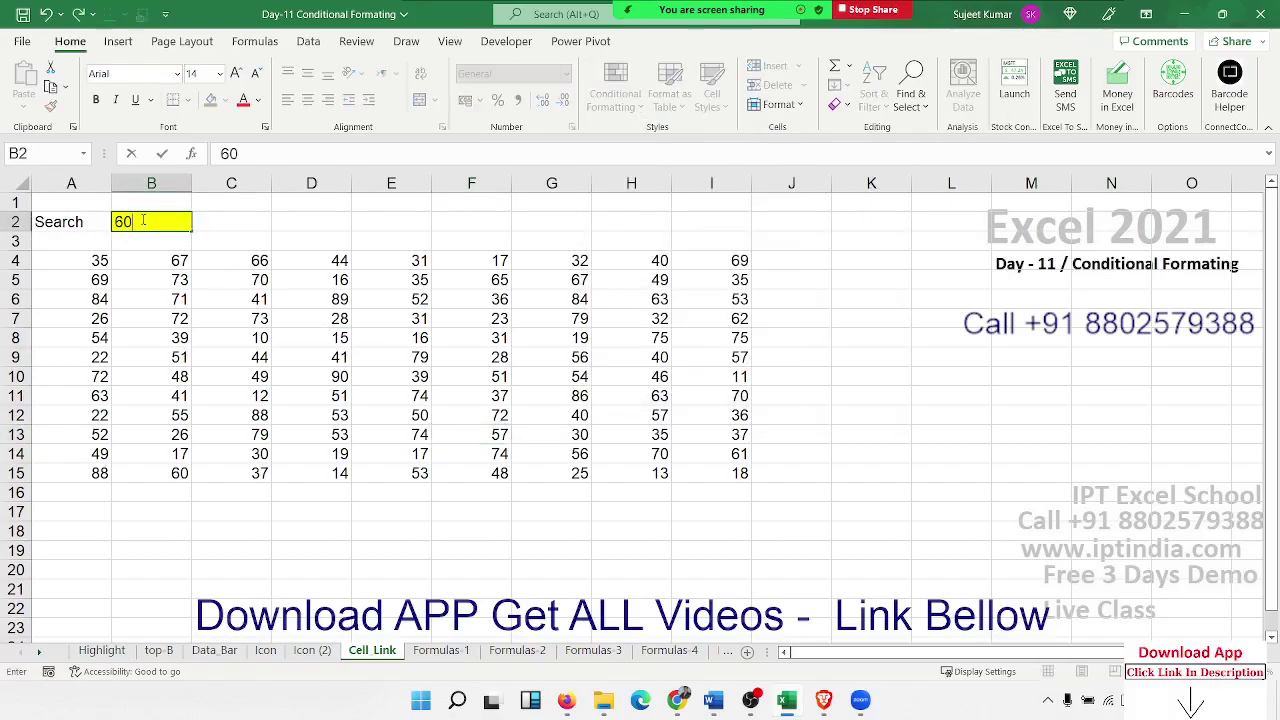
key("Return")
left_click(150, 280)
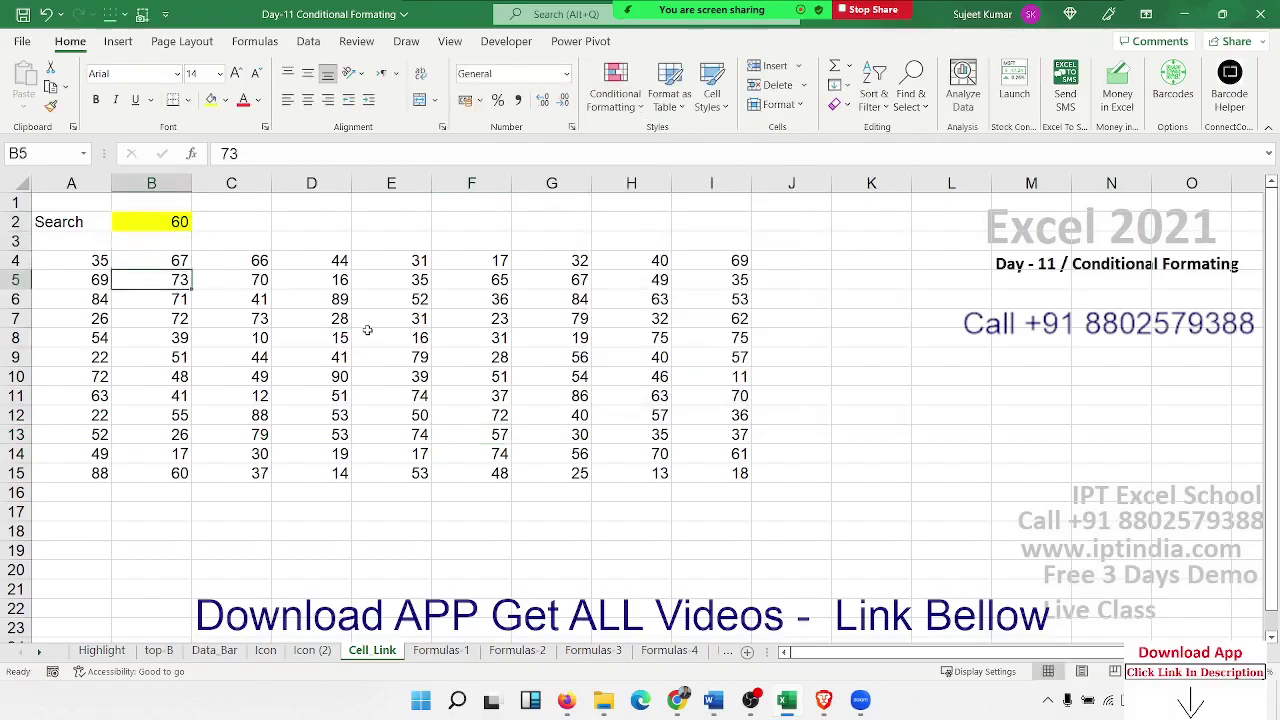
left_click(484, 357)
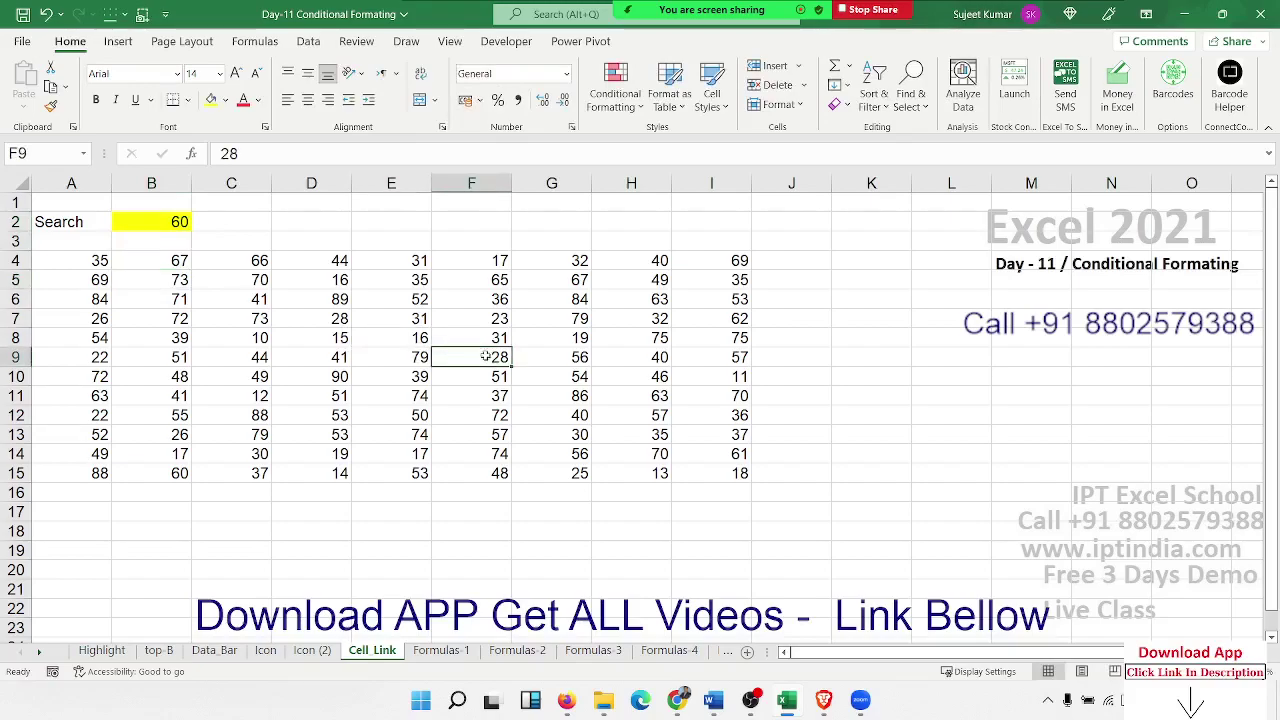
mouse_move(84, 261)
left_mouse_down()
mouse_move(707, 455)
mouse_move(709, 469)
left_mouse_up()
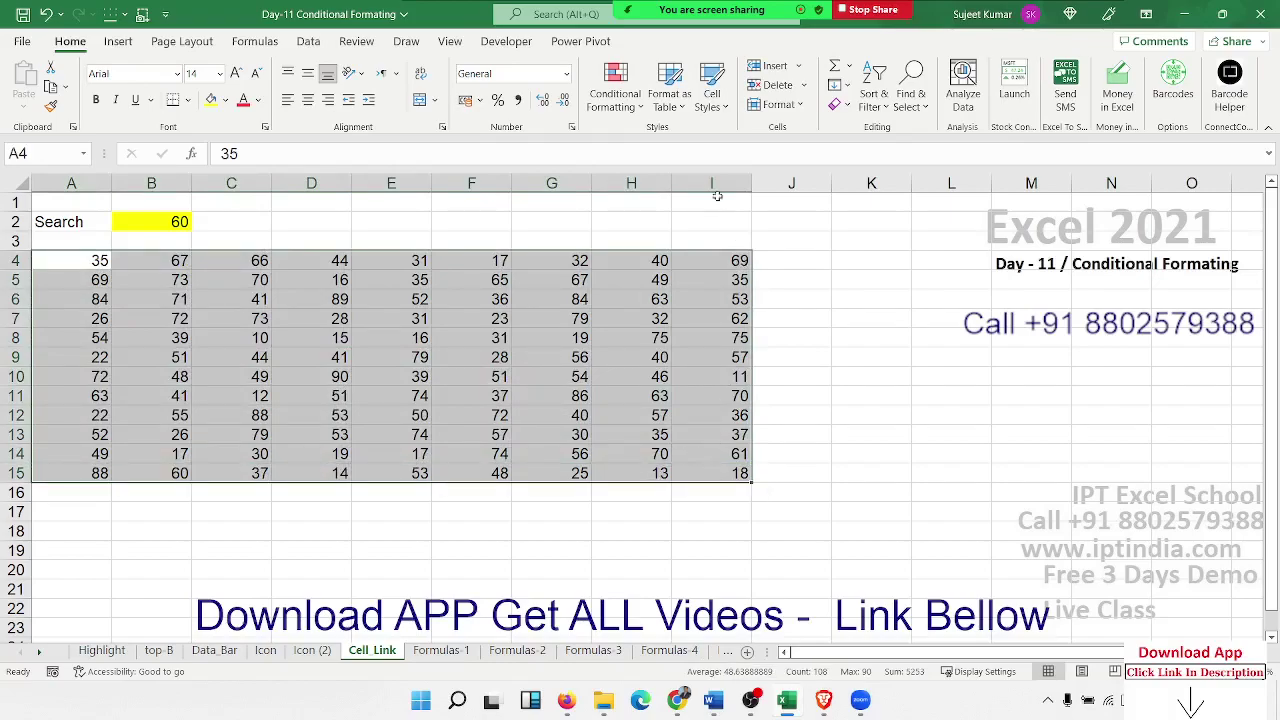
Add an Equal To highlight rule on the grid that compares cells with =$B$2.
left_click(615, 88)
mouse_move(668, 140)
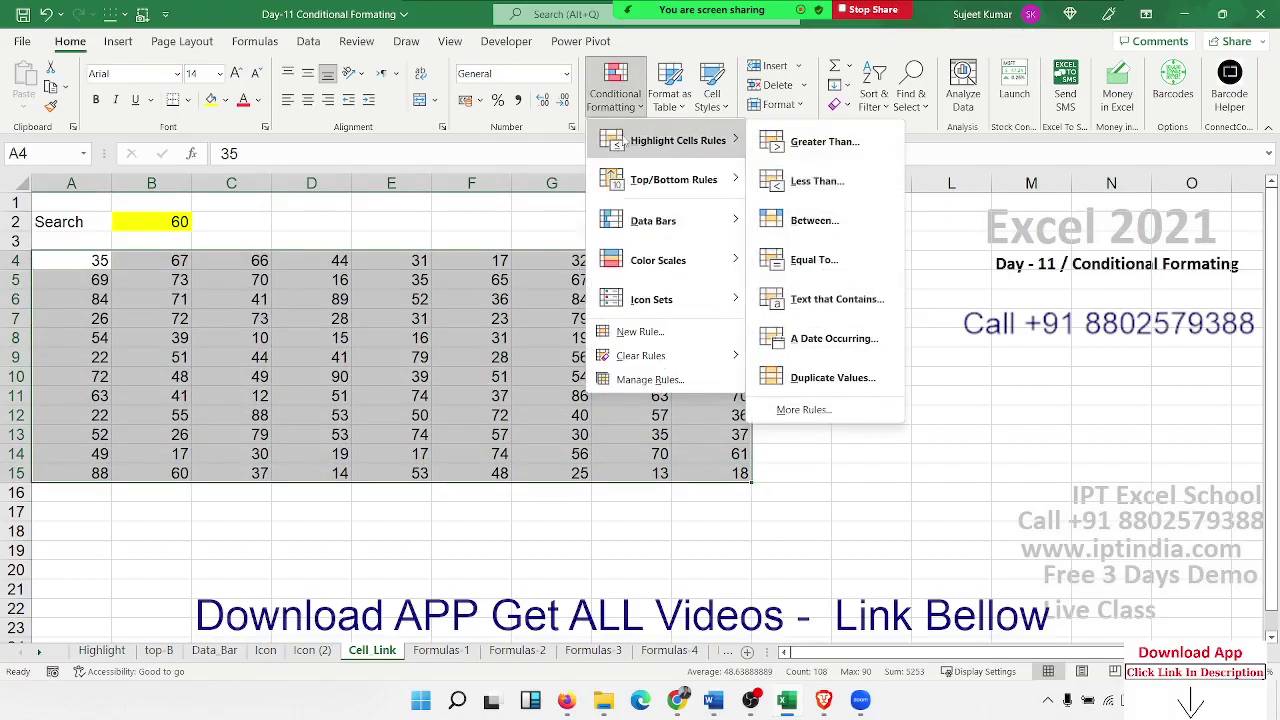
left_click(812, 259)
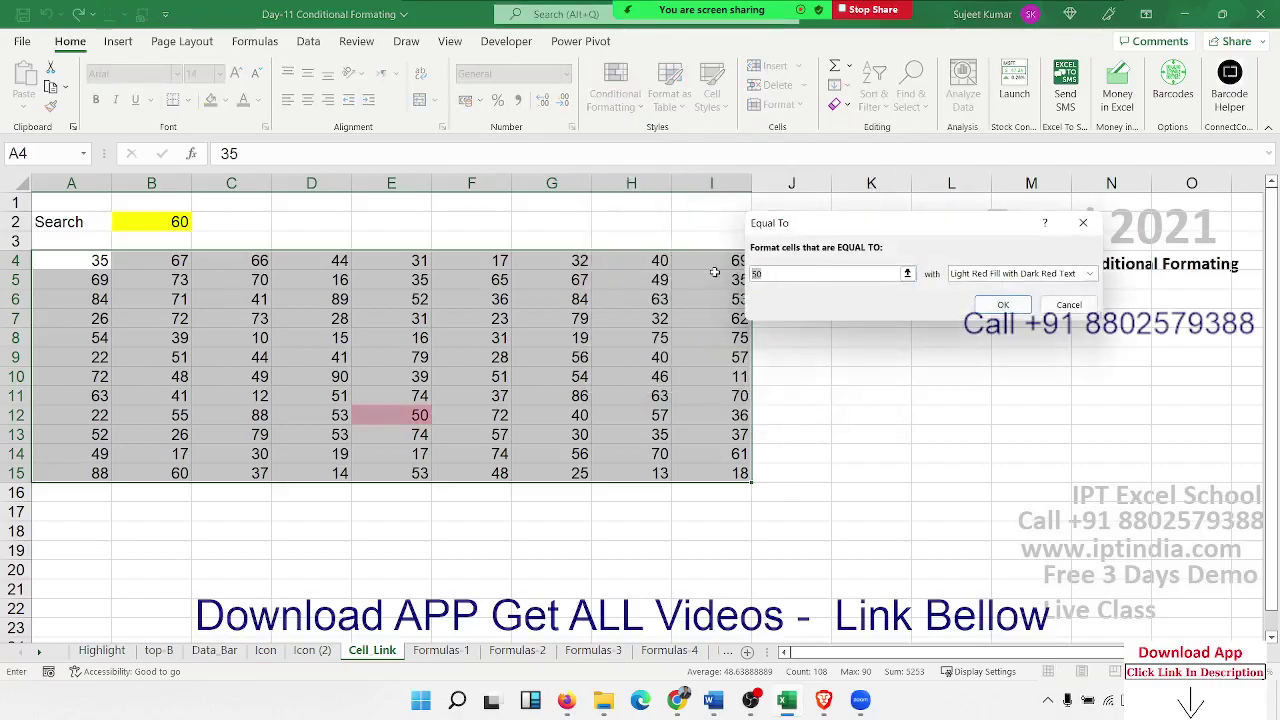
type("=")
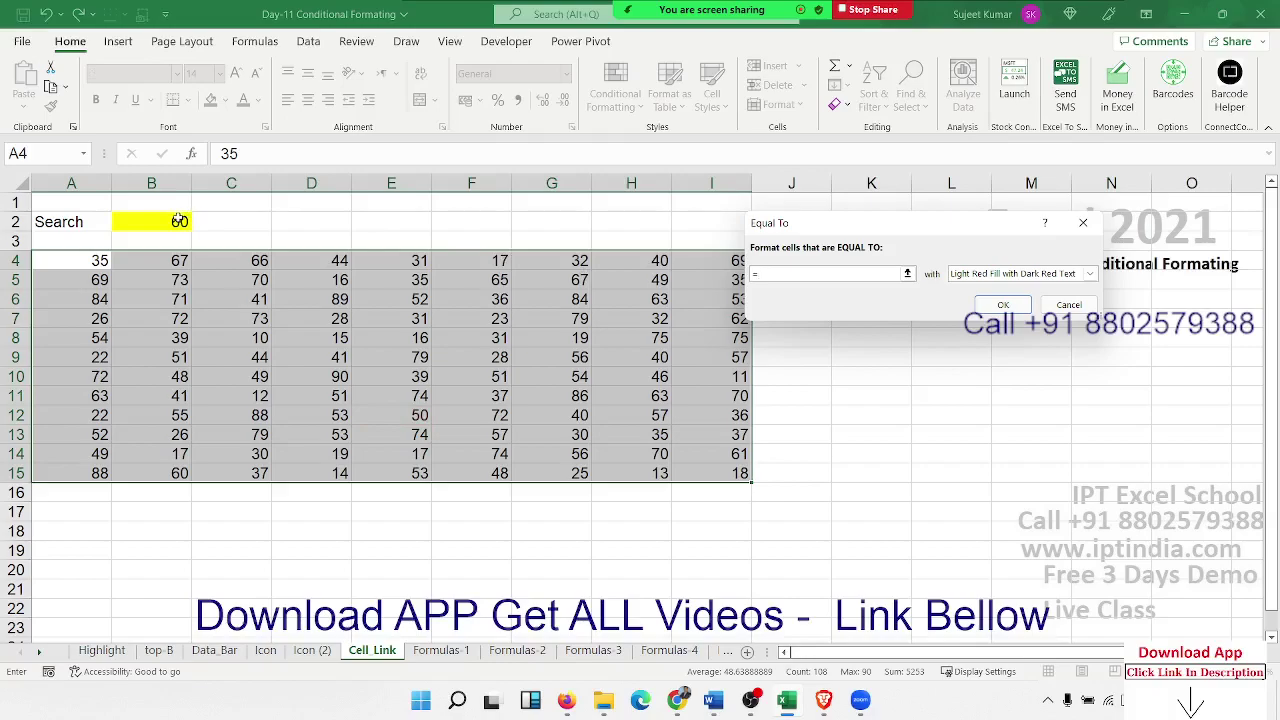
left_click(178, 220)
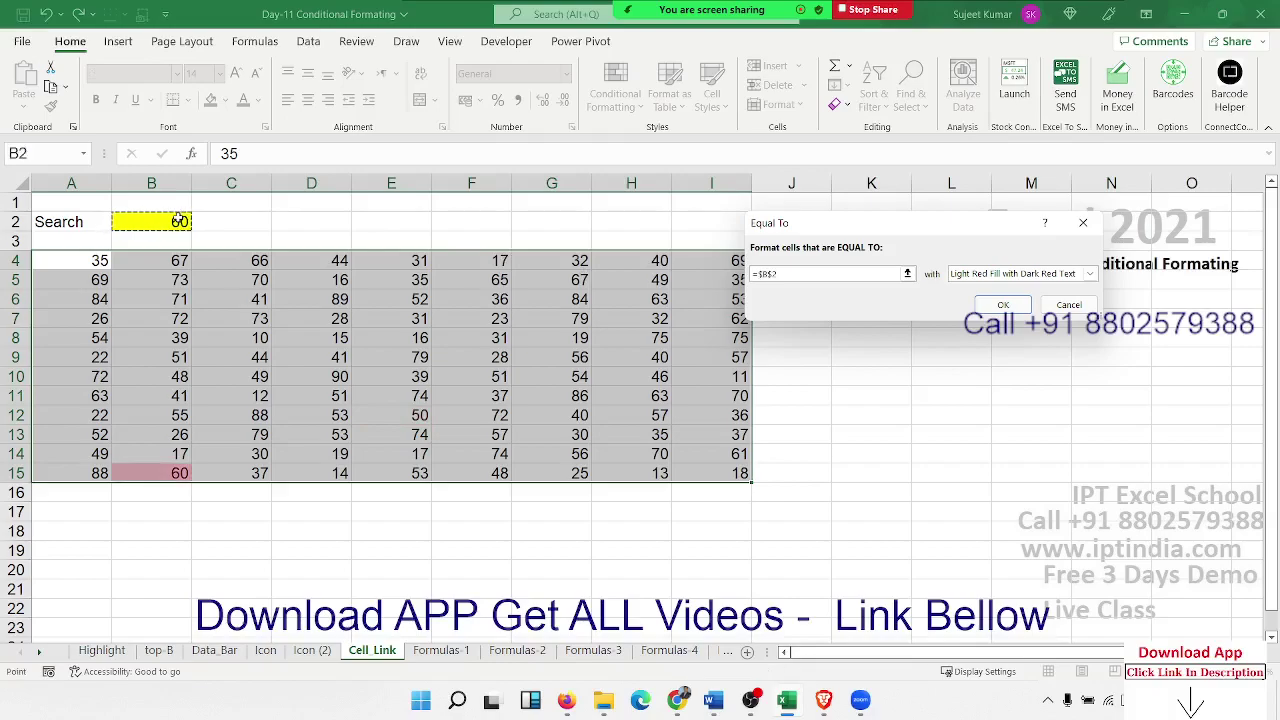
left_click(1003, 305)
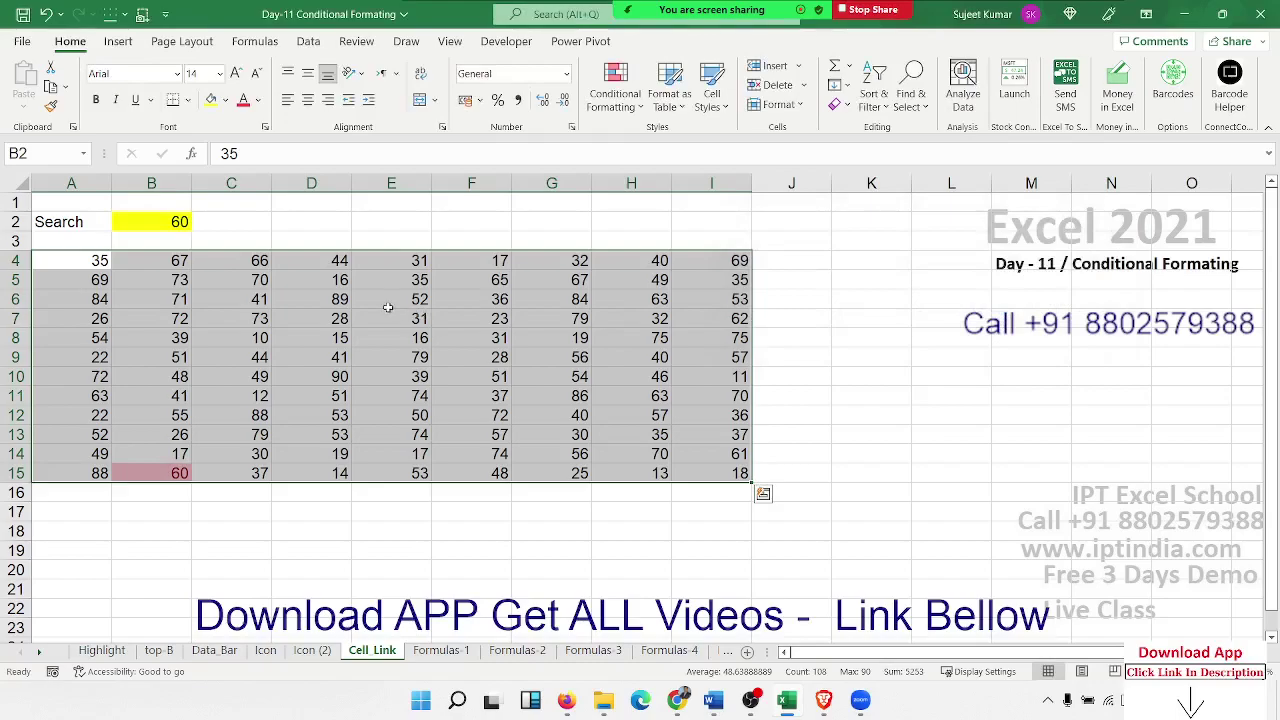
Test Search values 70, 100 and 10 in B2, then show the Formulas-1 sheet.
left_click(279, 300)
left_click(176, 221)
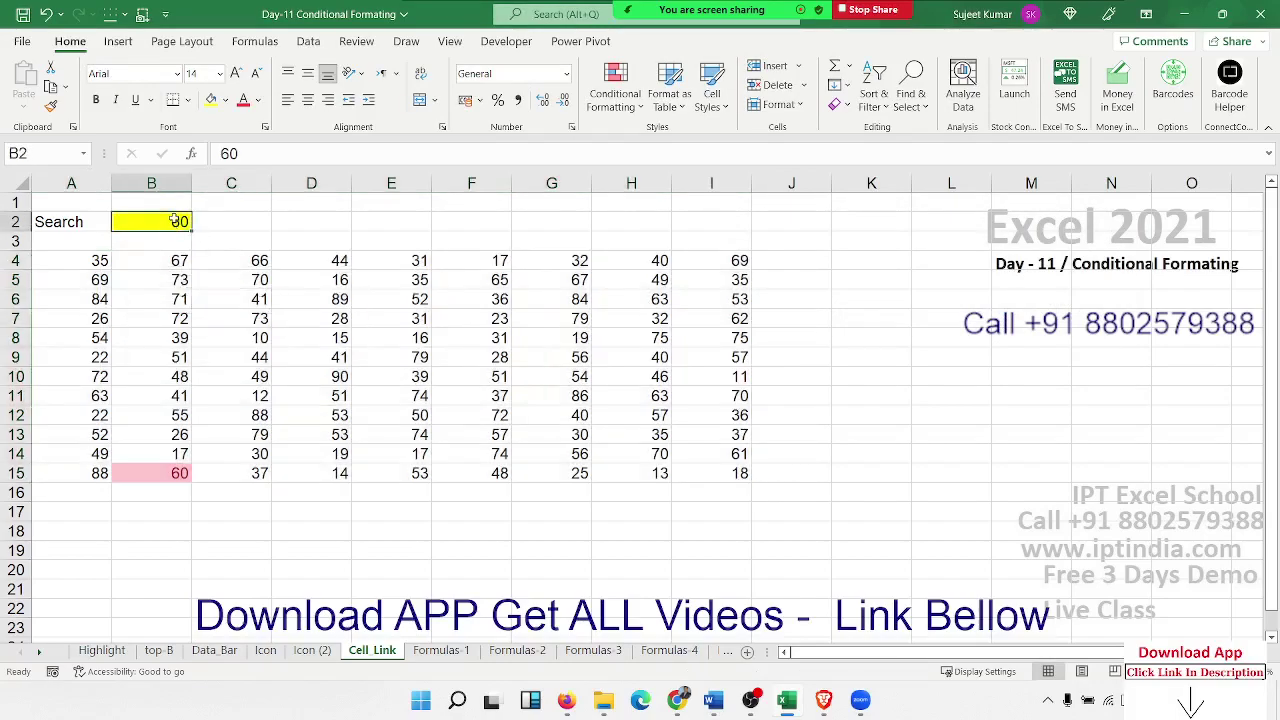
type("70")
key("Return")
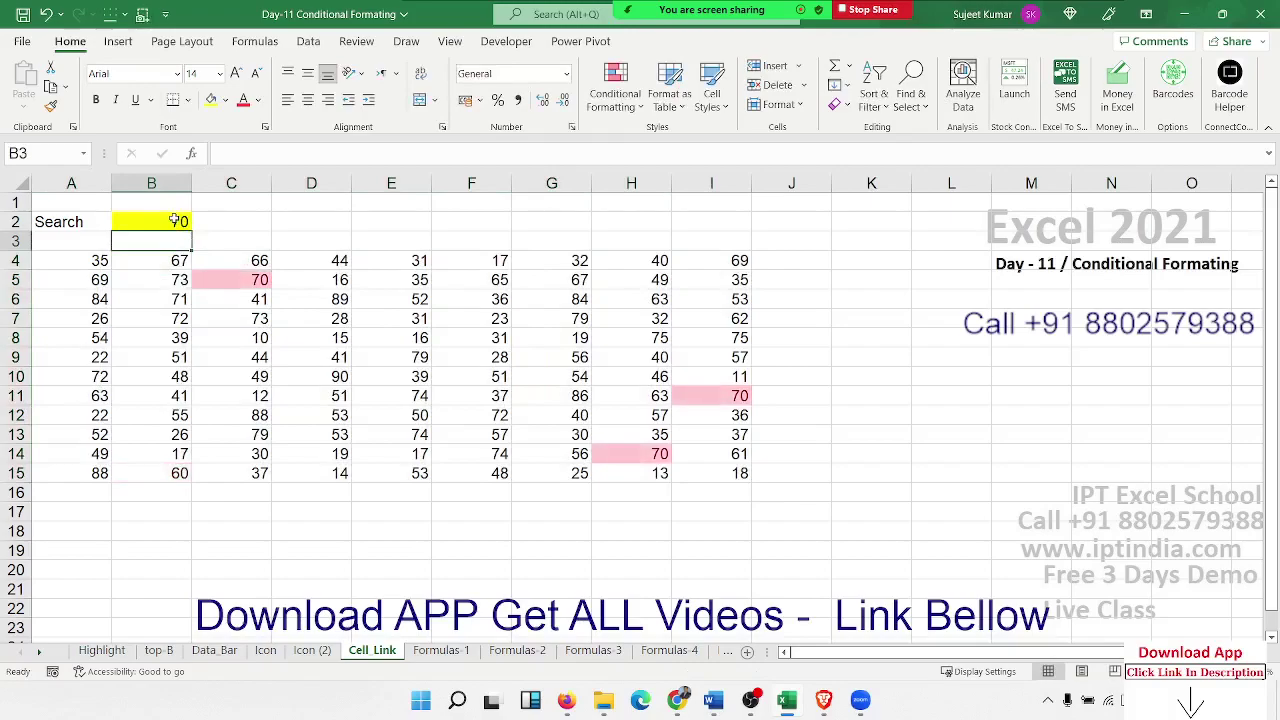
left_click(176, 221)
type("80")
key("ctrl+Return")
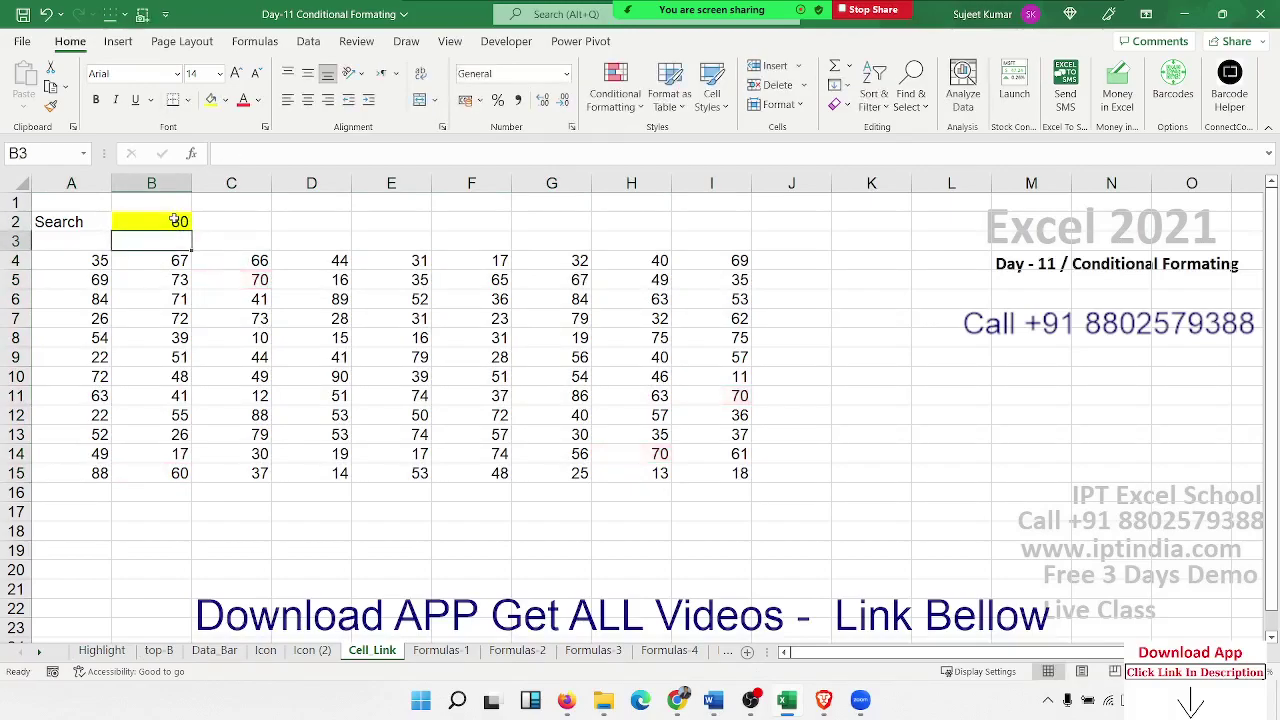
type("100")
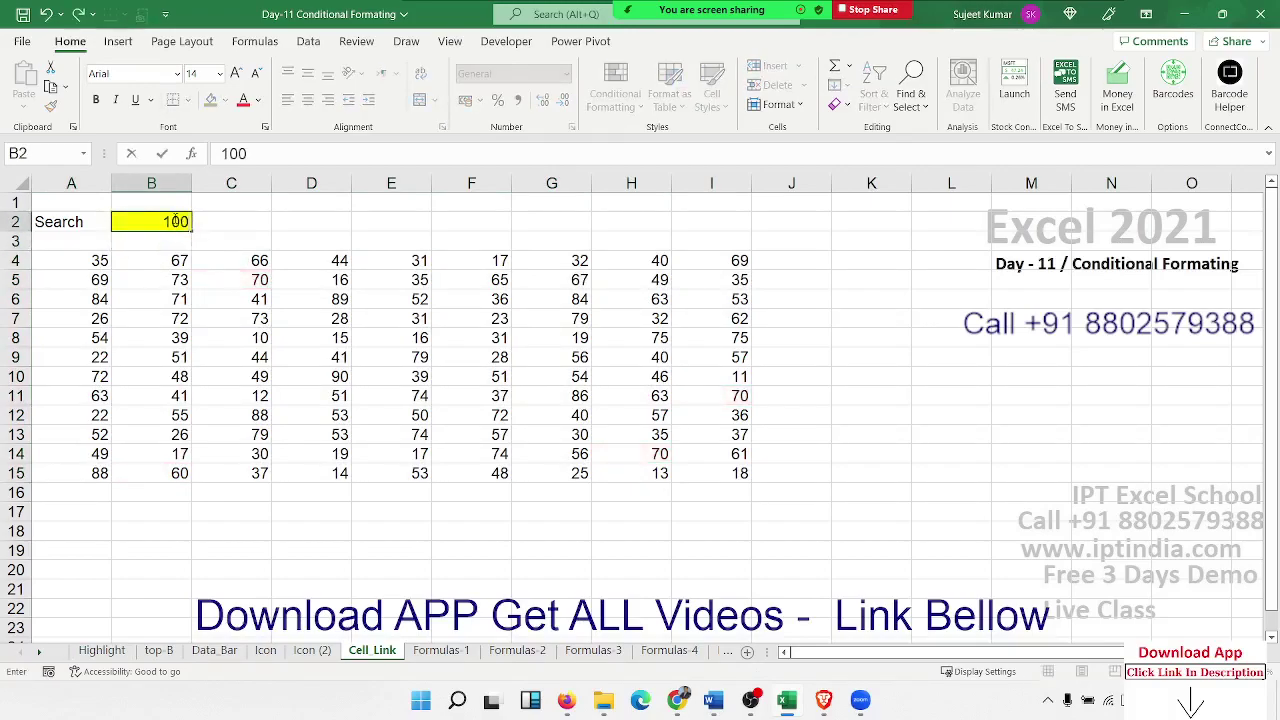
key("ctrl+Return")
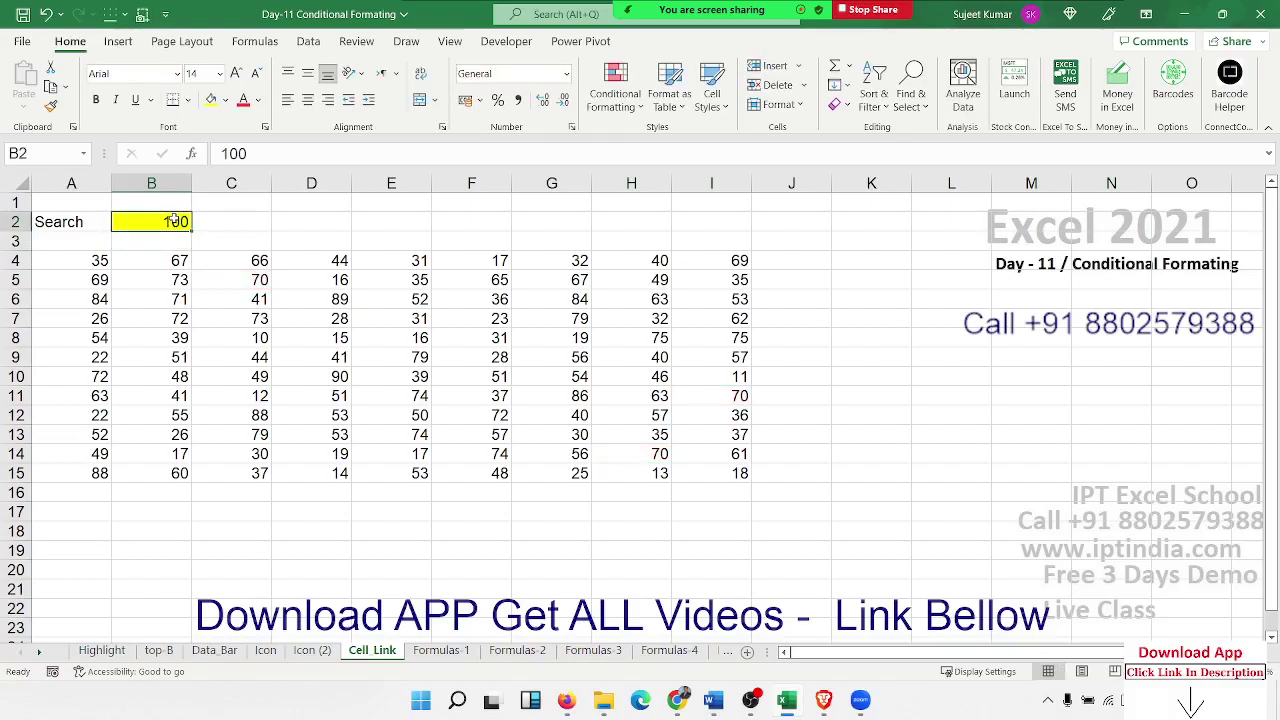
type("10")
key("ctrl+Return")
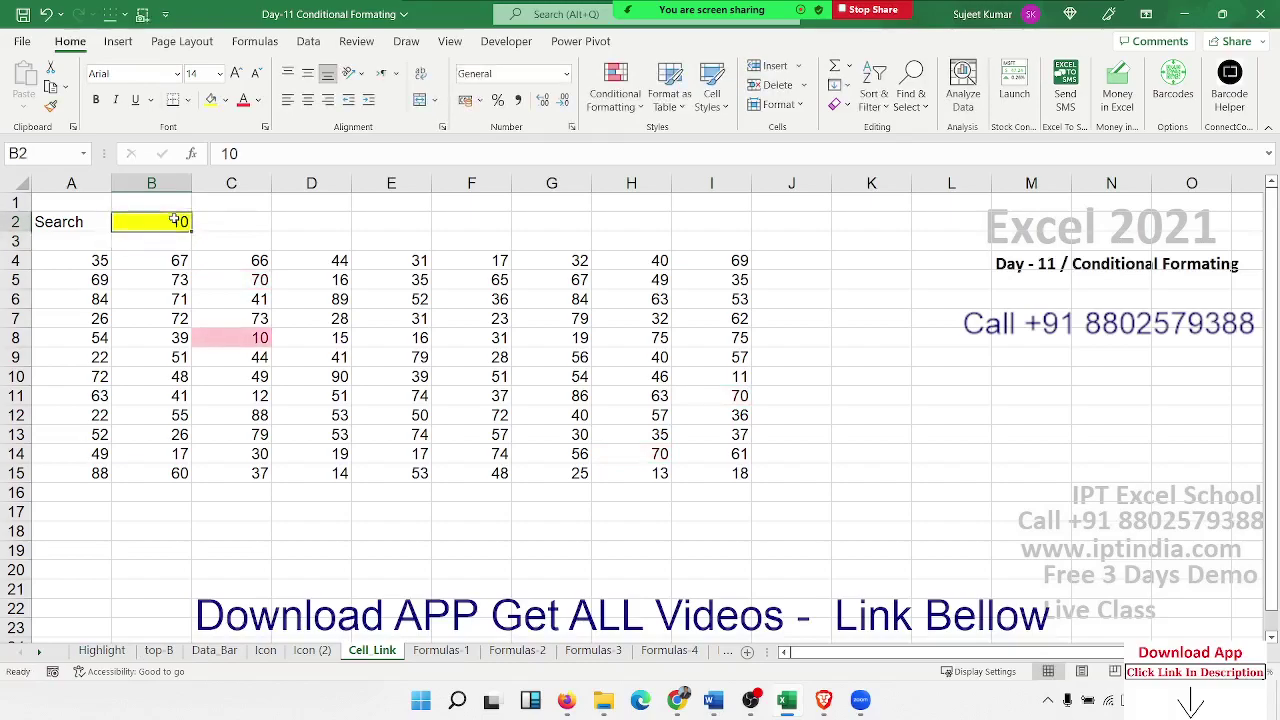
left_click(462, 651)
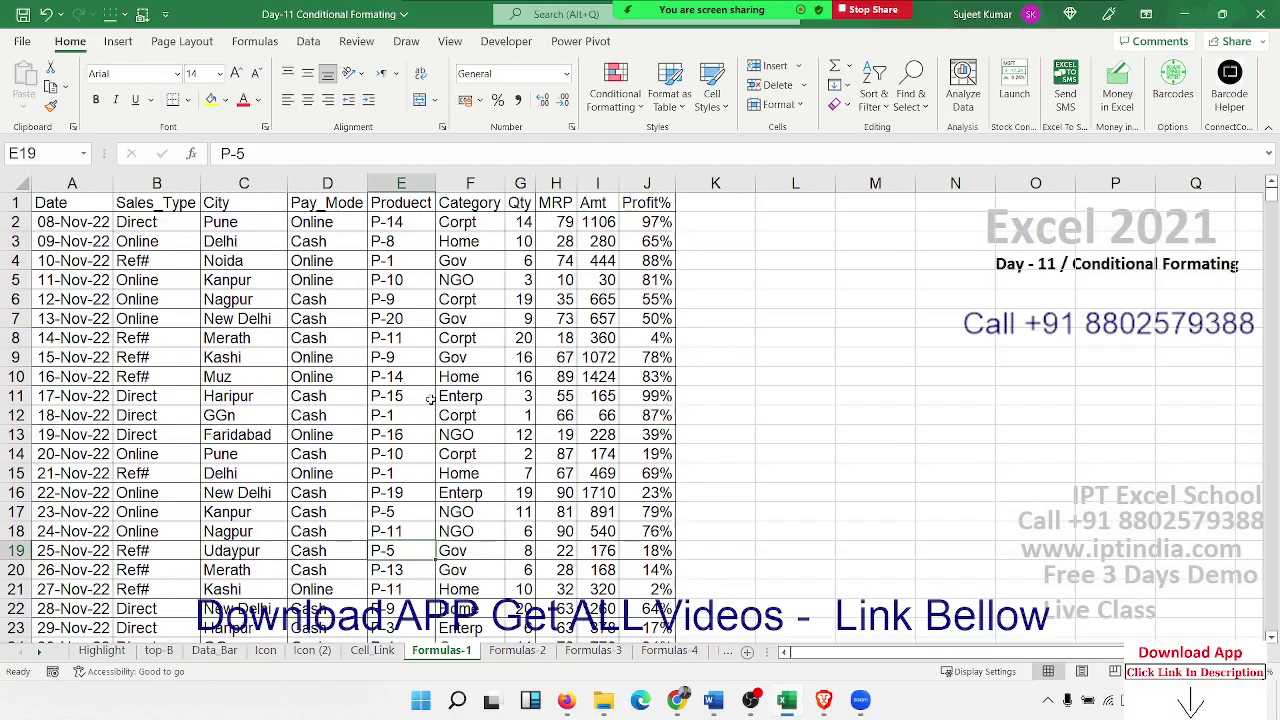
left_click(658, 222)
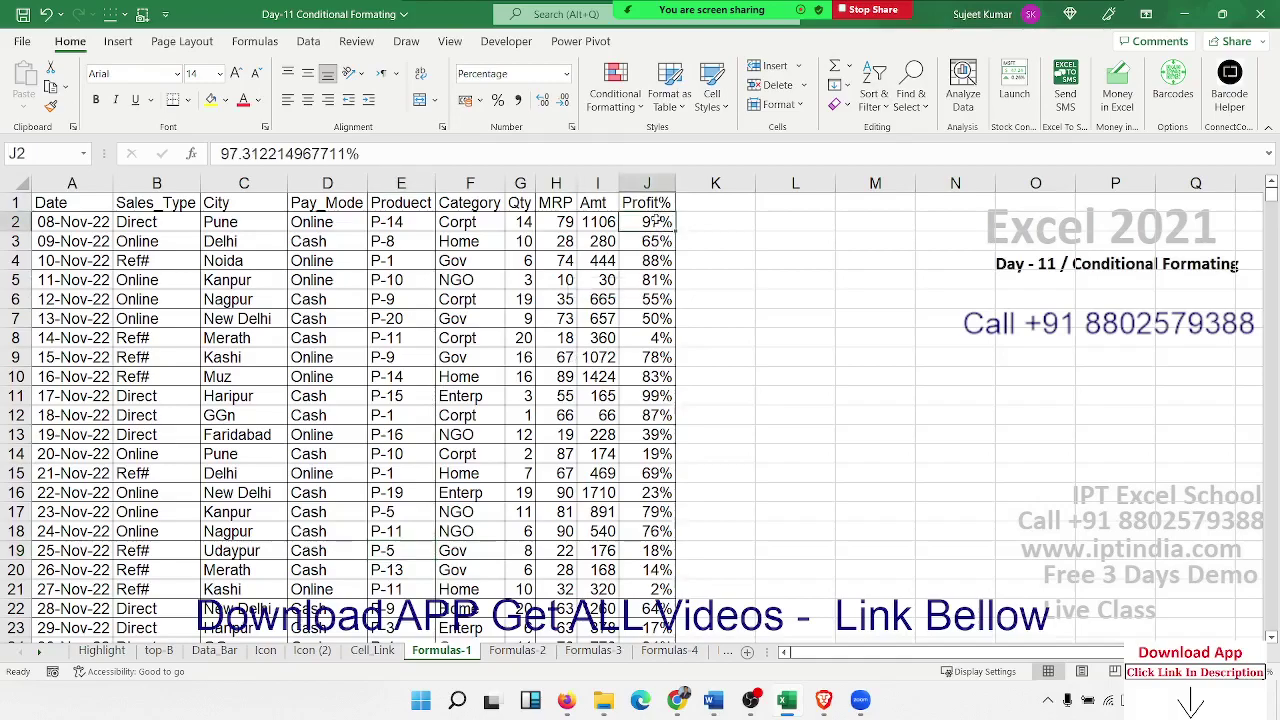
left_click(598, 222)
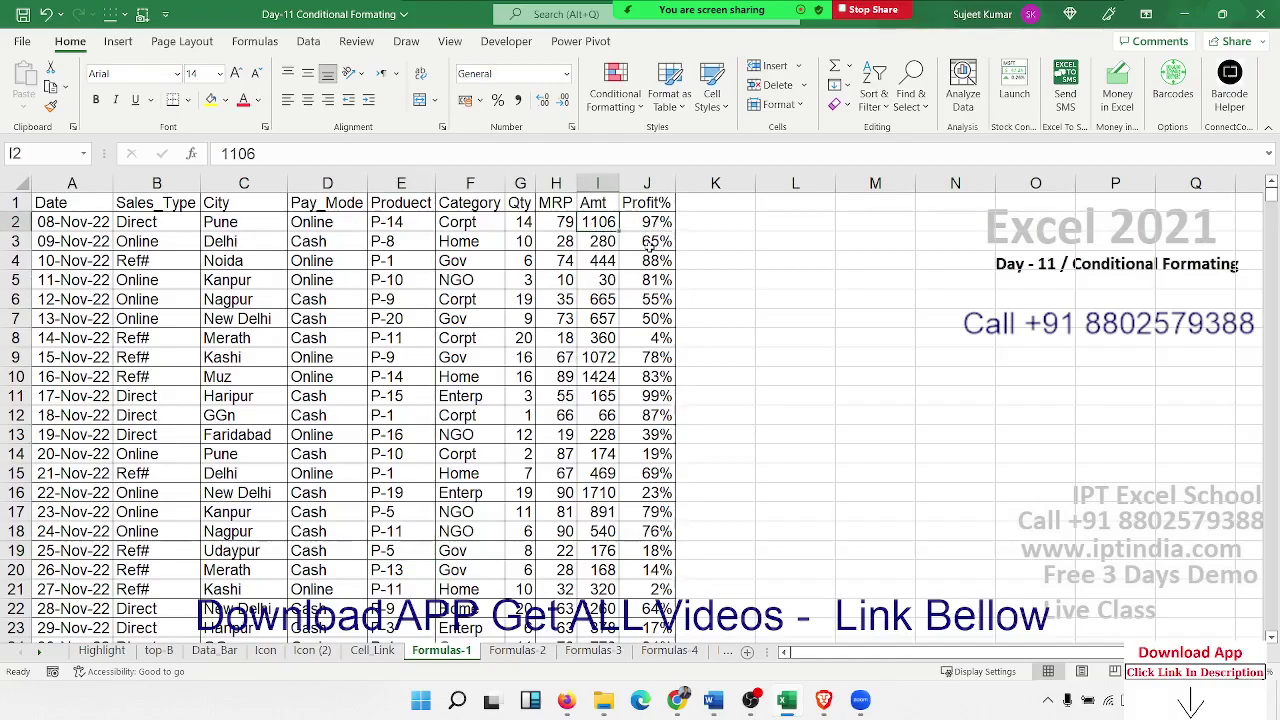
left_click(650, 245)
left_click_drag(658, 222, 85, 218)
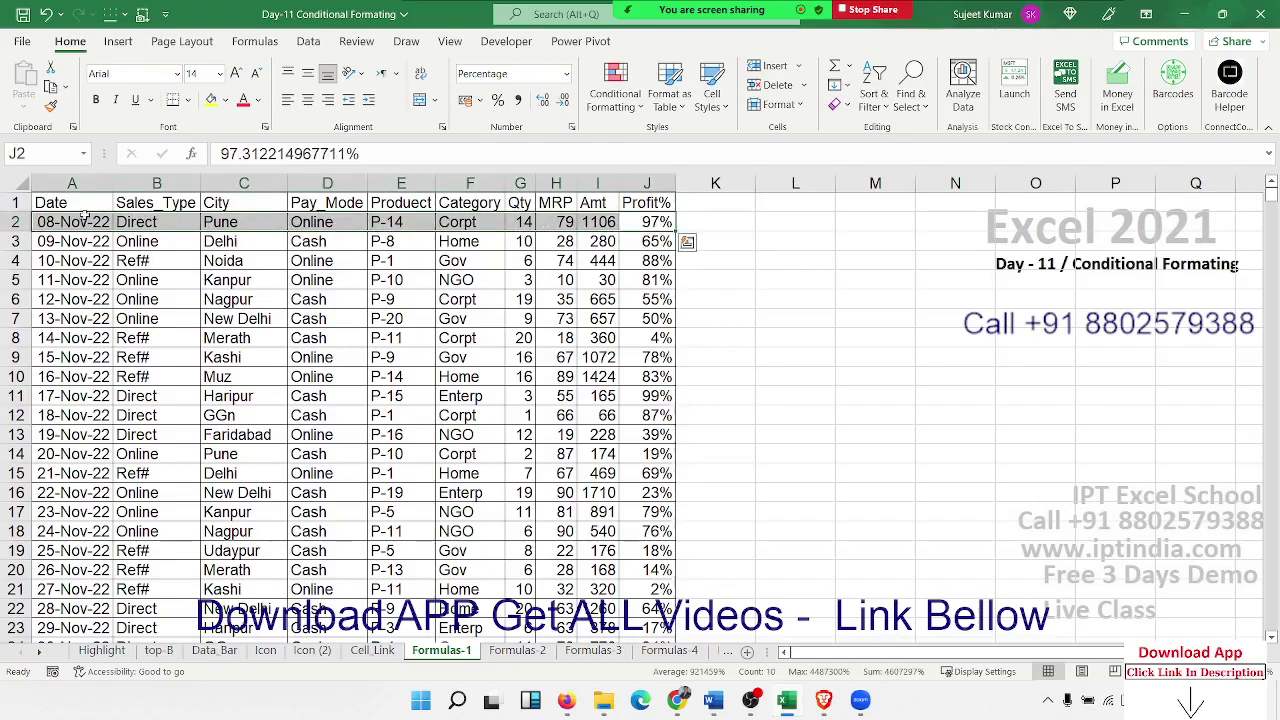
left_click(143, 222)
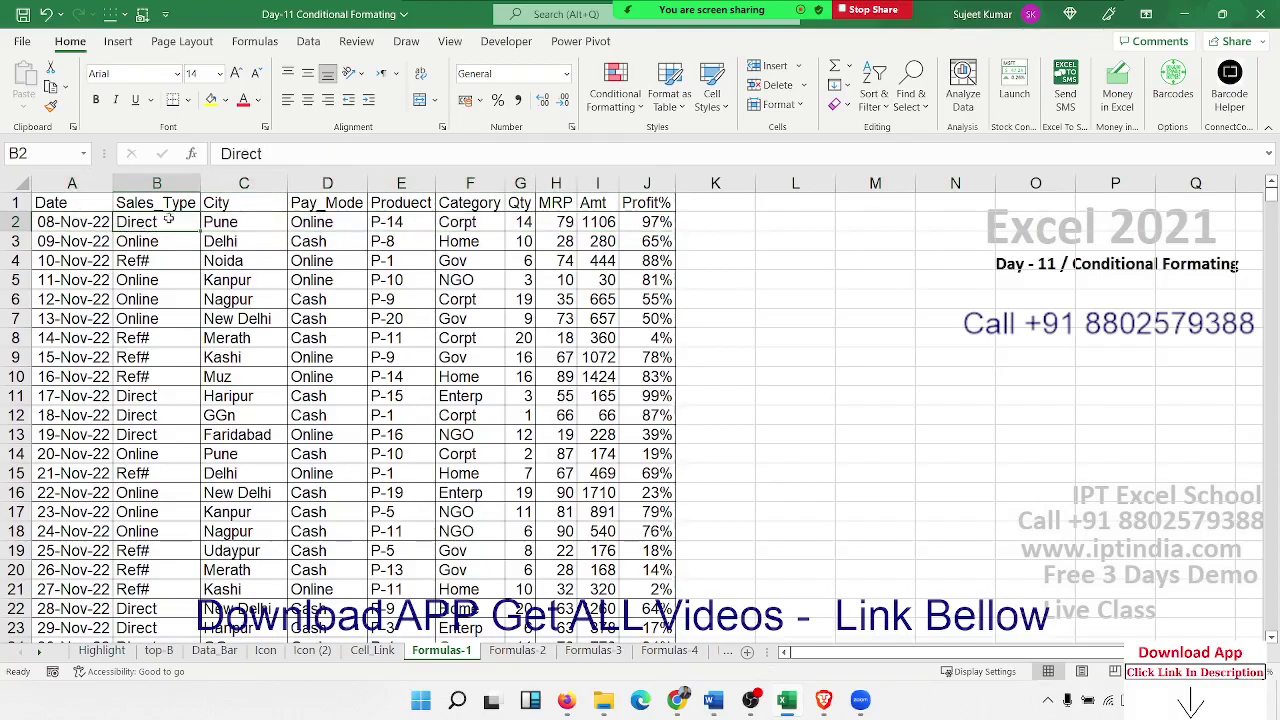
left_click(90, 224)
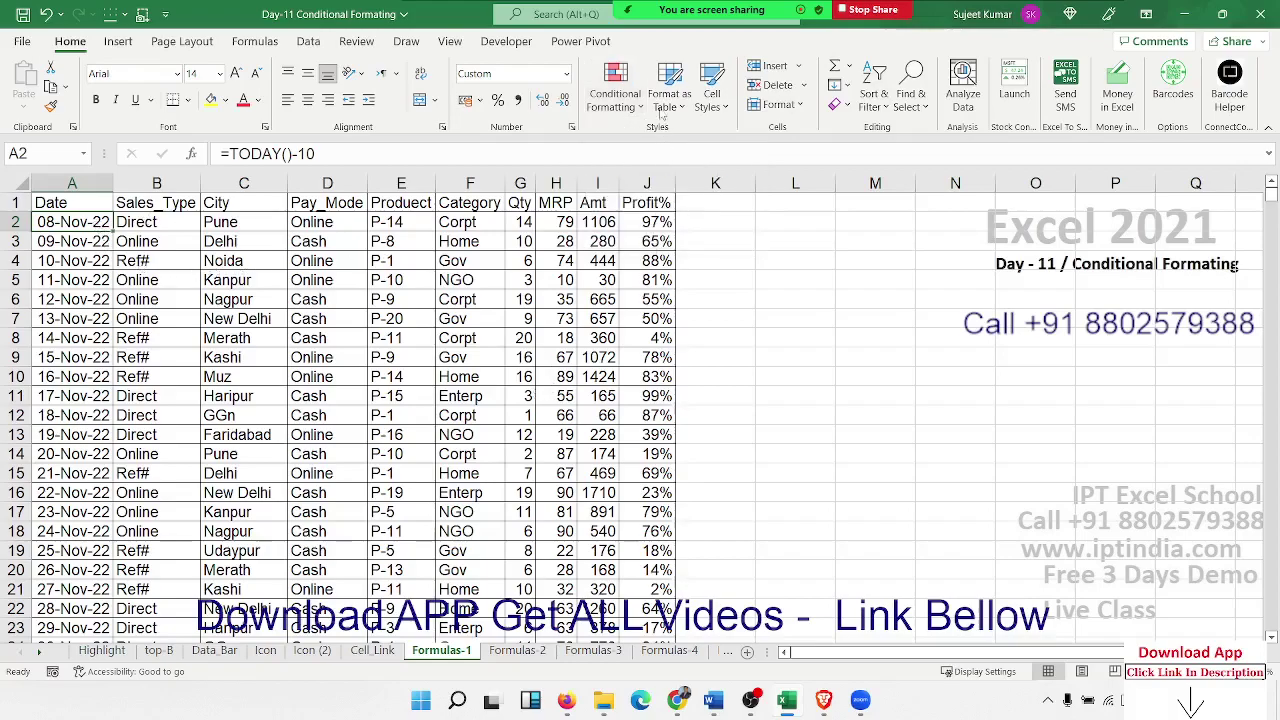
Create a new formula rule for A2 using =($J2*$I2)>500.
left_click(630, 98)
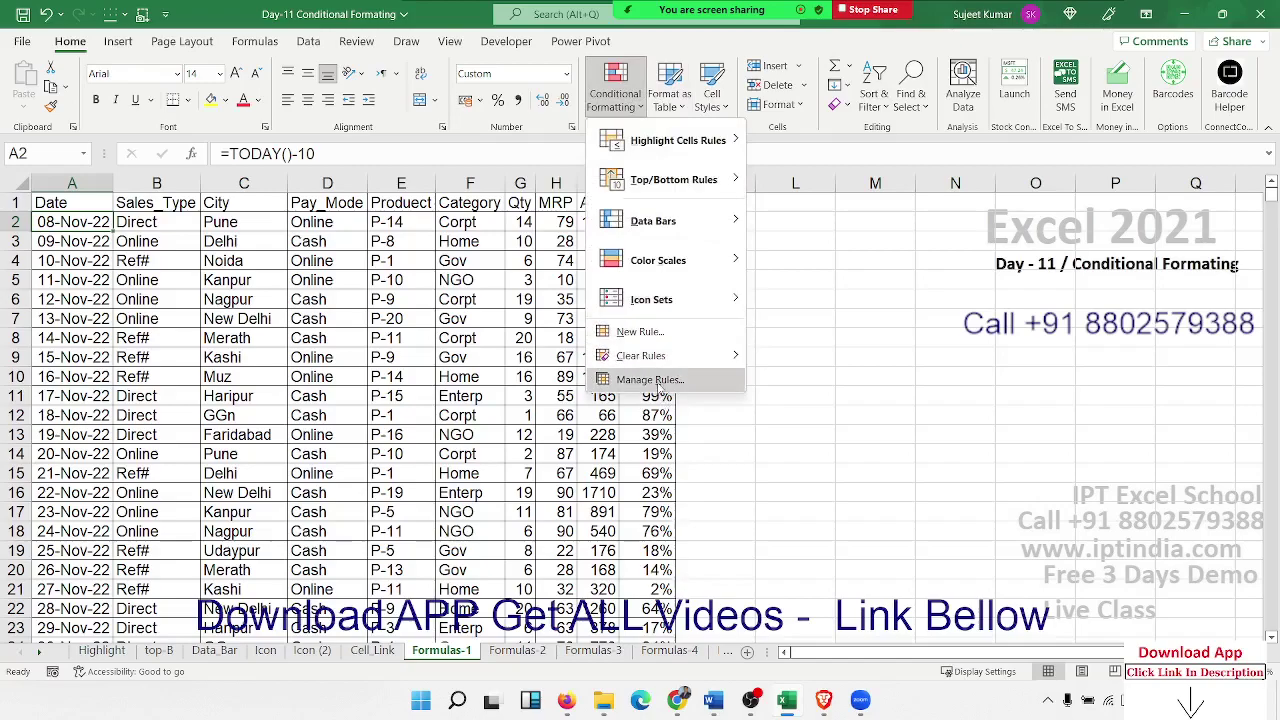
left_click(643, 332)
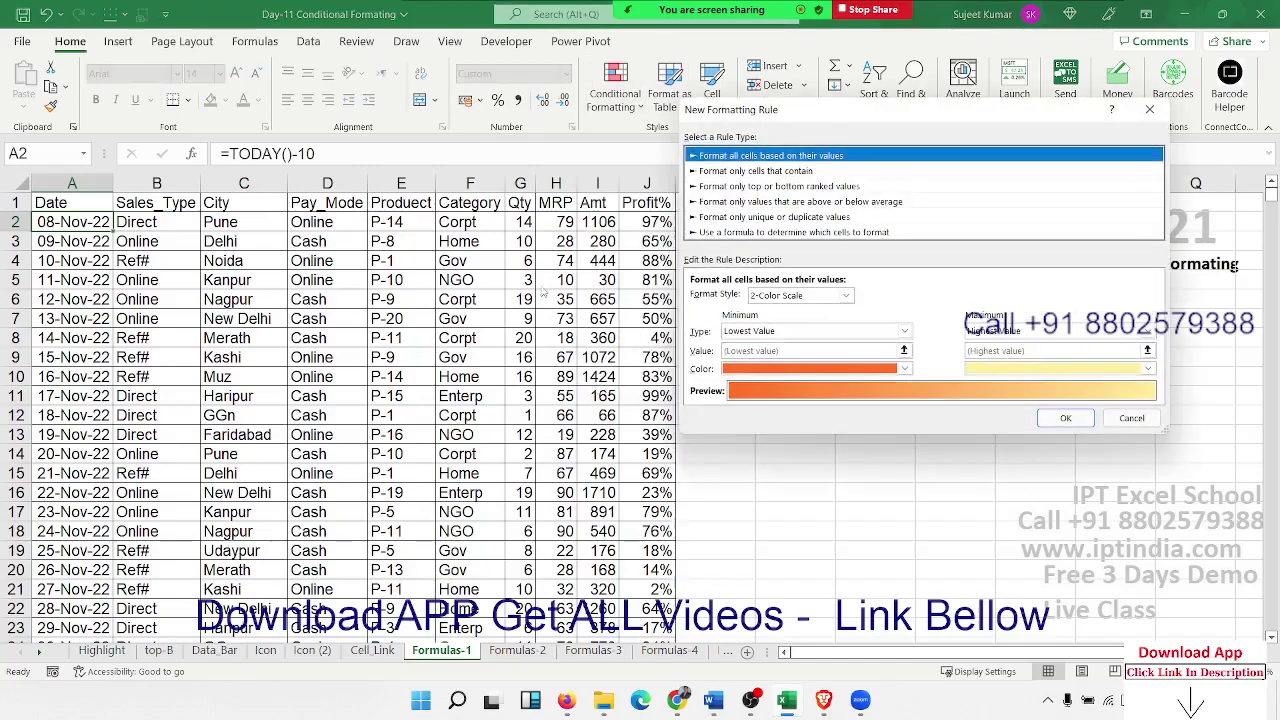
left_click(710, 232)
left_click(715, 300)
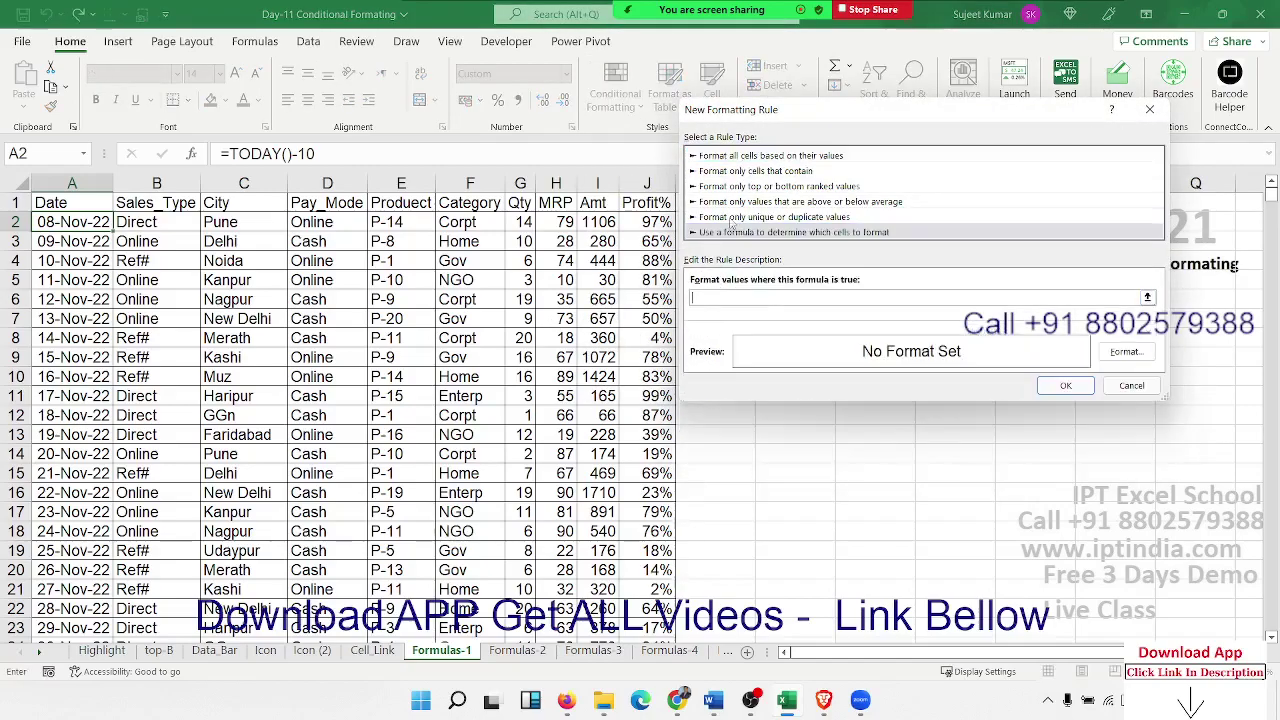
left_click_drag(740, 118, 763, 187)
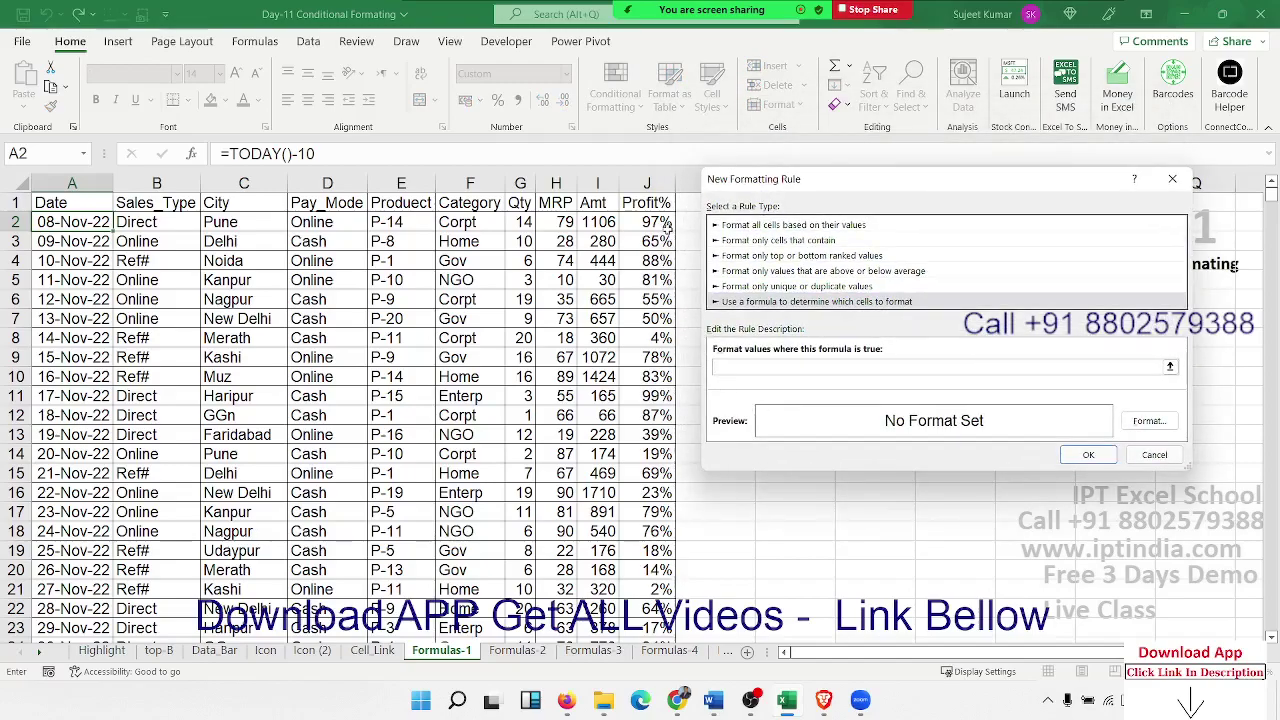
left_click(657, 219)
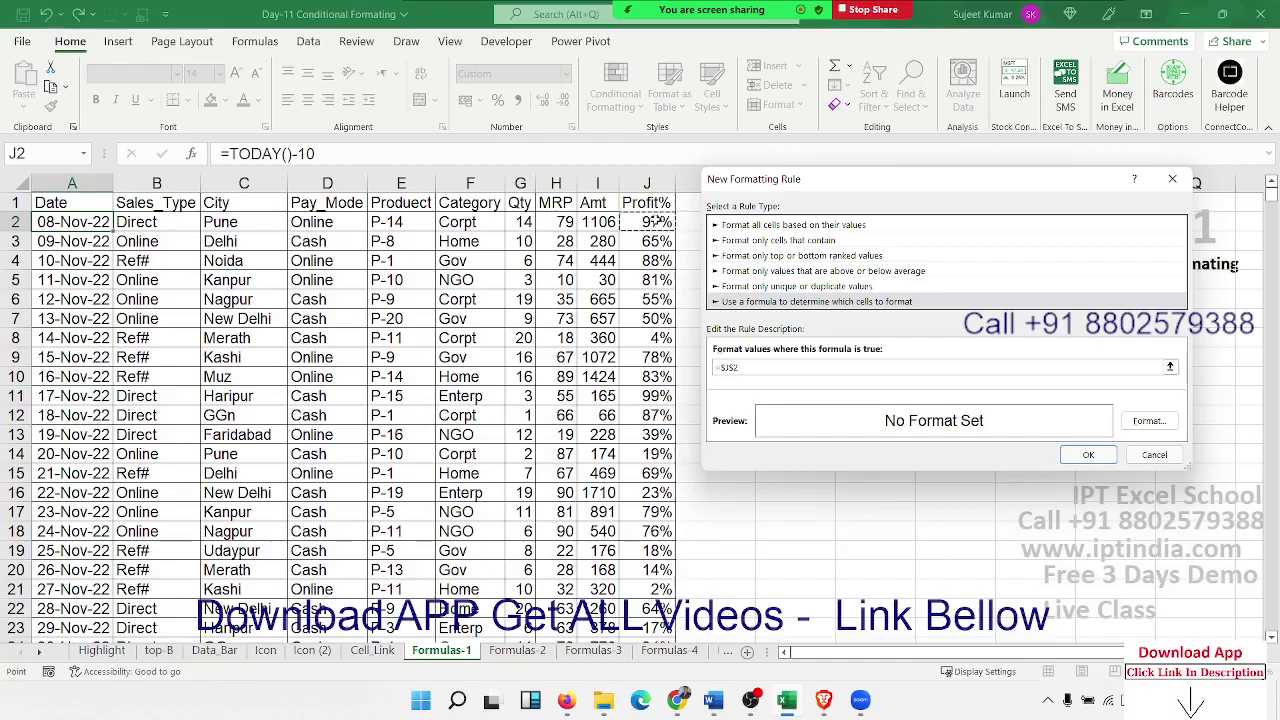
type(">")
left_click(588, 222)
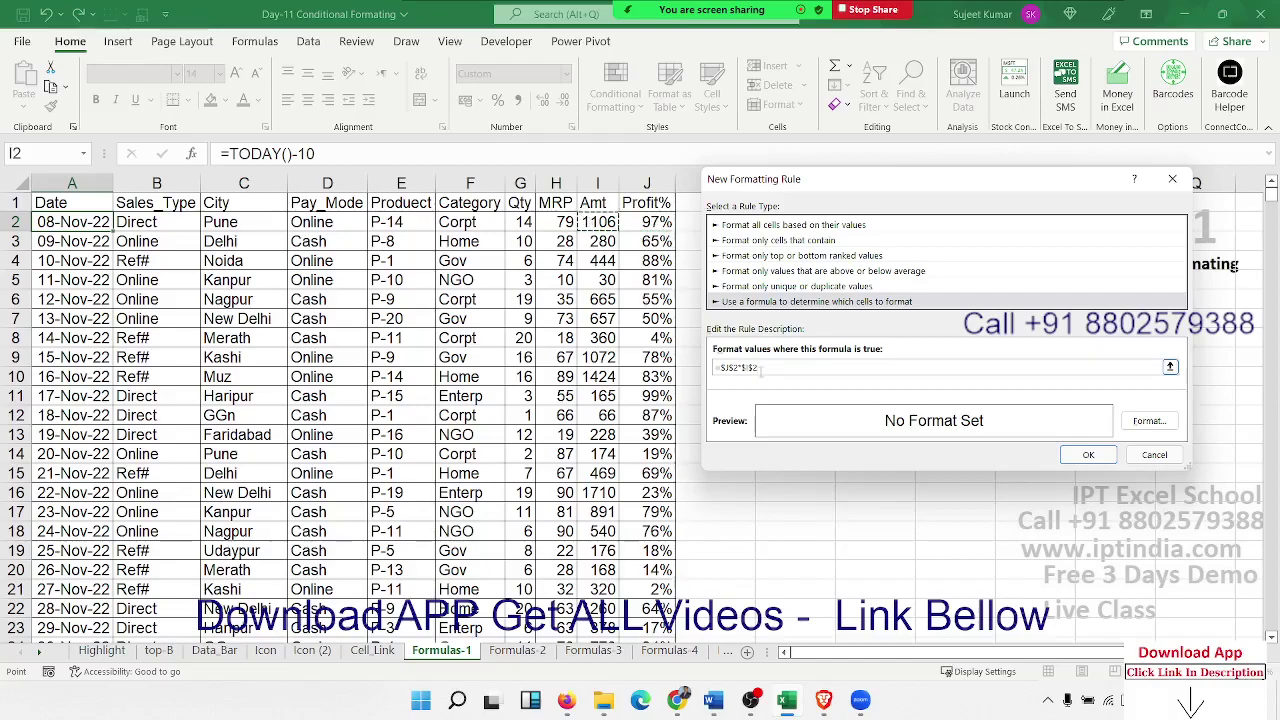
left_click(743, 368)
left_click(734, 368)
key("BackSpace")
type("(")
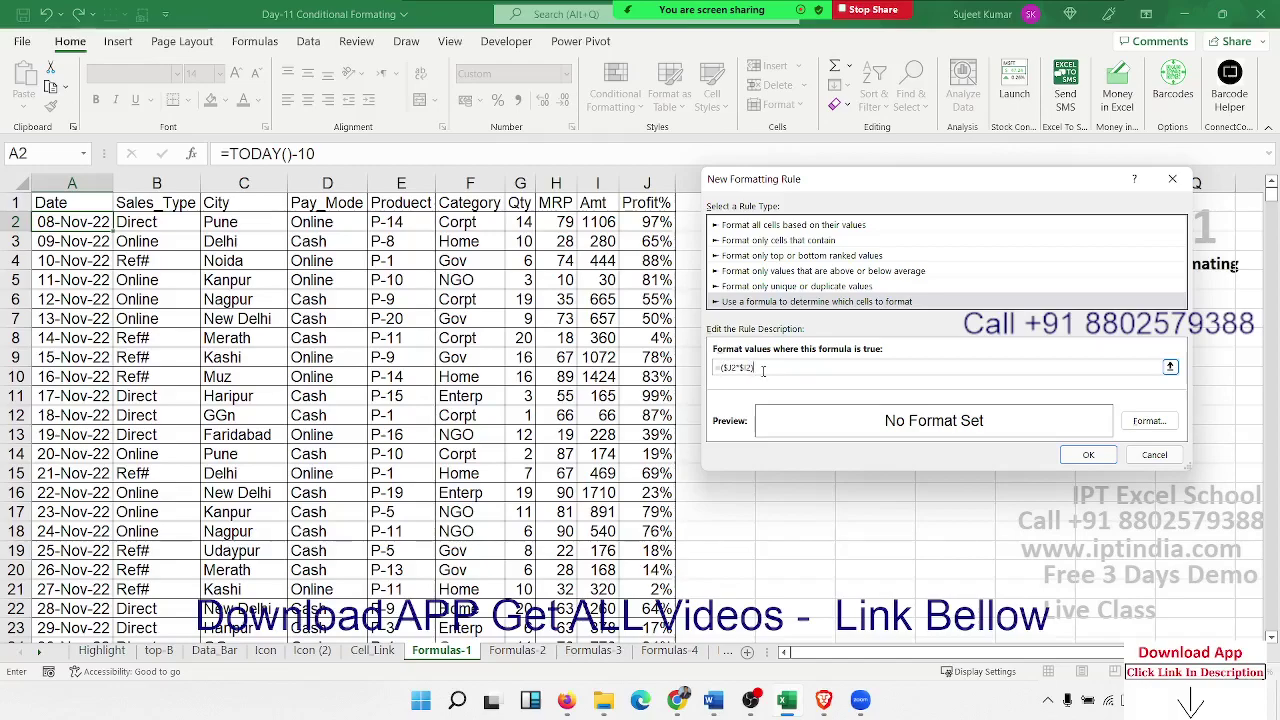
type("0")
type("0")
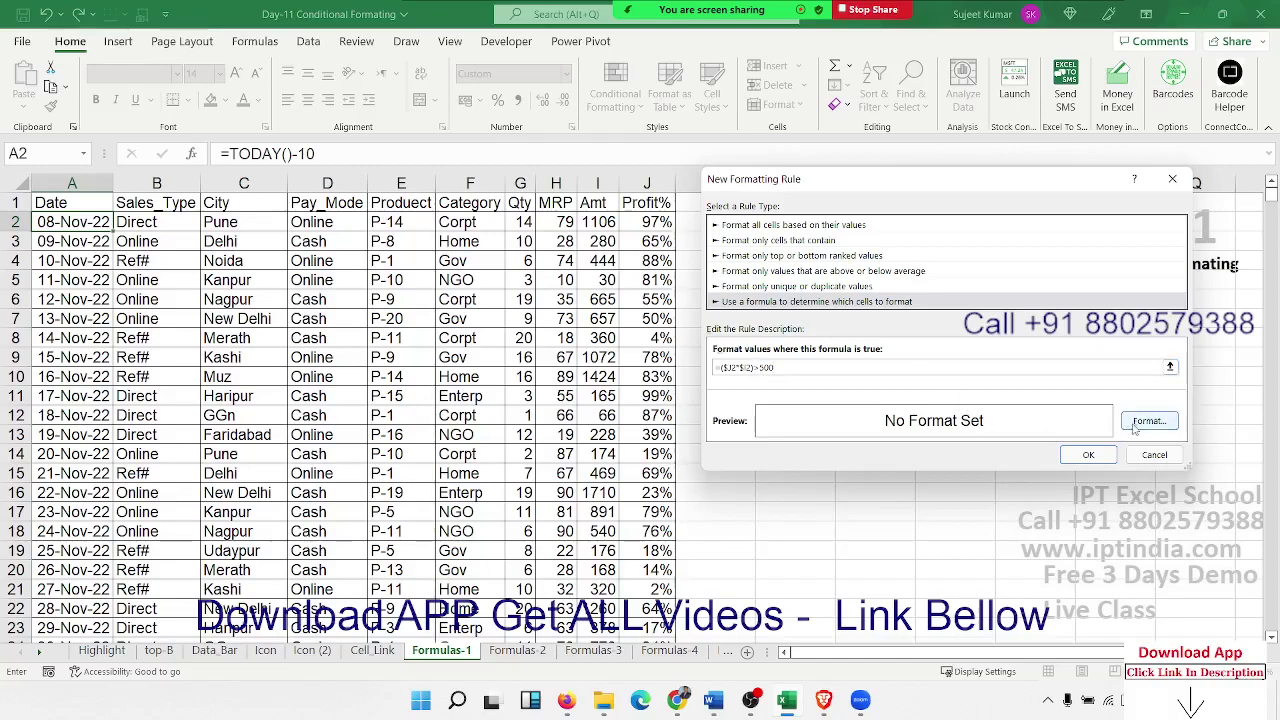
Give the rule a light green fill and apply it.
left_click(1137, 428)
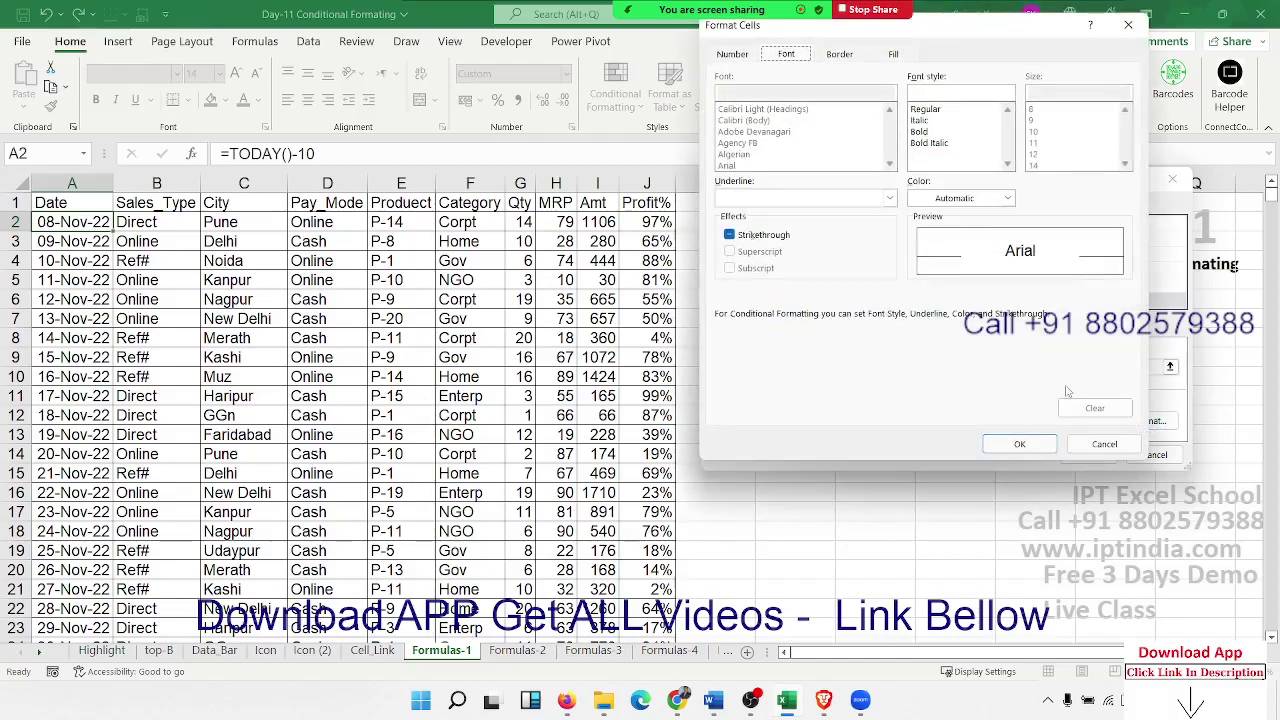
left_click(879, 57)
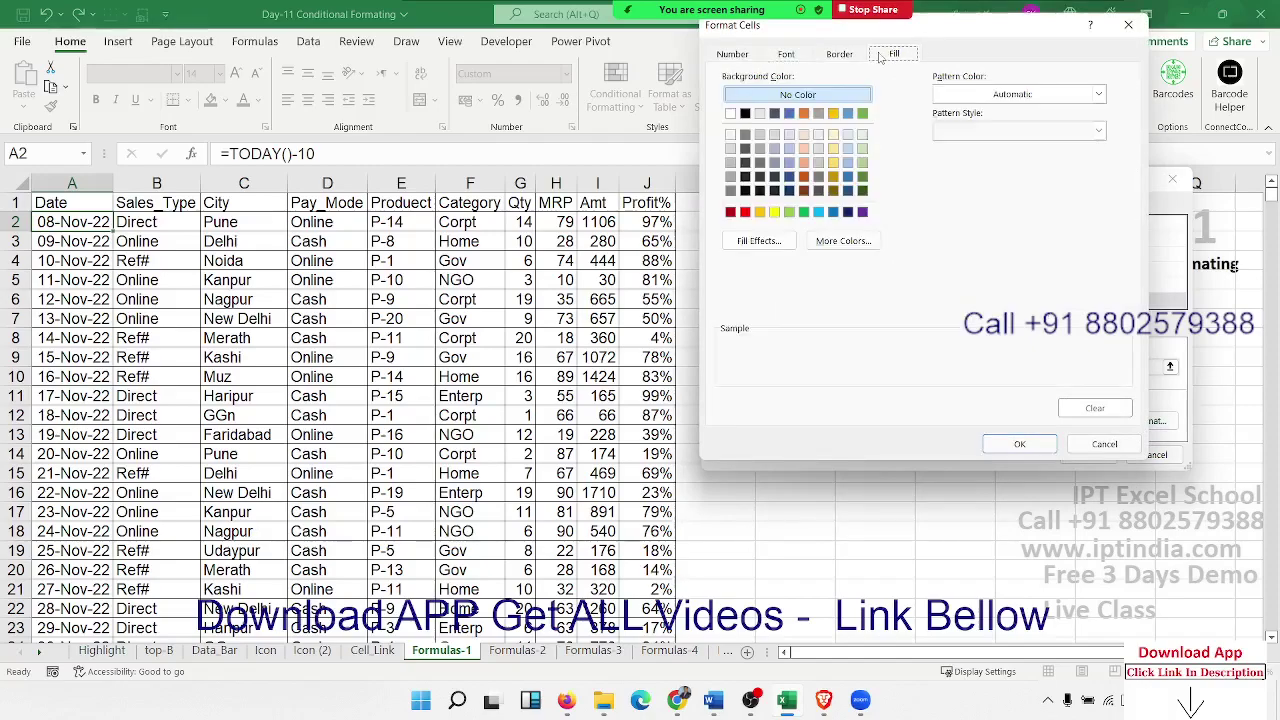
left_click(789, 212)
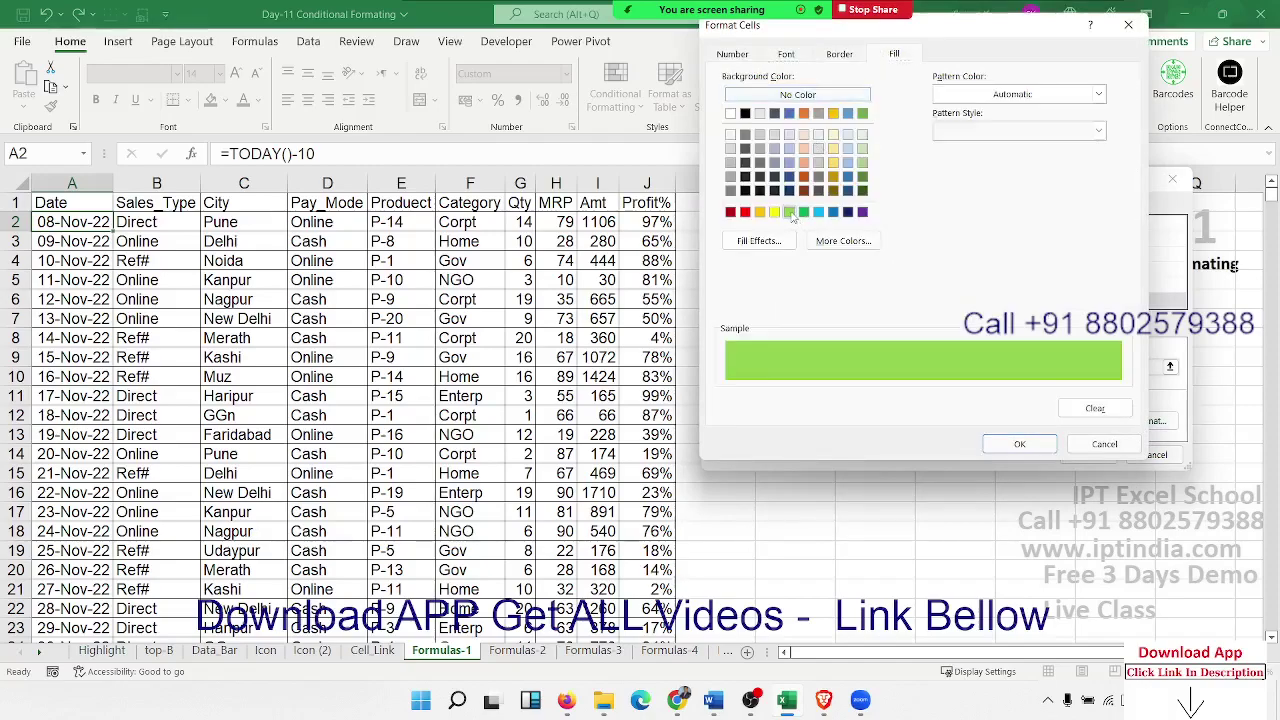
left_click(1019, 443)
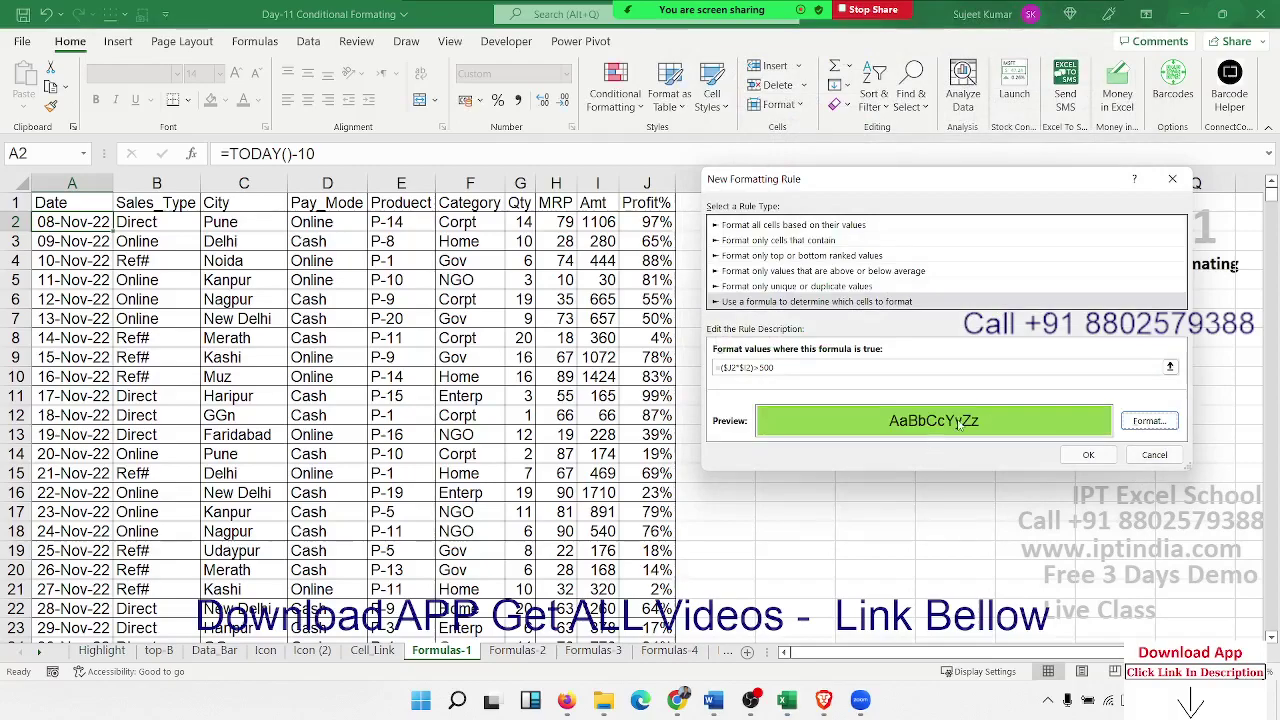
left_click(1088, 454)
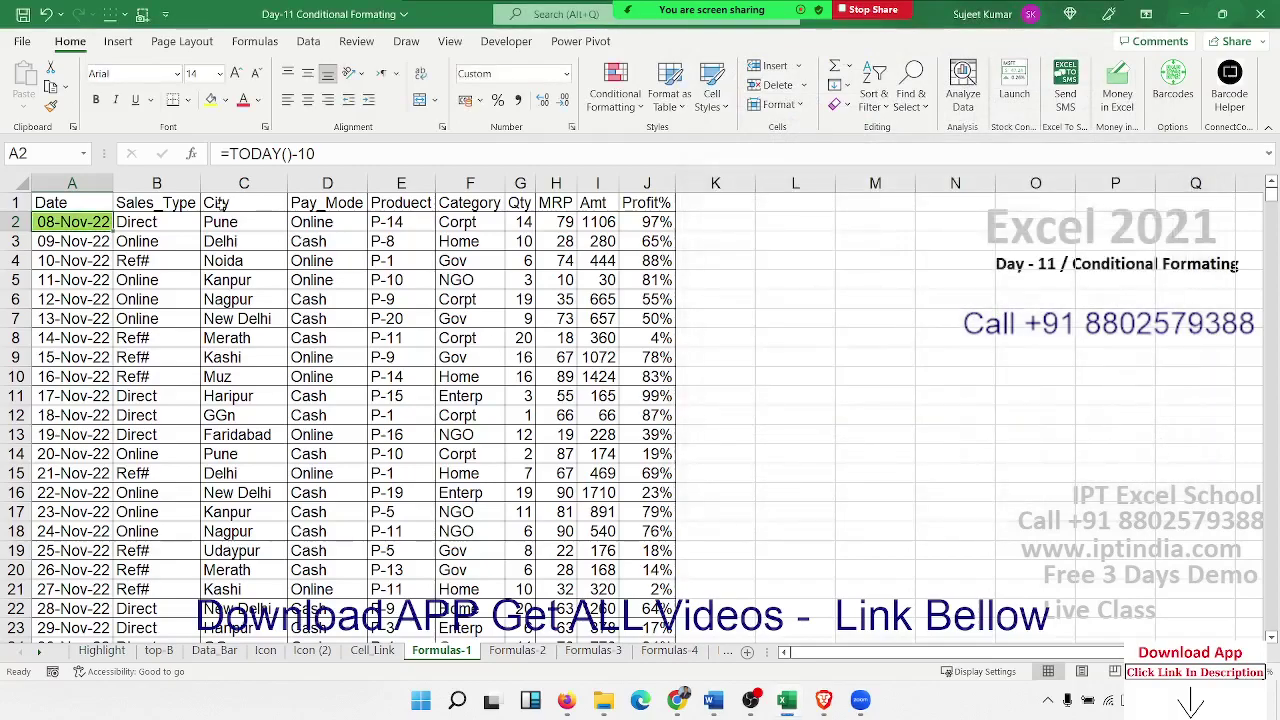
Try copying A2's format with Format Painter and with a merge-conditional-formats paste, undoing both.
left_click(50, 106)
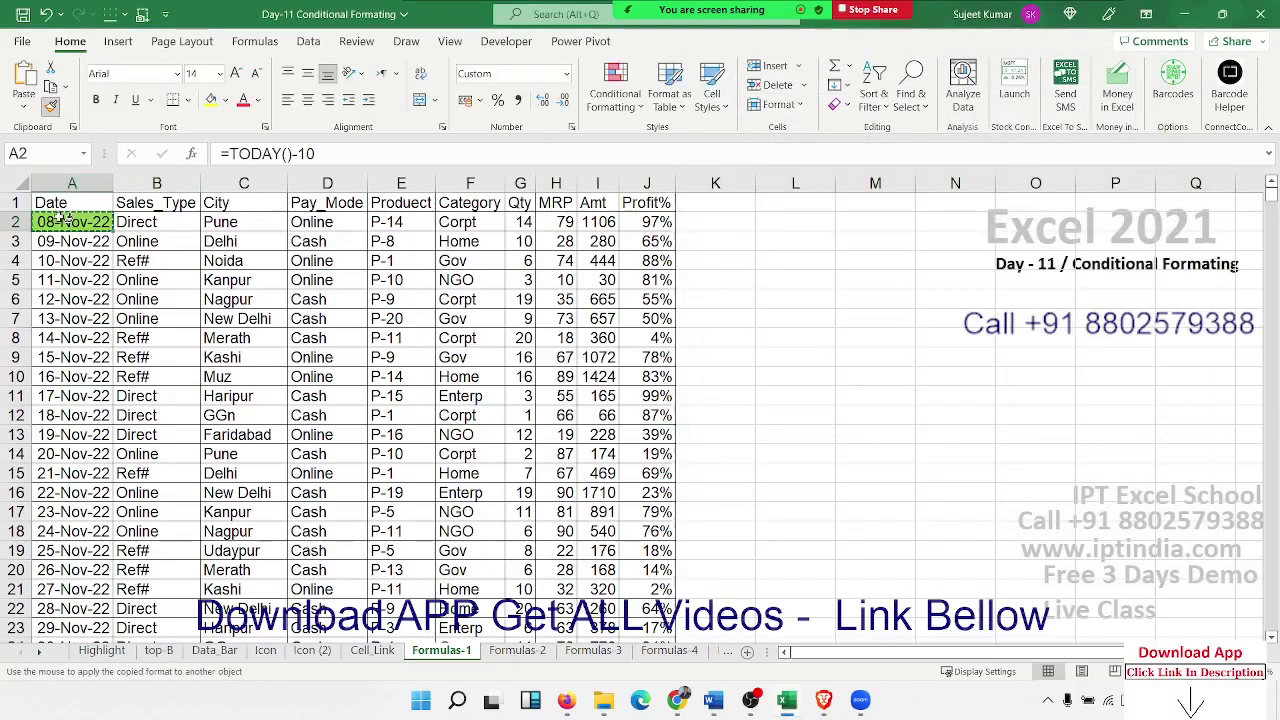
mouse_move(72, 222)
left_mouse_down()
mouse_move(352, 377)
mouse_move(640, 617)
left_mouse_up()
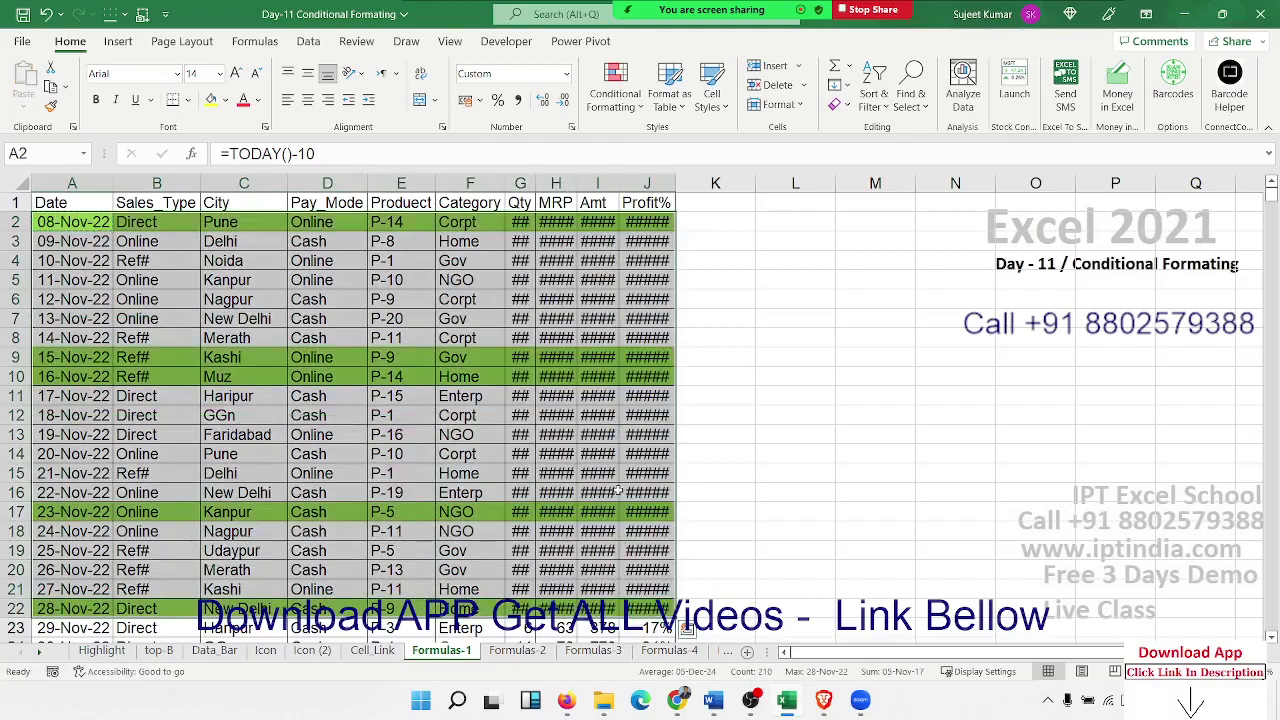
key("ctrl+z")
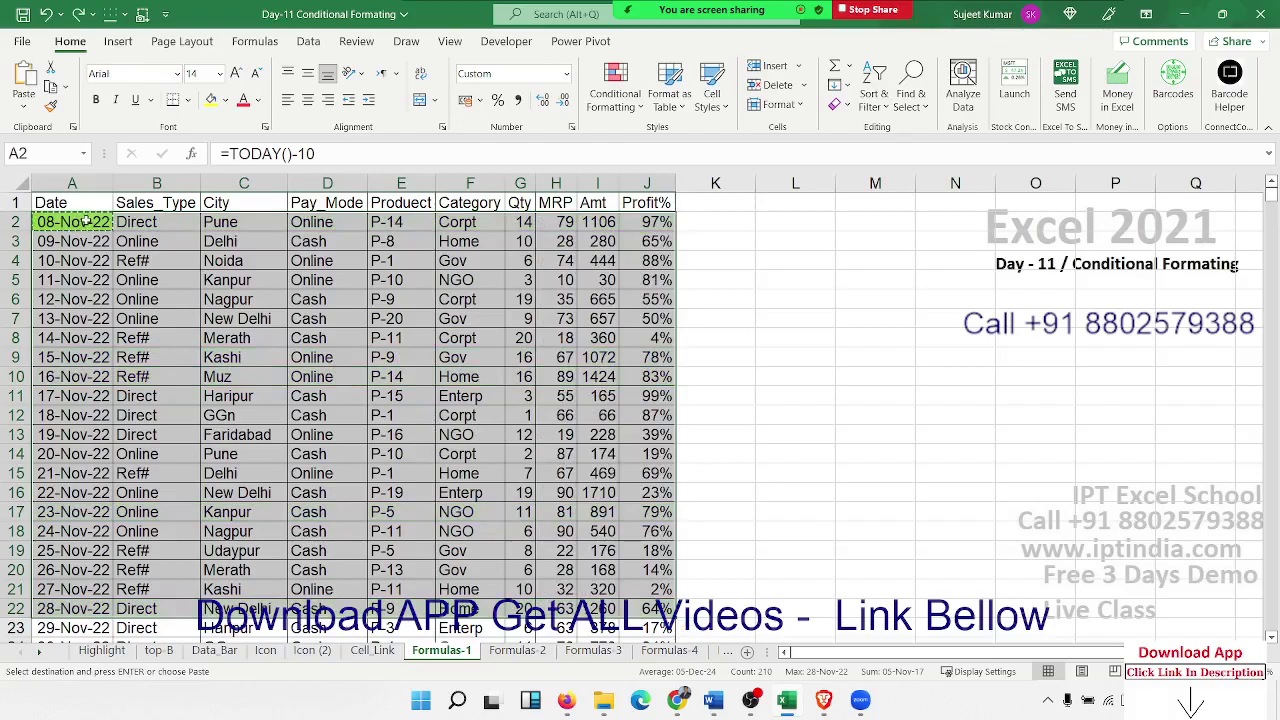
right_click(113, 258)
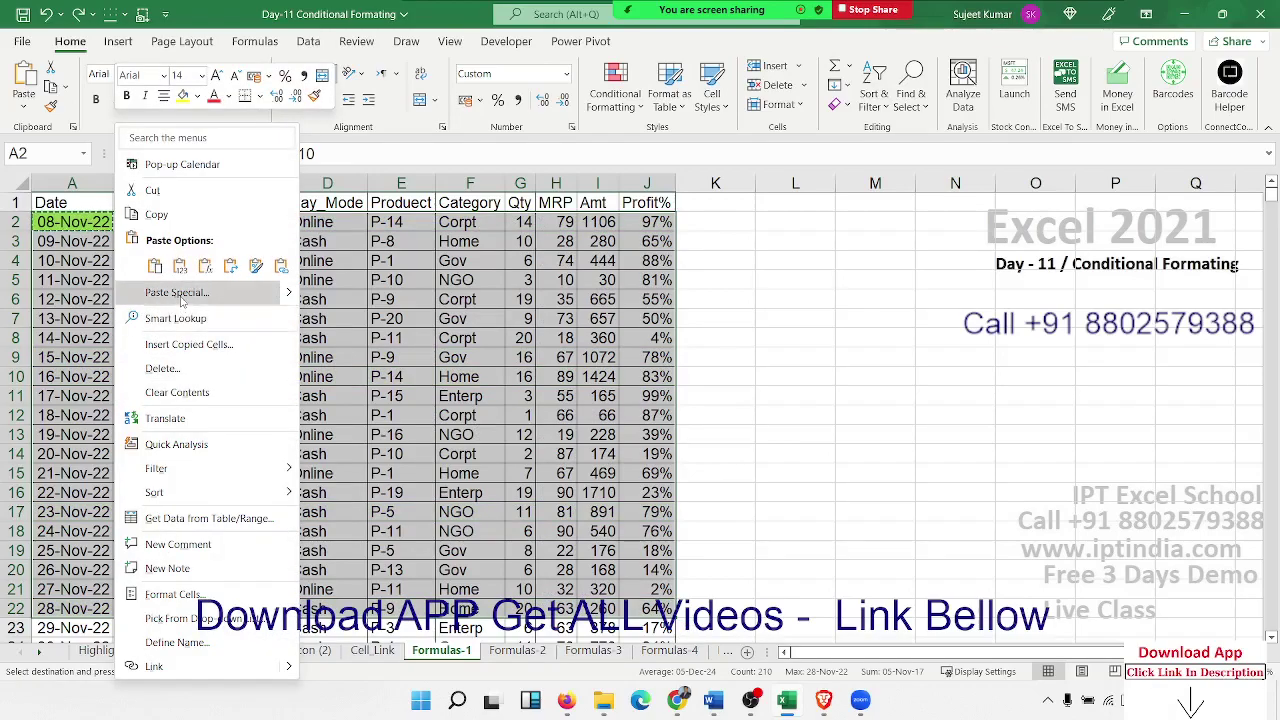
left_click(177, 292)
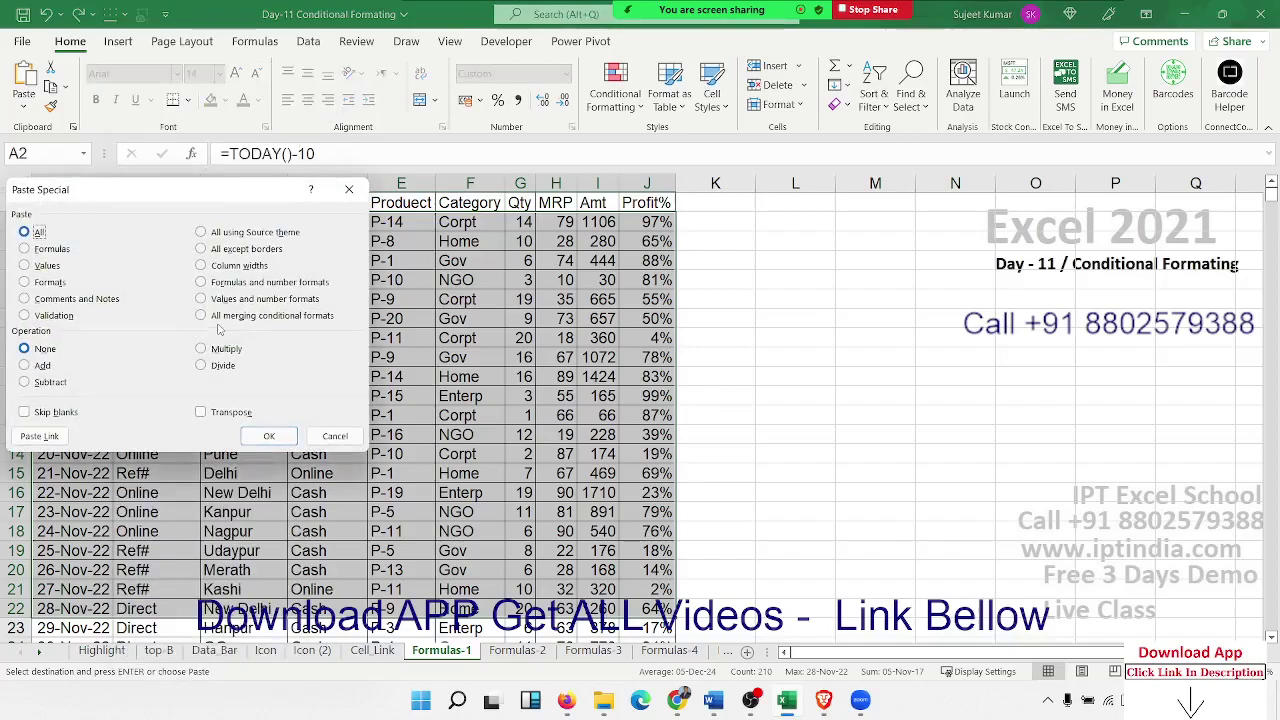
left_click_drag(247, 199, 981, 186)
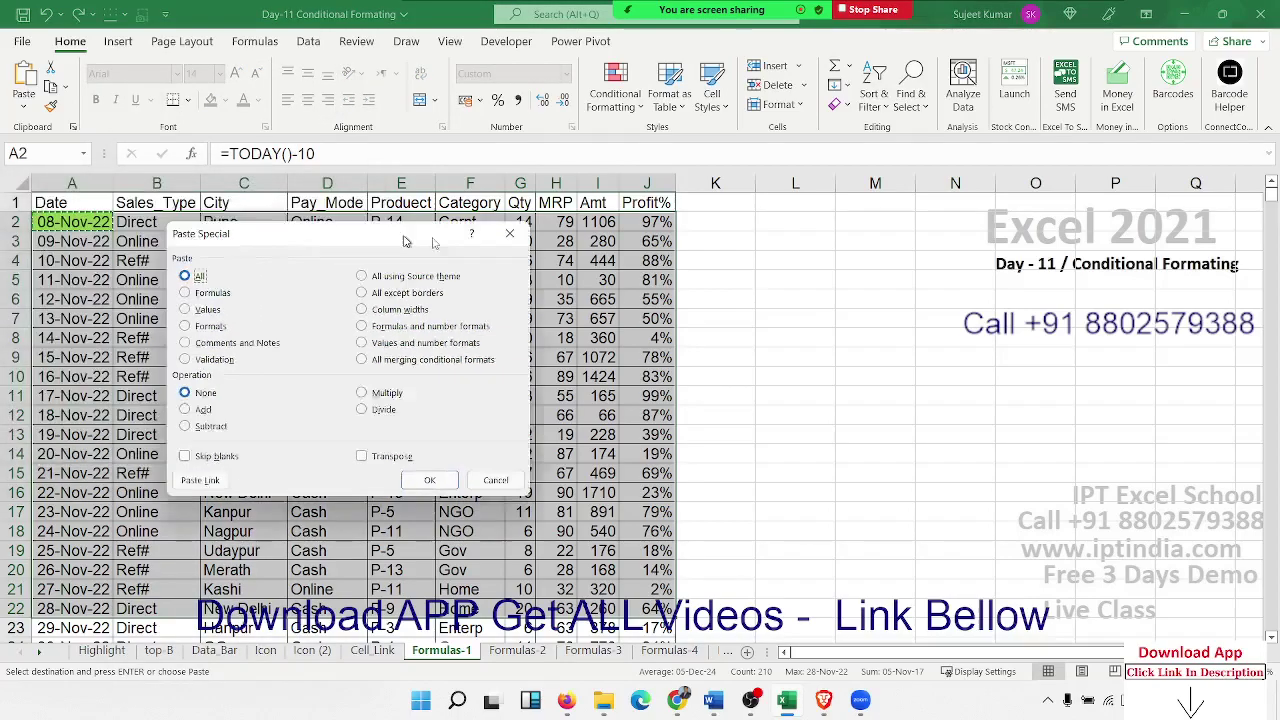
left_click(996, 304)
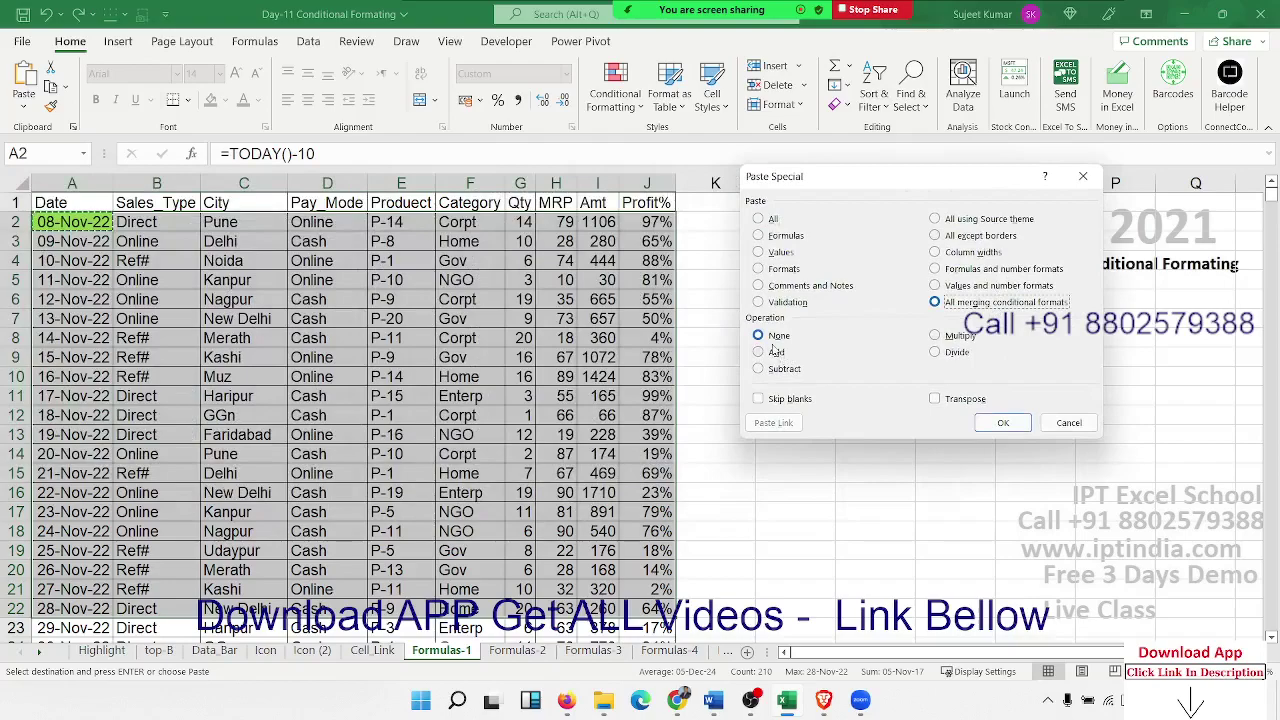
left_click(1003, 422)
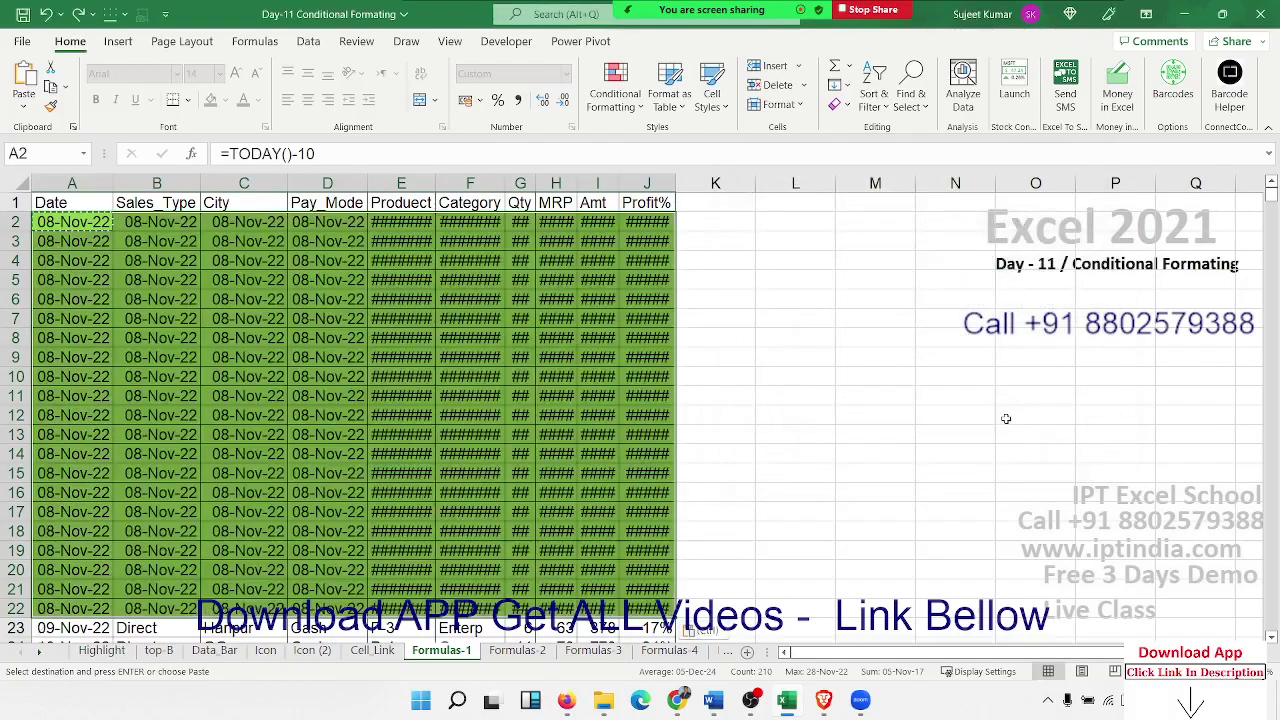
key("ctrl+z")
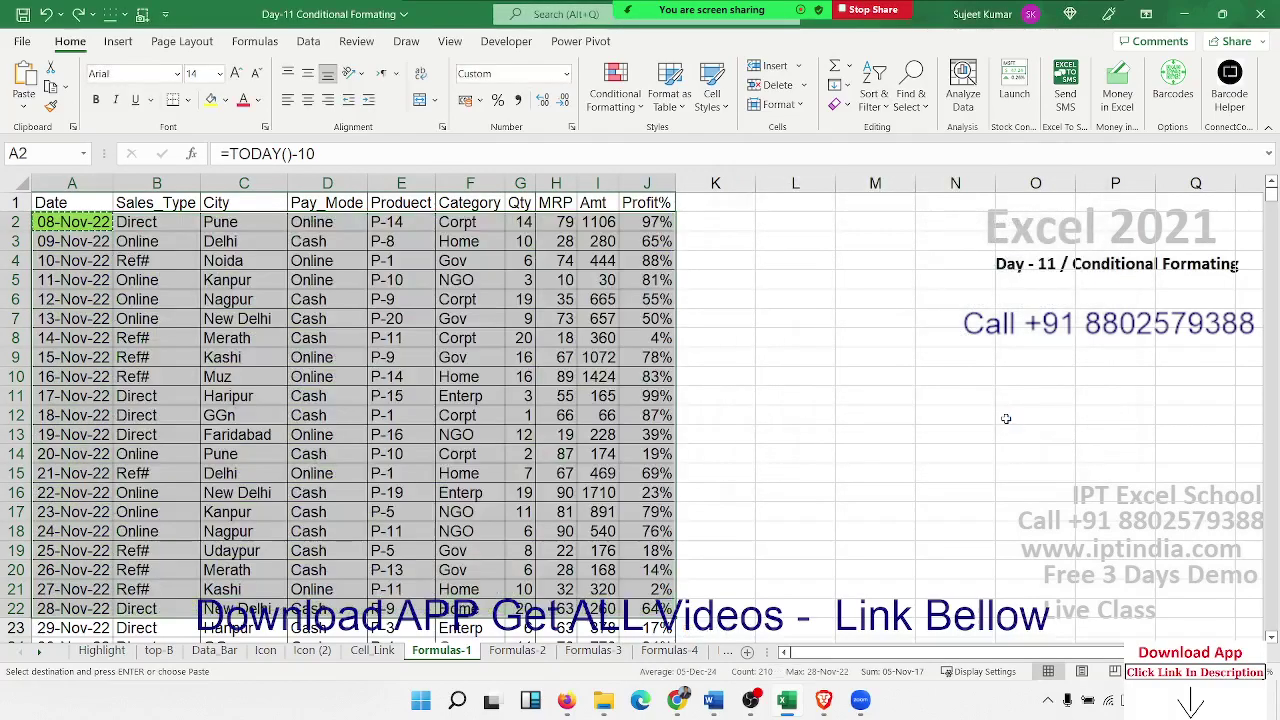
Paint A2's green rule across A2:J22 and autofit columns G:I.
left_click(62, 223)
left_click(50, 105)
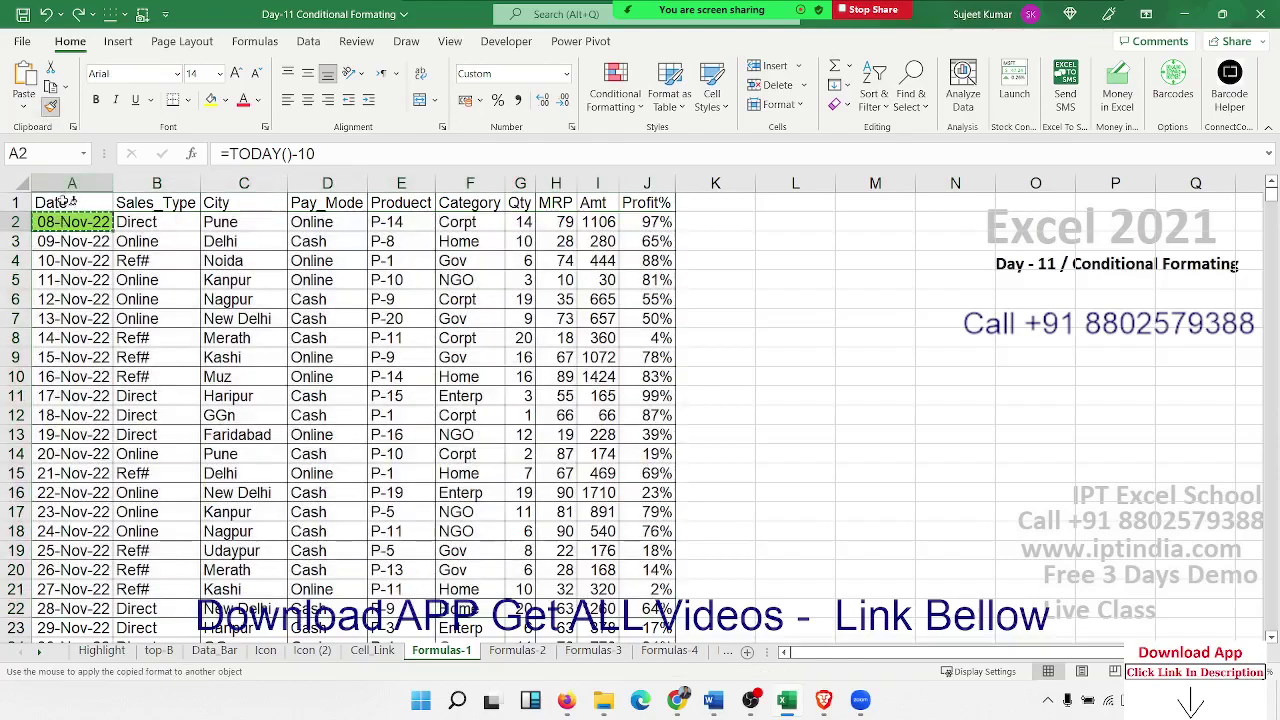
left_click_drag(70, 222, 633, 612)
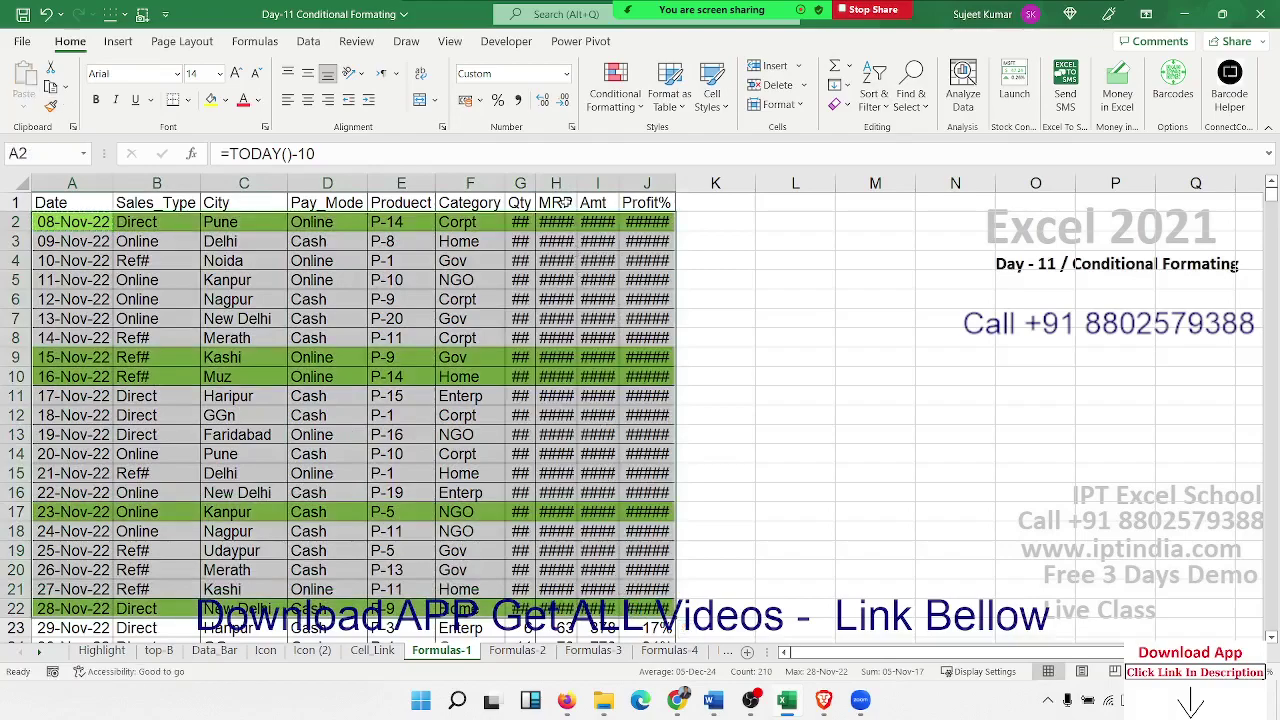
mouse_move(520, 183)
left_mouse_down()
mouse_move(623, 183)
mouse_move(612, 183)
left_mouse_up()
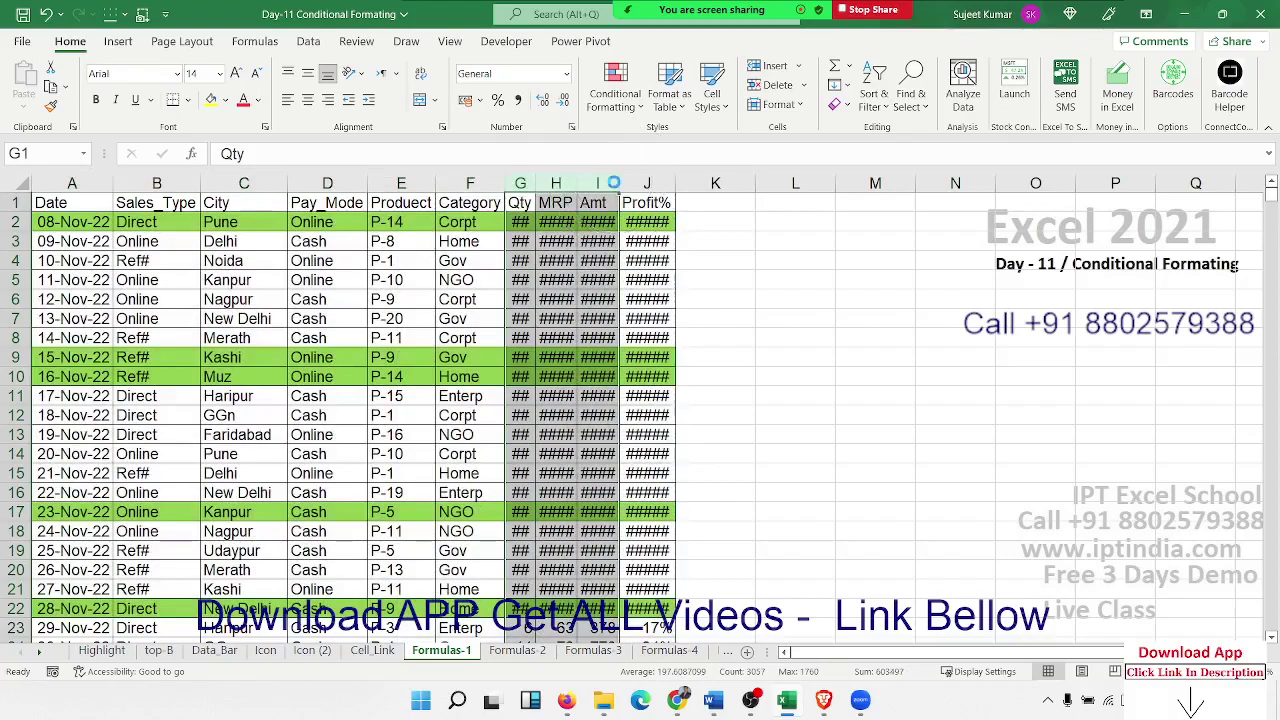
double_click(613, 183)
Format the Profit% column J as percentages and move to the Formulas-2 sheet.
left_click(631, 183)
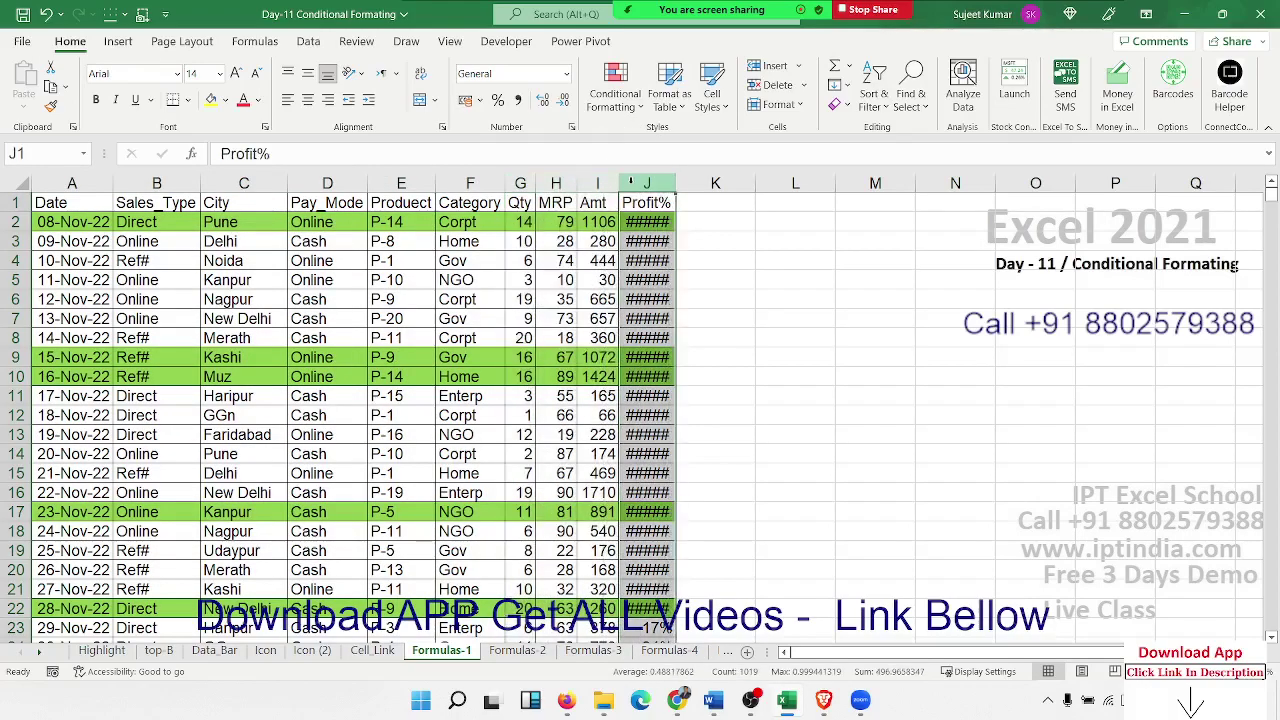
key("ctrl+shift+5")
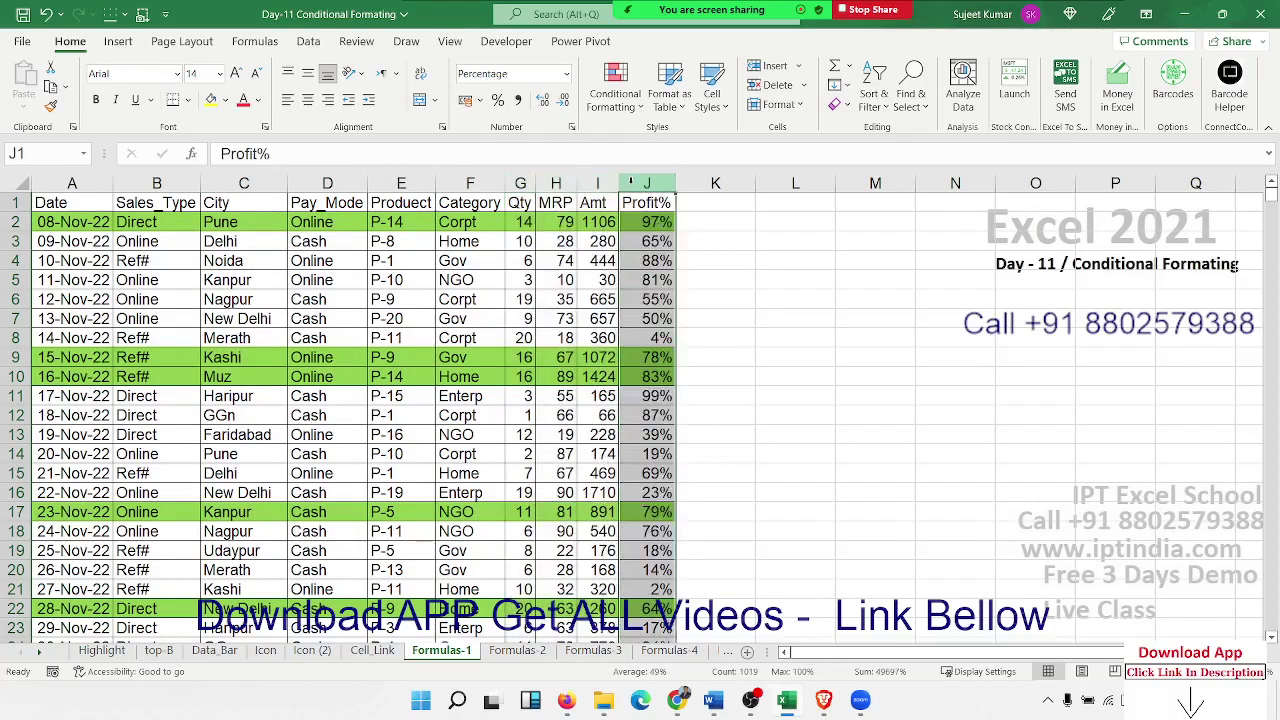
left_click(490, 298)
scroll(440, 381, "down", 5)
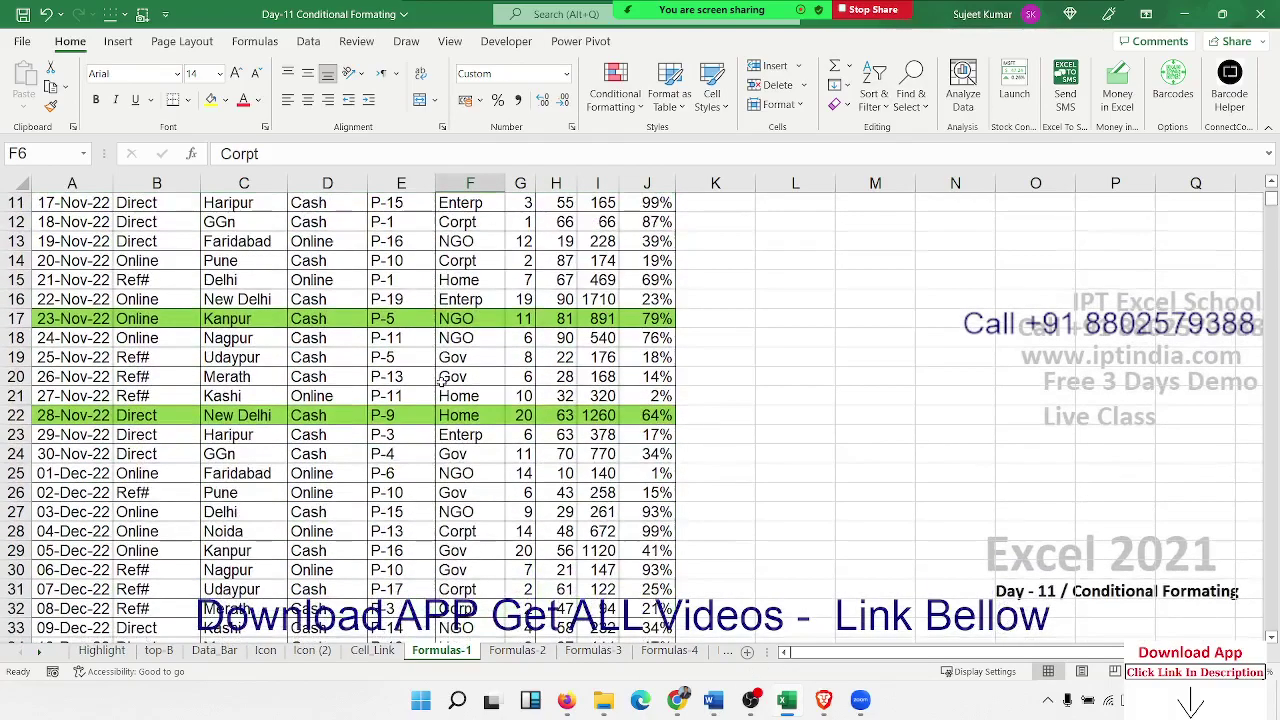
scroll(440, 381, "up", 5)
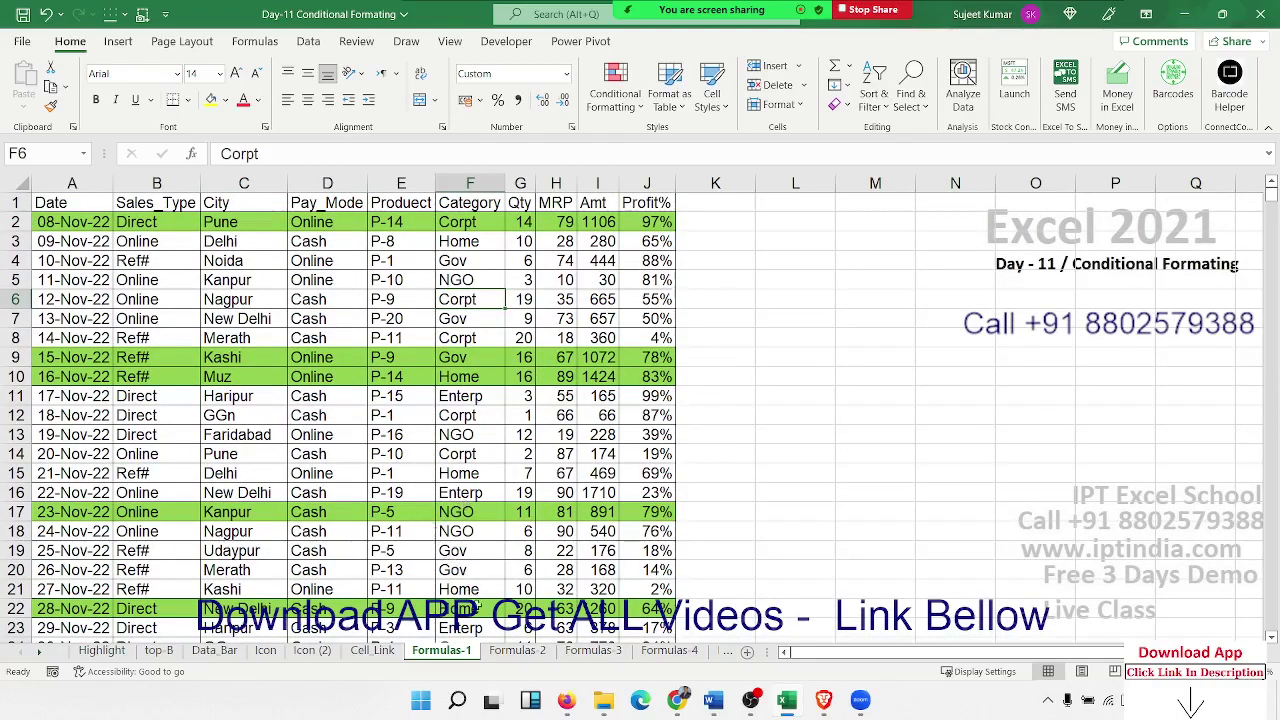
left_click(517, 651)
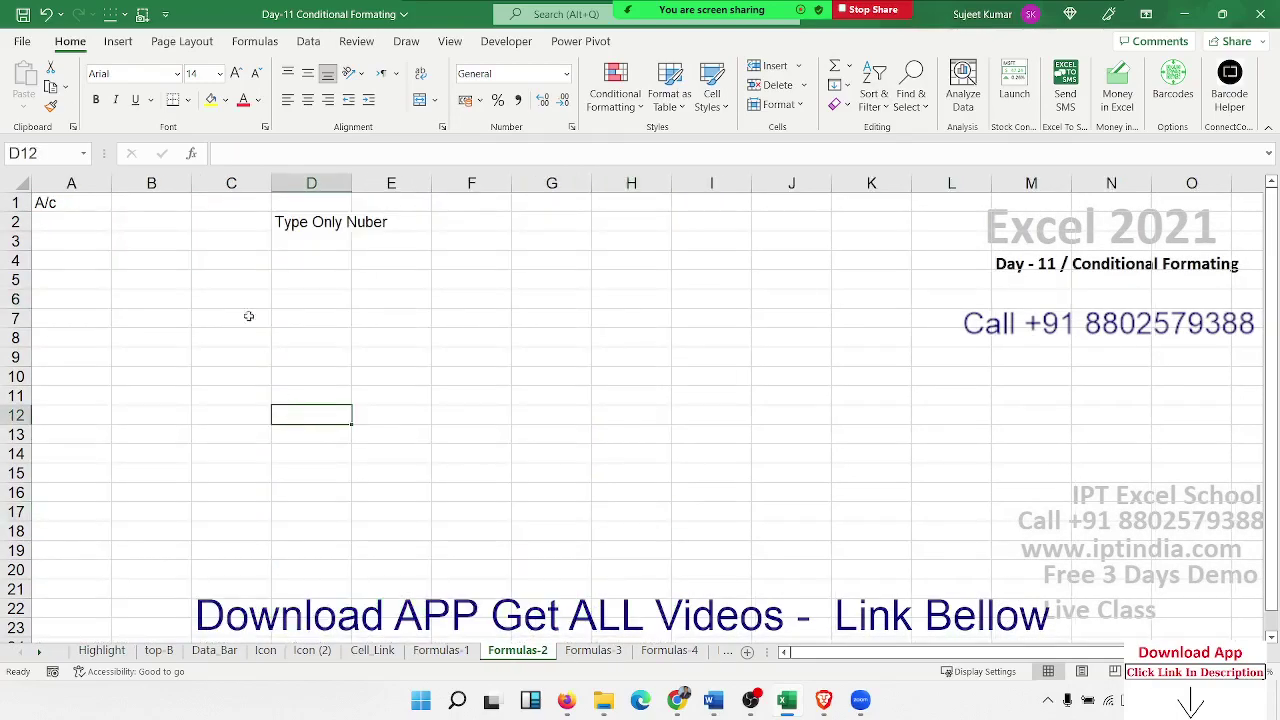
Test a throwaway entry in A3, cancel it, and select the whole A/c column.
left_click_drag(94, 218, 80, 390)
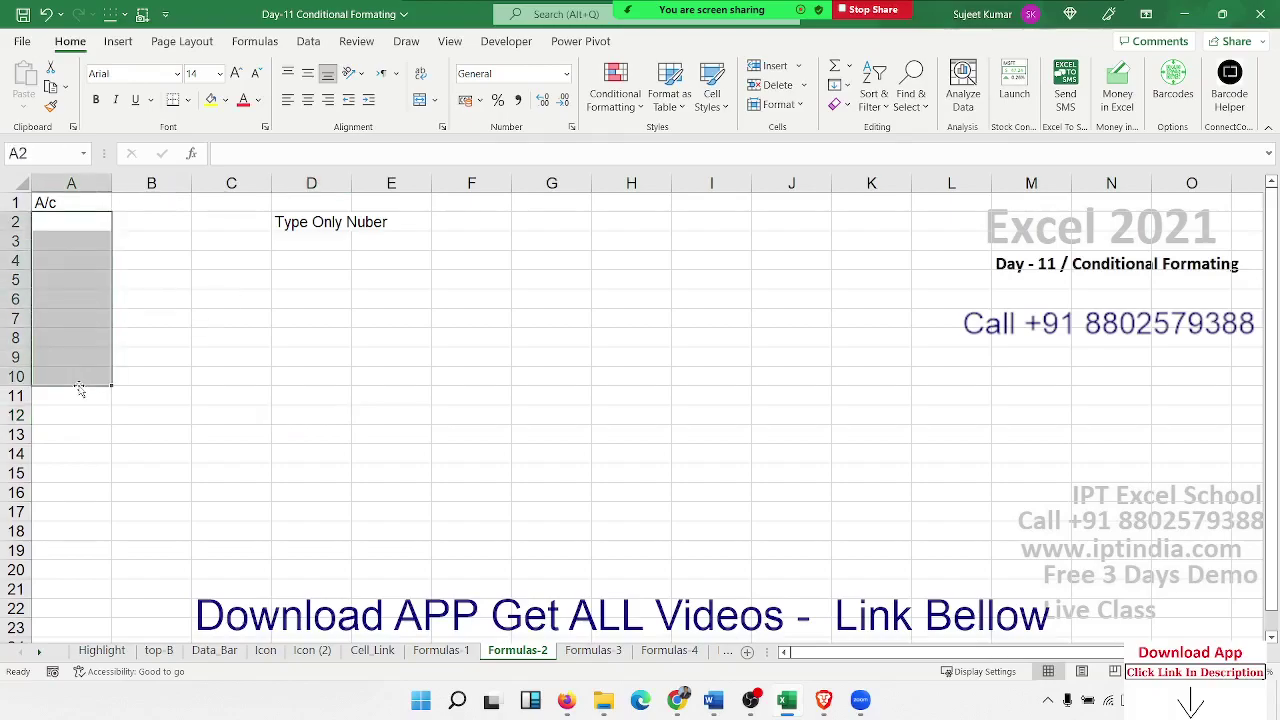
left_click(86, 261)
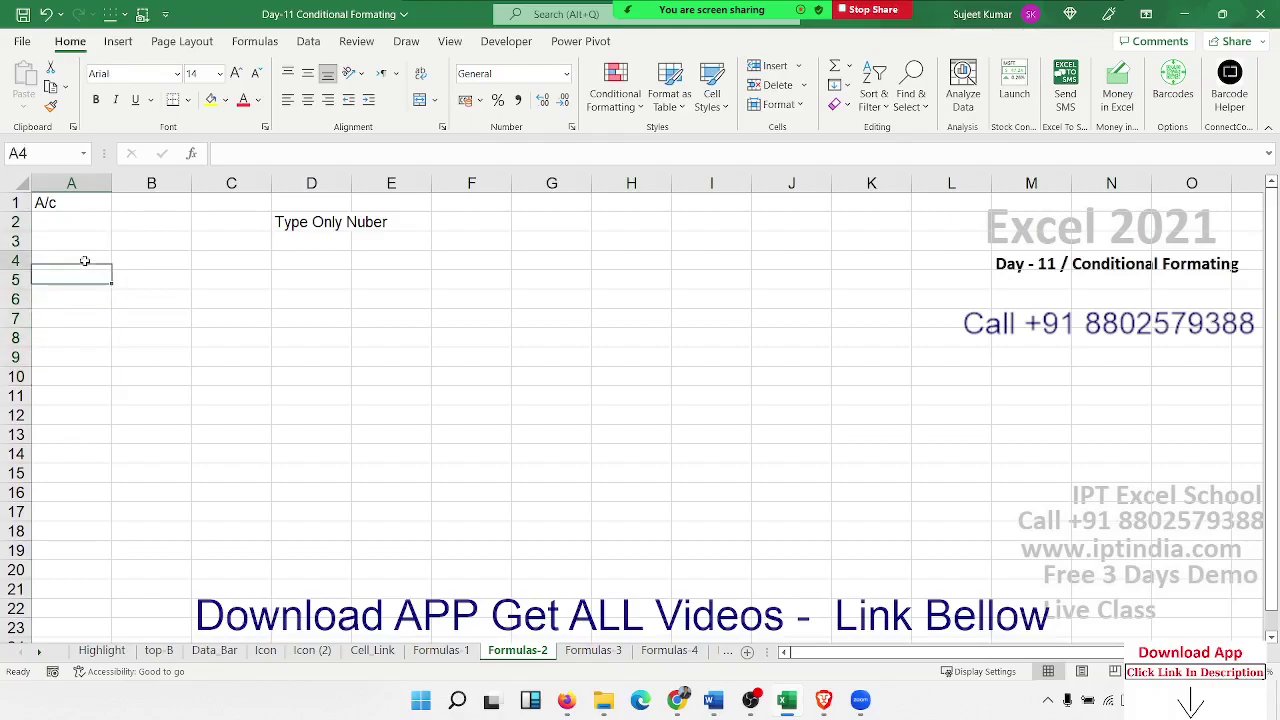
left_click(358, 236)
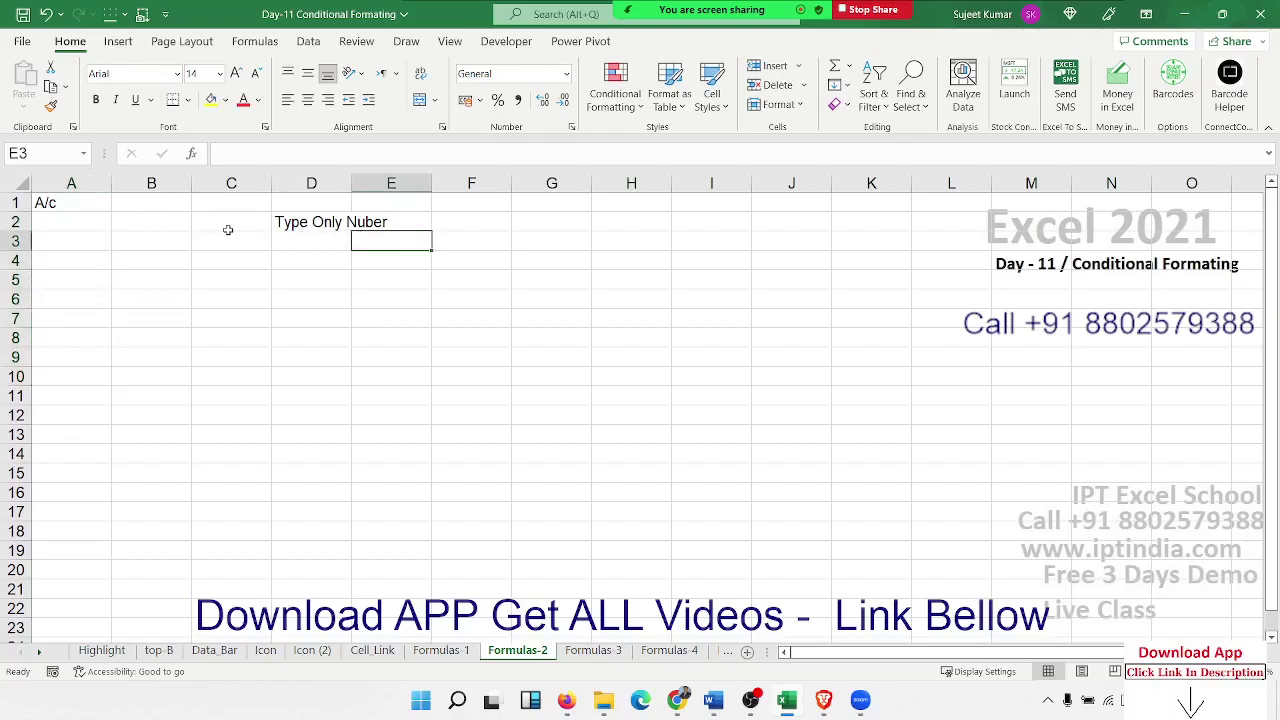
left_click(94, 237)
type("ioiclsn")
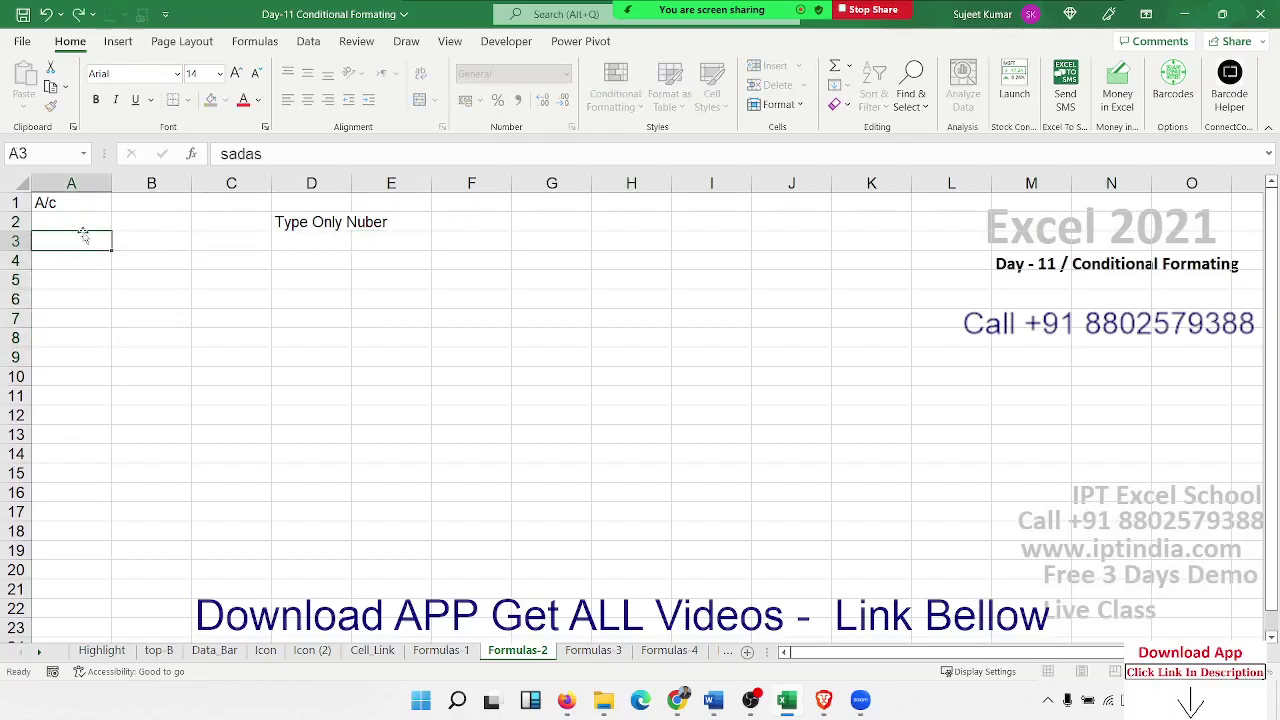
key("Escape")
left_click(77, 187)
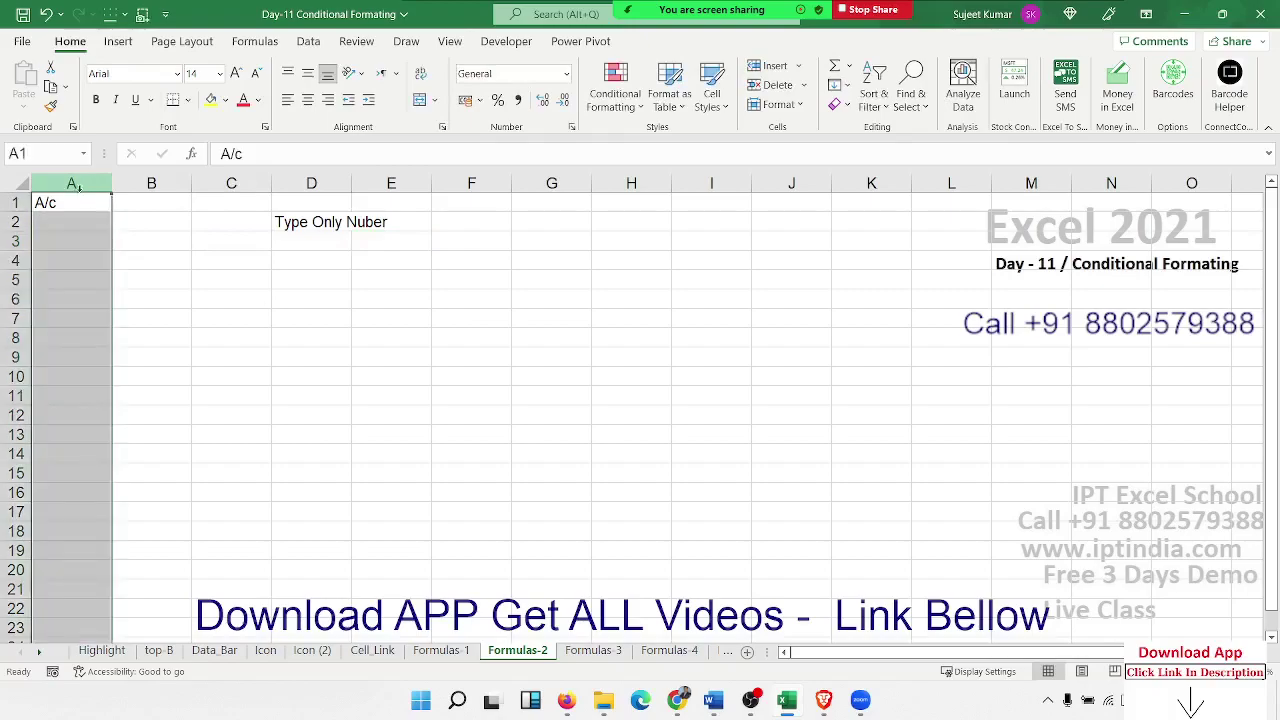
Start a new formula-based rule =istext(a2) for column A.
left_click(611, 108)
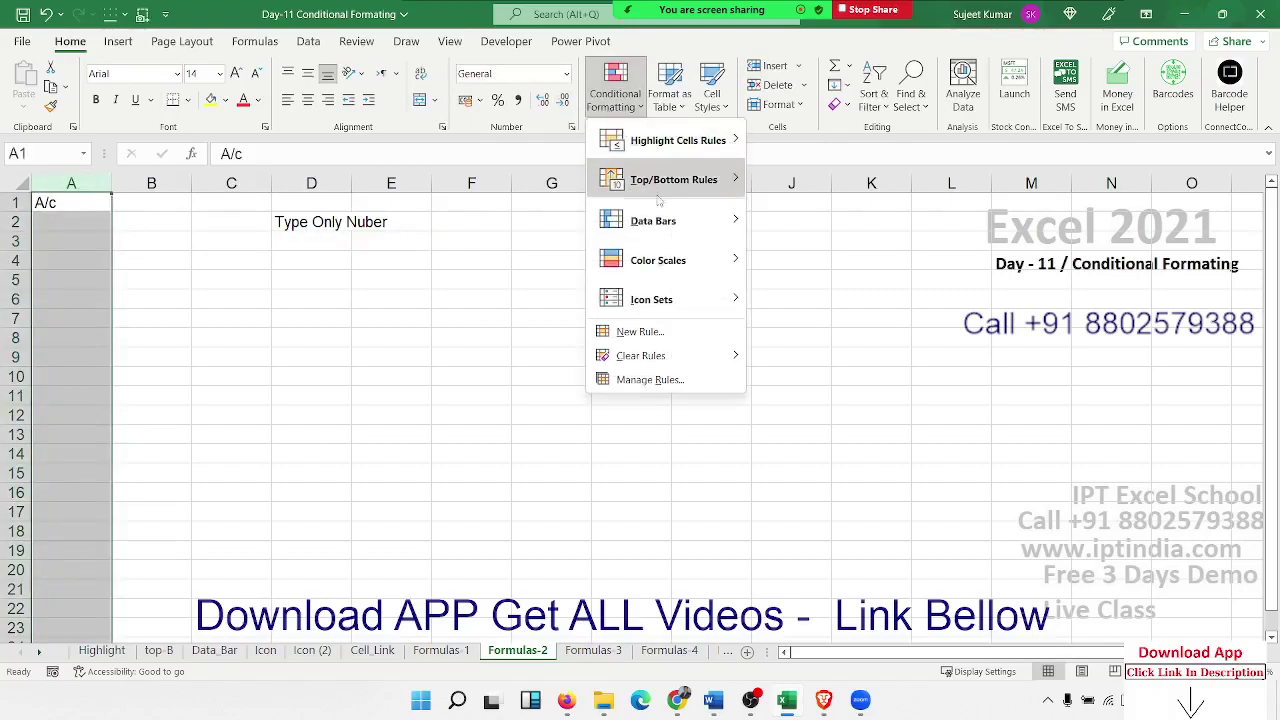
left_click(645, 331)
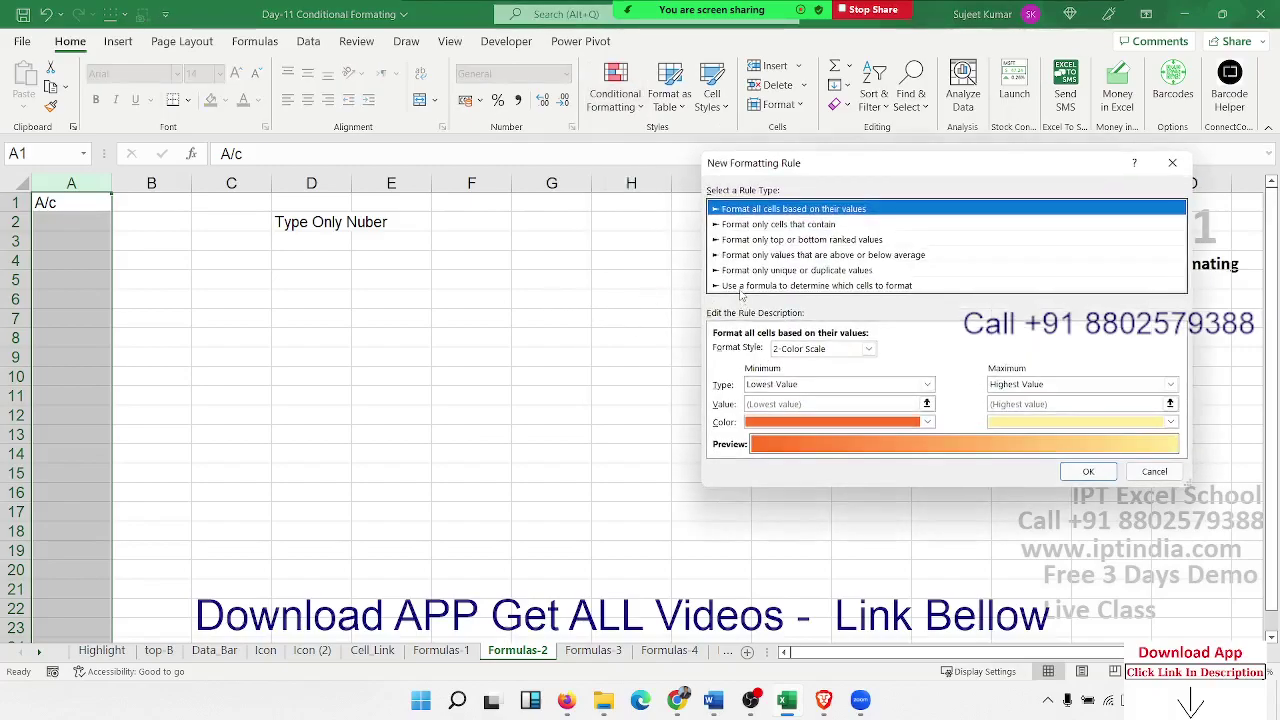
left_click(740, 287)
left_click(739, 348)
type("=istext(a2)")
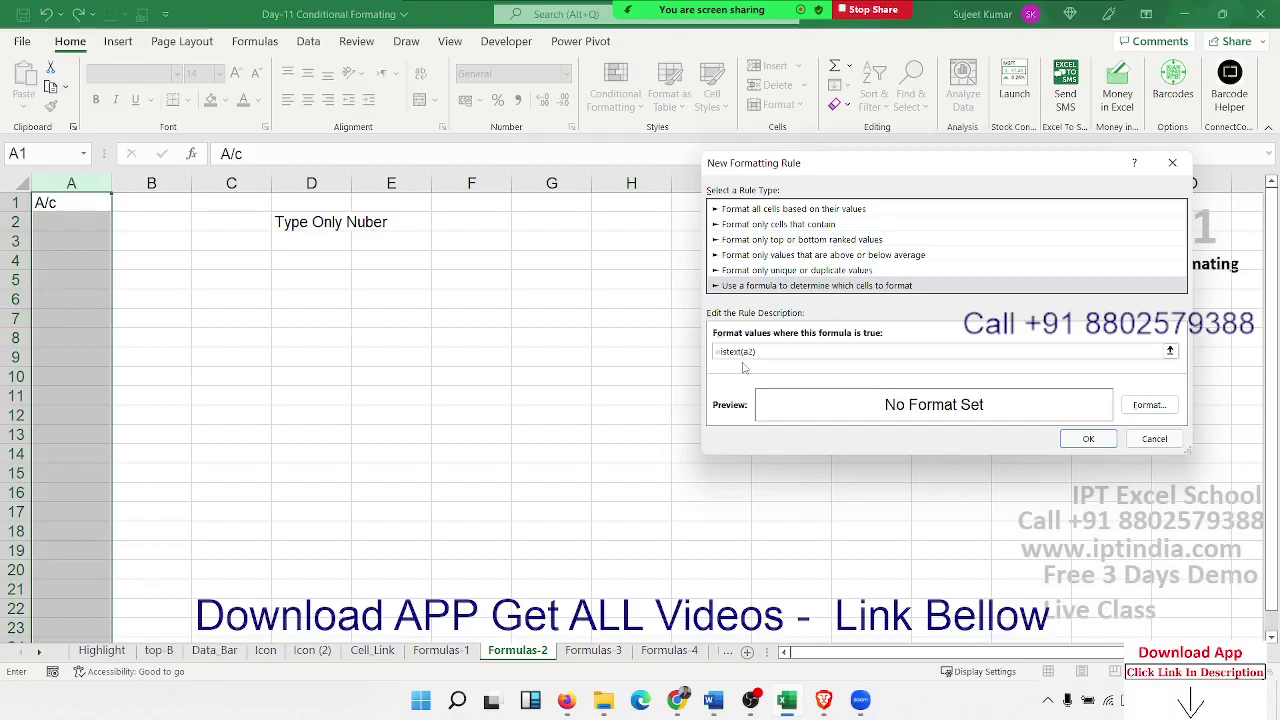
Set the rule's fill to light green, apply it, and select A1.
left_click(1137, 414)
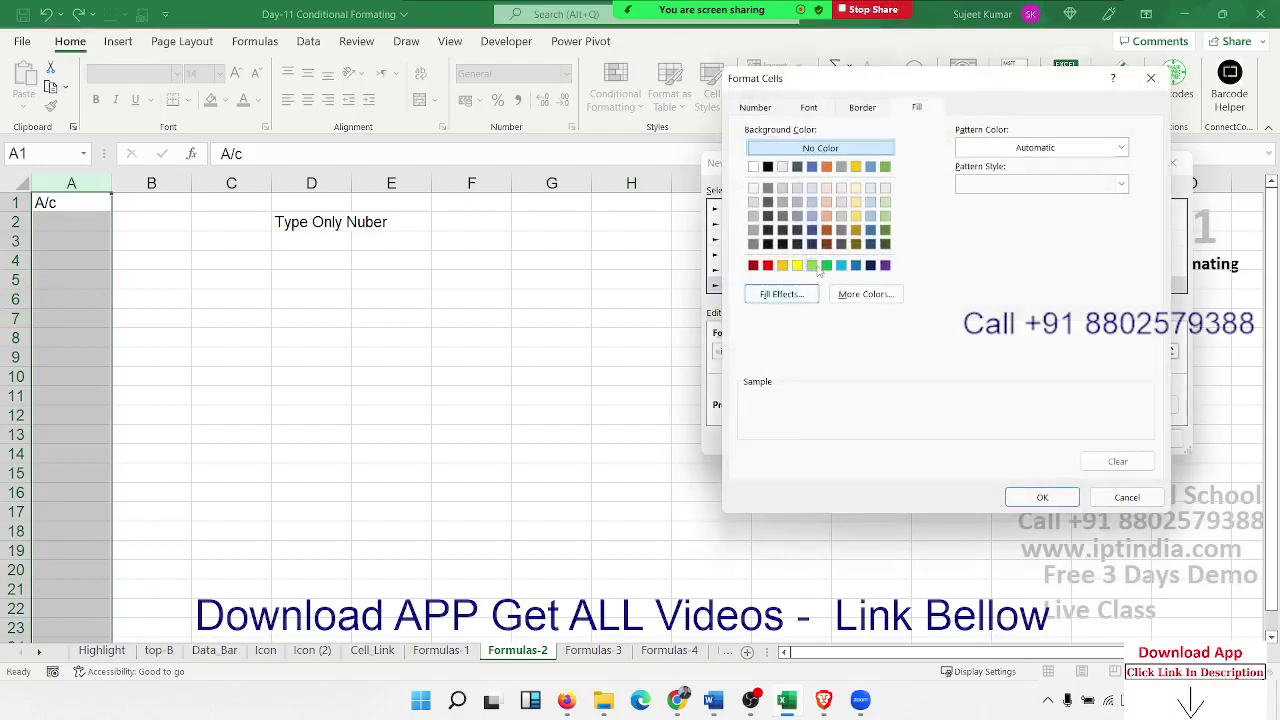
left_click(811, 265)
left_click(1038, 495)
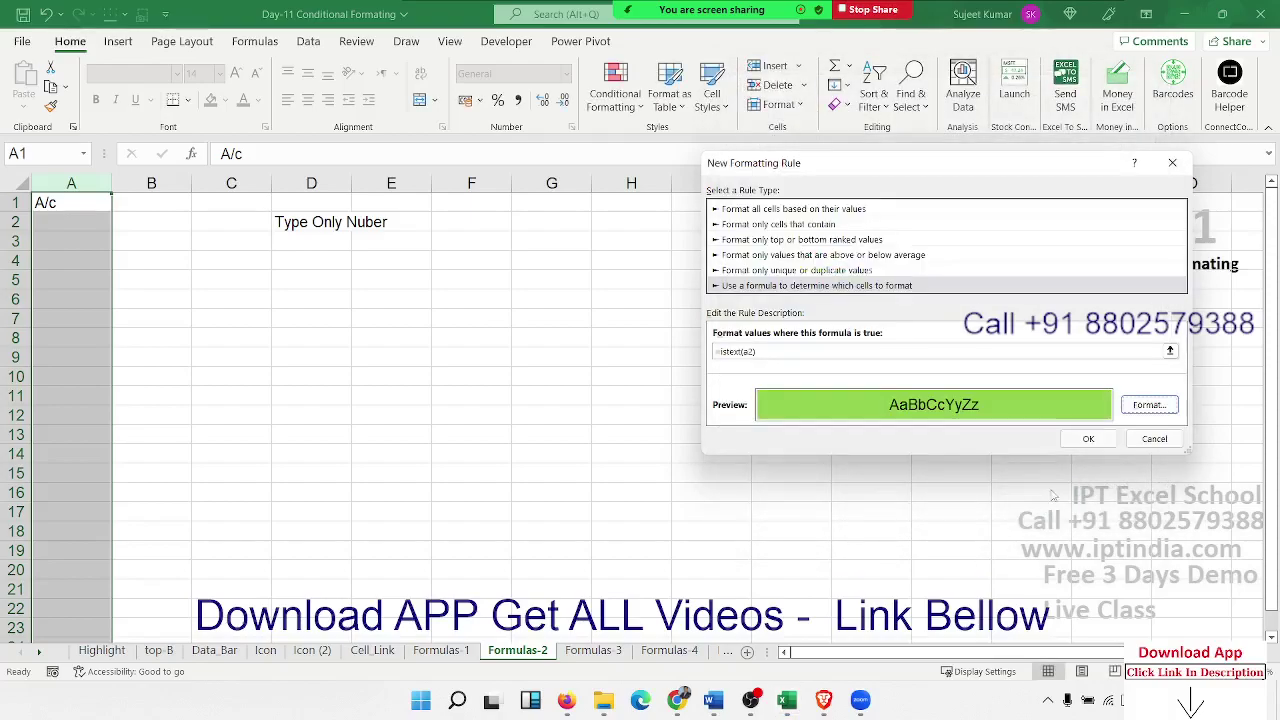
left_click(1088, 440)
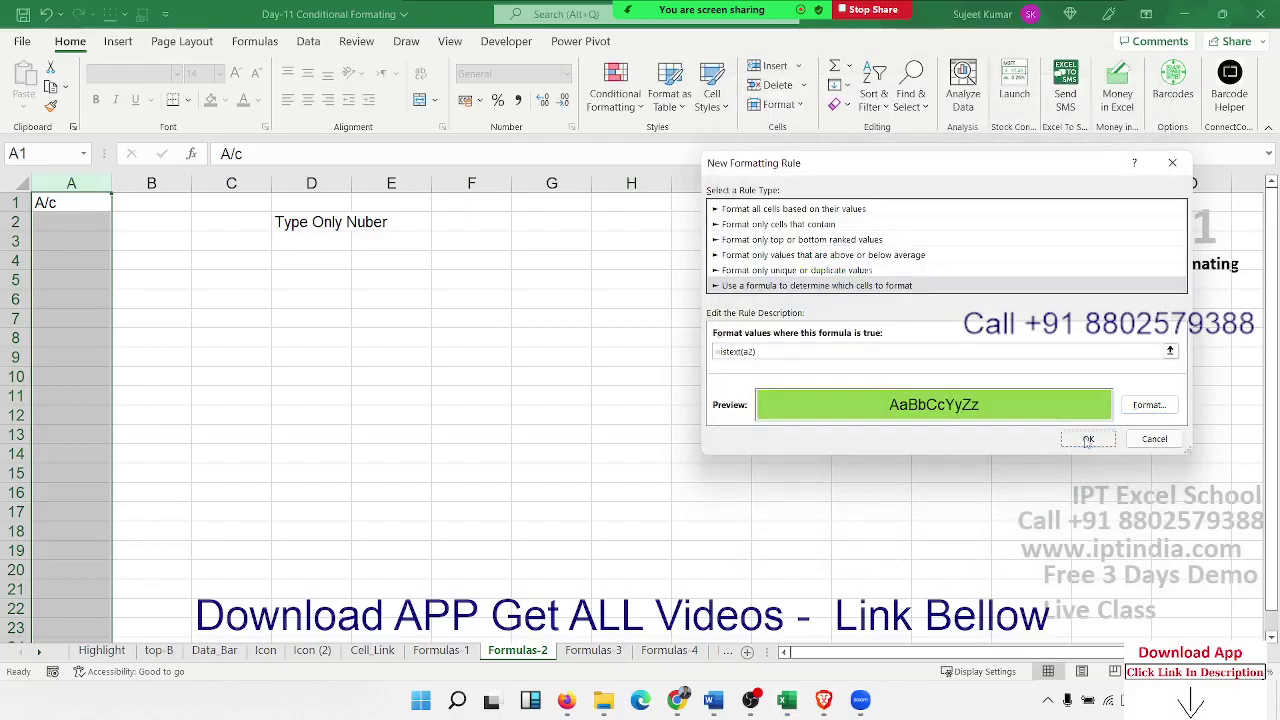
left_click(1088, 440)
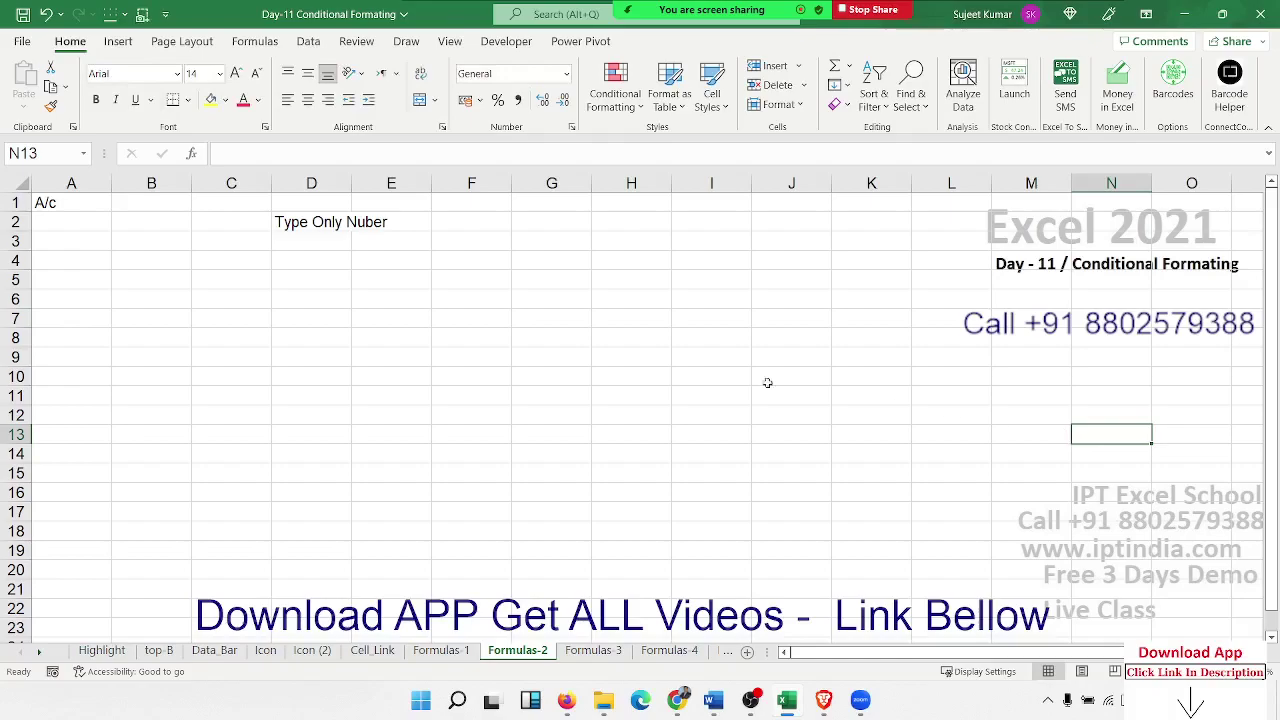
left_click(85, 209)
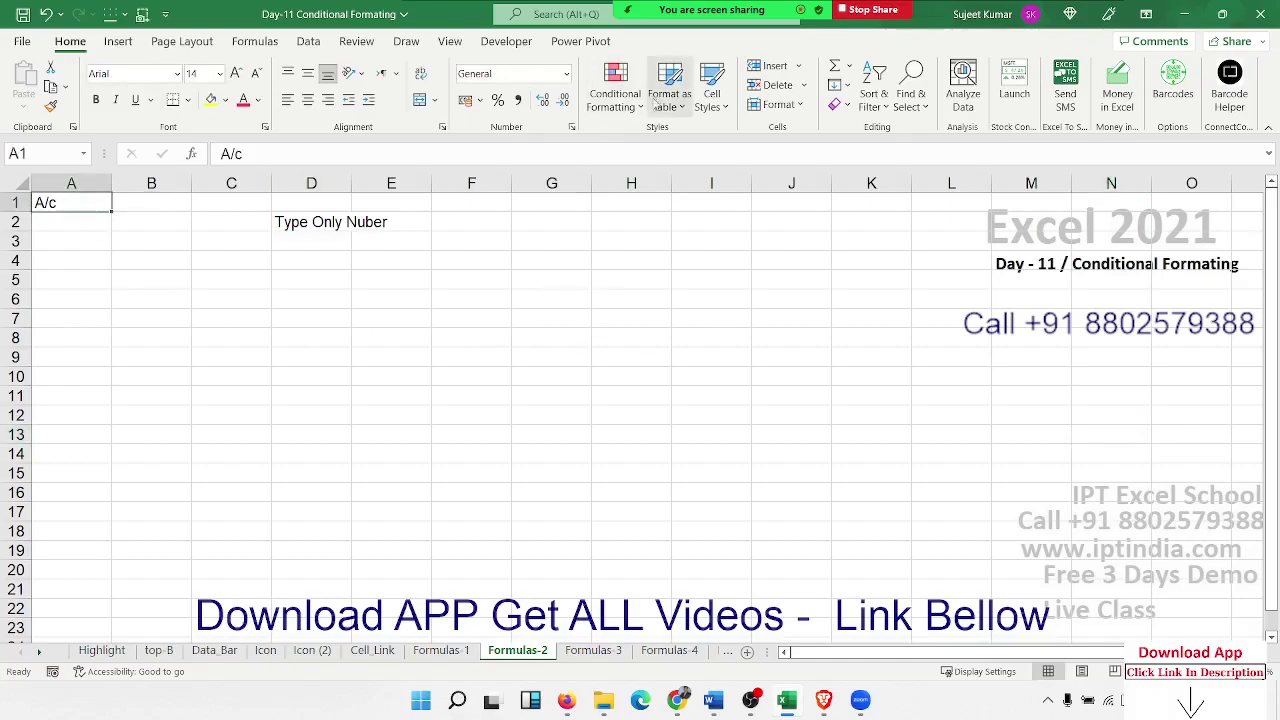
Clear all rules from the sheet and start a formula rule =istext(a2) on A2.
left_click(615, 88)
mouse_move(641, 356)
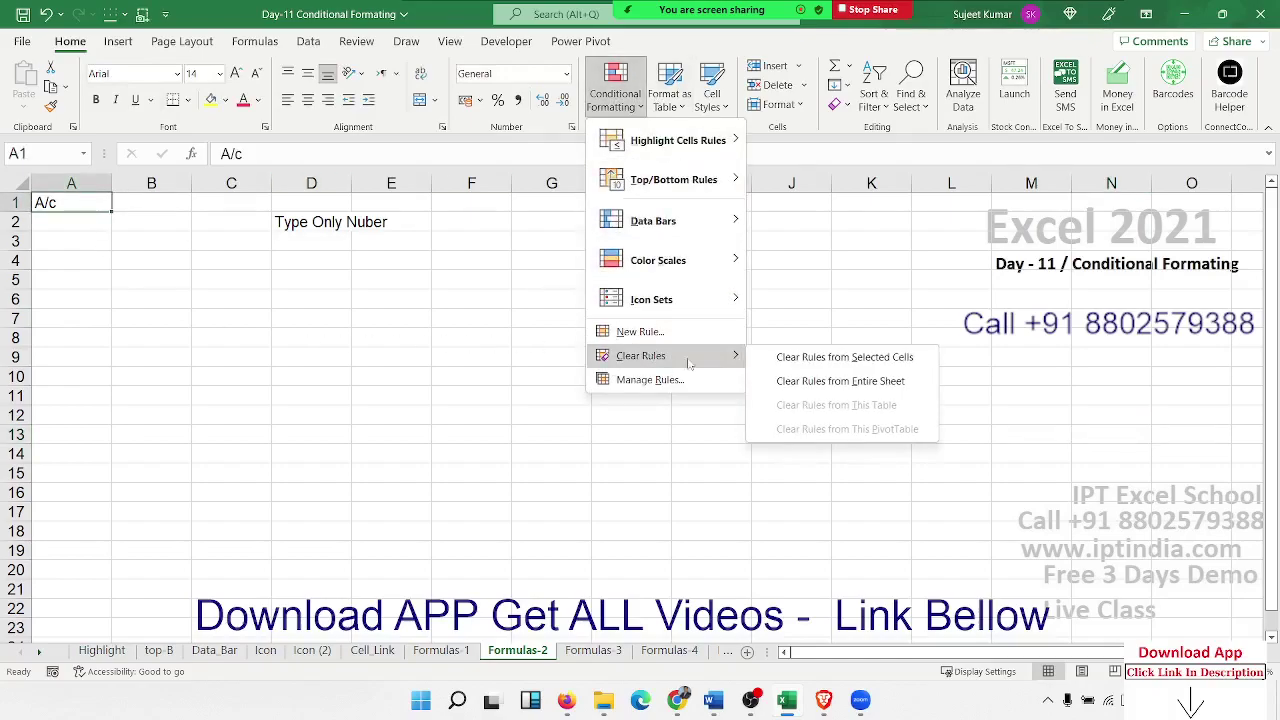
left_click(814, 381)
left_click(96, 222)
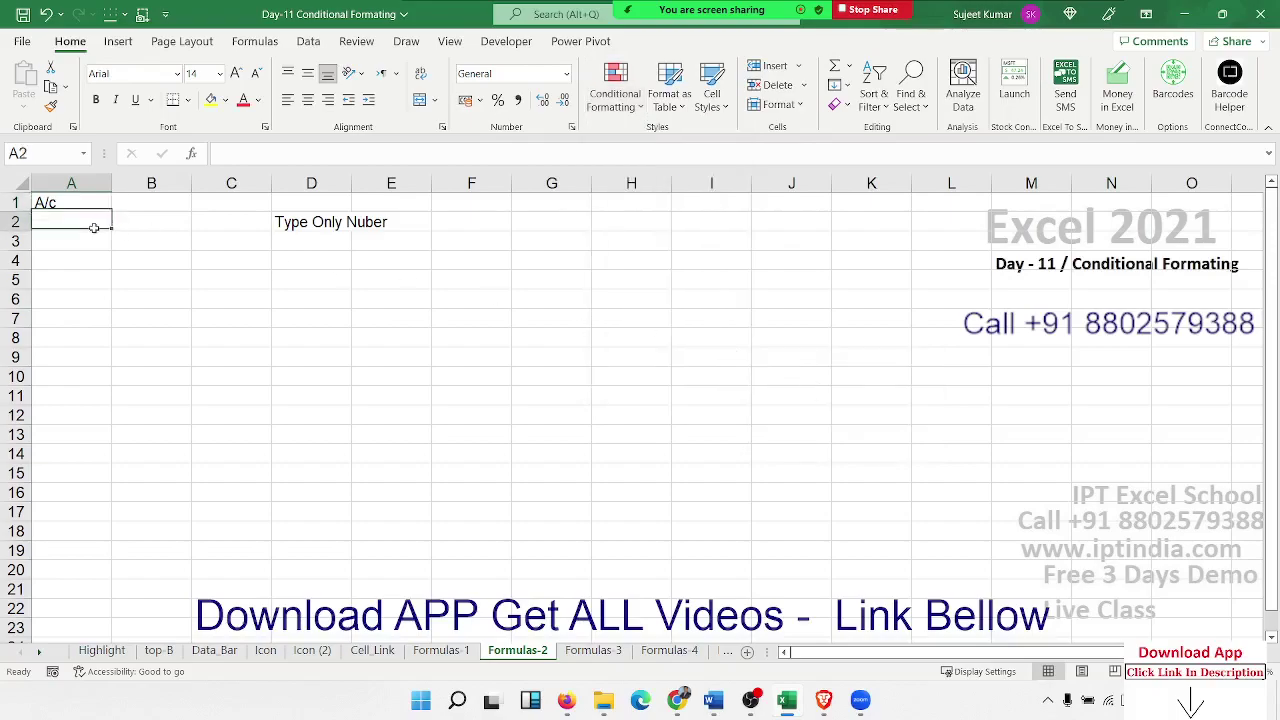
left_click(612, 92)
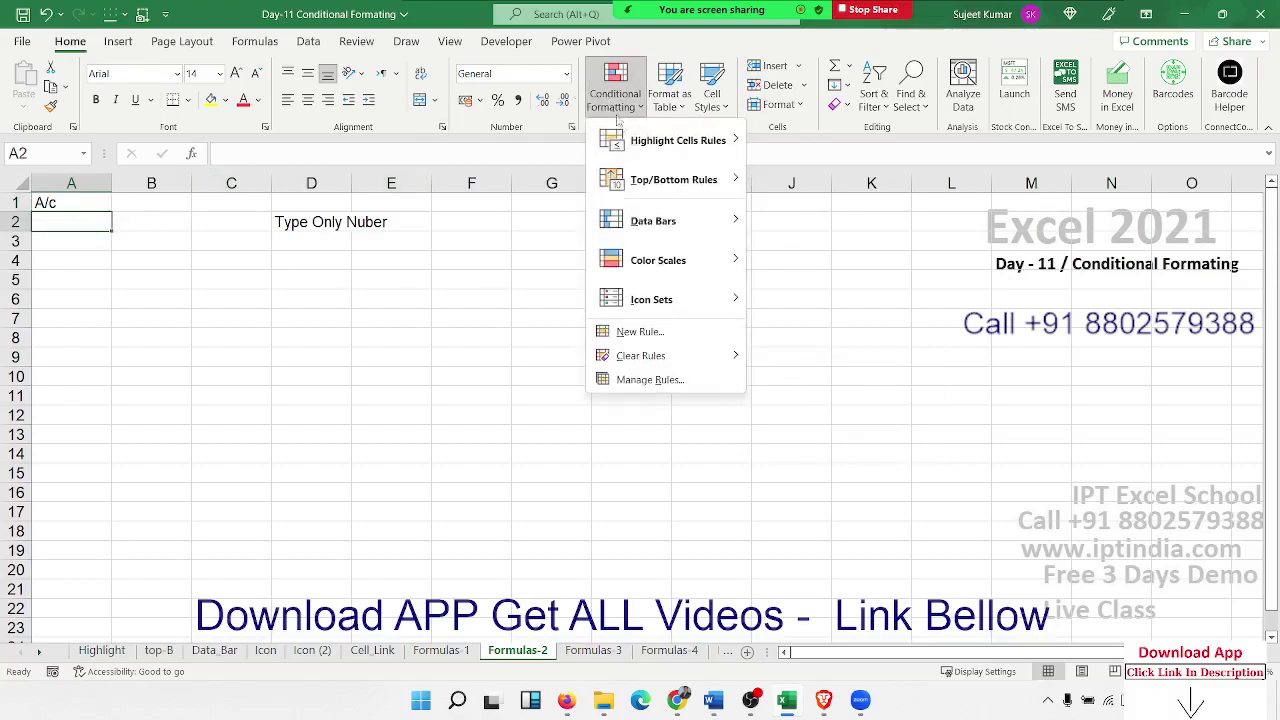
left_click(632, 332)
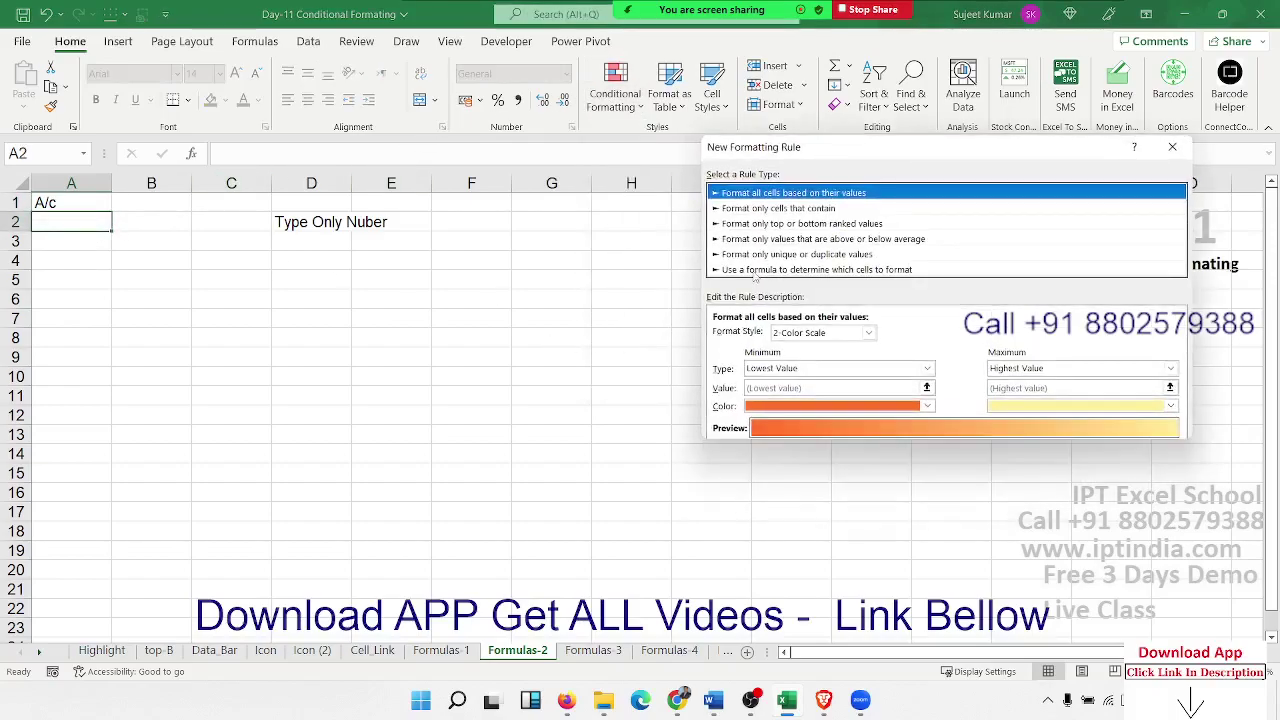
left_click(755, 270)
left_click(733, 336)
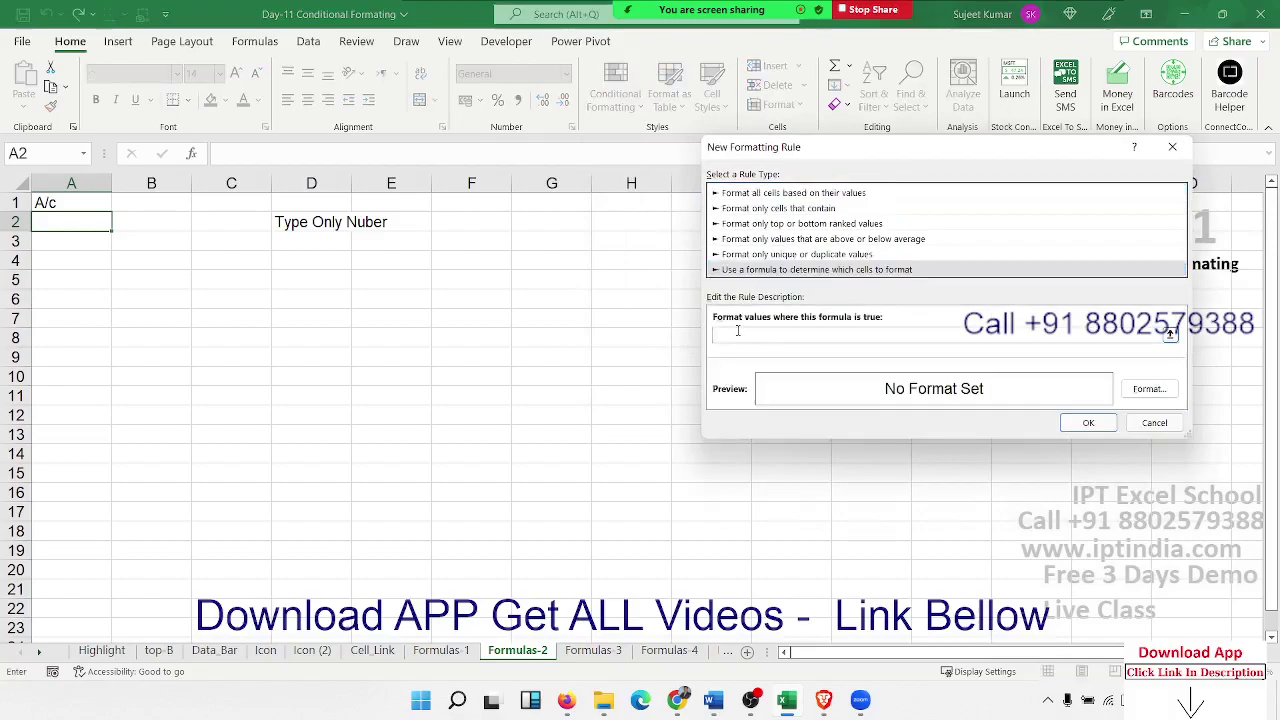
type("=istext(a2")
Give the A2 rule a red fill and save it.
left_click(1148, 388)
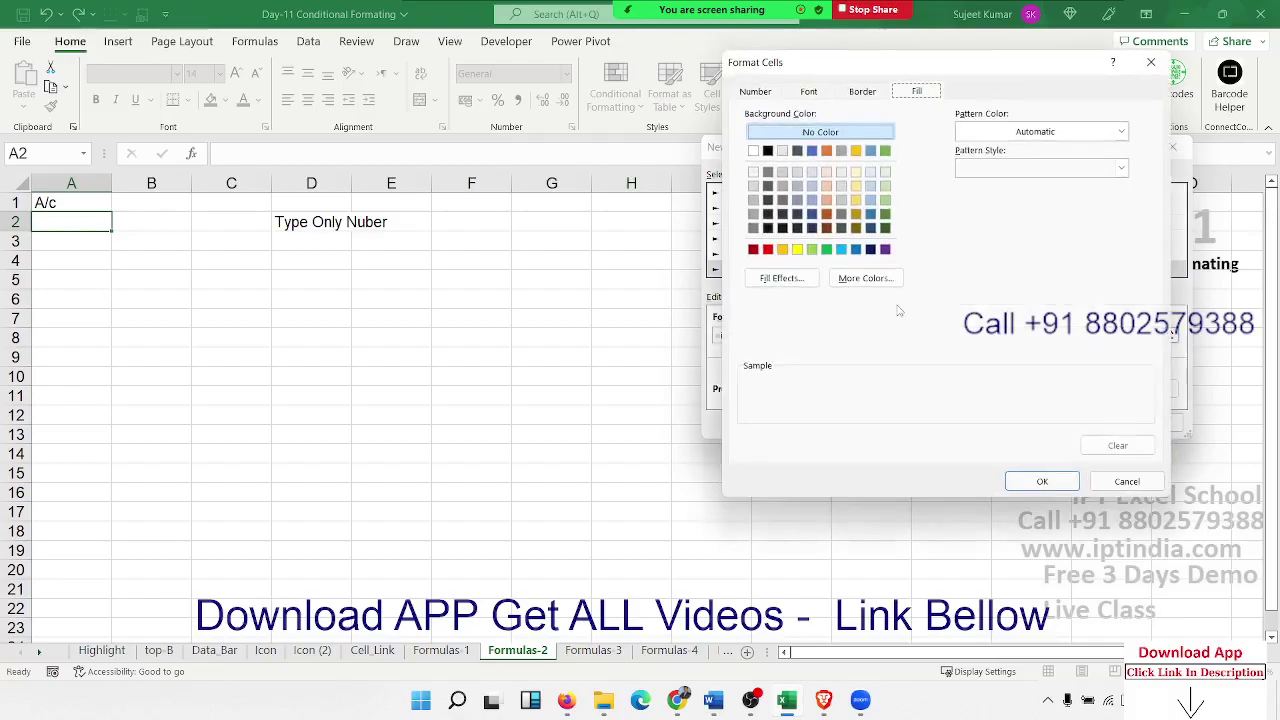
left_click(767, 249)
left_click(1042, 481)
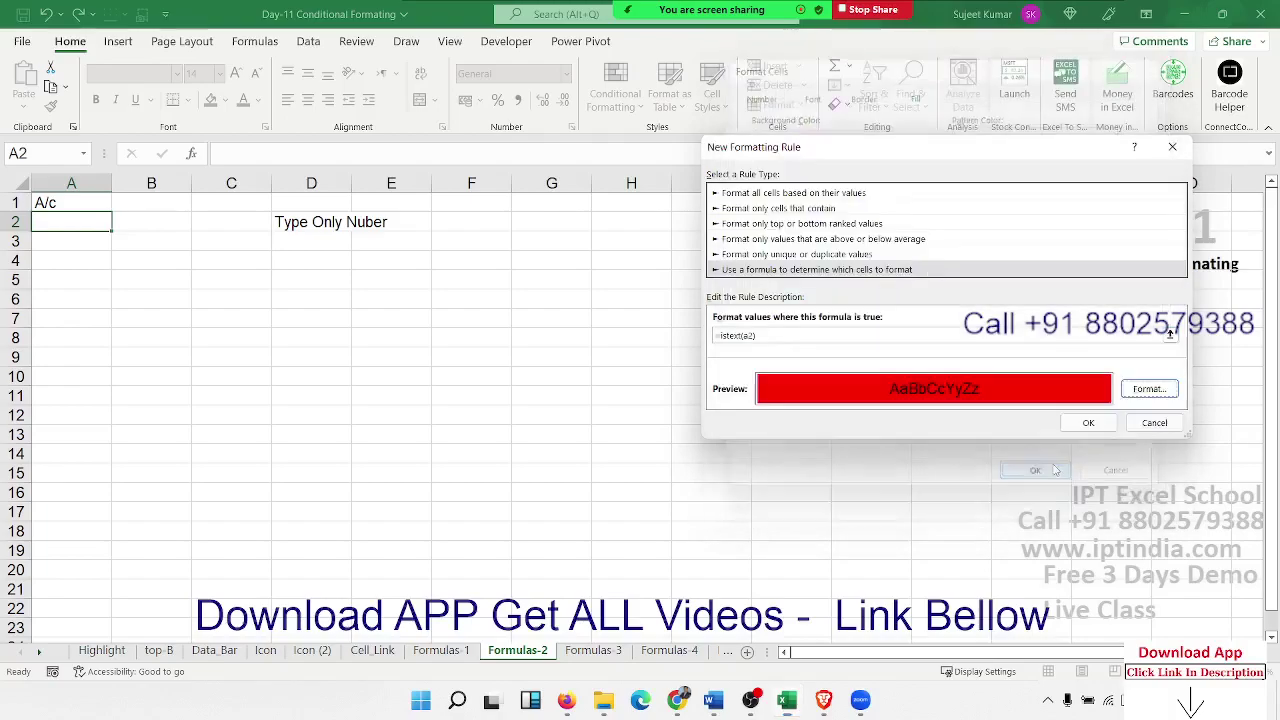
left_click(1088, 422)
Paint A2's red-text rule onto A2:A19 and enter 12542 in A5 as a test.
left_click(50, 107)
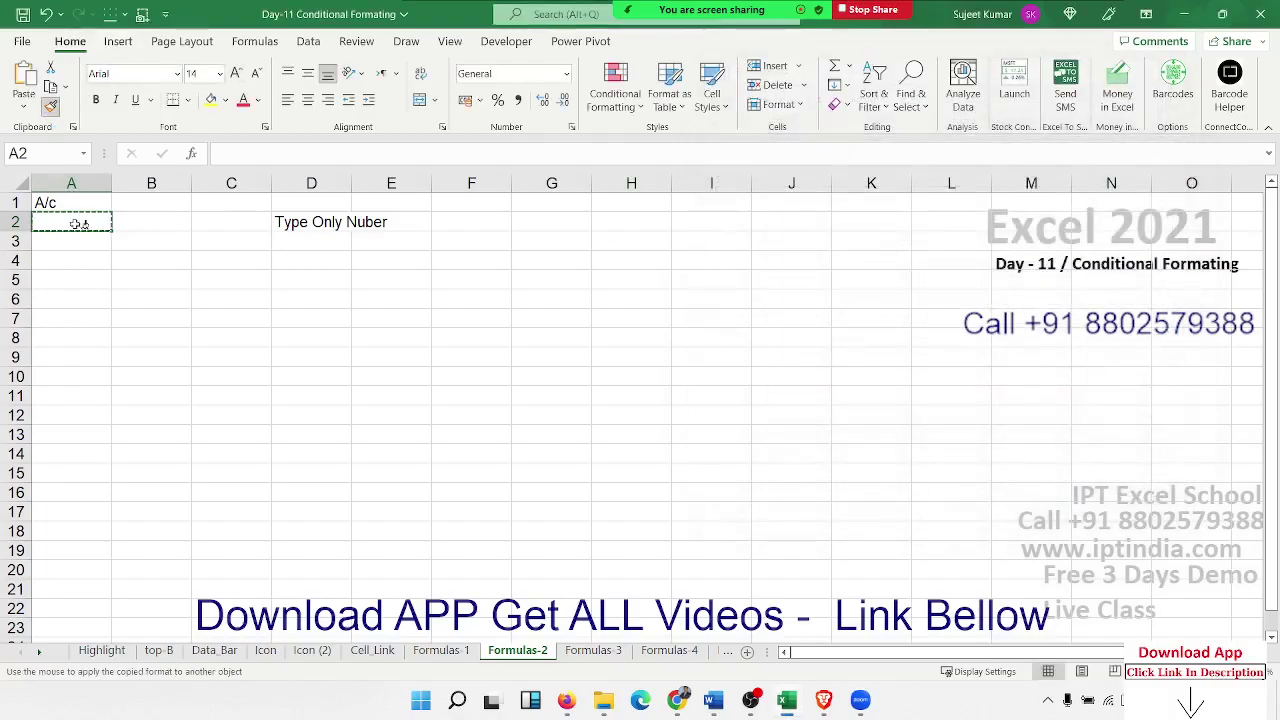
left_click_drag(78, 224, 66, 560)
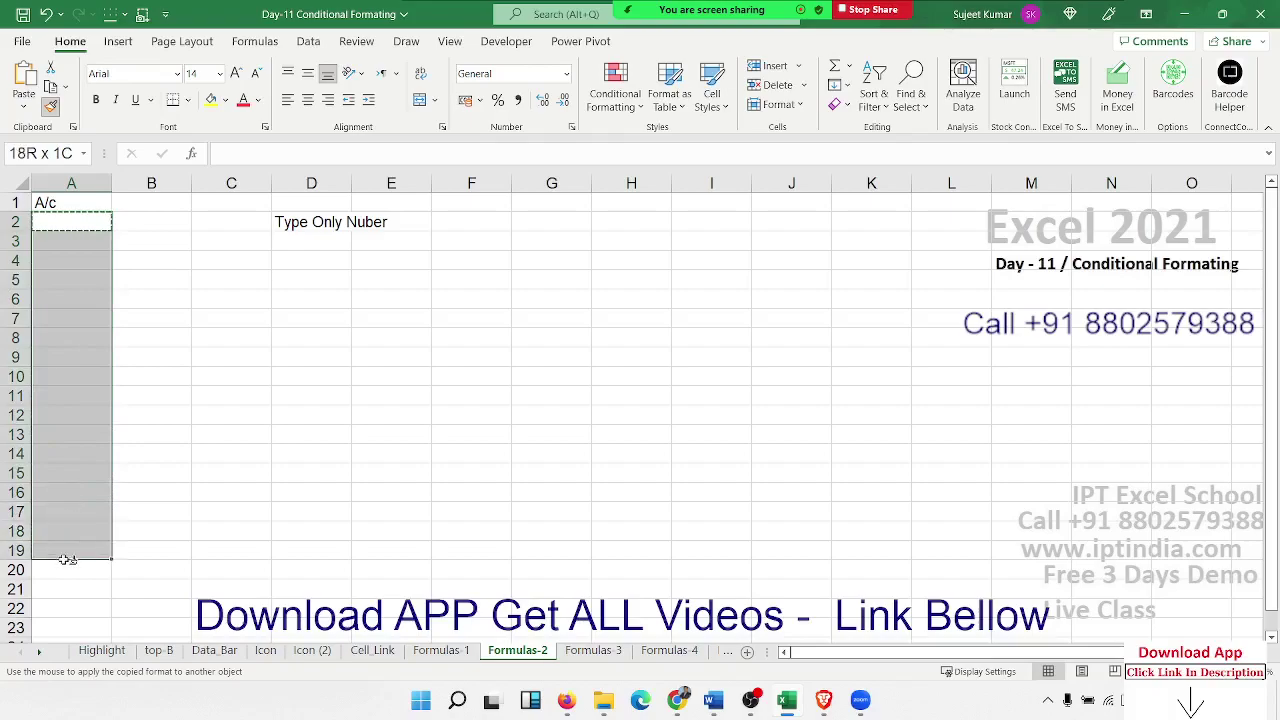
left_click(51, 279)
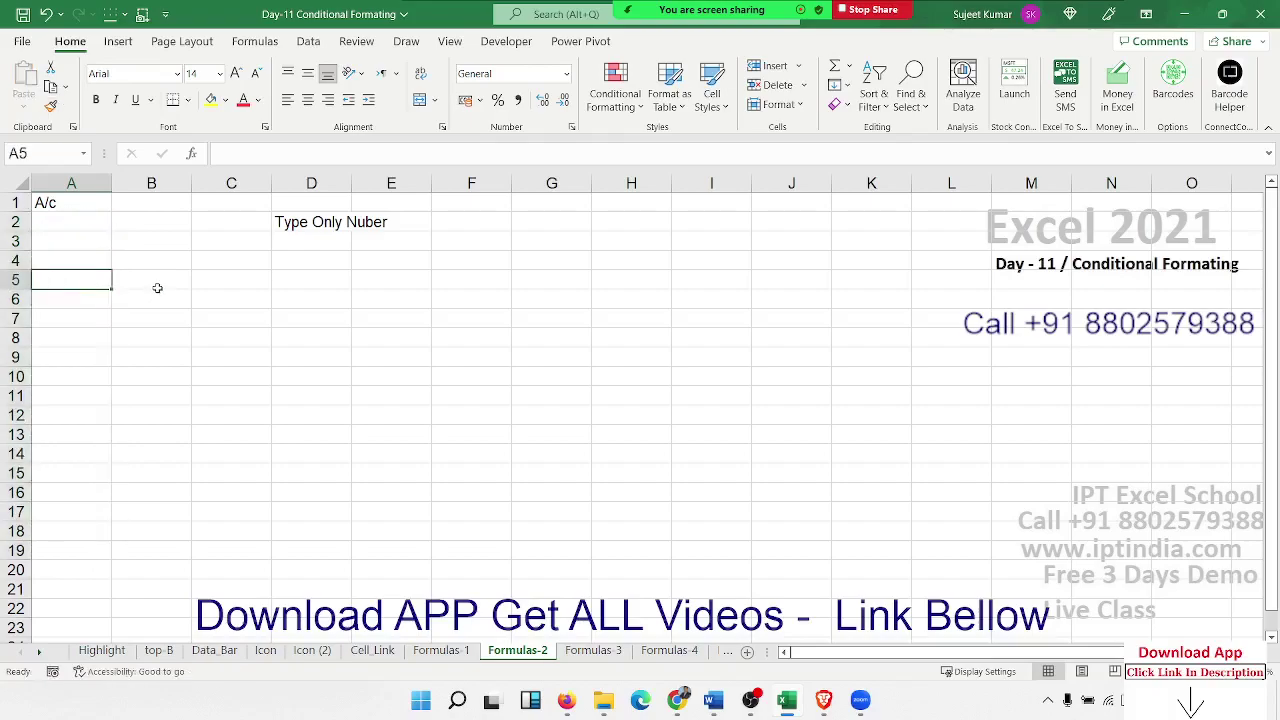
type("12542")
key("Return")
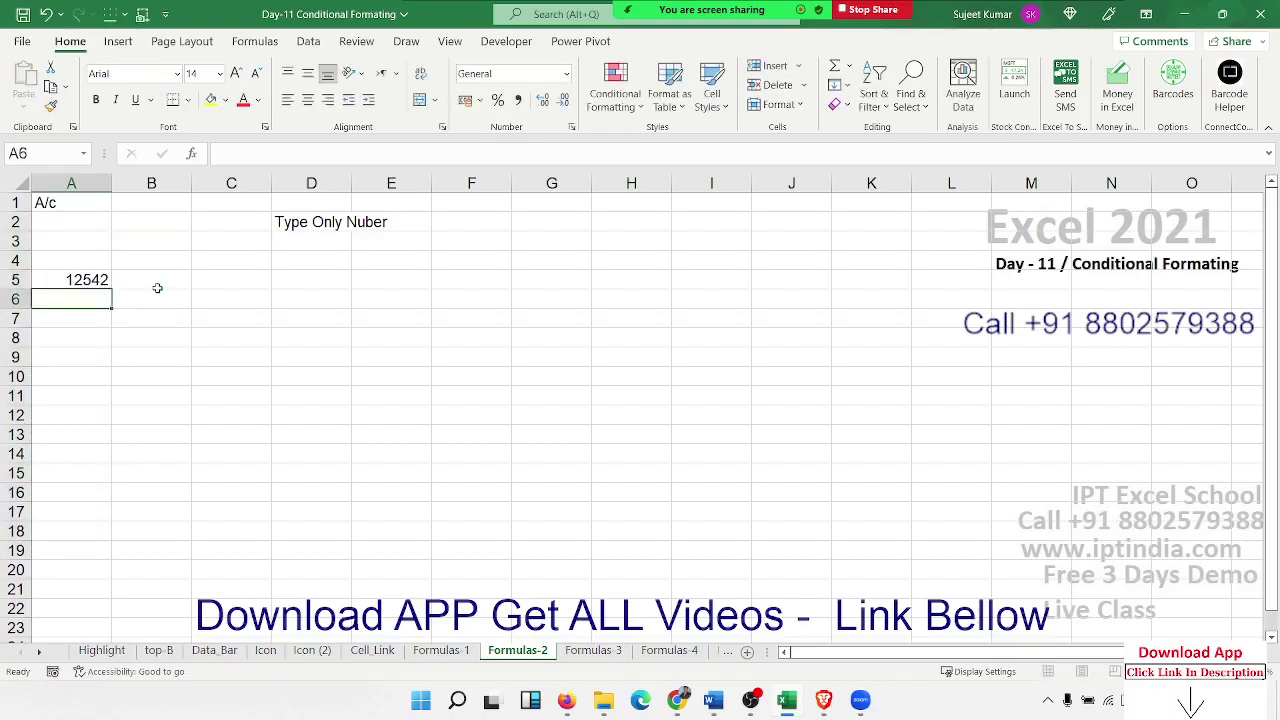
Enter sada in A6, which shows red, then move to the Formulas-3 sheet.
type("sada")
key("Return")
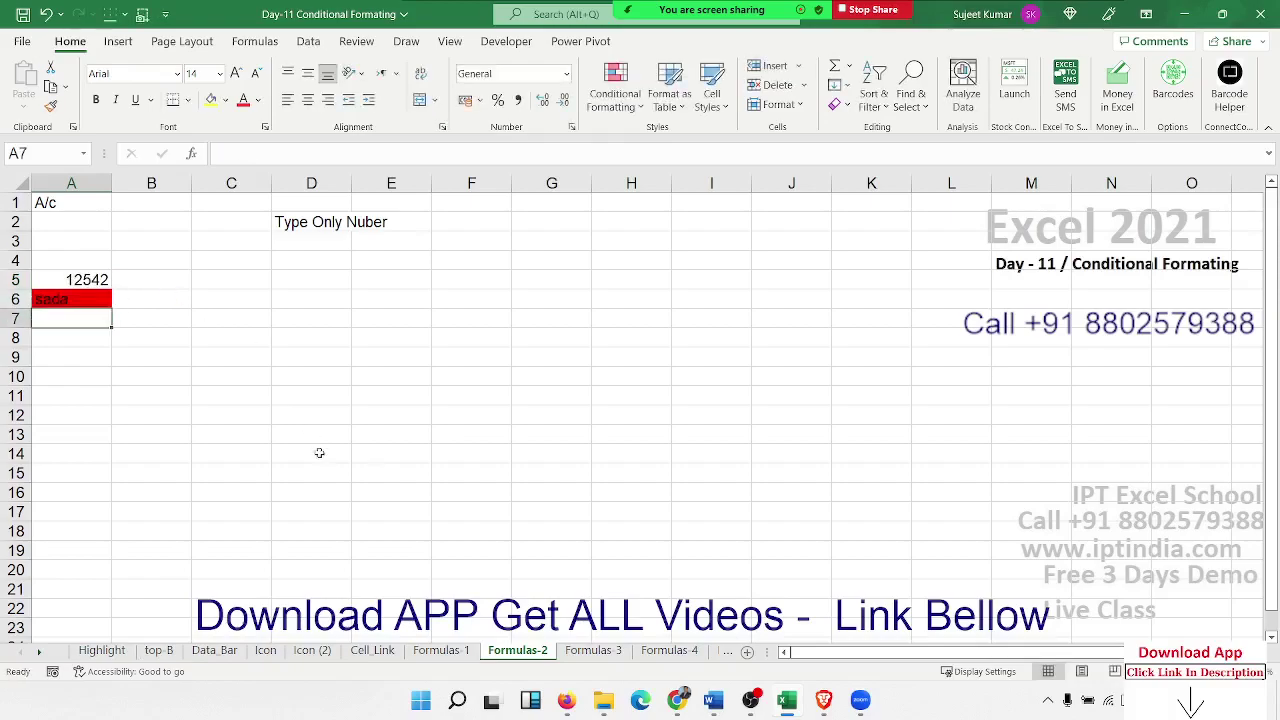
left_click(618, 651)
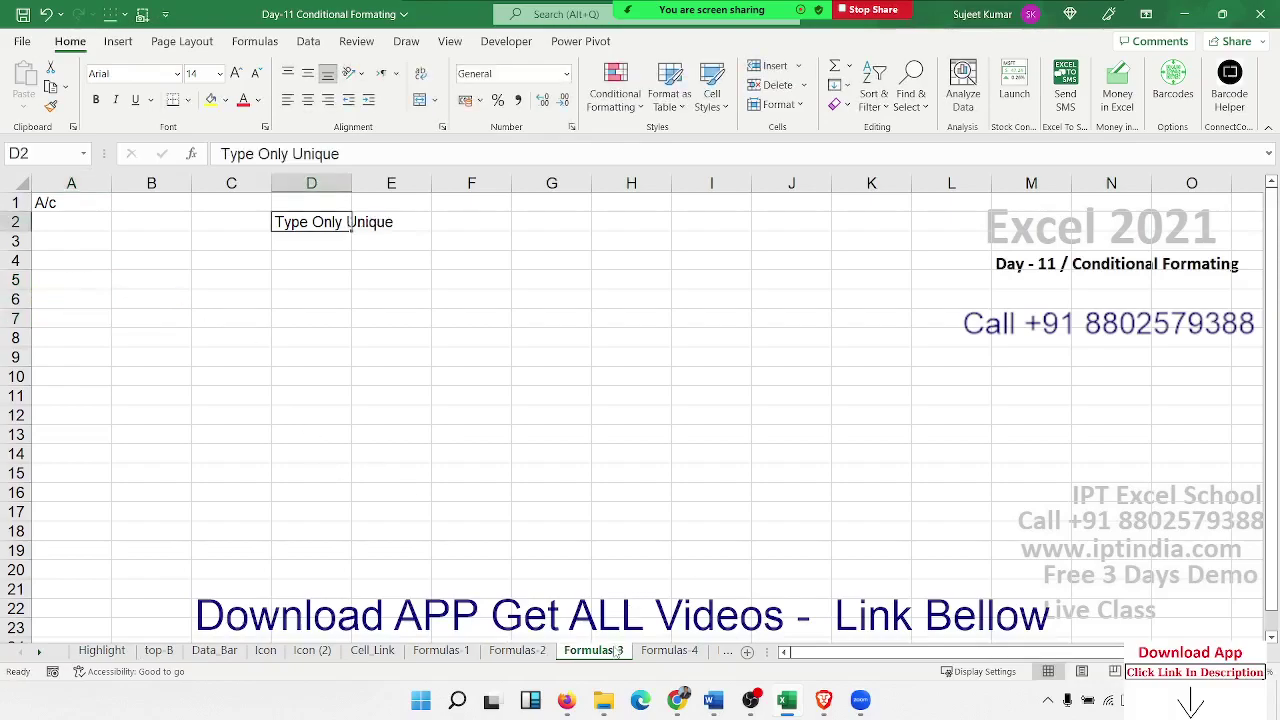
Enter the value 1 in both A2 and A4 of the A/c column.
left_click(383, 387)
left_click(309, 323)
left_click_drag(64, 230, 70, 462)
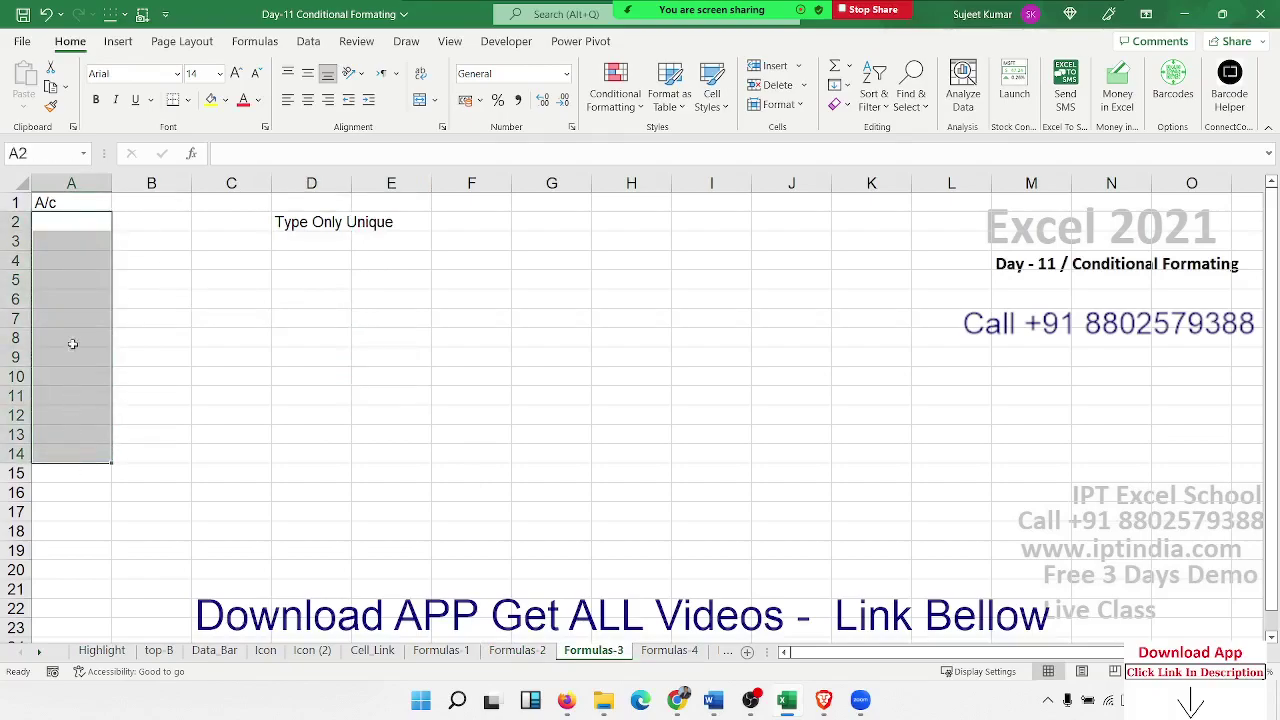
left_click(70, 221)
type("1")
key("Return")
key("Return")
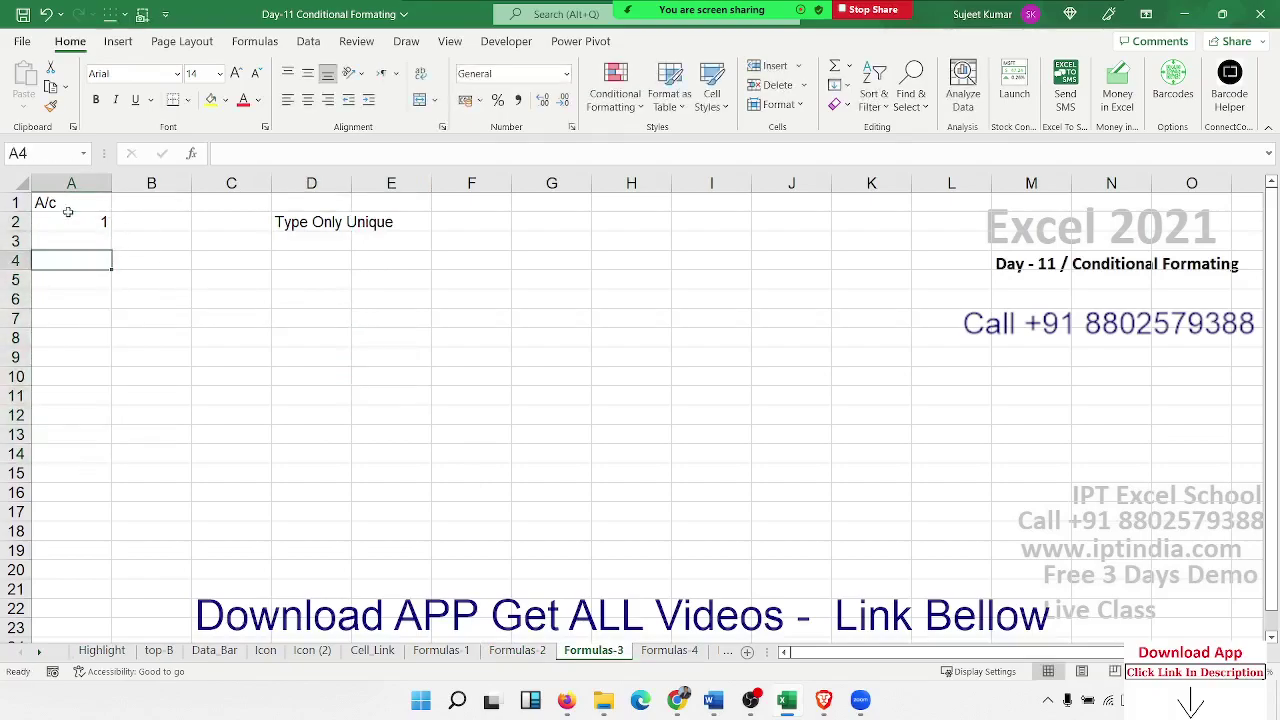
type("1")
key("Return")
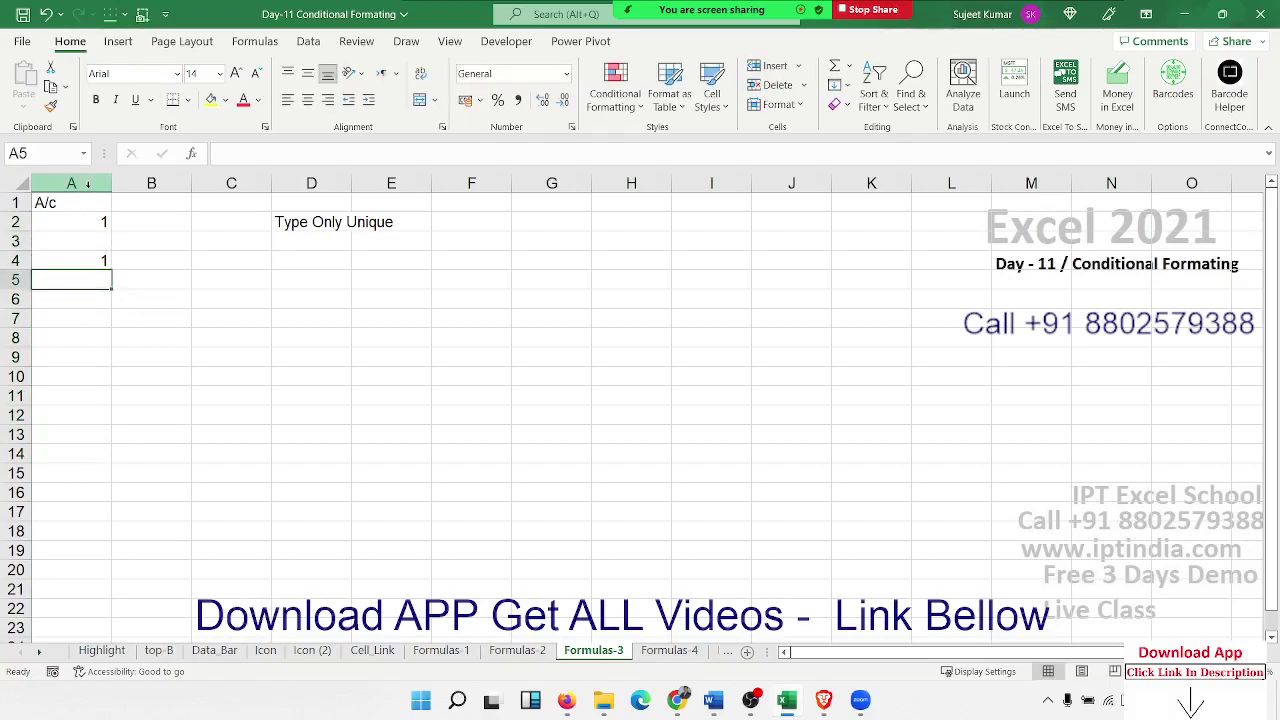
Preview a Duplicate Values highlight on column A, then cancel it without applying.
left_click(71, 183)
left_click(613, 100)
mouse_move(677, 140)
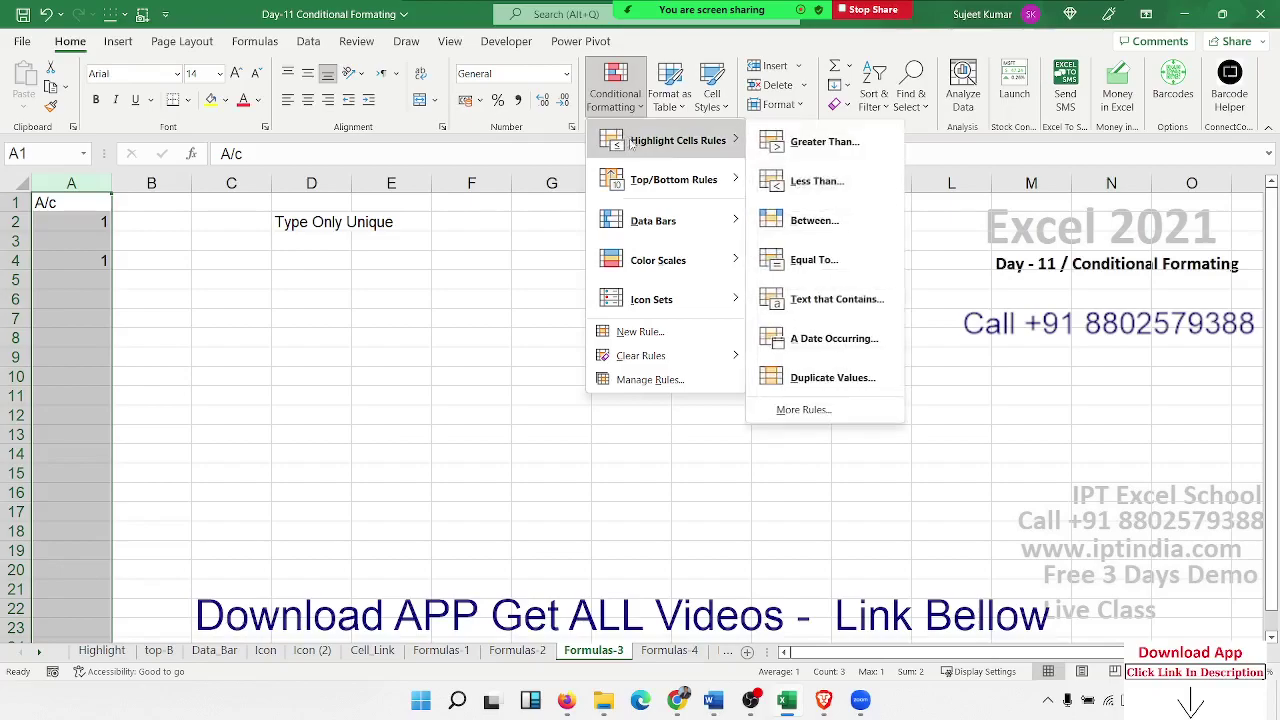
left_click(827, 392)
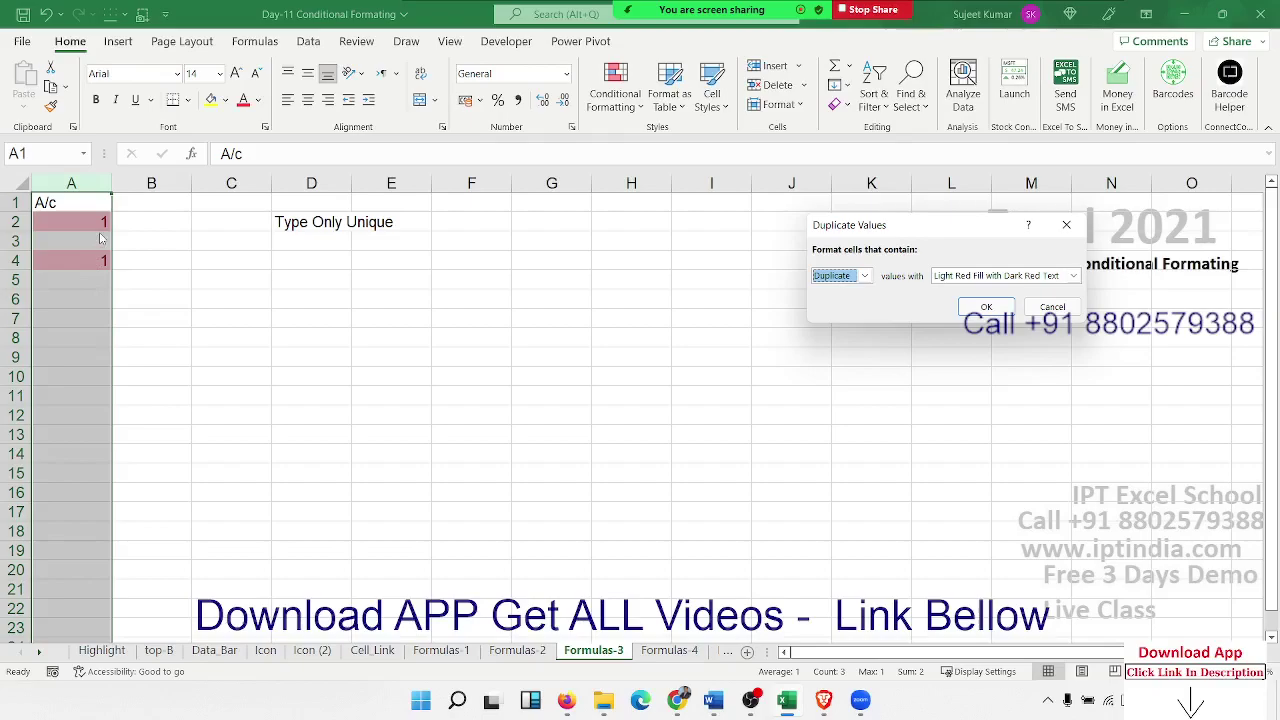
key("Escape")
left_click(132, 222)
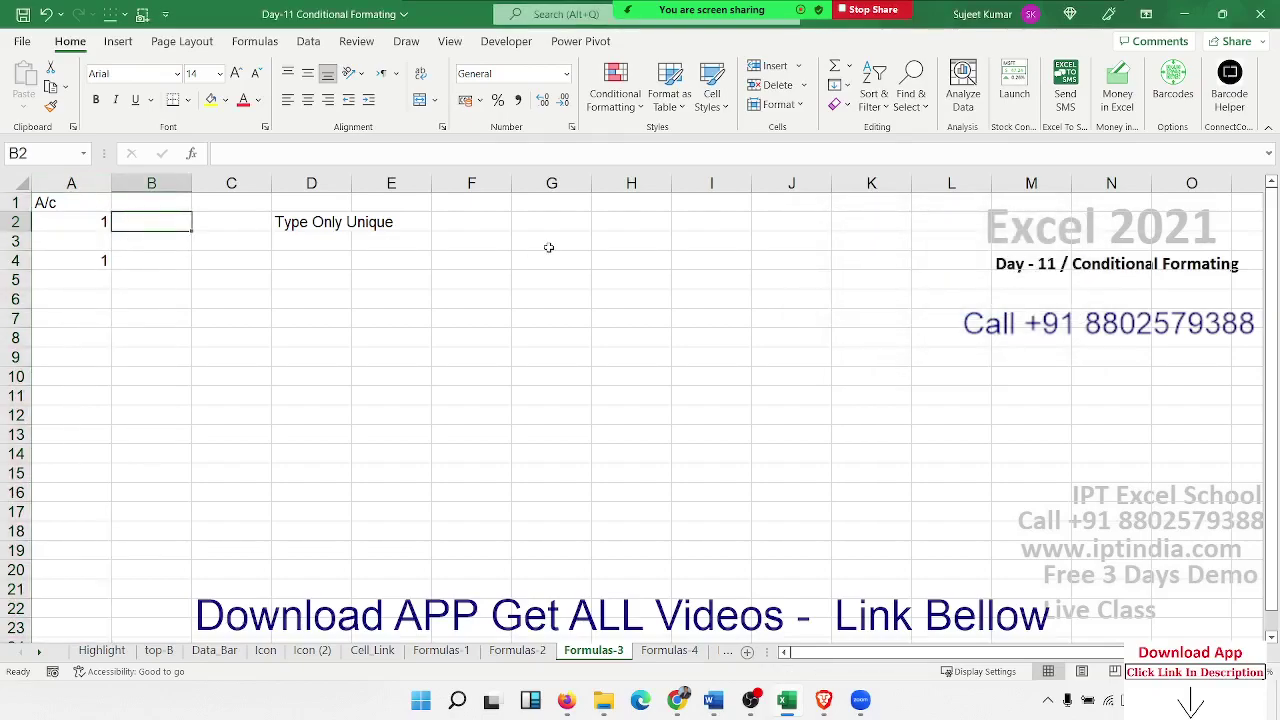
Enter the formula =COUNTIF($A$2:A2,A2) in B2 with the range start locked.
type("=cou")
key("Down")
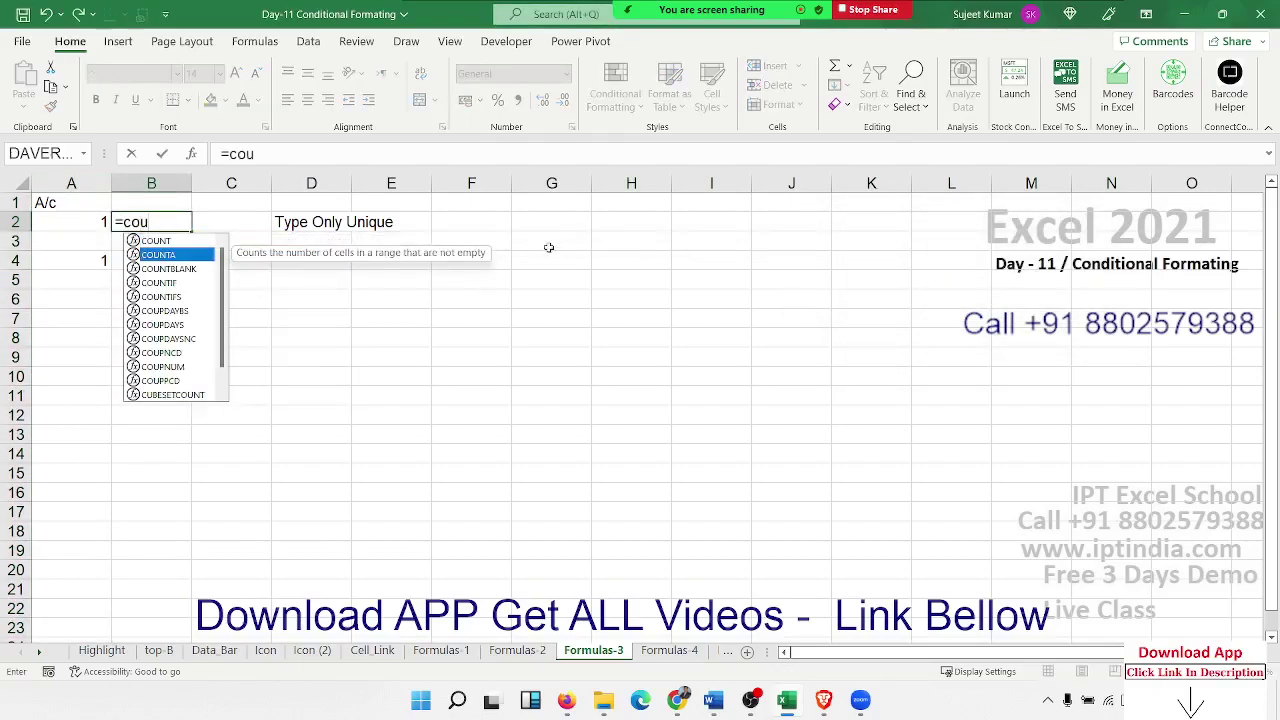
key("Down")
key("Down")
key("Tab")
key("Left")
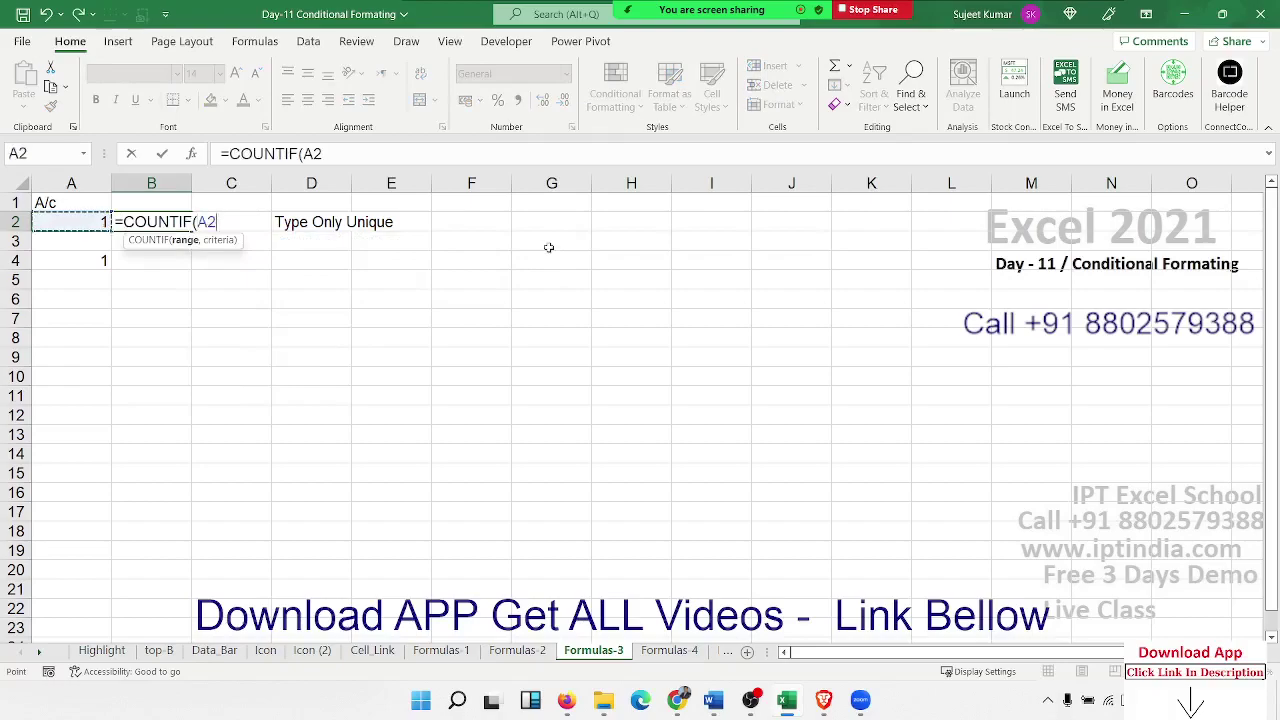
key("F8")
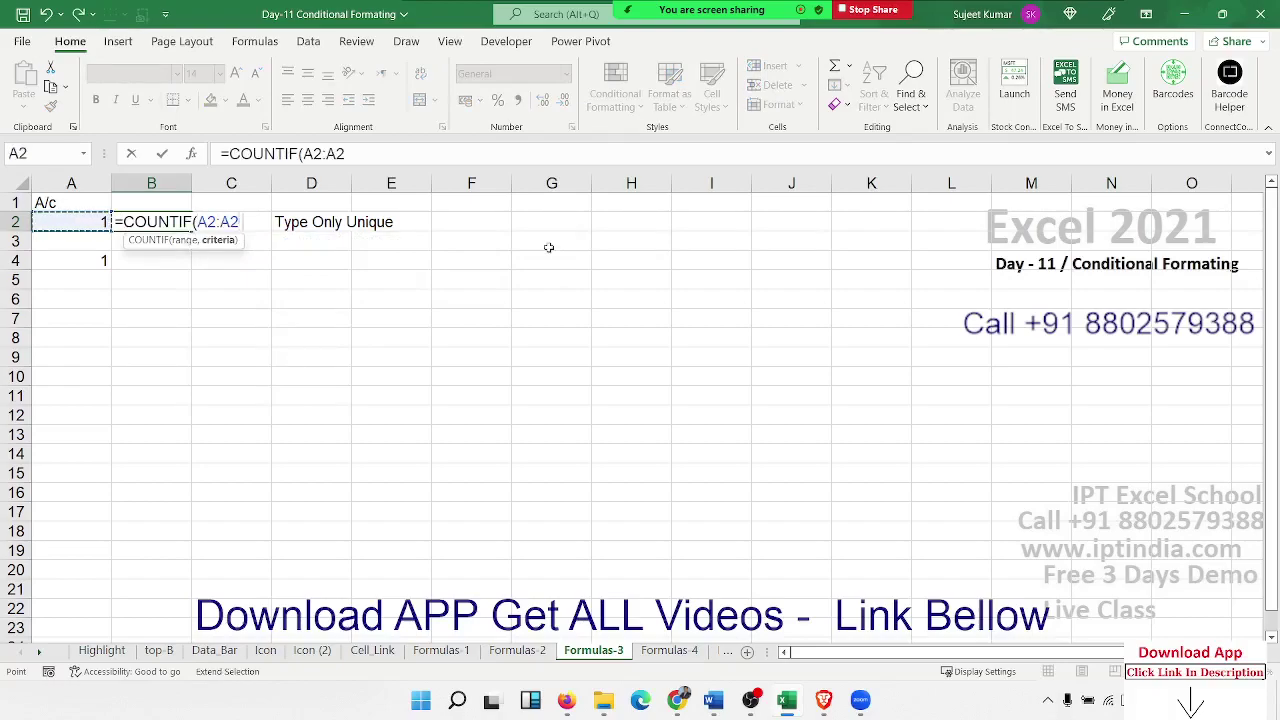
type(",")
key("Left")
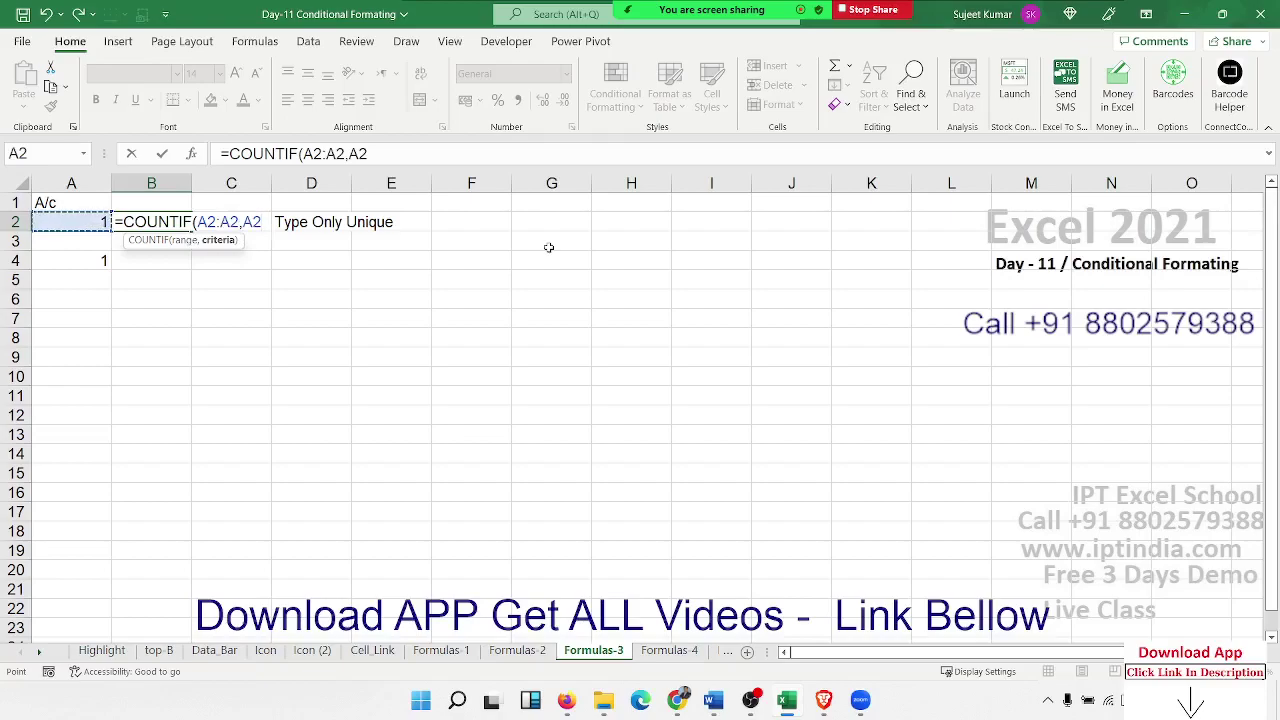
type(")")
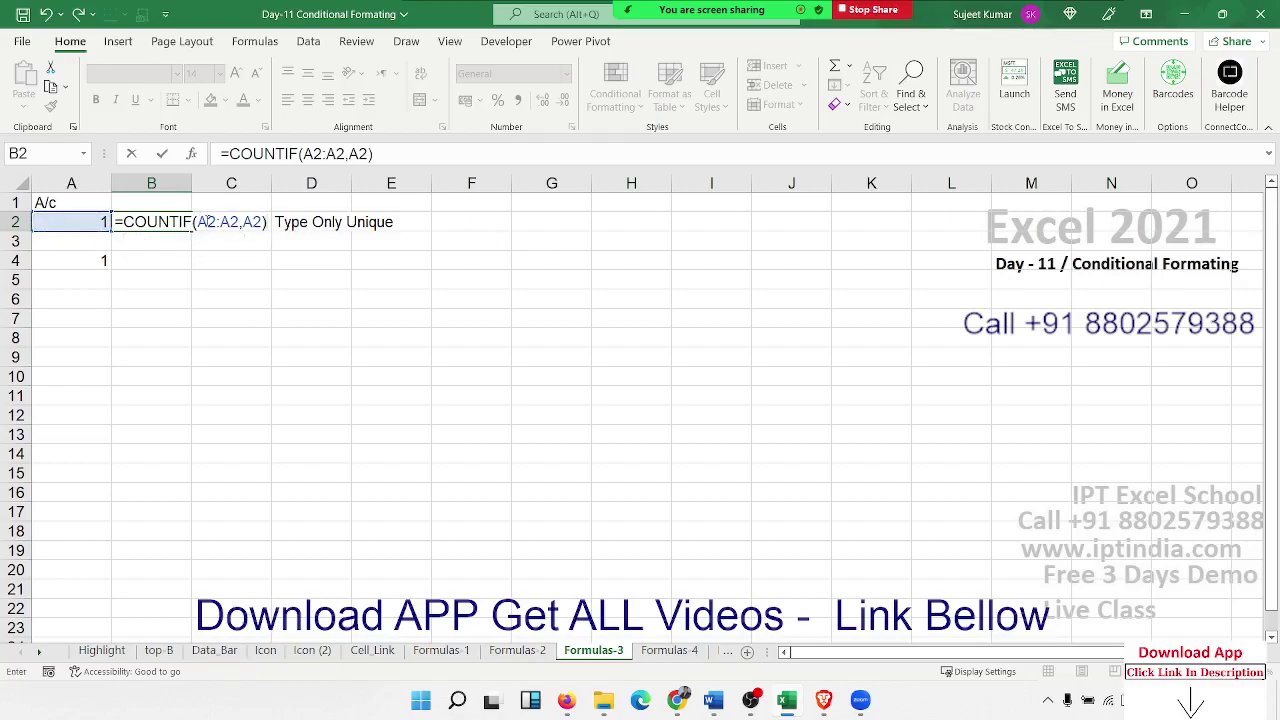
left_click(207, 221)
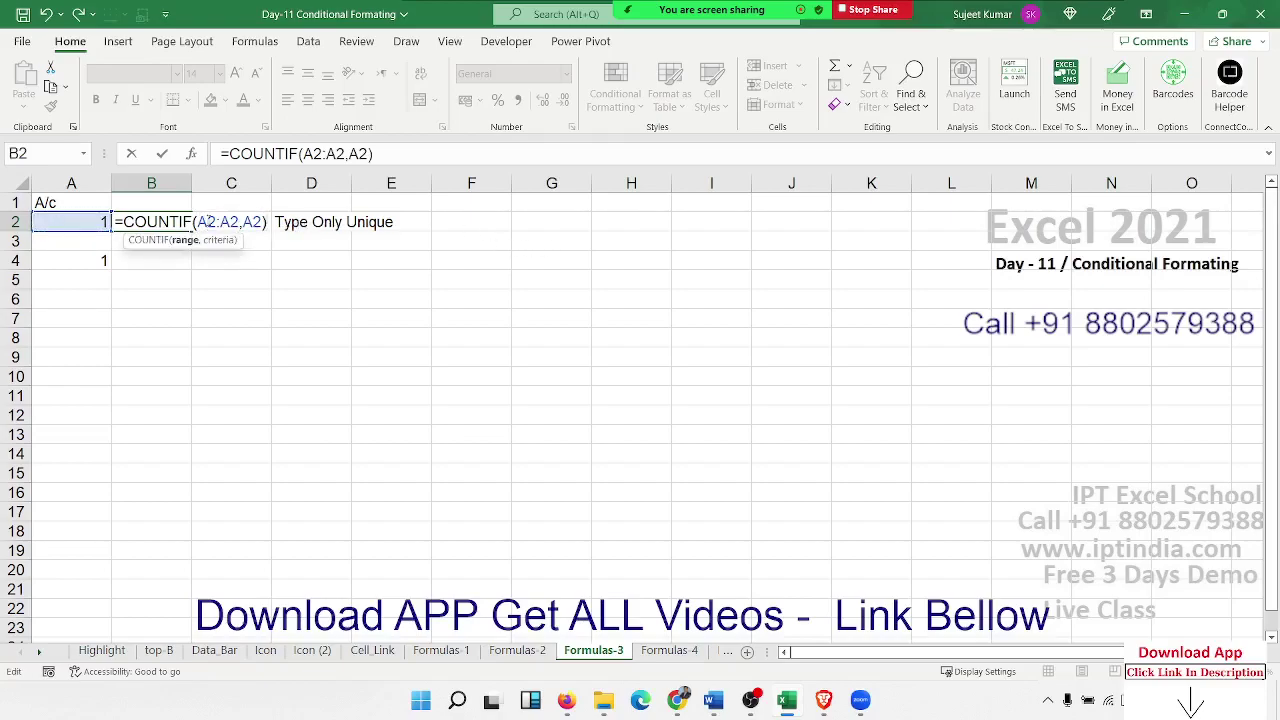
key("F4")
key("Return")
Fill the COUNTIF formula down to B6 (1, 0, 2, 0, 0) and copy its text.
left_click(186, 223)
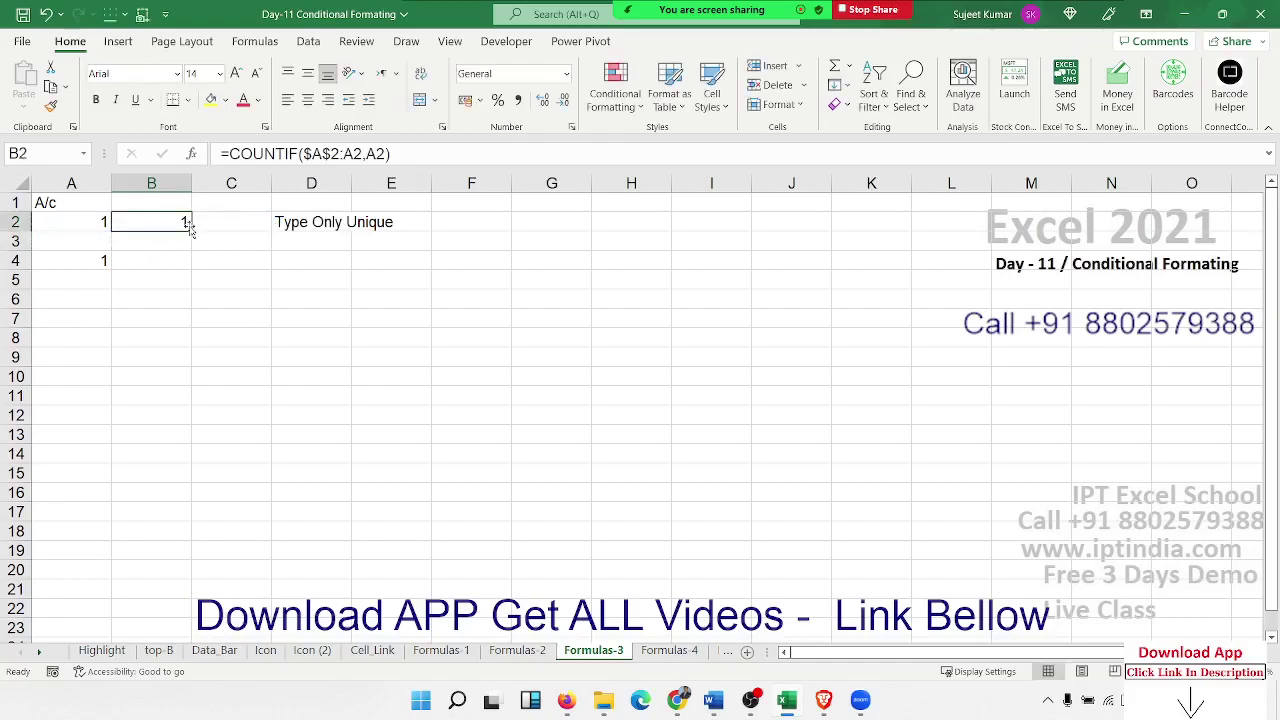
left_click_drag(190, 230, 192, 300)
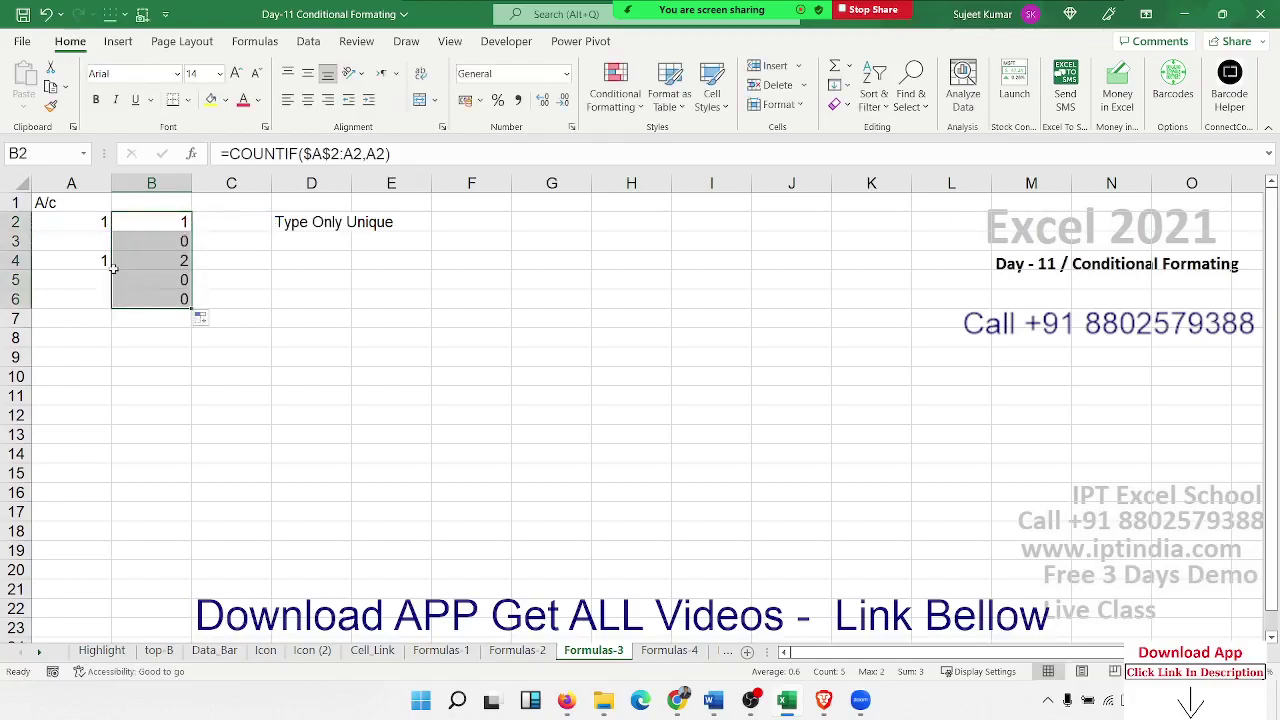
left_click_drag(100, 262, 150, 262)
left_click(155, 222)
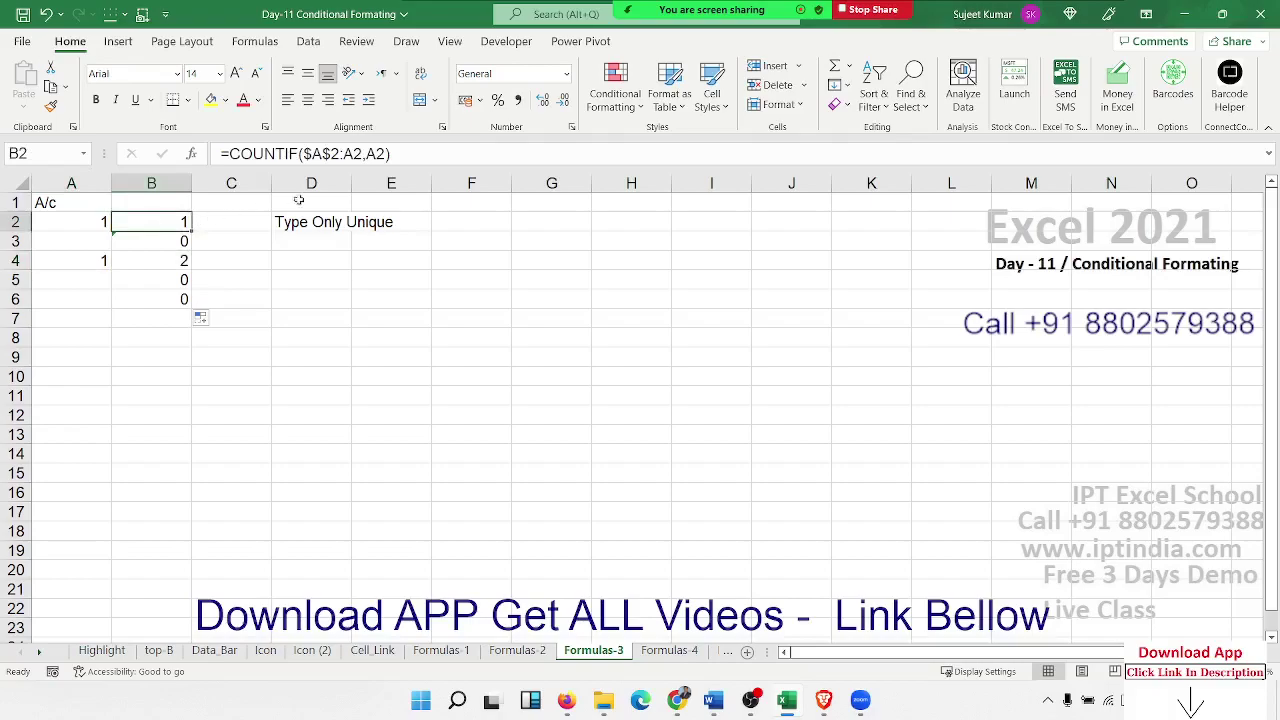
left_click_drag(399, 153, 221, 155)
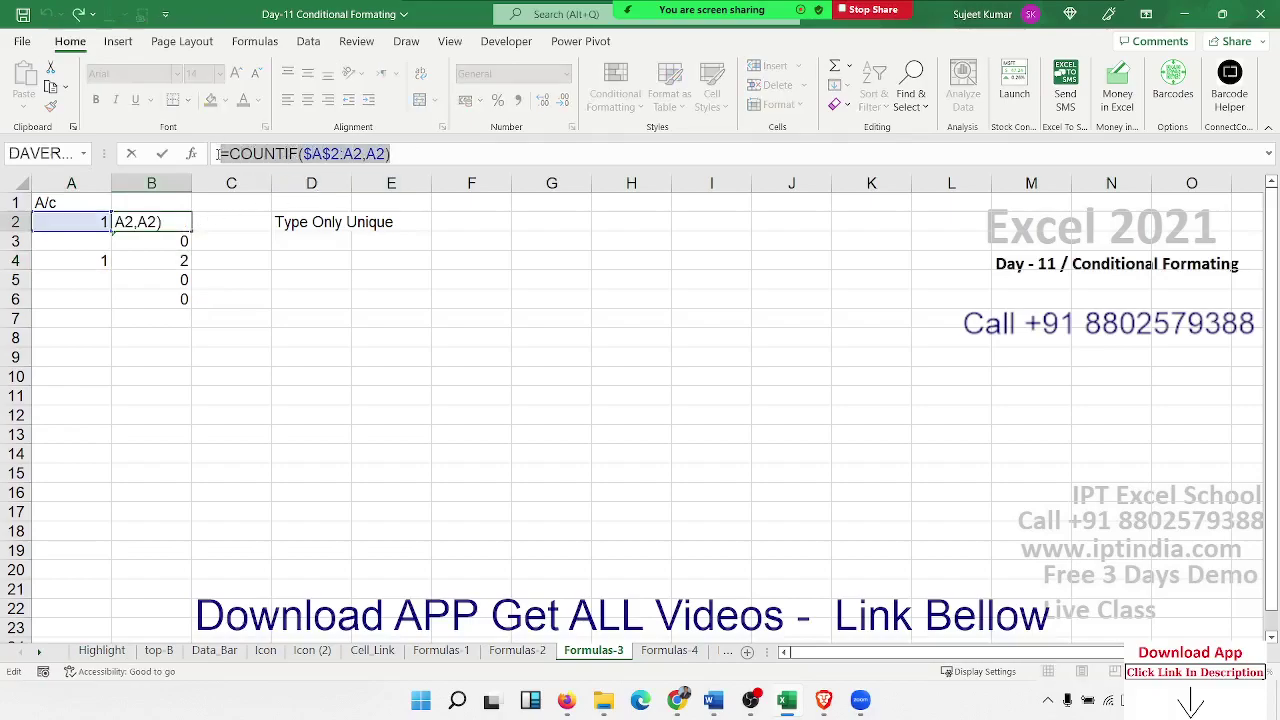
key("Escape")
left_click(110, 221)
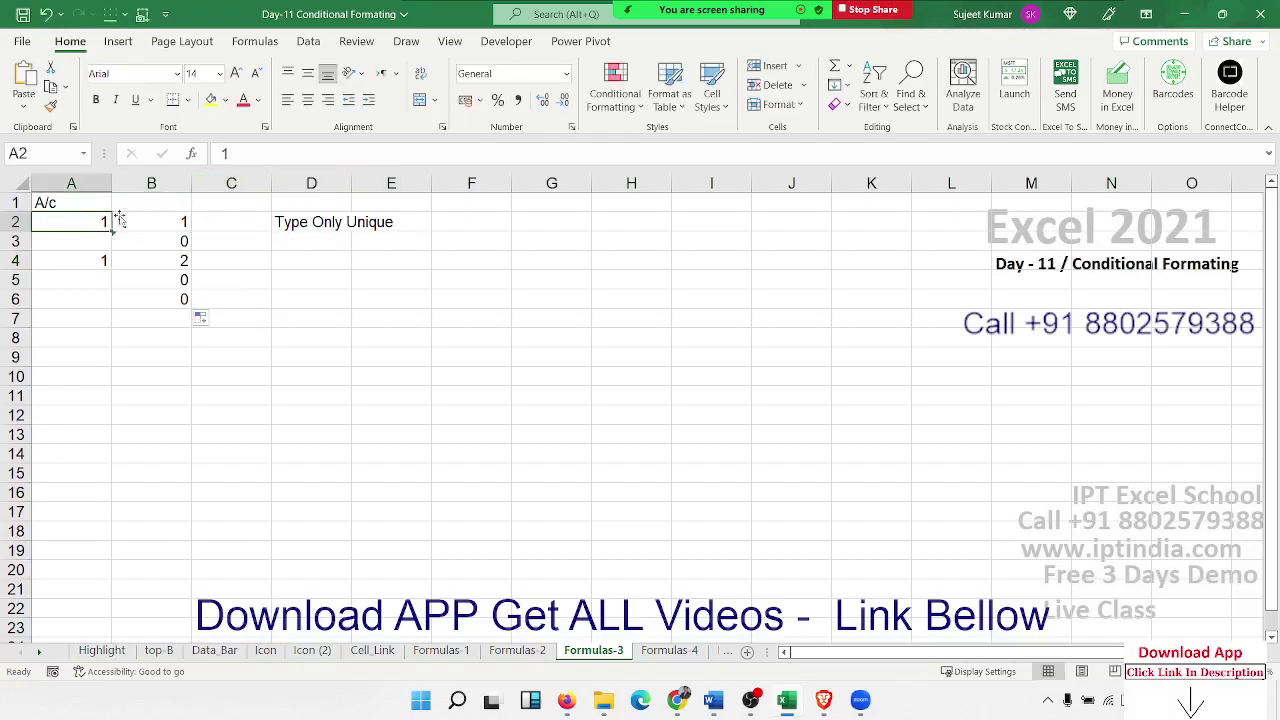
Give A2 a new formula rule =COUNTIF($A$2:A2,A2) with a red fill.
left_click(613, 95)
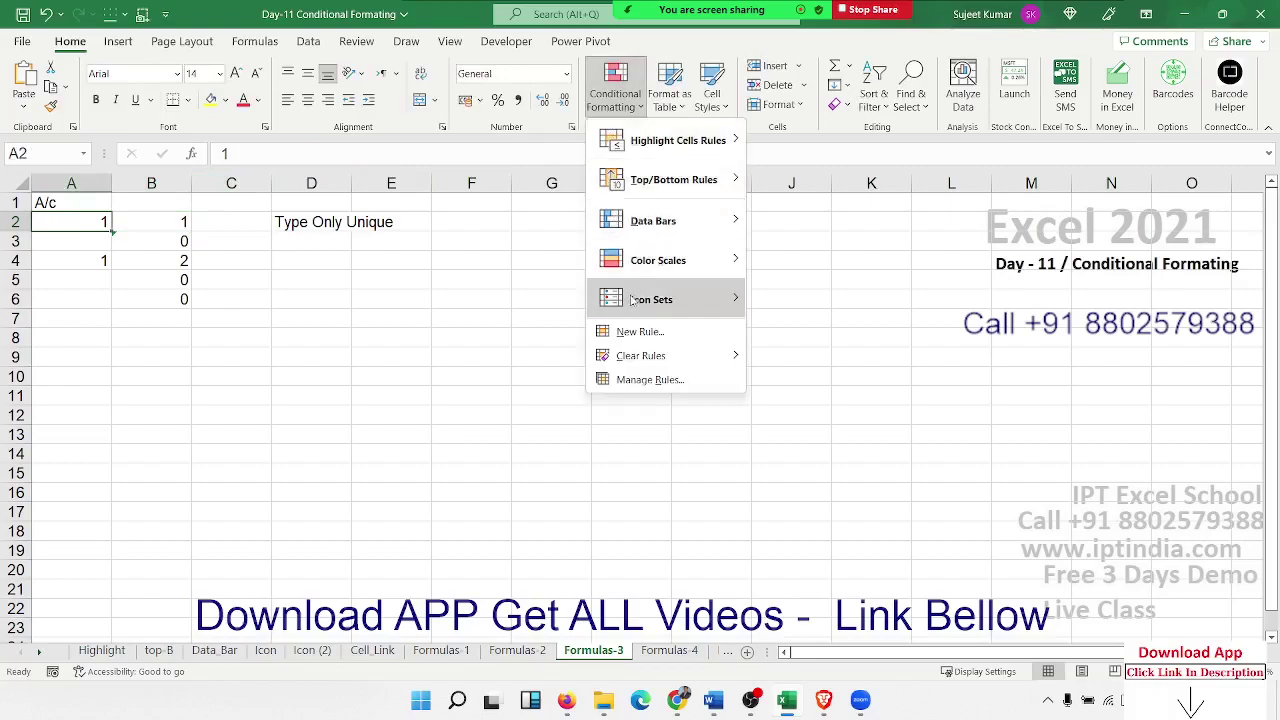
left_click(637, 331)
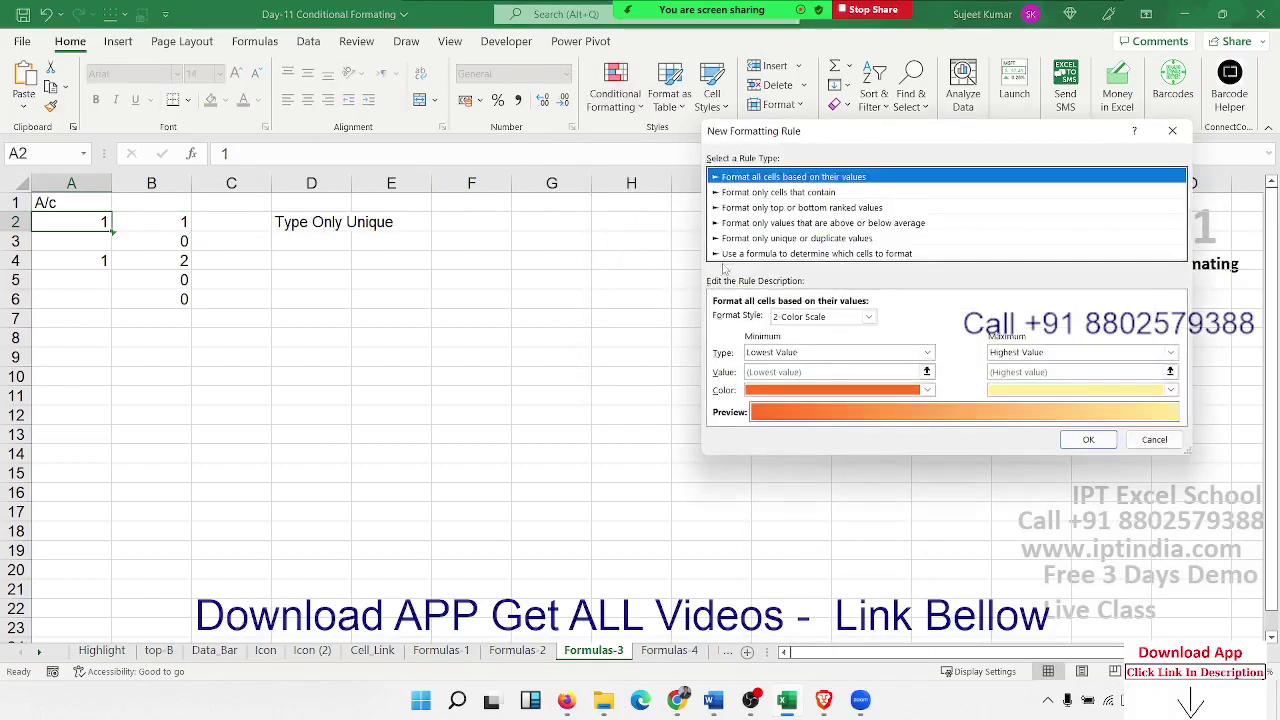
left_click(724, 254)
type("=COUNTIF($A$2:A2,A2)")
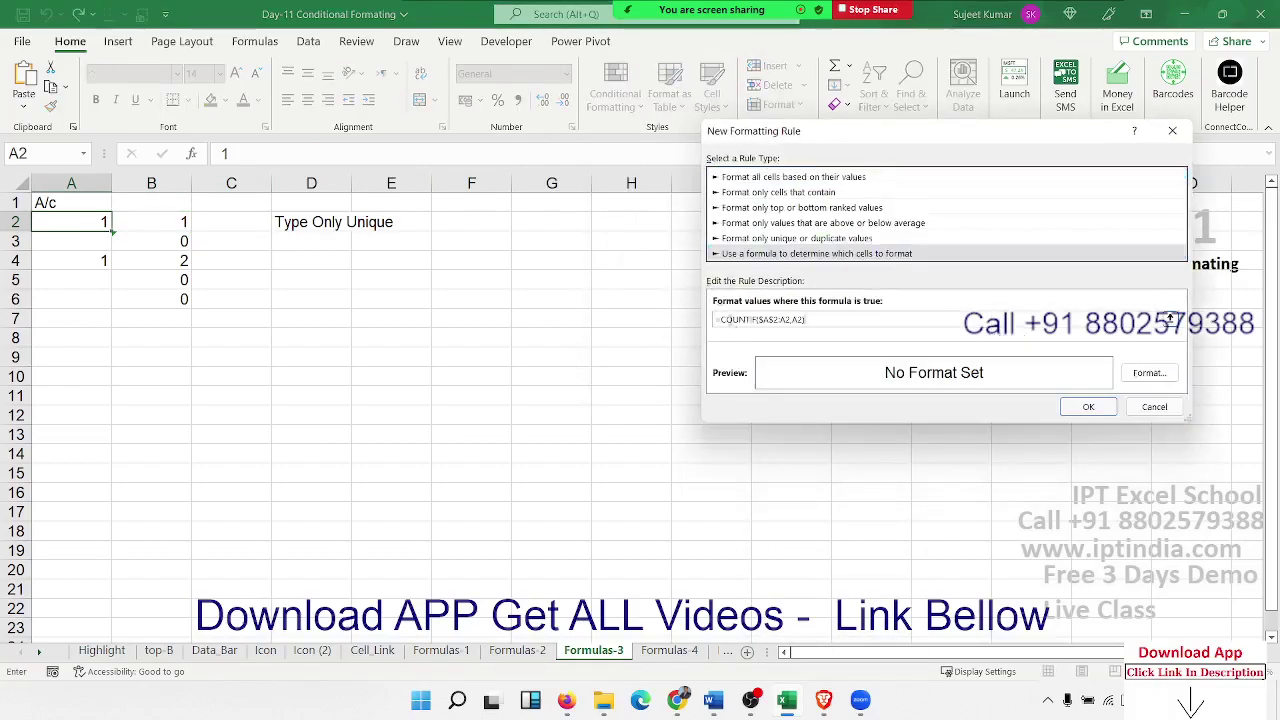
left_click(1149, 372)
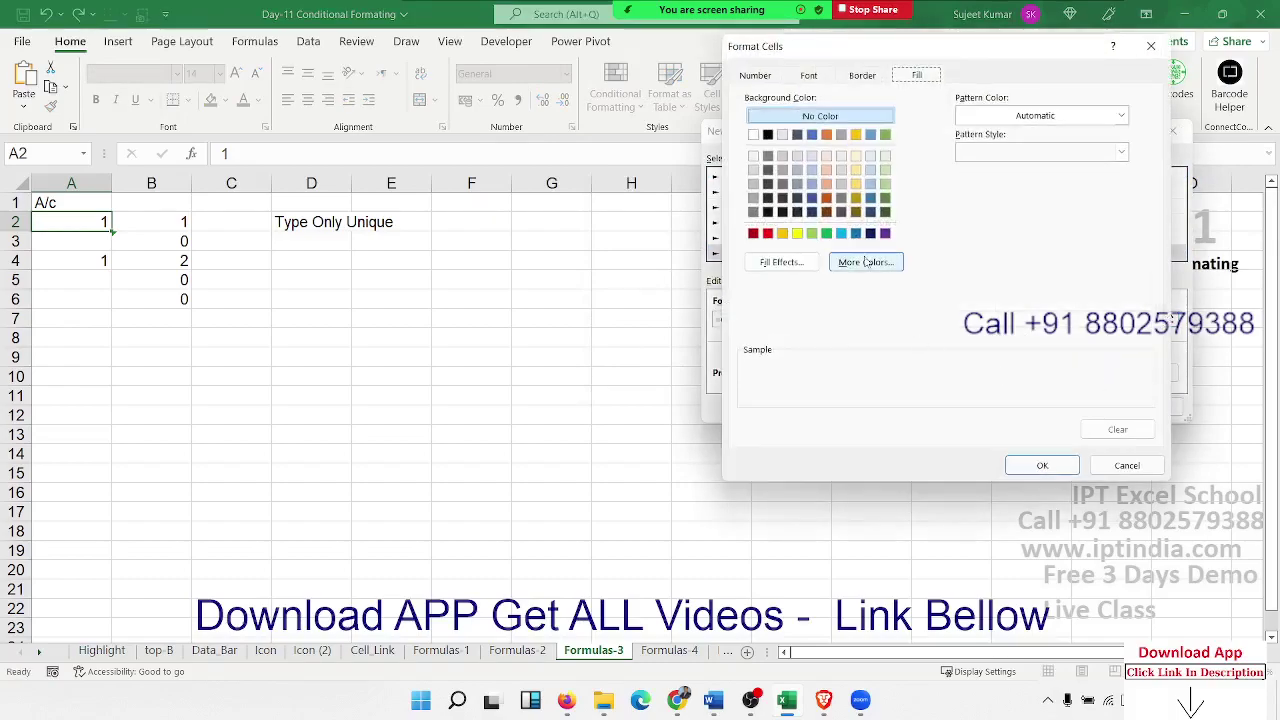
left_click(768, 233)
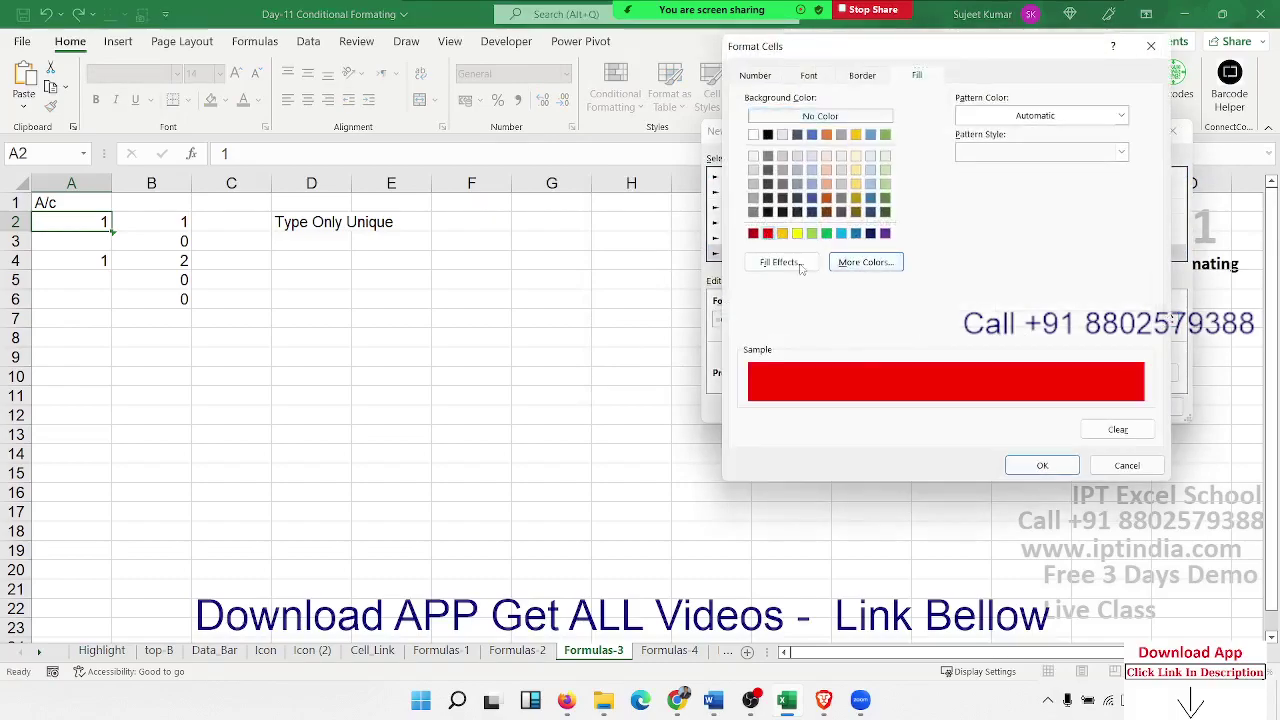
left_click(1042, 465)
left_click(1088, 410)
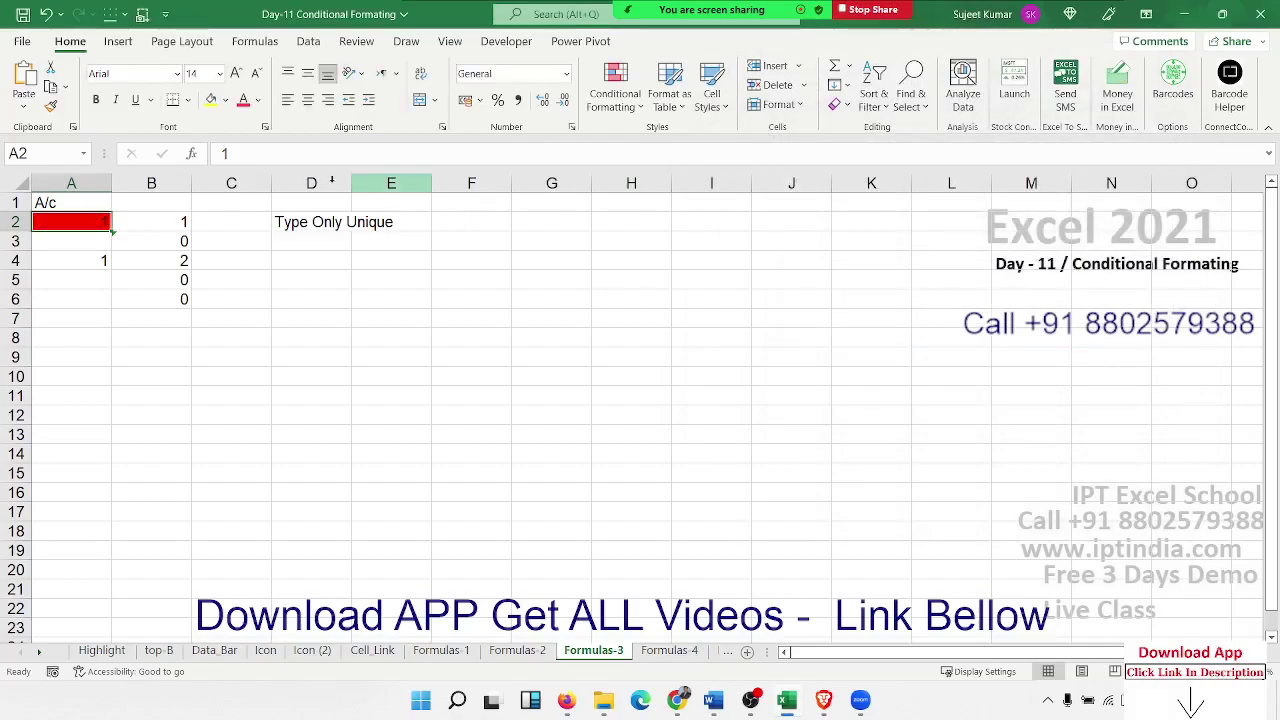
Paint A2's COUNTIF rule onto A2:A15 and enter 2 in A8 as a test.
left_click(50, 106)
left_click_drag(72, 222, 90, 475)
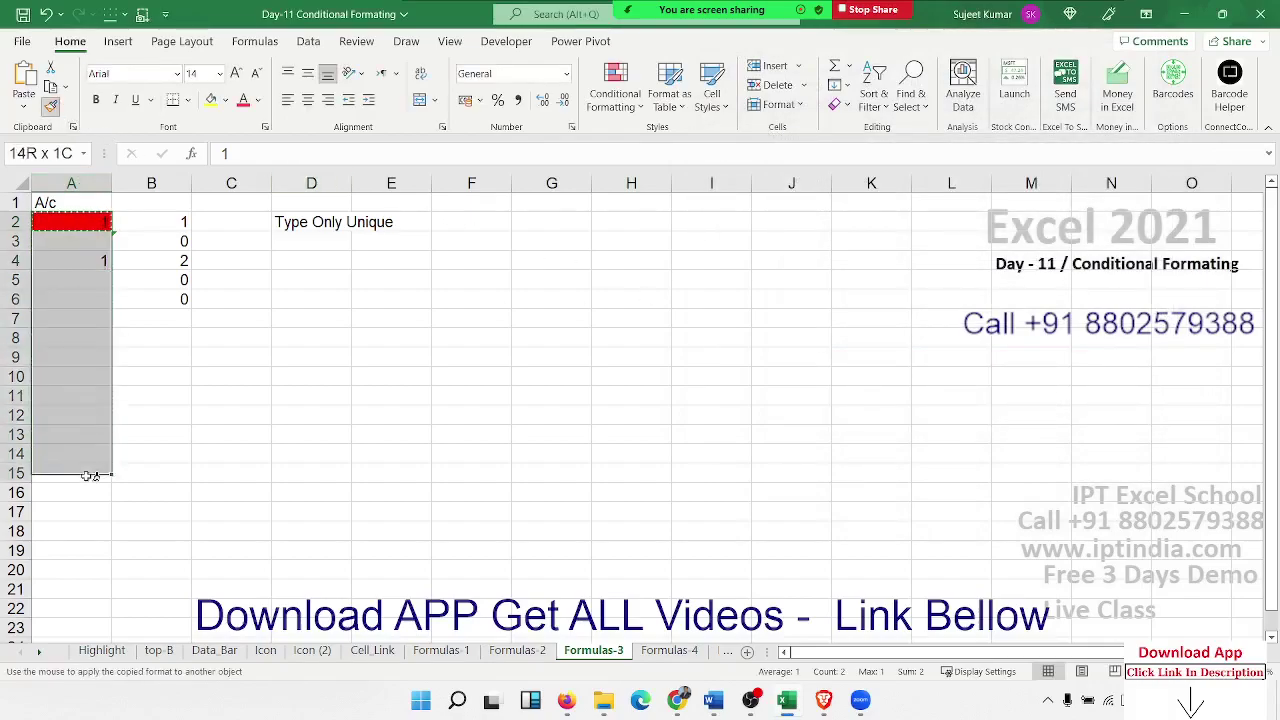
left_click(88, 331)
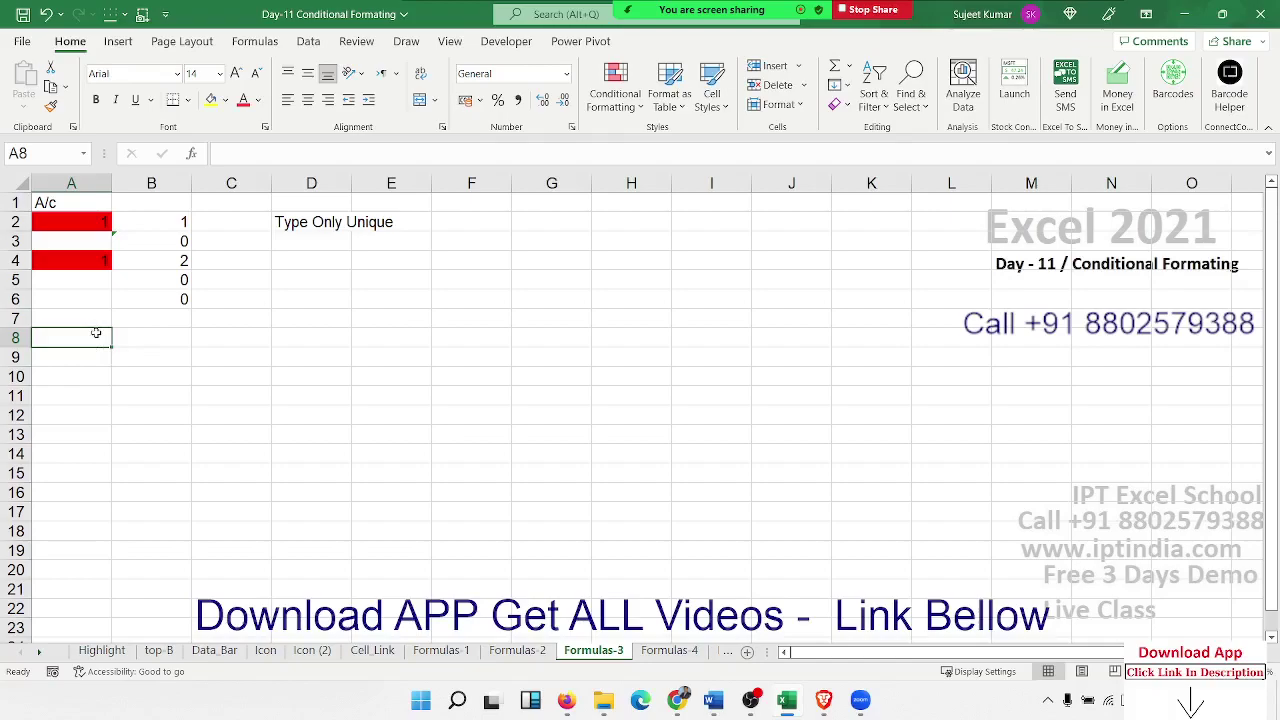
type("2")
key("Return")
left_click(96, 333)
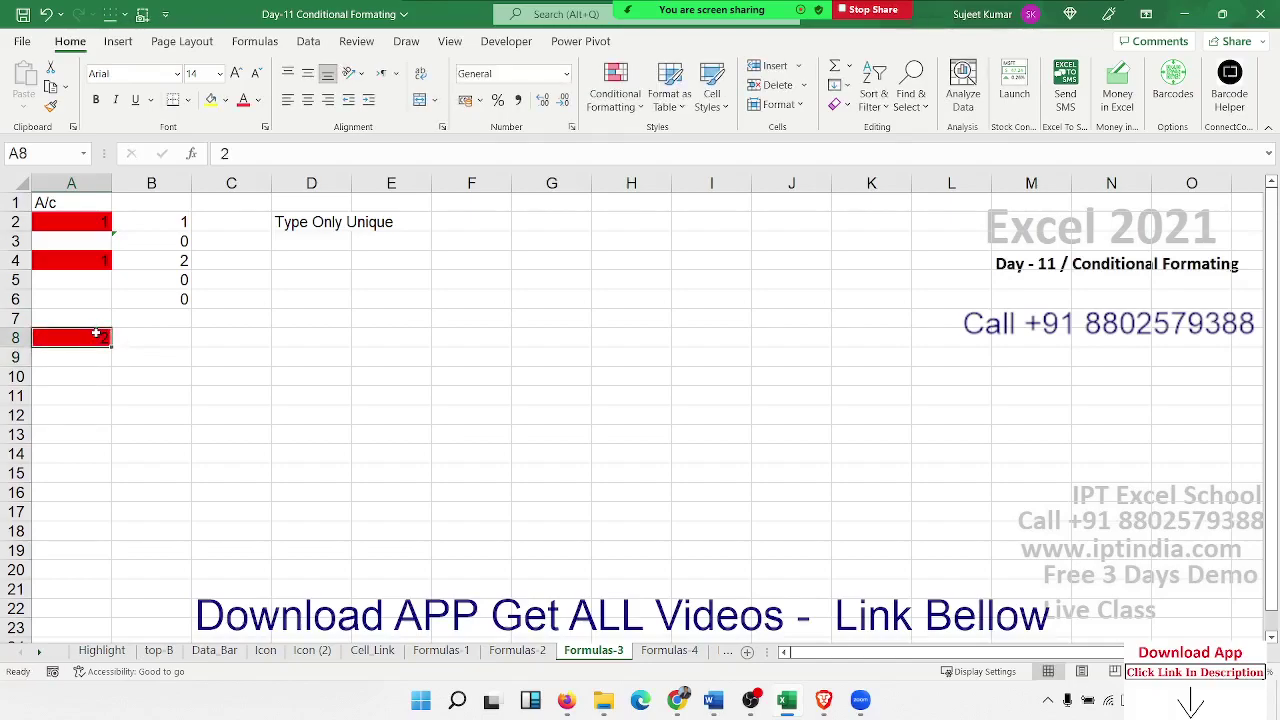
key("Up")
key("Up")
key("Up")
key("Up")
key("Up")
key("Up")
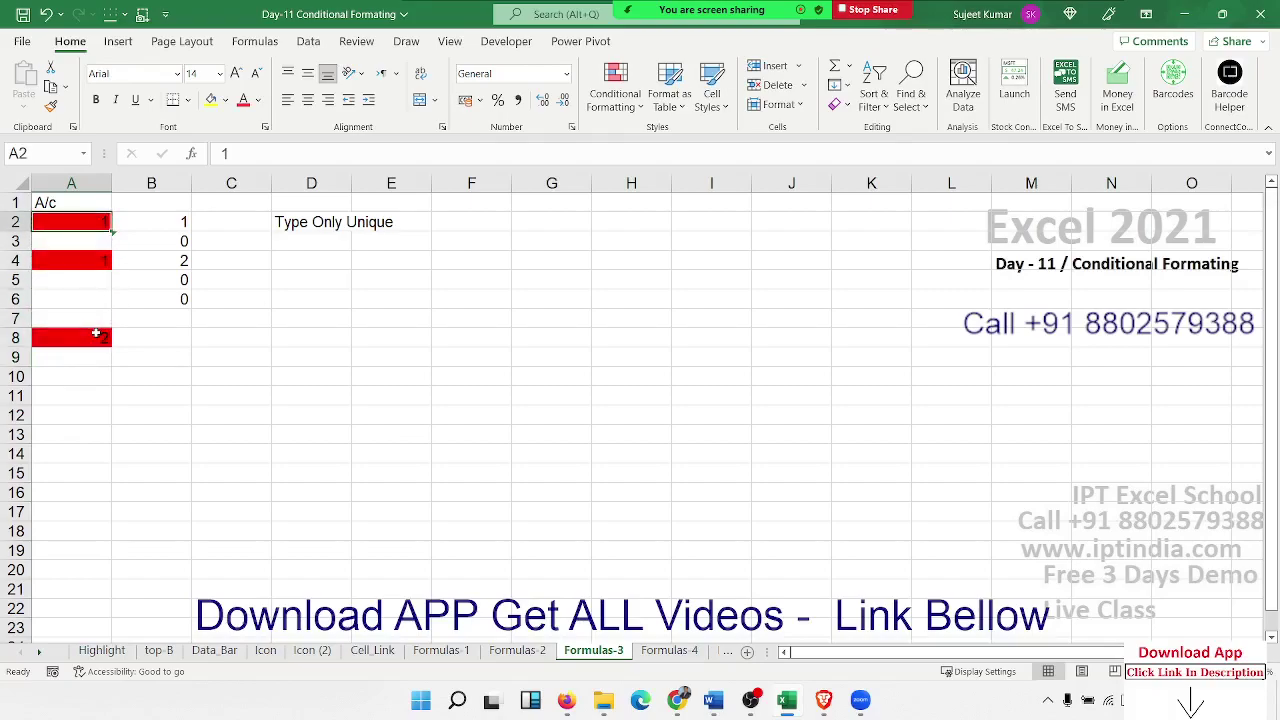
Change the rule to =COUNTIF($A$2:A2,A2)>1 and test it with 2 in A11.
left_click(615, 88)
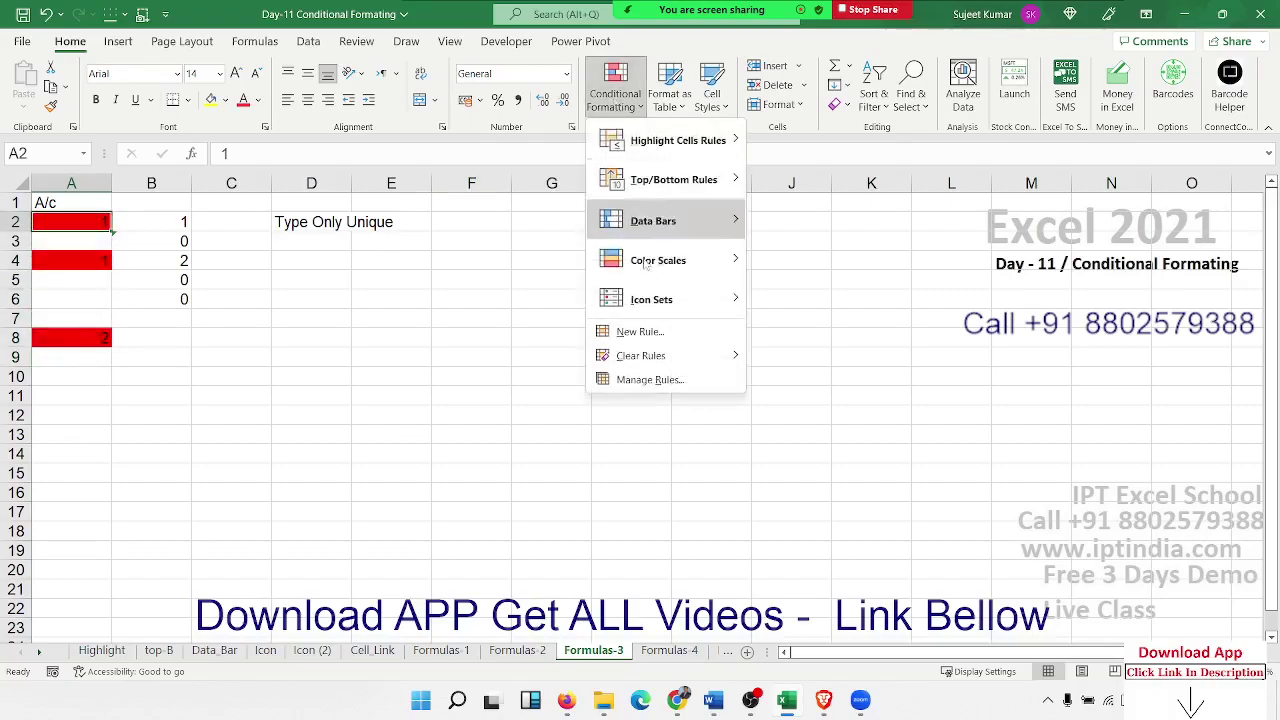
left_click(652, 374)
double_click(650, 258)
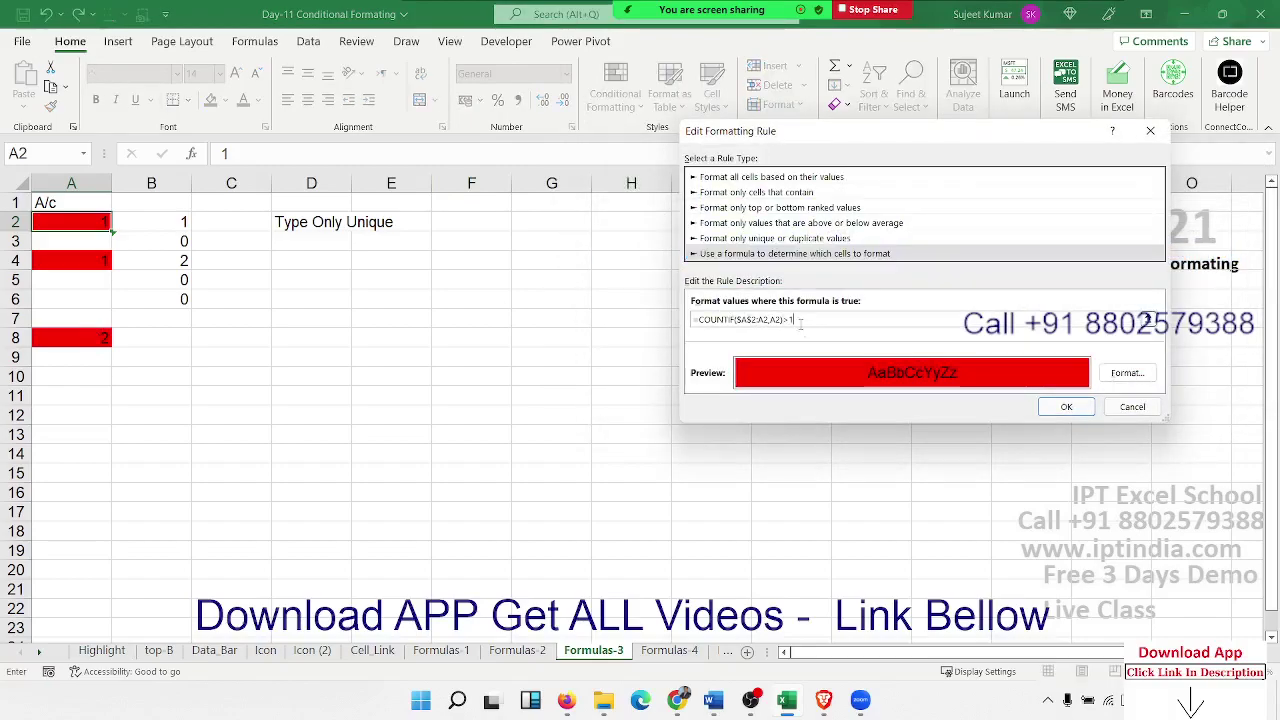
left_click(1064, 406)
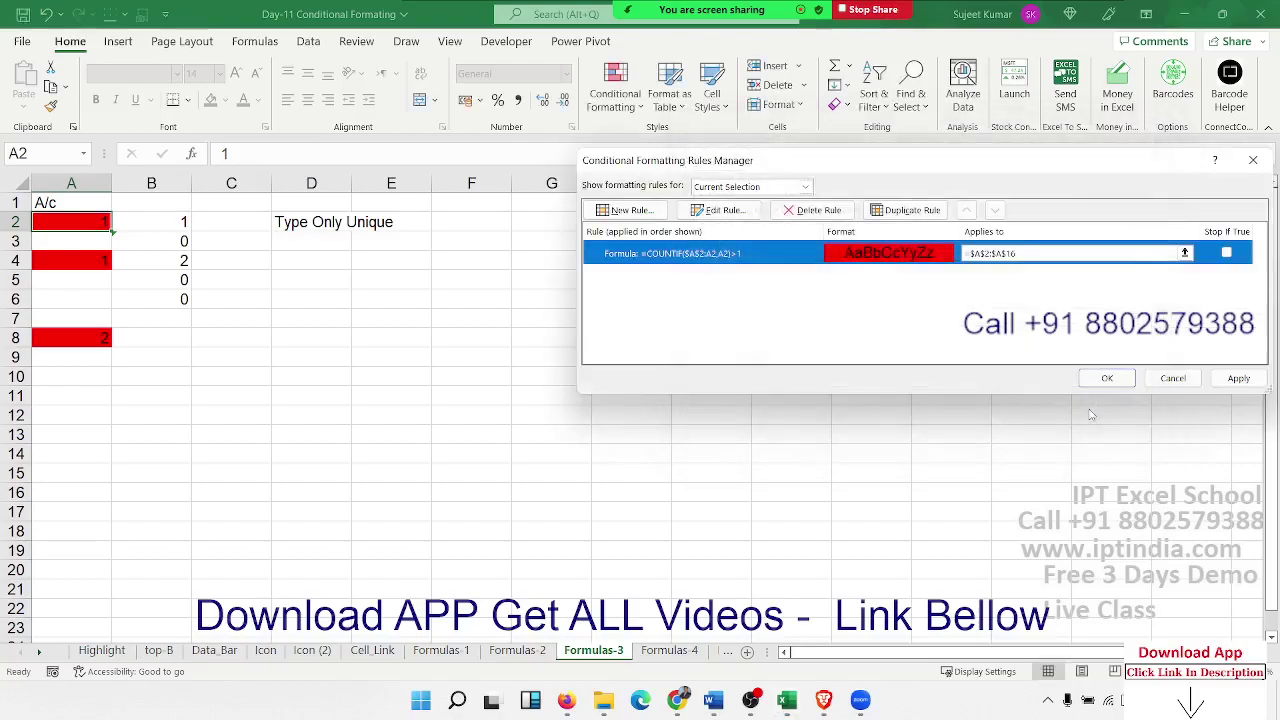
left_click(1236, 379)
left_click(1107, 378)
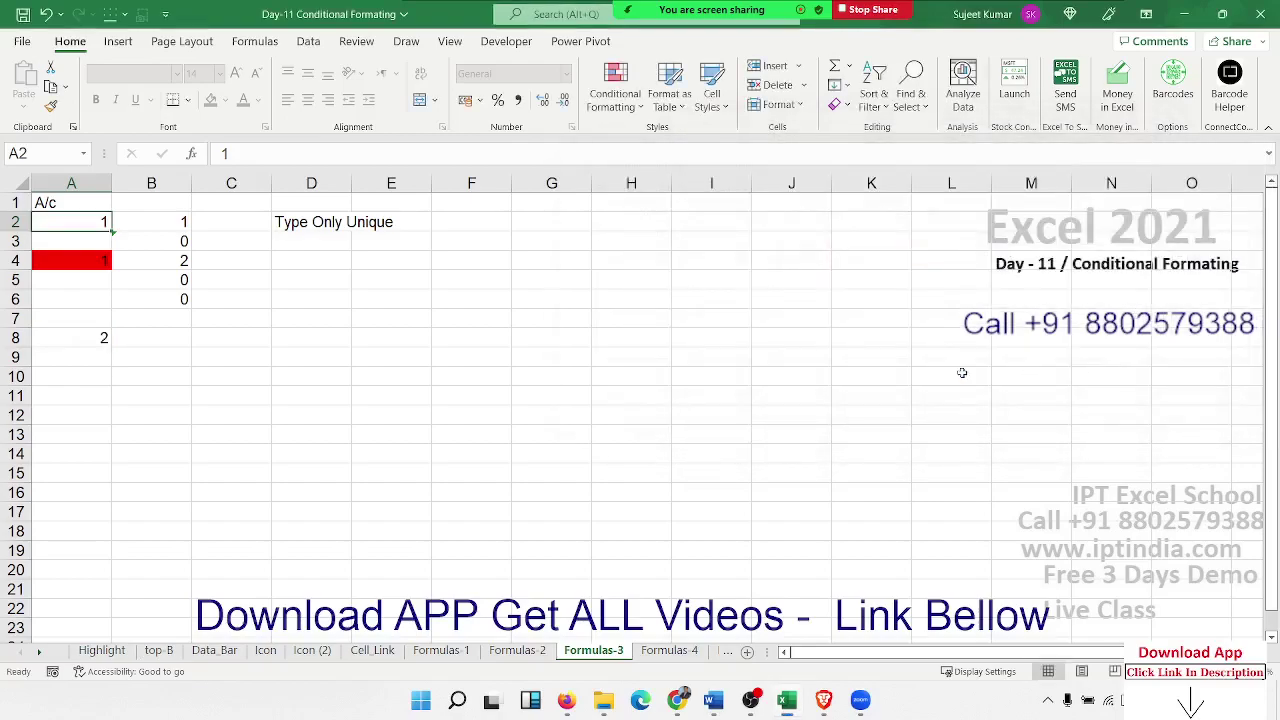
left_click(74, 390)
type("2")
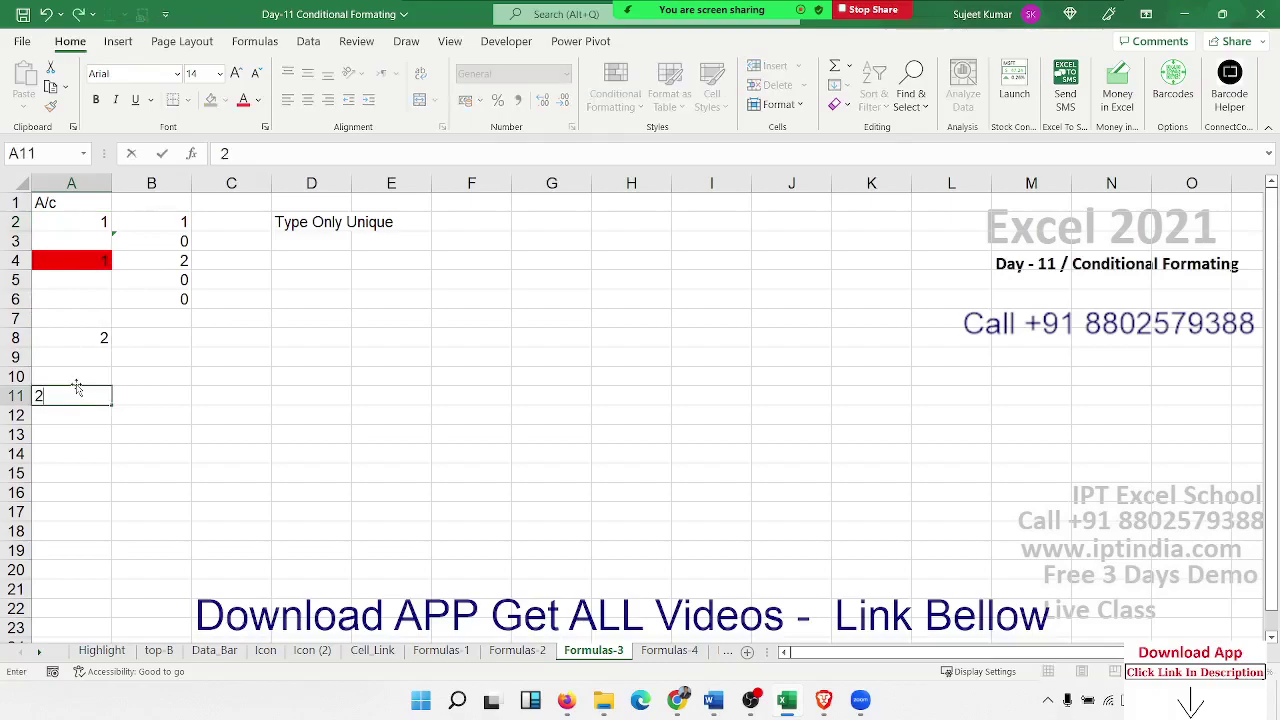
key("Return")
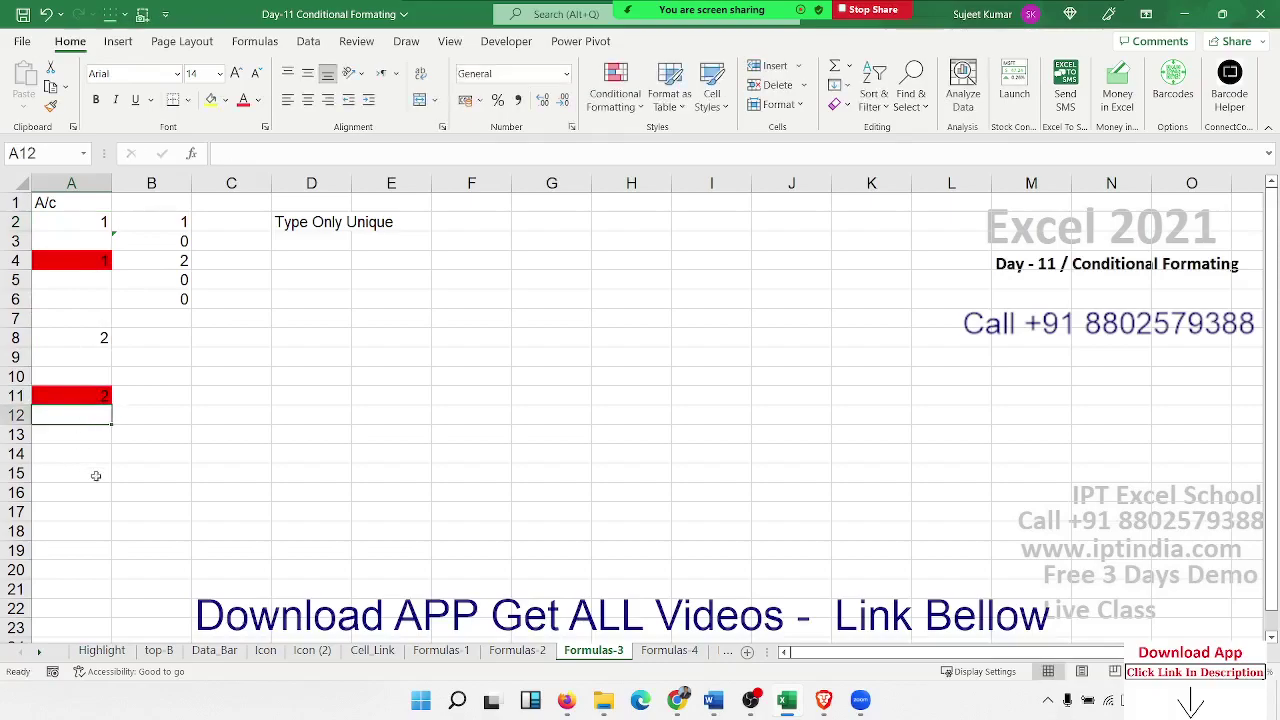
On Formulas-4, highlight Days column cells equal to Sat.
left_click(665, 652)
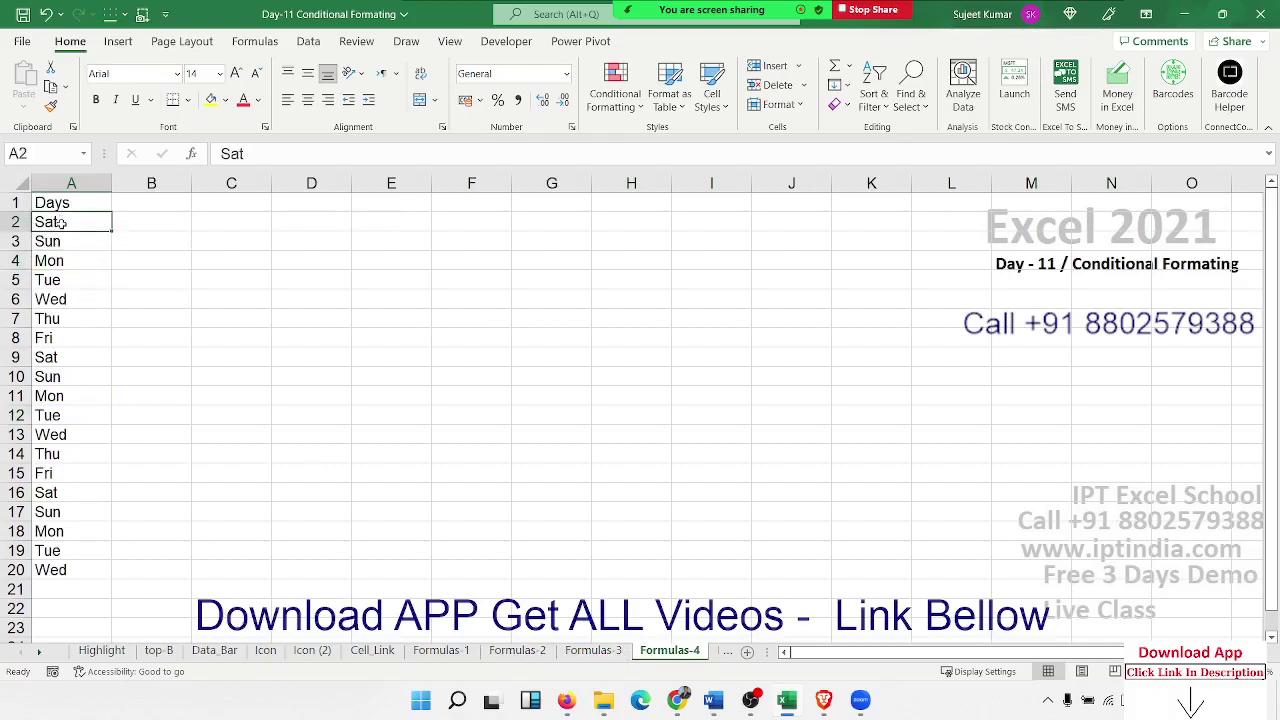
left_click_drag(61, 221, 55, 242)
left_click(52, 281)
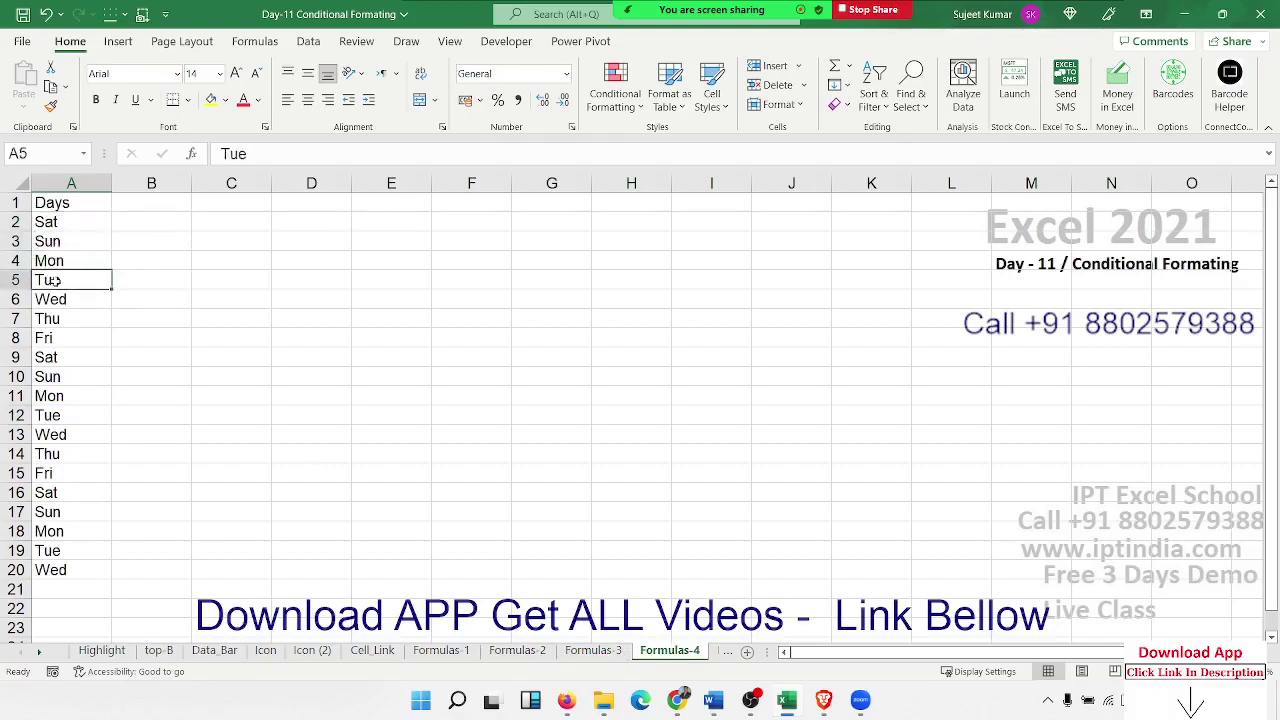
left_click(62, 184)
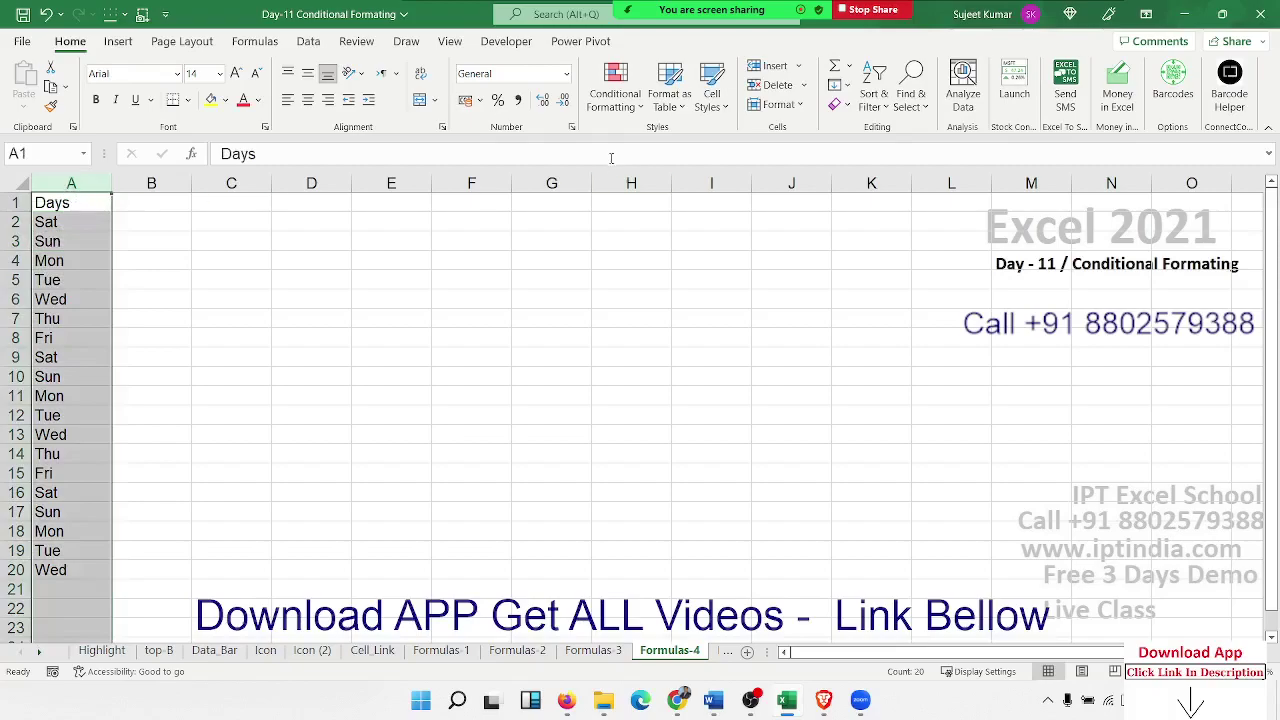
left_click(605, 100)
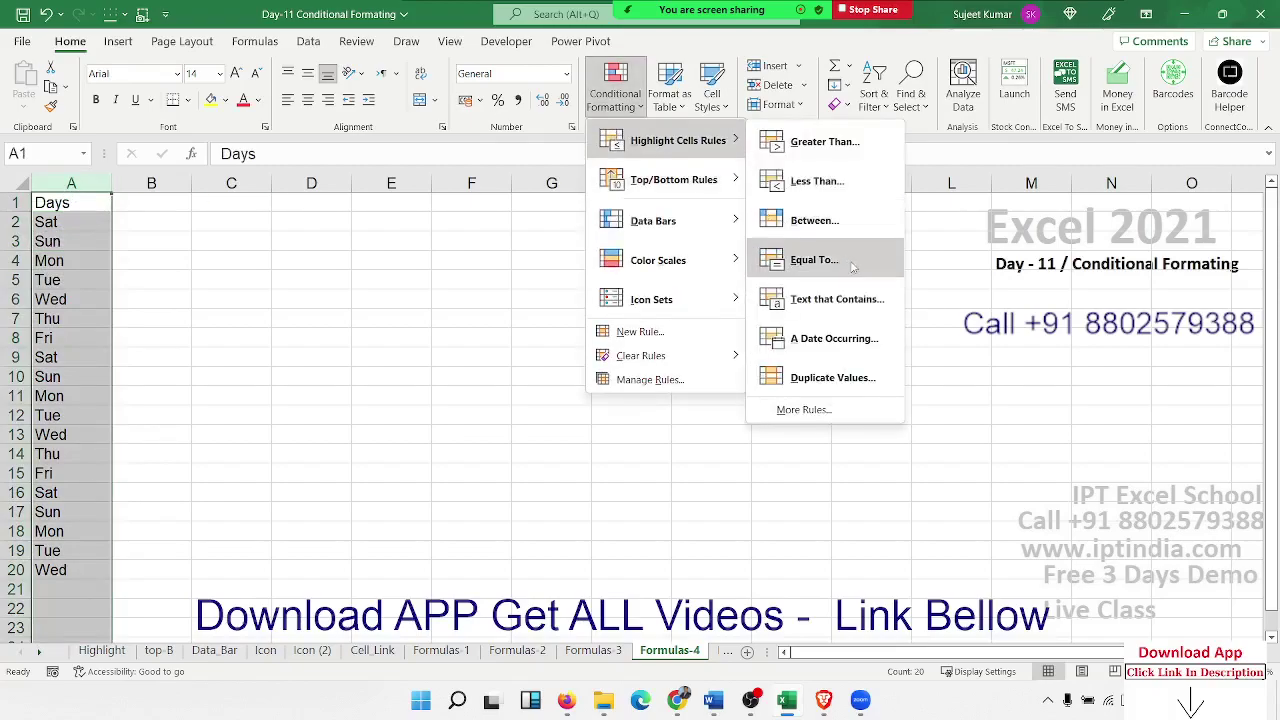
left_click(851, 267)
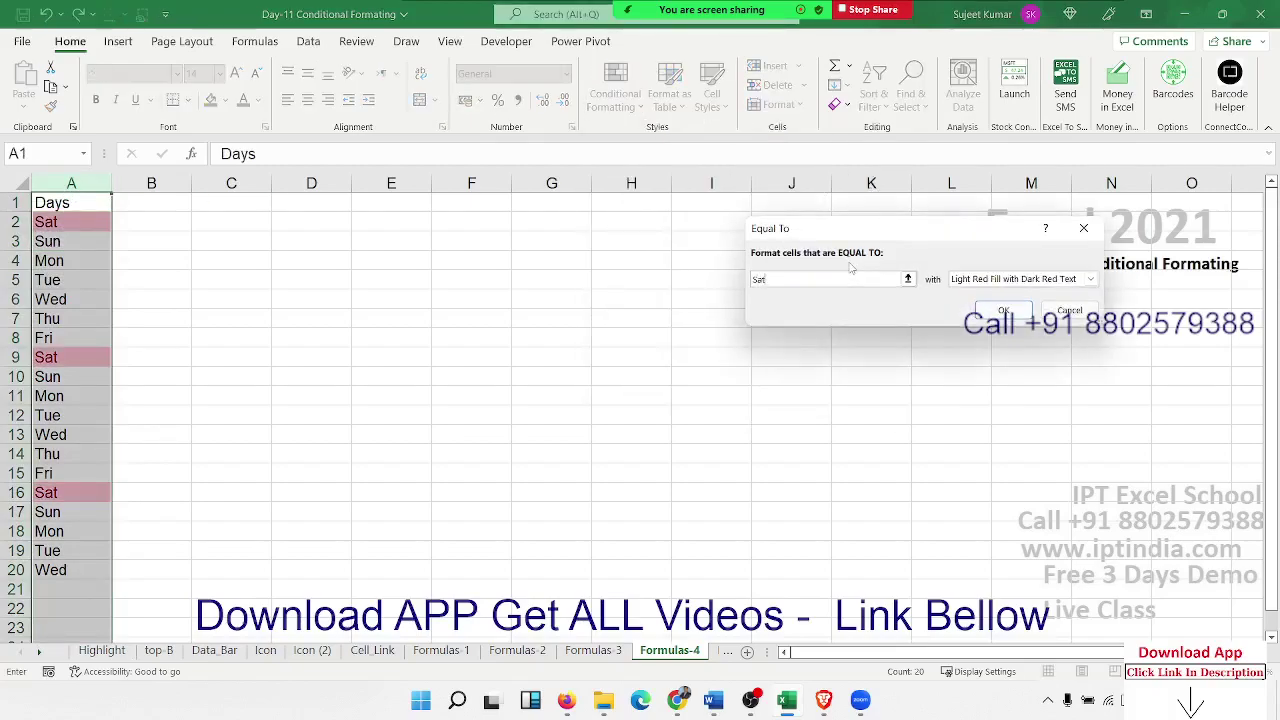
left_click(1003, 311)
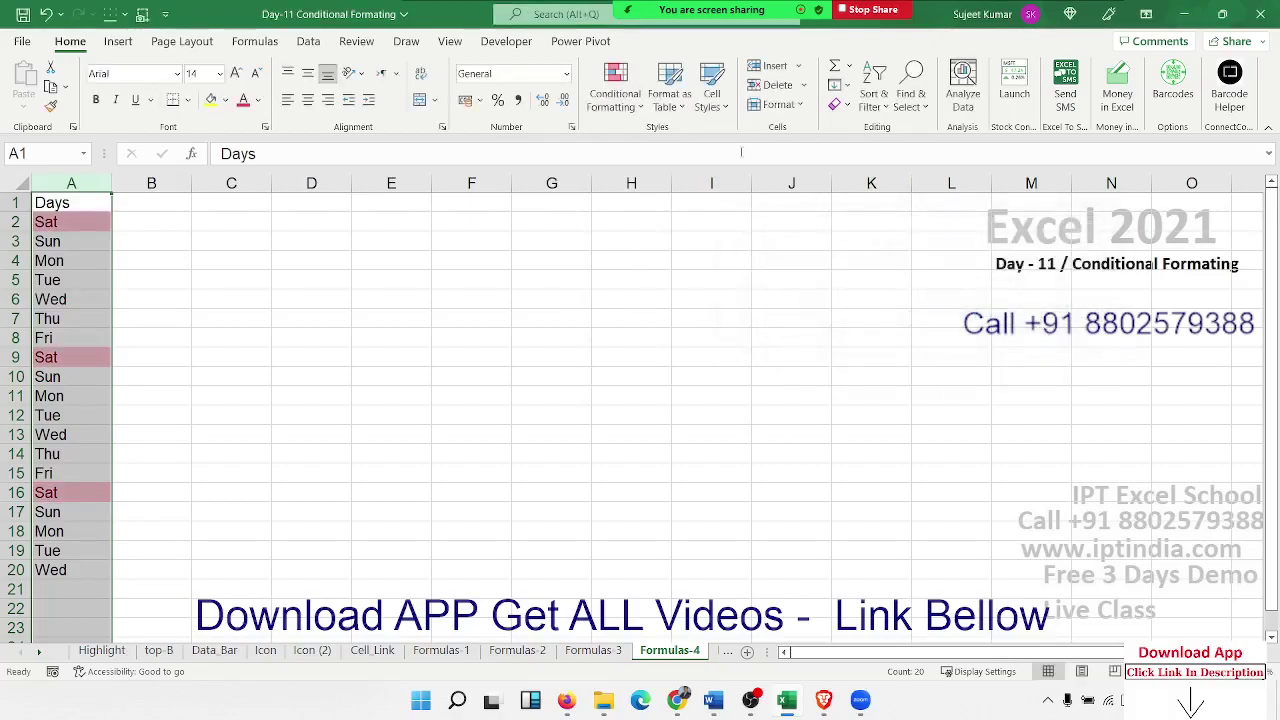
Add an Equal To highlight for Sun, then clear all rules from column A.
left_click(618, 98)
mouse_move(677, 140)
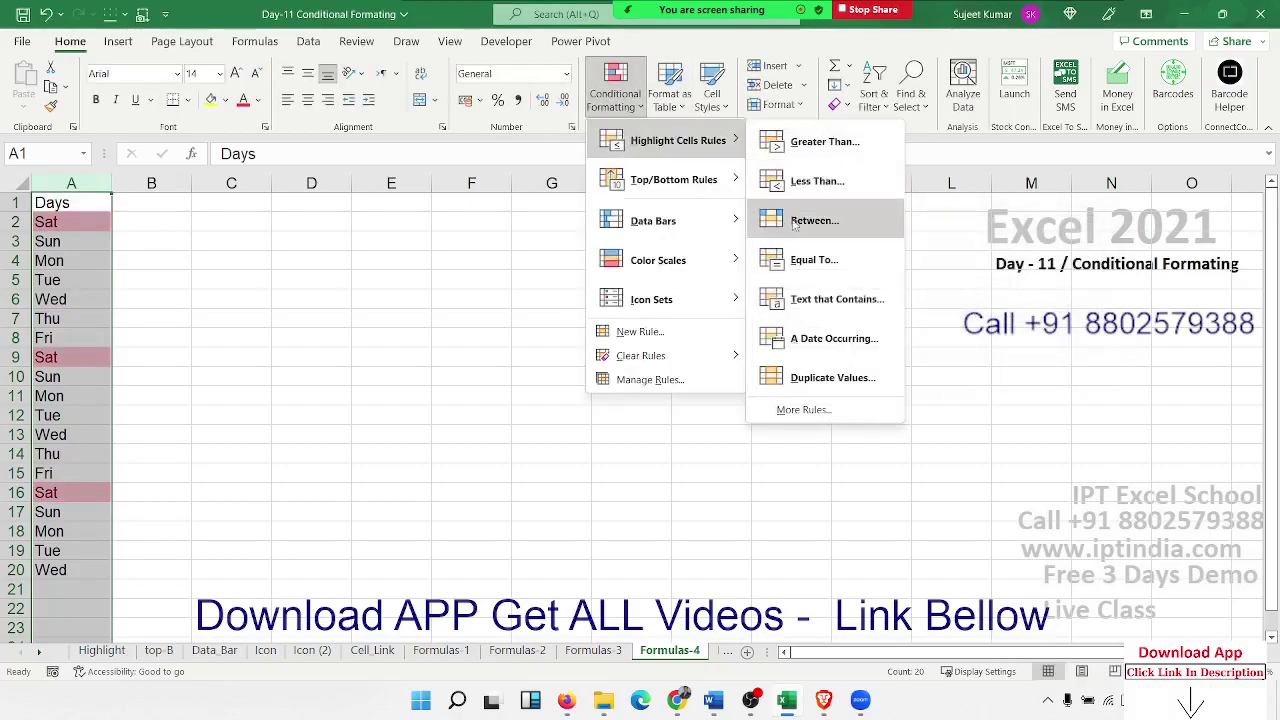
left_click(813, 266)
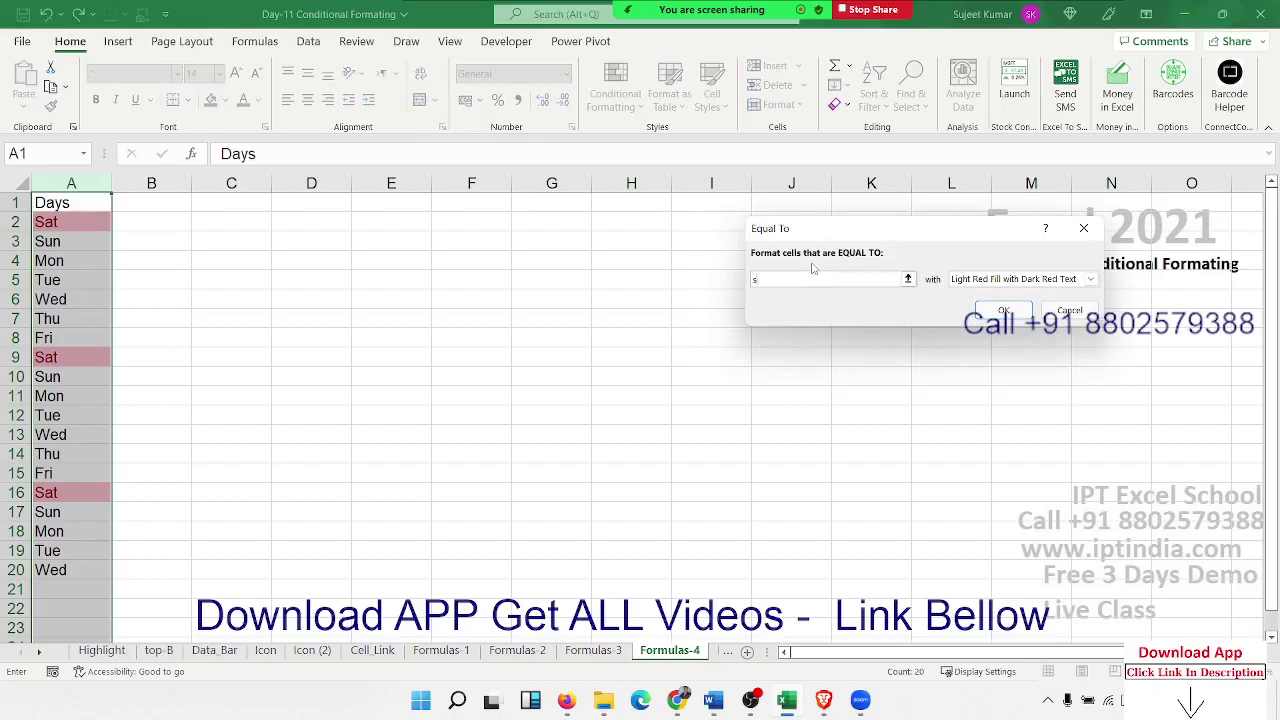
type("sun")
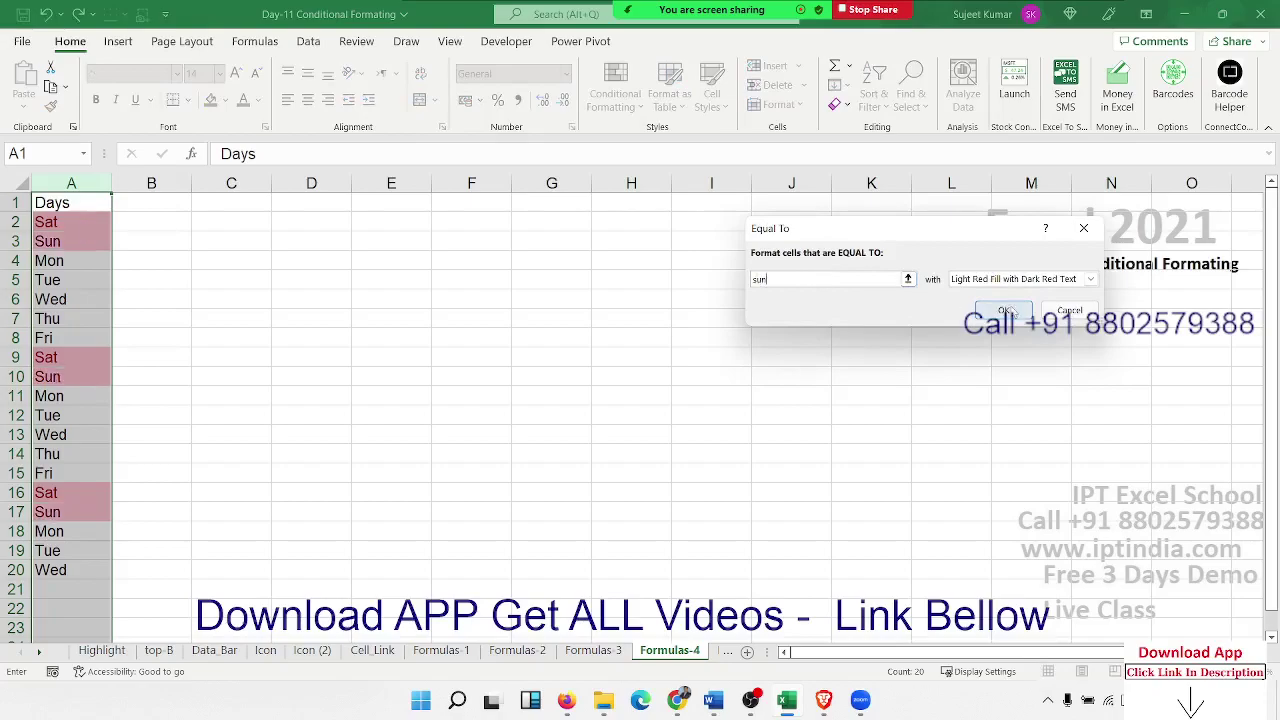
left_click(1003, 311)
left_click(620, 112)
mouse_move(670, 179)
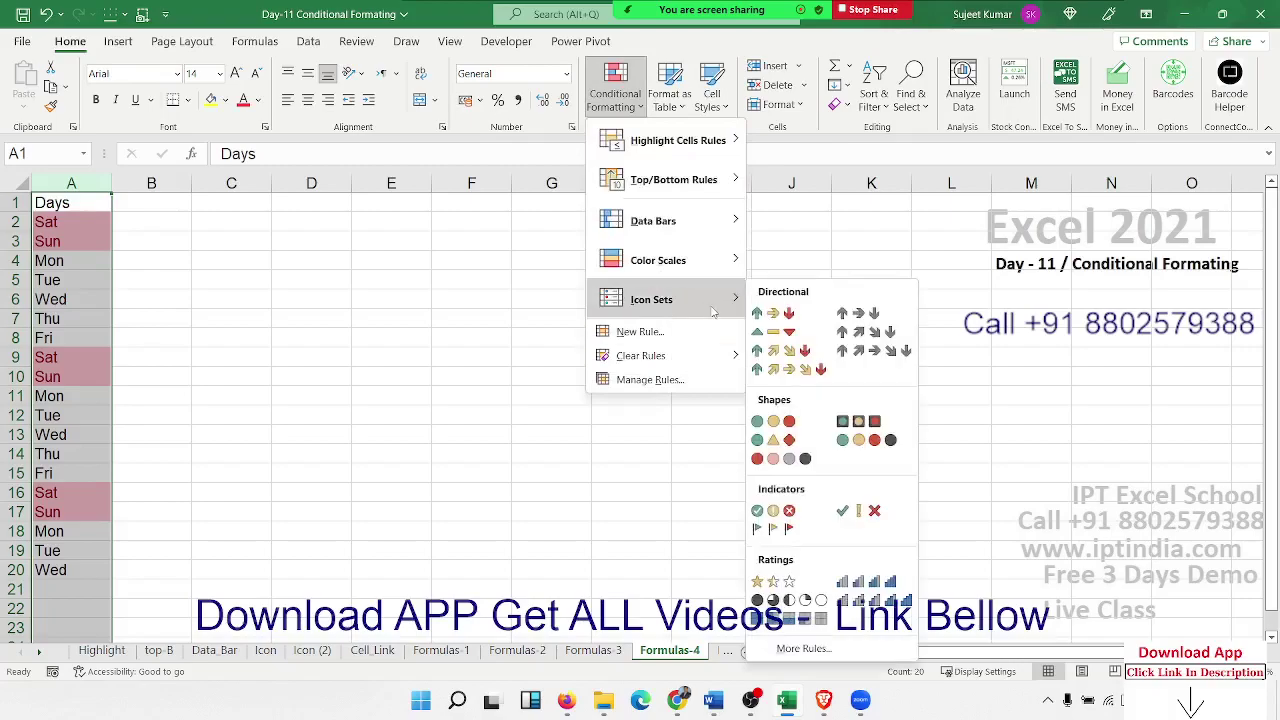
mouse_move(640, 356)
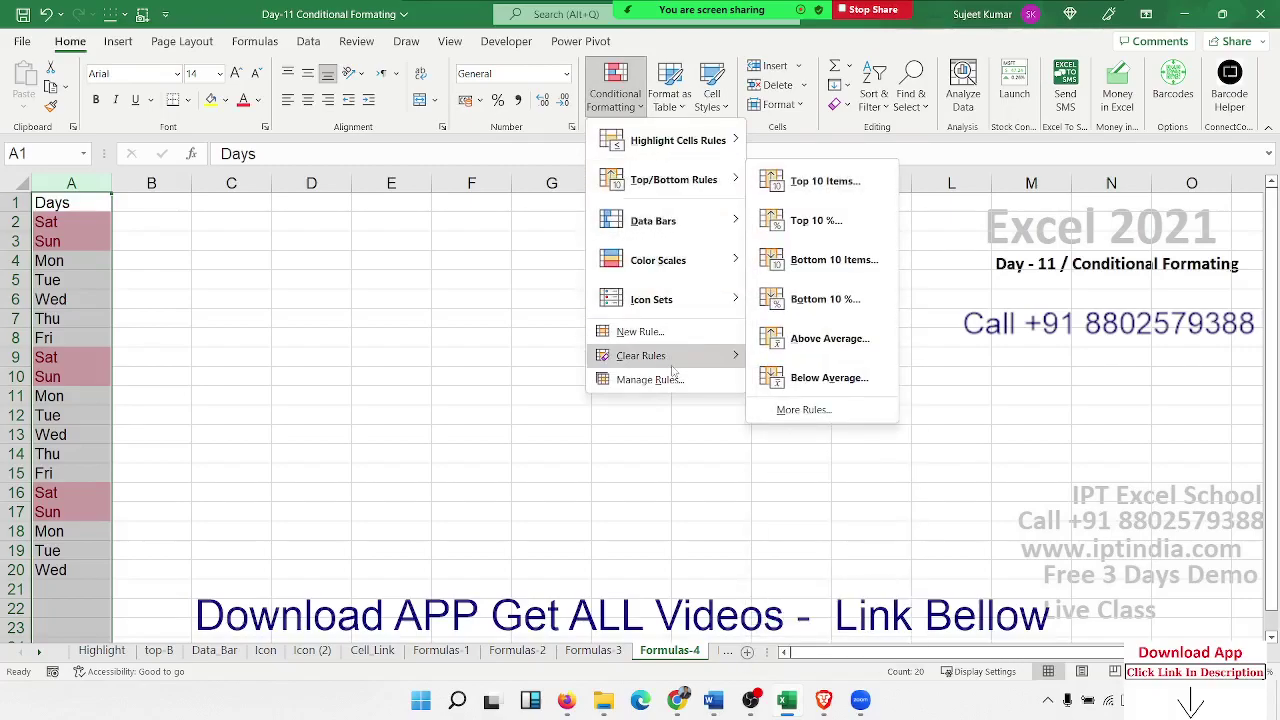
left_click(800, 380)
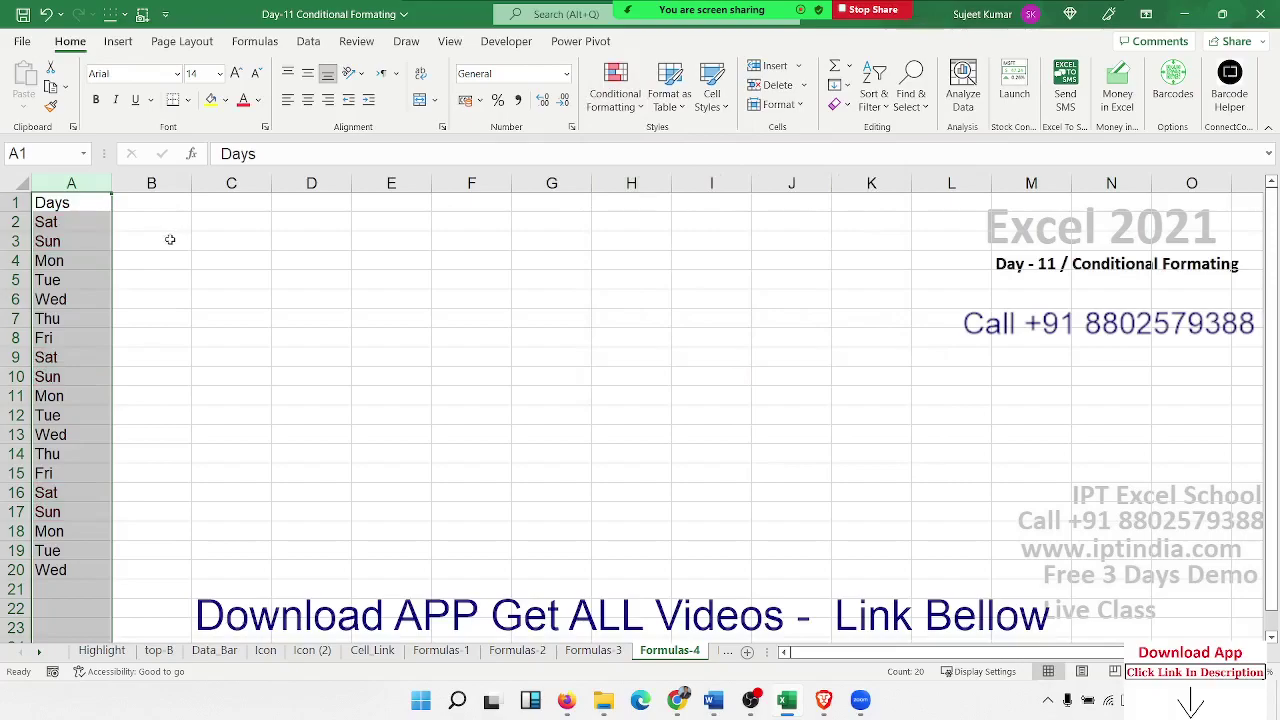
Give A2 a formula rule =OR(A2="Sat",A2="Sun") with a yellow fill.
left_click(92, 221)
left_click(615, 95)
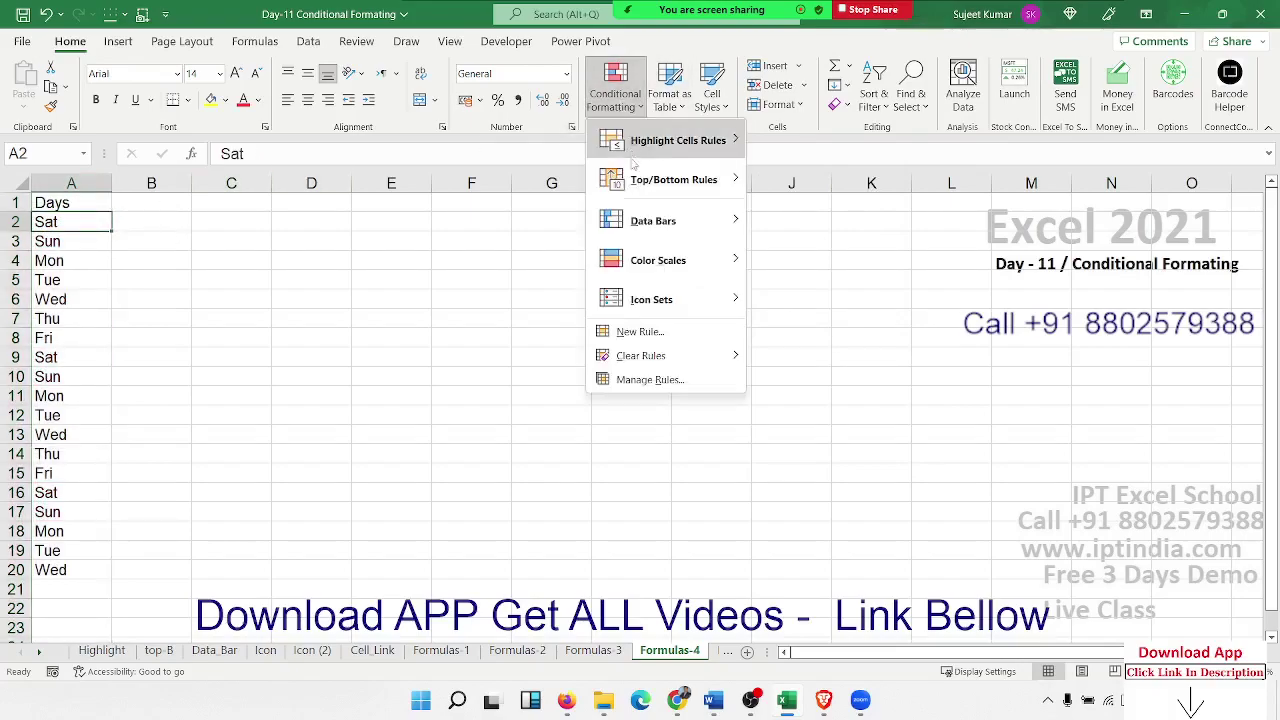
left_click(622, 333)
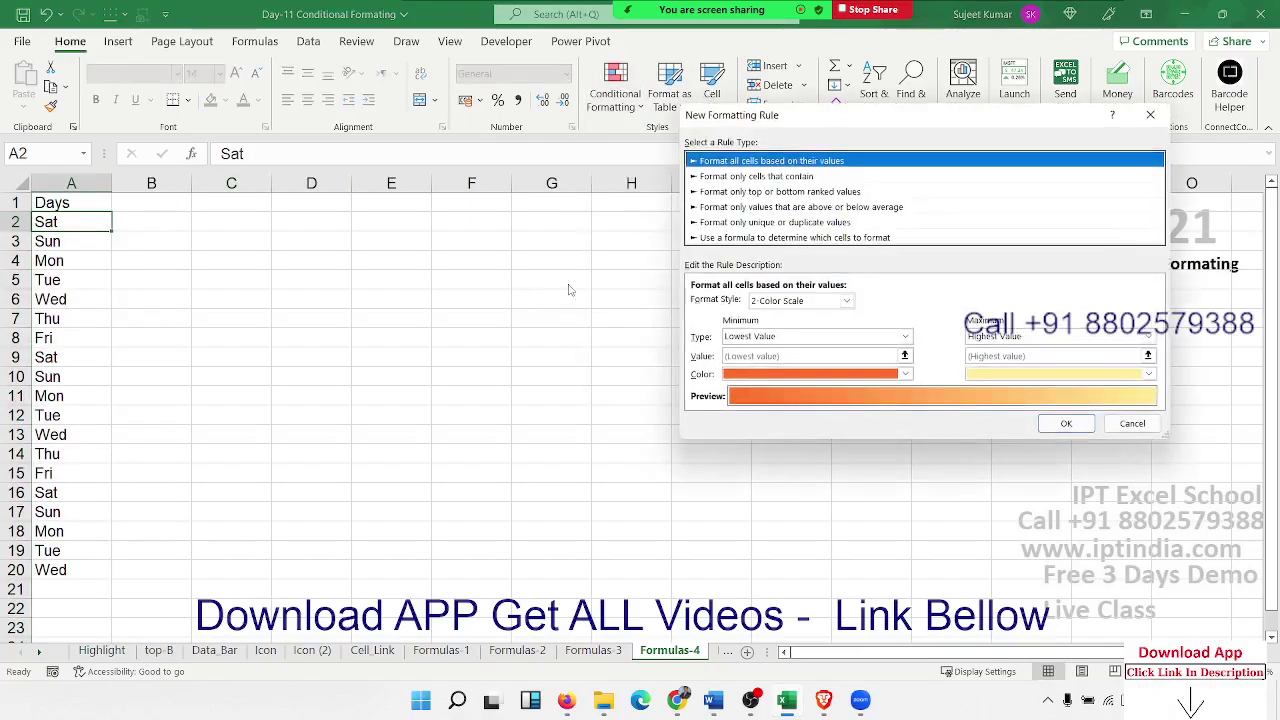
left_click(734, 238)
left_click_drag(783, 118, 491, 92)
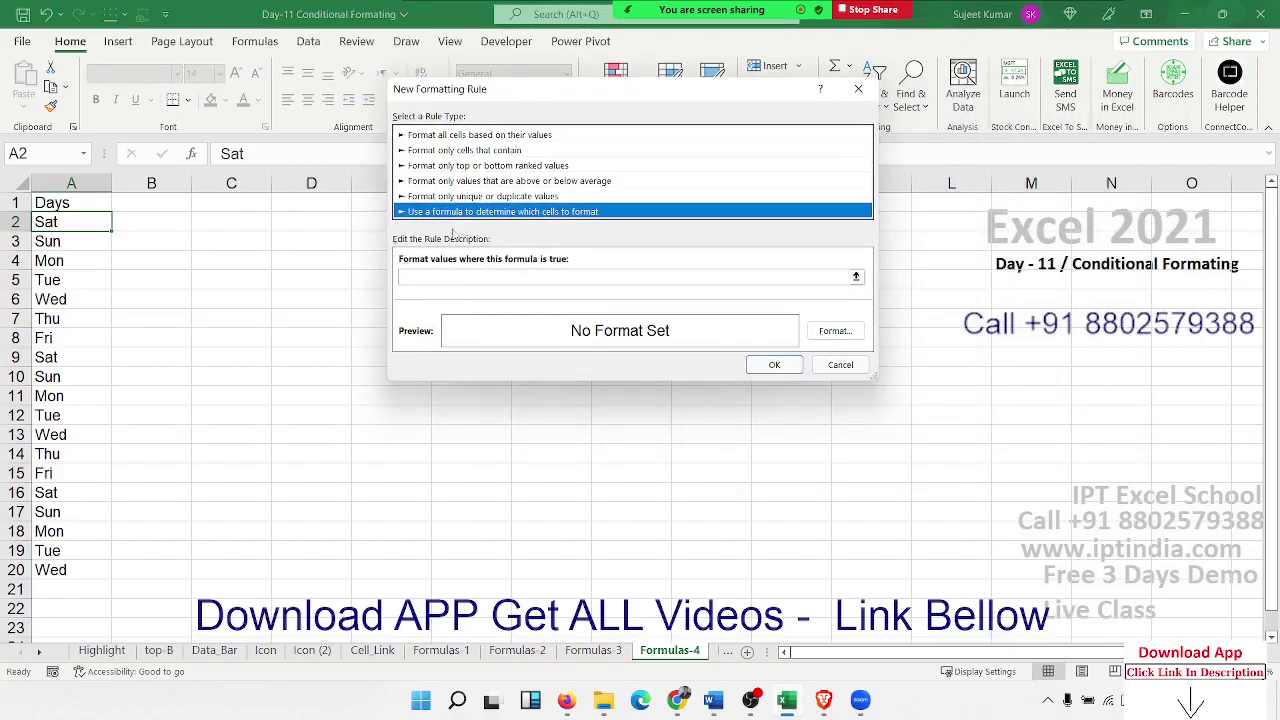
left_click(427, 279)
type("=or(a2=\"Sat\",a2=\"sun\")")
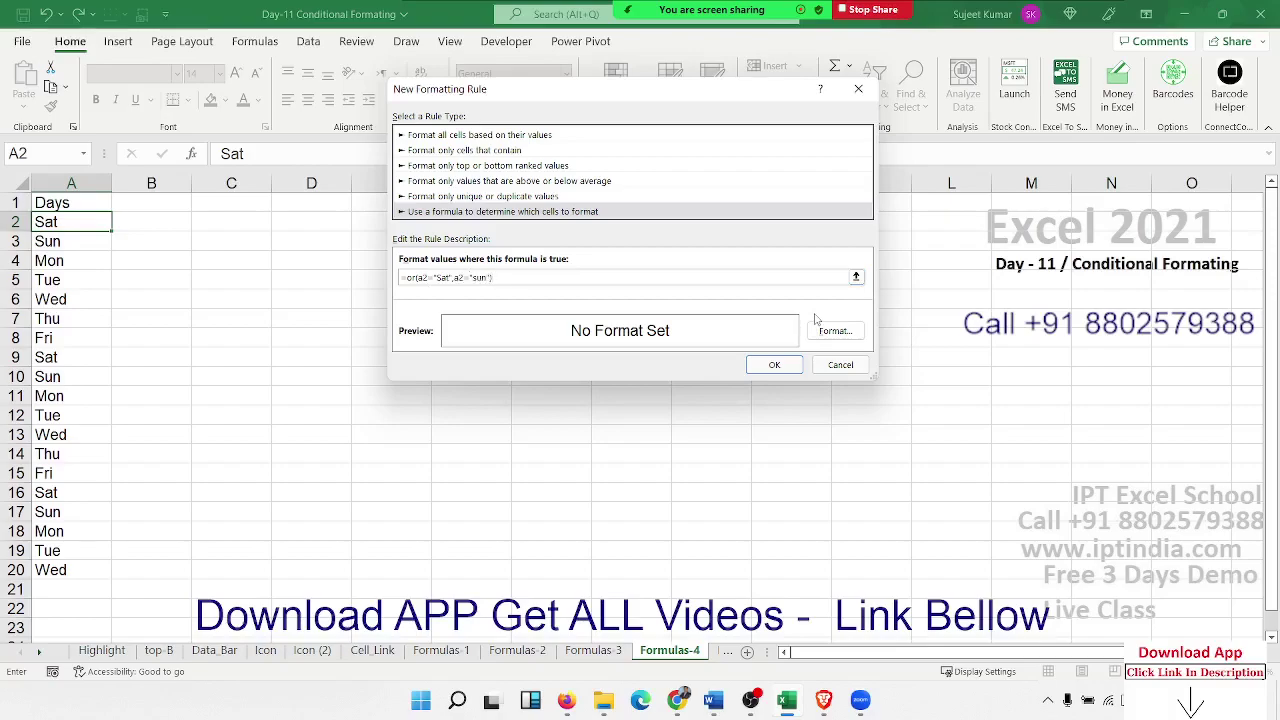
left_click(835, 330)
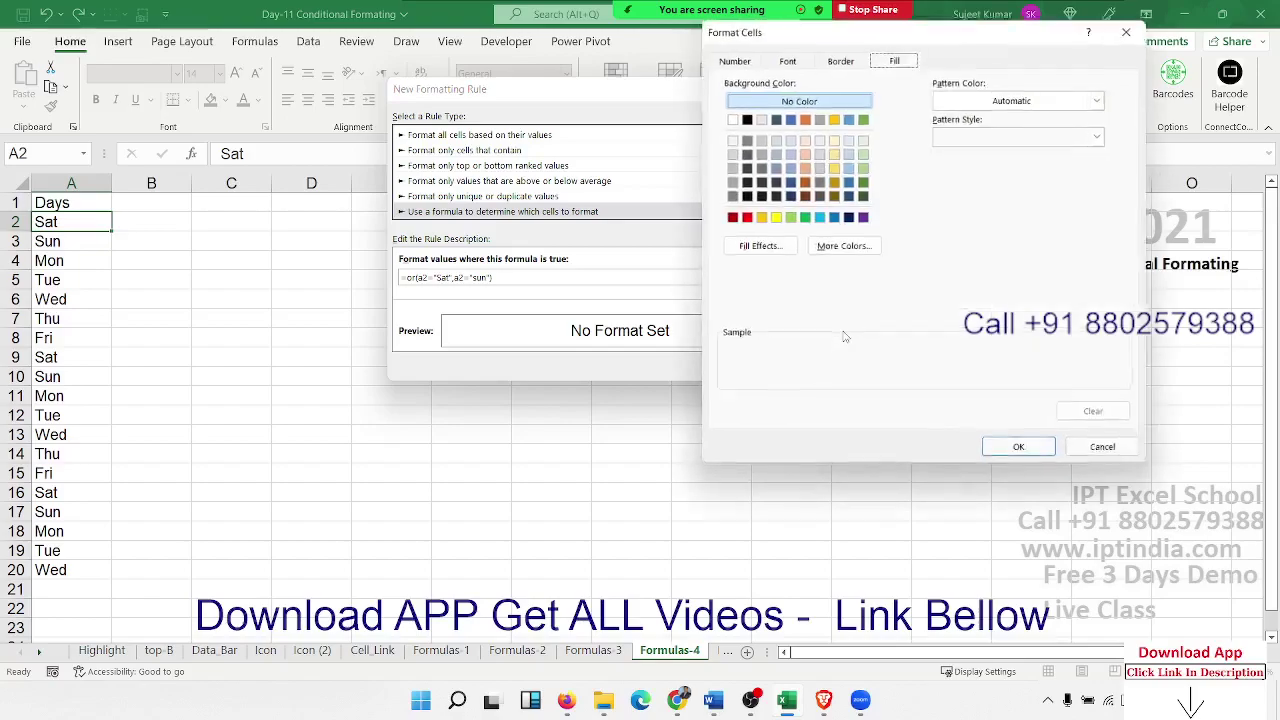
left_click(775, 218)
left_click(746, 218)
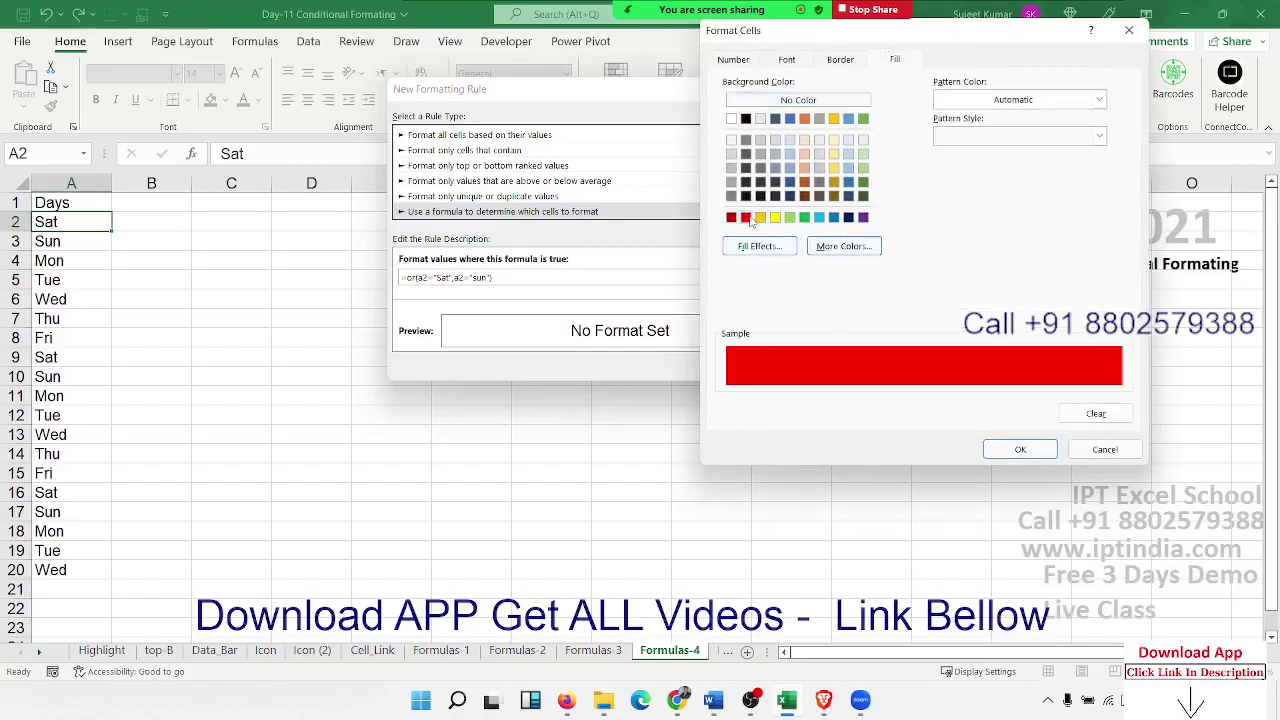
left_click(775, 218)
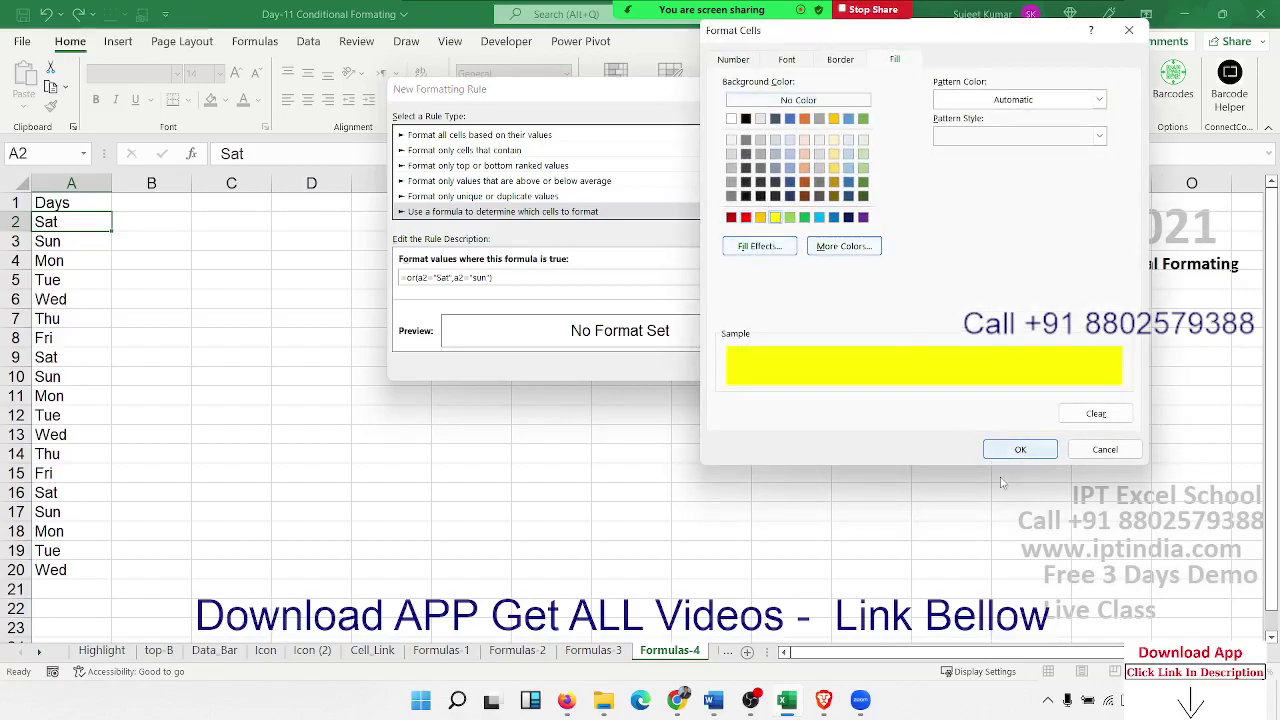
left_click(1018, 449)
left_click(766, 363)
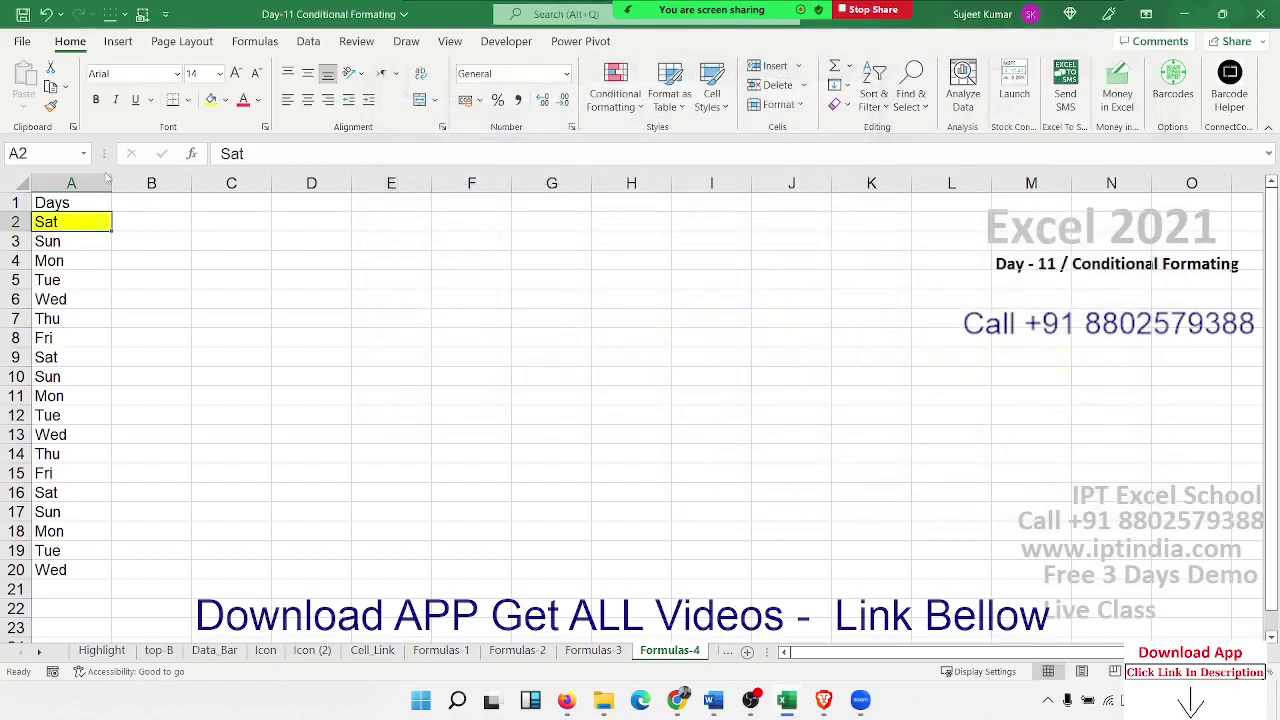
Paint the weekend rule down A2:A20 so every Sat and Sun fills yellow.
left_click(51, 105)
left_click_drag(60, 221, 45, 570)
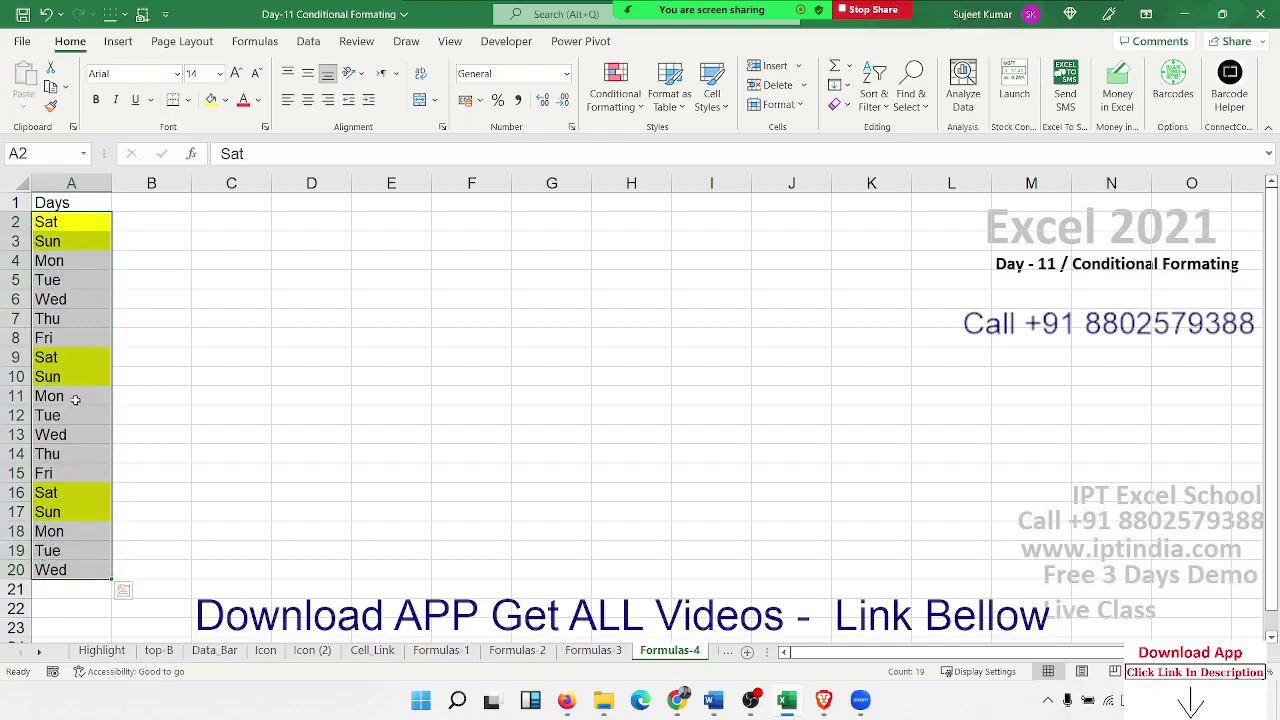
left_click(73, 316)
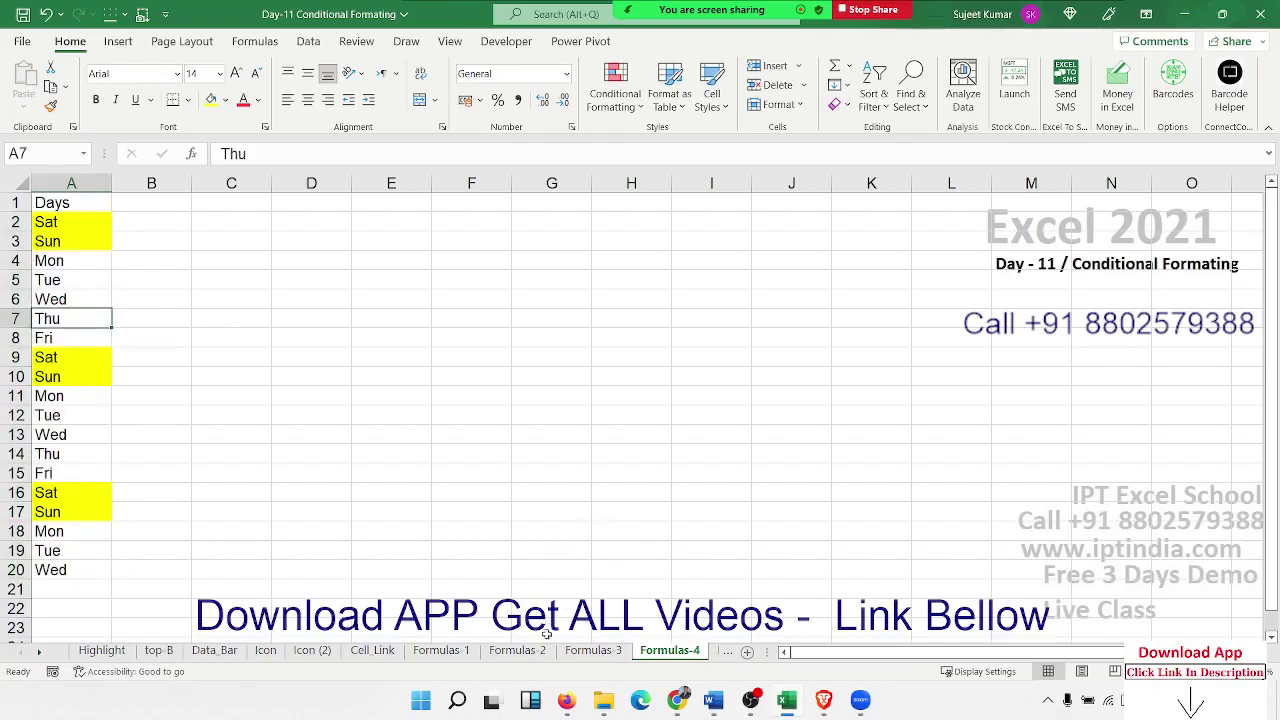
left_click(40, 651)
left_click(42, 652)
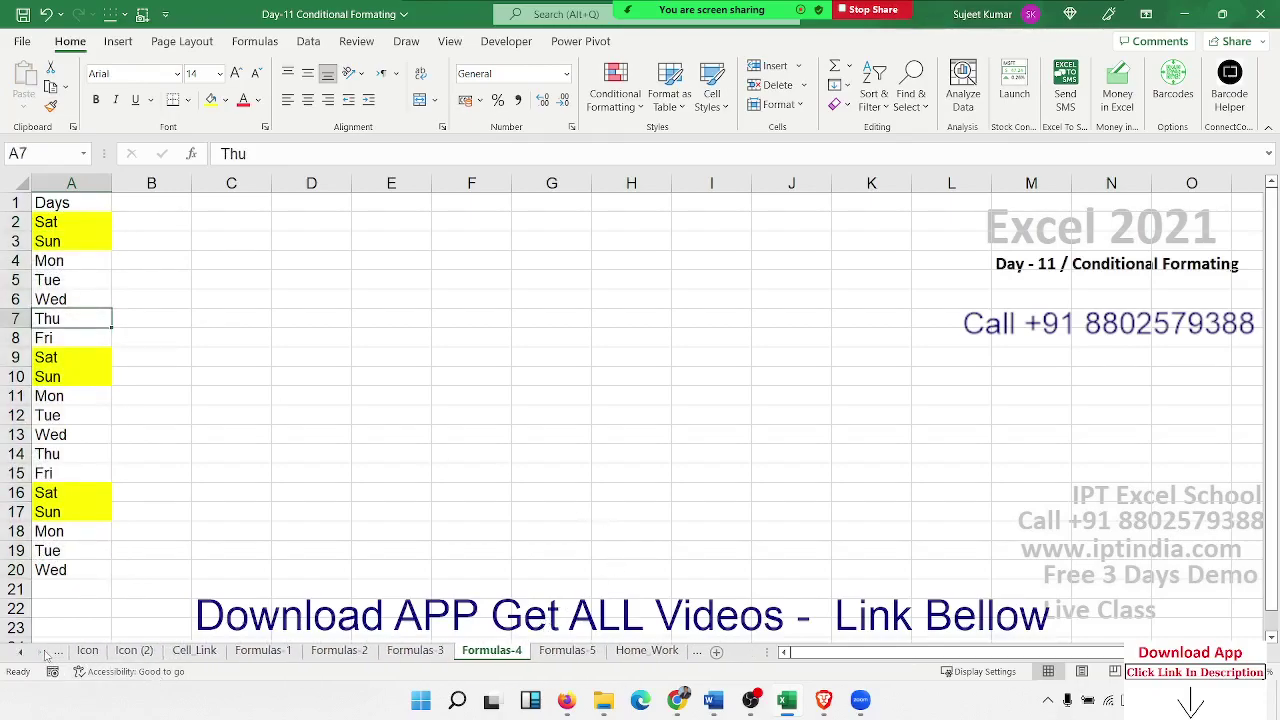
On Formulas-5, enter a 10-digit sample mobile number in A2.
left_click(584, 652)
left_click(72, 240)
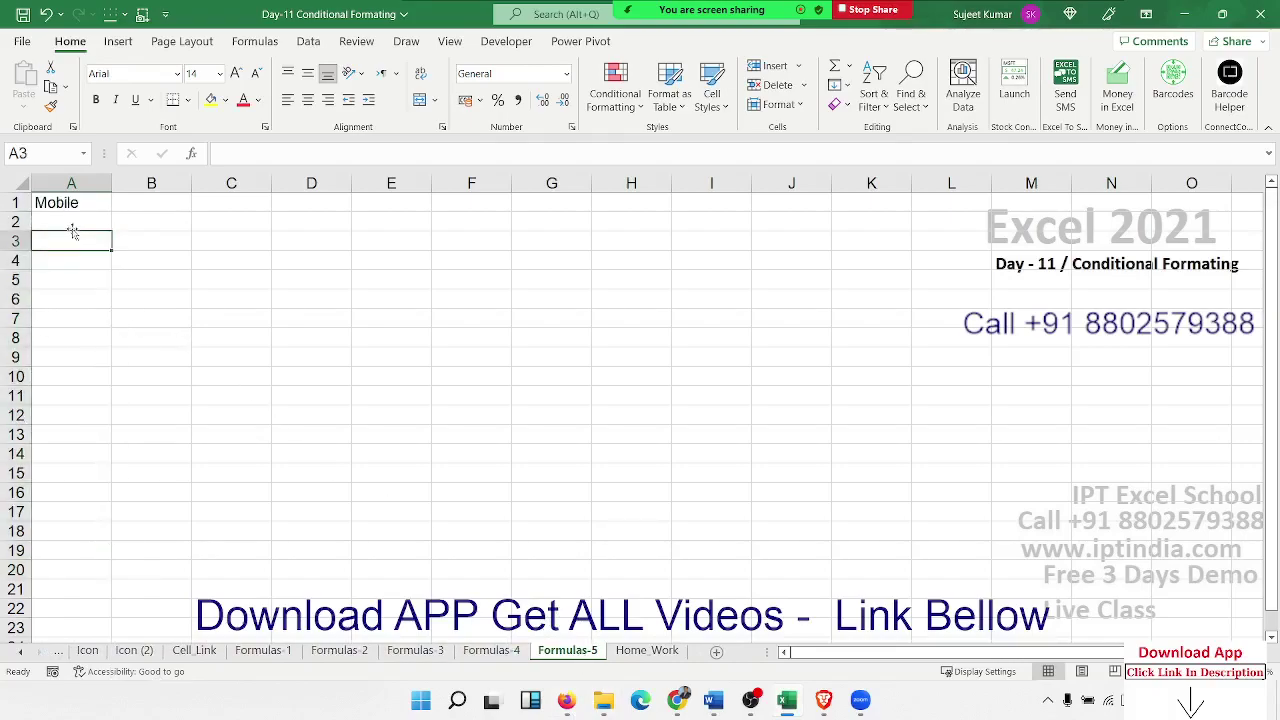
left_click(71, 222)
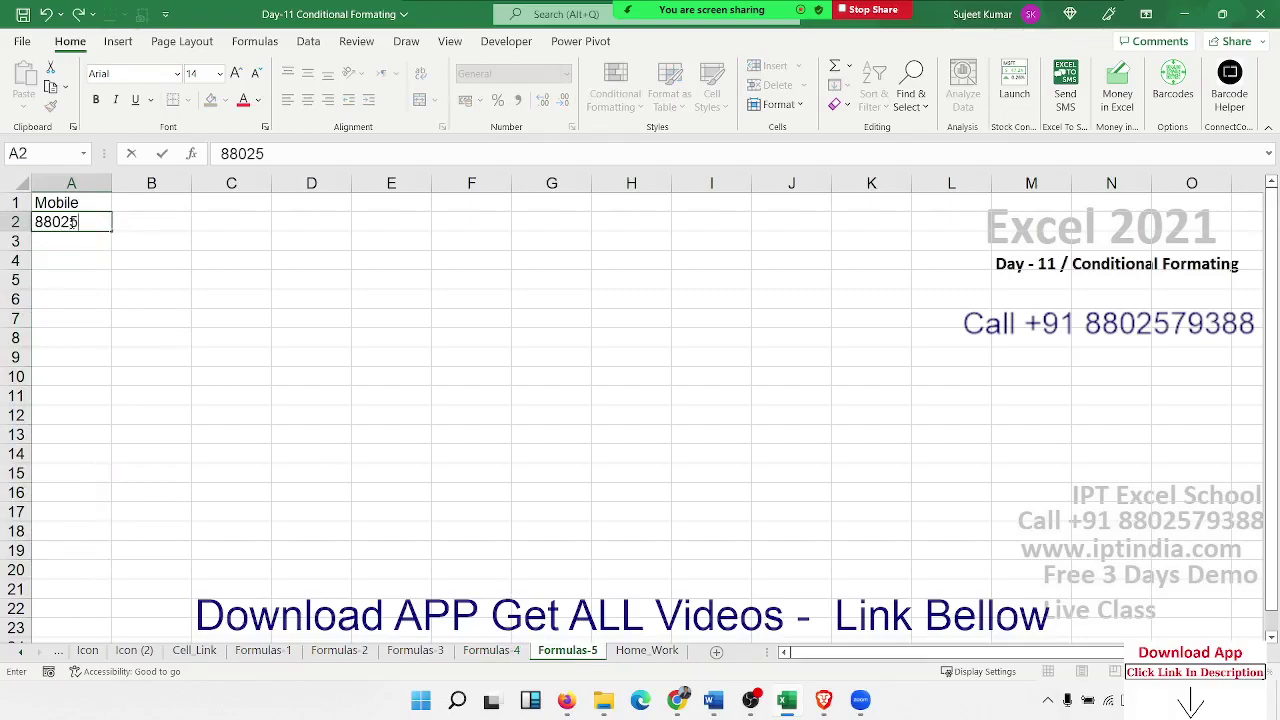
key("Return")
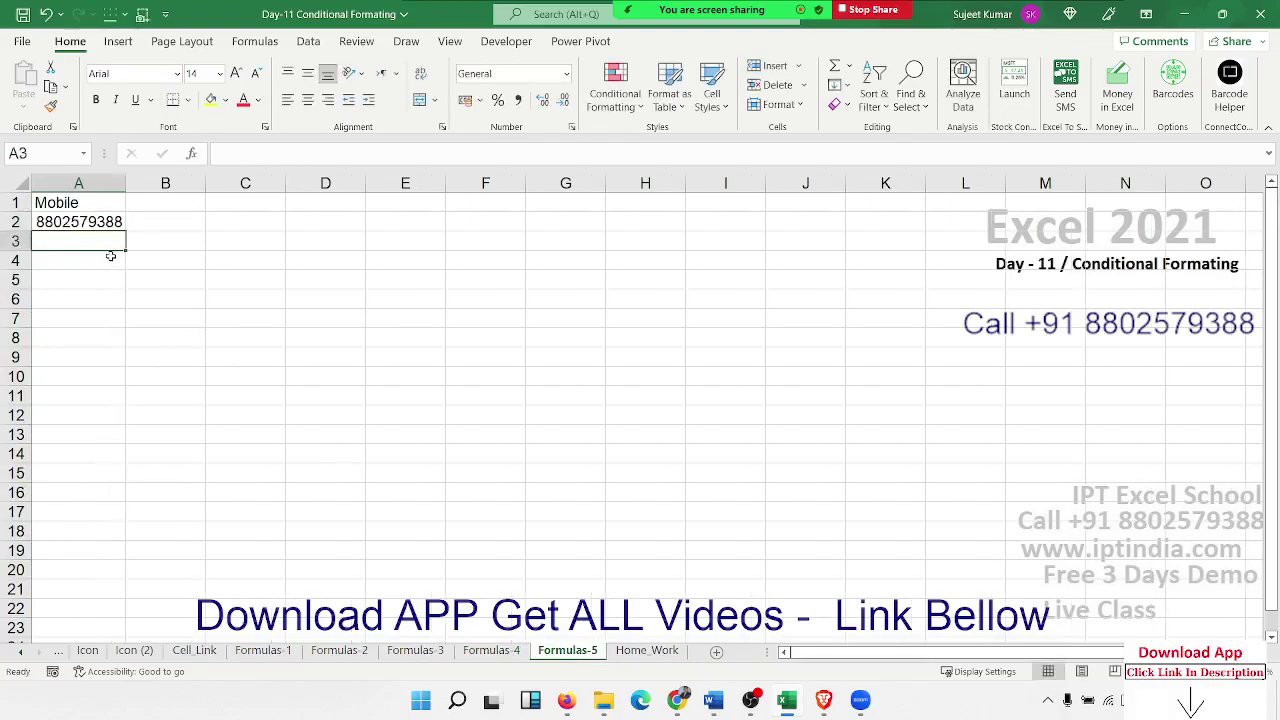
Add the note '10 digit mobile number' in D2.
left_click(327, 223)
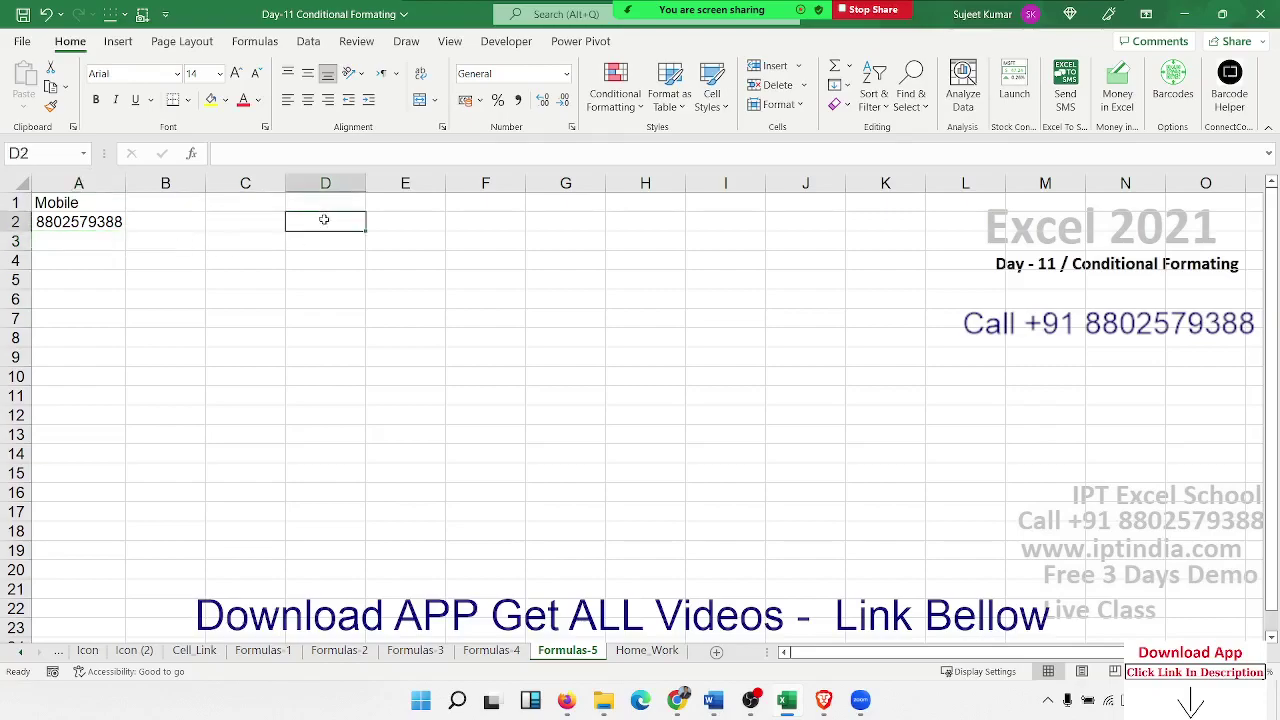
type("10 di")
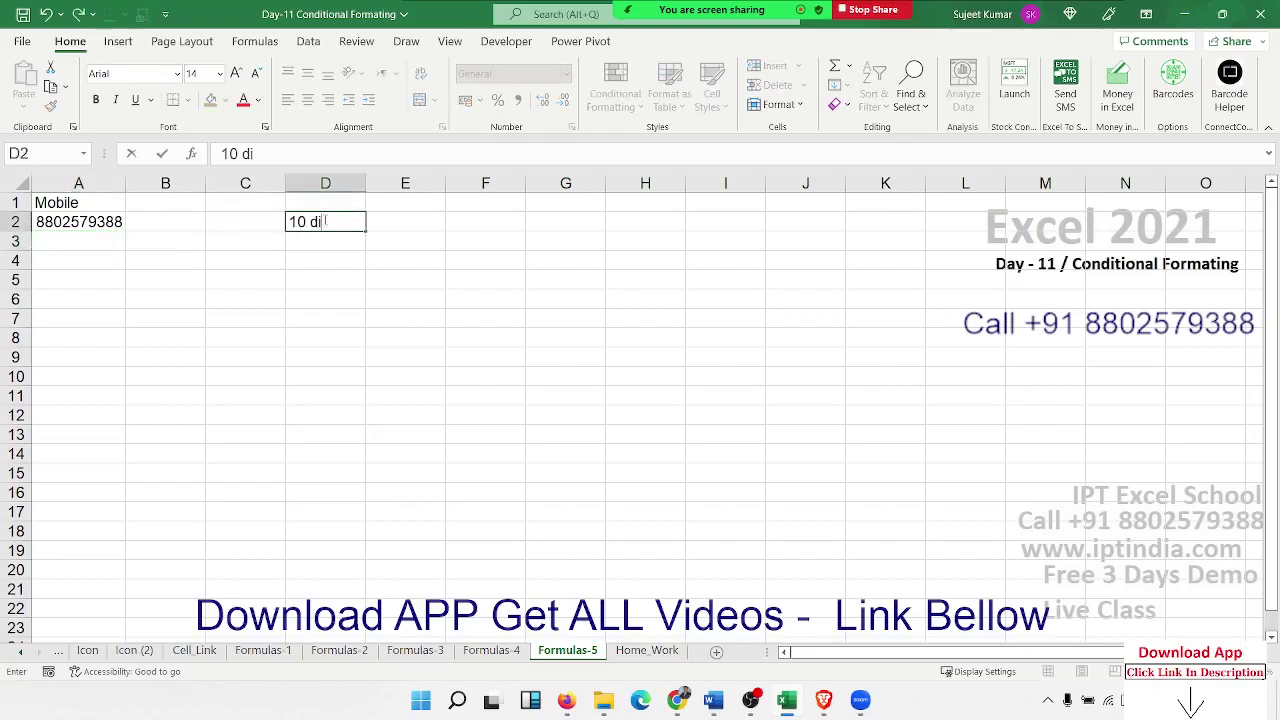
type("git mo")
type("bile nu")
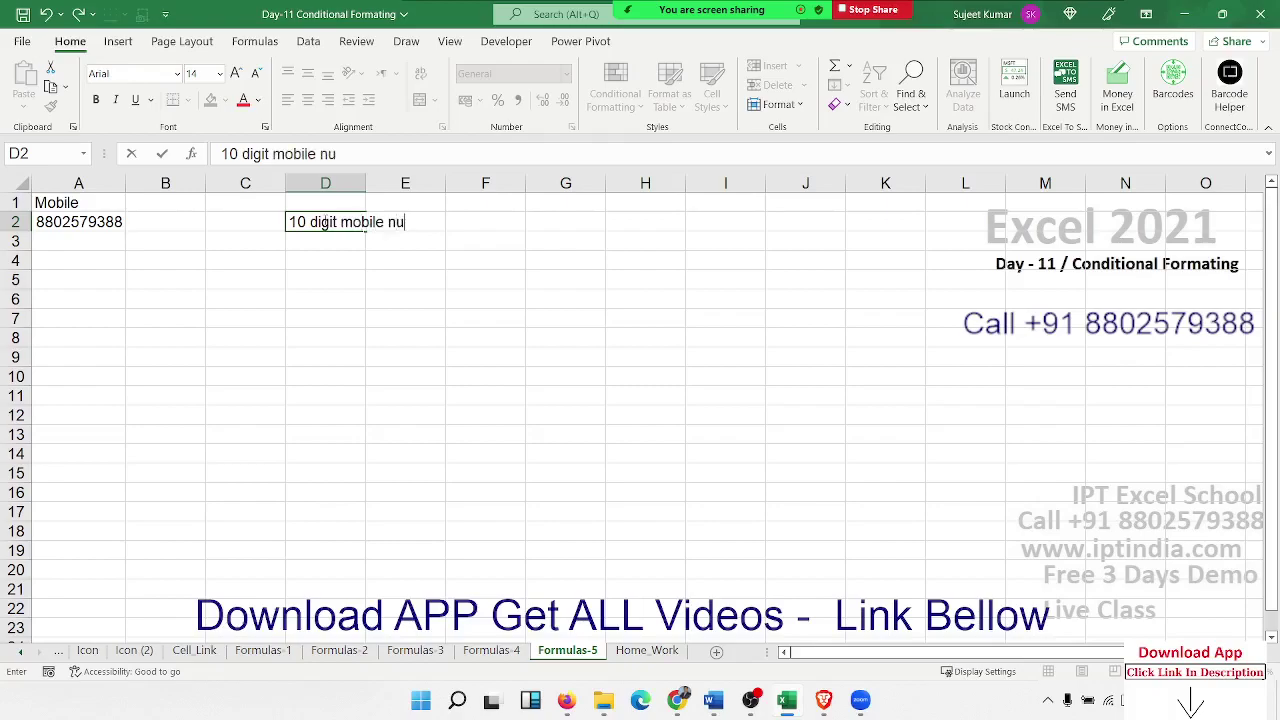
type("mbwe")
key("BackSpace")
key("BackSpace")
type("e")
left_click(168, 302)
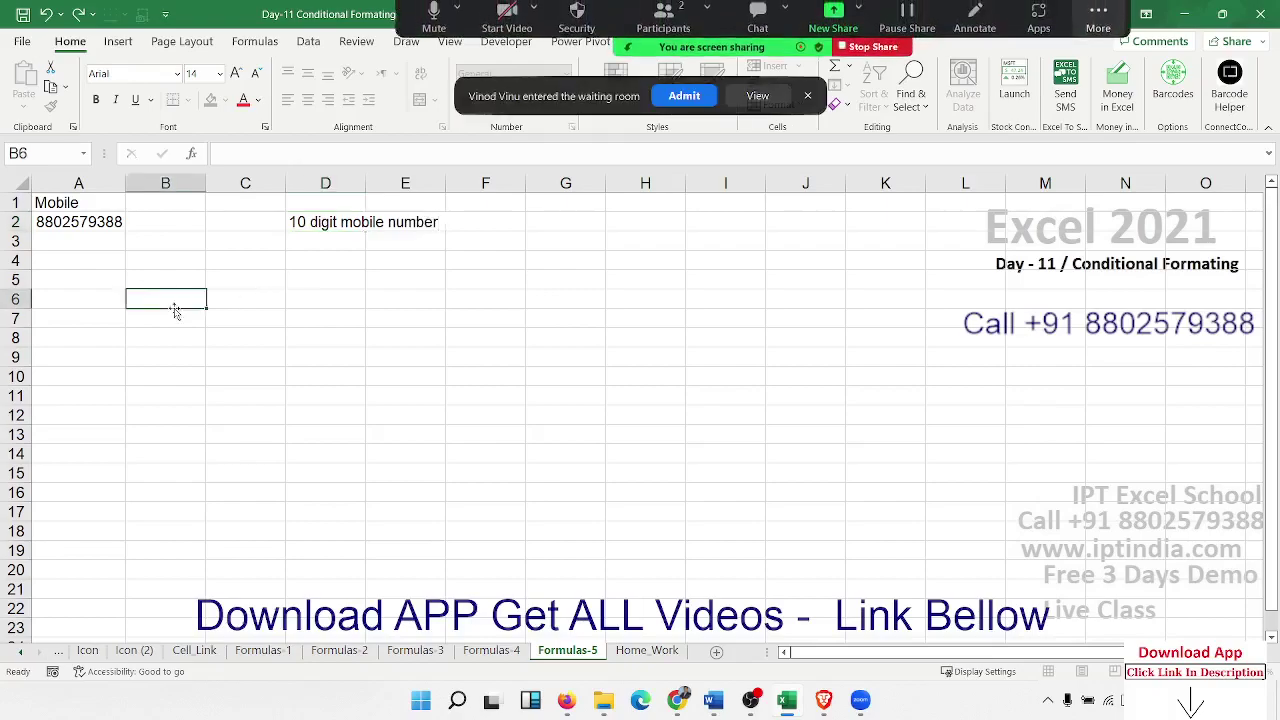
left_click(806, 97)
left_click(114, 219)
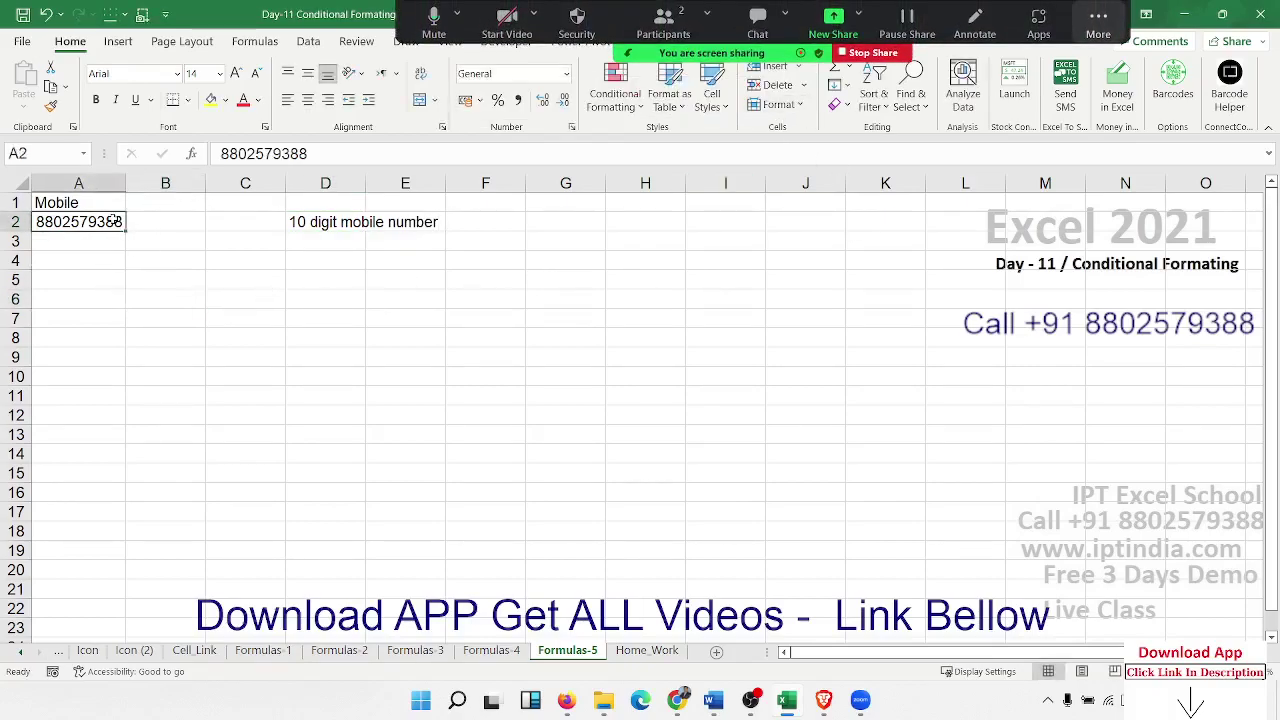
Give A2 a yellow-fill formula rule =AND(LEN(A2)<>10,LEN(A2)>0).
left_click(628, 108)
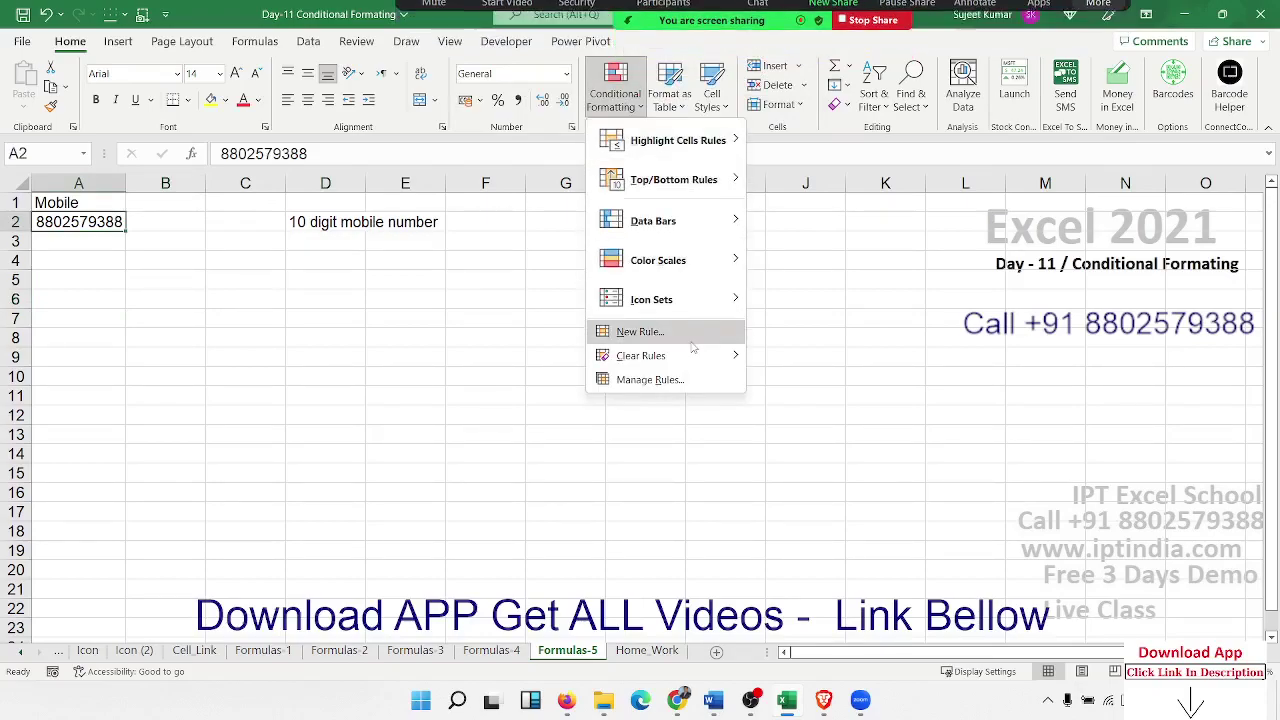
left_click(670, 331)
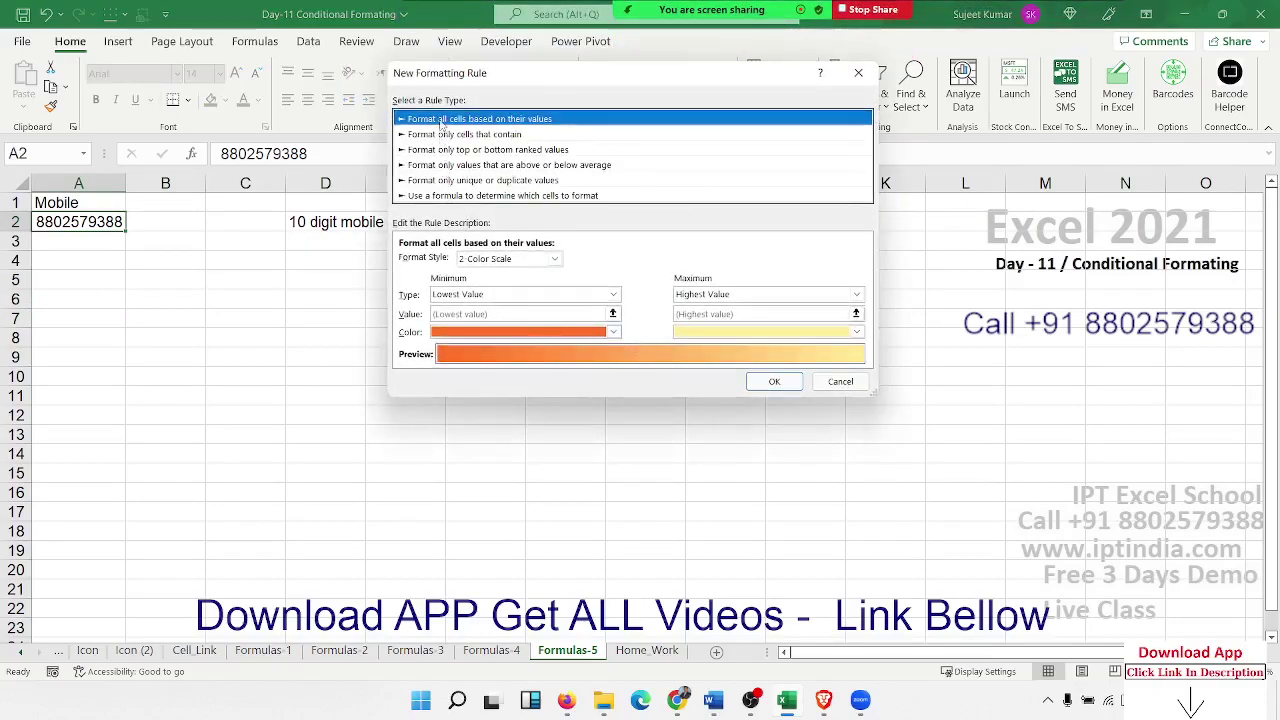
left_click_drag(439, 80, 439, 133)
left_click(438, 248)
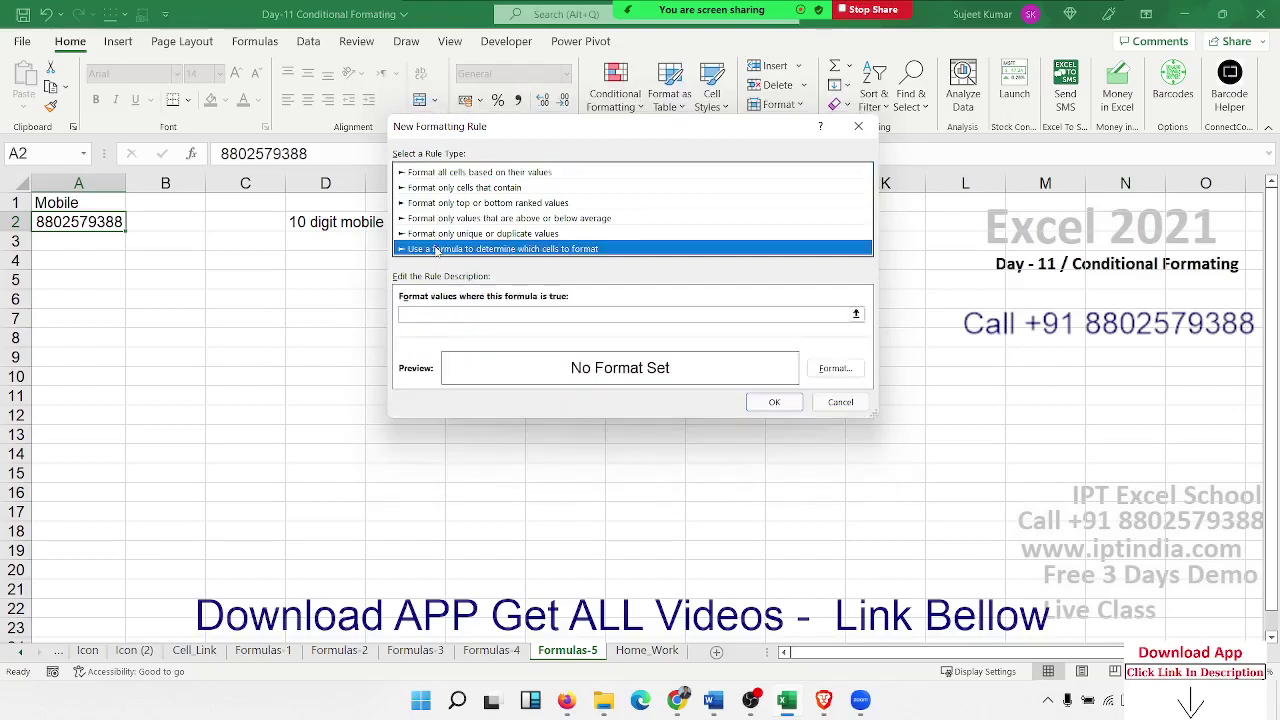
left_click(425, 316)
type("=")
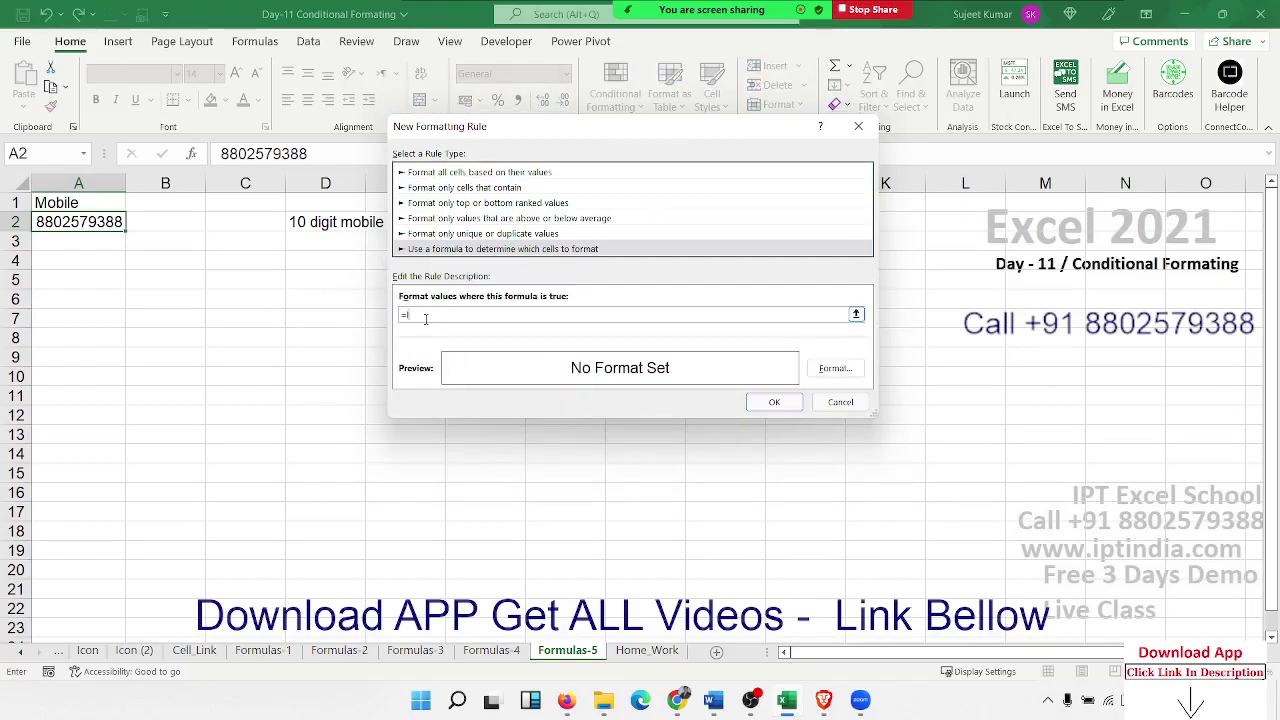
type("len(")
type("a2)<")
type(">")
type("10")
type("and")
type("(")
type(",le")
type("(a2")
type(">0")
left_click(824, 372)
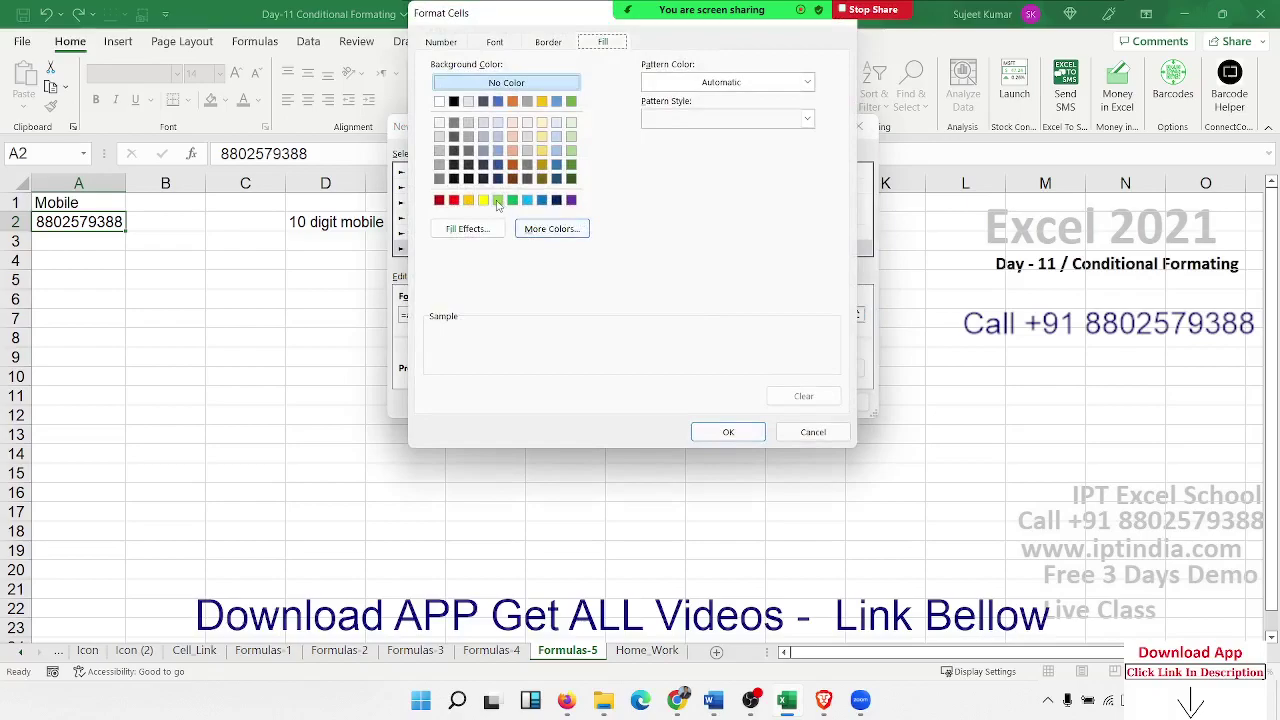
left_click(484, 200)
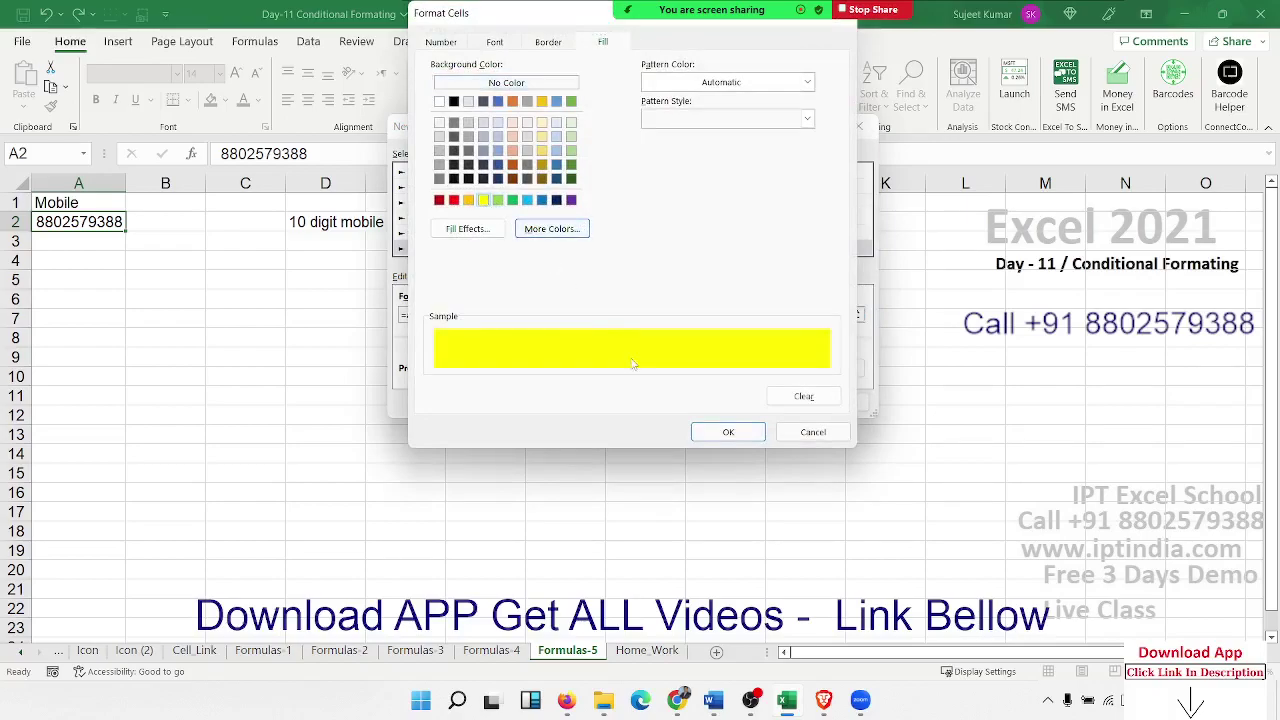
left_click(708, 432)
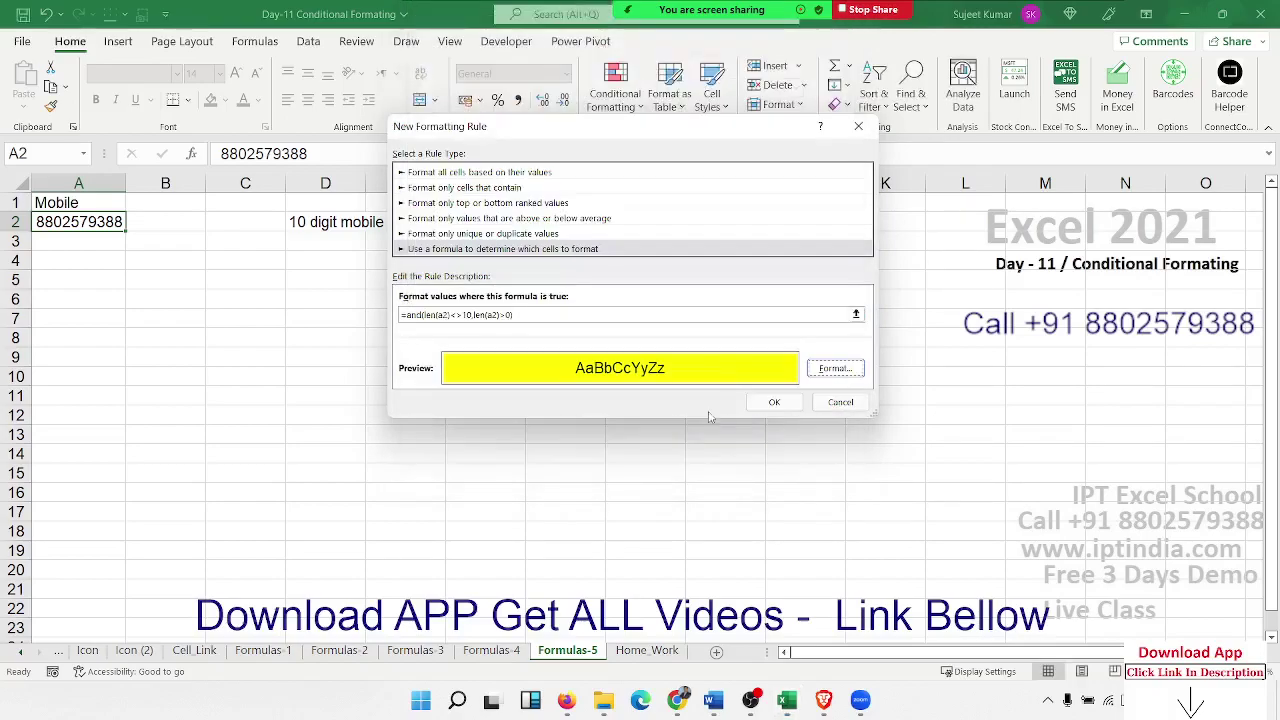
left_click(758, 403)
Paint the mobile-length rule down A2:A16.
left_click(51, 105)
left_click_drag(79, 221, 34, 493)
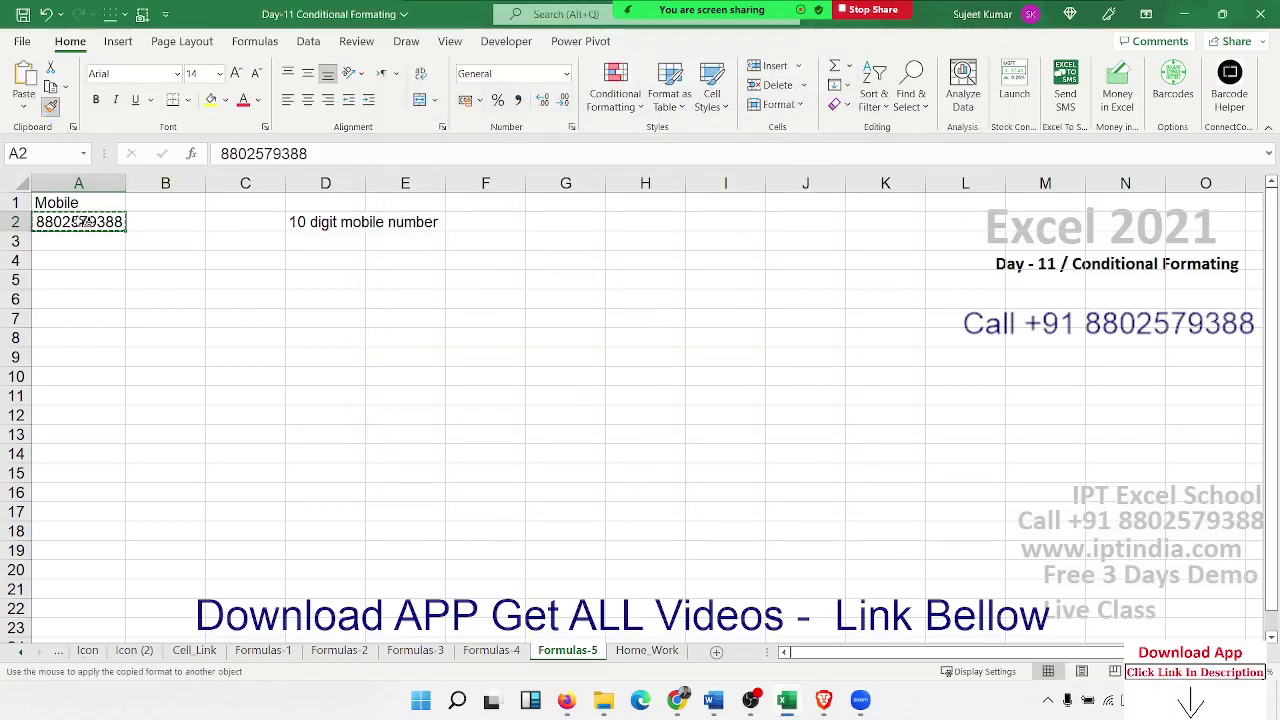
left_click(79, 337)
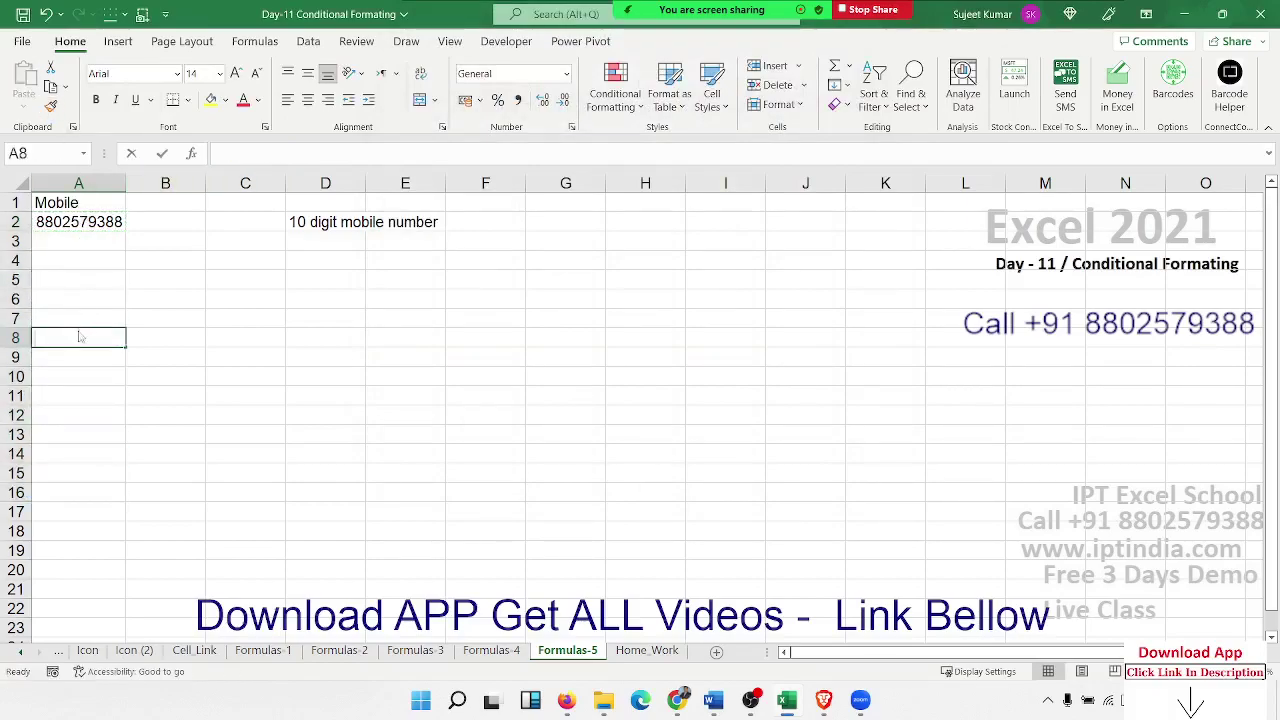
Enter 41542 in A8, which fills yellow, then go to the Home_Work sheet.
type("41542")
key("Return")
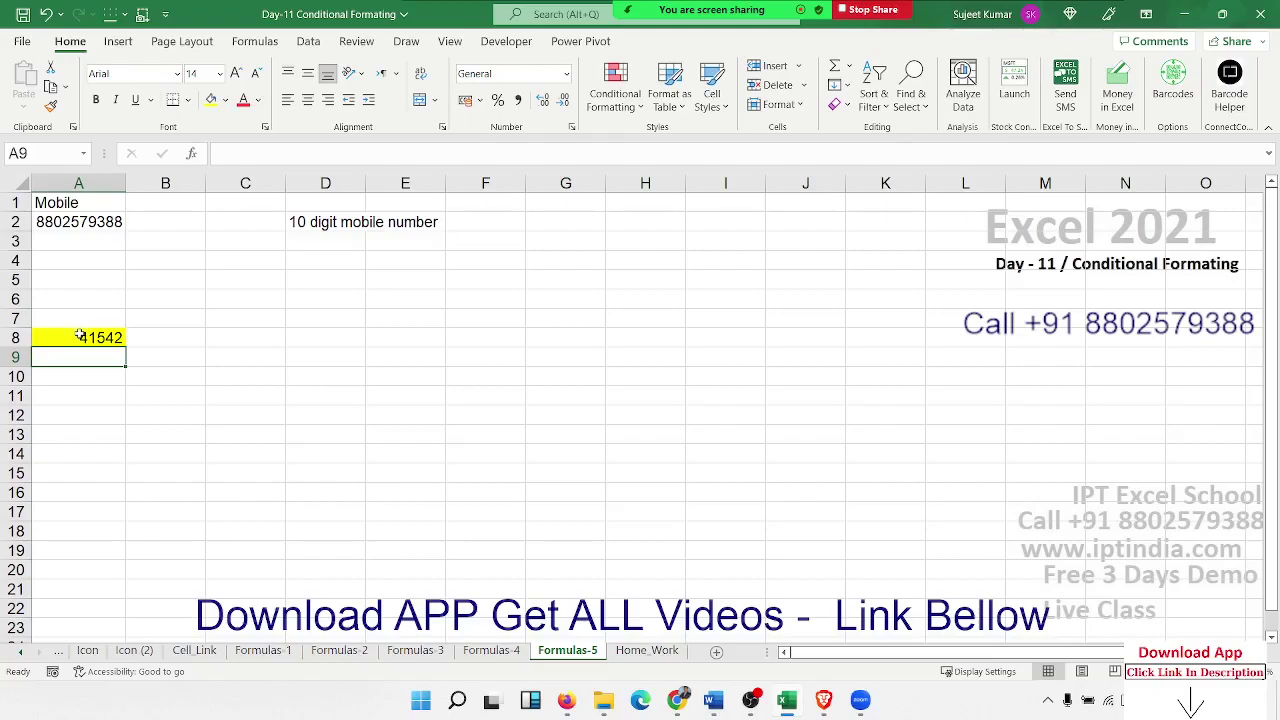
left_click(646, 651)
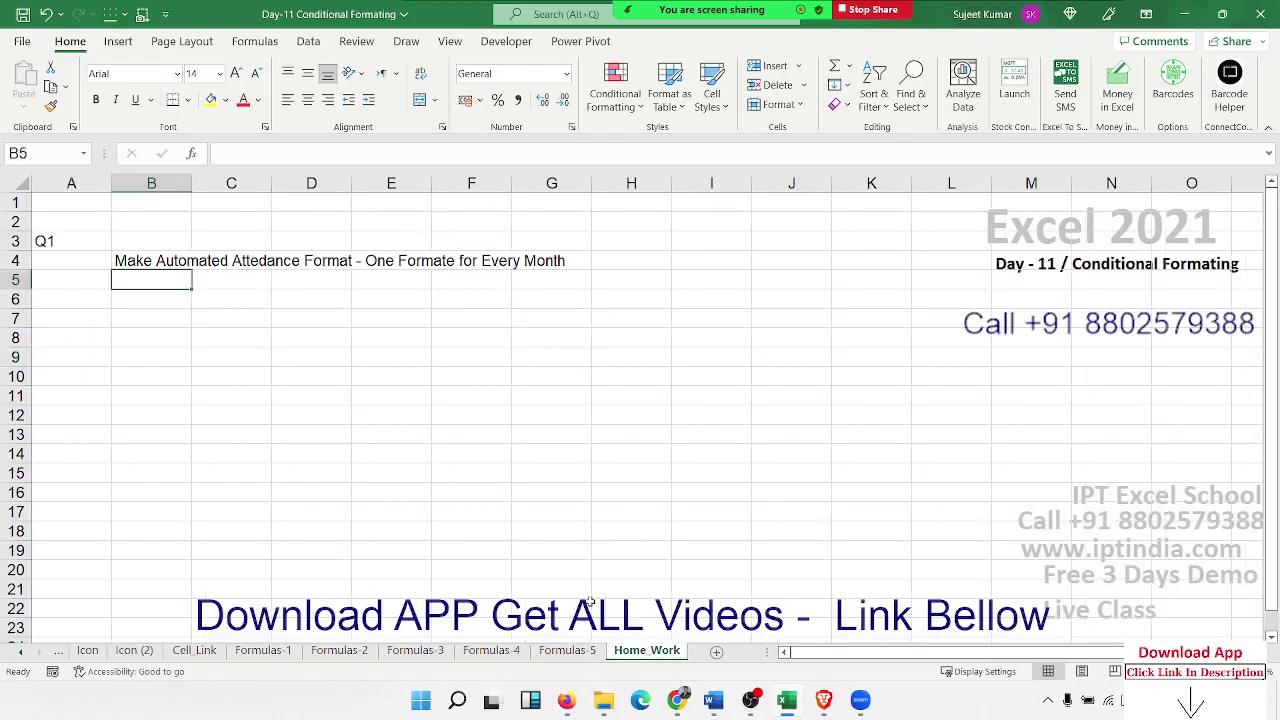